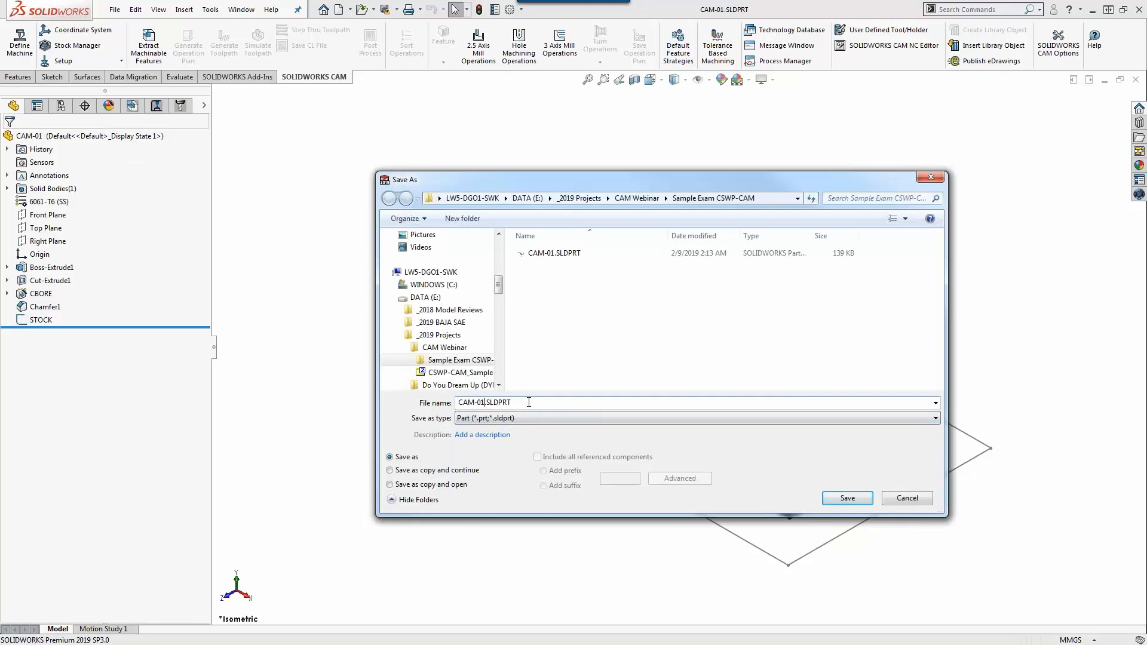
# - Save the part under the new file name CAM-01_Q2
pyautogui.press('BackSpace')
pyautogui.write('_Q1')
pyautogui.press('BackSpace')
pyautogui.write('2')
pyautogui.click(862, 503)
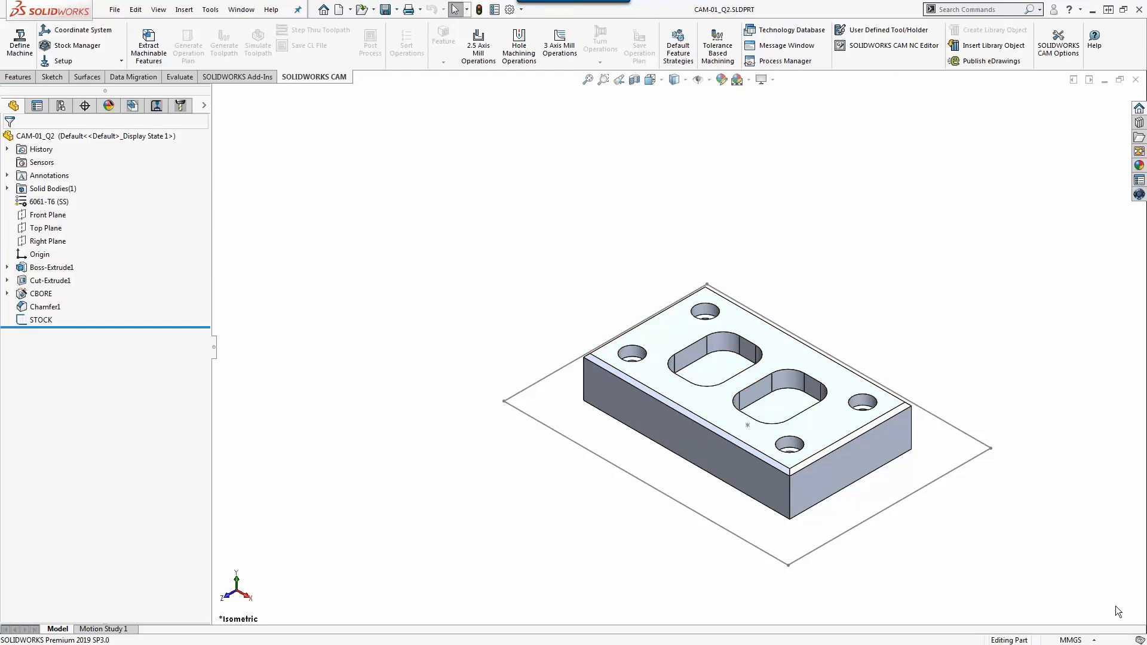
# - Check the part's unit system and decimal places against the Question 2 requirements in the exam PDF
pyautogui.hotkey('alt', 'Tab')
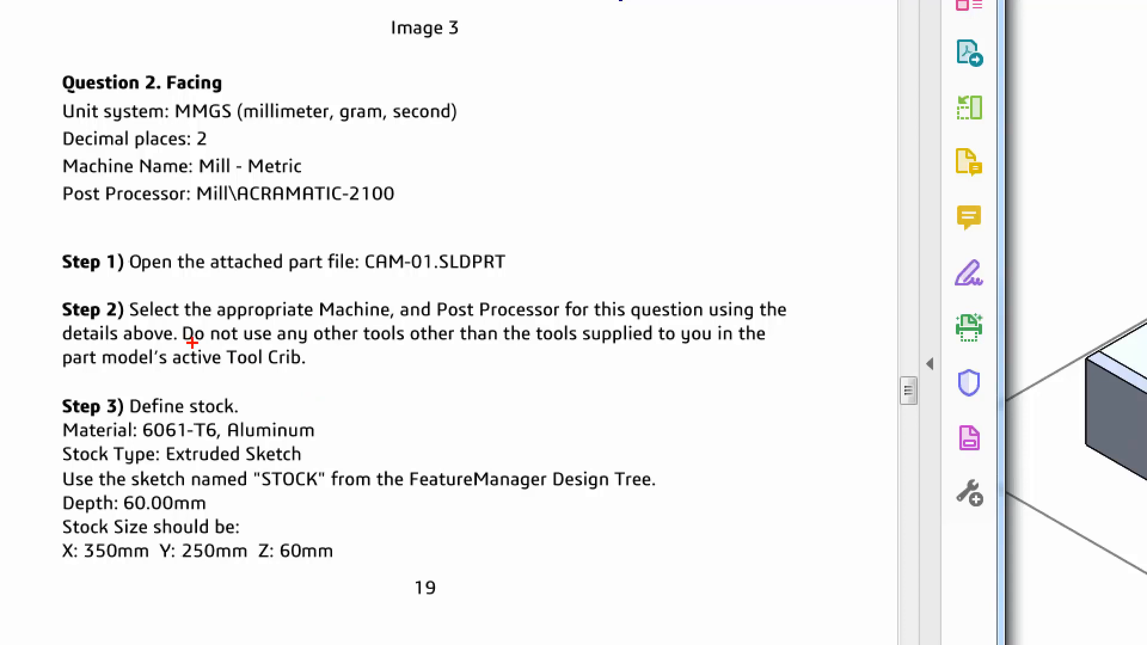
pyautogui.moveTo(192, 342)
pyautogui.mouseDown()
pyautogui.moveTo(236, 338)
pyautogui.moveTo(165, 375)
pyautogui.mouseUp()
pyautogui.press('Escape')
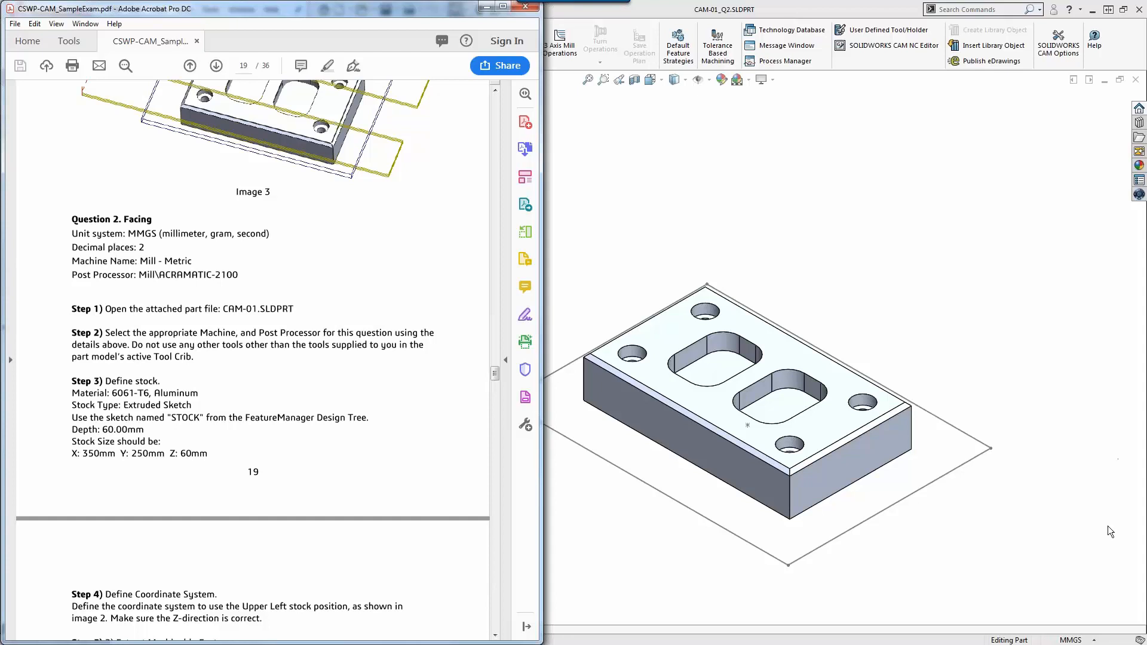
pyautogui.click(1089, 640)
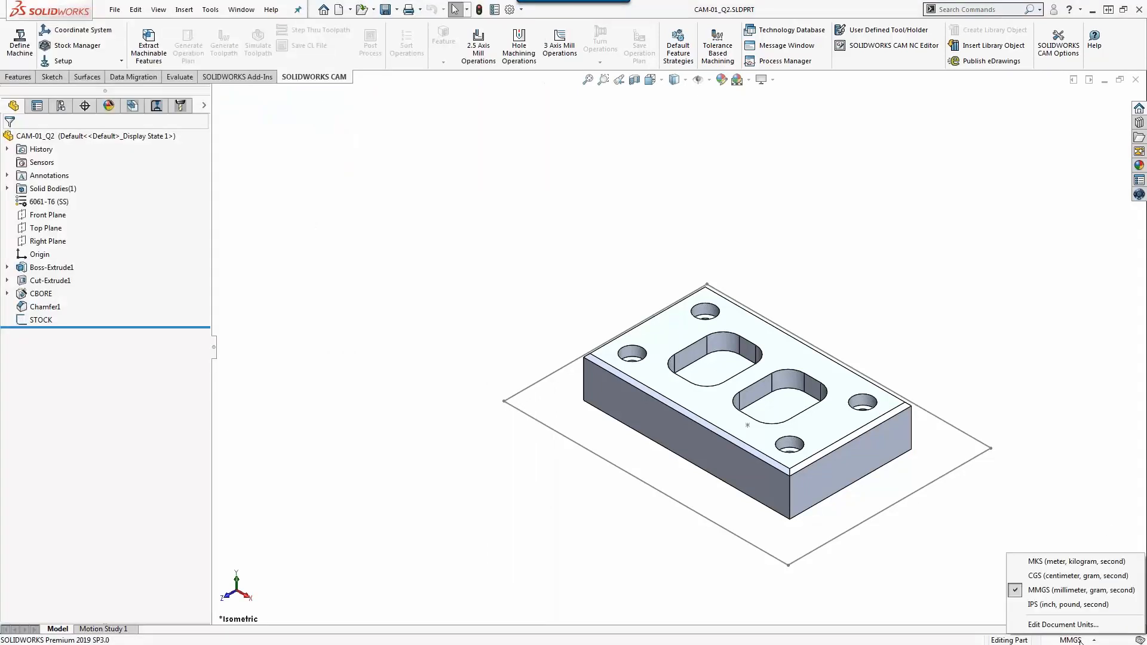
pyautogui.click(1051, 624)
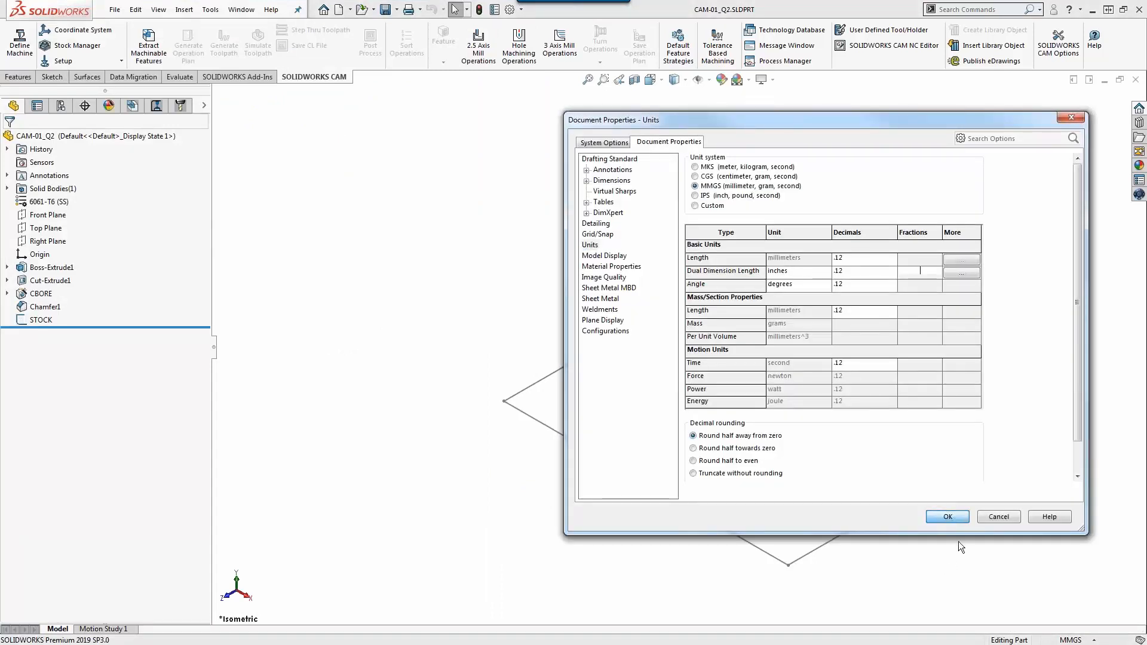
pyautogui.click(948, 516)
# - Restore and resize the SOLIDWORKS window so it sits beside the exam PDF with the question text readable
pyautogui.hotkey('alt', 'Tab')
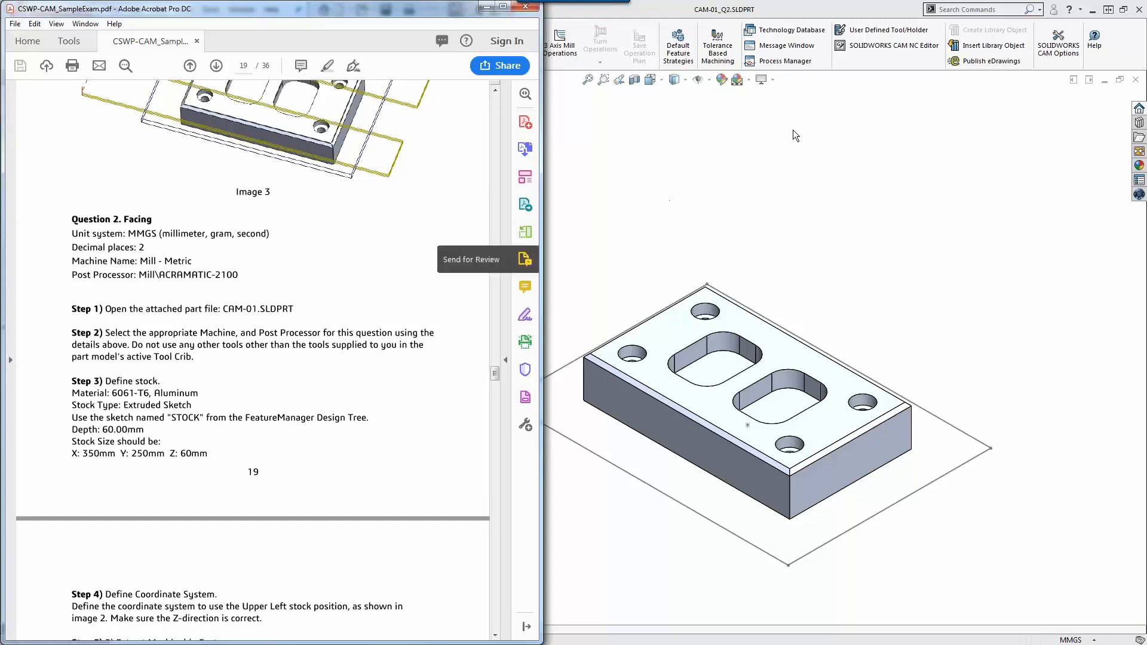
pyautogui.click(843, 145)
pyautogui.click(1122, 9)
pyautogui.moveTo(714, 106); pyautogui.dragTo(810, 2)
pyautogui.moveTo(211, 159); pyautogui.dragTo(386, 158)
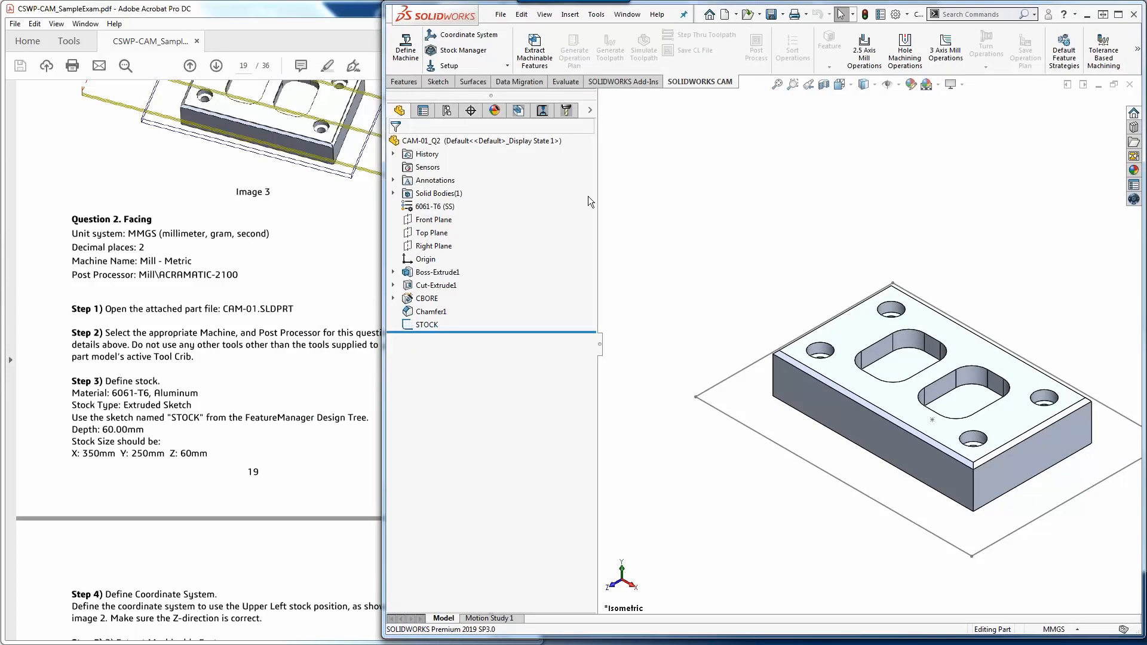
# - Open the machine definition in the CAM tree and check its machine and post processor against the exam instructions
pyautogui.click(519, 111)
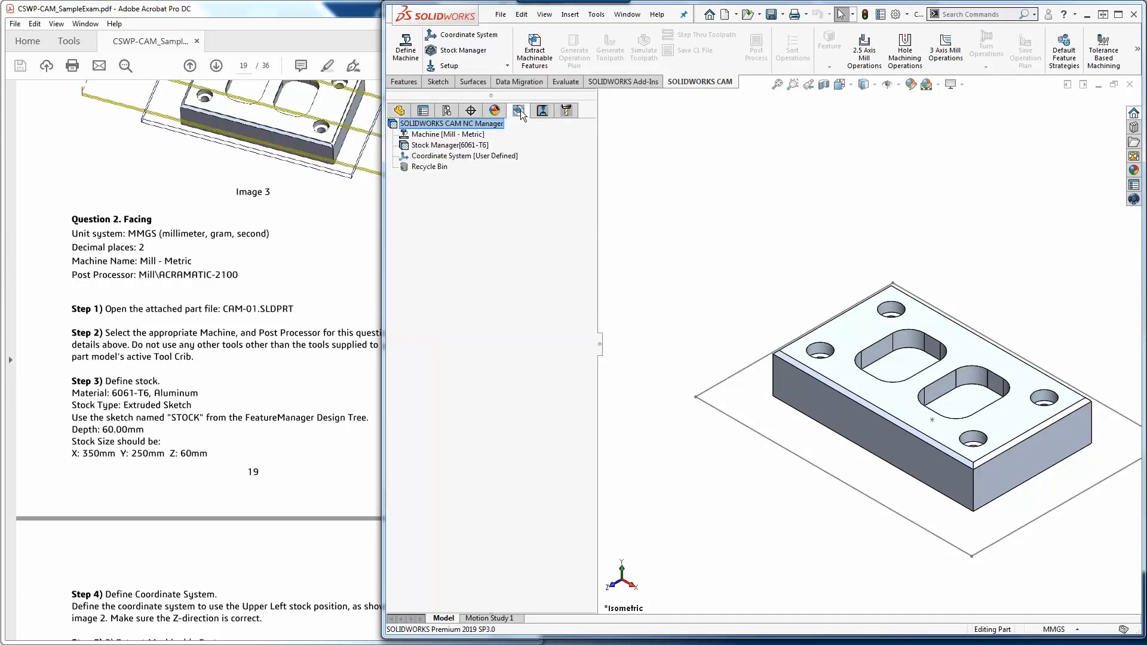
pyautogui.rightClick(435, 137)
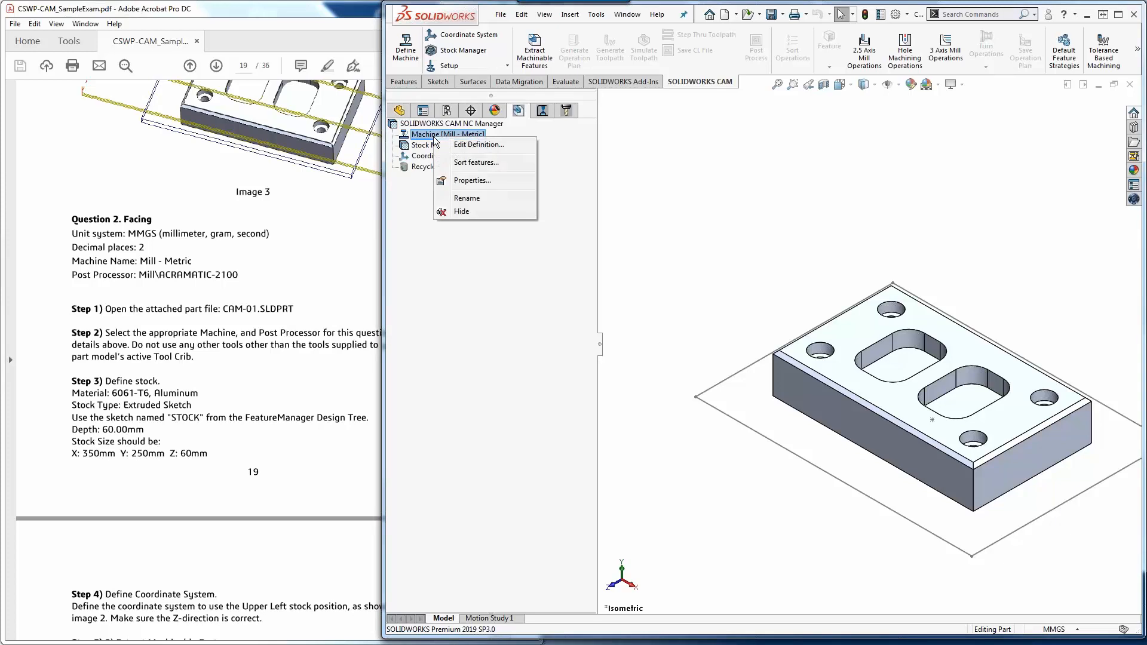
pyautogui.click(489, 145)
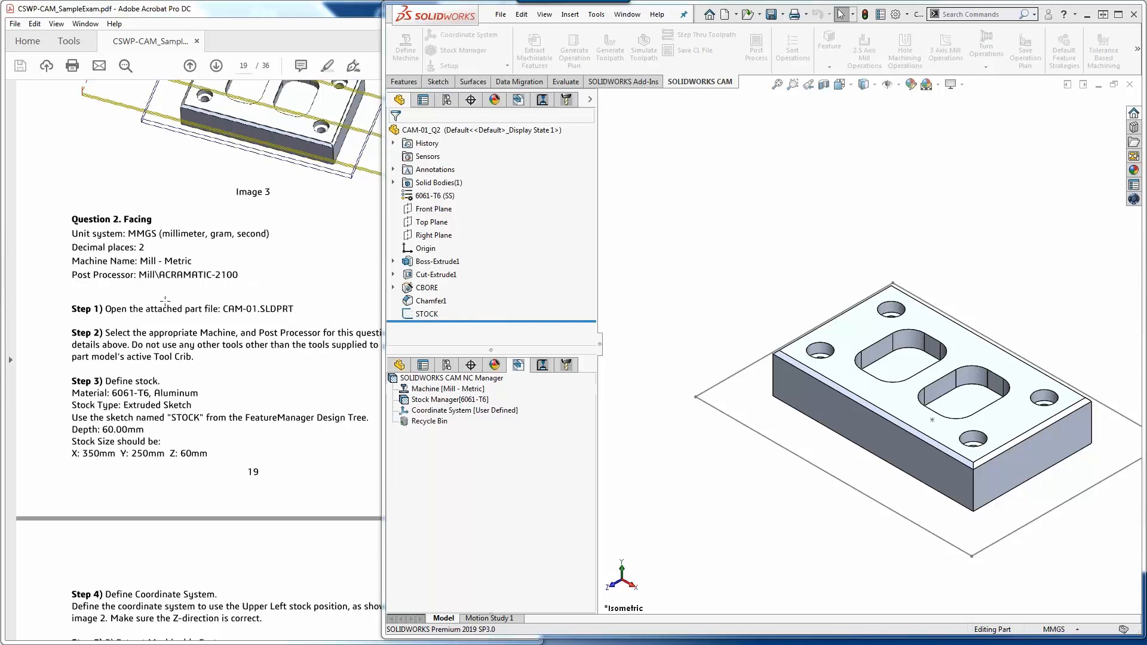
pyautogui.moveTo(1146, 224); pyautogui.dragTo(666, 138)
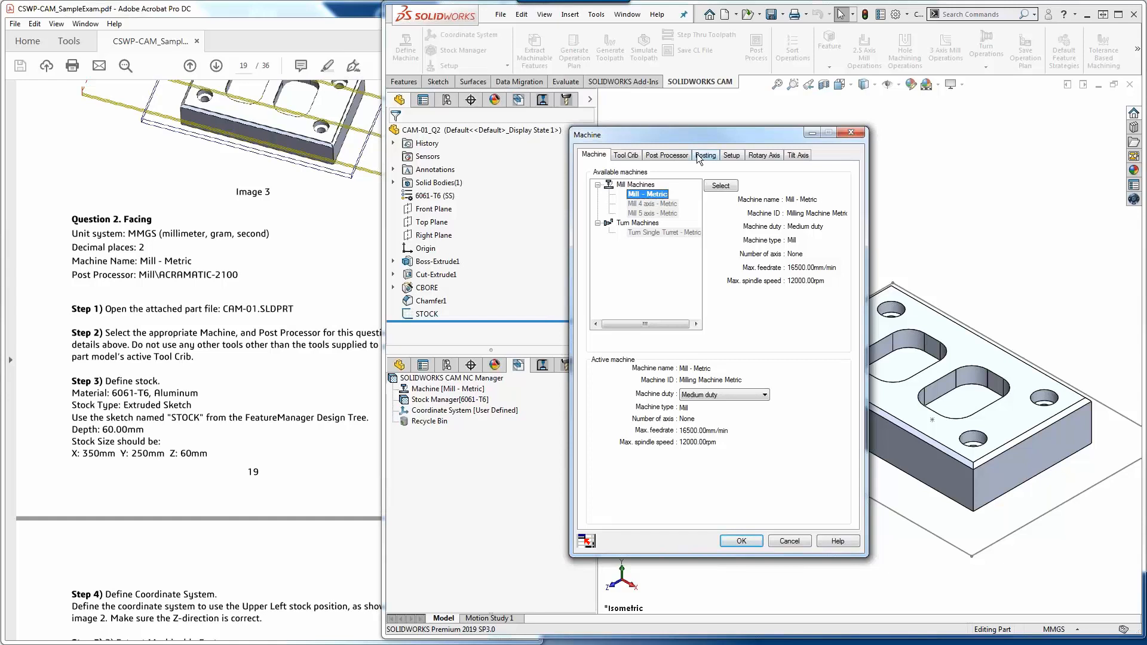
pyautogui.click(665, 154)
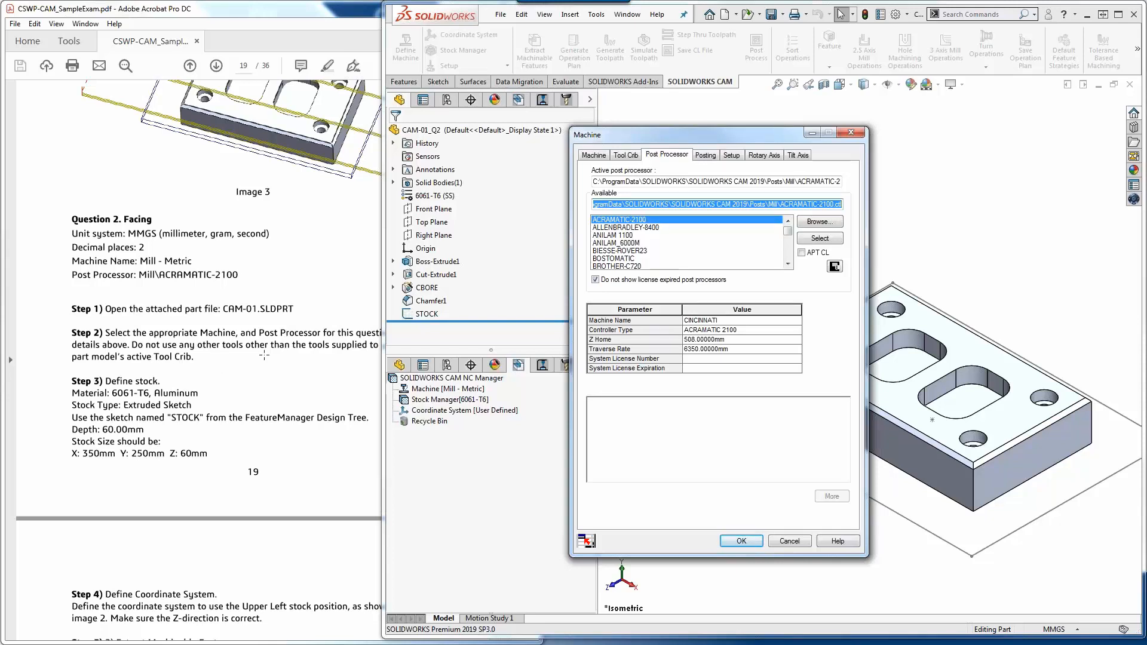
pyautogui.click(325, 357)
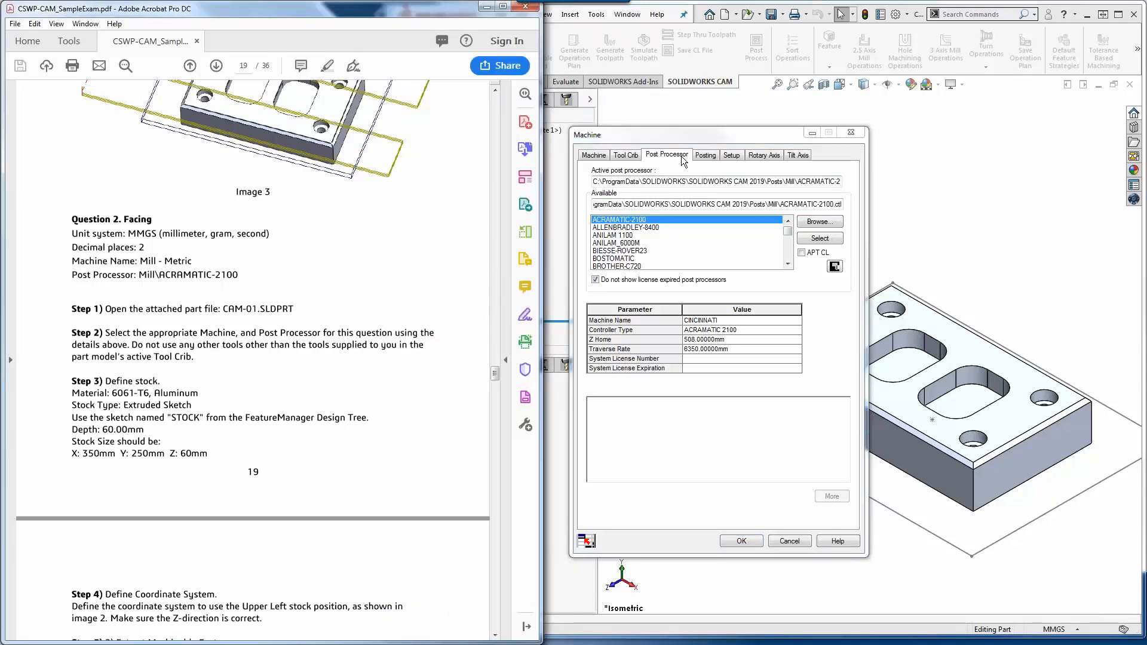
pyautogui.click(651, 167)
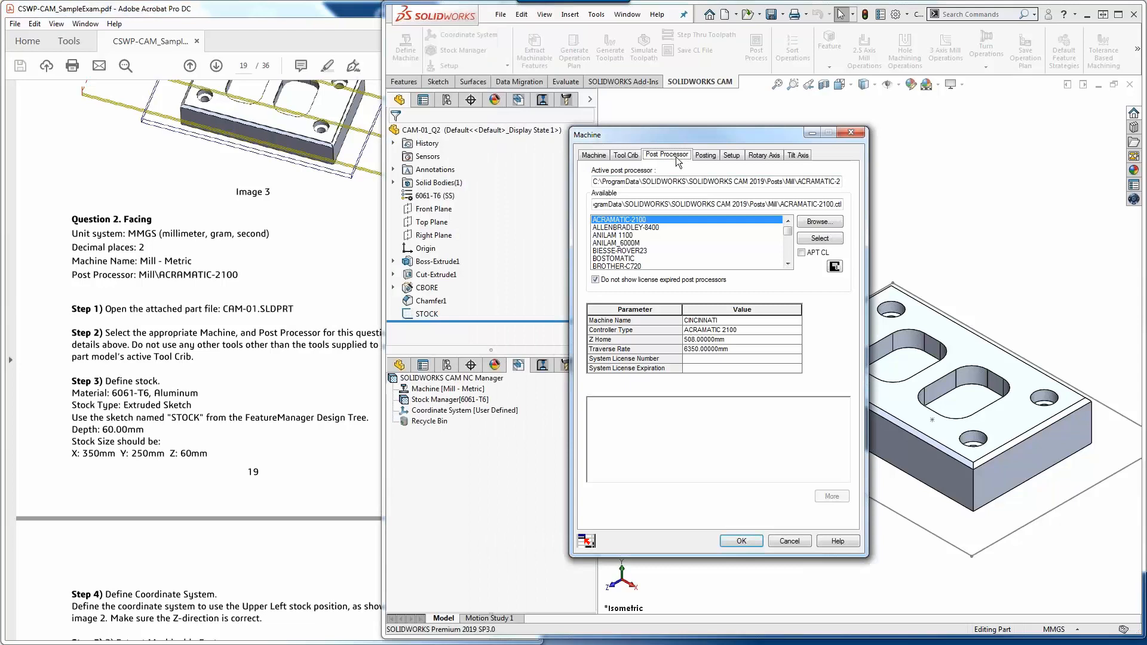
# - Review the active tool crib, restrict the machine to tool crib tools only, and accept the machine definition
pyautogui.click(627, 156)
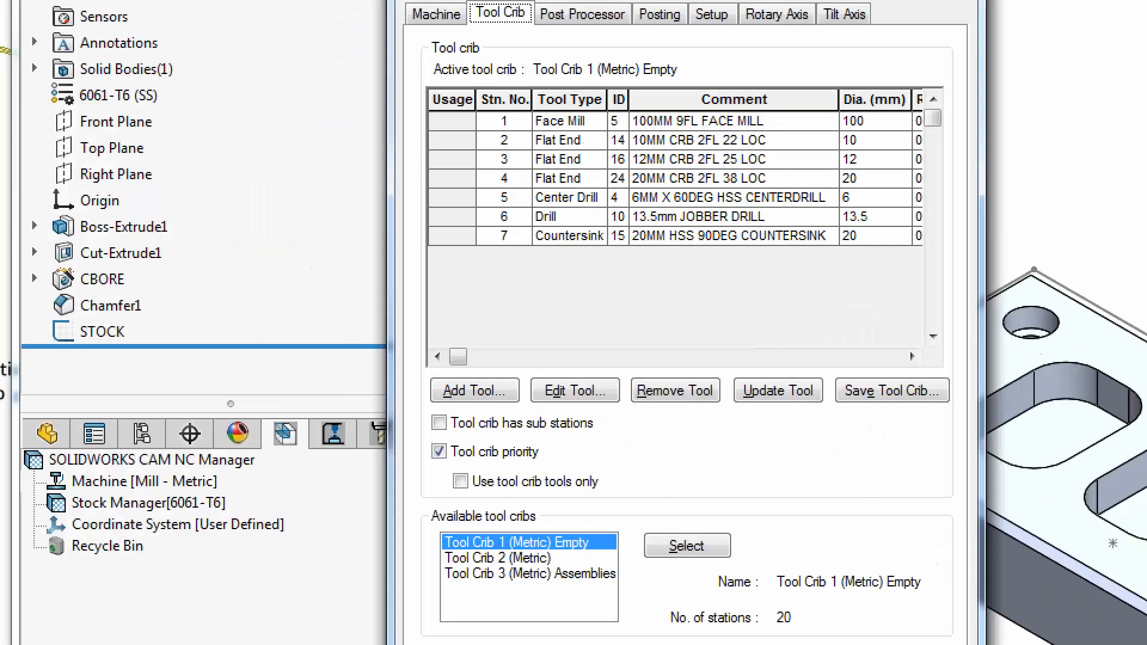
pyautogui.moveTo(467, 105)
pyautogui.mouseDown()
pyautogui.moveTo(460, 185)
pyautogui.moveTo(477, 255)
pyautogui.mouseUp()
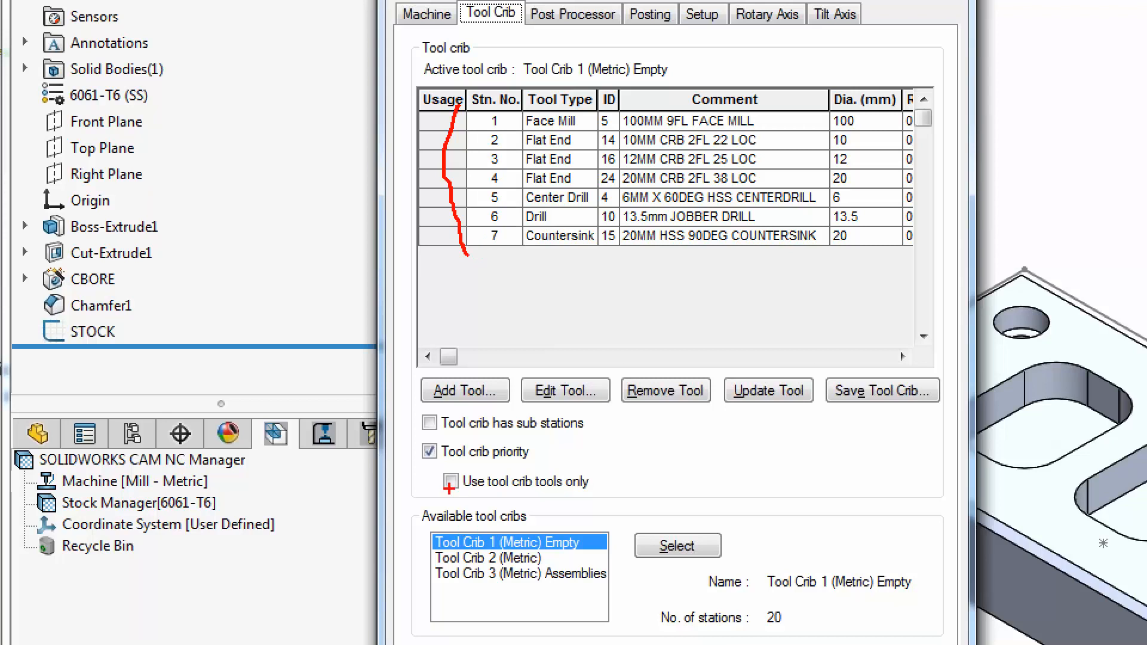
pyautogui.moveTo(552, 465)
pyautogui.mouseDown()
pyautogui.moveTo(576, 463)
pyautogui.moveTo(438, 476)
pyautogui.moveTo(471, 507)
pyautogui.moveTo(603, 497)
pyautogui.moveTo(594, 467)
pyautogui.moveTo(564, 460)
pyautogui.mouseUp()
pyautogui.press('Escape')
pyautogui.click(609, 390)
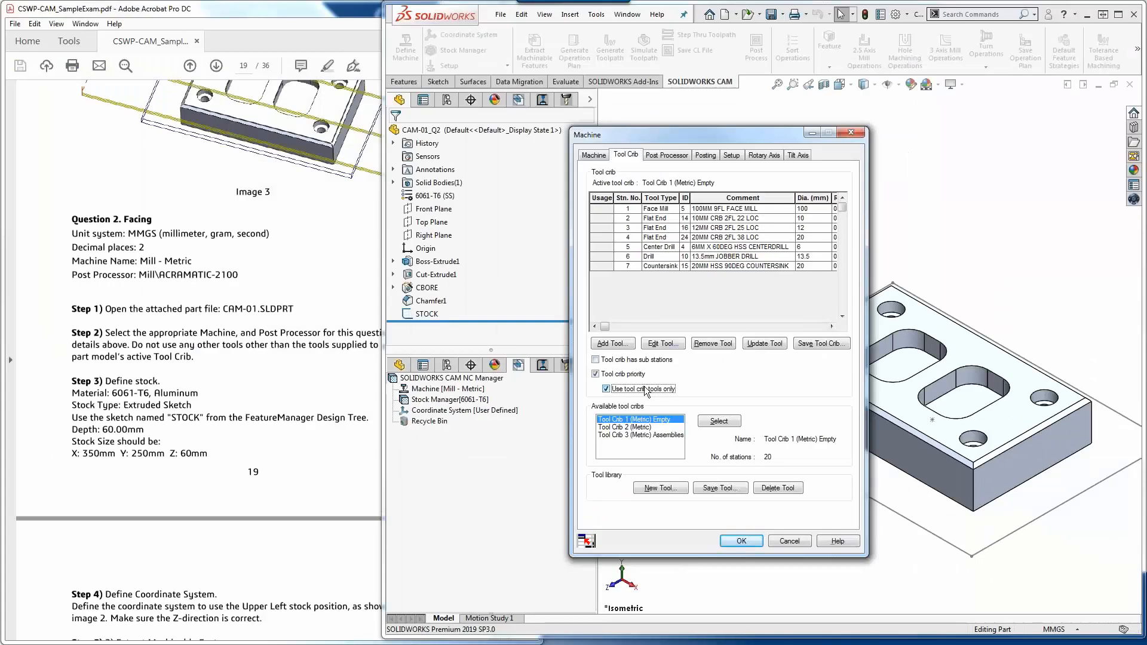
pyautogui.click(740, 541)
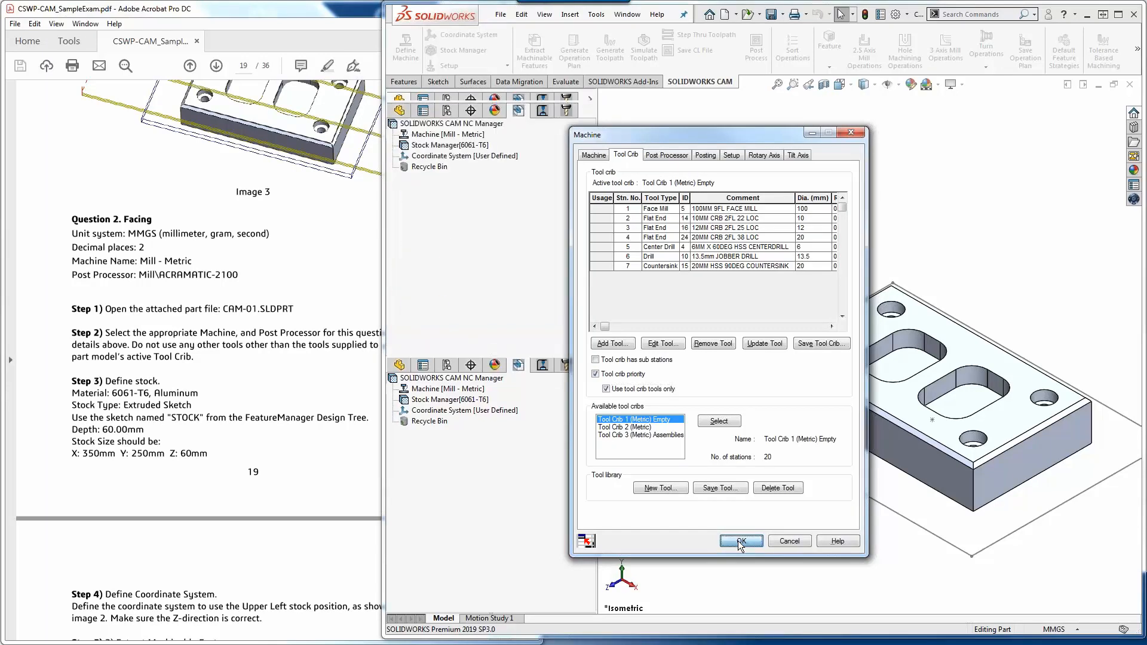
# - Edit the stock definition to use the Extruded Sketch type with the sketch named STOCK
pyautogui.click(246, 388)
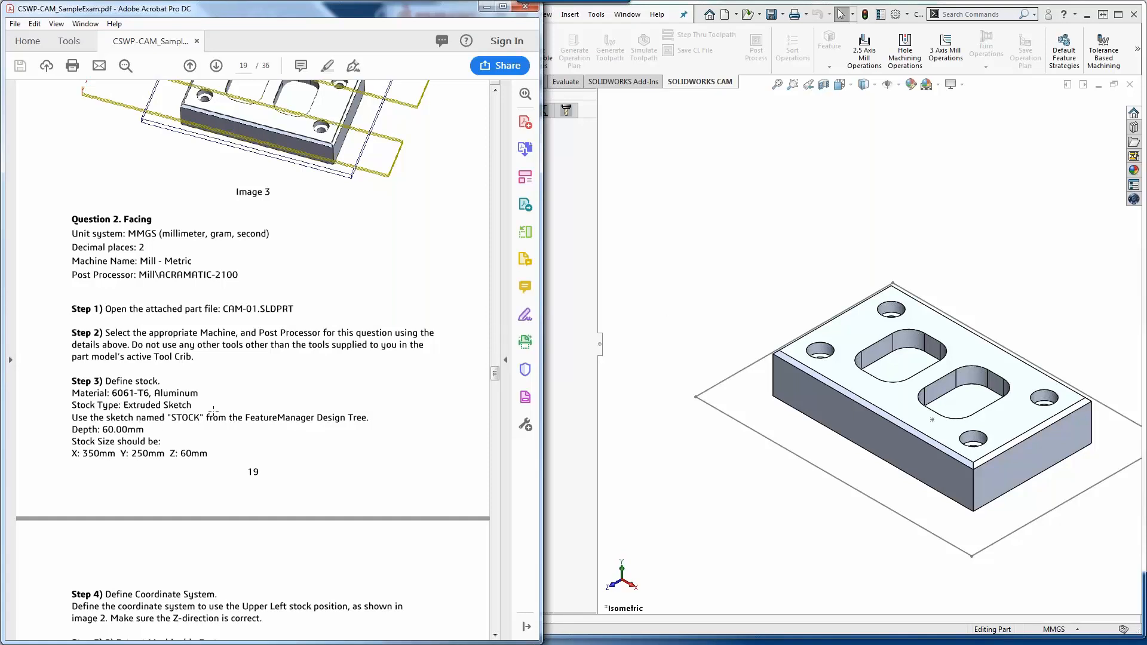
pyautogui.click(772, 247)
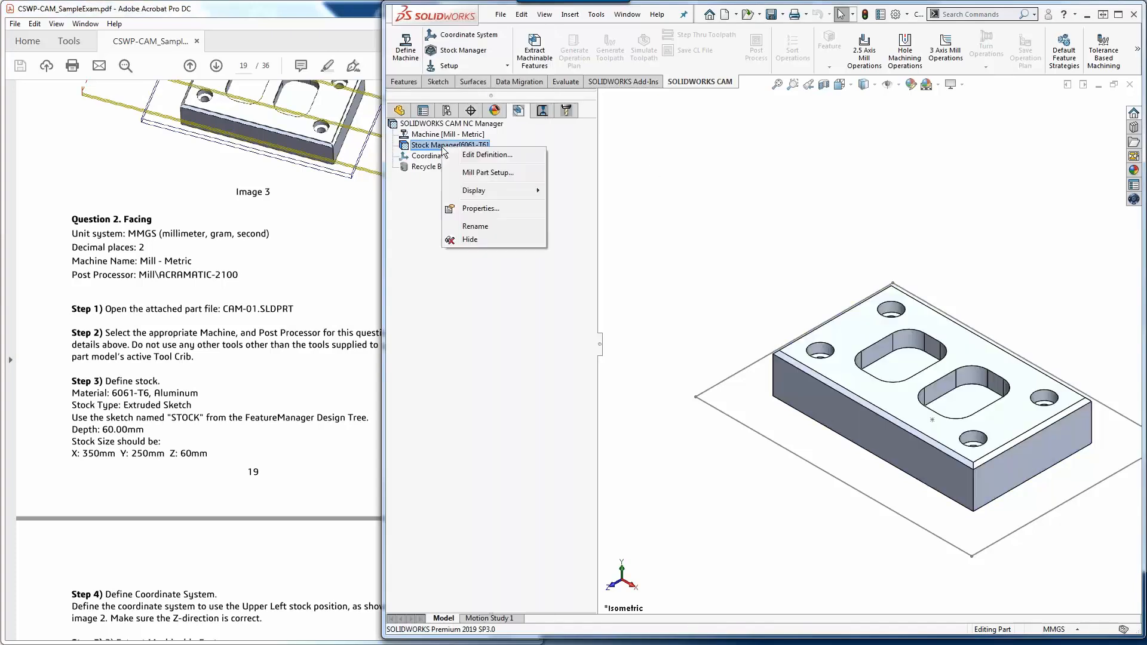
pyautogui.click(489, 156)
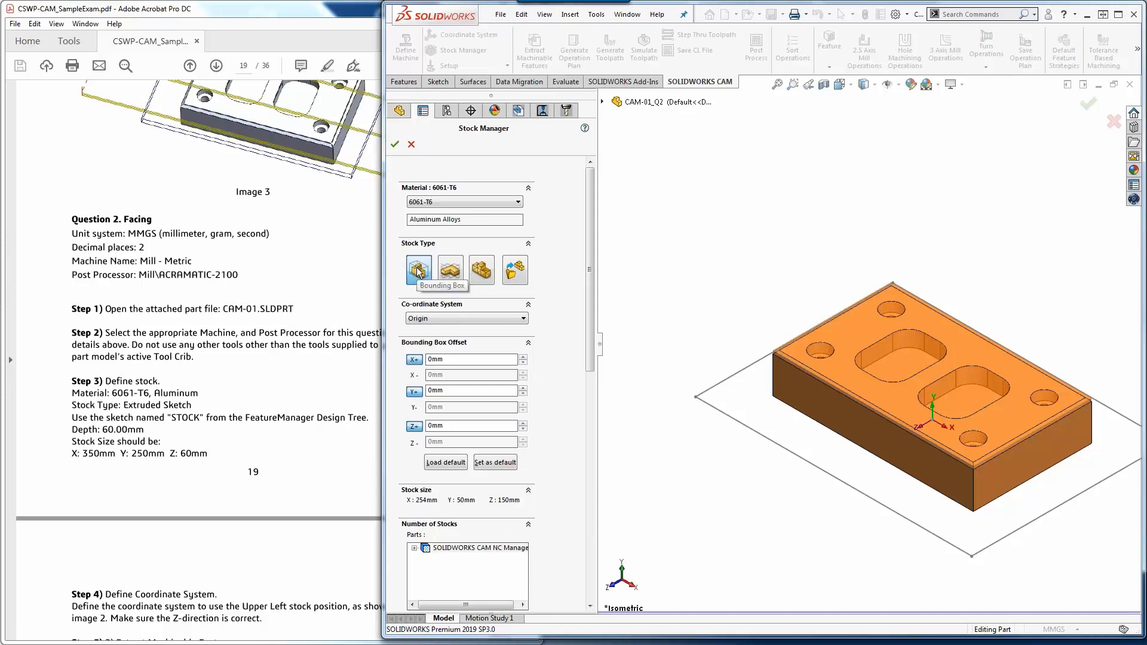
pyautogui.click(450, 275)
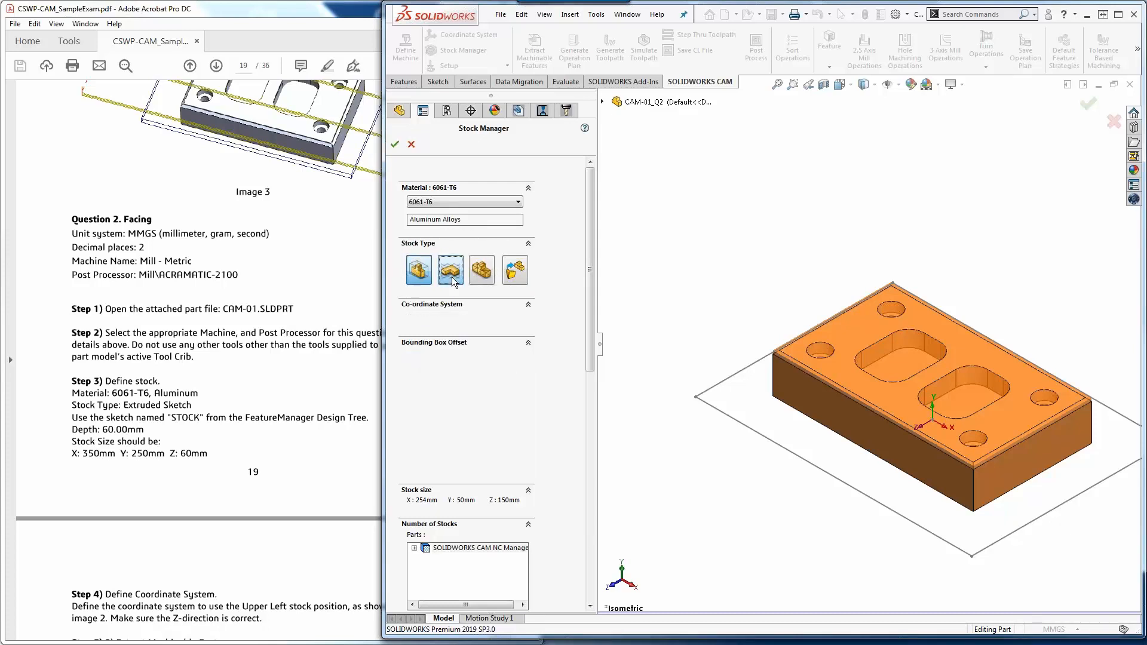
pyautogui.click(461, 322)
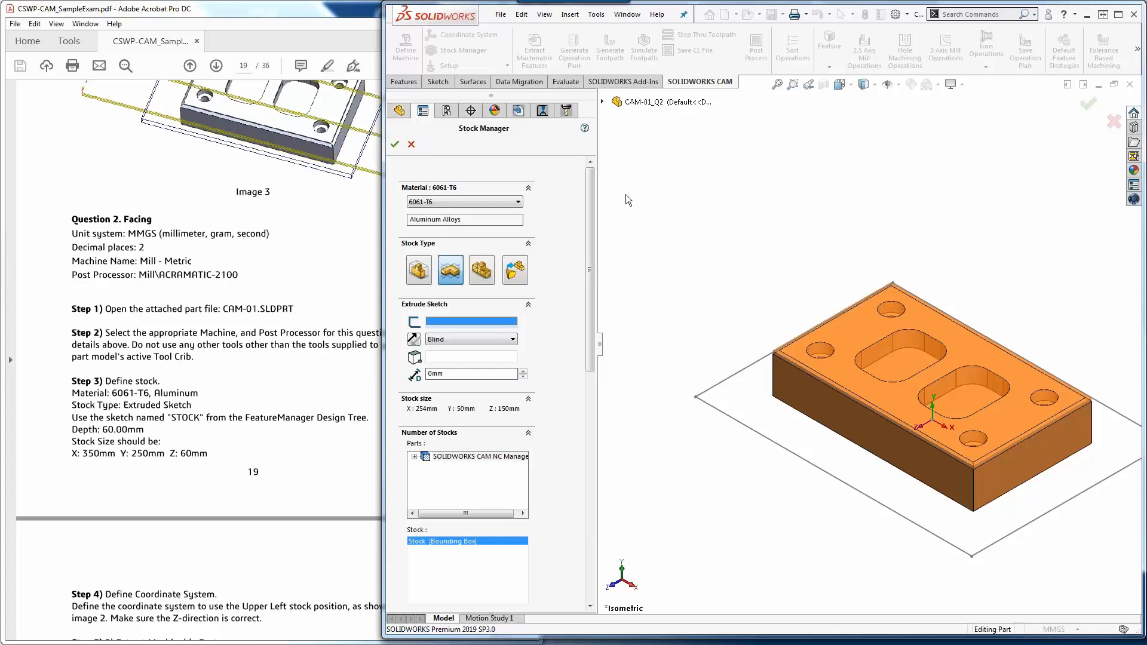
pyautogui.click(602, 102)
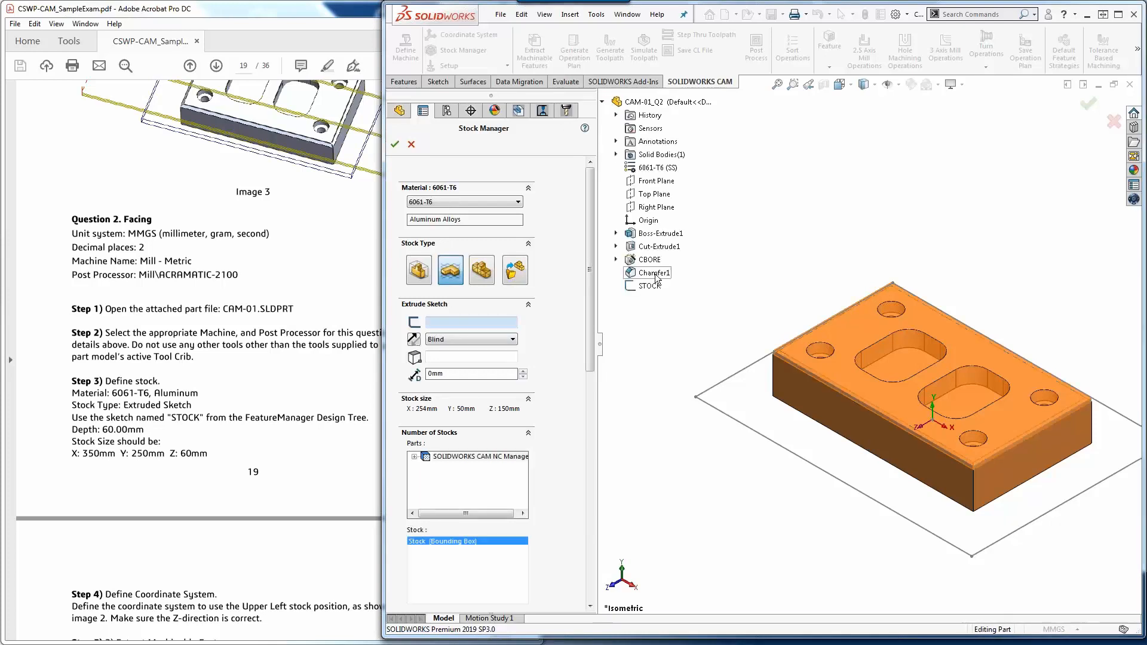
pyautogui.press('ctrl')
pyautogui.press('ctrl')
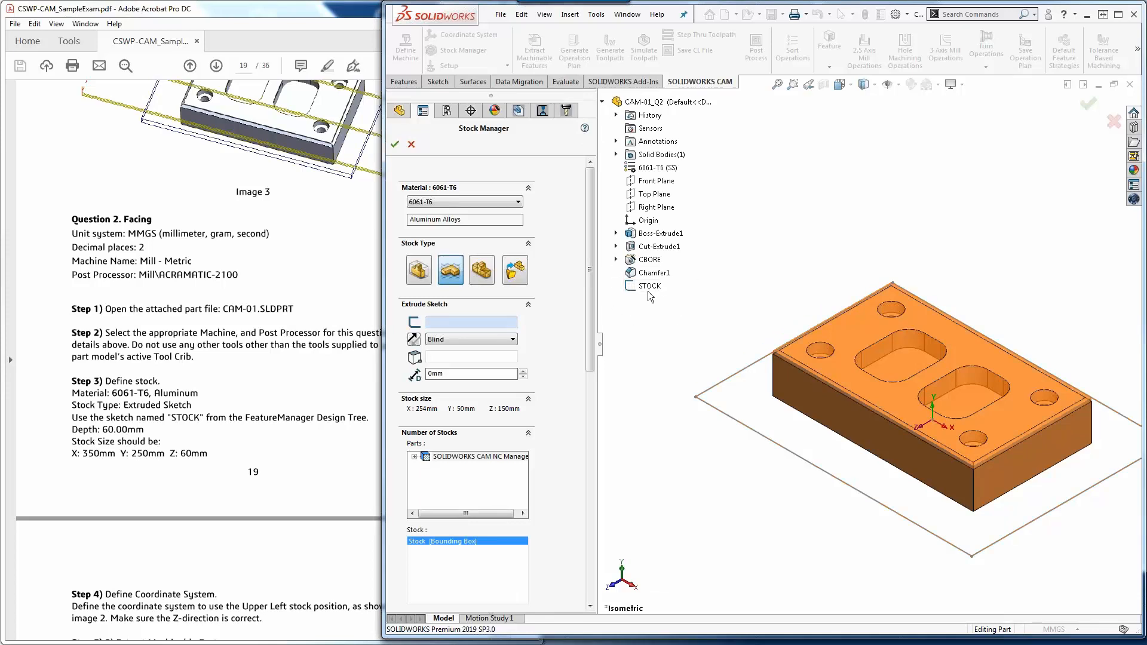
pyautogui.click(648, 290)
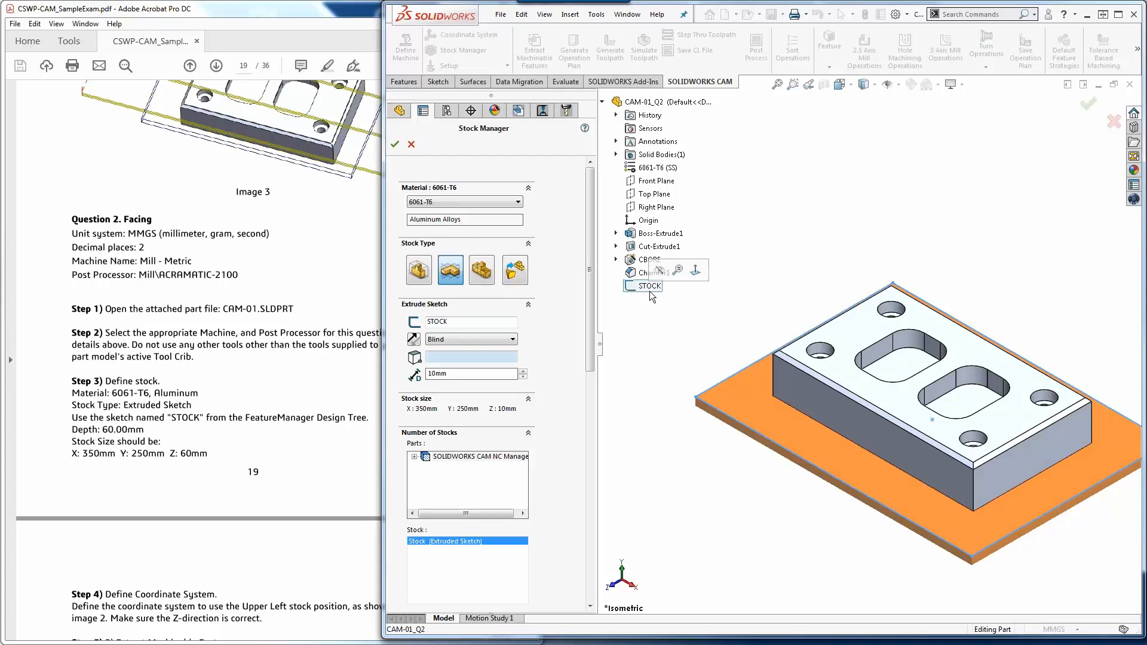
# - Set the stock extrusion depth to 60 mm and reverse its direction so the stock encloses the part
pyautogui.keyDown('ctrl'); pyautogui.moveTo(1092, 463); pyautogui.dragTo(1048, 440, button='middle'); pyautogui.keyUp('ctrl')
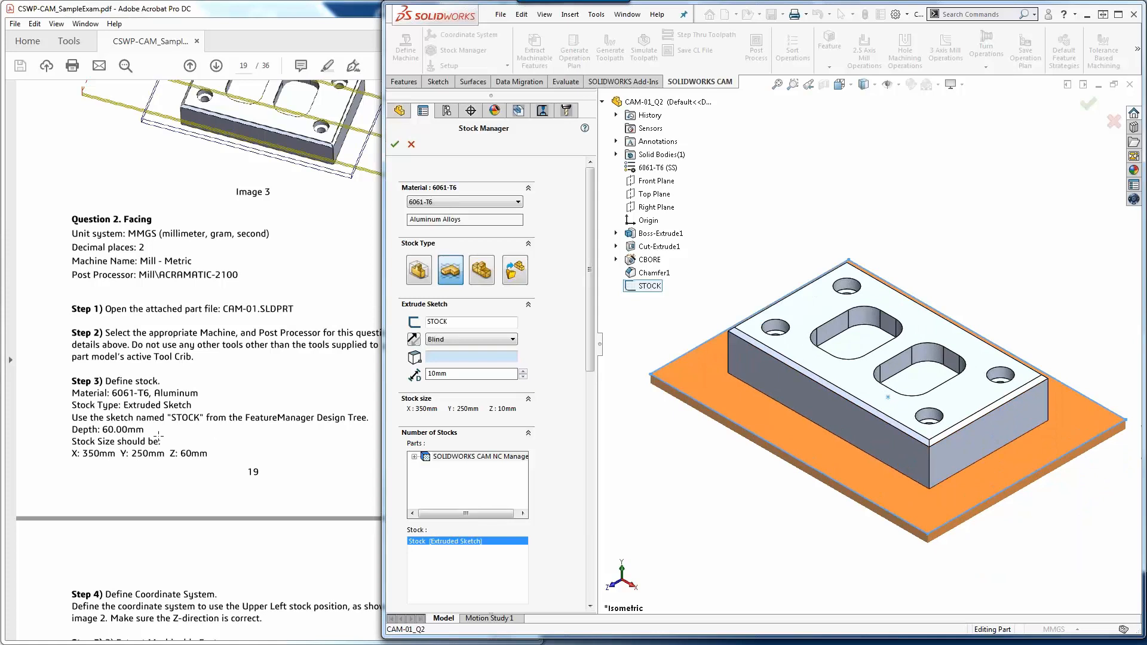
pyautogui.doubleClick(457, 374)
pyautogui.write('60')
pyautogui.click(502, 356)
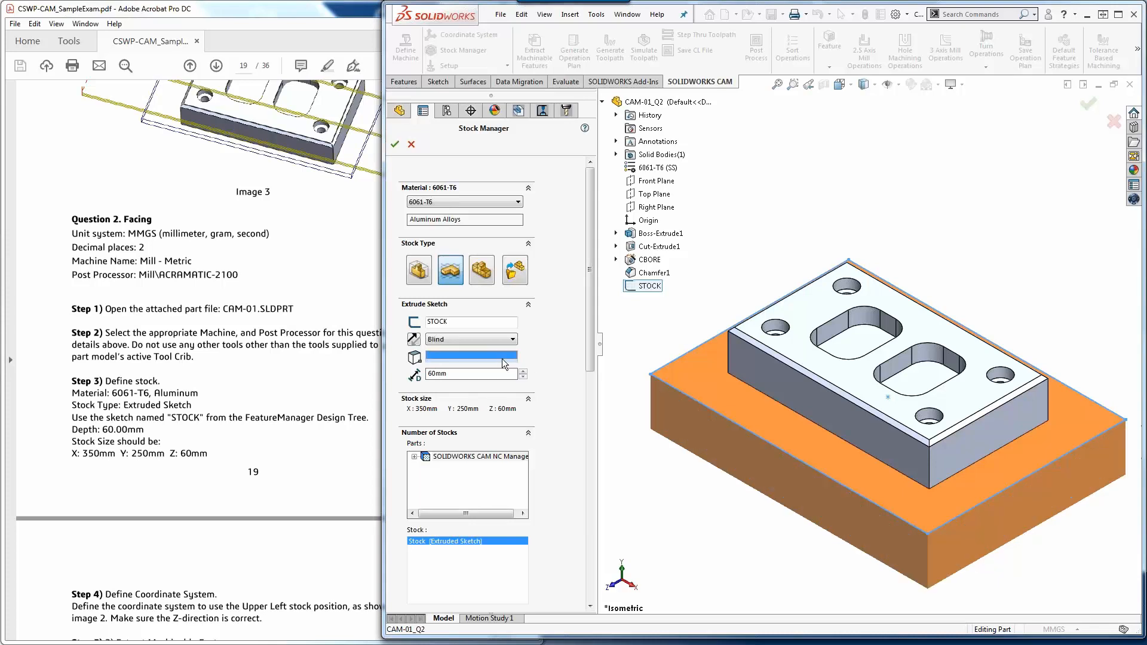
pyautogui.click(412, 345)
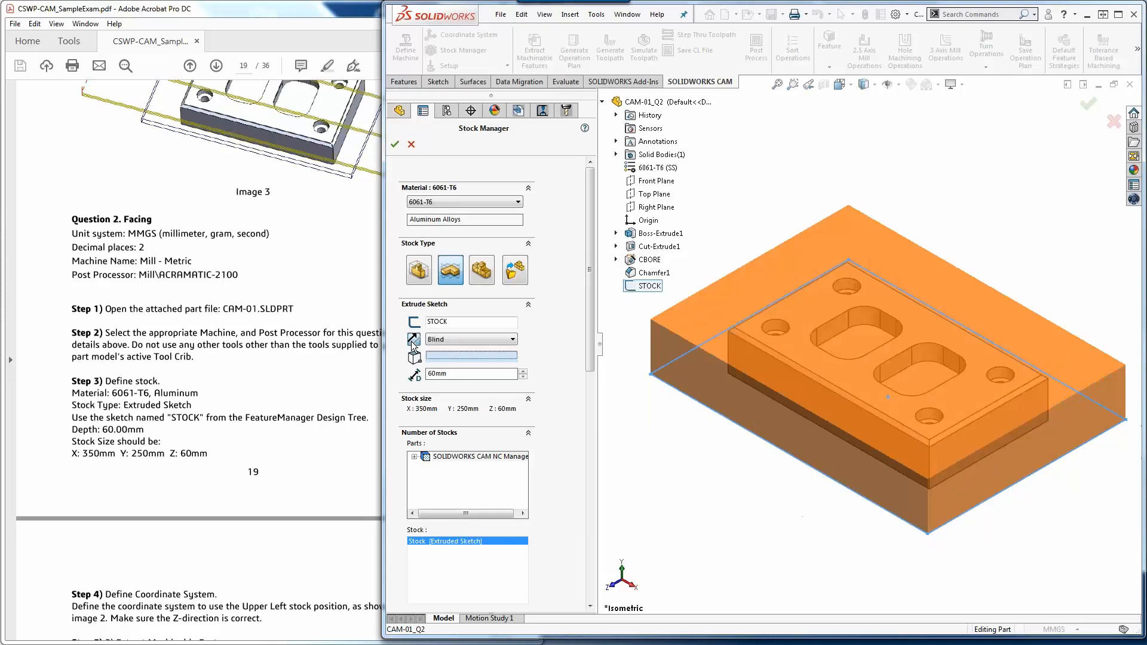
pyautogui.moveTo(884, 454)
pyautogui.mouseDown(button='middle')
pyautogui.moveTo(890, 389)
pyautogui.moveTo(896, 436)
pyautogui.mouseUp(button='middle')
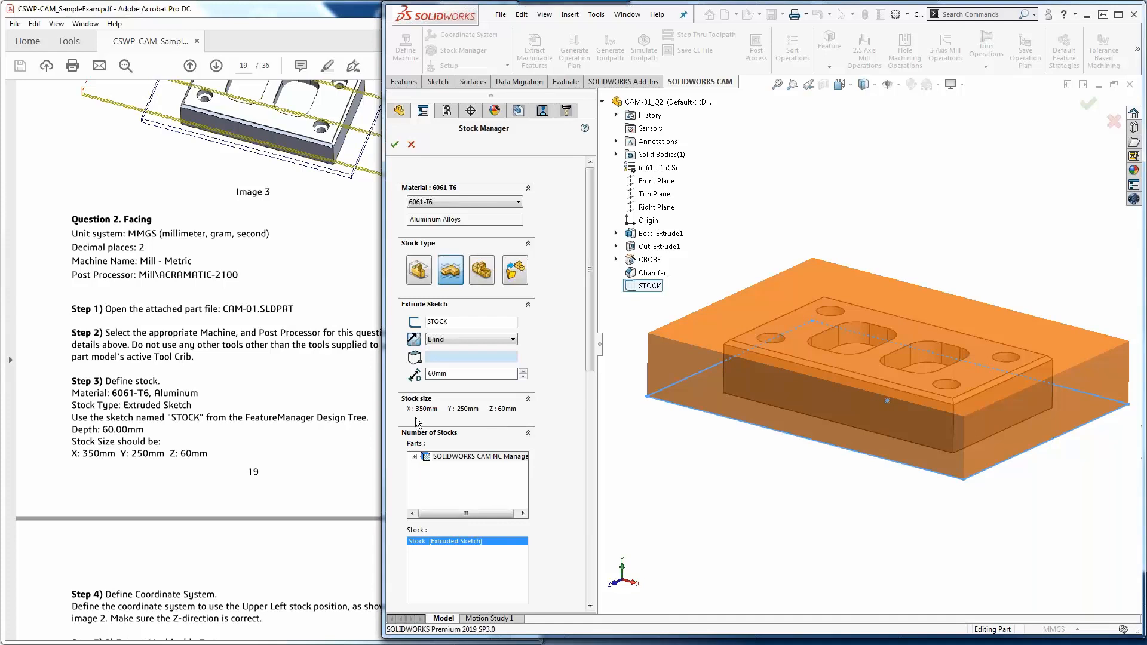
# - Compare the stock size with the X, Y and Z dimensions required in the exam PDF and accept the stock definition
pyautogui.moveTo(418, 419)
pyautogui.mouseDown()
pyautogui.moveTo(540, 416)
pyautogui.moveTo(504, 388)
pyautogui.moveTo(418, 391)
pyautogui.moveTo(397, 418)
pyautogui.moveTo(425, 419)
pyautogui.mouseUp()
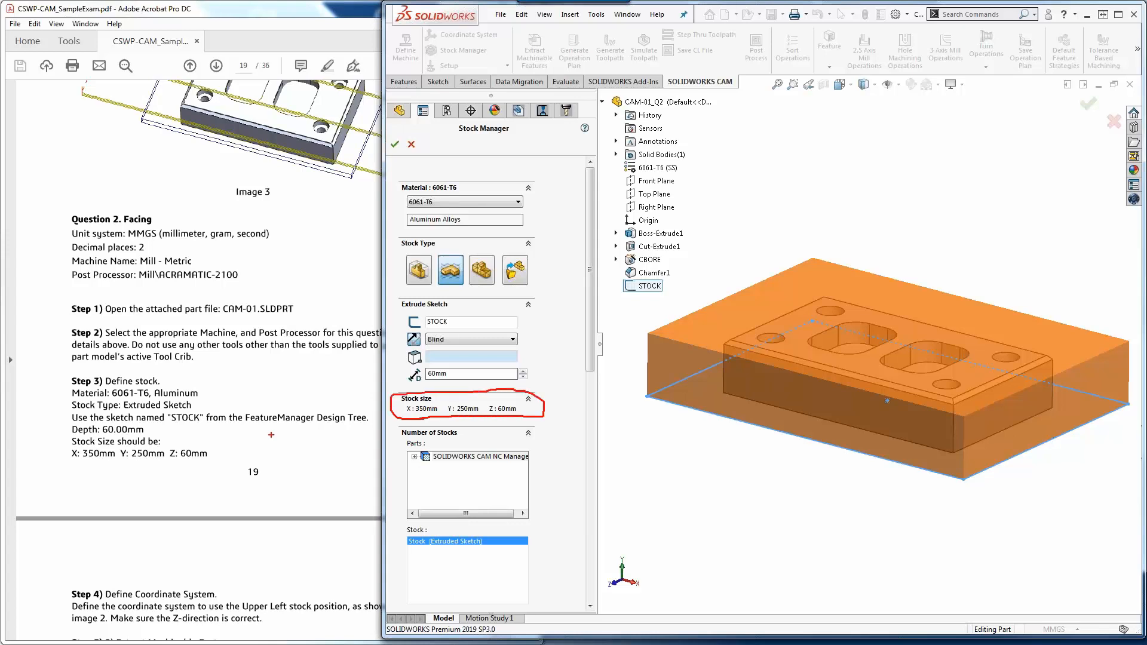
pyautogui.moveTo(85, 466)
pyautogui.mouseDown()
pyautogui.moveTo(202, 459)
pyautogui.moveTo(176, 445)
pyautogui.moveTo(79, 441)
pyautogui.moveTo(105, 464)
pyautogui.mouseUp()
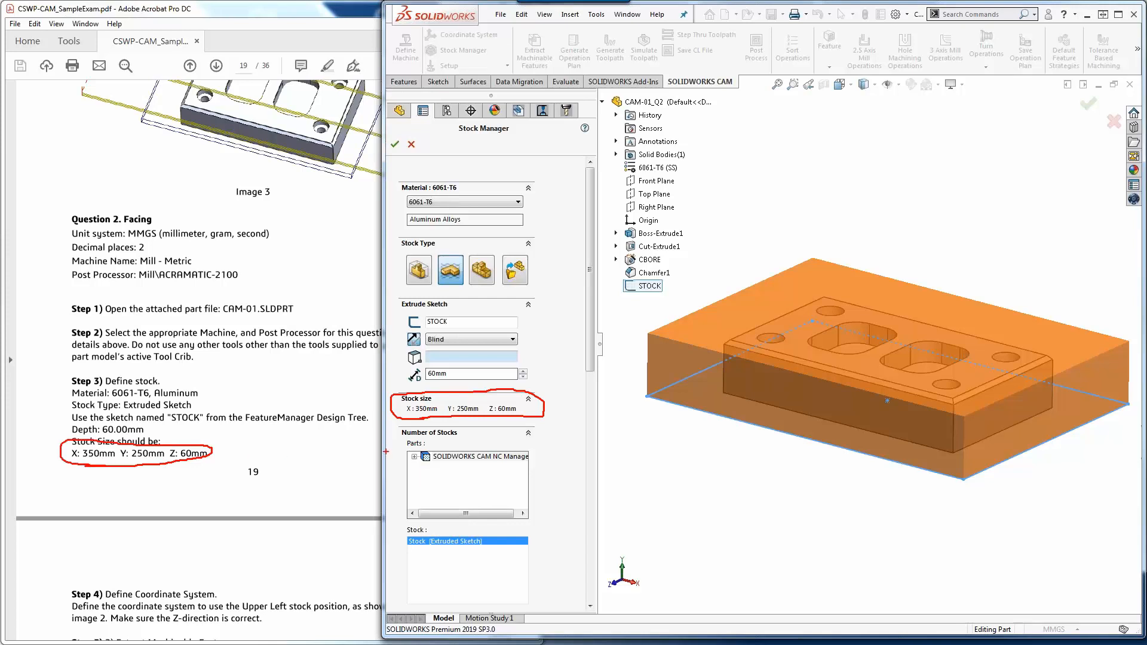
pyautogui.press('Escape')
pyautogui.click(276, 466)
pyautogui.scroll(-5, 276, 466)
pyautogui.click(941, 197)
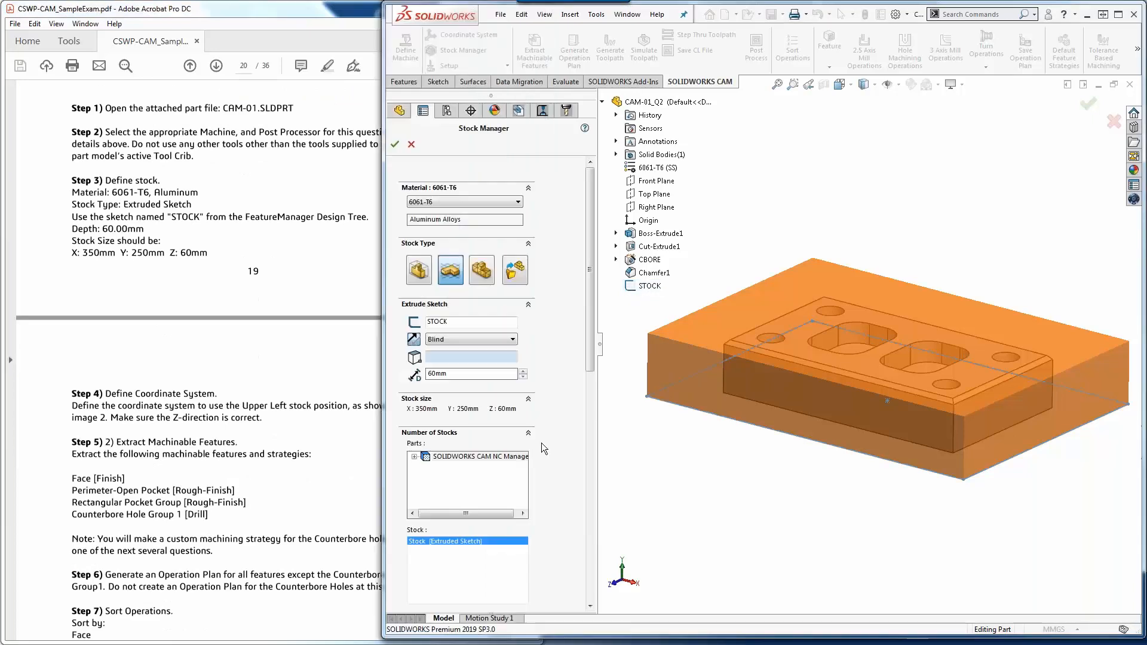
pyautogui.click(393, 146)
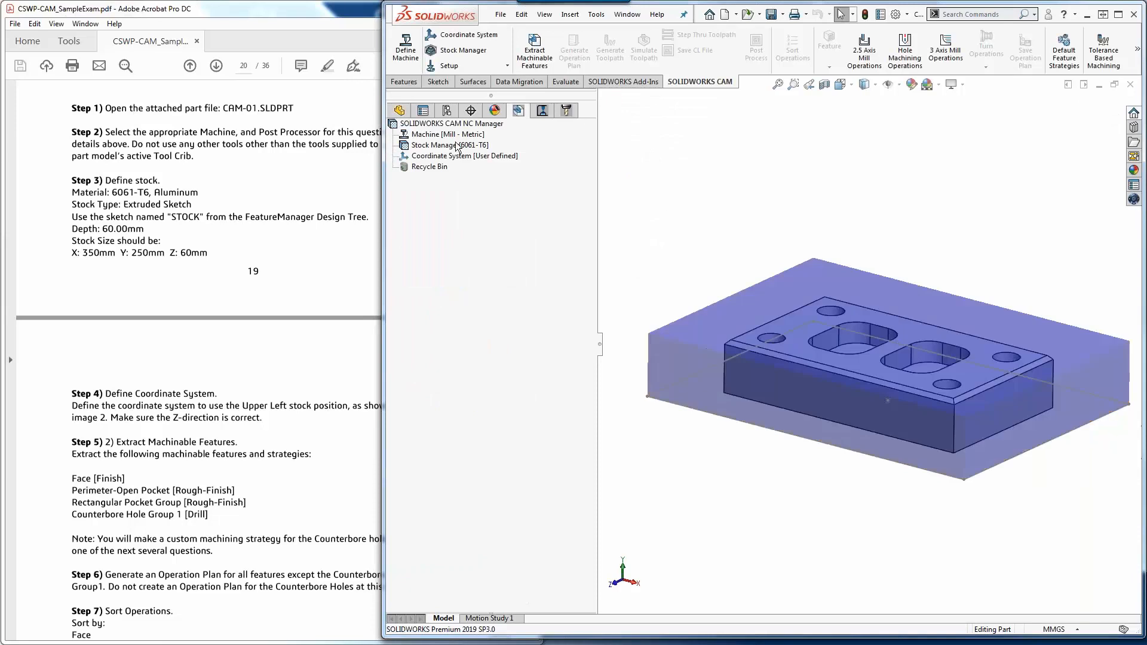
# - Check Step 4 and Image 2 of the exam PDF for the required coordinate system origin and axis directions
pyautogui.click(212, 356)
pyautogui.scroll(-2, 191, 371)
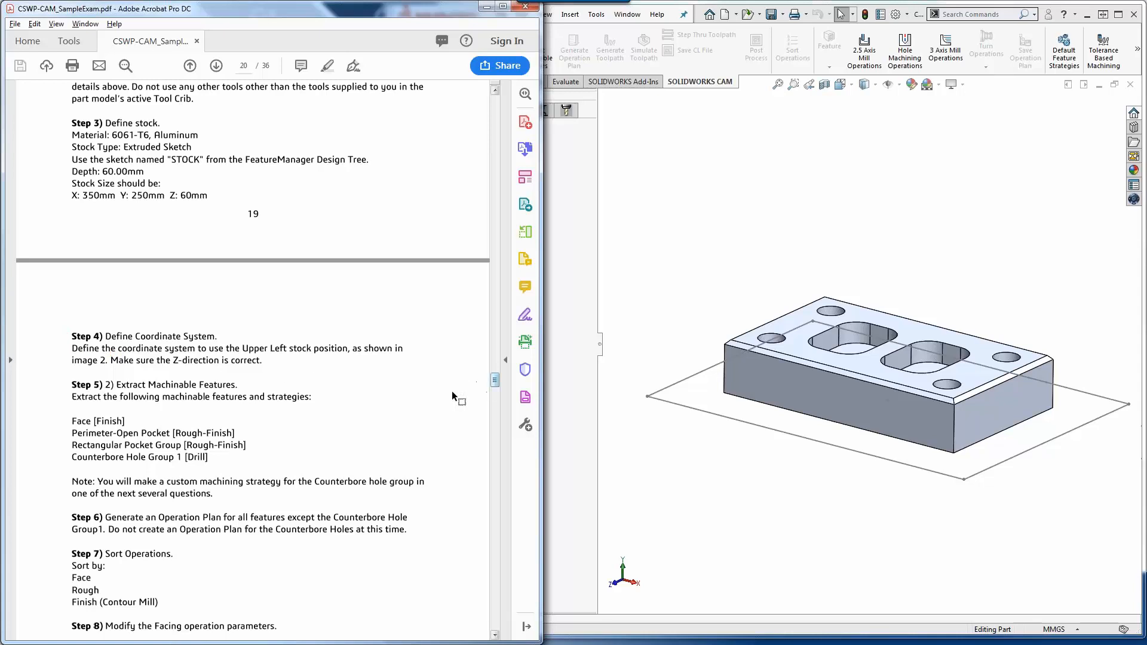
pyautogui.scroll(6, 443, 386)
pyautogui.scroll(8, 443, 386)
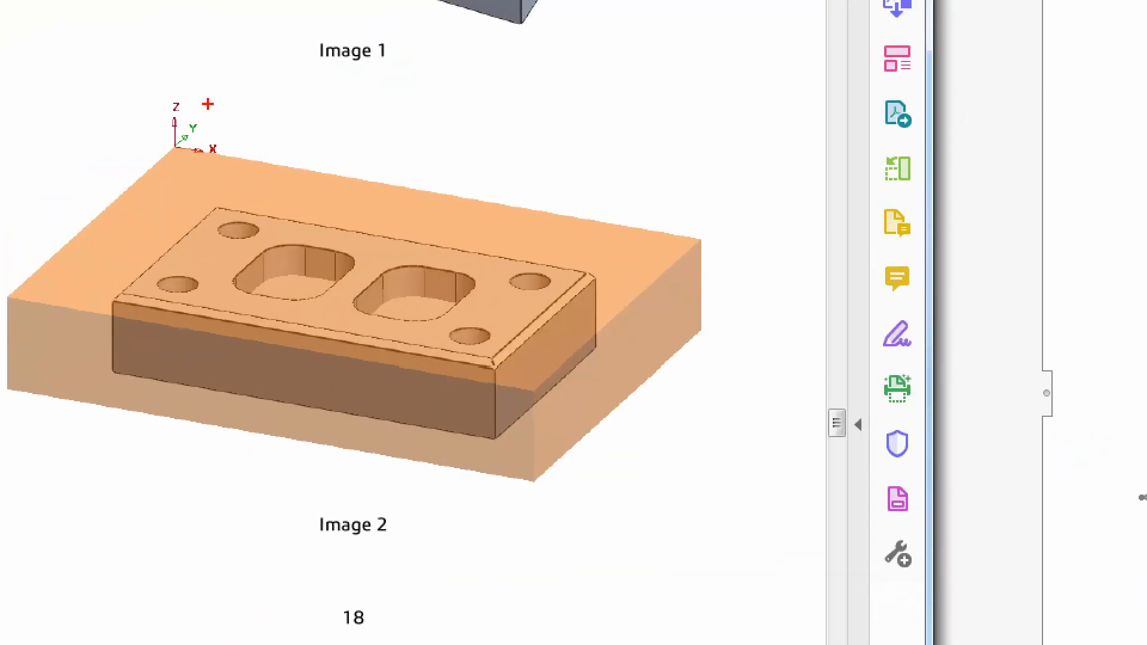
pyautogui.moveTo(205, 87)
pyautogui.mouseDown()
pyautogui.moveTo(127, 183)
pyautogui.moveTo(236, 173)
pyautogui.moveTo(224, 82)
pyautogui.mouseUp()
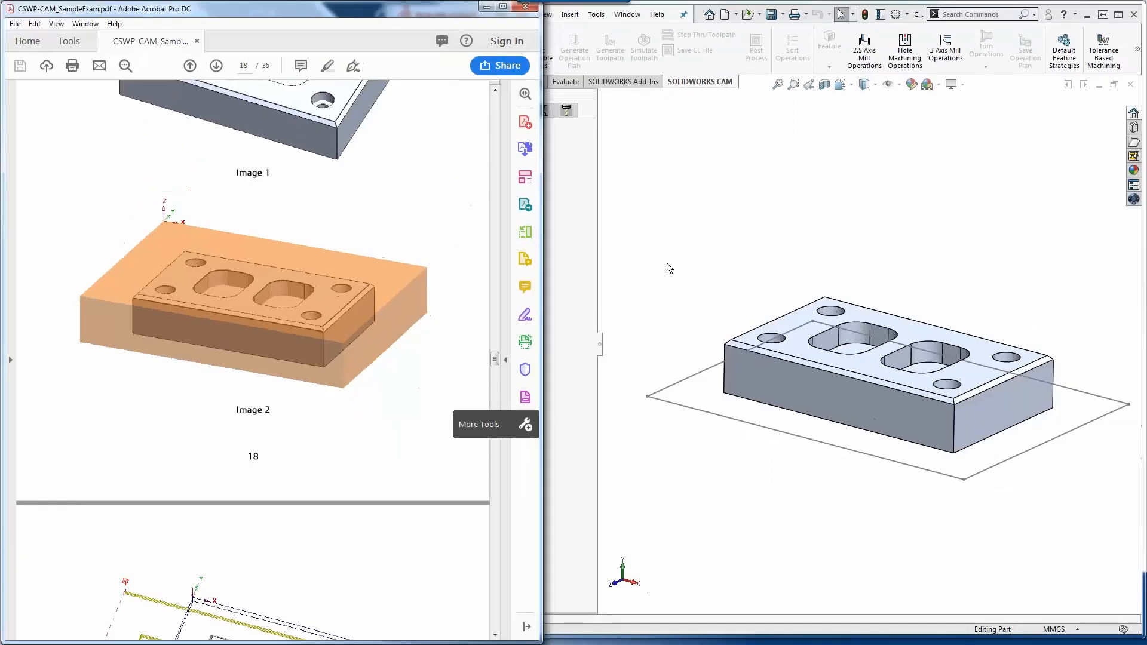
# - Edit the SOLIDWORKS CAM coordinate system to place its origin at the upper-left top vertex of the stock bounding box and accept it
pyautogui.click(666, 263)
pyautogui.rightClick(461, 159)
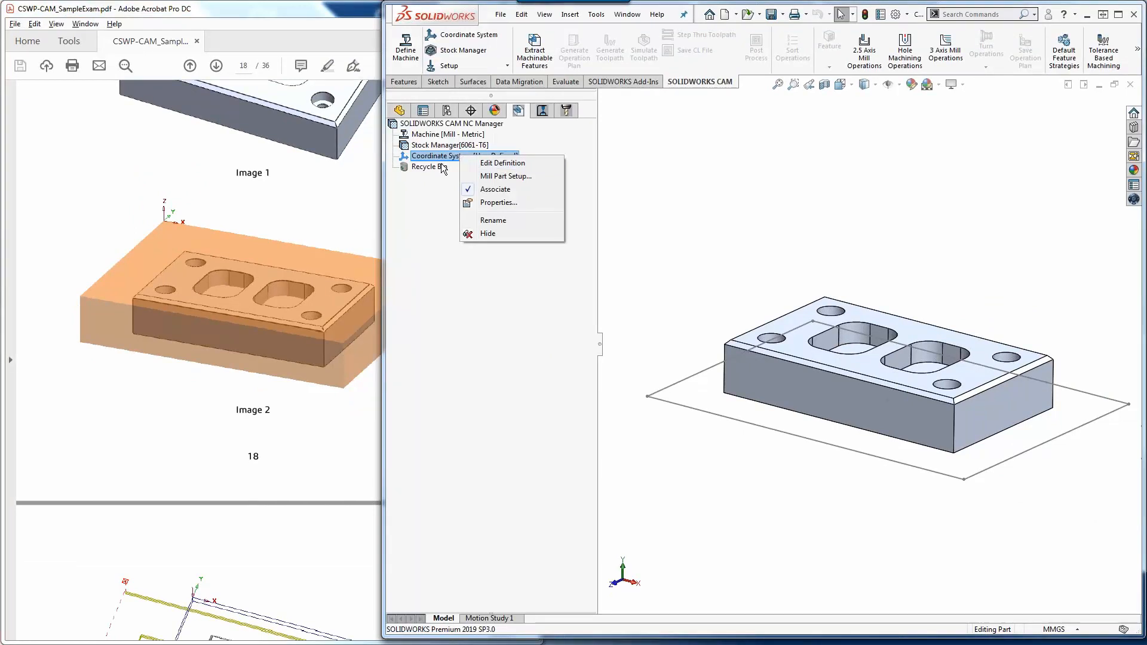
pyautogui.click(494, 165)
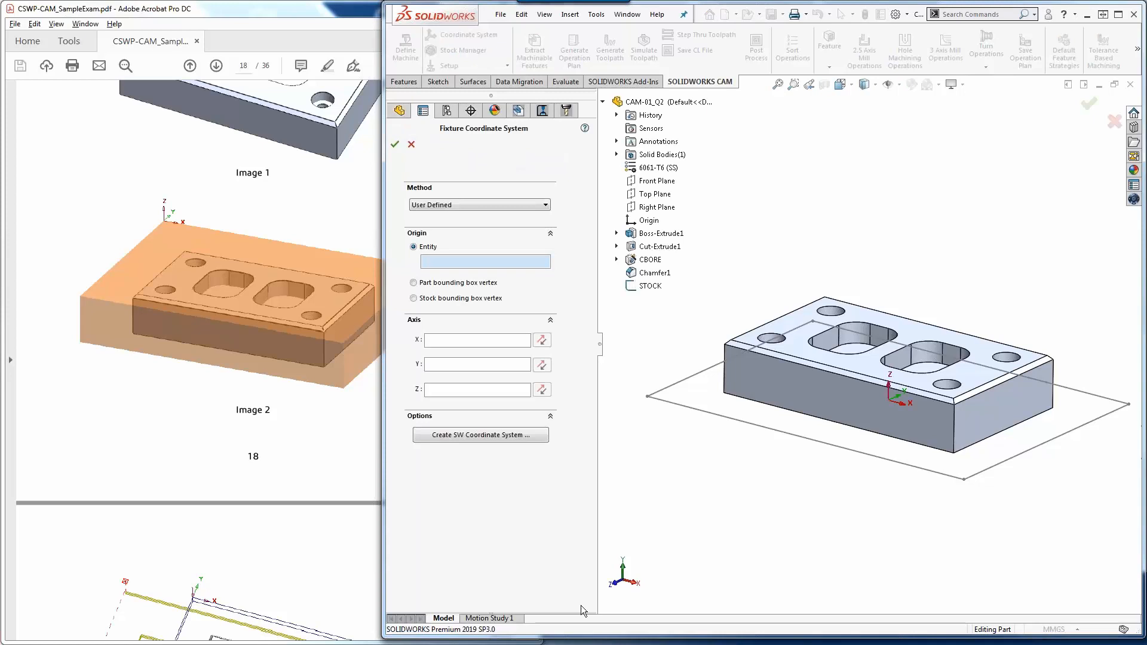
pyautogui.click(429, 300)
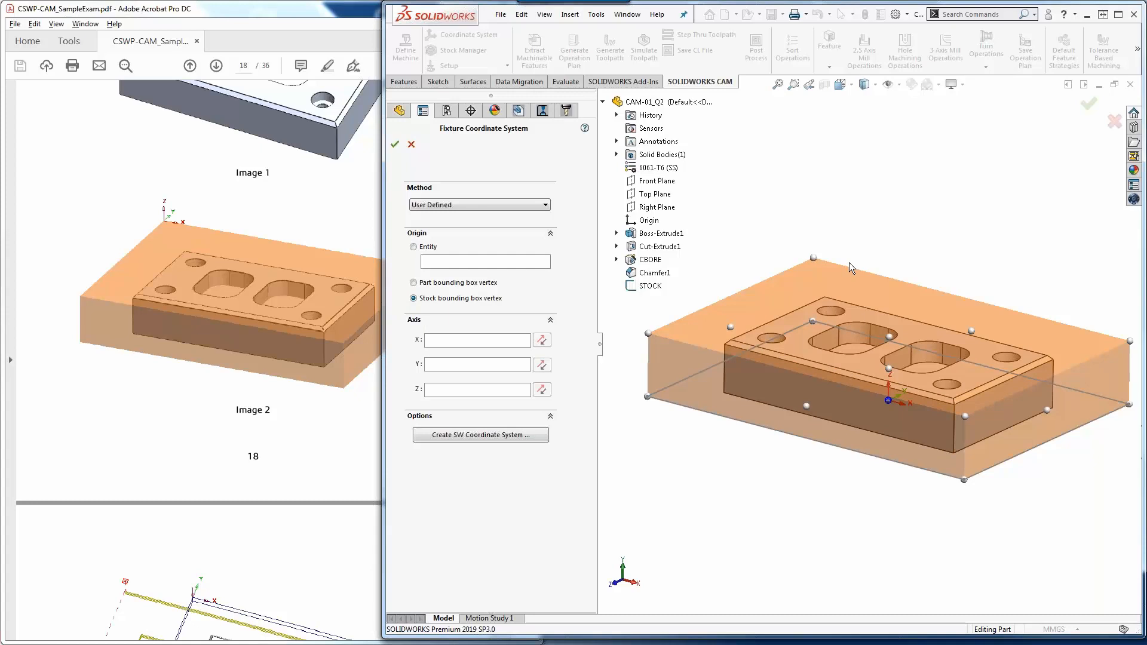
pyautogui.click(813, 258)
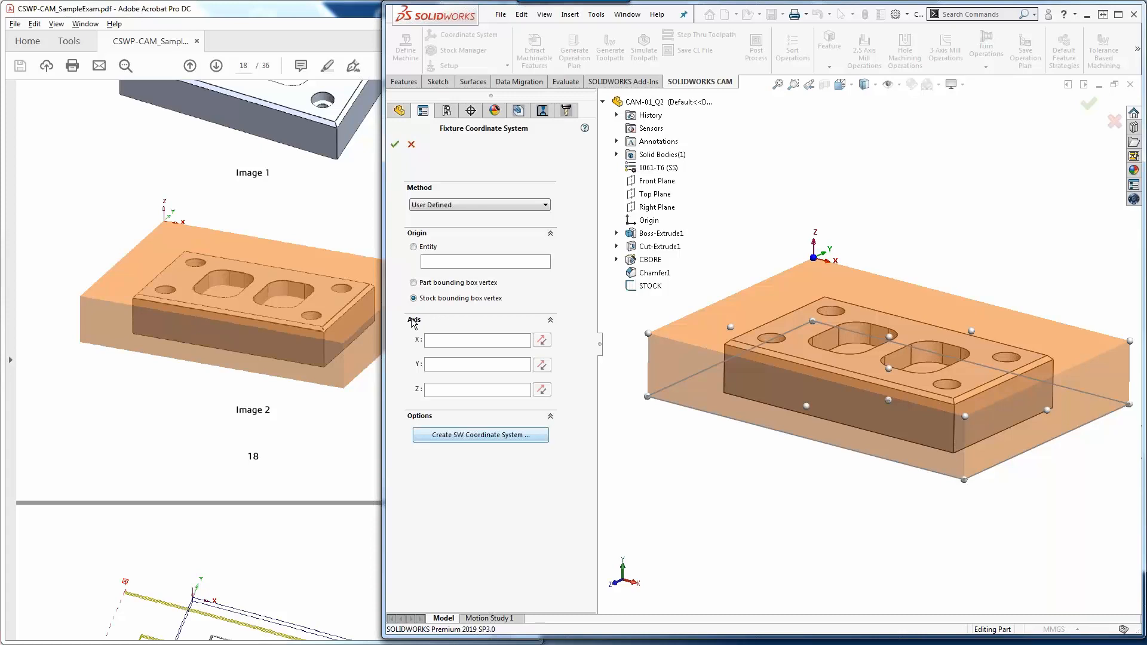
pyautogui.click(448, 283)
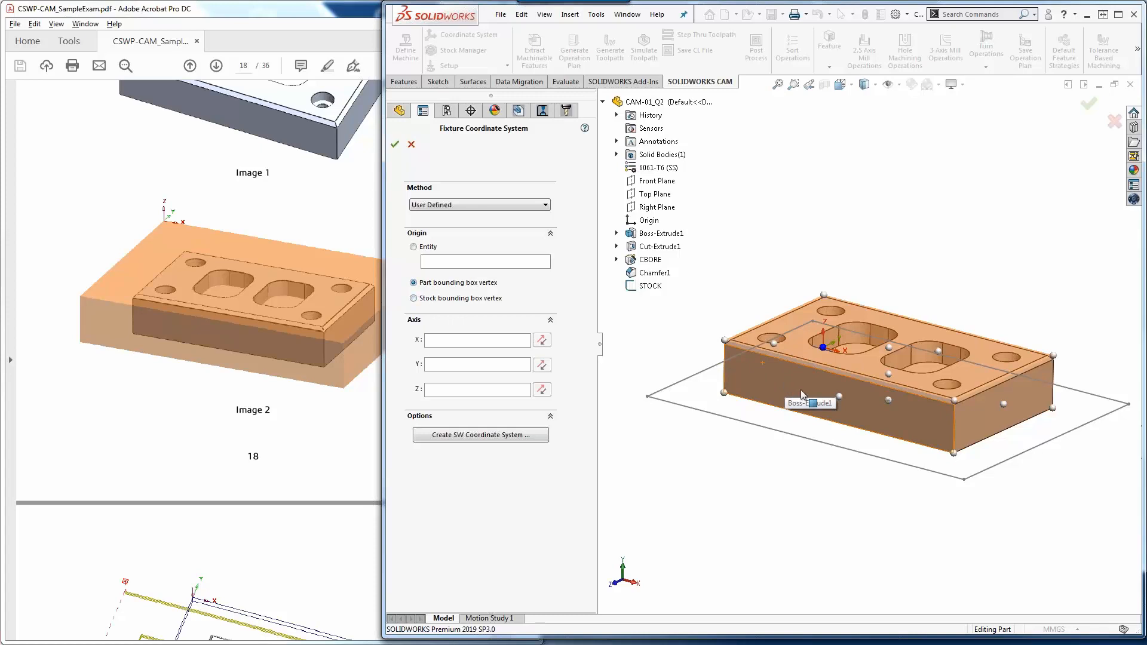
pyautogui.click(414, 299)
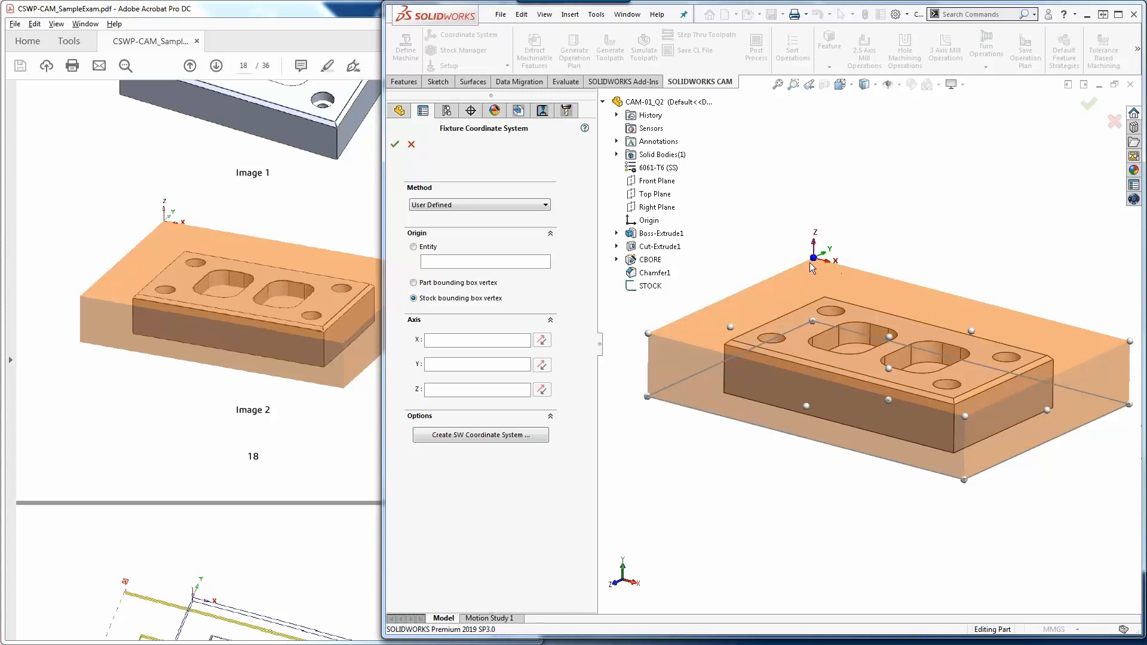
pyautogui.click(396, 145)
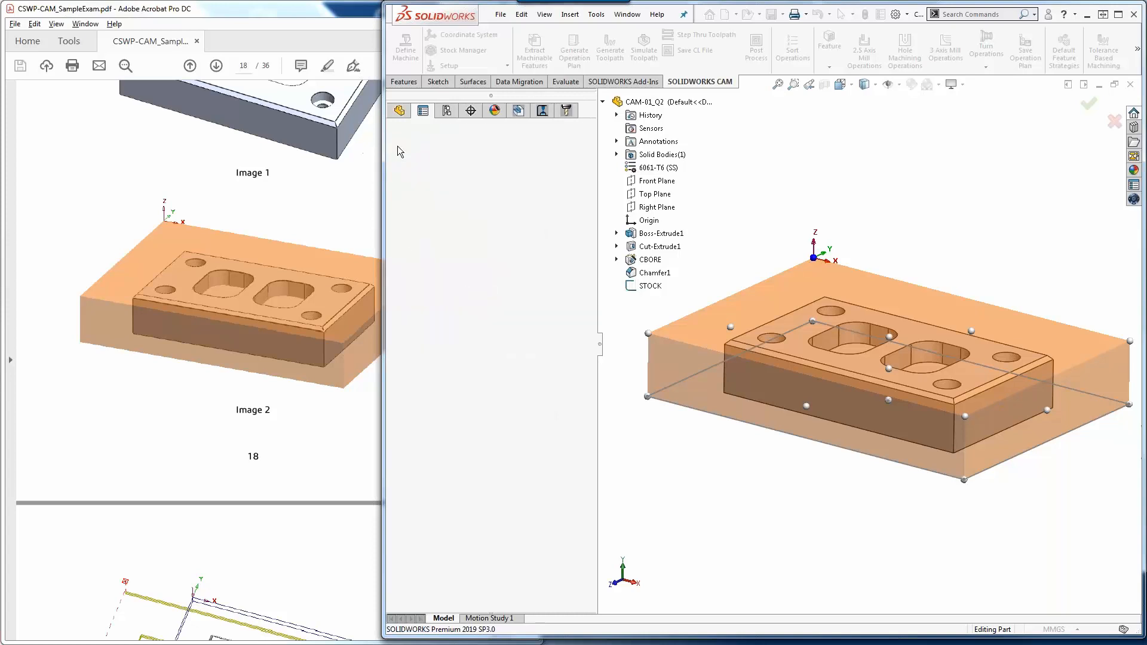
# - Read Step 5 of the exam PDF for the machinable features and strategies to extract
pyautogui.click(358, 208)
pyautogui.scroll(-8, 401, 392)
pyautogui.scroll(-7, 391, 406)
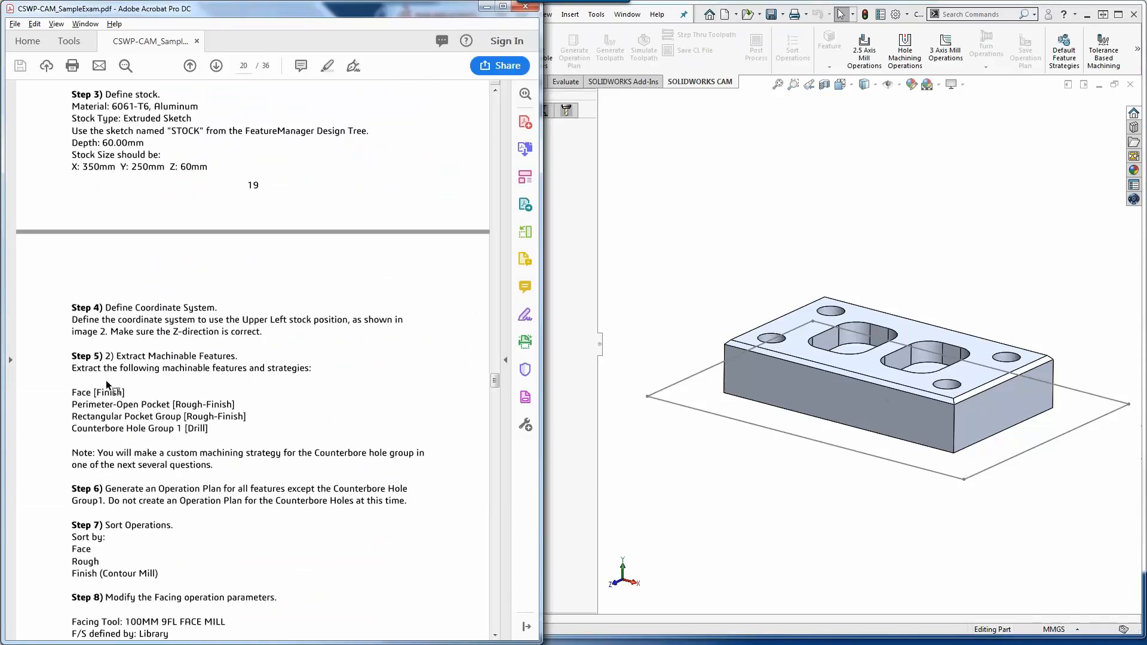
pyautogui.hotkey('ctrl', '2')
pyautogui.moveTo(67, 349); pyautogui.dragTo(69, 373)
pyautogui.press('Escape')
pyautogui.hotkey('ctrl', '2')
# - Enlarge the SOLIDWORKS window to full screen and extract the part's machinable features
pyautogui.click(682, 134)
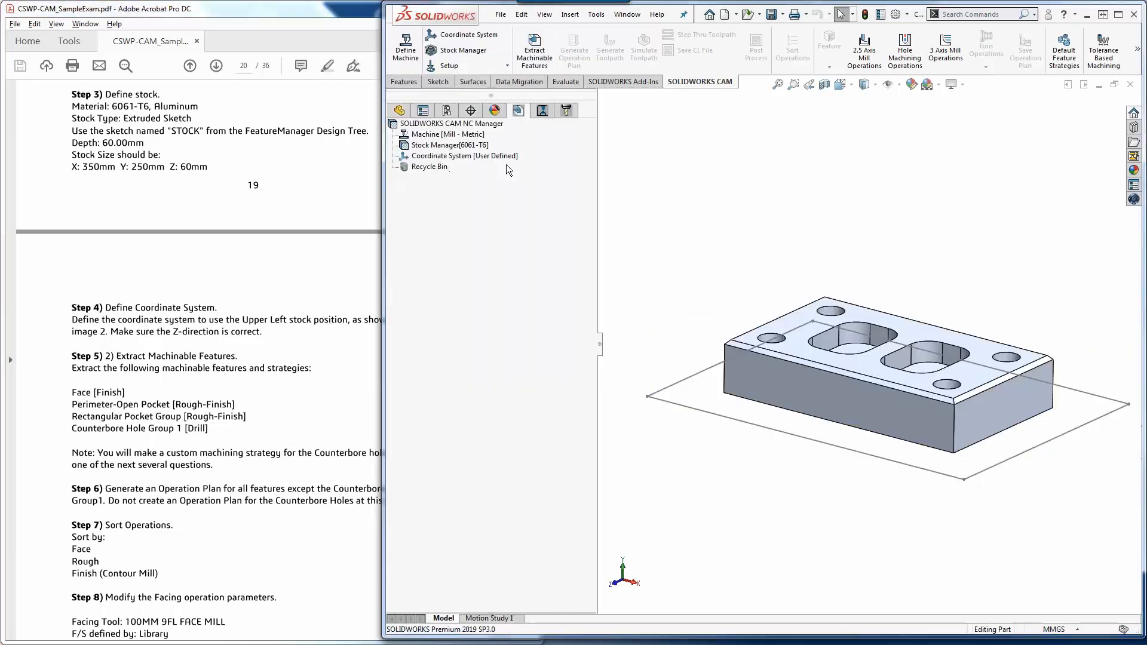
pyautogui.moveTo(383, 179); pyautogui.dragTo(245, 193)
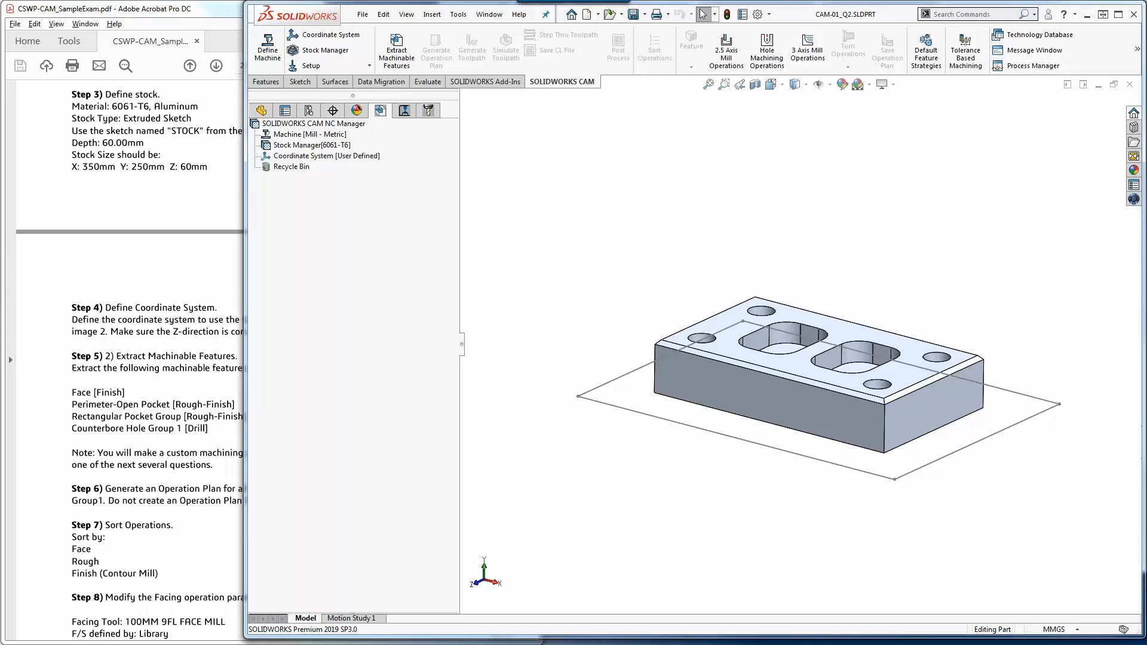
pyautogui.click(1115, 18)
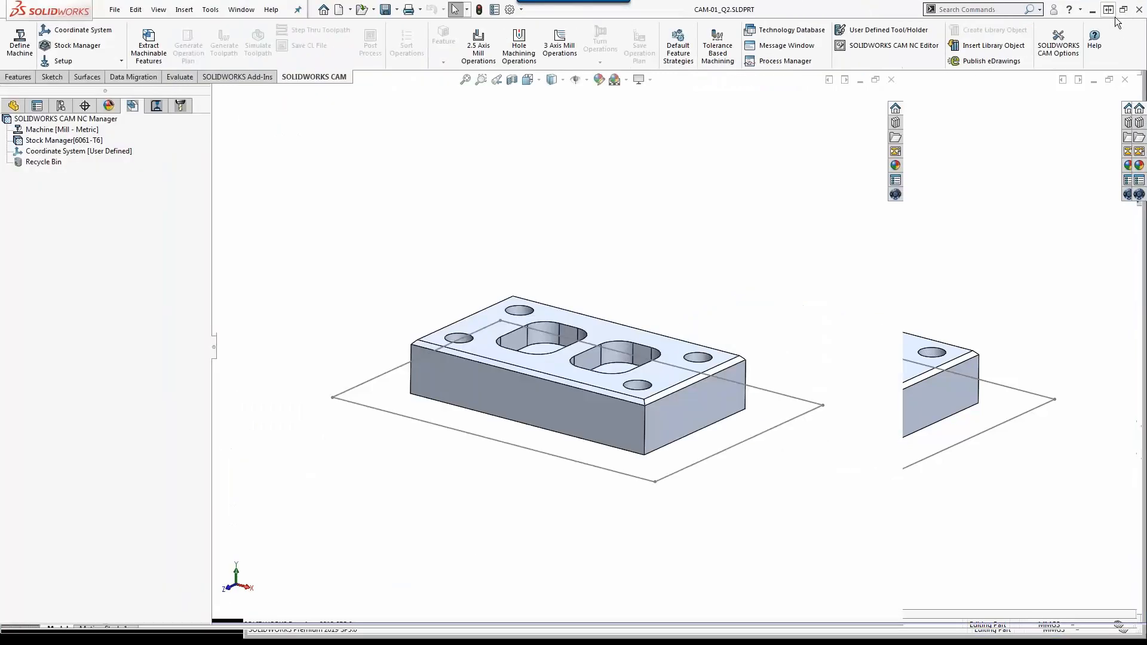
pyautogui.click(1055, 58)
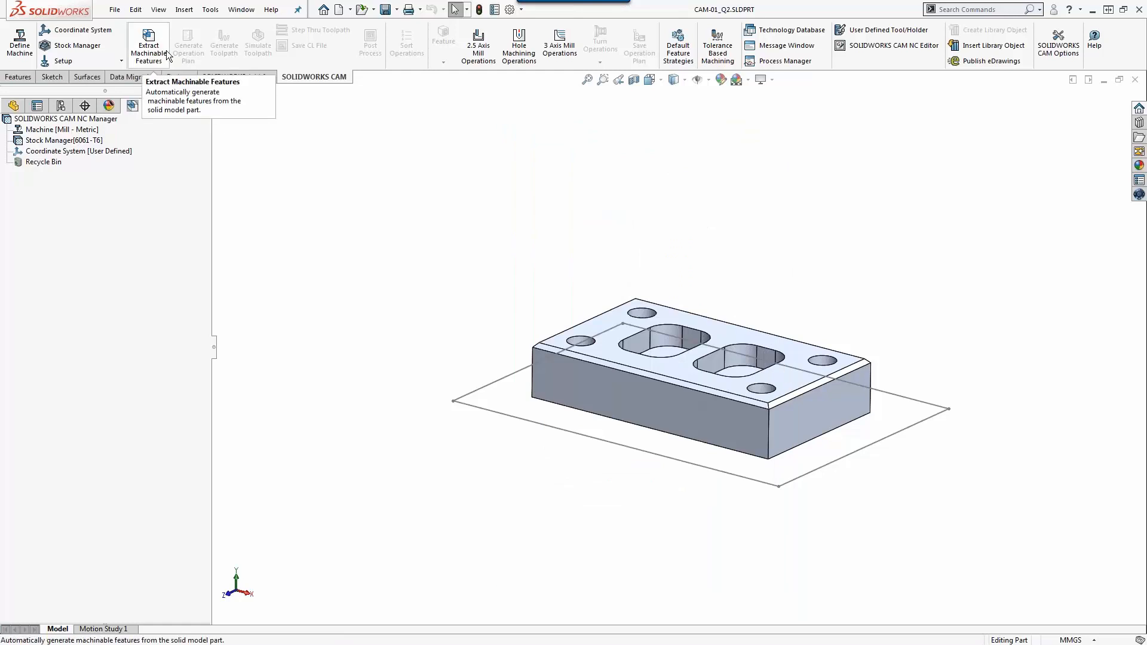
pyautogui.click(149, 44)
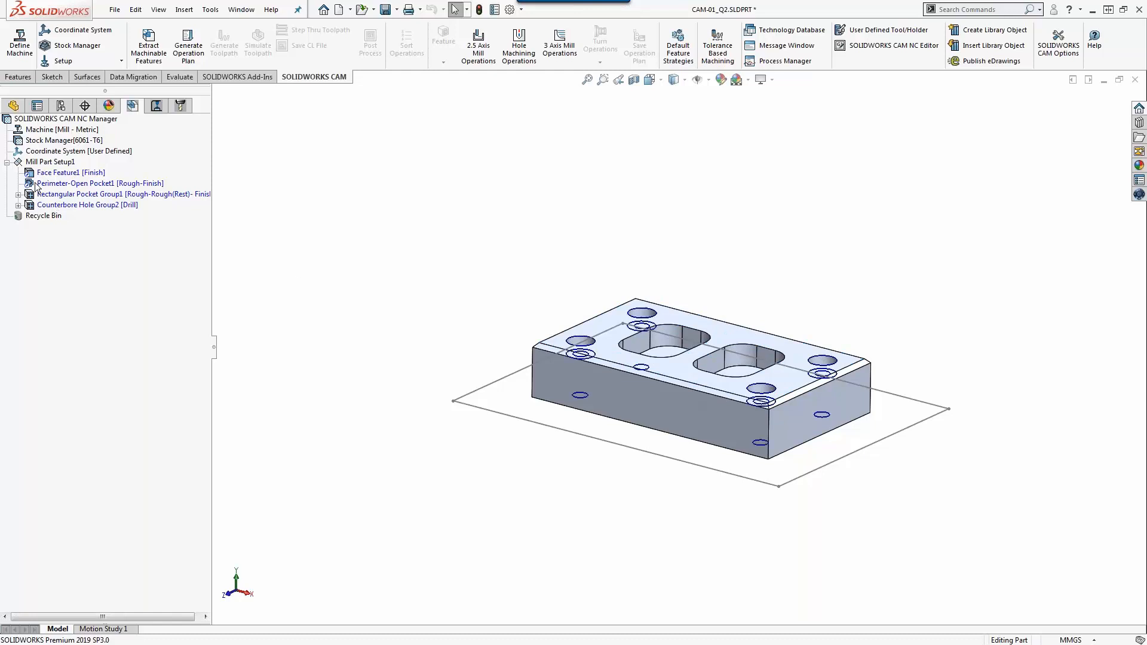
# - Examine the geometry of the extracted face, perimeter-open pocket and rectangular pocket group features
pyautogui.click(66, 173)
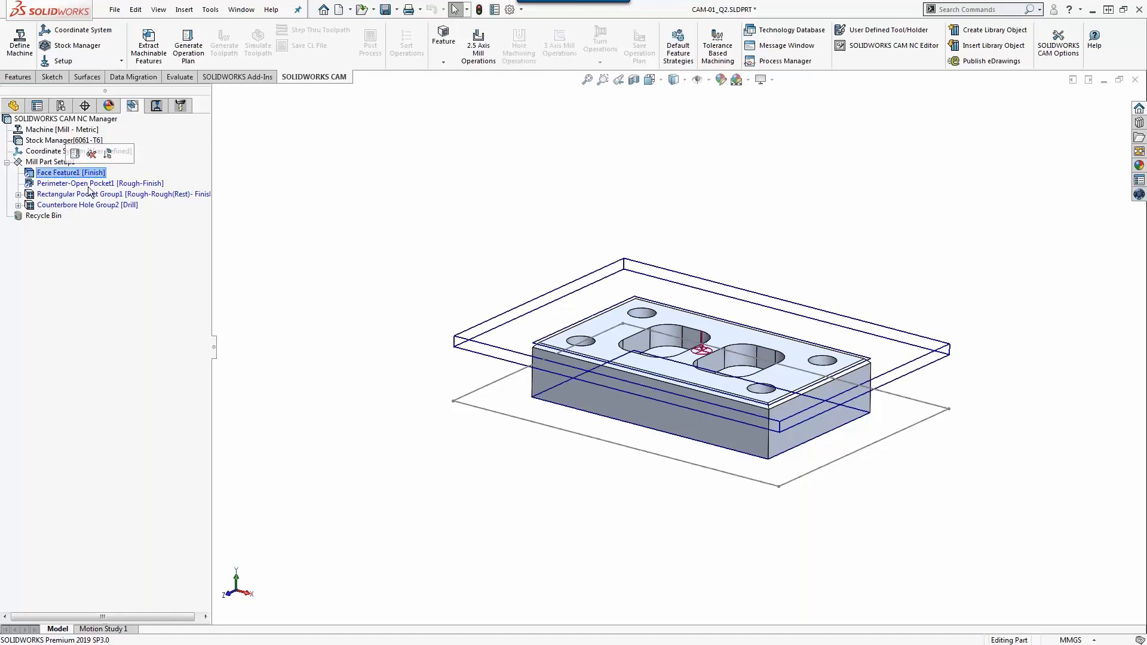
pyautogui.click(83, 183)
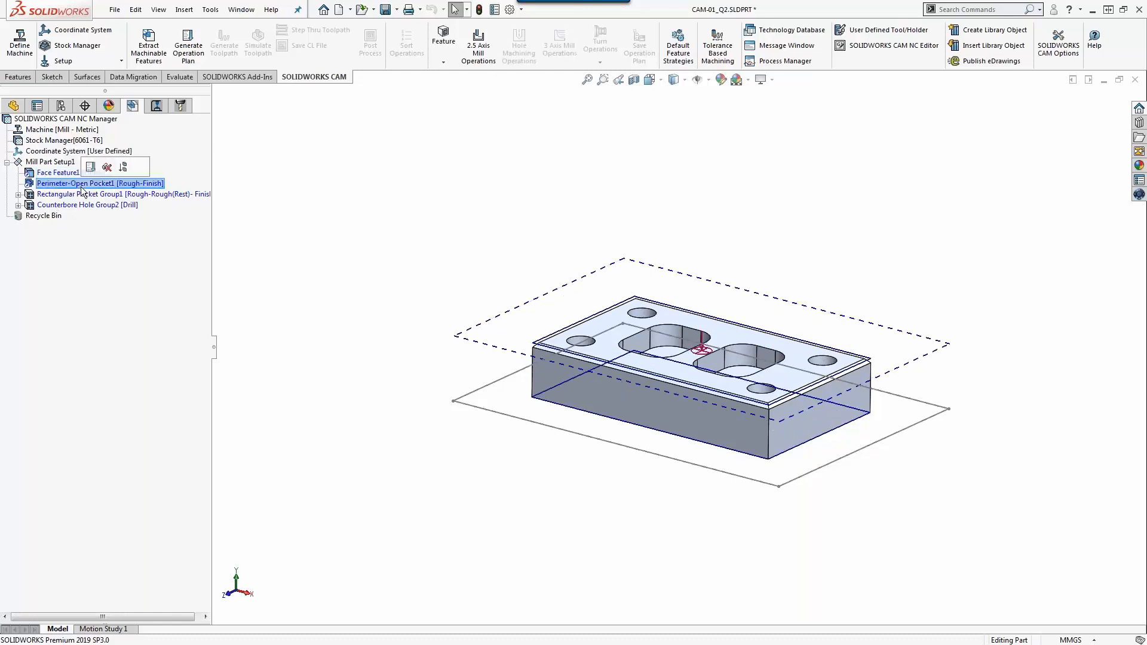
pyautogui.click(95, 194)
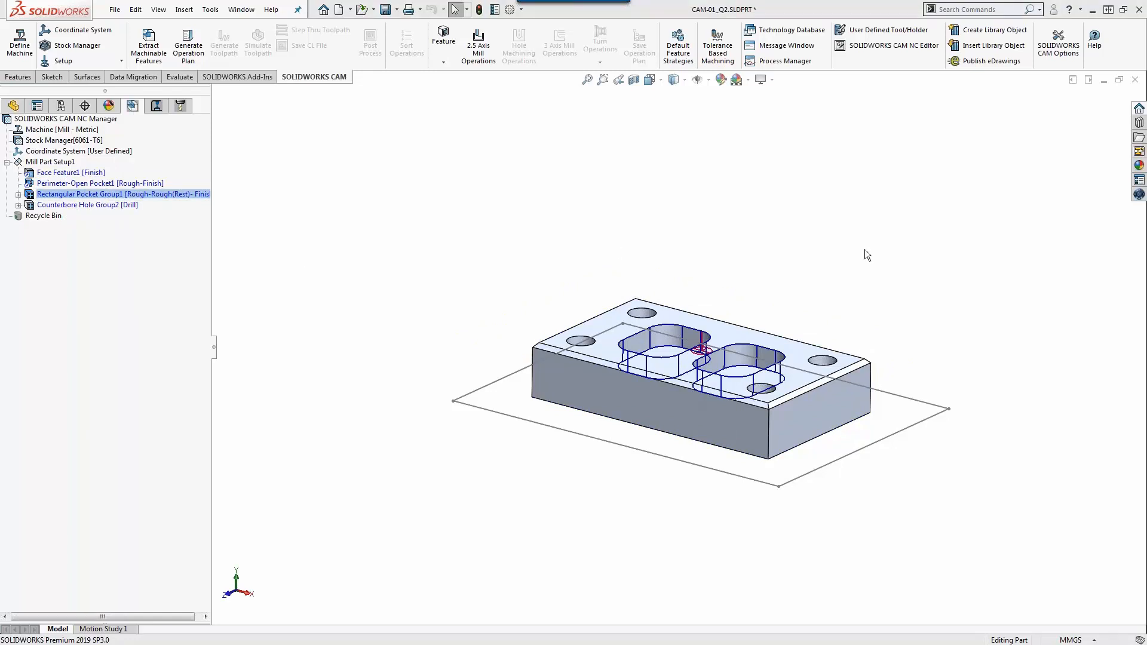
# - Place the exam PDF beside the CAM feature tree and compare Steps 5 to 8 with the extracted features and strategies
pyautogui.hotkey('alt', 'Tab')
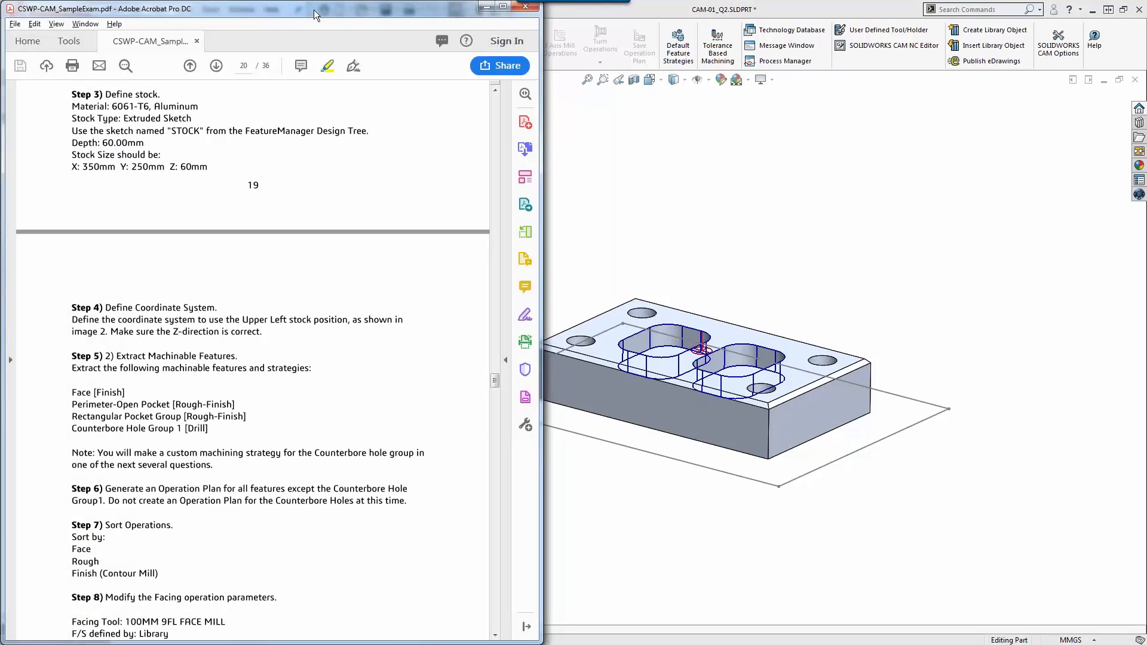
pyautogui.moveTo(421, 9); pyautogui.dragTo(1114, 9)
pyautogui.click(1110, 6)
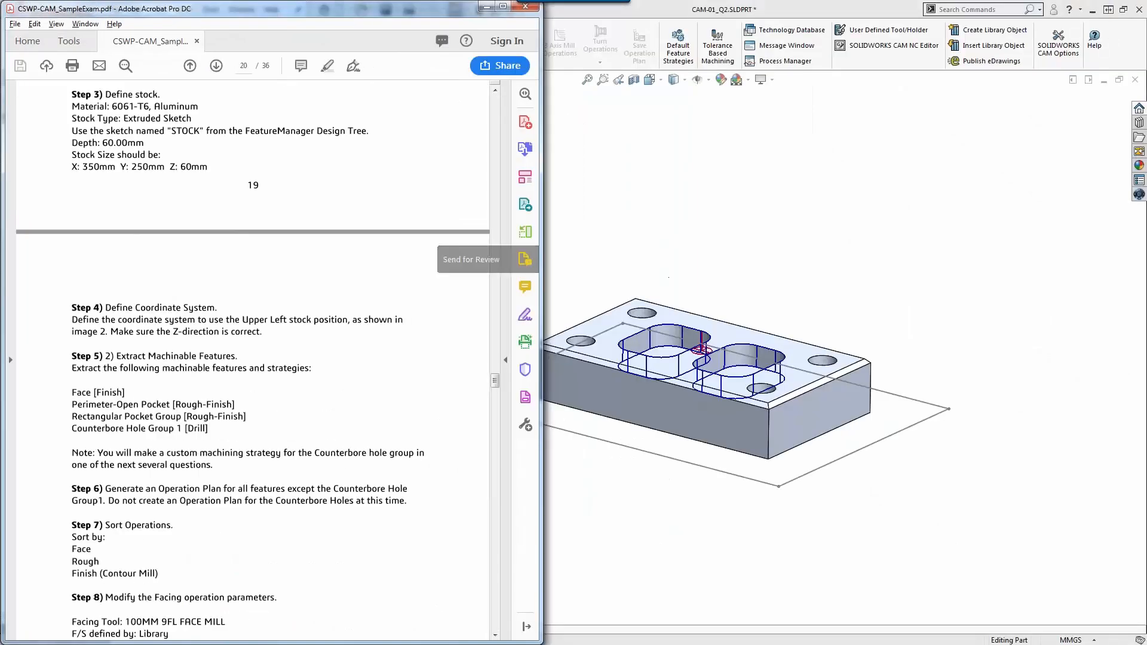
pyautogui.moveTo(363, 9); pyautogui.dragTo(609, 28)
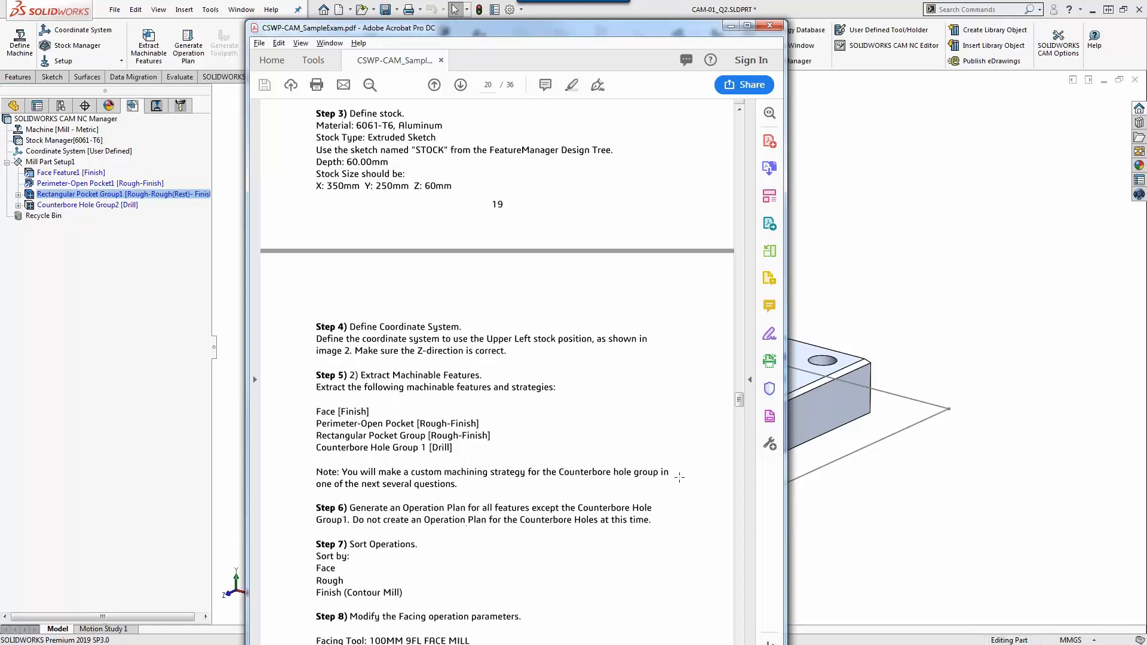
pyautogui.scroll(1, 740, 407)
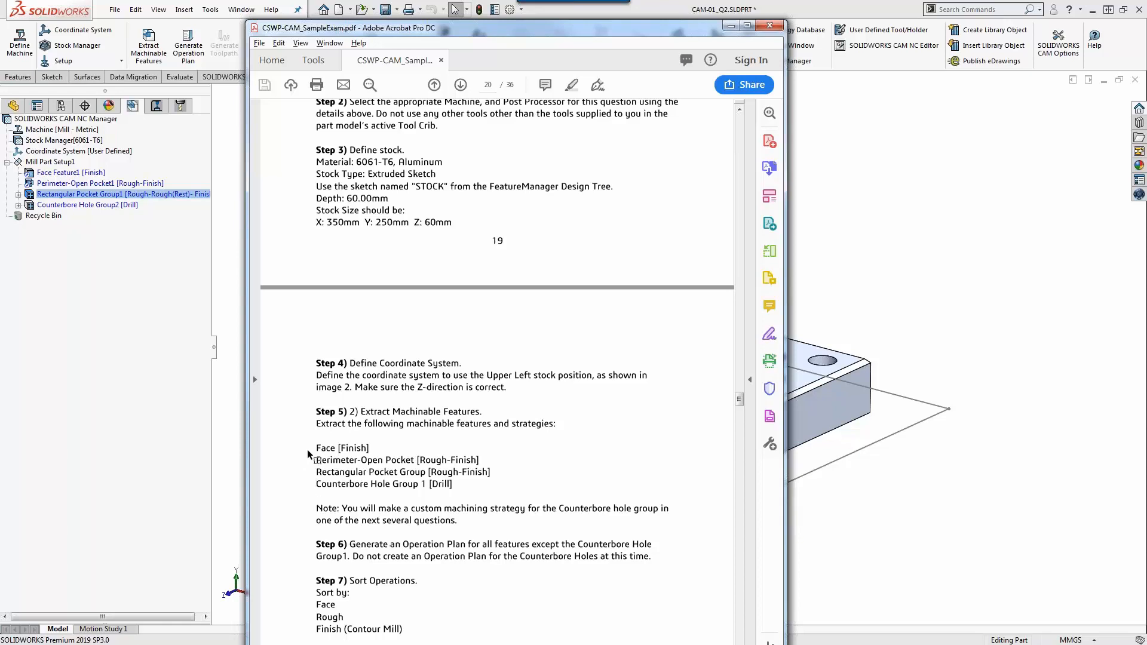
pyautogui.scroll(-3, 307, 449)
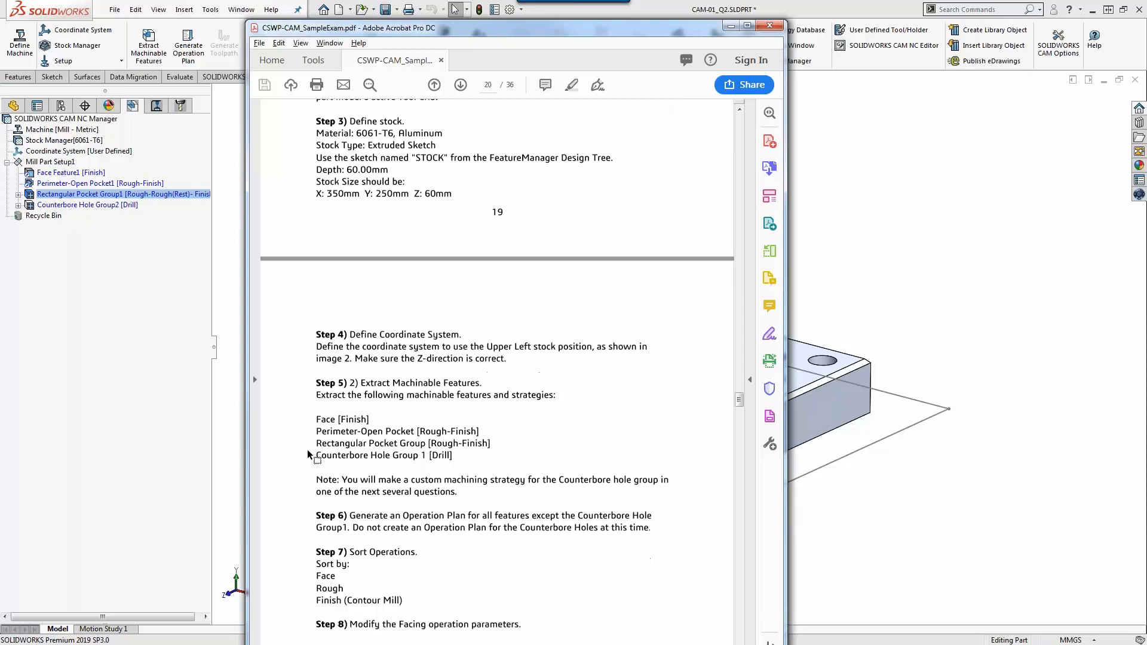
pyautogui.scroll(-2, 307, 450)
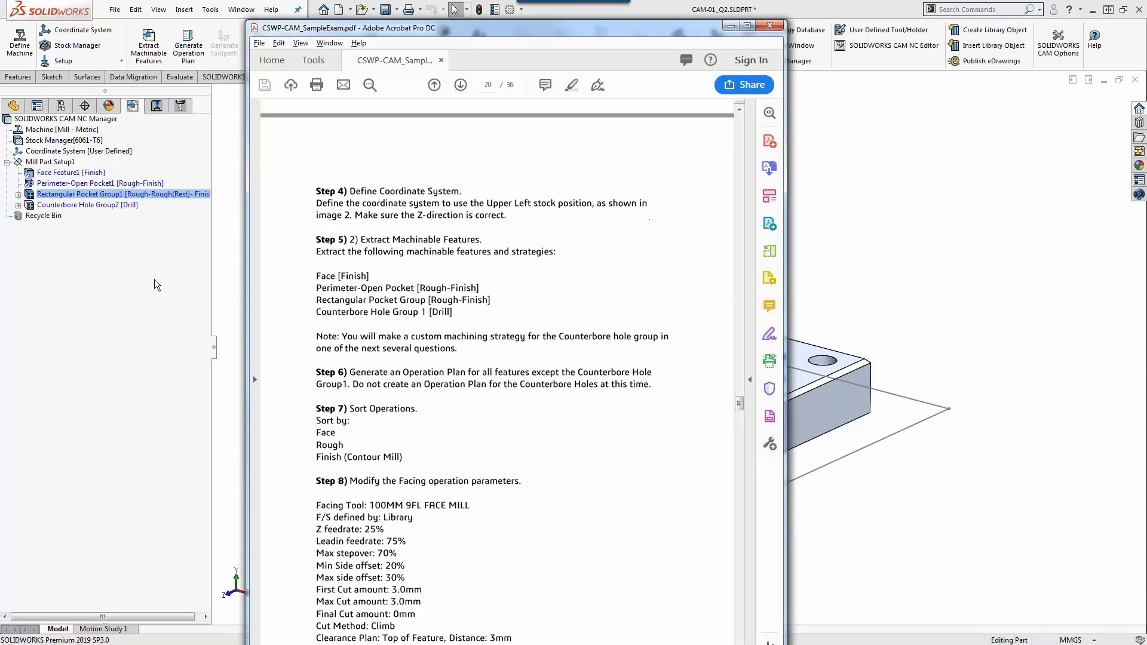
# - Generate an operation plan with the face, perimeter-open pocket and rectangular pocket group features selected, leaving the counterbore hole group unselected
pyautogui.click(915, 234)
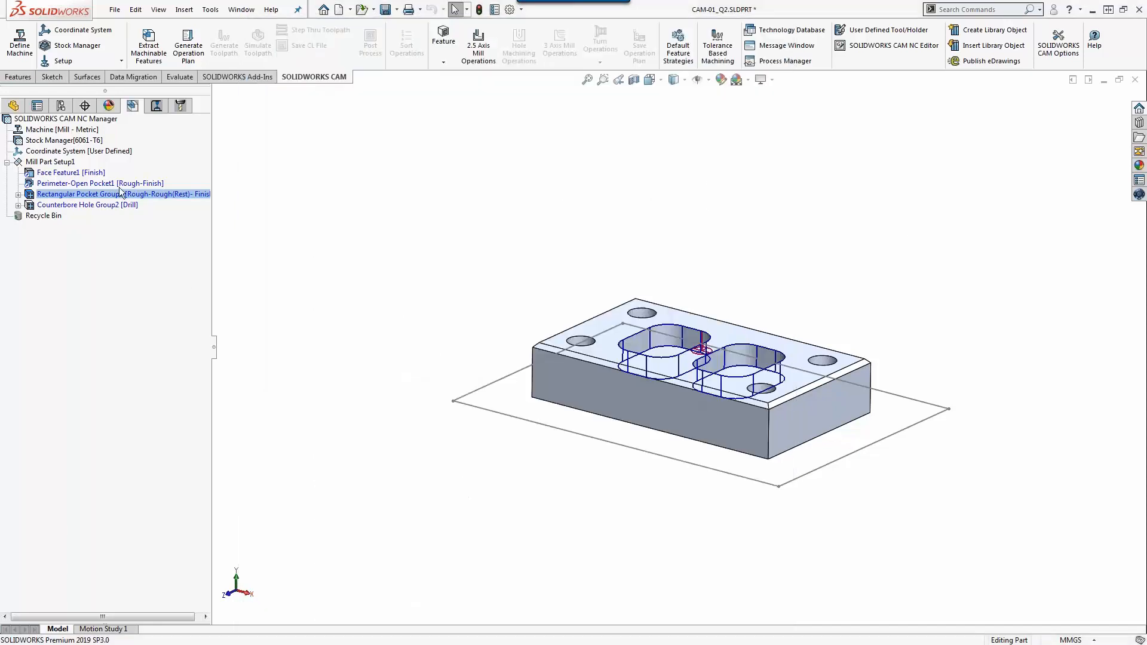
pyautogui.click(70, 173)
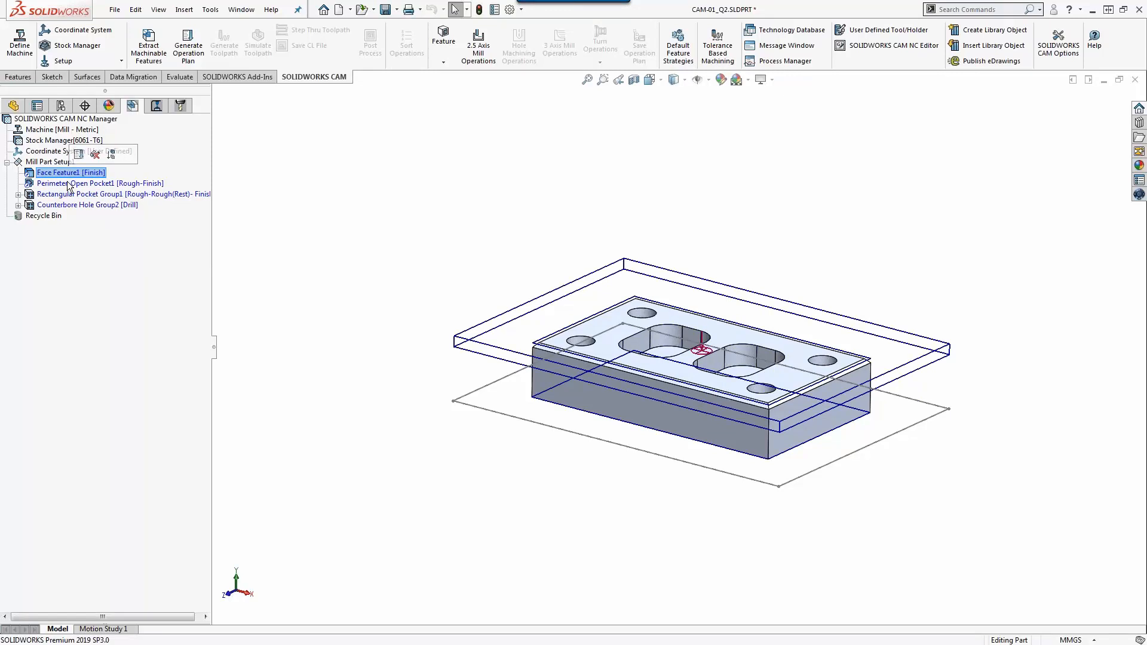
pyautogui.keyDown('ctrl'); pyautogui.click(69, 184); pyautogui.keyUp('ctrl')
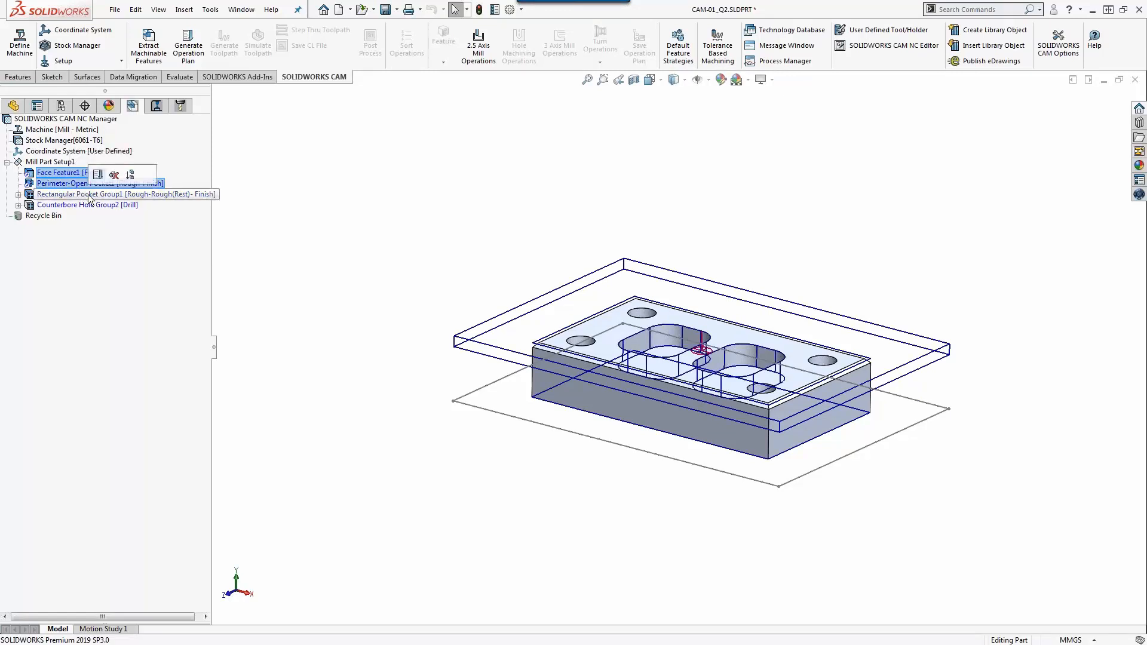
pyautogui.keyDown('ctrl'); pyautogui.click(119, 195); pyautogui.keyUp('ctrl')
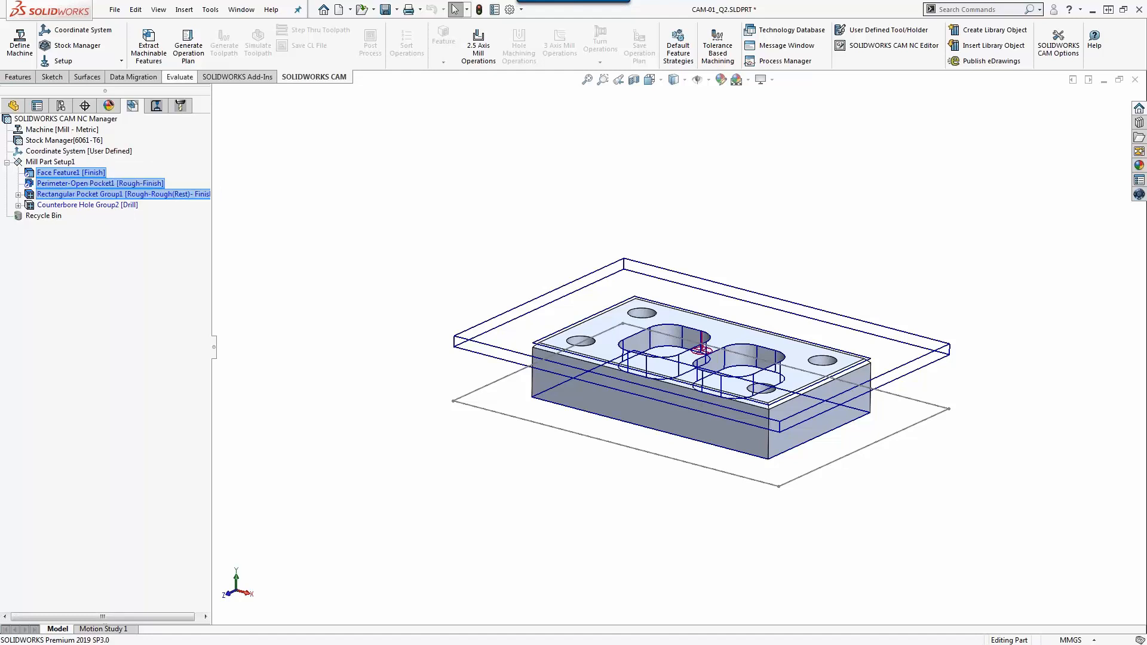
pyautogui.click(192, 53)
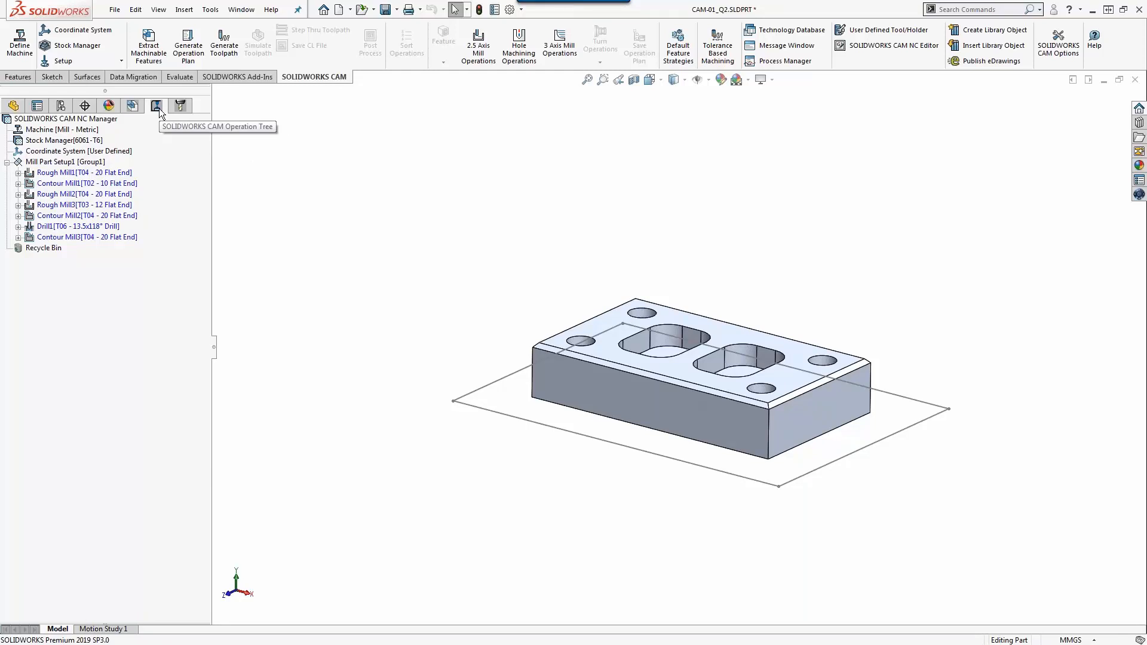
# - Inspect the generated mill operations and check them against the face and perimeter-open pocket features
pyautogui.moveTo(88, 176)
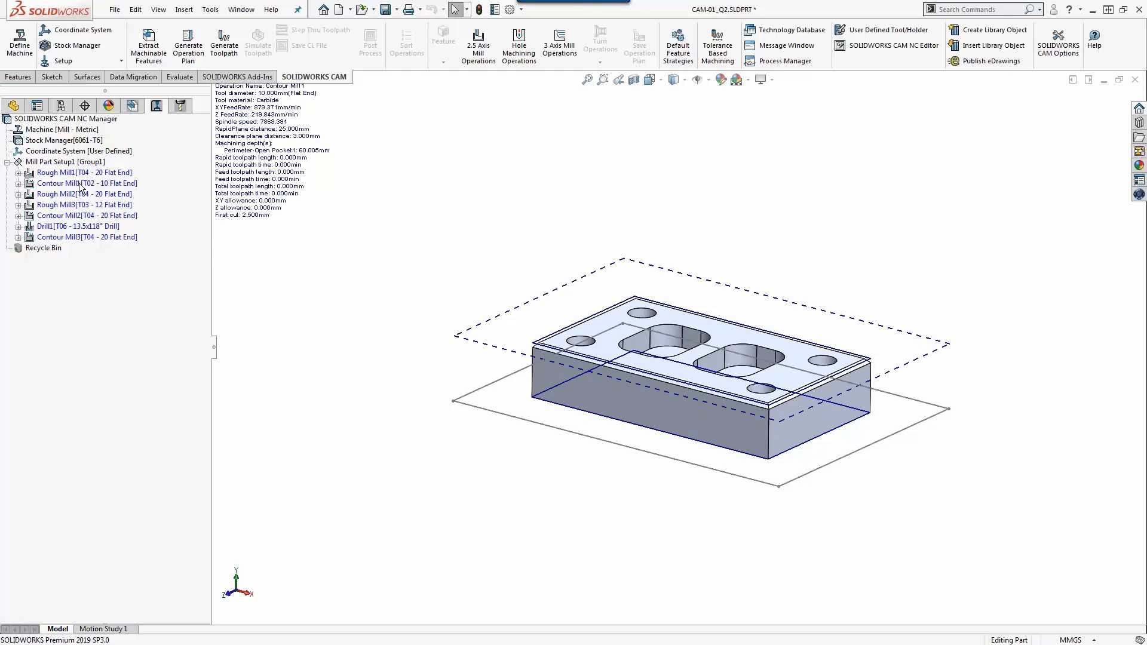
pyautogui.click(86, 187)
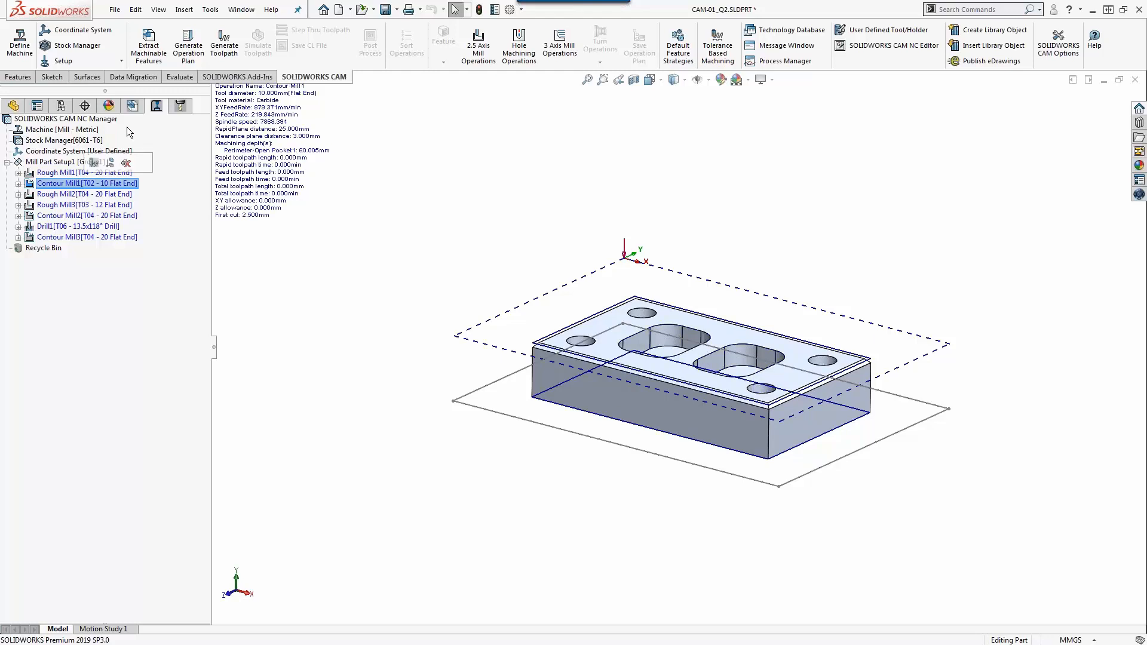
pyautogui.click(134, 110)
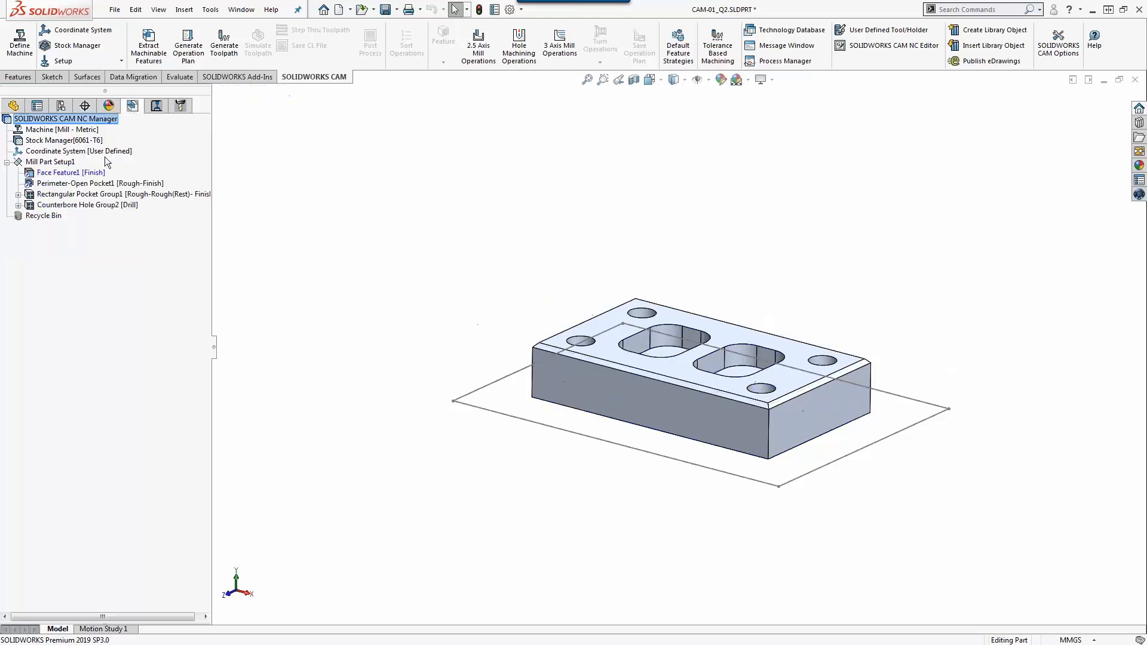
pyautogui.click(75, 174)
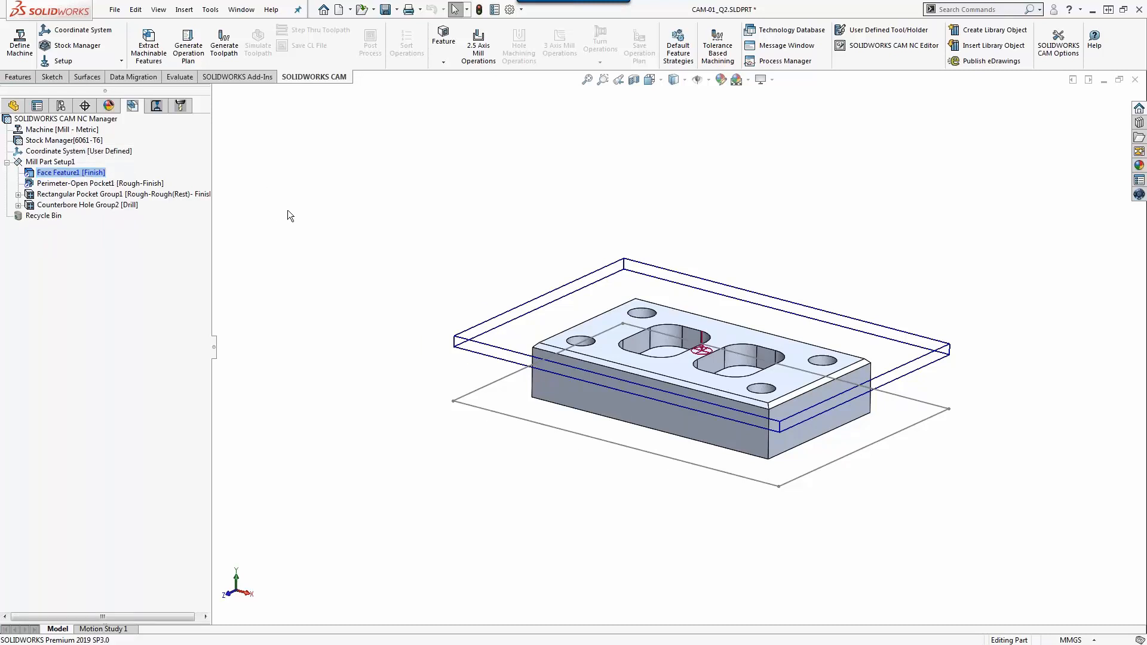
pyautogui.click(72, 183)
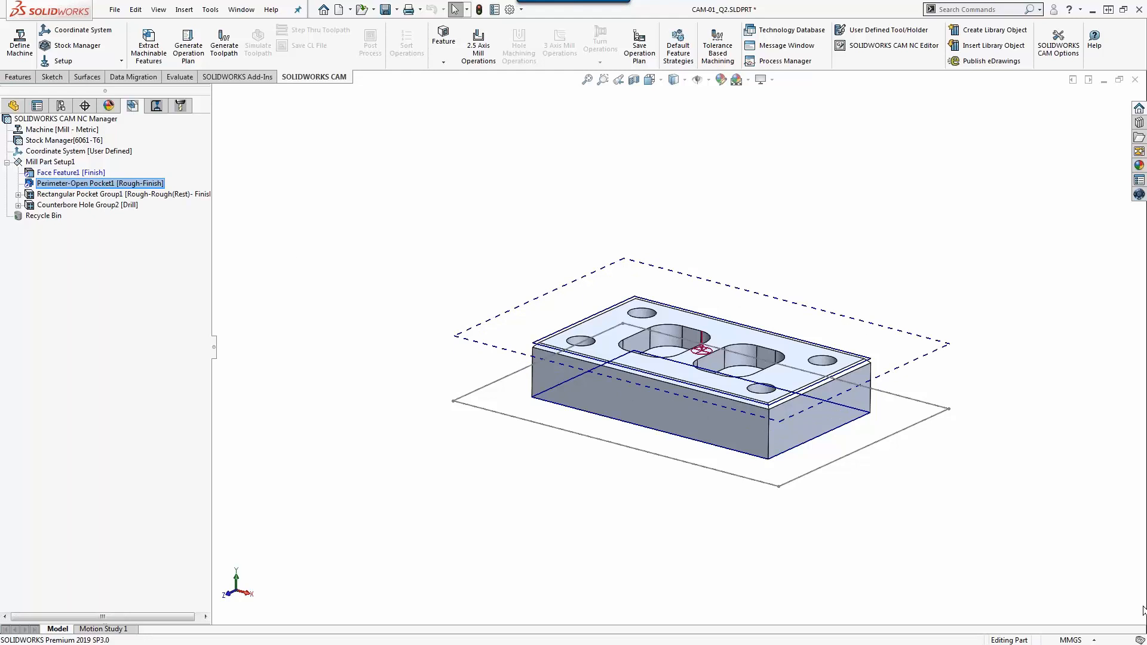
# - Try to generate an operation plan for the face feature alone and check the operation list for a facing operation
pyautogui.click(76, 173)
pyautogui.rightClick(76, 175)
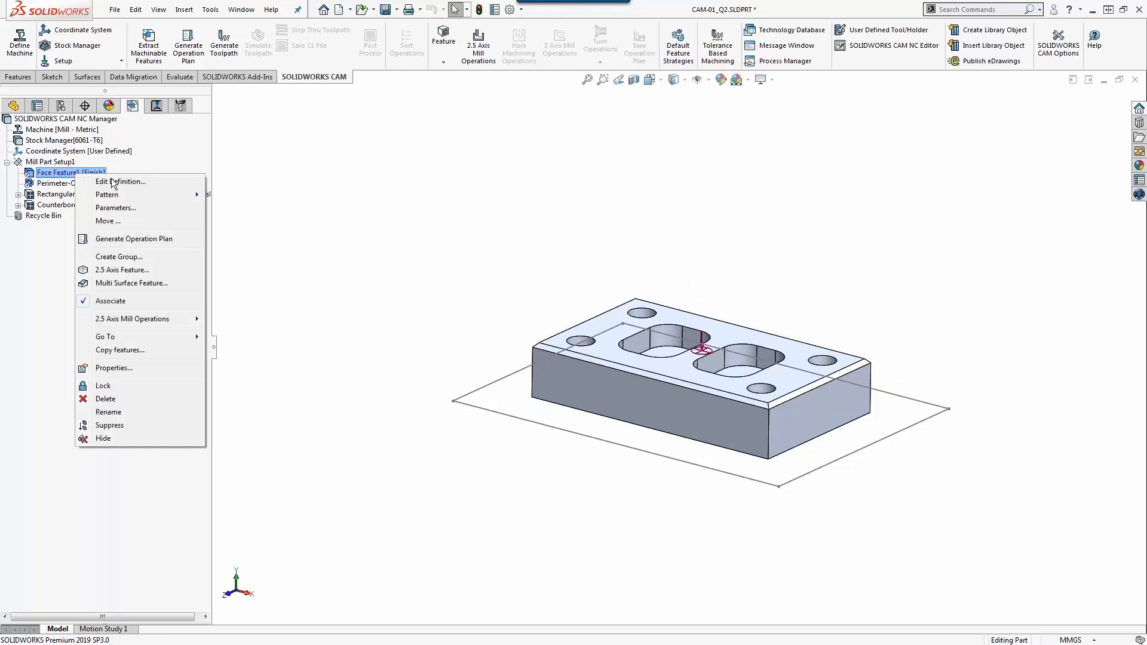
pyautogui.click(146, 239)
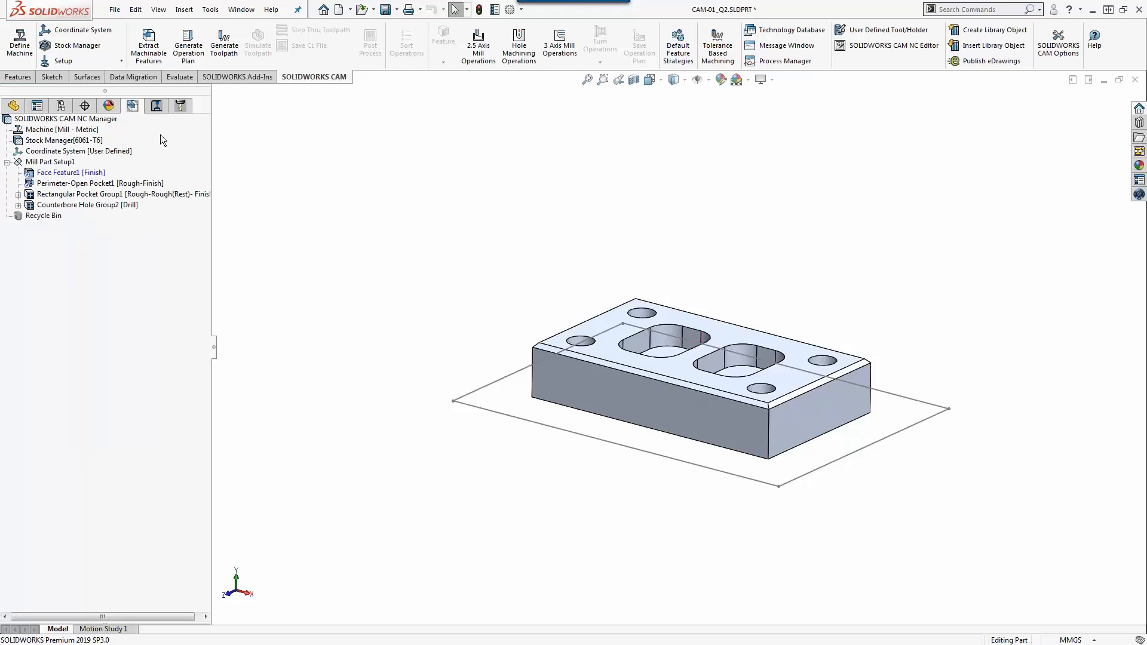
pyautogui.click(153, 109)
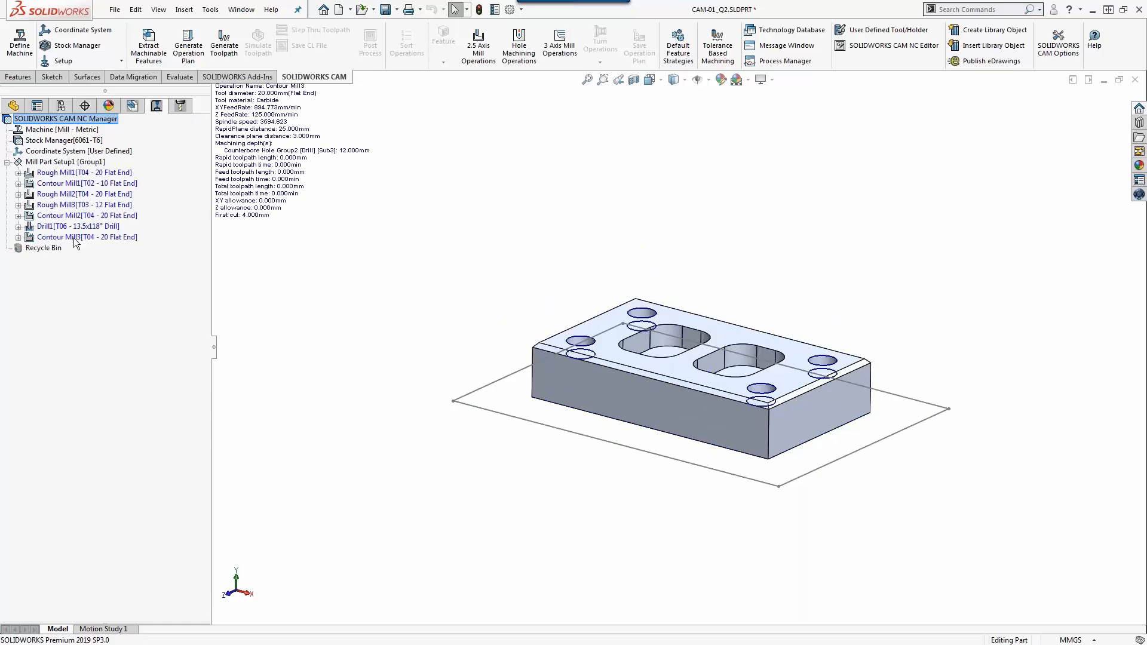
pyautogui.click(70, 174)
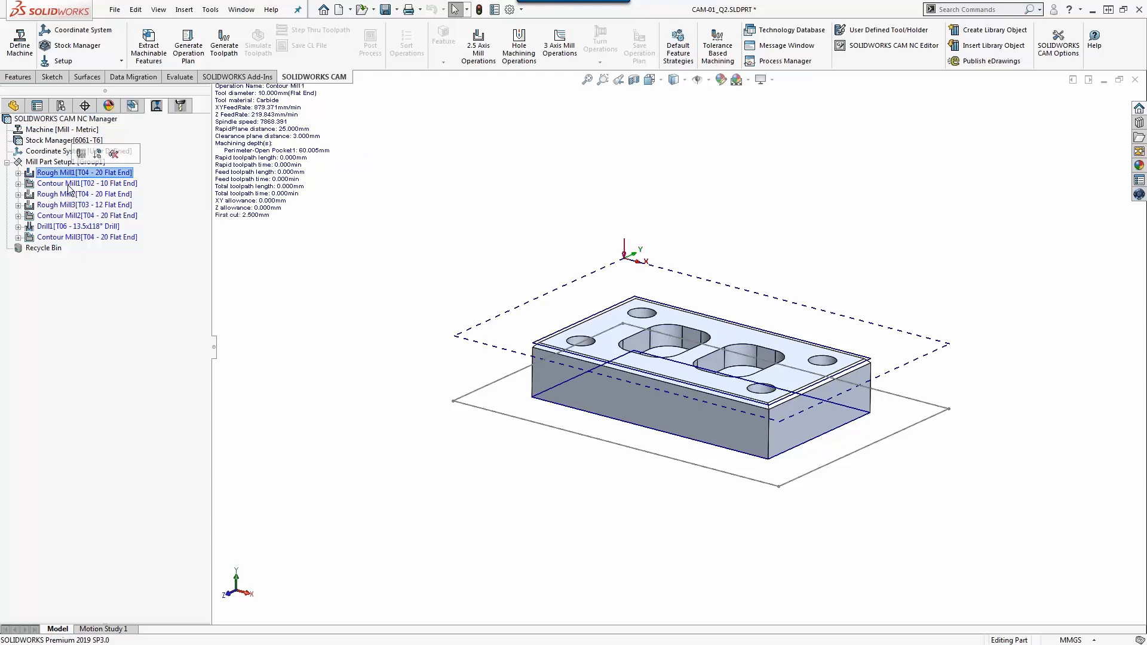
pyautogui.click(69, 184)
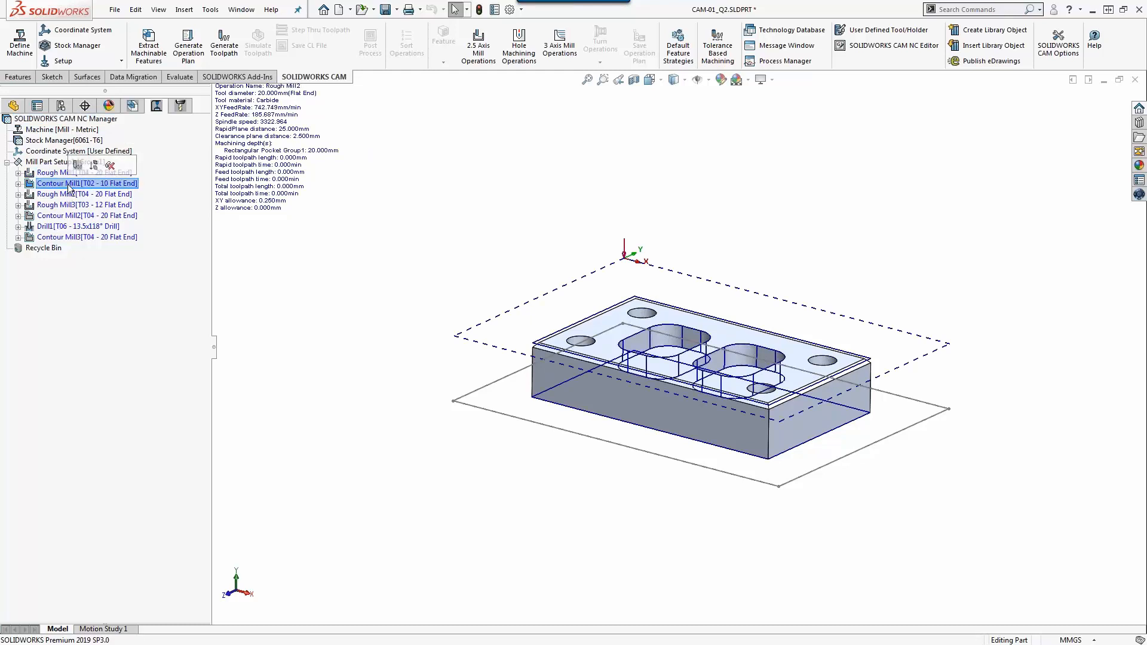
# - Start a new 2.5 axis Face Mill operation under Mill Part Setup1
pyautogui.click(52, 164)
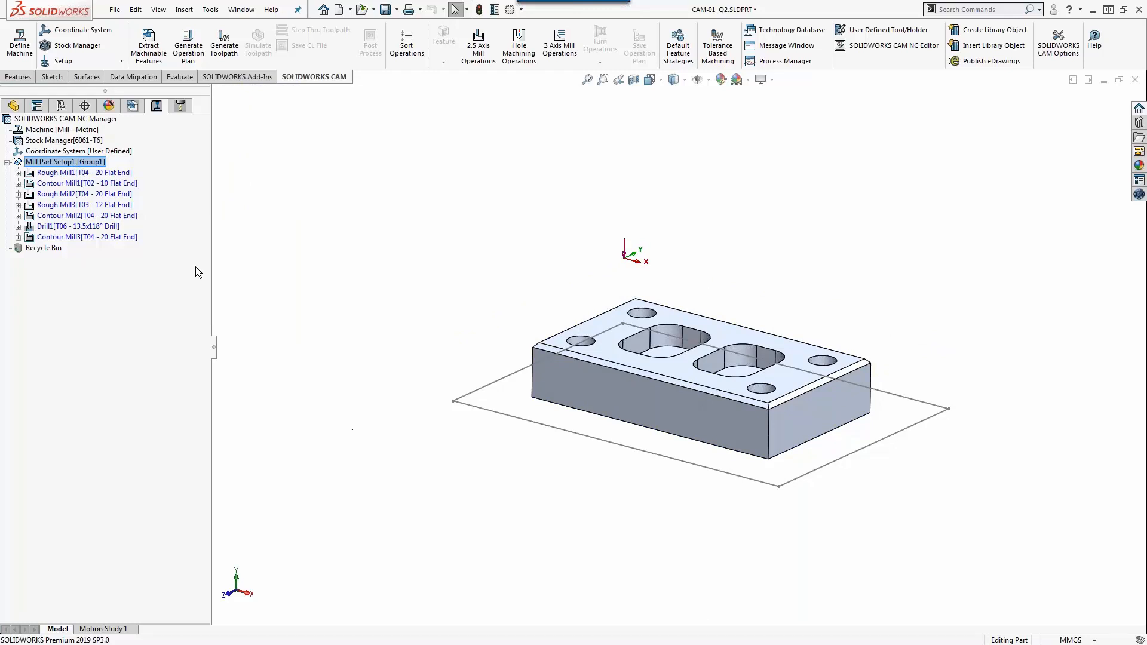
pyautogui.rightClick(81, 166)
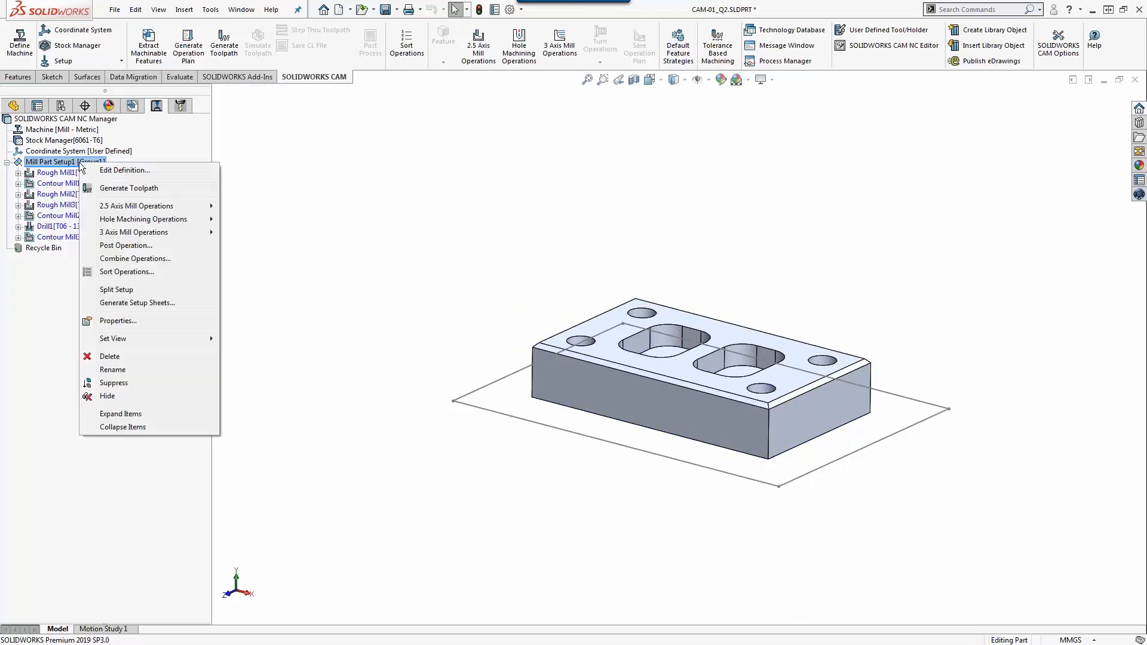
pyautogui.moveTo(132, 207)
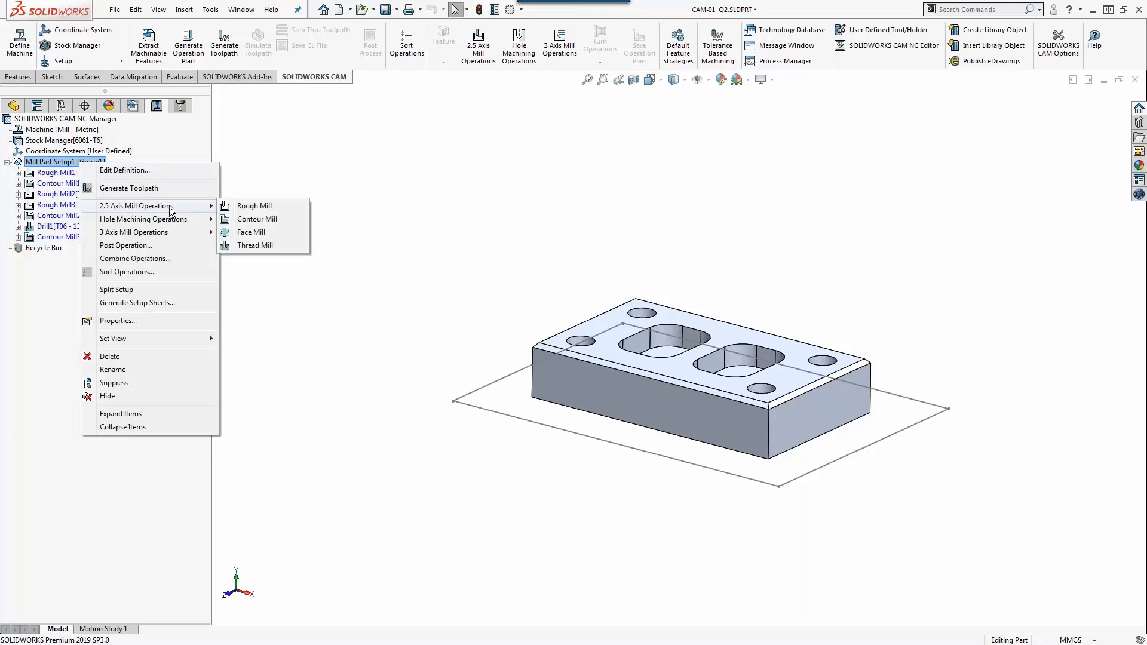
pyautogui.click(279, 232)
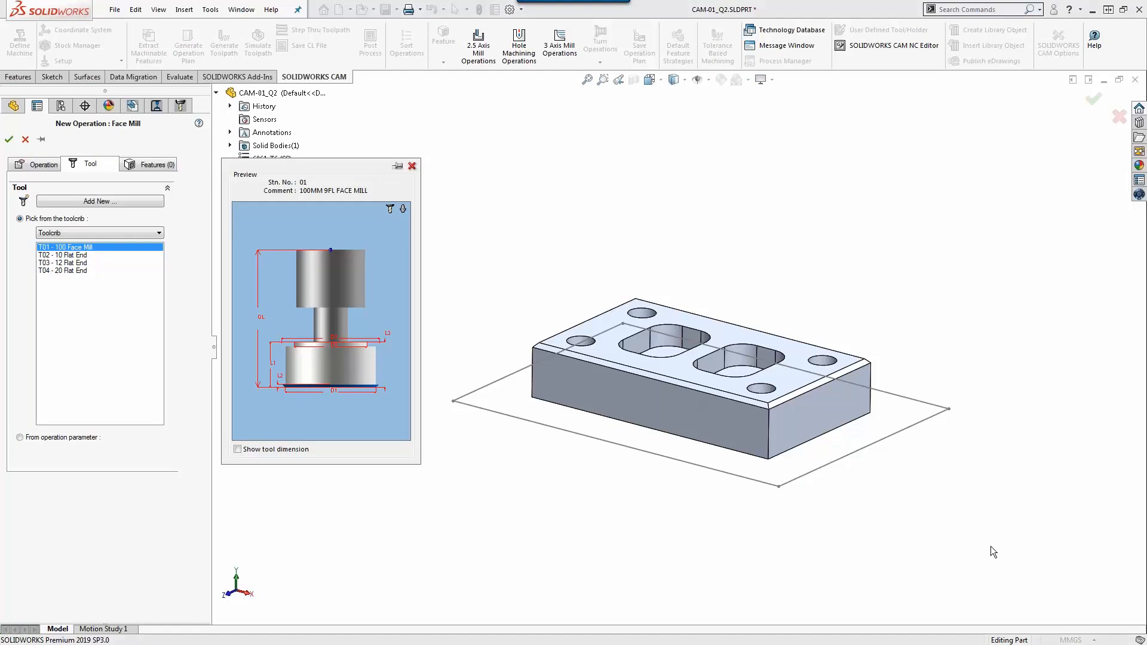
# - Read Steps 7 and 8 of the exam PDF for the operation sort order and the facing tool and parameters
pyautogui.hotkey('alt', 'Tab')
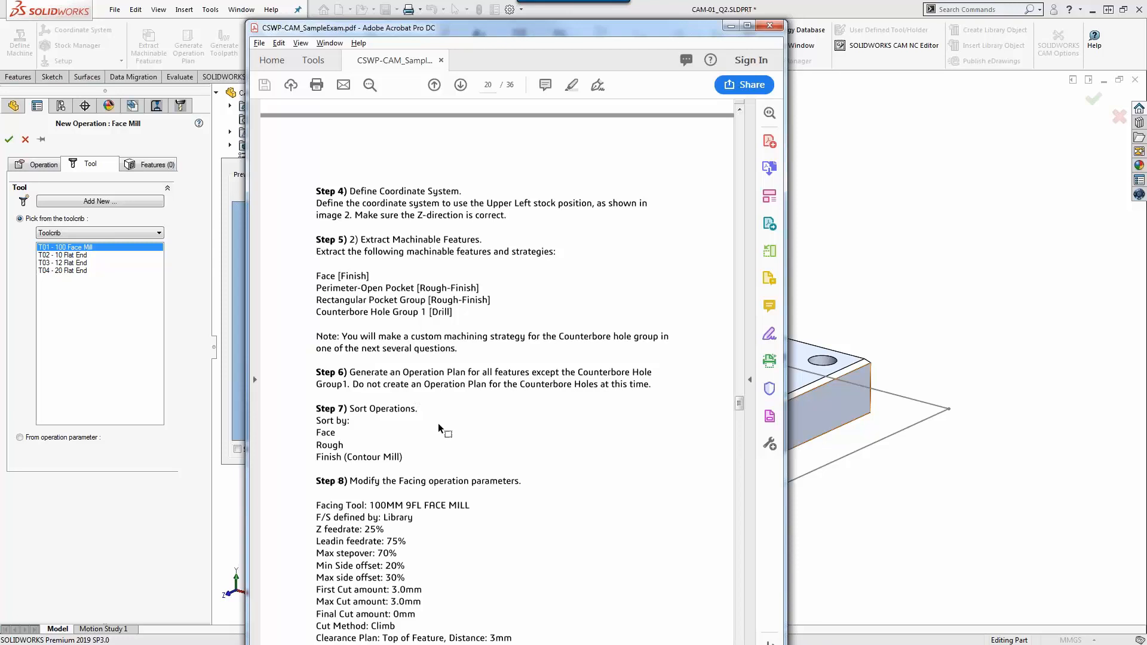
pyautogui.moveTo(742, 405); pyautogui.dragTo(743, 411)
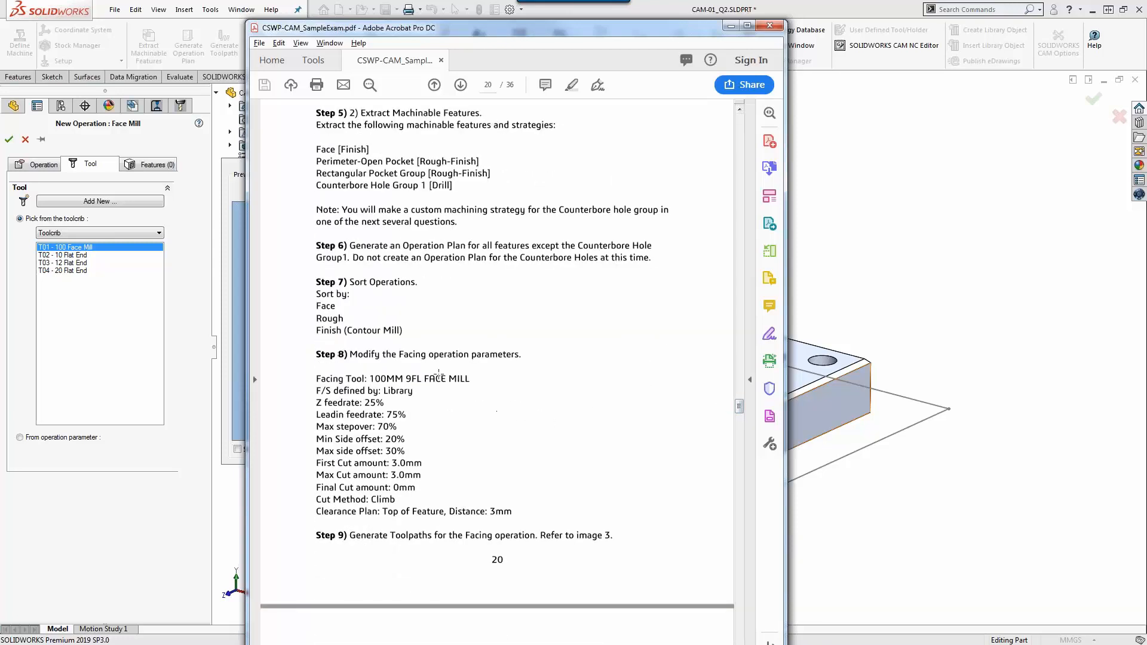
pyautogui.scroll(-1, 447, 352)
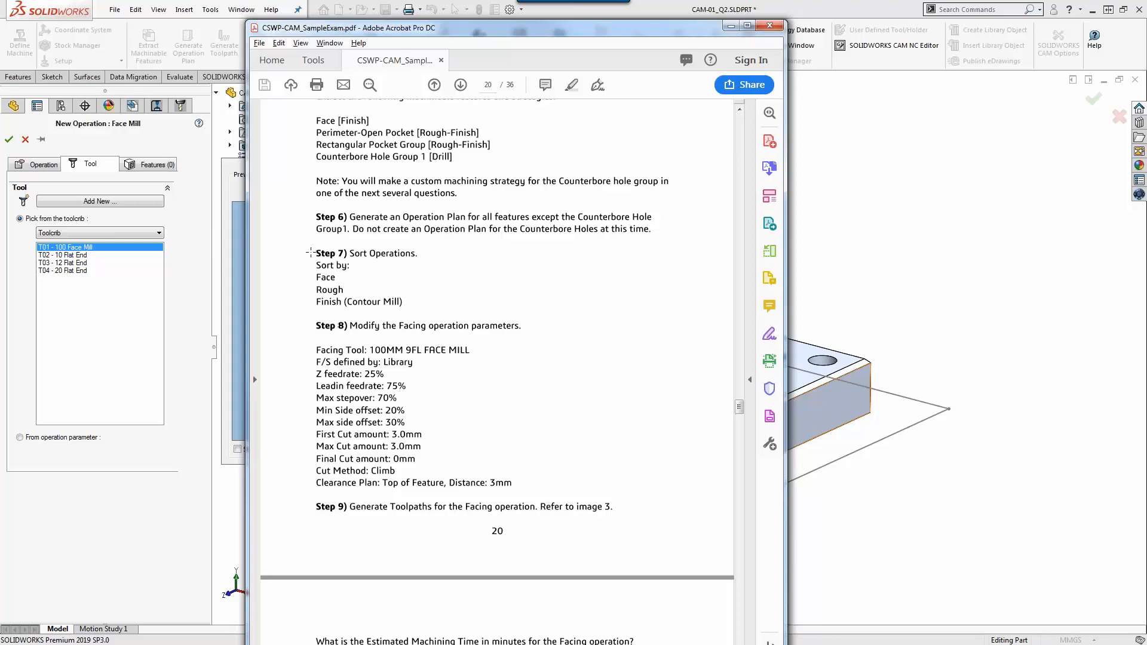
pyautogui.click(310, 251)
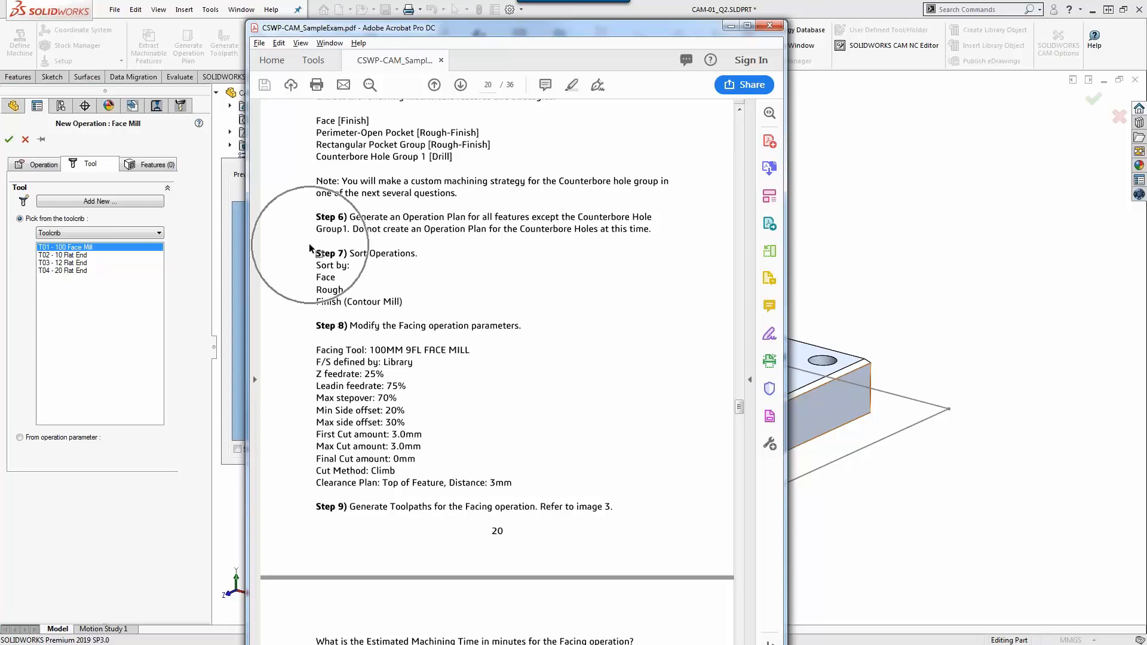
pyautogui.press('alt')
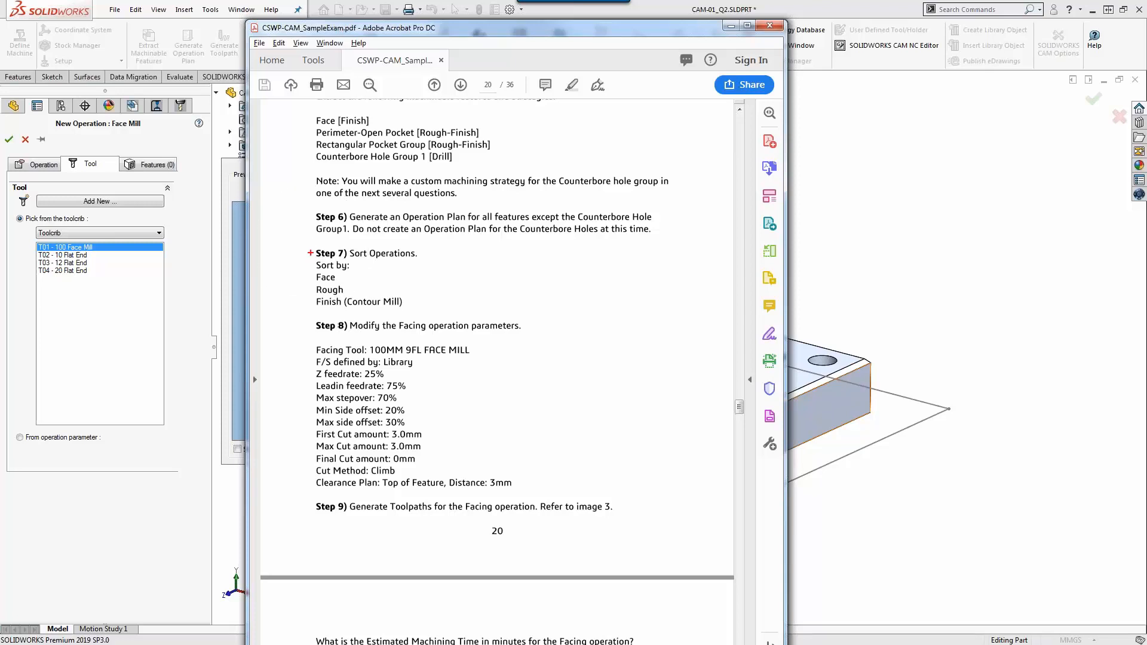
pyautogui.moveTo(308, 248); pyautogui.dragTo(309, 306)
pyautogui.press('Escape')
pyautogui.click(205, 314)
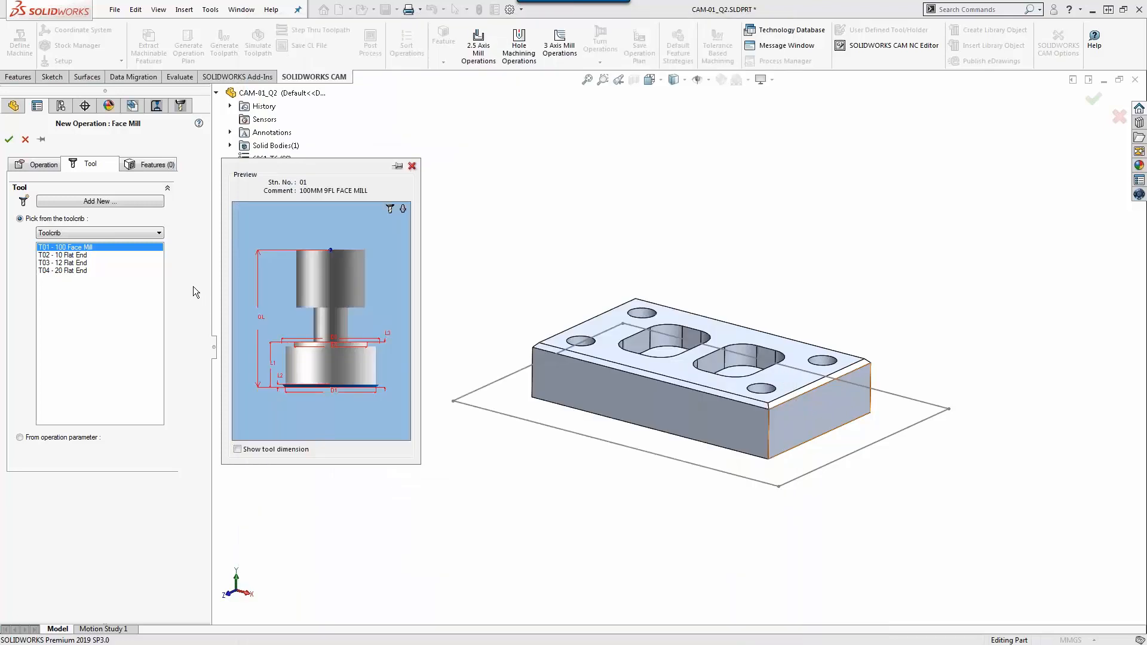
# - Create the face mill operation on Face Feature1 with tool T01 - 100 Face Mill, with editing and naming on creation turned off
pyautogui.moveTo(97, 248)
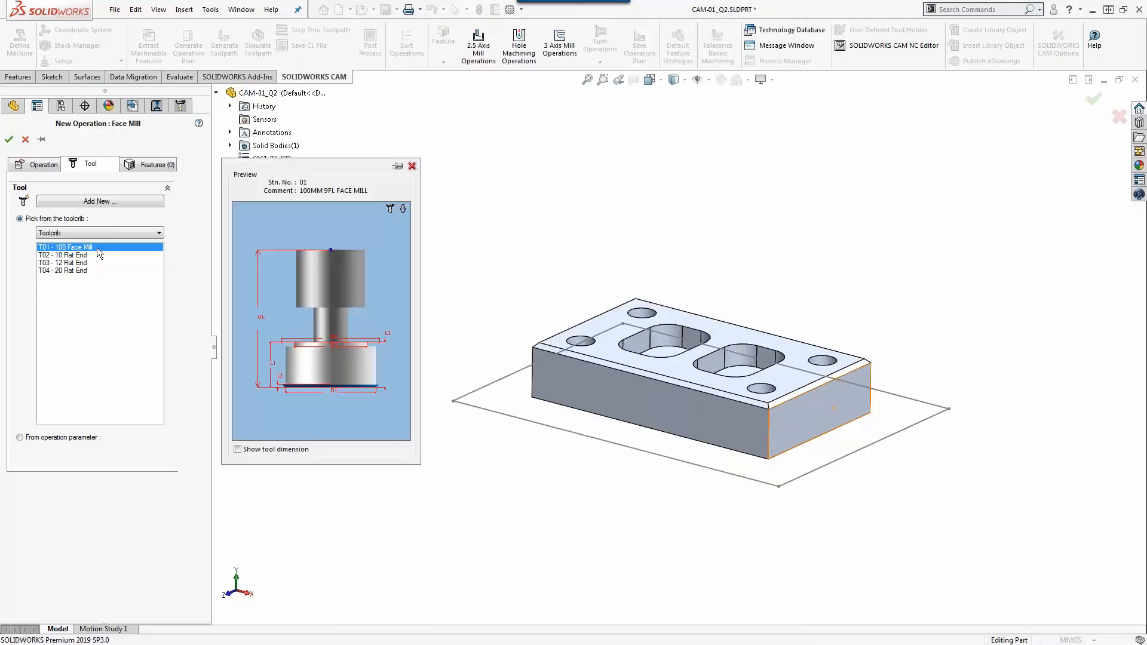
pyautogui.click(150, 165)
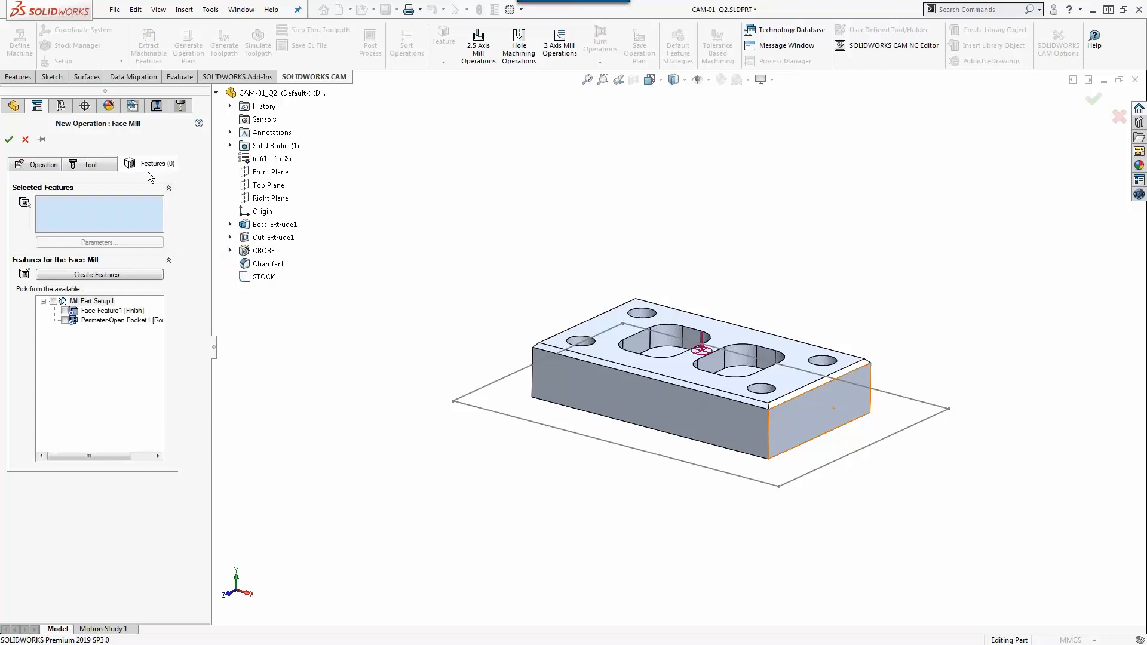
pyautogui.click(97, 311)
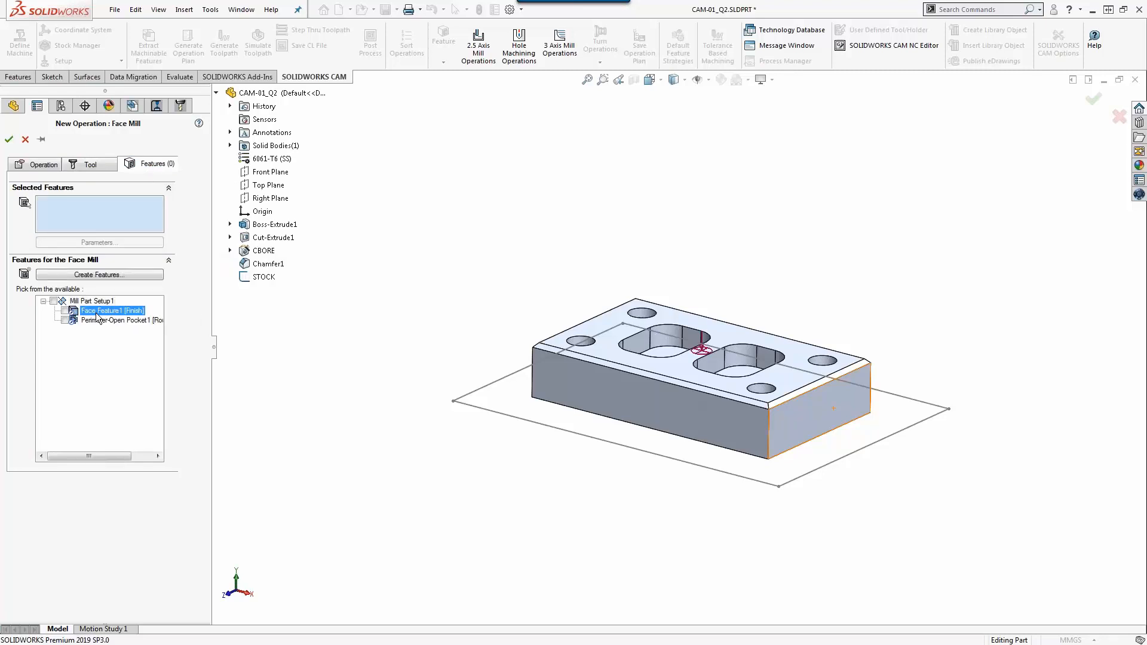
pyautogui.click(65, 311)
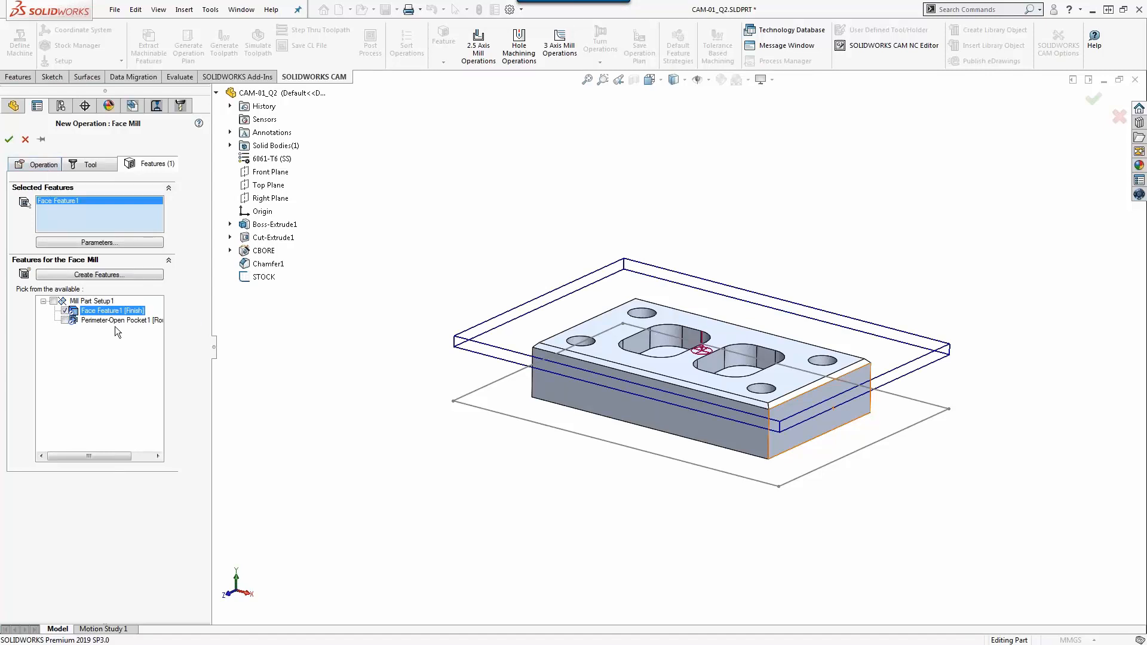
pyautogui.click(37, 164)
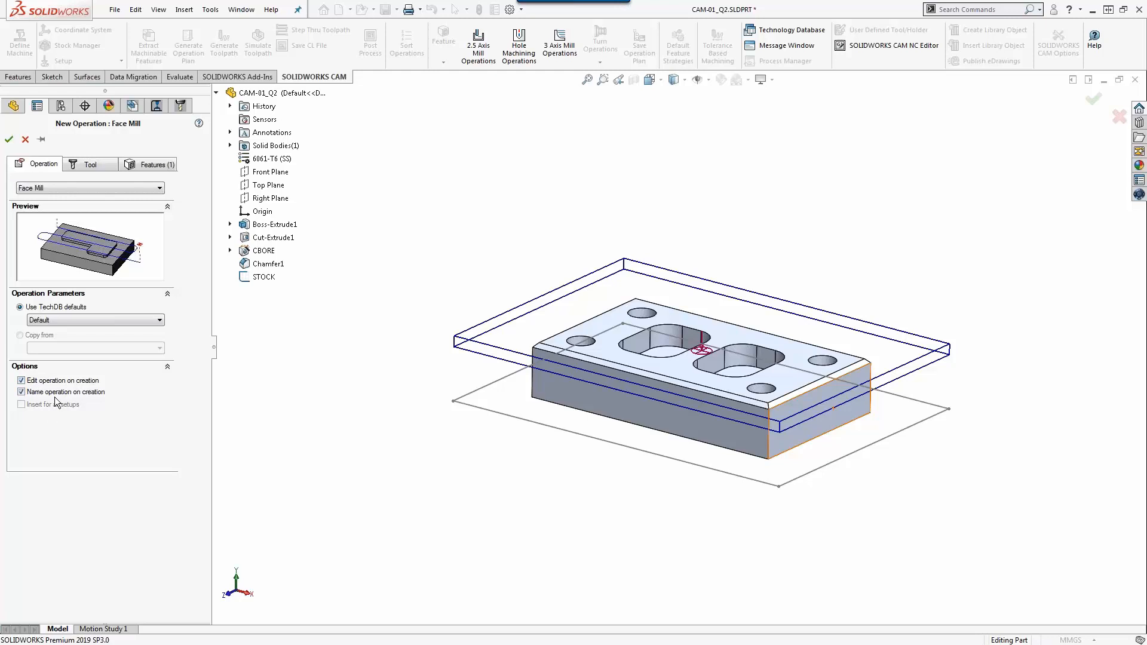
pyautogui.click(21, 392)
pyautogui.click(21, 380)
pyautogui.click(9, 139)
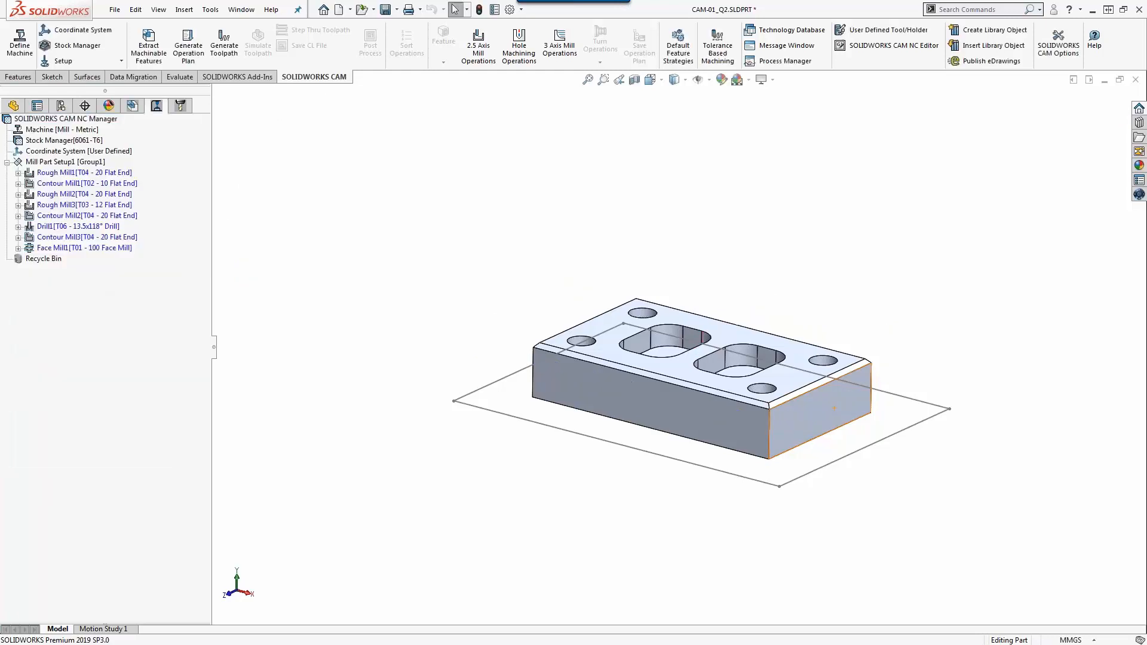
# - Inspect the new face mill operation and compare its place in the operation list with Step 7 of the exam PDF
pyautogui.moveTo(69, 250)
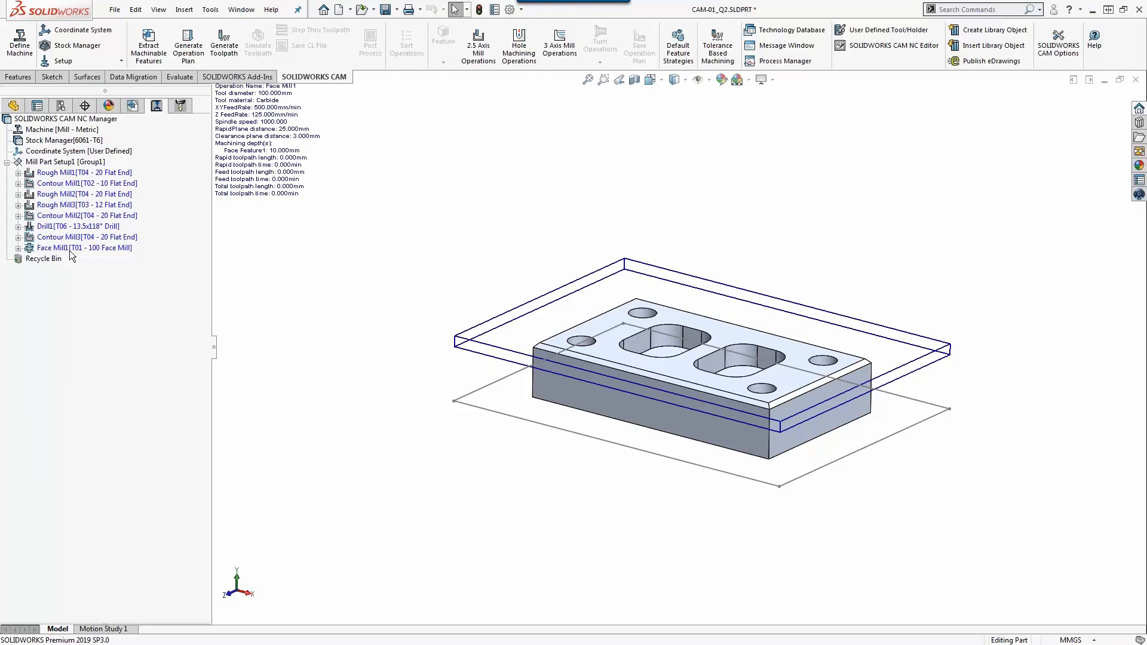
pyautogui.click(69, 250)
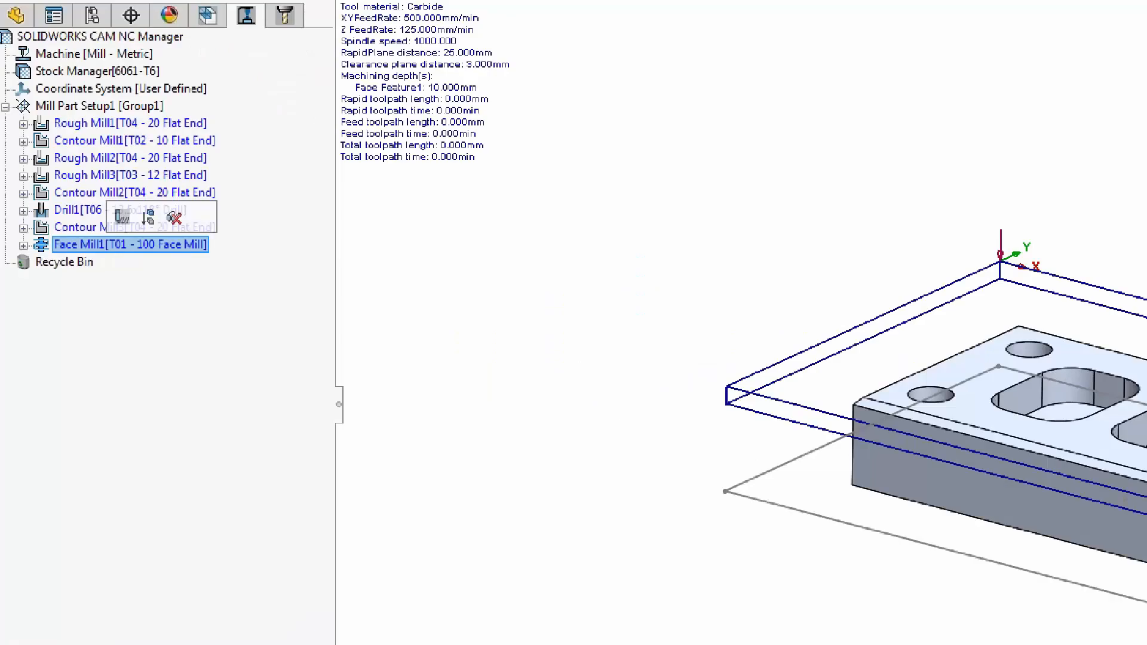
pyautogui.moveTo(277, 280); pyautogui.dragTo(311, 286)
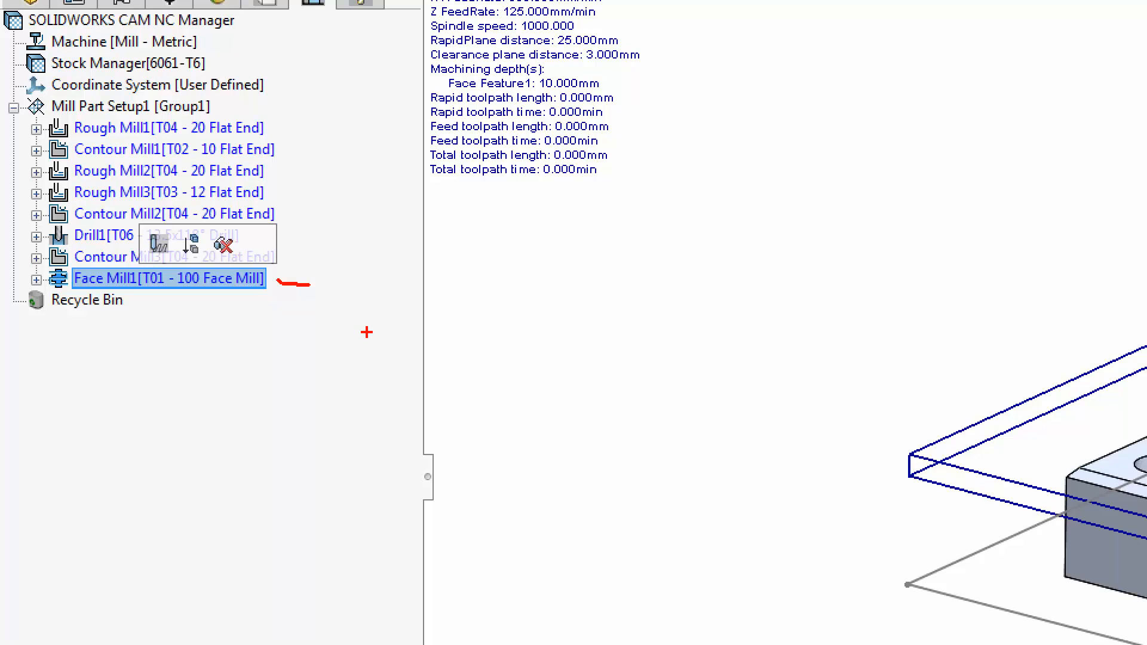
pyautogui.press('Escape')
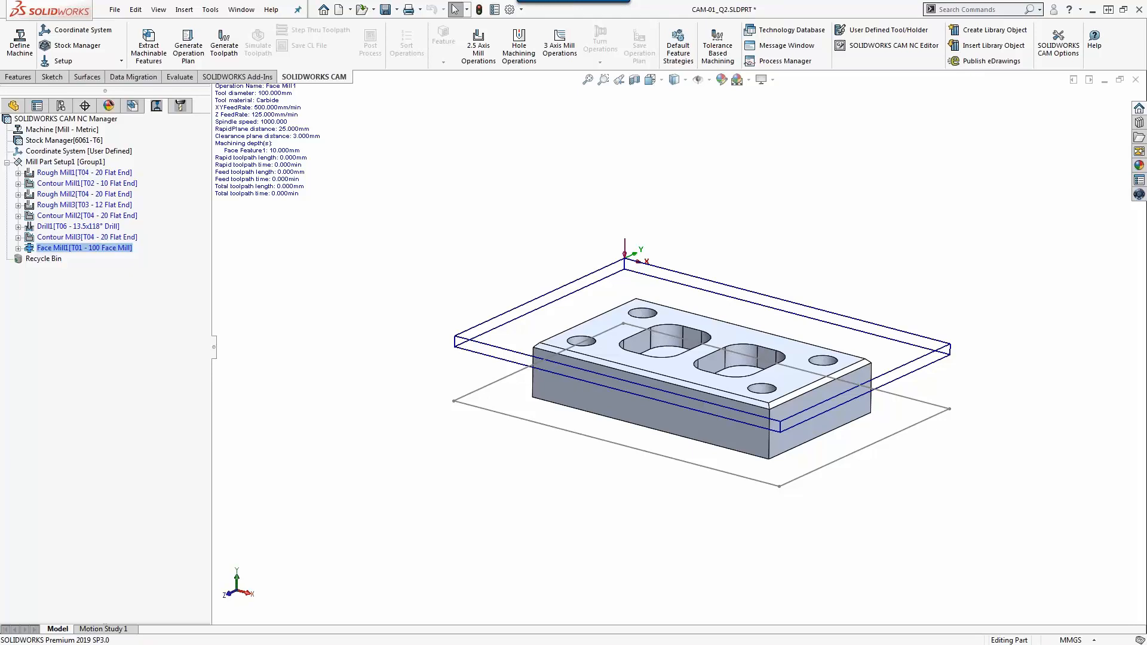
pyautogui.hotkey('alt', 'Tab')
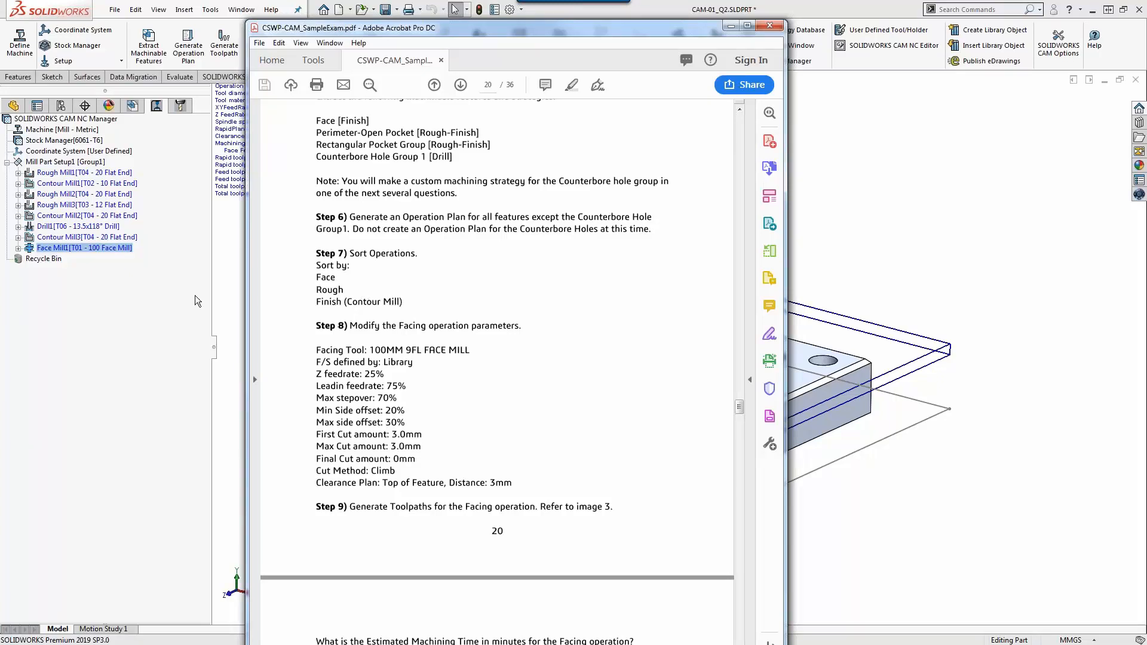
pyautogui.click(151, 307)
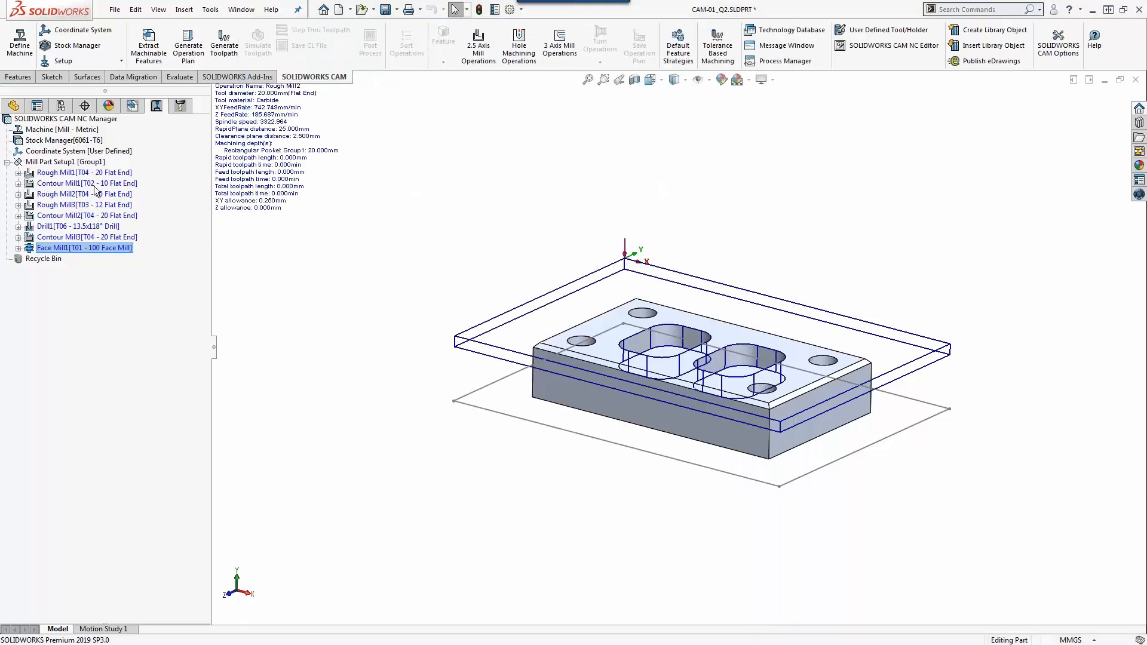
# - Open Sort Operations for Mill Part Setup1 and compare its operation type order with the order required in Step 7
pyautogui.click(83, 163)
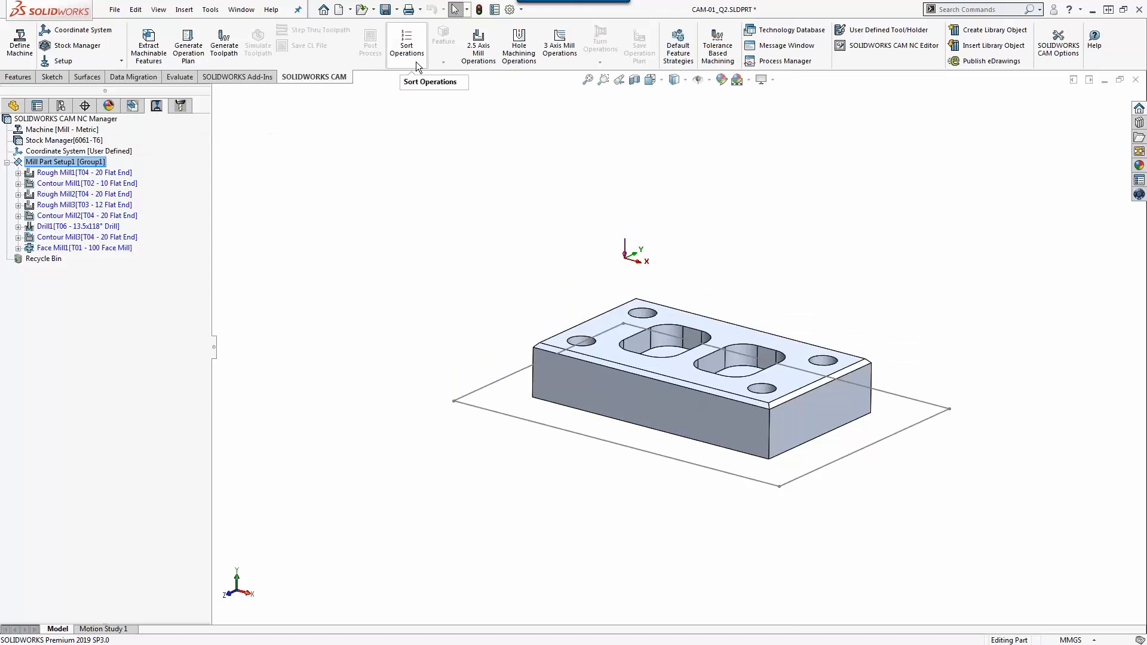
pyautogui.click(415, 63)
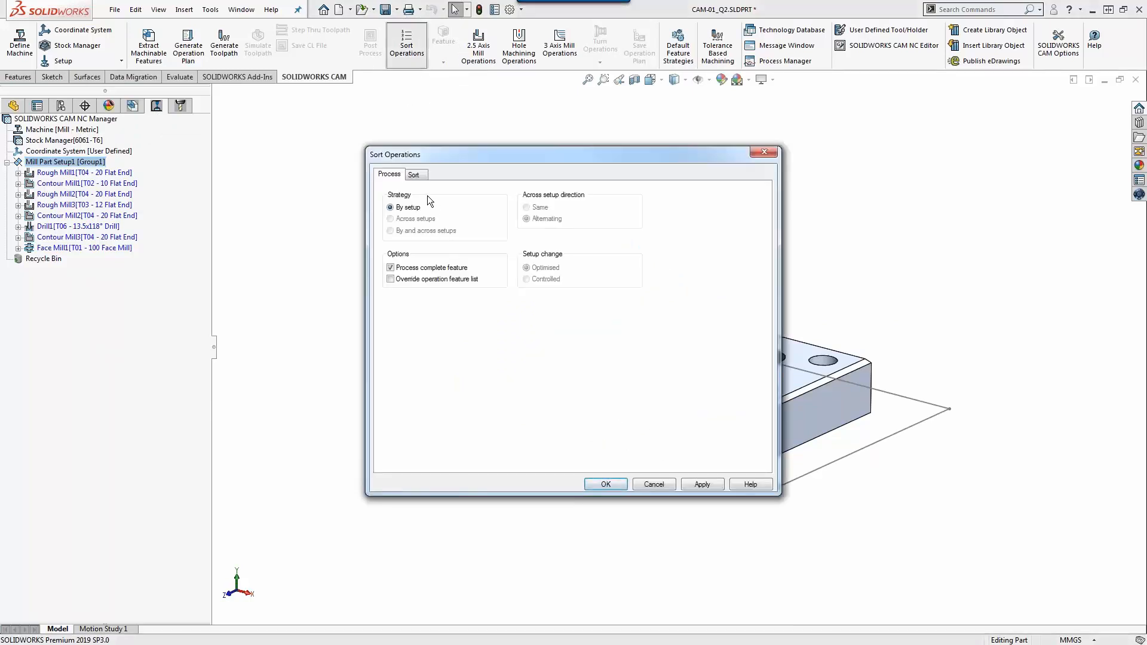
pyautogui.click(420, 176)
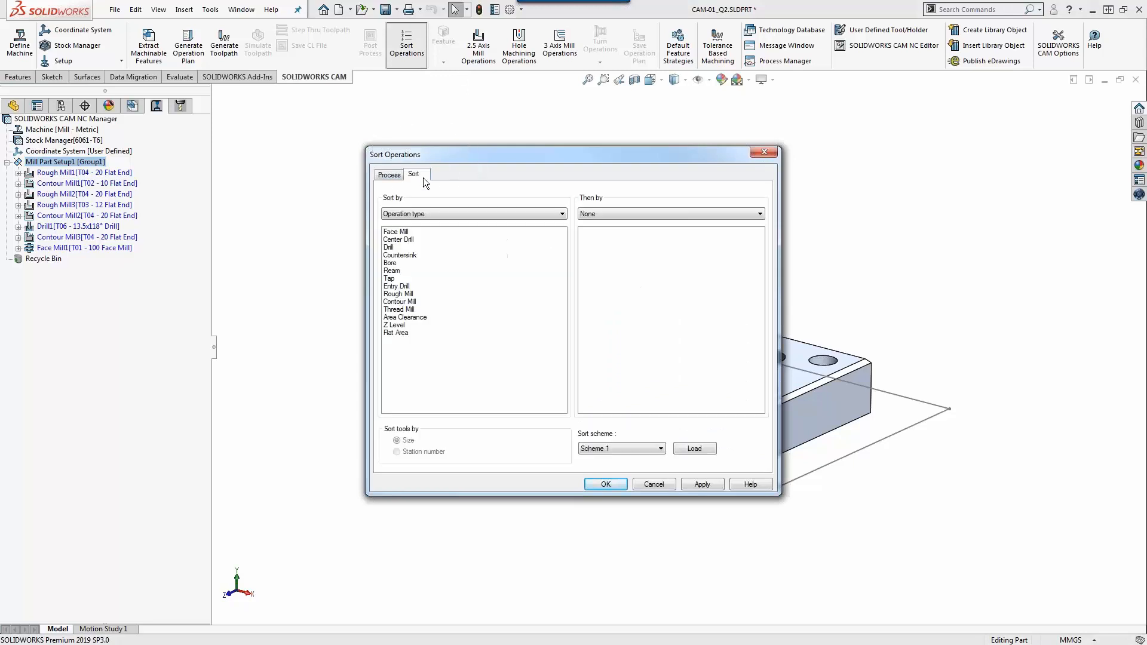
pyautogui.click(407, 232)
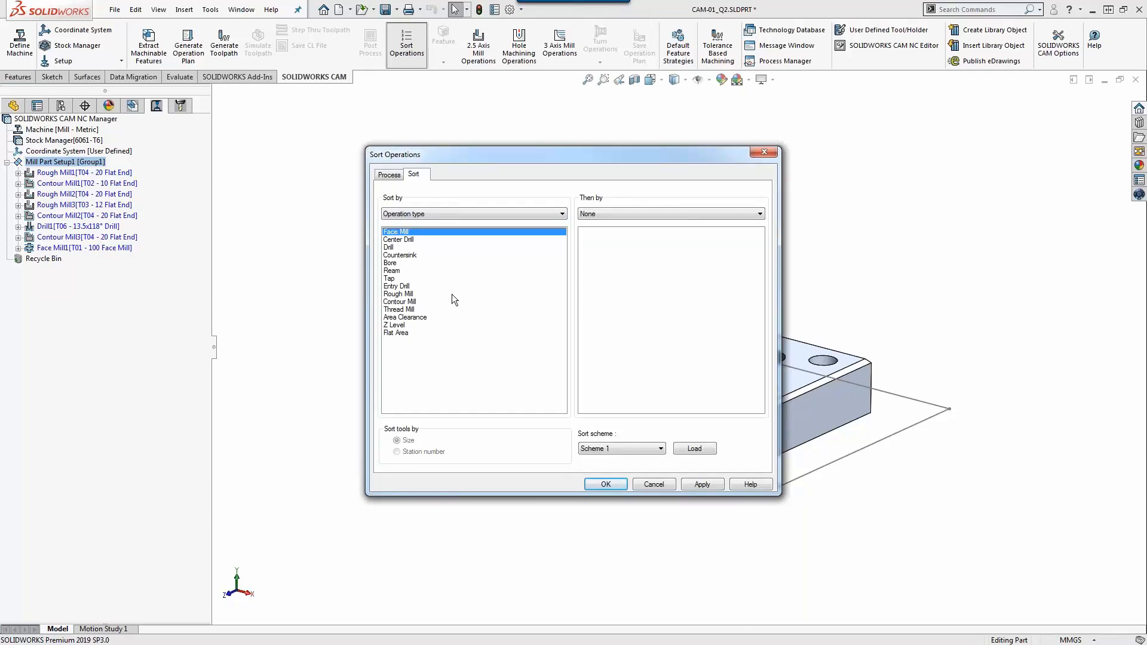
pyautogui.hotkey('alt', 'Tab')
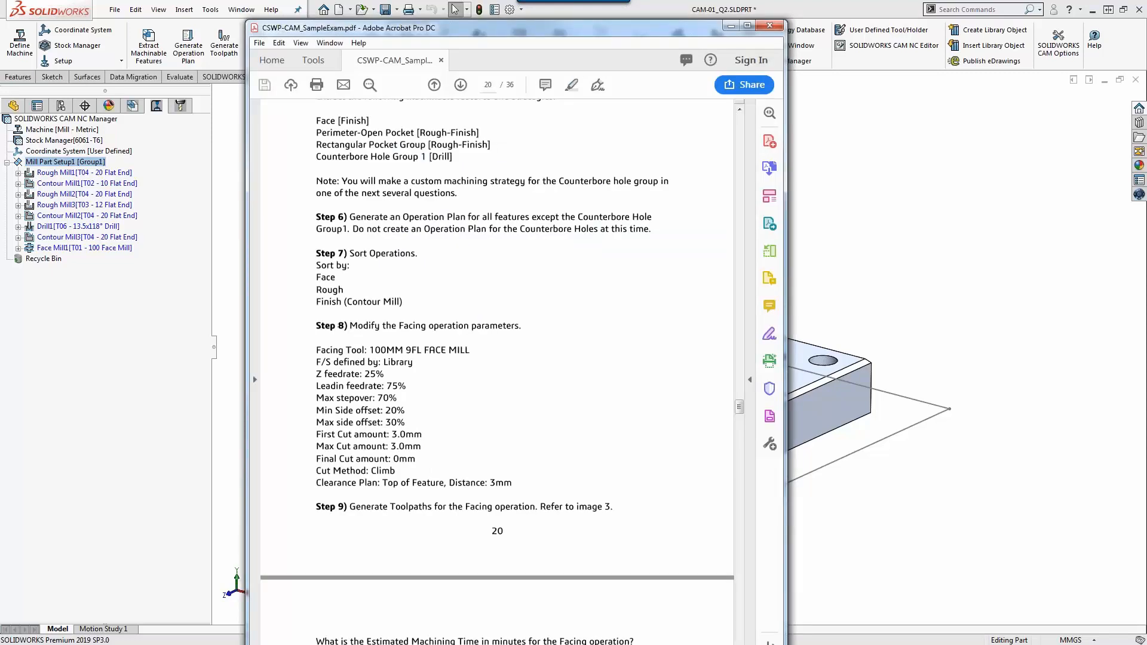
pyautogui.click(933, 207)
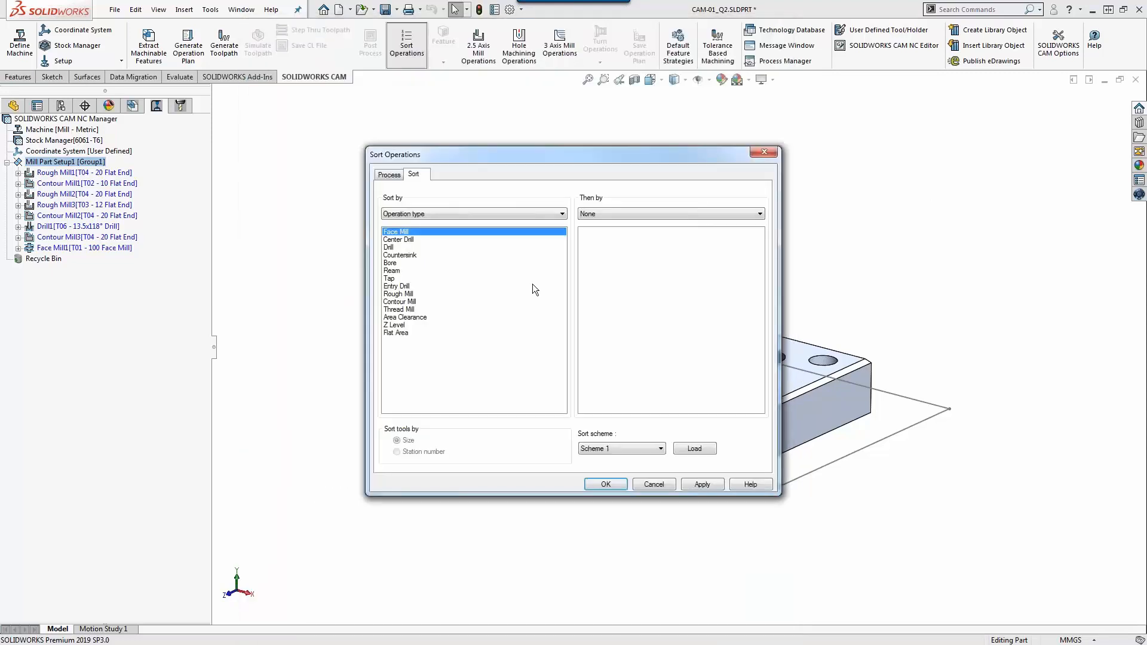
# - Reorder the operation types so that Rough Mill and Contour Mill directly follow Face Mill, and apply the sort to Mill Part Setup1
pyautogui.click(408, 294)
pyautogui.moveTo(408, 294); pyautogui.dragTo(412, 240)
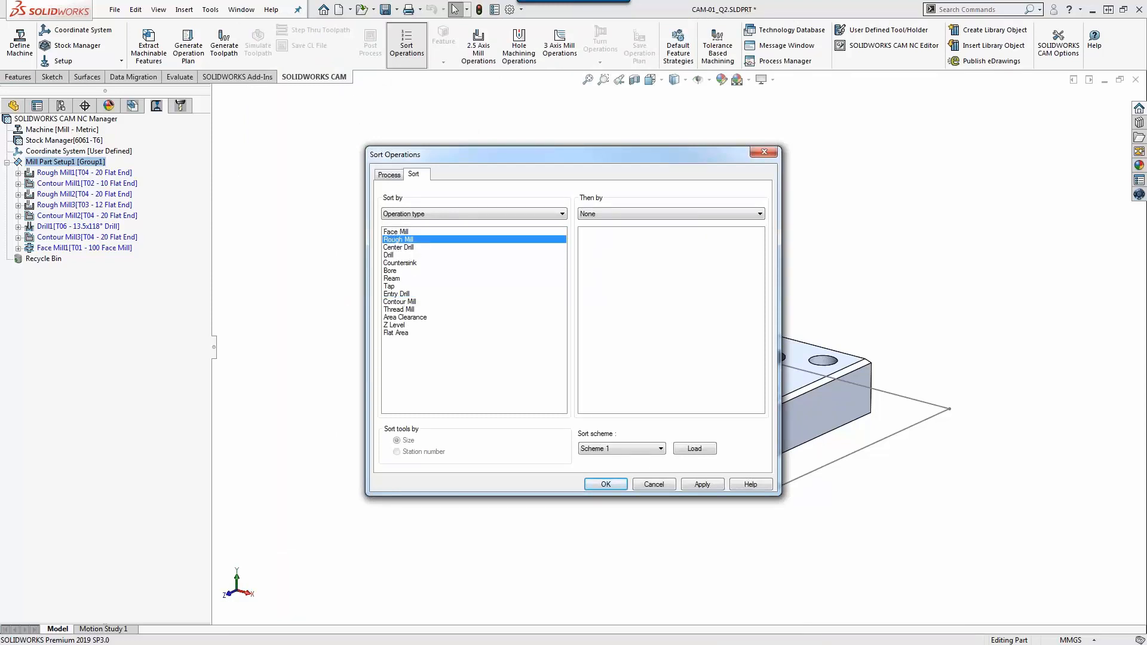
pyautogui.click(417, 302)
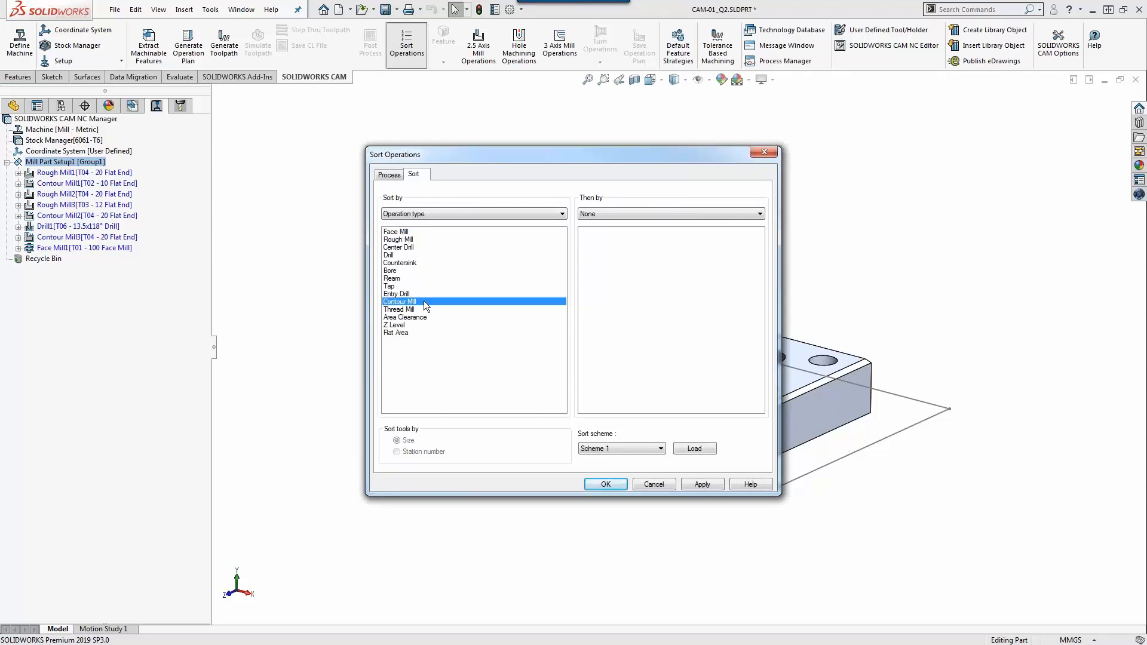
pyautogui.moveTo(421, 301); pyautogui.dragTo(430, 246)
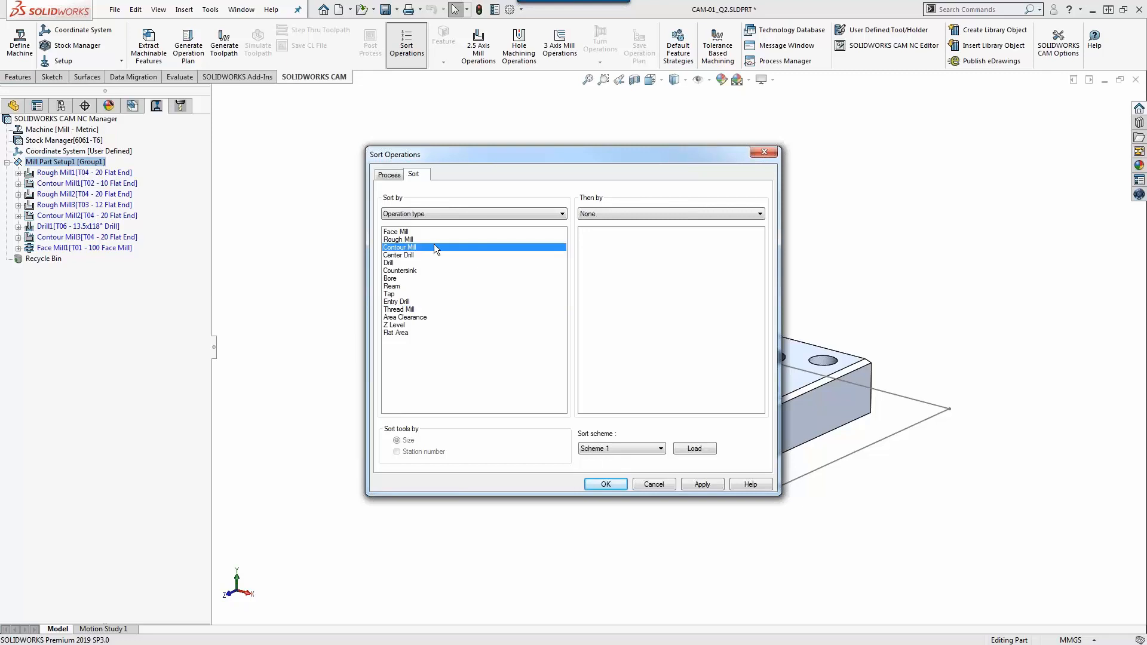
pyautogui.click(702, 485)
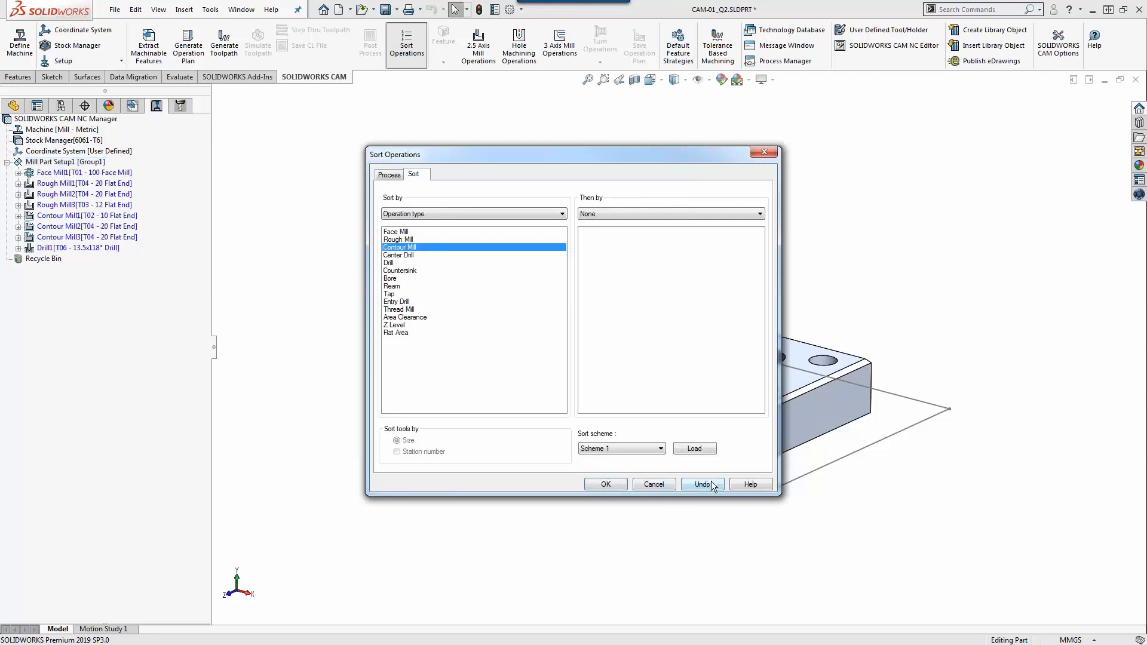
pyautogui.click(606, 484)
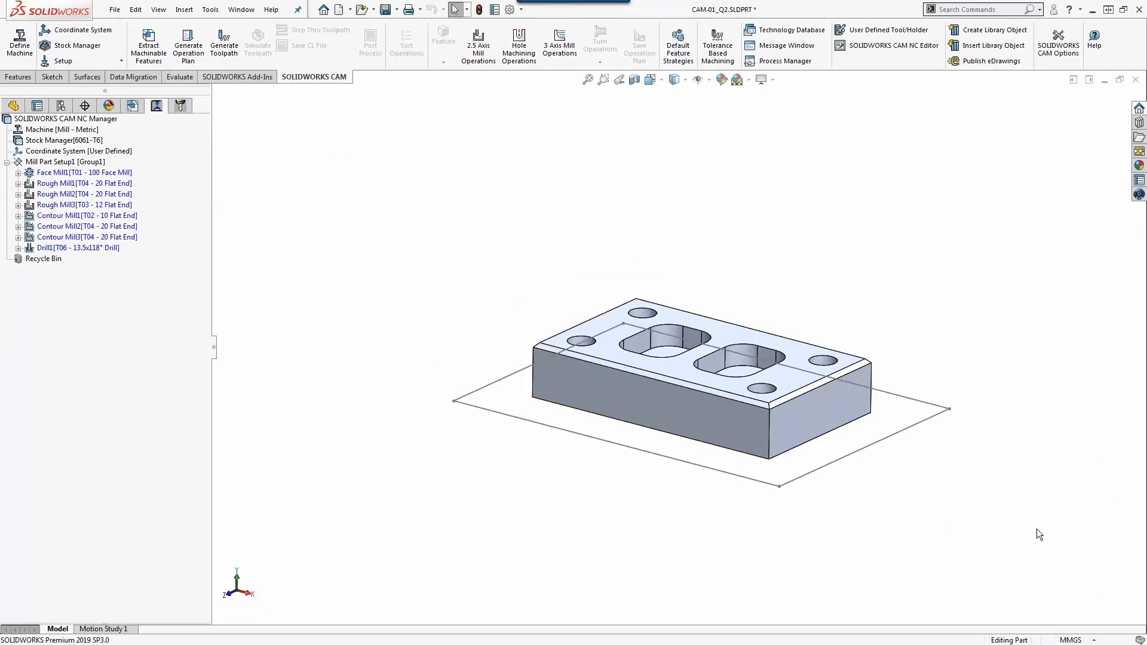
# - Switch to the exam PDF, show the Step 8 facing parameters, and arrange the PDF and SOLIDWORKS windows side by side
pyautogui.hotkey('alt', 'Tab')
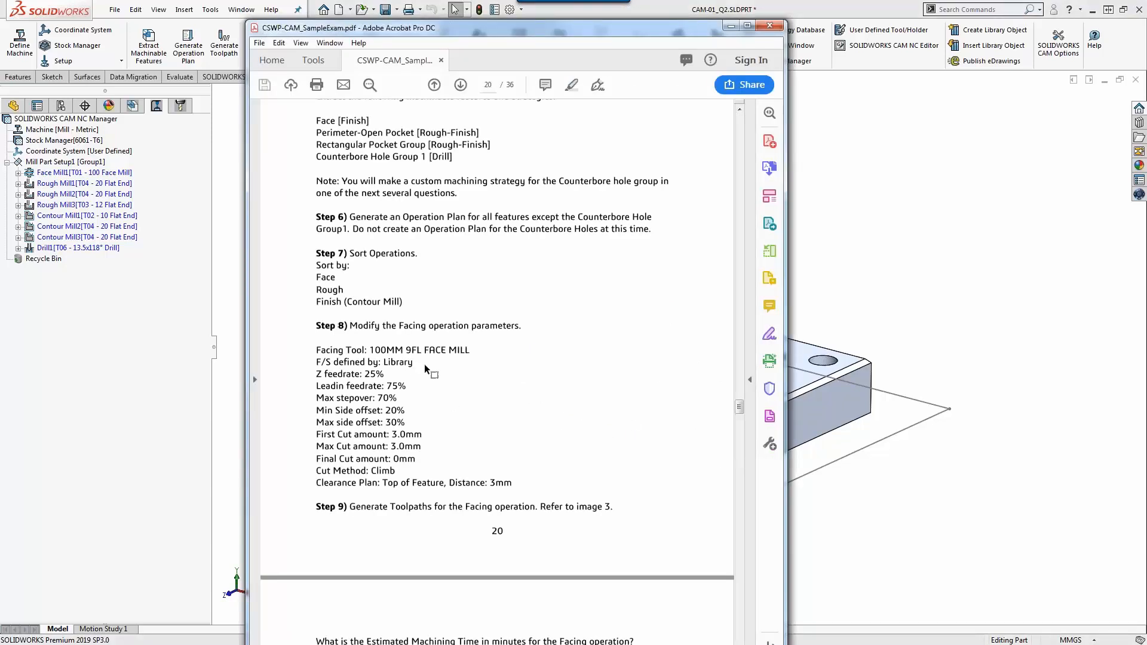
pyautogui.scroll(-1, 494, 349)
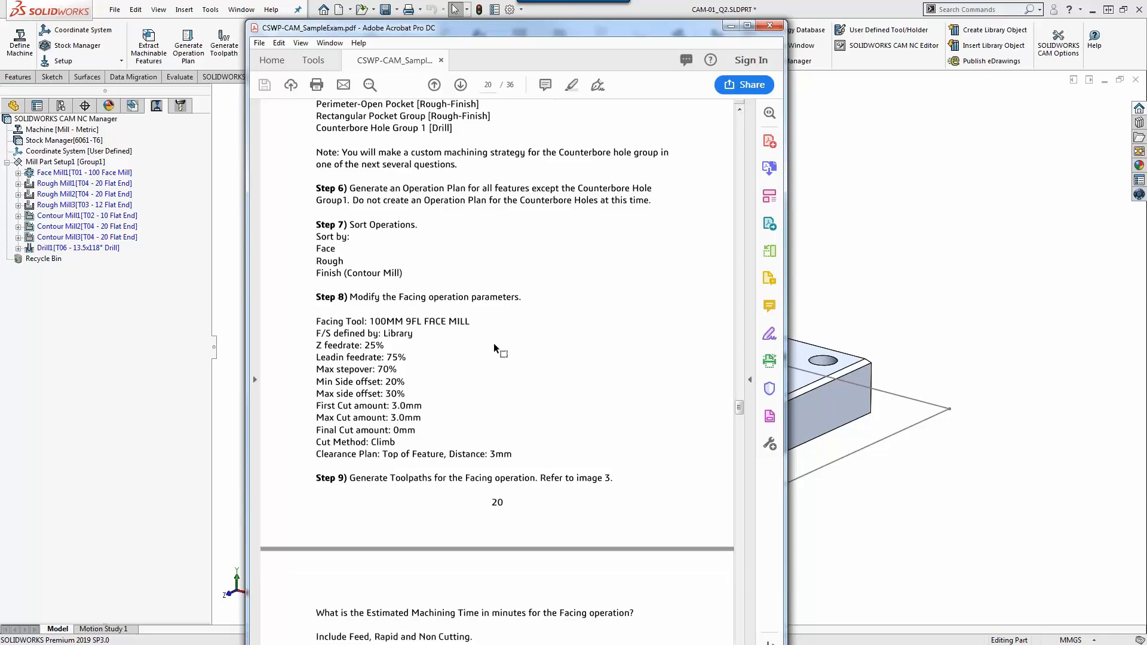
pyautogui.scroll(-2, 495, 349)
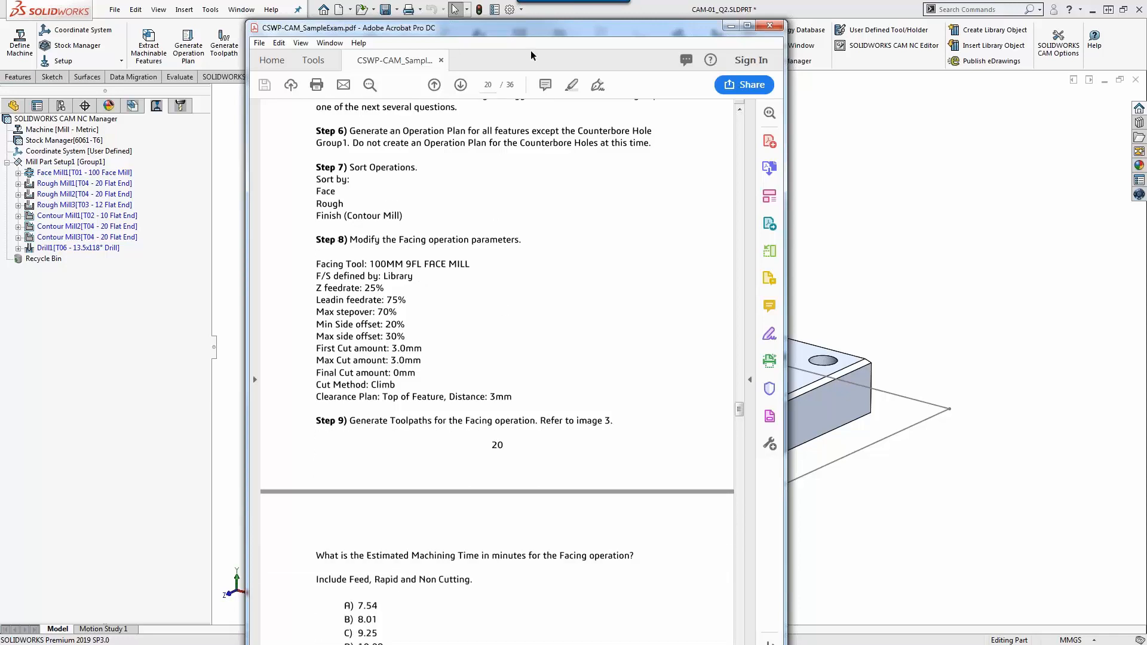
pyautogui.moveTo(526, 34); pyautogui.dragTo(259, 17)
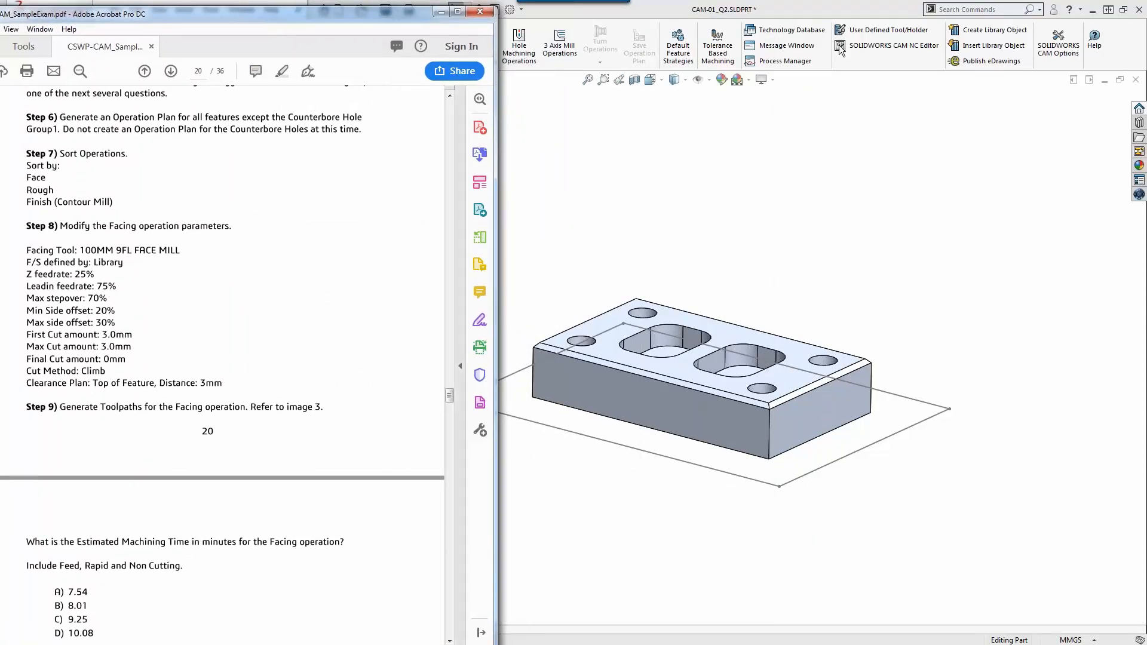
pyautogui.click(837, 13)
pyautogui.click(1128, 14)
pyautogui.click(1128, 14)
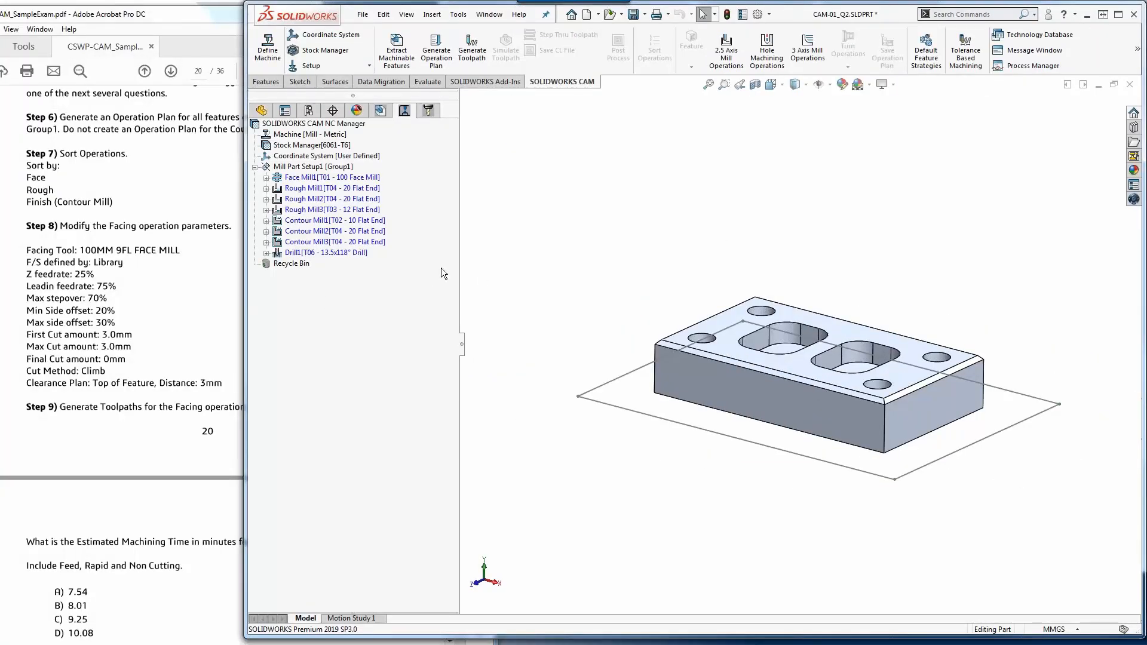
# - Edit the face mill operation, keeping feeds and speeds defined by Library, and set the Z feedrate to 25%
pyautogui.moveTo(316, 179)
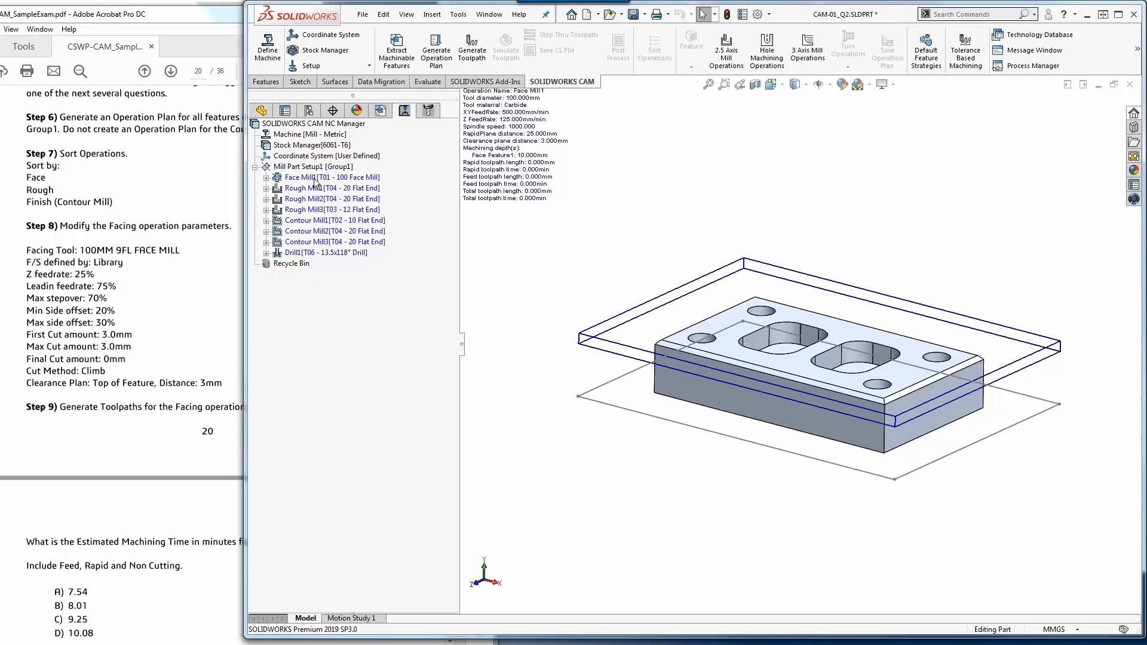
pyautogui.rightClick(316, 179)
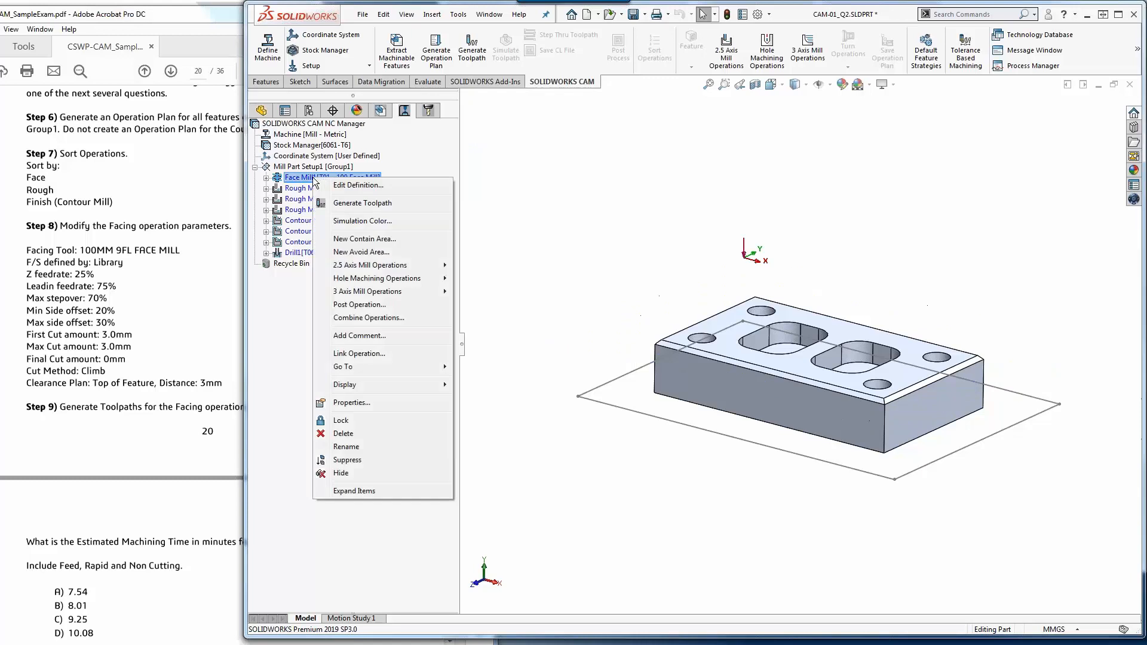
pyautogui.click(353, 185)
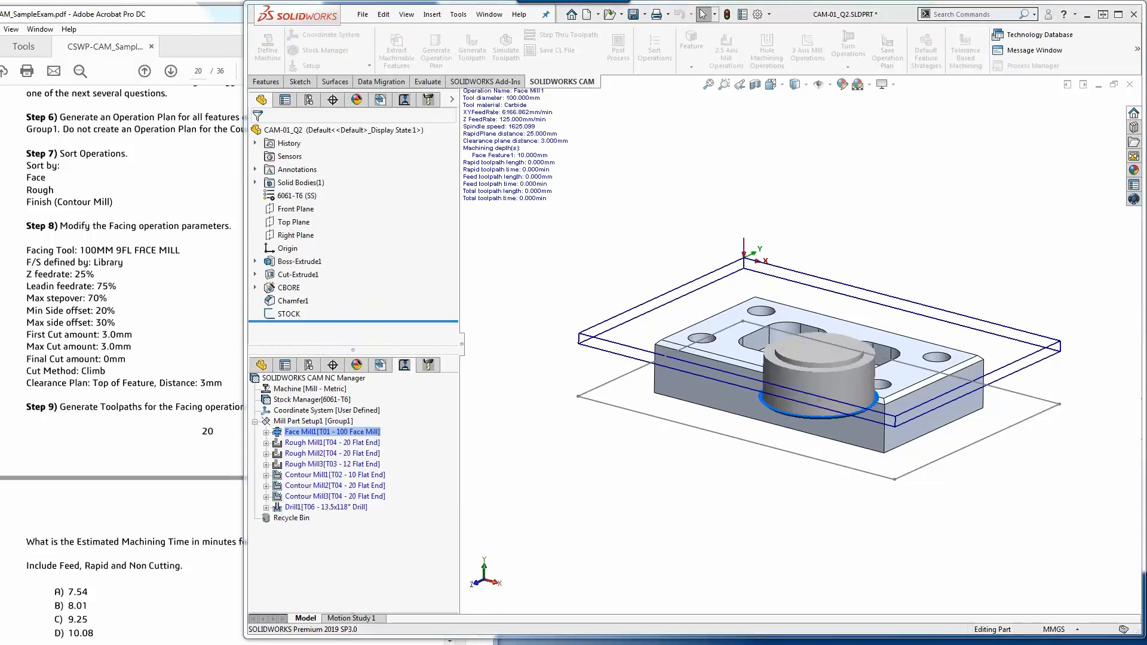
pyautogui.moveTo(923, 142); pyautogui.dragTo(740, 118)
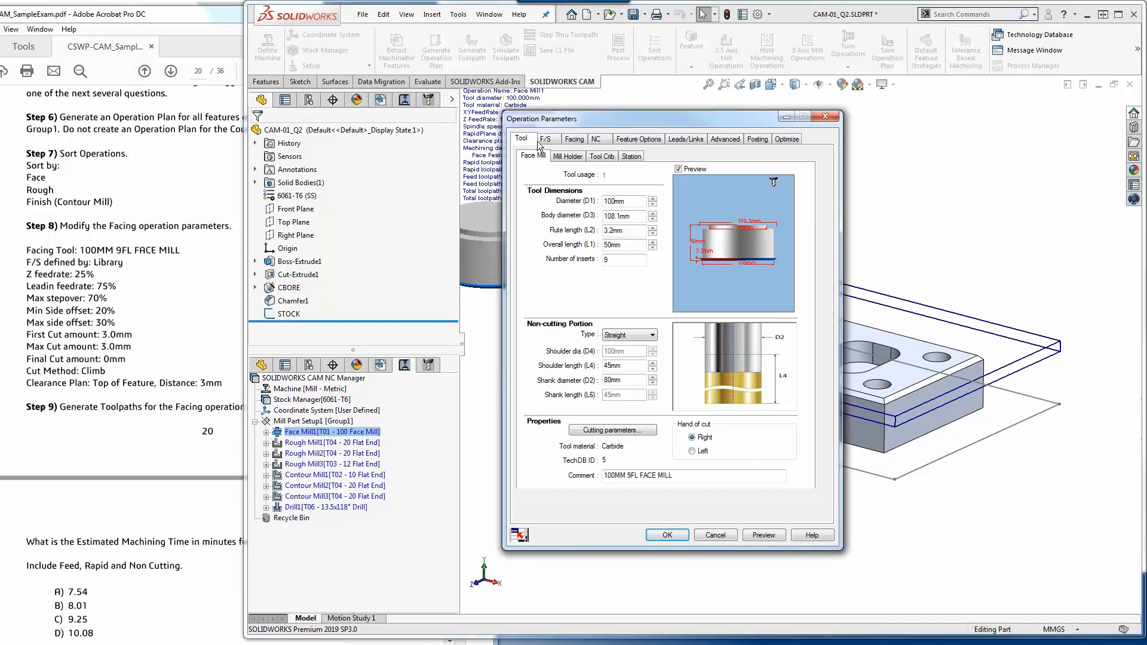
pyautogui.click(553, 140)
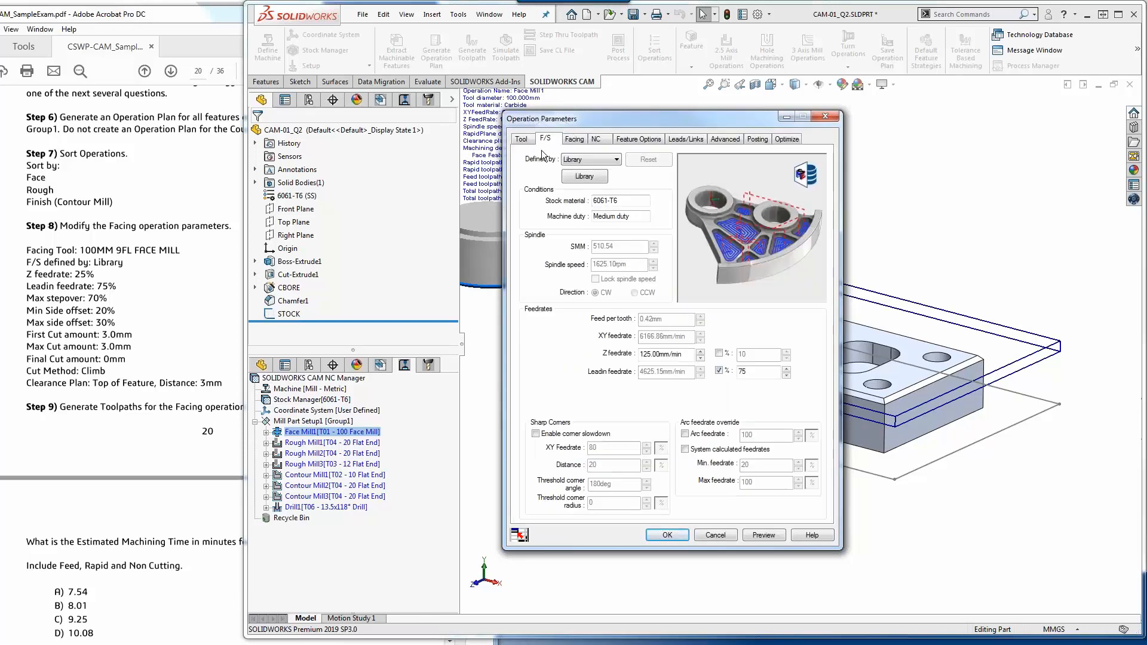
pyautogui.click(616, 160)
pyautogui.click(718, 353)
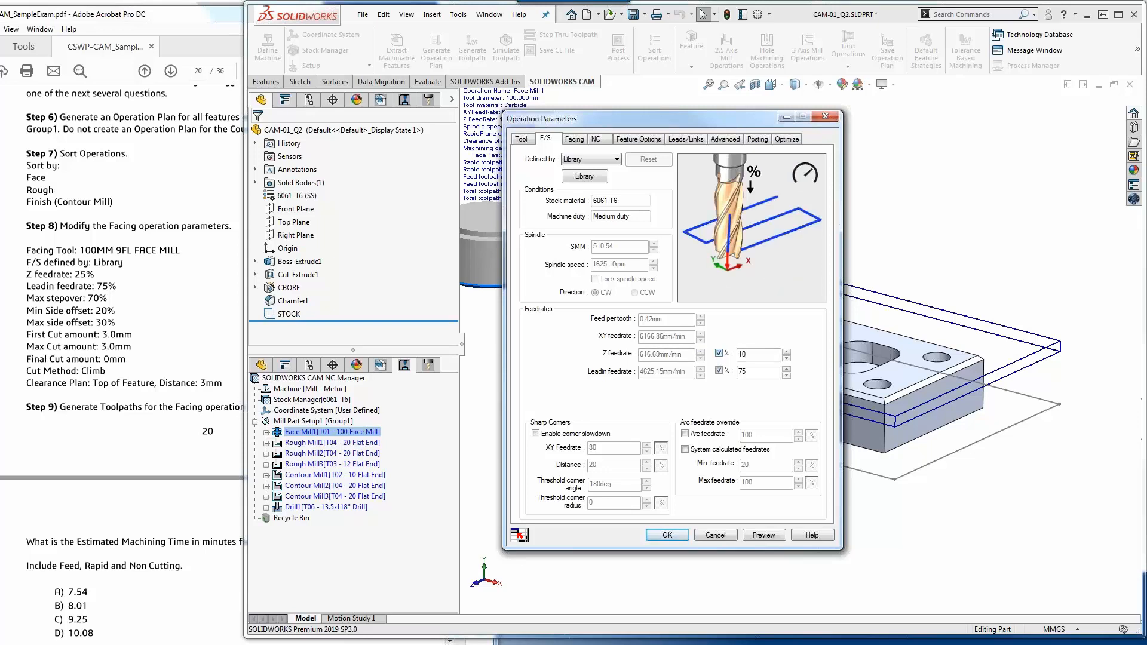
pyautogui.moveTo(758, 357); pyautogui.dragTo(727, 357)
pyautogui.write('25')
pyautogui.press('Tab')
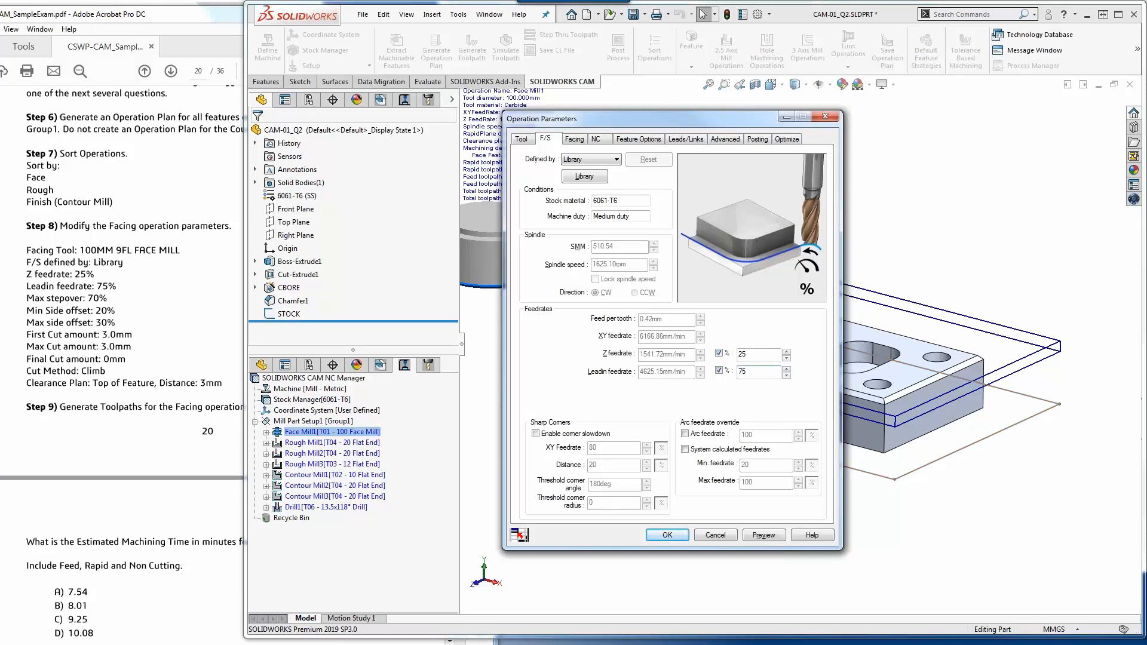
# - Set the facing stepover control to a max side offset of 30% and a min side offset of 20%
pyautogui.moveTo(19, 294); pyautogui.dragTo(28, 316)
pyautogui.moveTo(111, 295); pyautogui.dragTo(119, 316)
pyautogui.press('Escape')
pyautogui.click(574, 138)
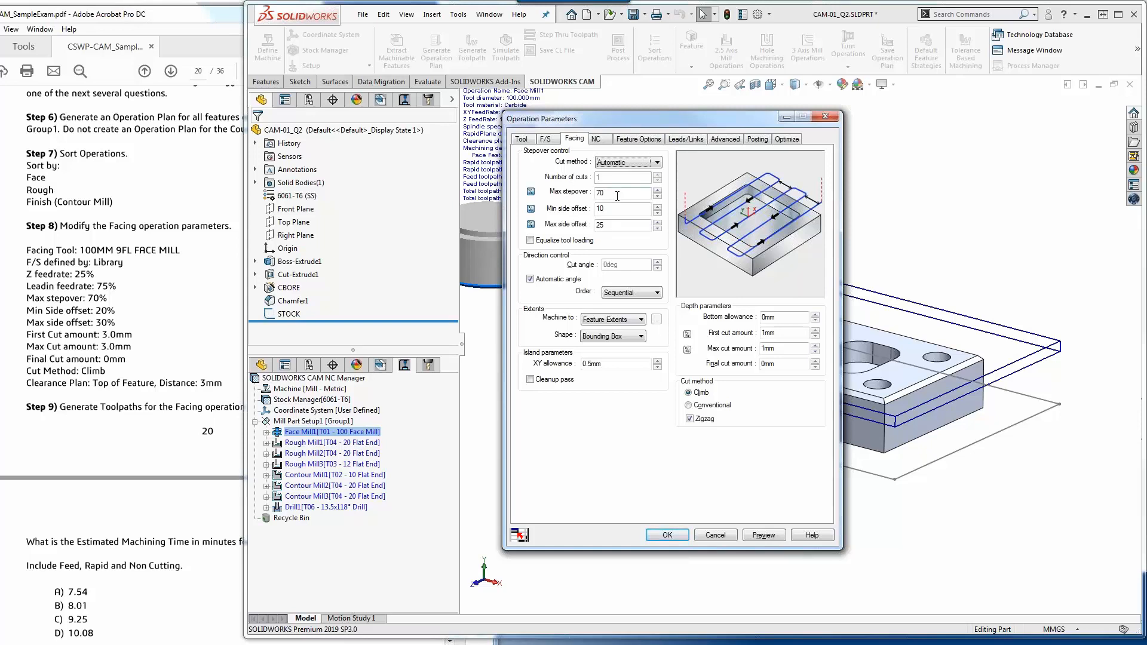
pyautogui.moveTo(607, 188)
pyautogui.mouseDown()
pyautogui.moveTo(592, 195)
pyautogui.moveTo(609, 189)
pyautogui.mouseUp()
pyautogui.doubleClick(599, 226)
pyautogui.write('30')
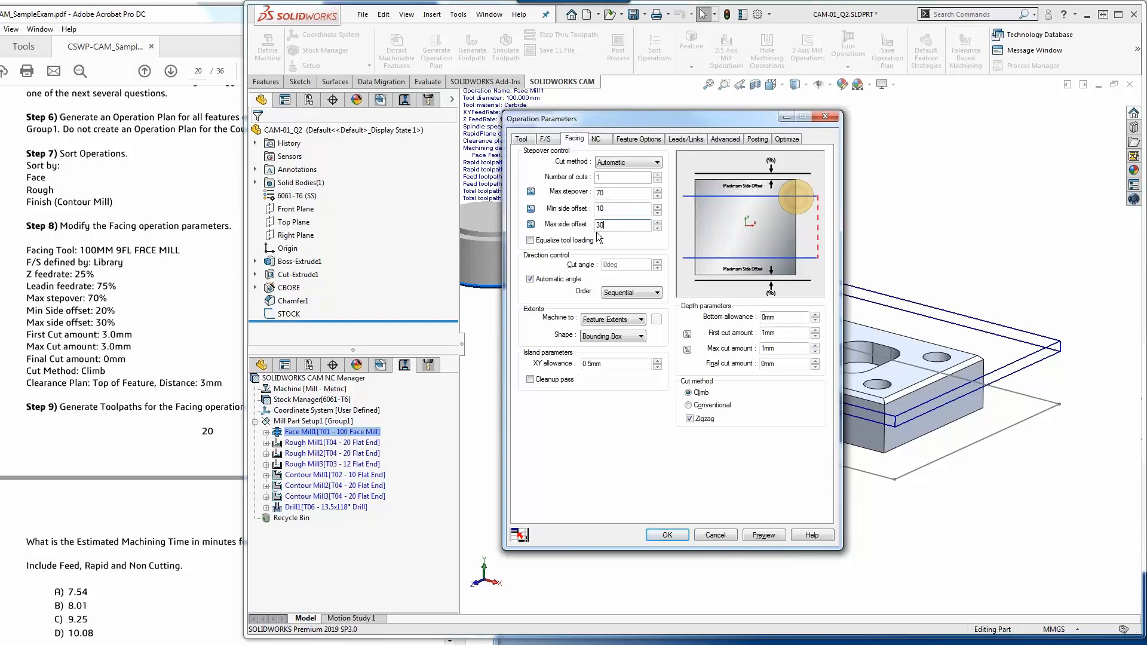
pyautogui.click(617, 207)
pyautogui.doubleClick(617, 207)
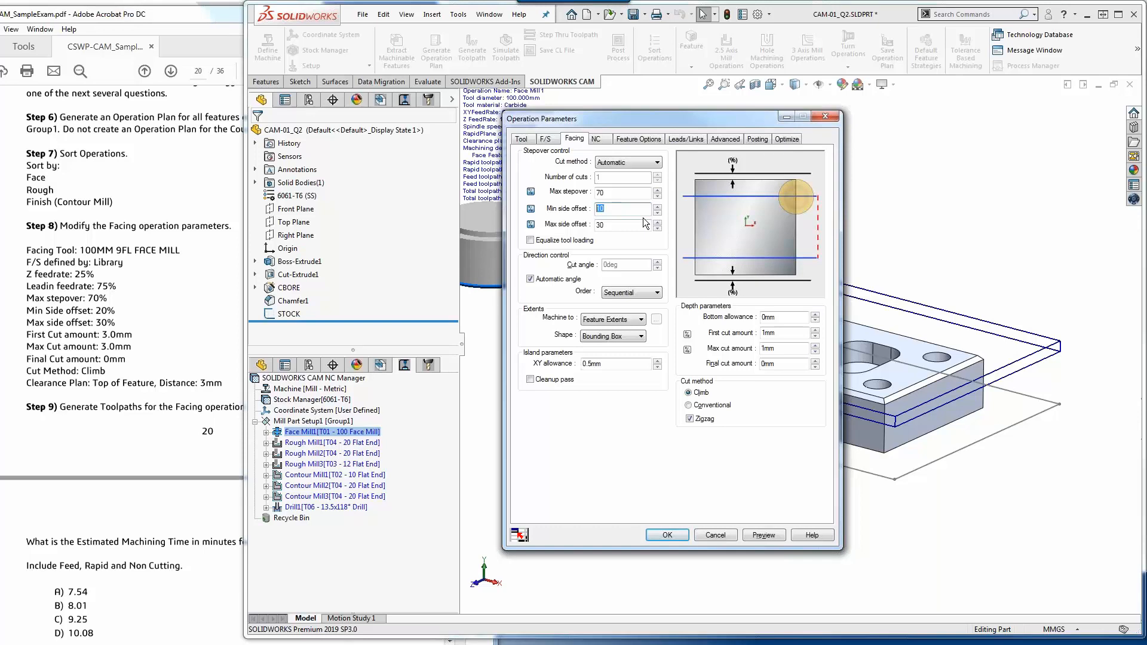
pyautogui.write('20')
# - Set the facing depth parameters to a first cut amount of 3 mm and a max cut amount of 3 mm
pyautogui.click(786, 334)
pyautogui.doubleClick(764, 334)
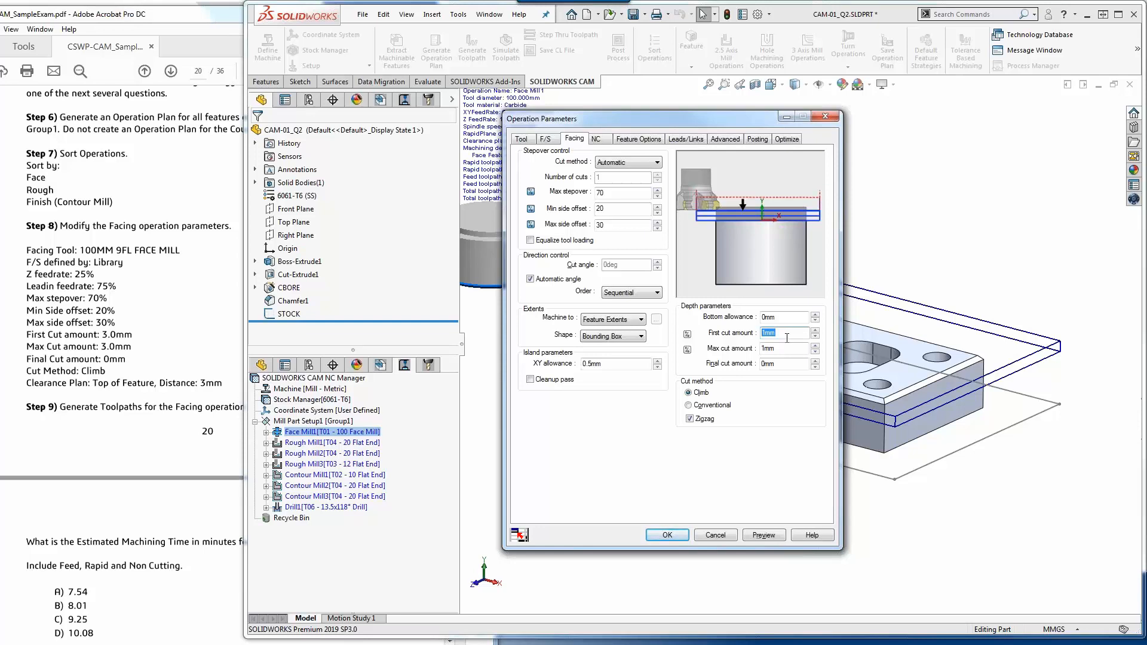
pyautogui.write('3')
pyautogui.press('Tab')
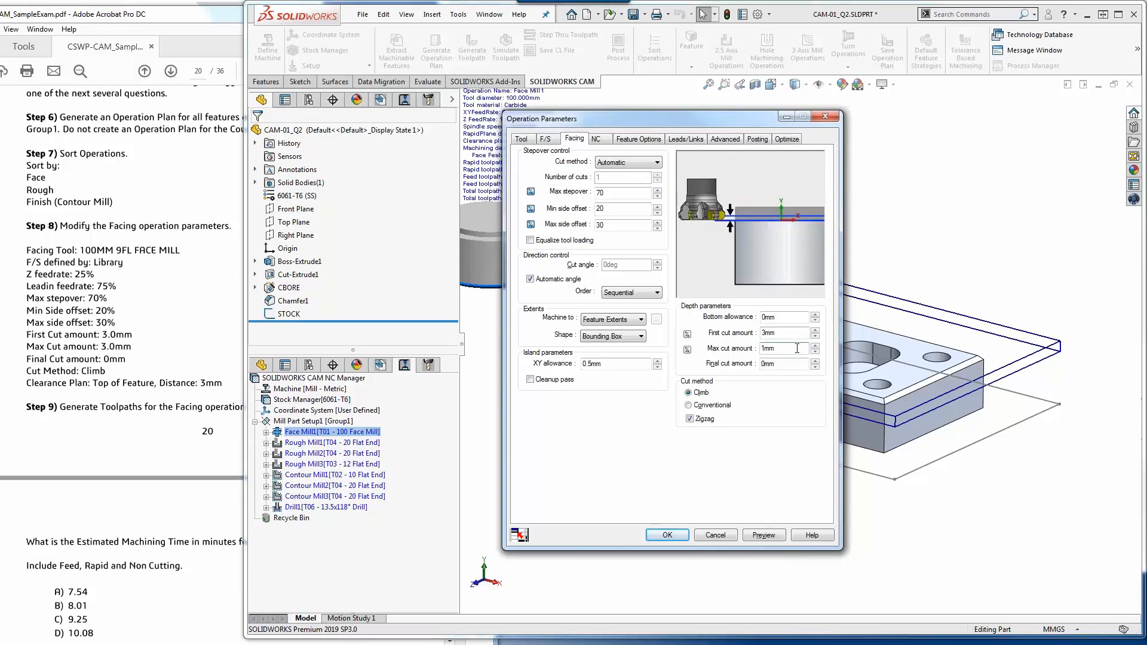
pyautogui.moveTo(776, 348); pyautogui.dragTo(746, 351)
pyautogui.write('3')
# - Try the percentage mode for the first cut amount and switch it back to millimetres
pyautogui.click(783, 333)
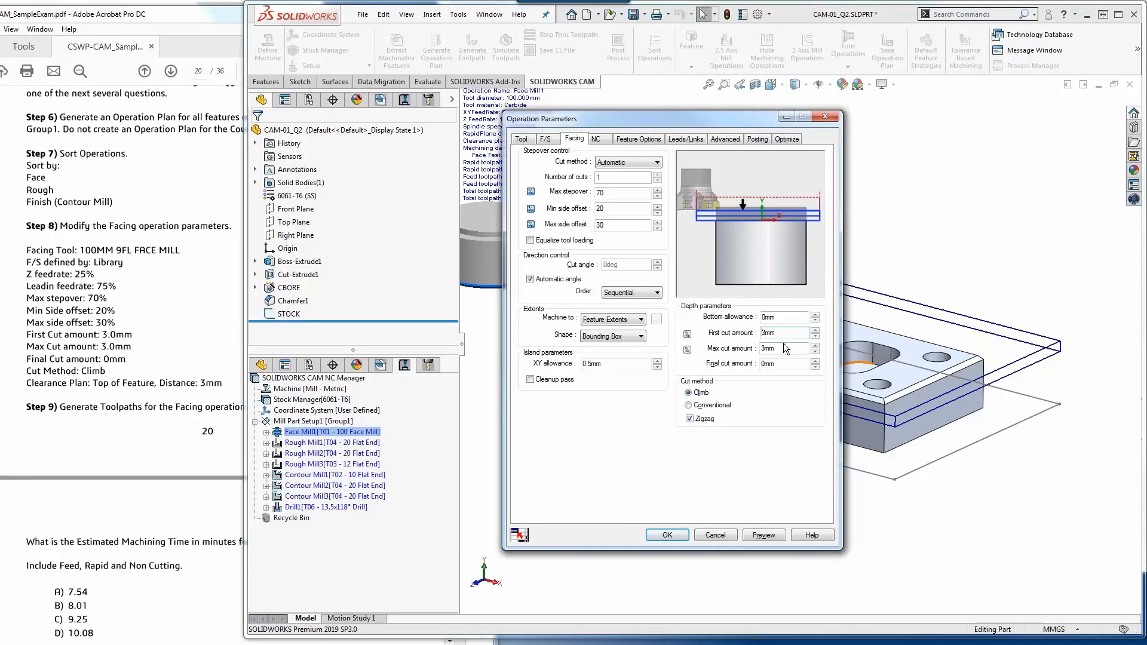
pyautogui.click(688, 335)
pyautogui.press('Tab')
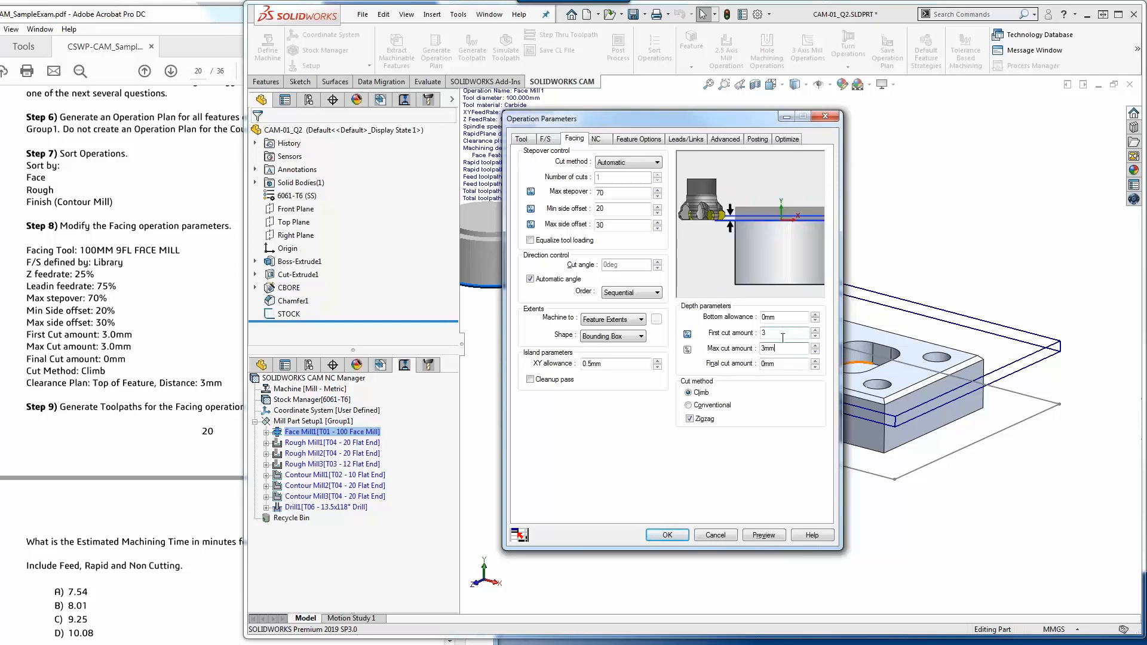
pyautogui.click(687, 335)
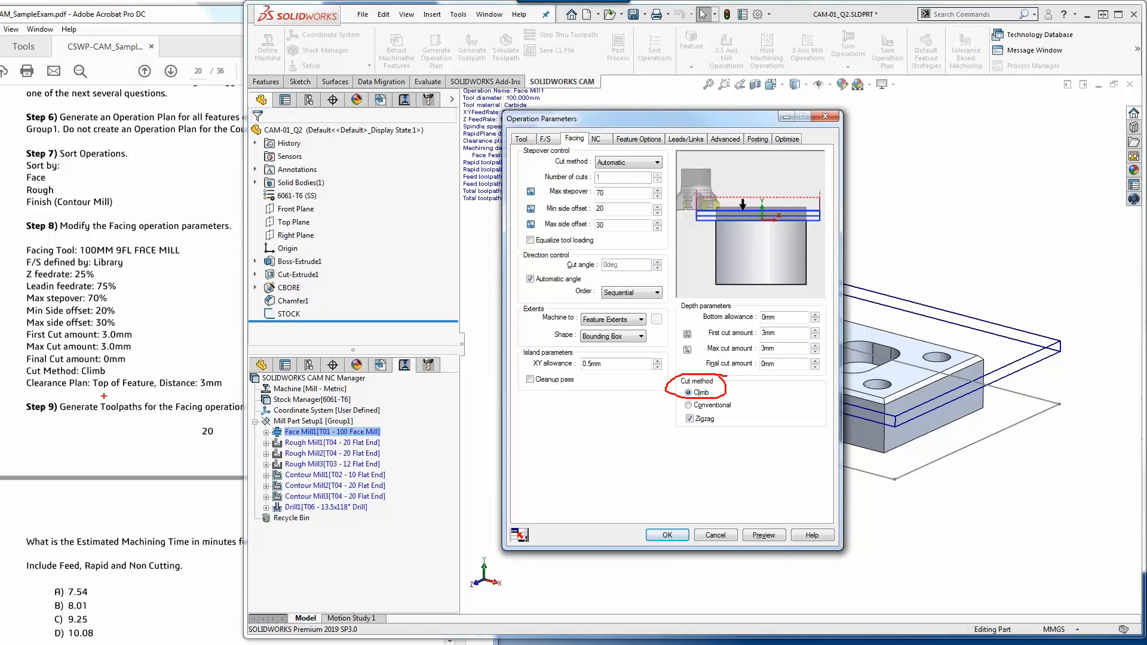
# - Check that the clearance plane is Top of Feature at a distance of 3 mm, and accept the face mill operation's parameters
pyautogui.moveTo(66, 395); pyautogui.dragTo(226, 394)
pyautogui.press('Escape')
pyautogui.click(597, 140)
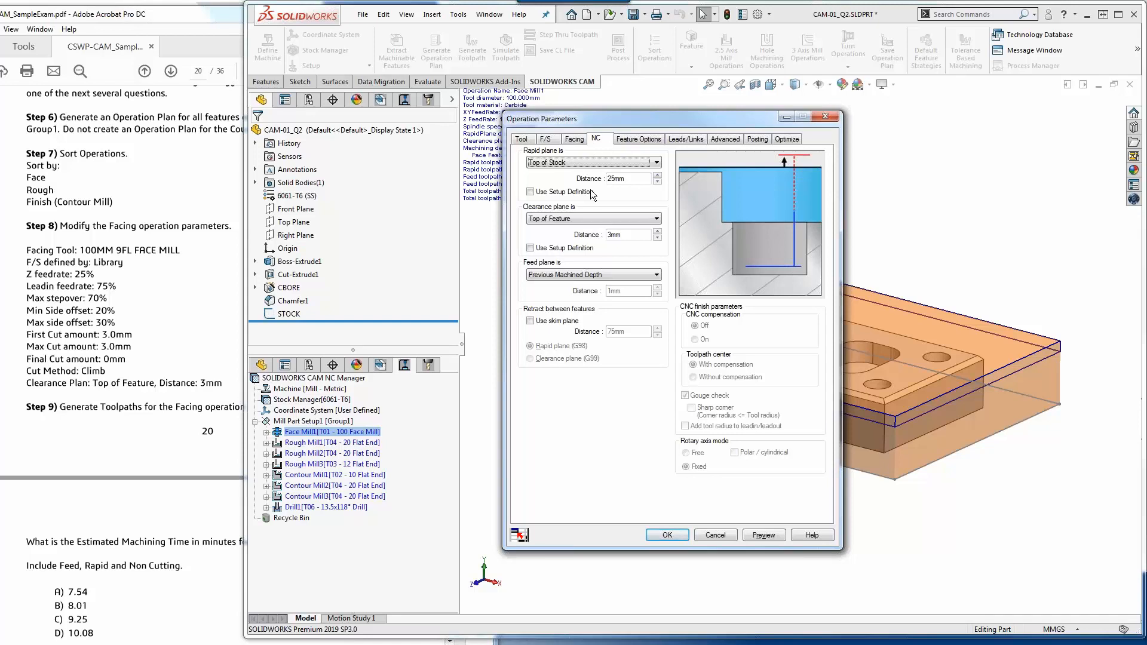
pyautogui.moveTo(589, 201)
pyautogui.mouseDown()
pyautogui.moveTo(544, 201)
pyautogui.moveTo(513, 218)
pyautogui.moveTo(583, 230)
pyautogui.moveTo(590, 201)
pyautogui.mouseUp()
pyautogui.moveTo(611, 246)
pyautogui.mouseDown()
pyautogui.moveTo(621, 223)
pyautogui.moveTo(593, 220)
pyautogui.moveTo(608, 248)
pyautogui.mouseUp()
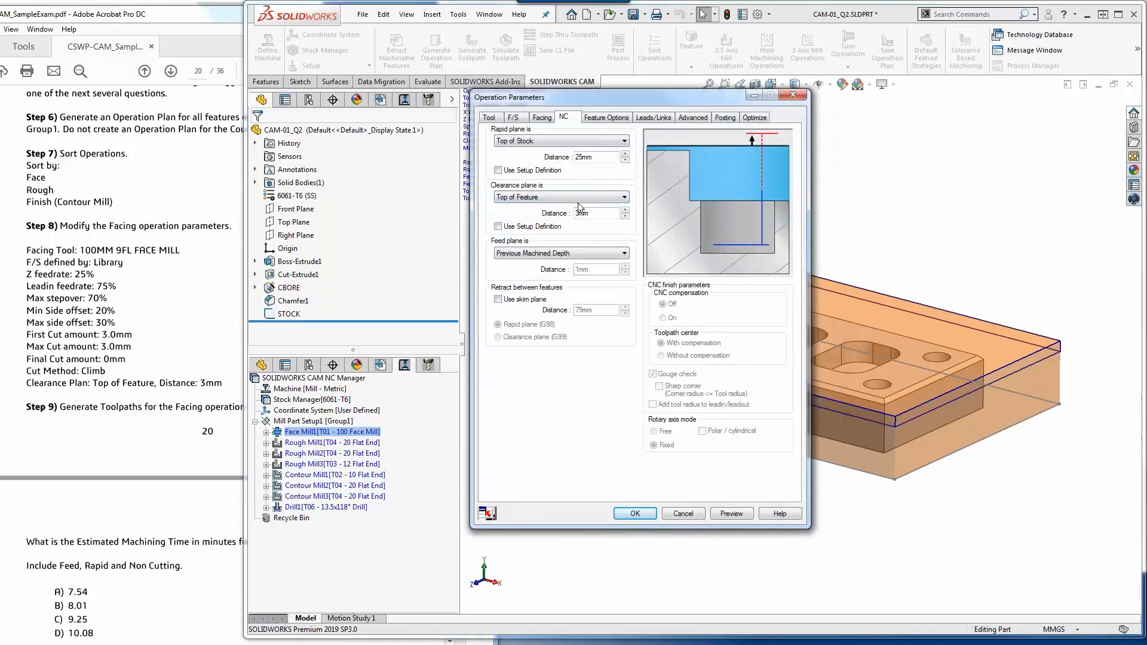
pyautogui.click(611, 201)
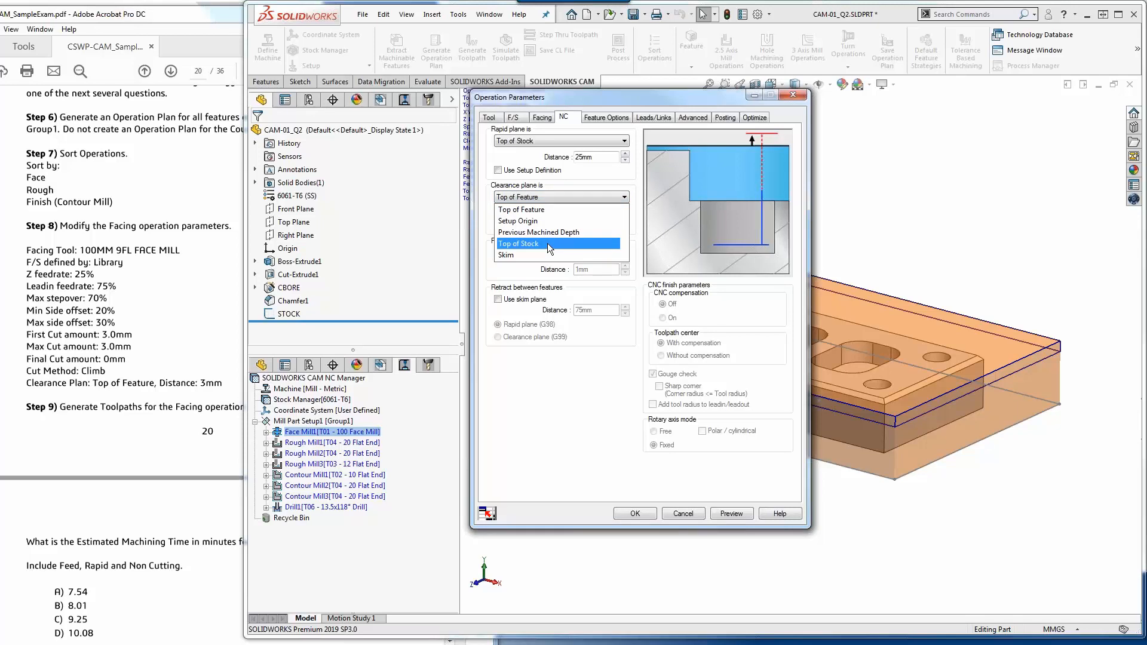
pyautogui.click(573, 199)
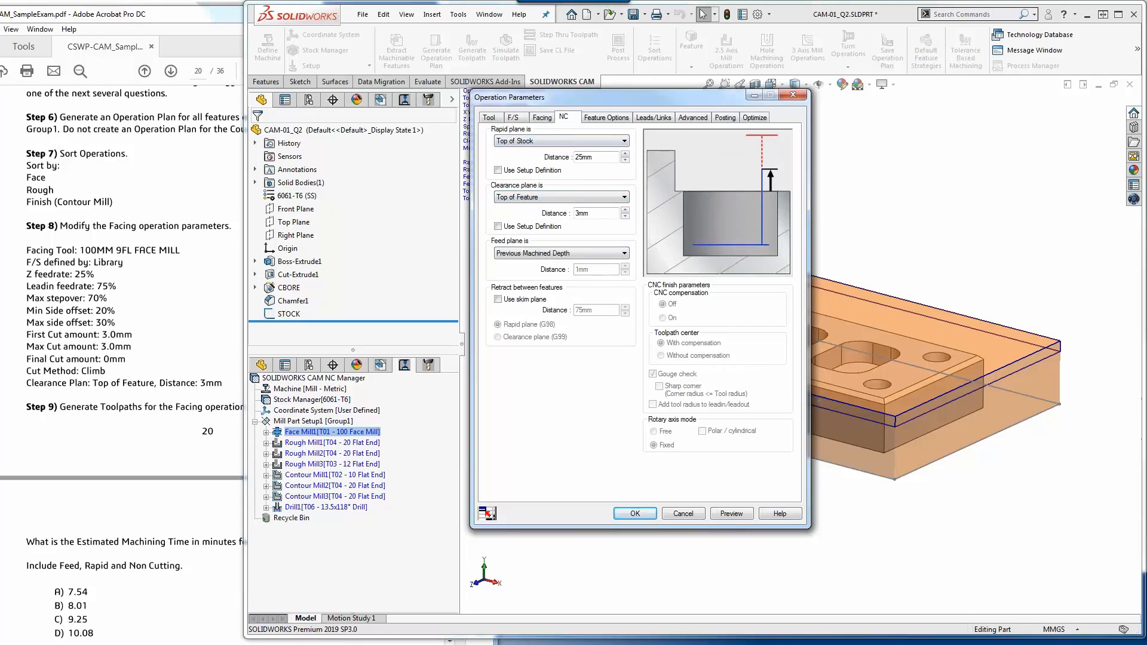
pyautogui.click(638, 515)
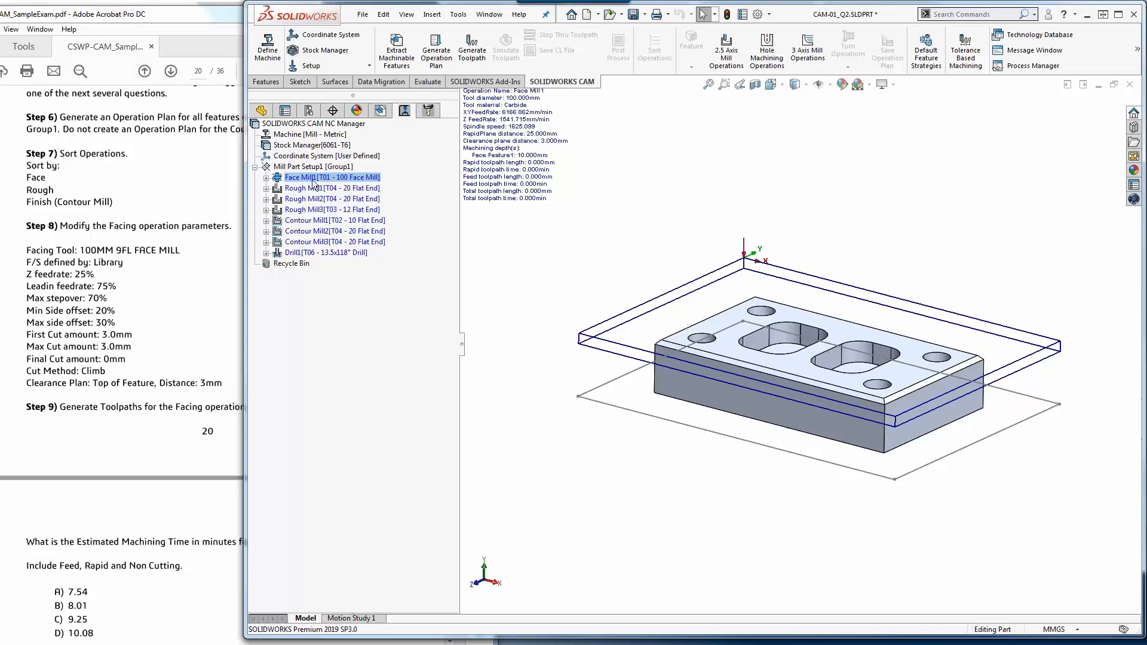
# - Consult Step 9 of the exam PDF and generate the toolpath for the face mill operation
pyautogui.click(50, 418)
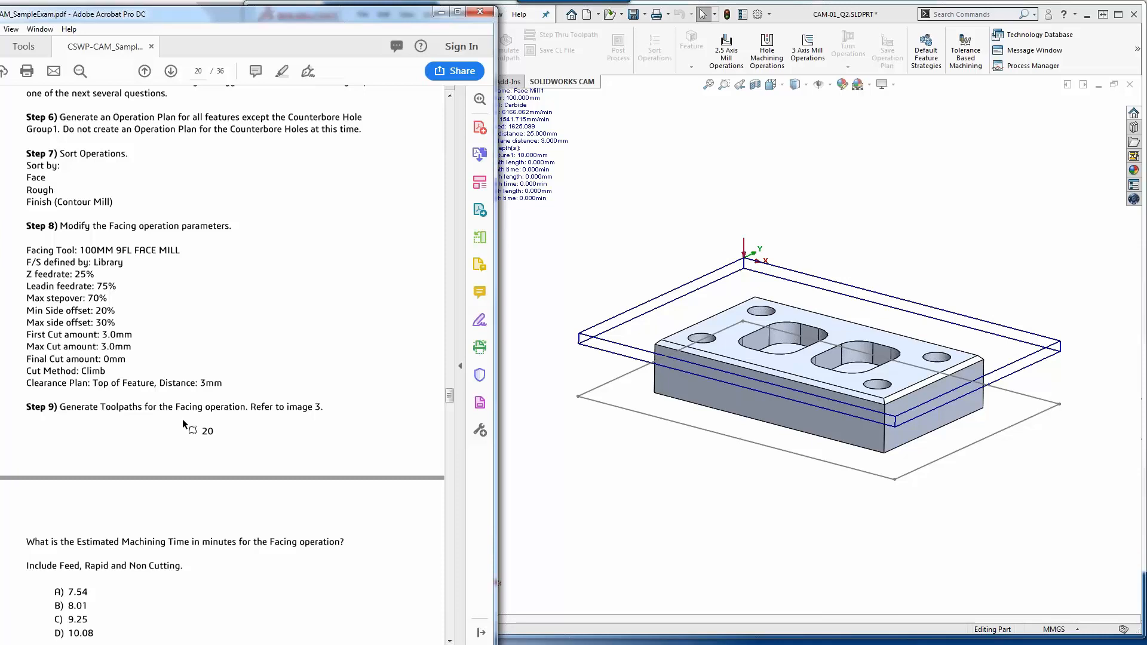
pyautogui.click(668, 225)
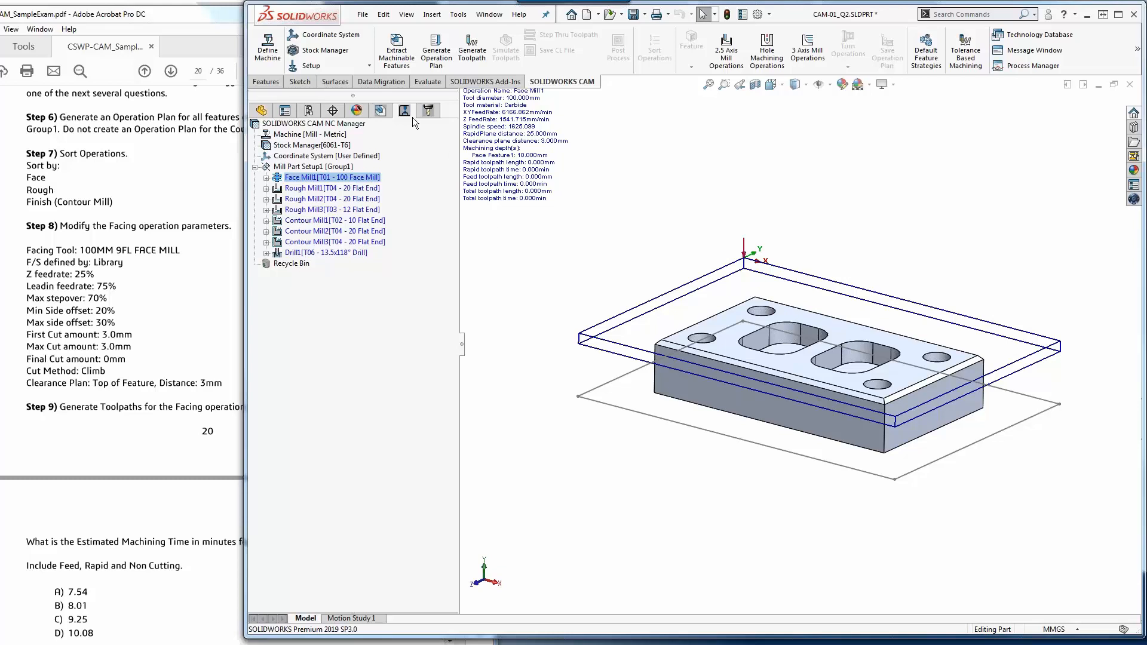
pyautogui.rightClick(312, 178)
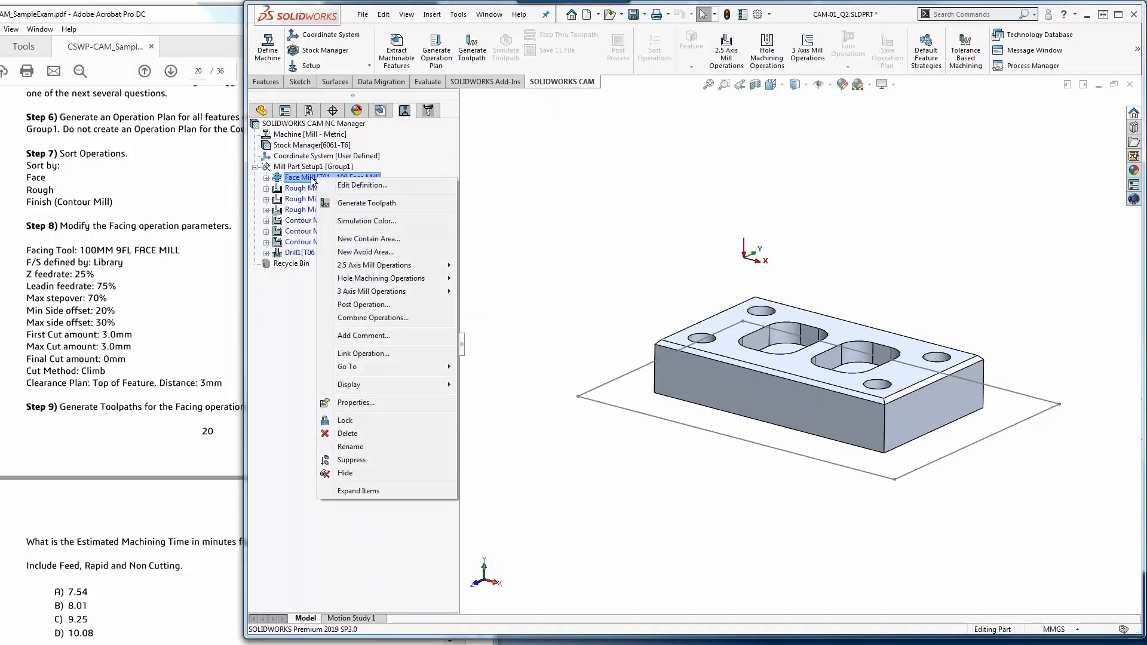
pyautogui.click(398, 206)
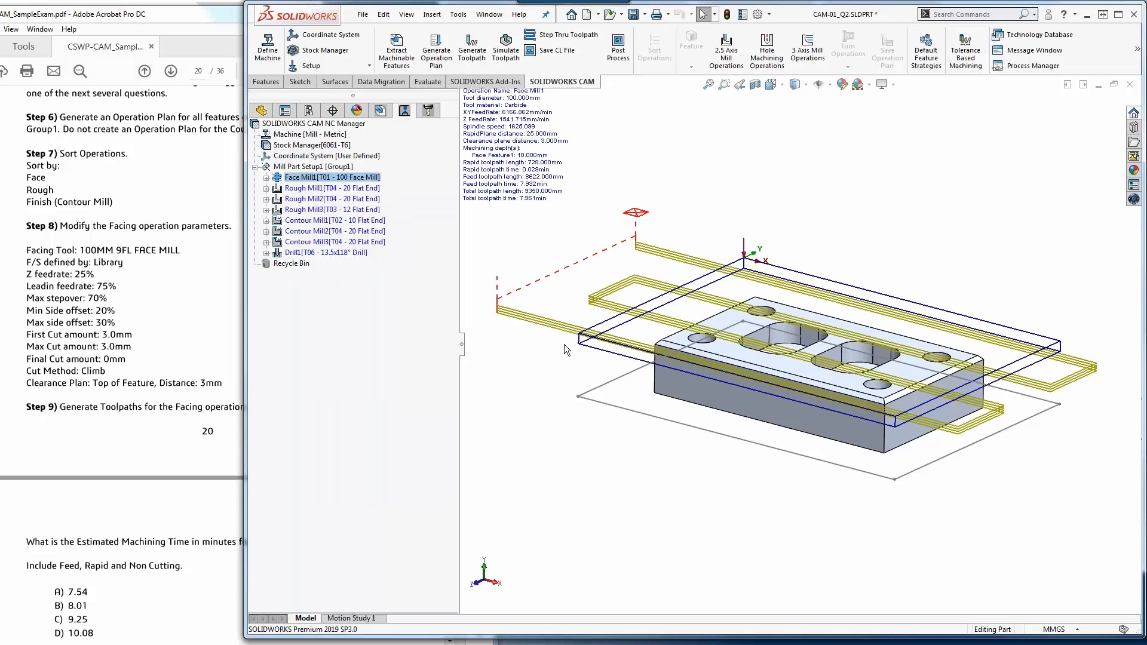
# - Read the exam PDF's question about the estimated machining time for the facing operation and its answer choices
pyautogui.click(96, 418)
pyautogui.scroll(-1, 409, 411)
pyautogui.scroll(-4, 408, 411)
pyautogui.scroll(-1, 234, 439)
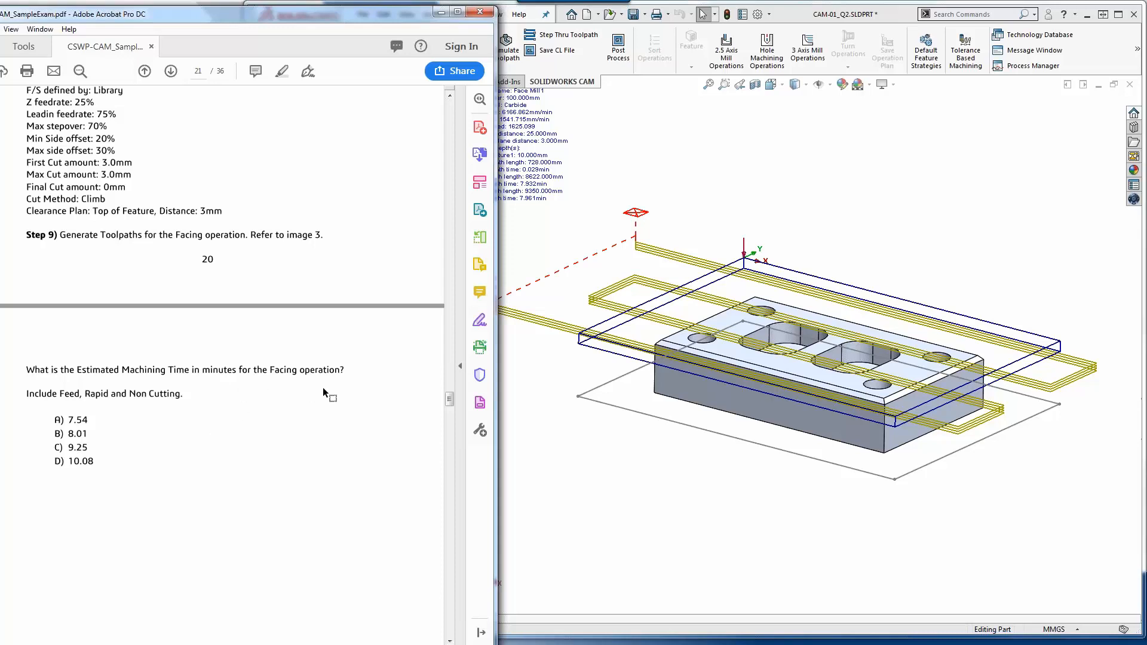
# - Examine the Face Mill operation's total estimated machining time in its optimization parameters and compare it with the exam's answer choices
pyautogui.click(635, 477)
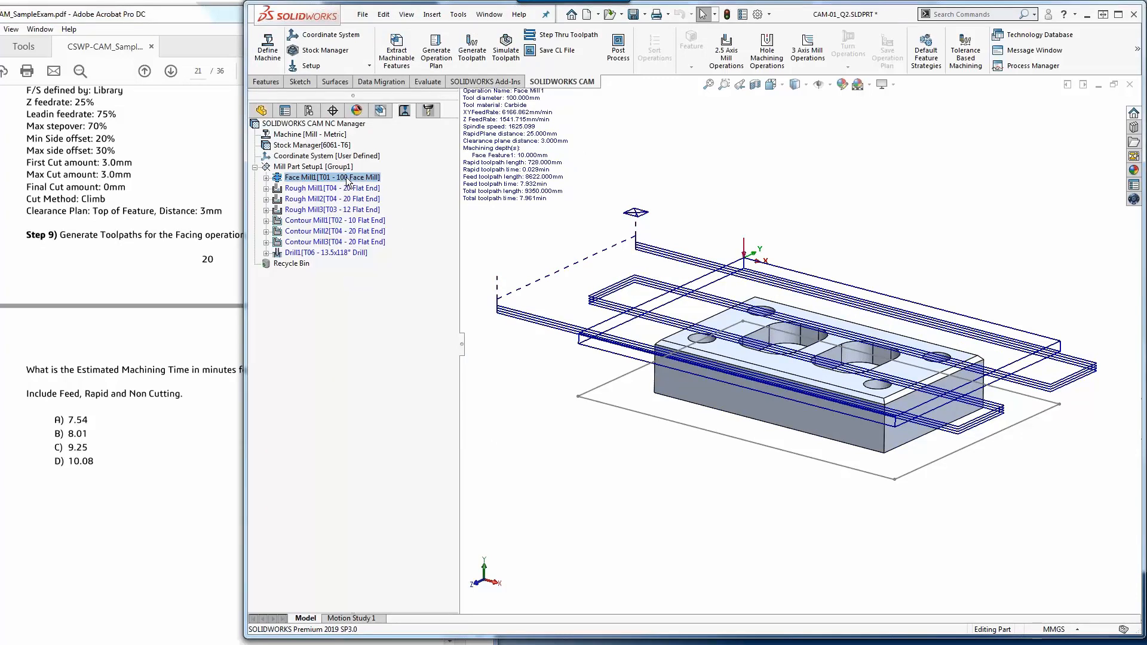
pyautogui.click(392, 186)
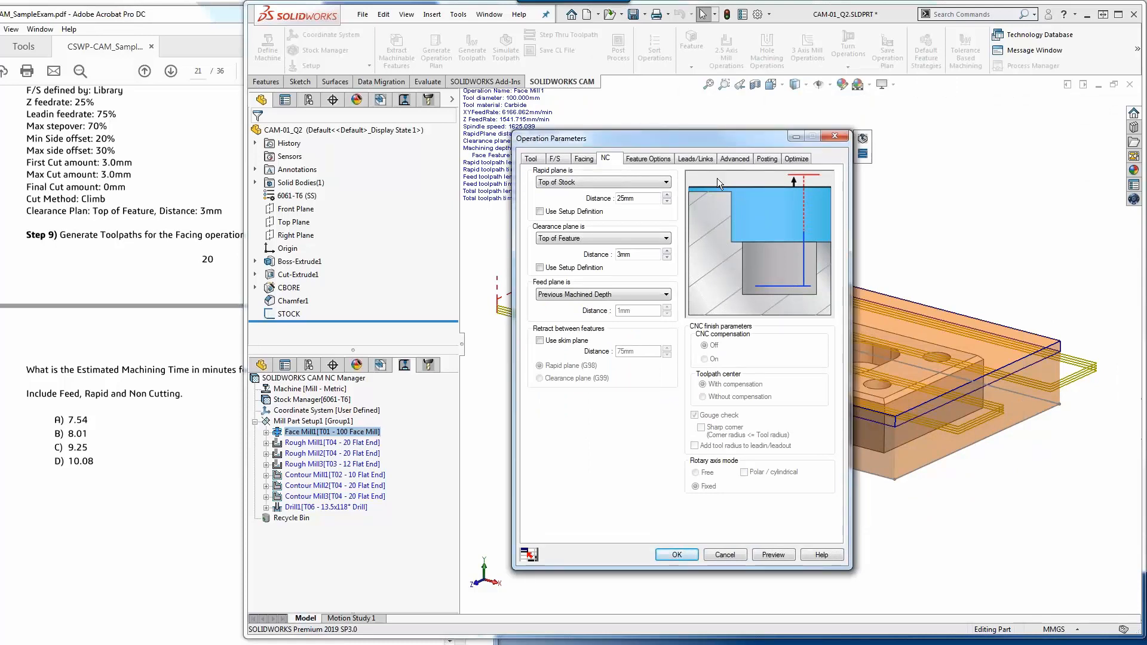
pyautogui.click(796, 159)
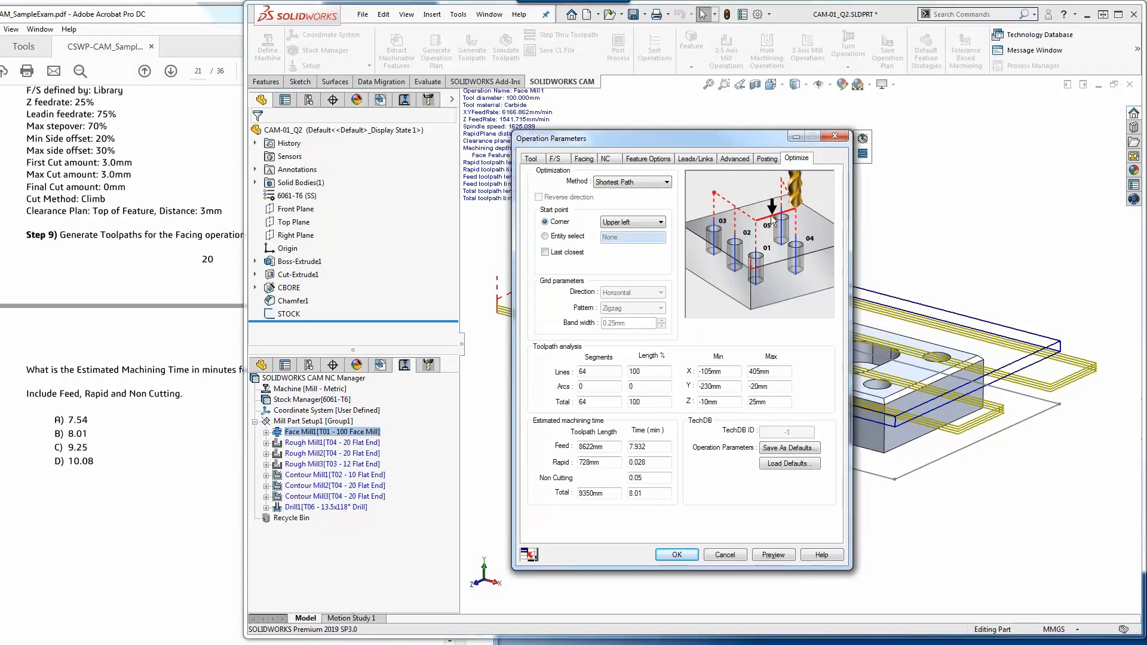
pyautogui.moveTo(539, 411)
pyautogui.mouseDown()
pyautogui.moveTo(526, 414)
pyautogui.moveTo(529, 497)
pyautogui.moveTo(676, 506)
pyautogui.moveTo(689, 481)
pyautogui.moveTo(582, 411)
pyautogui.moveTo(541, 410)
pyautogui.mouseUp()
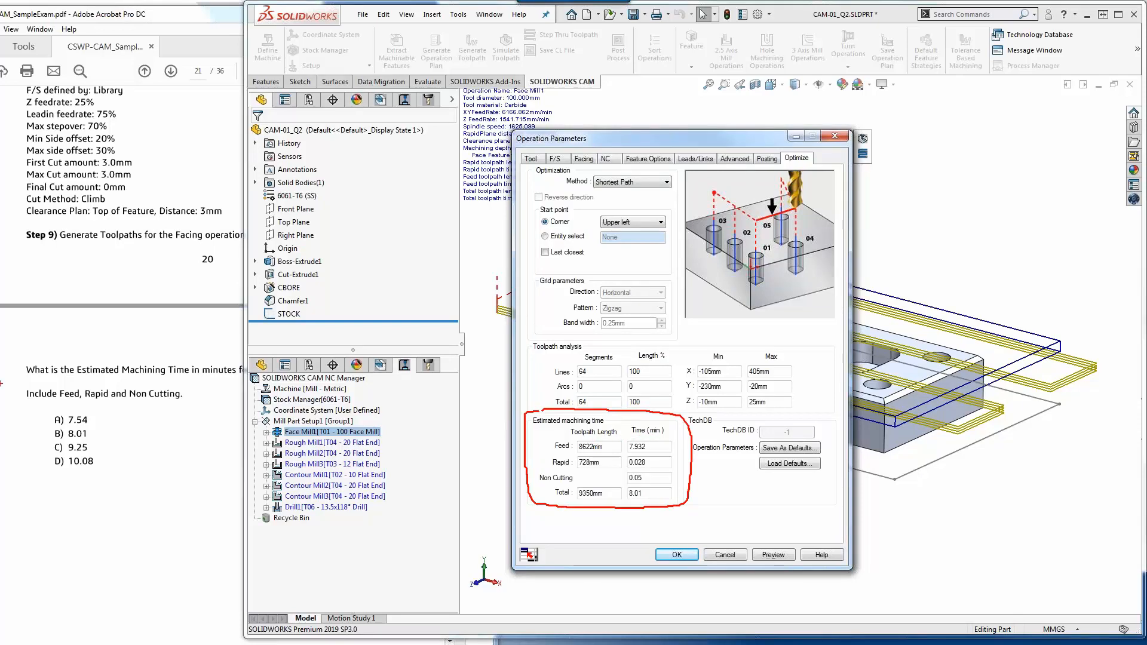
pyautogui.press('Escape')
pyautogui.click(145, 428)
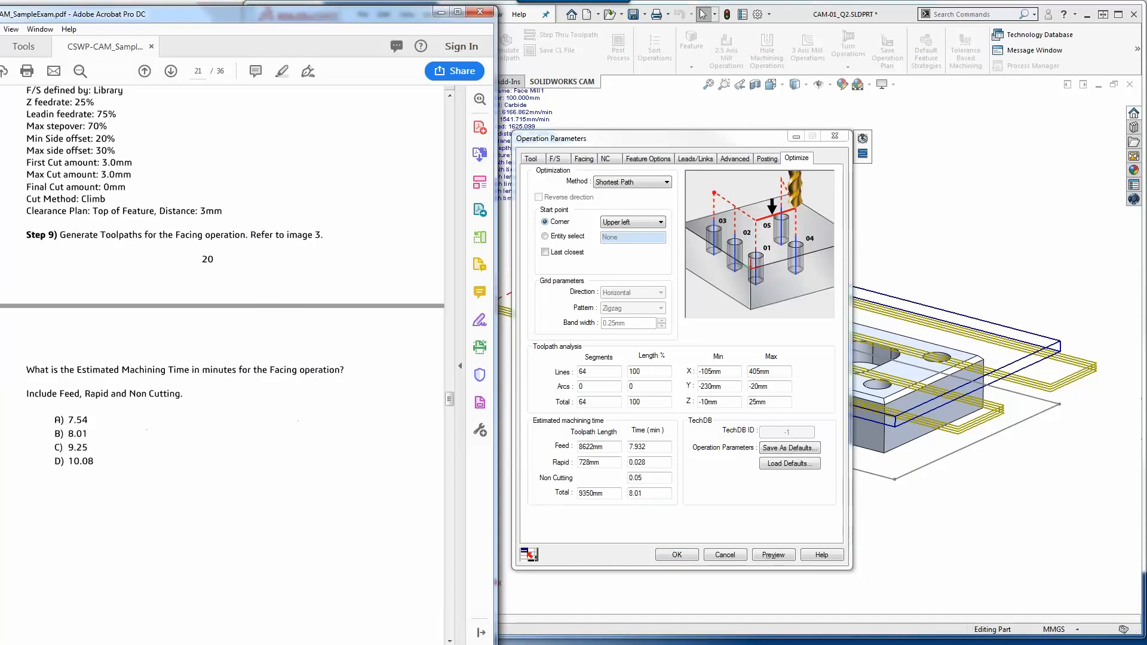
pyautogui.click(651, 495)
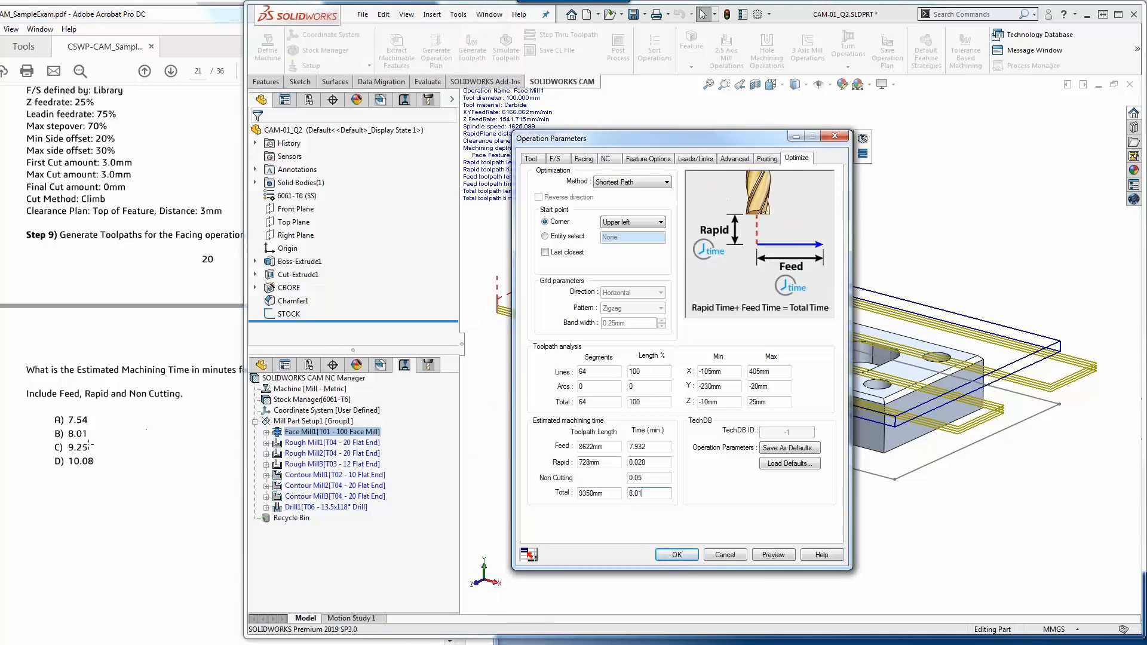
pyautogui.moveTo(72, 442)
pyautogui.mouseDown()
pyautogui.moveTo(96, 438)
pyautogui.moveTo(71, 425)
pyautogui.moveTo(48, 440)
pyautogui.moveTo(75, 443)
pyautogui.mouseUp()
pyautogui.press('Escape')
# - Accept the face mill operation's parameters and save the part
pyautogui.click(682, 554)
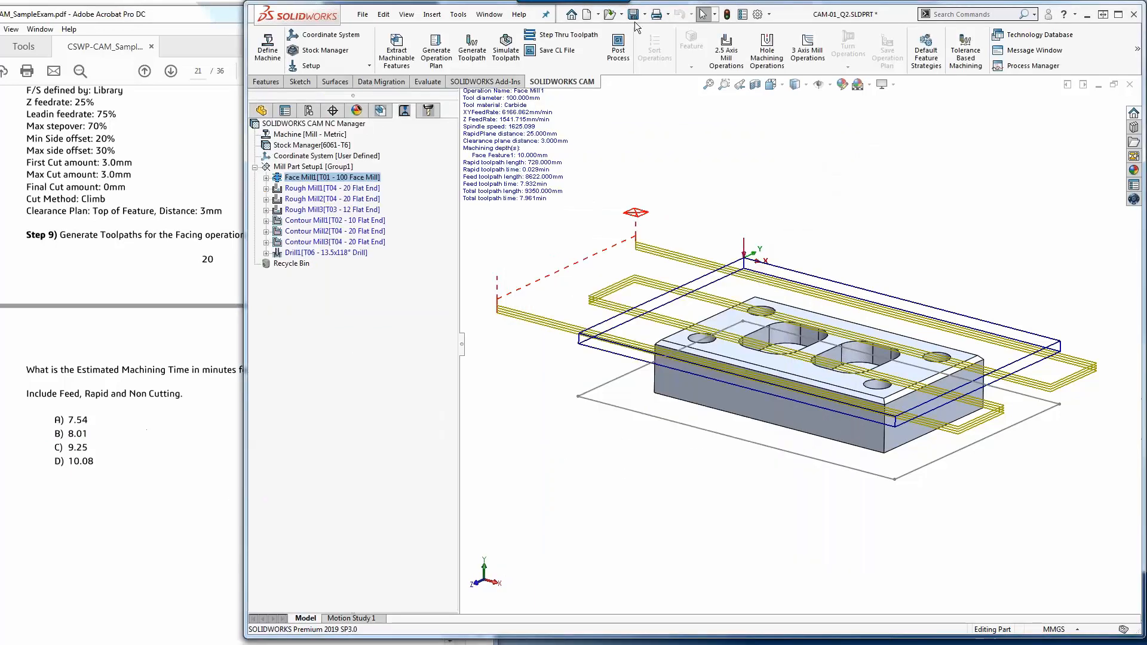
pyautogui.click(632, 14)
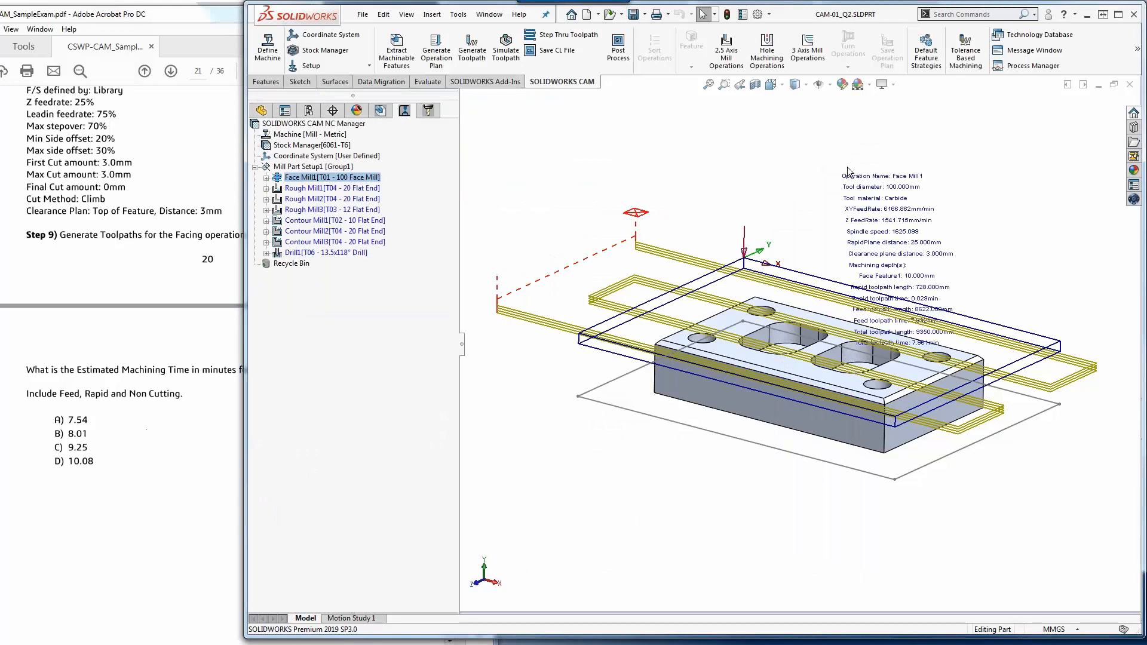
# - Return to the exam PDF in Adobe Acrobat and move on to Question 3 about roughing
pyautogui.click(170, 434)
pyautogui.scroll(-3, 234, 449)
pyautogui.scroll(-13, 234, 449)
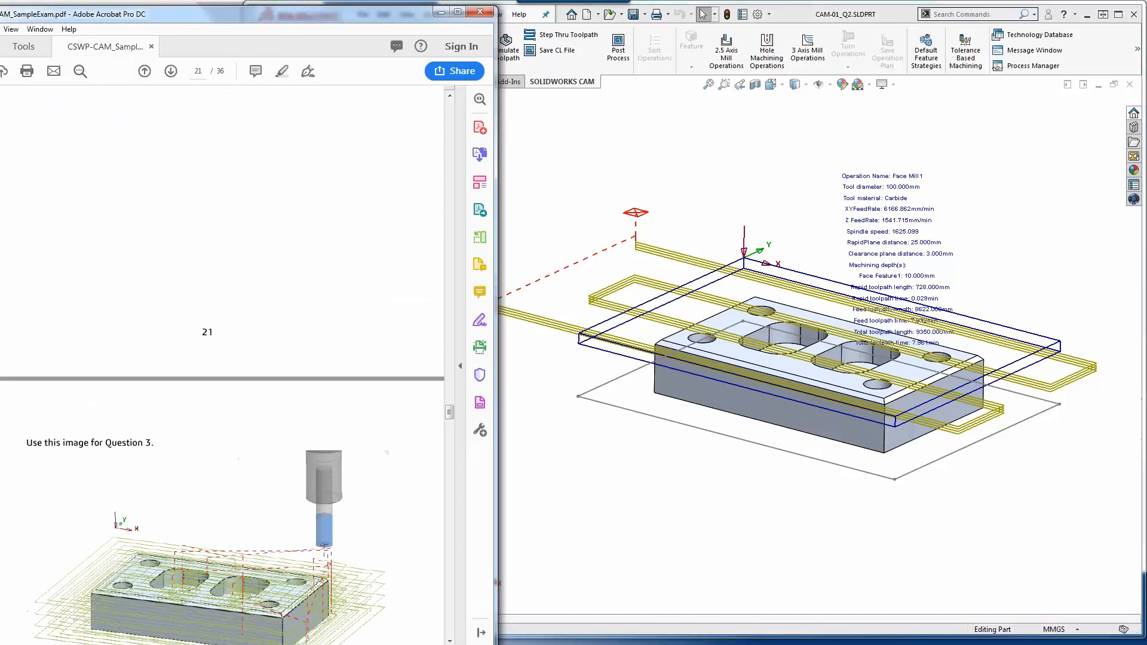
pyautogui.scroll(-17, 234, 452)
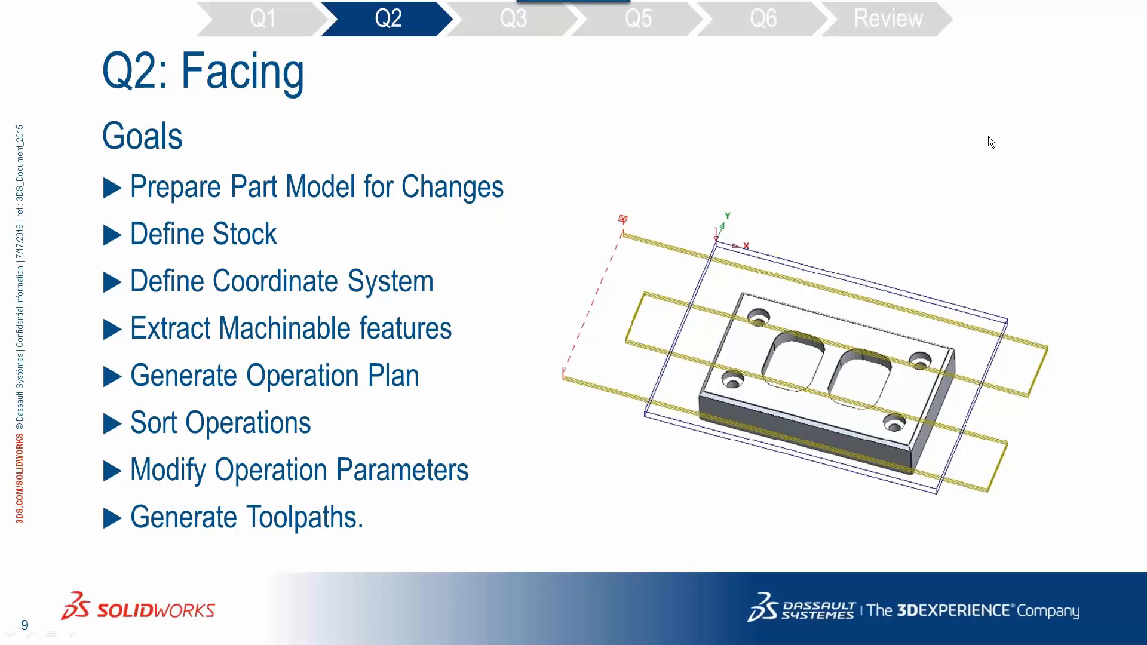
pyautogui.click(988, 136)
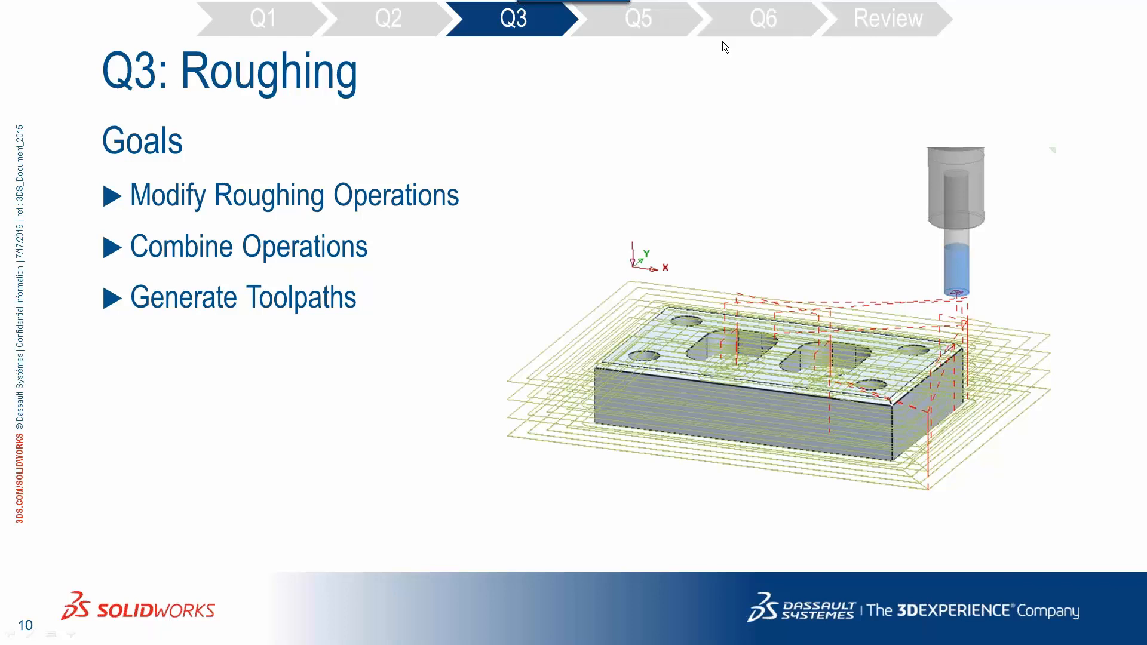
# - Switch to SOLIDWORKS and inspect which features the rough mill operations of Mill Part Setup1 machine
pyautogui.hotkey('alt', 'Tab')
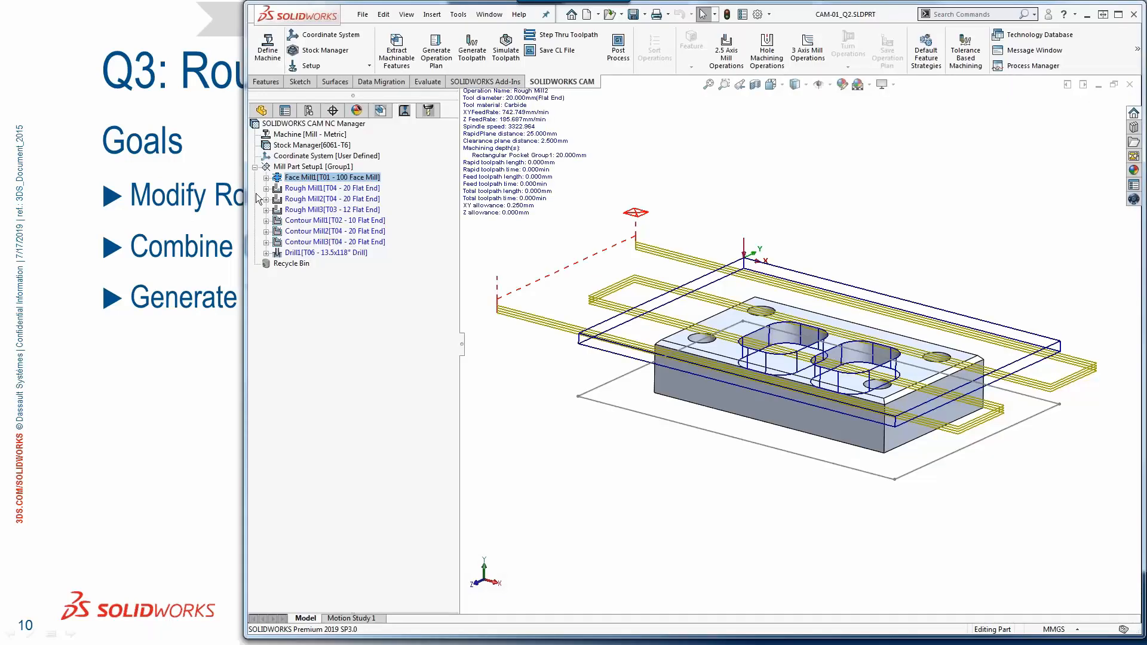
pyautogui.click(311, 199)
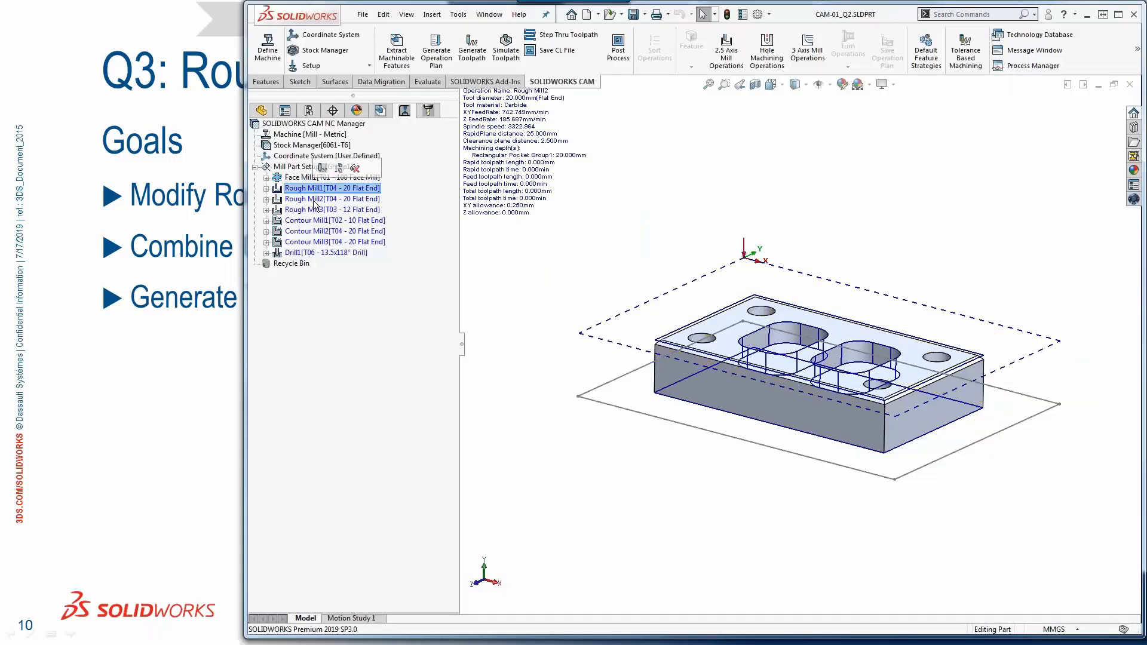
pyautogui.click(315, 210)
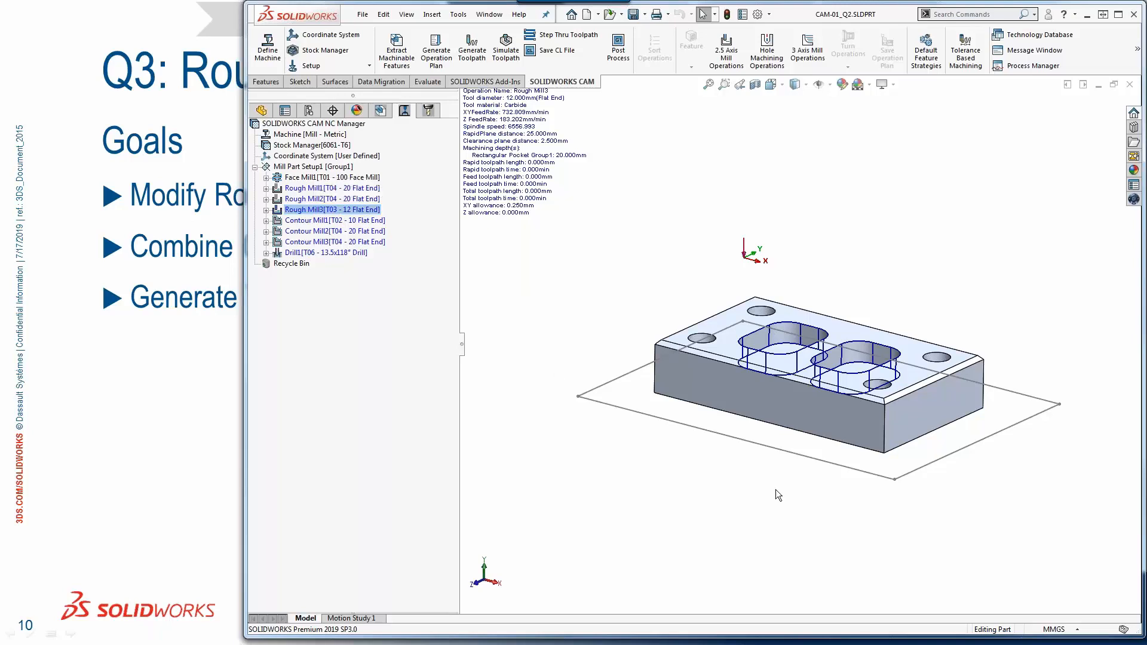
# - Read Step 1 of Question 3 in the exam PDF on modifying all roughing operations, including the tip to combine them
pyautogui.hotkey('alt', 'Tab')
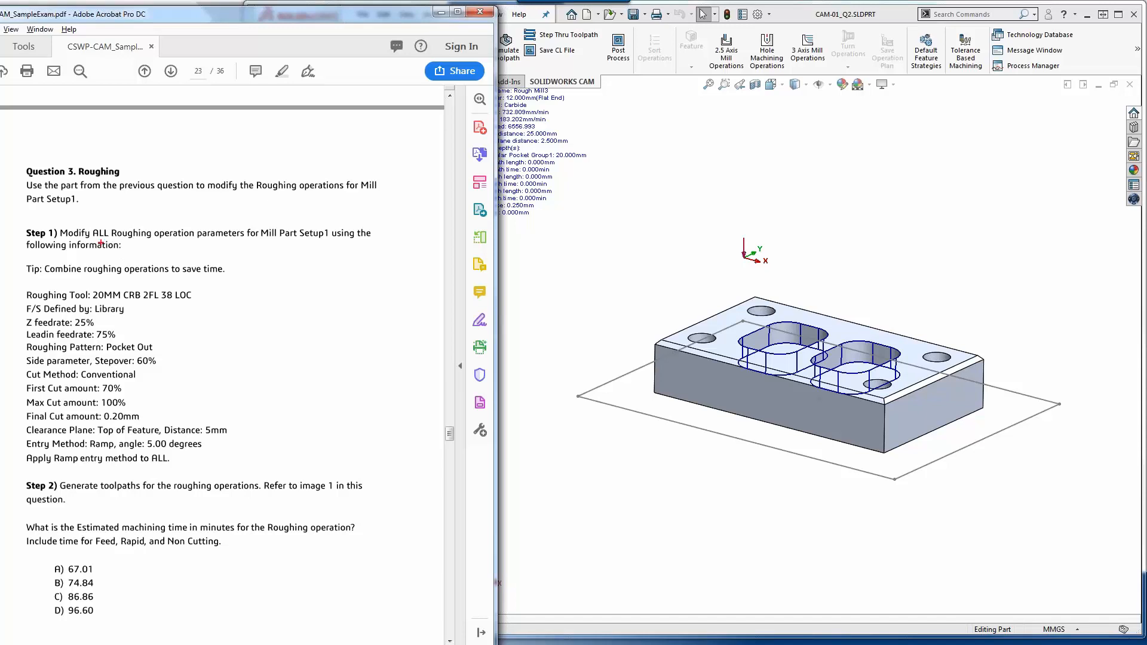
pyautogui.moveTo(97, 239); pyautogui.dragTo(371, 237)
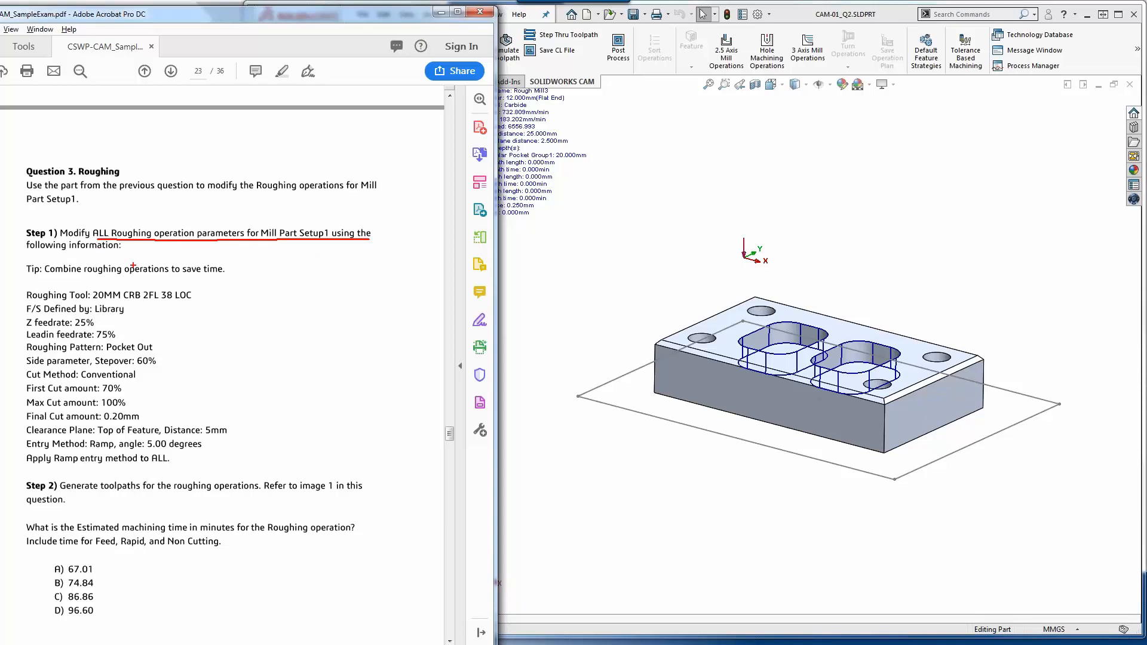
pyautogui.moveTo(56, 277); pyautogui.dragTo(105, 278)
pyautogui.press('Escape')
pyautogui.click(551, 285)
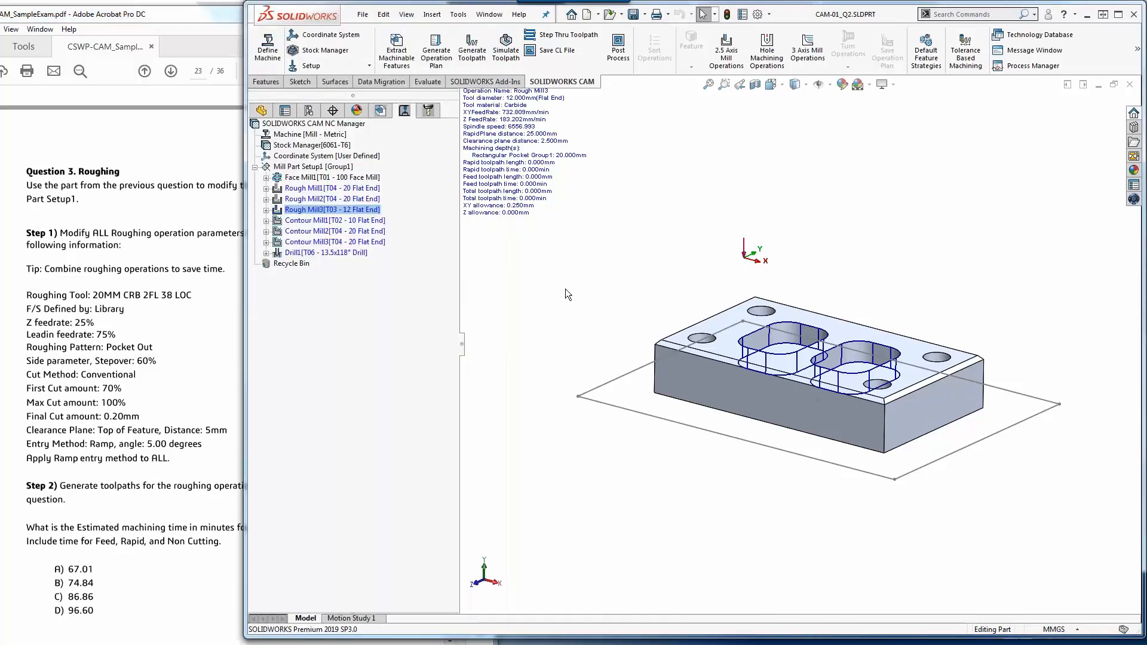
# - Combine Rough Mill1, Rough Mill2 and Rough Mill3 into one operation with parameters copied from Rough Mill1 and toolpath regeneration enabled
pyautogui.click(306, 189)
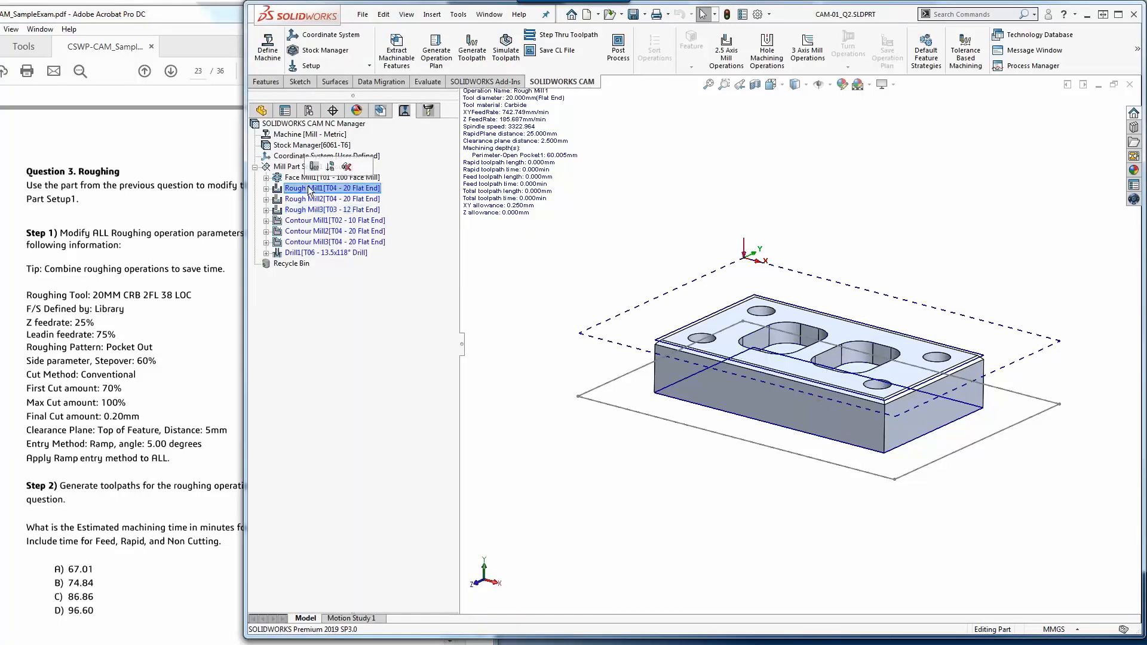
pyautogui.keyDown('shift'); pyautogui.click(315, 210); pyautogui.keyUp('shift')
pyautogui.rightClick(315, 209)
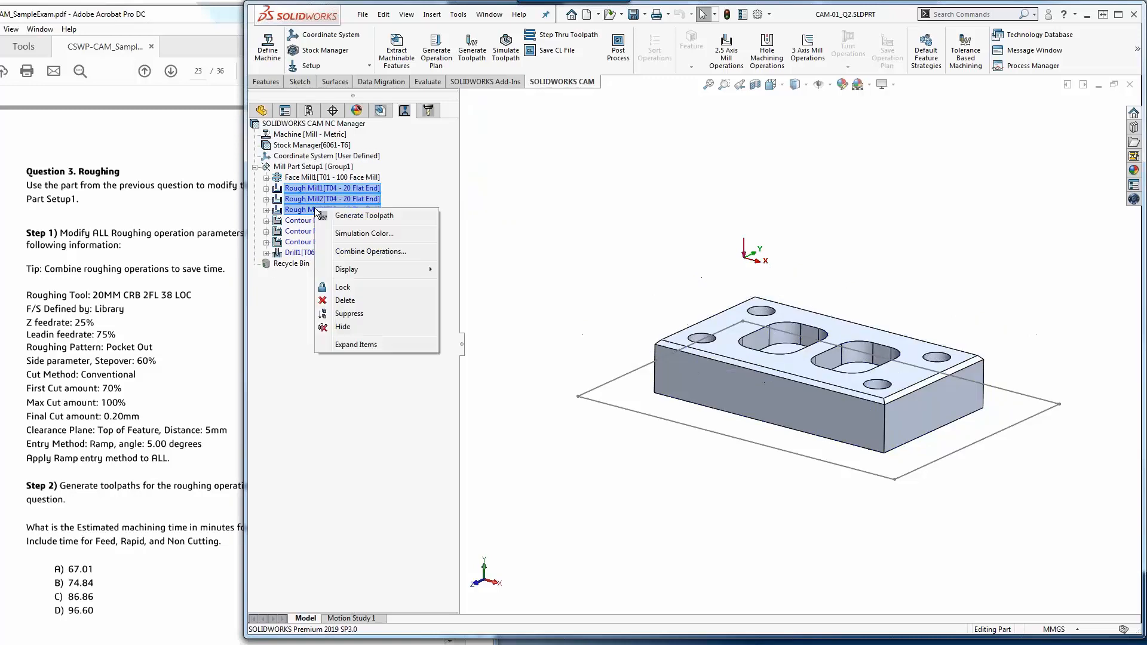
pyautogui.press('Escape')
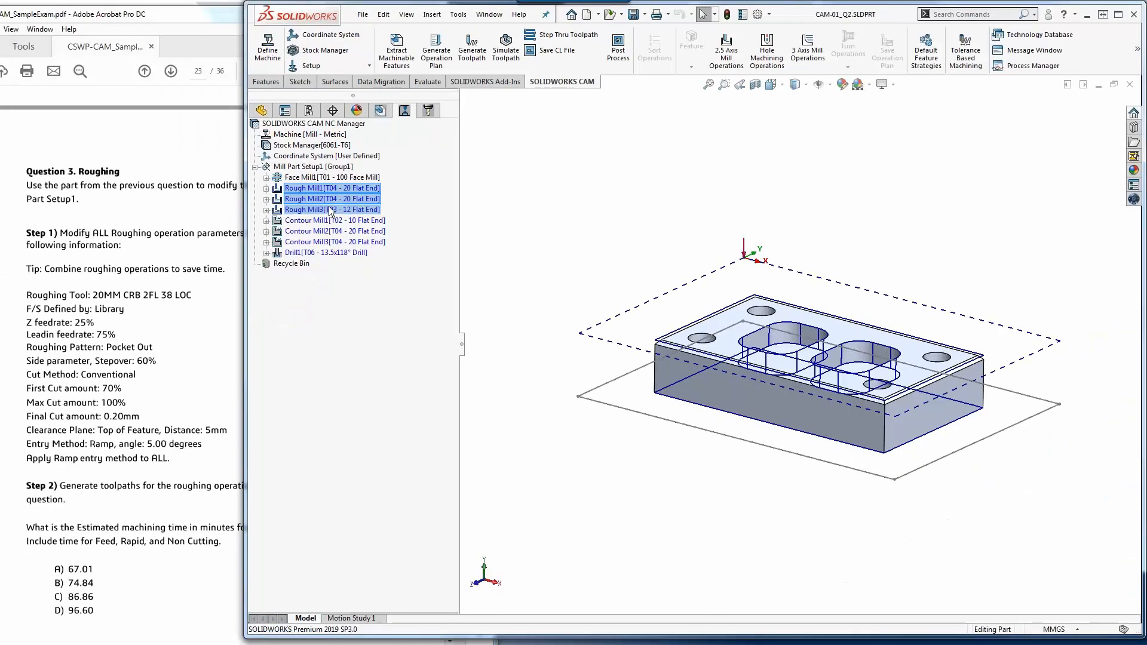
pyautogui.rightClick(328, 206)
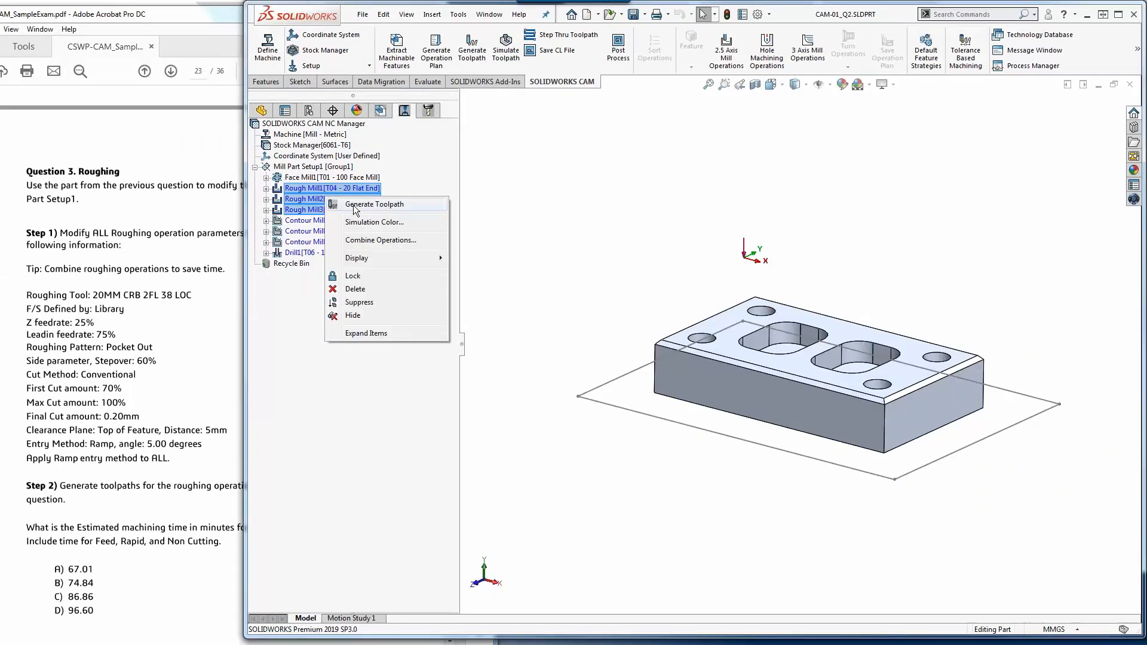
pyautogui.click(427, 239)
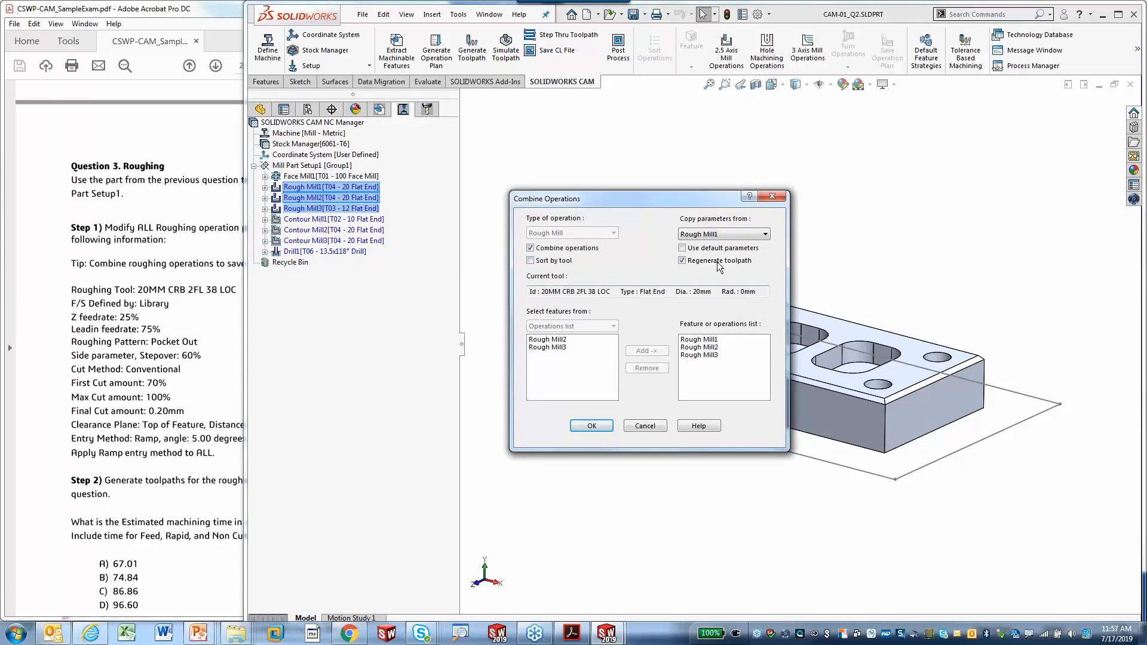
pyautogui.click(607, 428)
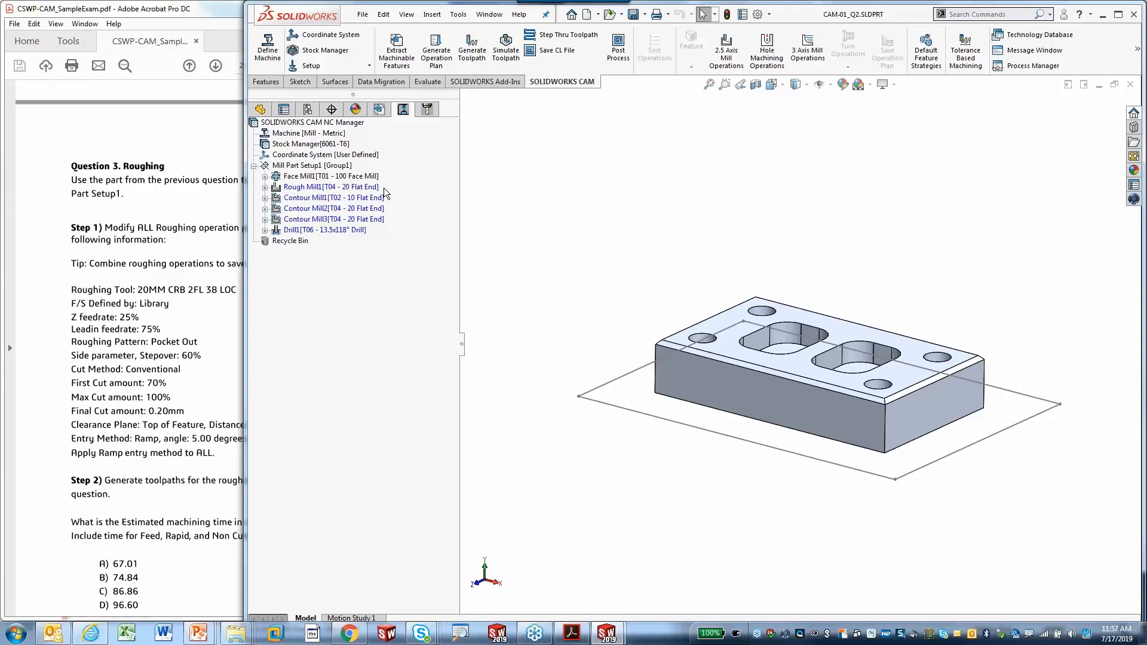
# - Inspect the open pocket and the rectangular pocket group contained in the combined Rough Mill1 operation
pyautogui.click(368, 179)
pyautogui.click(355, 189)
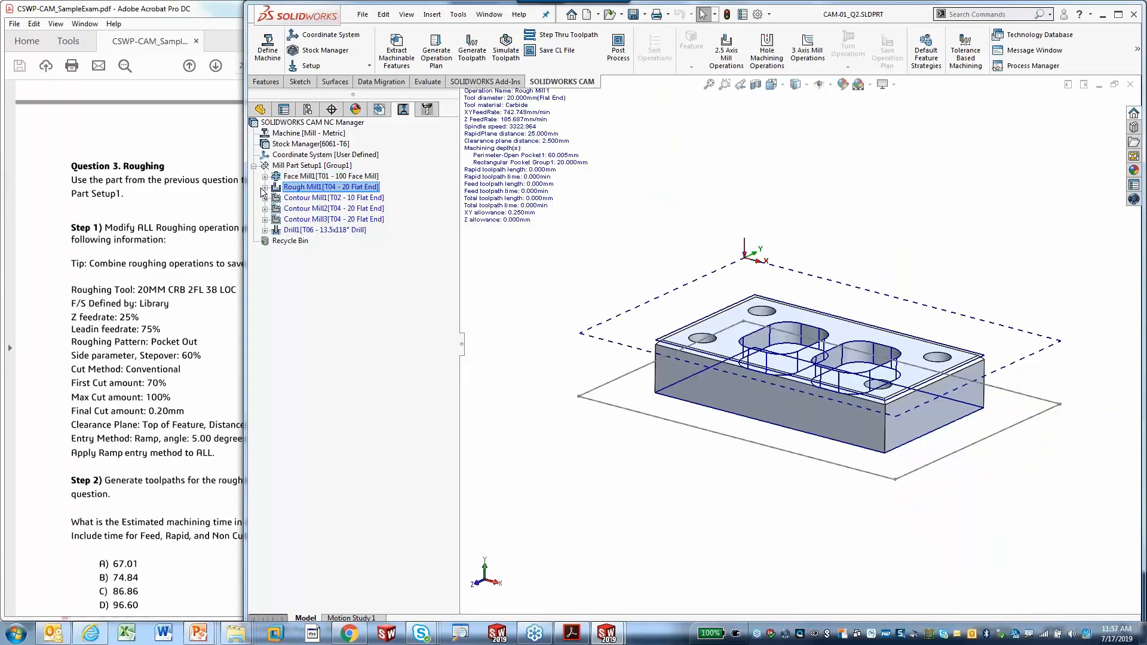
pyautogui.click(265, 188)
pyautogui.click(353, 199)
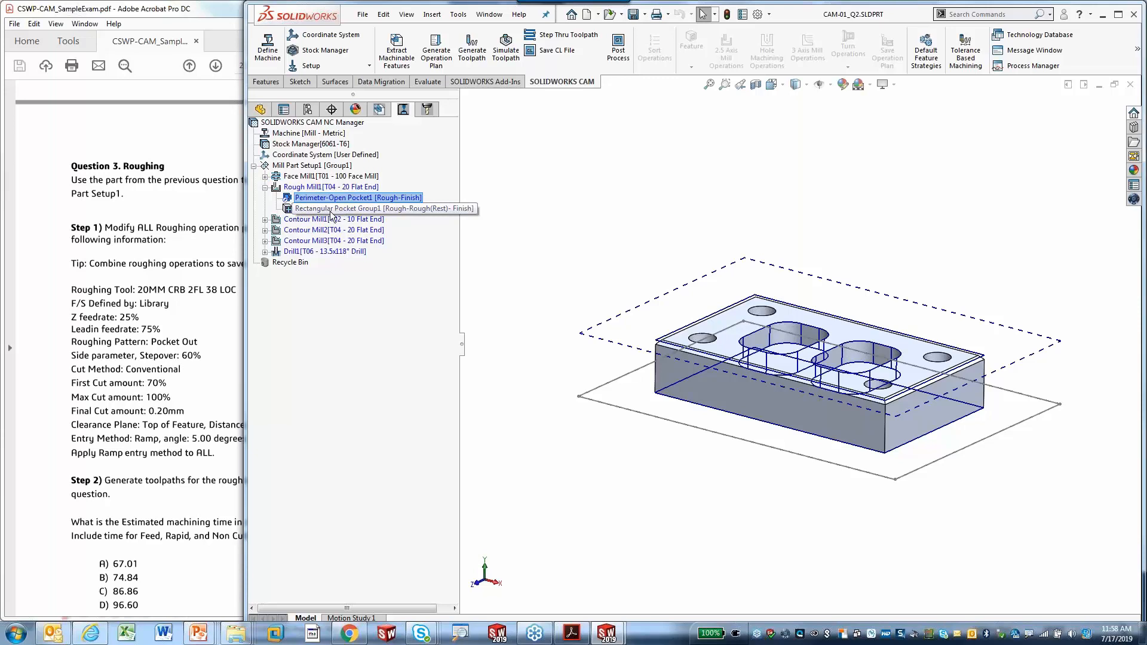
pyautogui.click(344, 208)
pyautogui.click(299, 187)
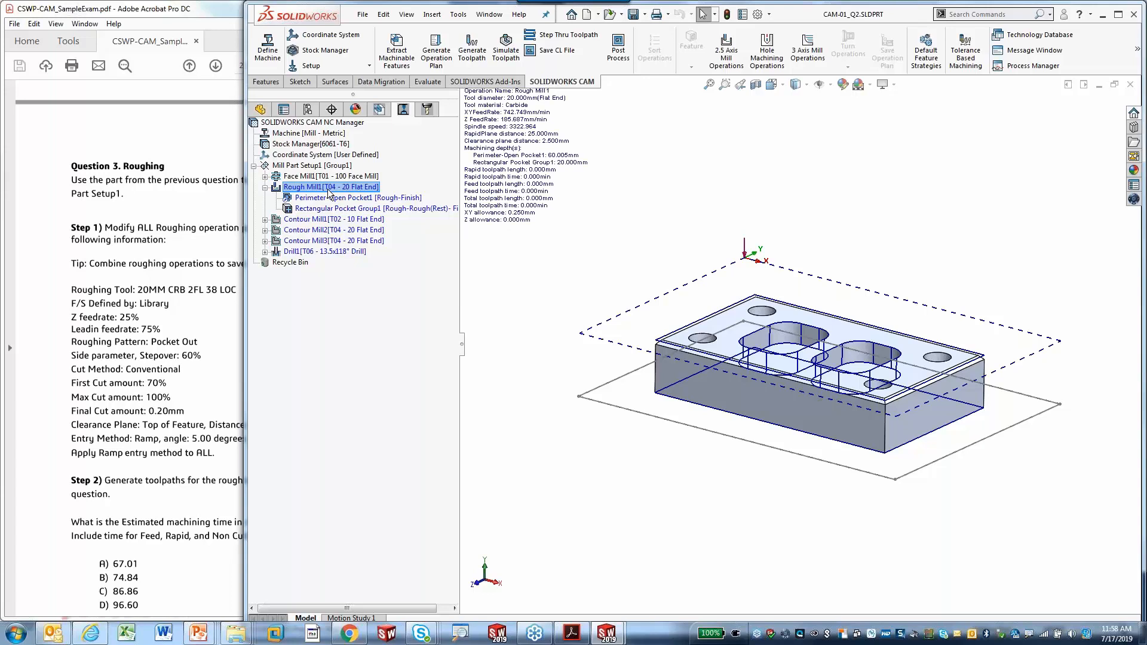
pyautogui.click(265, 187)
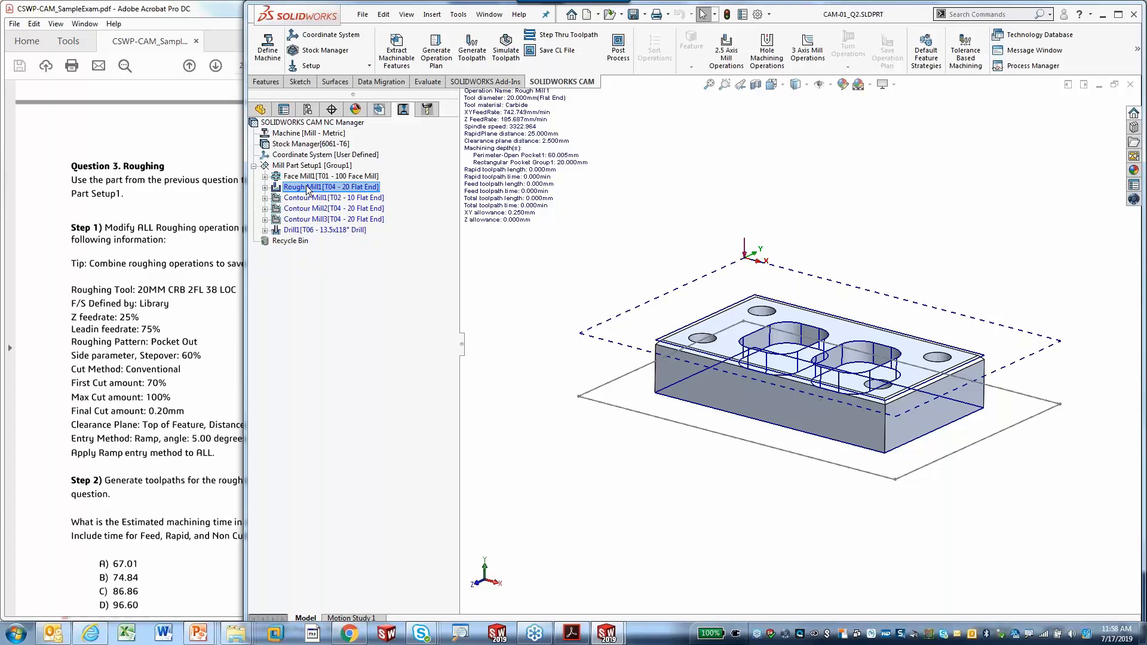
# - Open Rough Mill1's operation parameters and check its tool against the required 20MM CRB 2FL 38 LOC
pyautogui.click(309, 188)
pyautogui.press('Escape')
pyautogui.rightClick(334, 189)
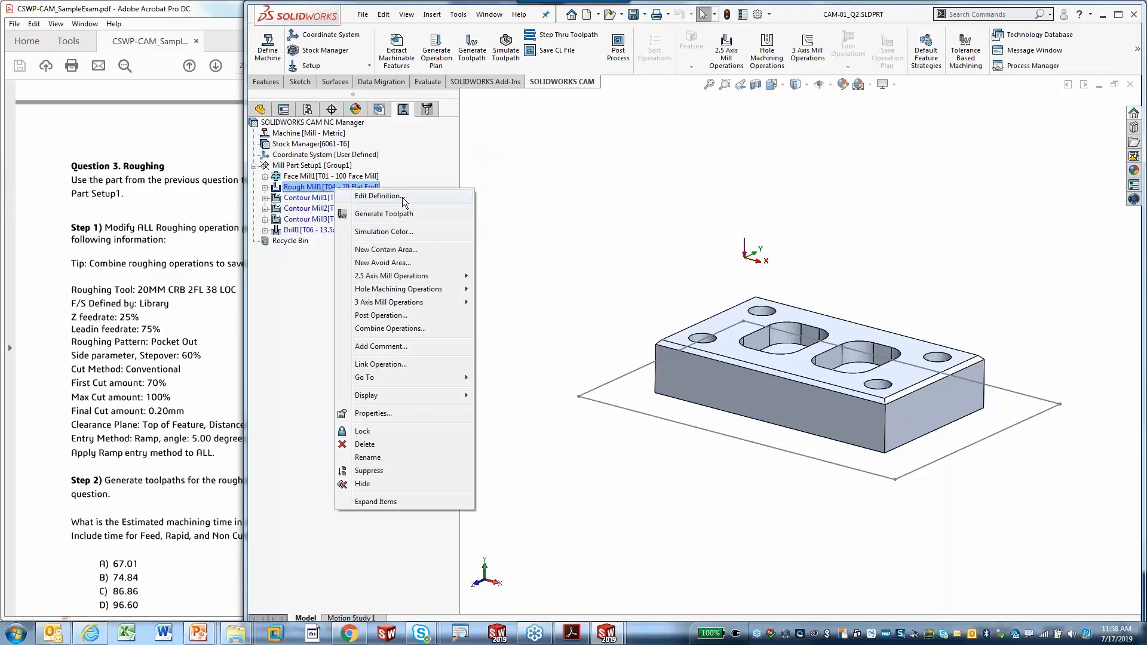
pyautogui.click(403, 197)
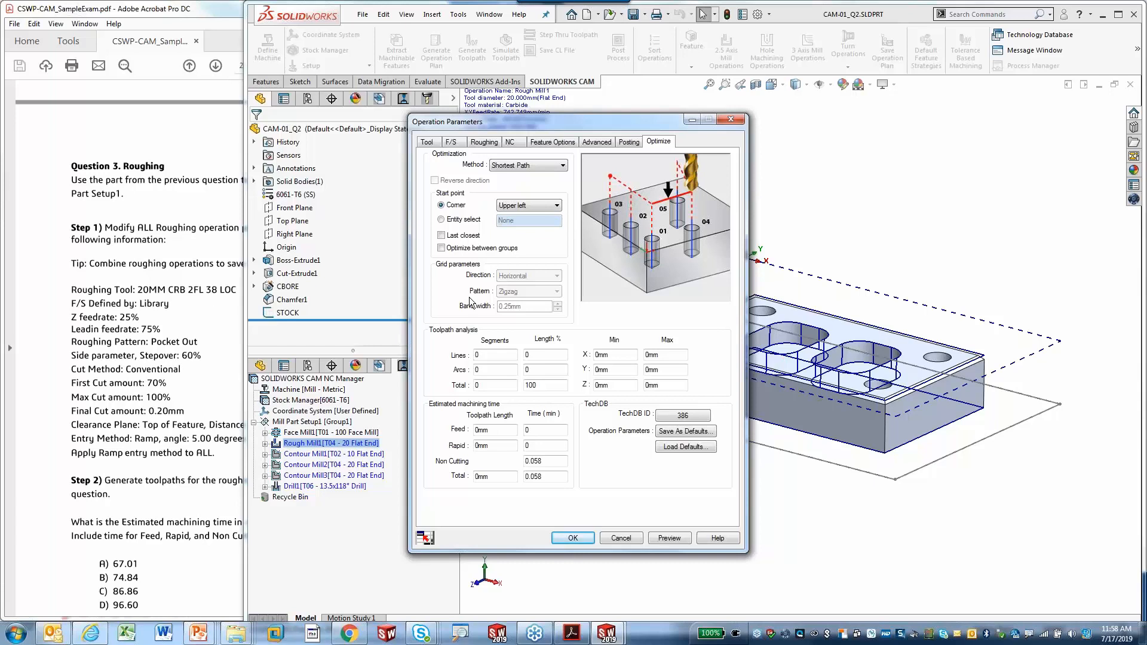
pyautogui.click(427, 142)
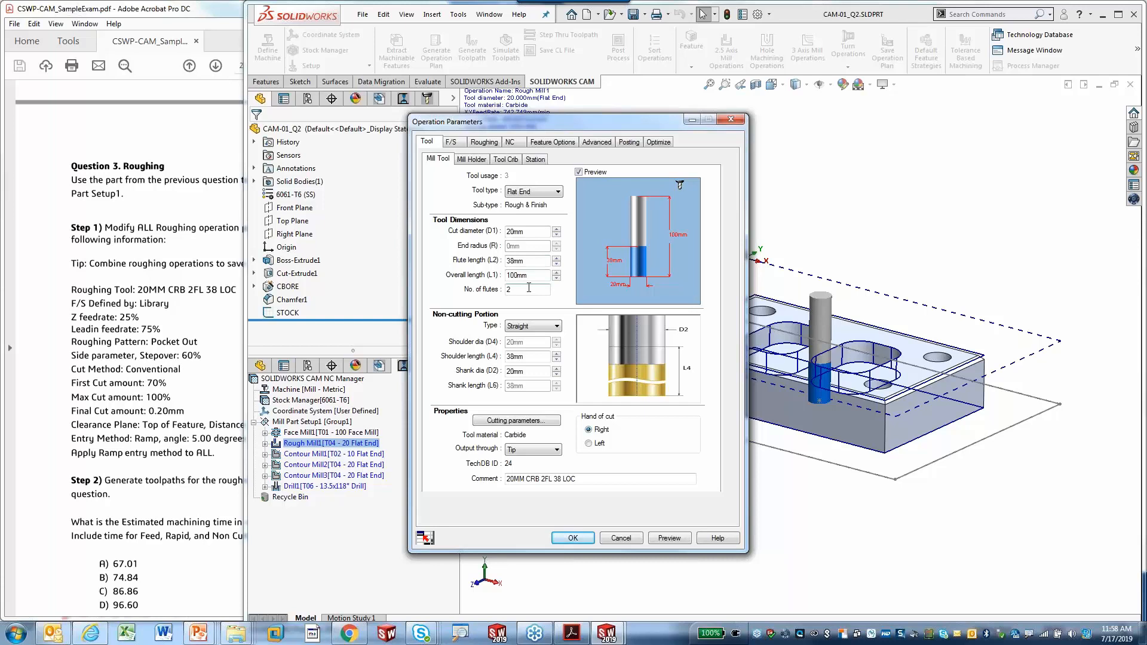
# - Set Rough Mill1's leadin feedrate to 75%, as the exam's Step 1 specifies
pyautogui.click(460, 145)
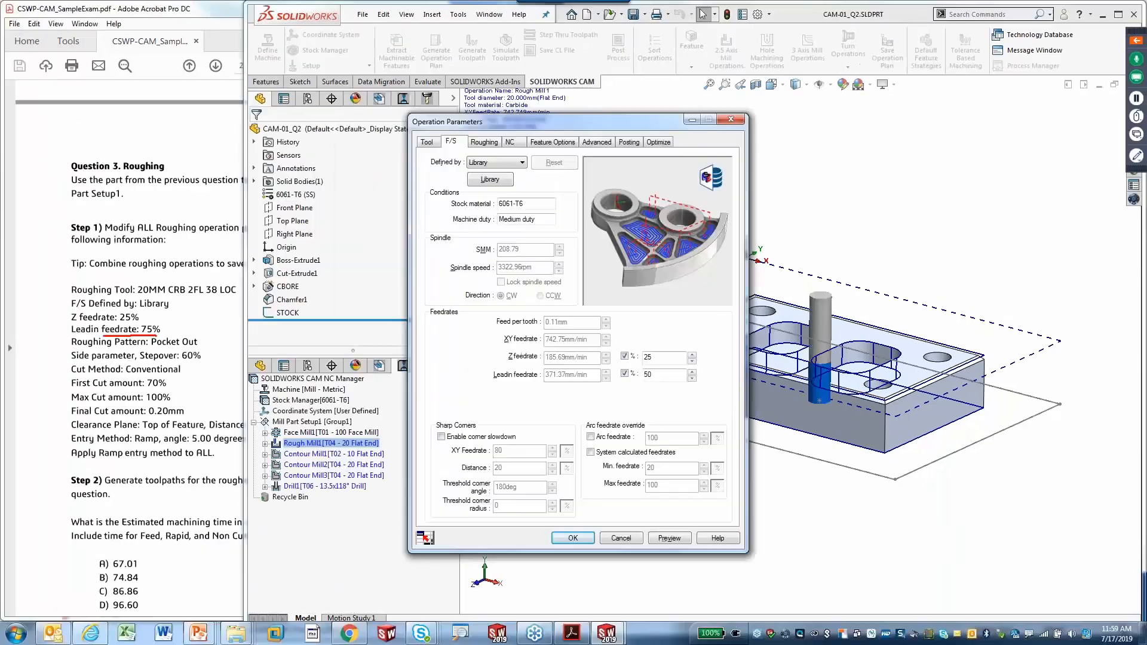
pyautogui.moveTo(64, 337); pyautogui.dragTo(156, 335)
pyautogui.moveTo(629, 369)
pyautogui.mouseDown()
pyautogui.moveTo(632, 382)
pyautogui.moveTo(660, 376)
pyautogui.mouseUp()
pyautogui.press('Escape')
pyautogui.moveTo(657, 375); pyautogui.dragTo(629, 375)
pyautogui.write('75')
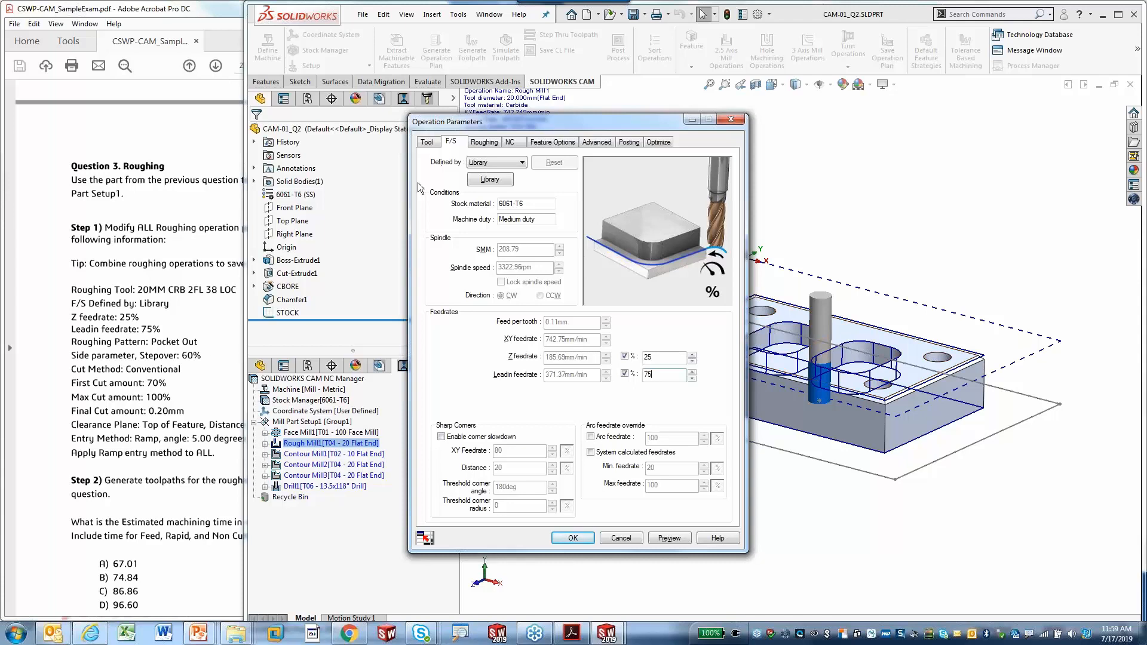
# - Check that Rough Mill1's pocketing pattern is Pocket Out and look over the other available patterns
pyautogui.click(481, 143)
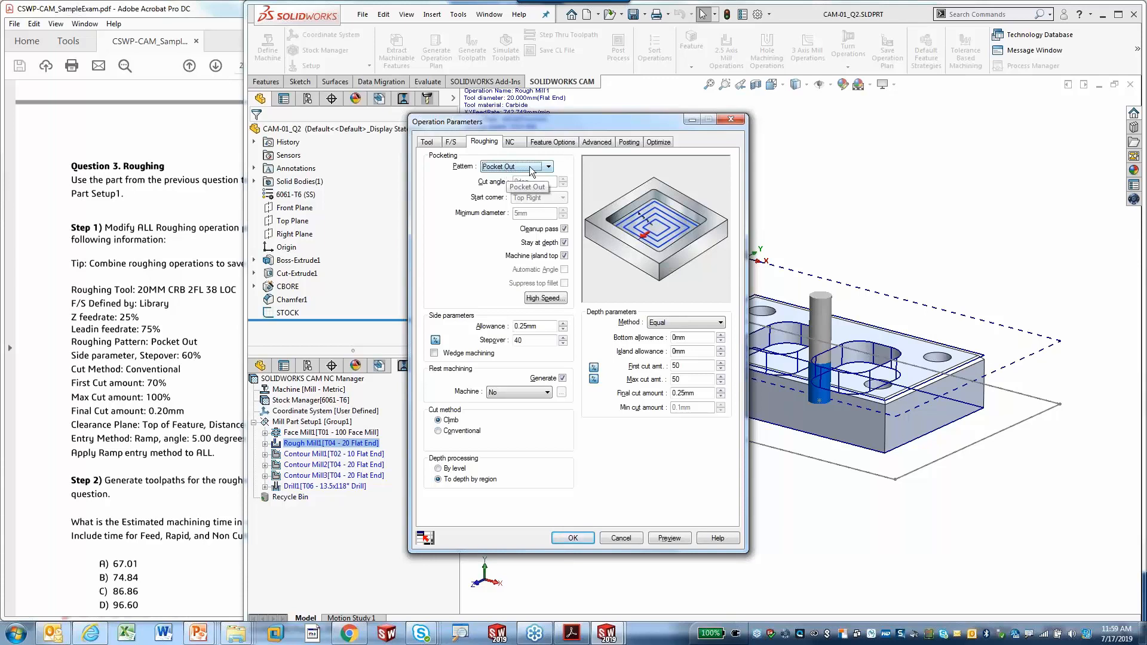
pyautogui.click(549, 167)
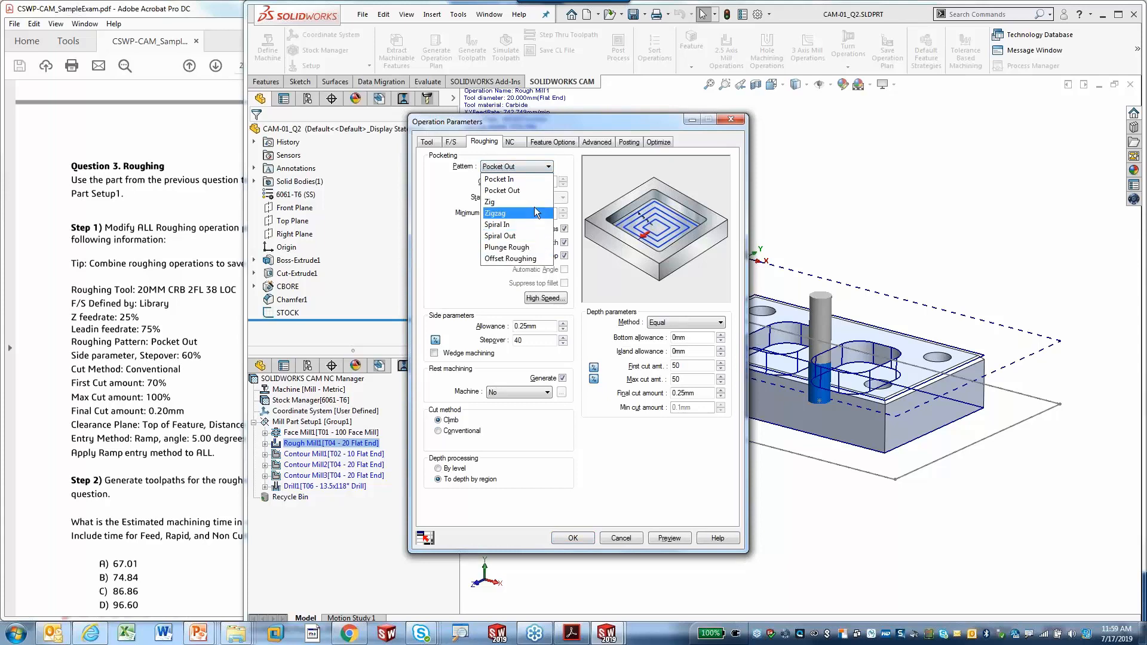
pyautogui.click(550, 167)
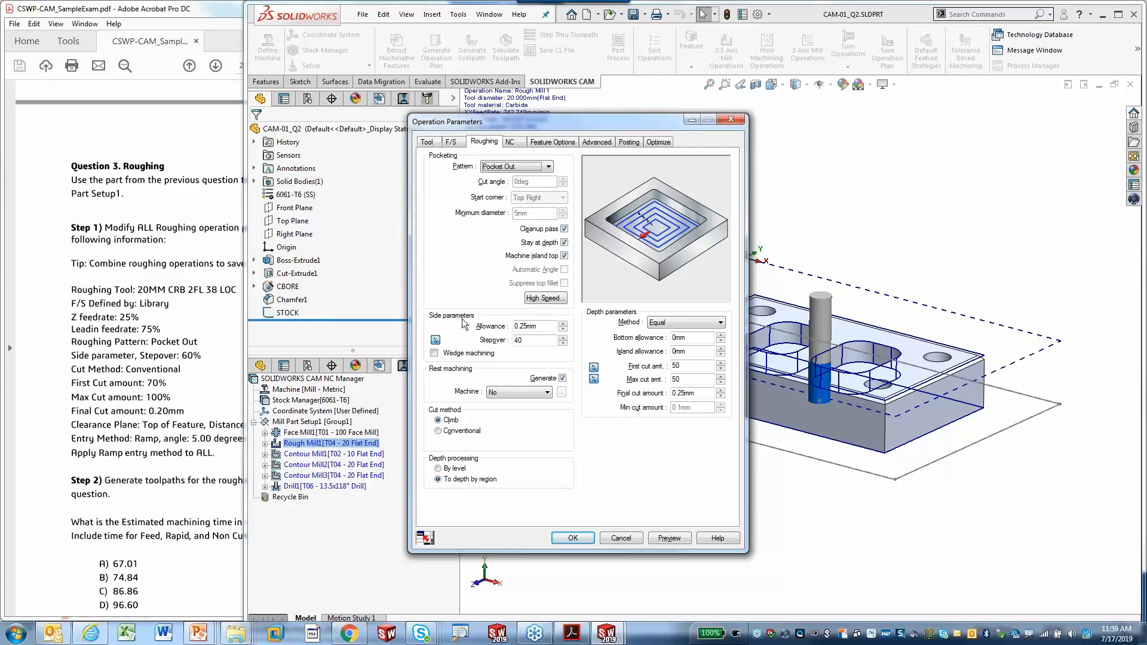
# - Set Rough Mill1's side-parameter stepover to 60% of the tool diameter
pyautogui.moveTo(465, 305)
pyautogui.mouseDown()
pyautogui.moveTo(421, 308)
pyautogui.moveTo(472, 324)
pyautogui.moveTo(465, 304)
pyautogui.mouseUp()
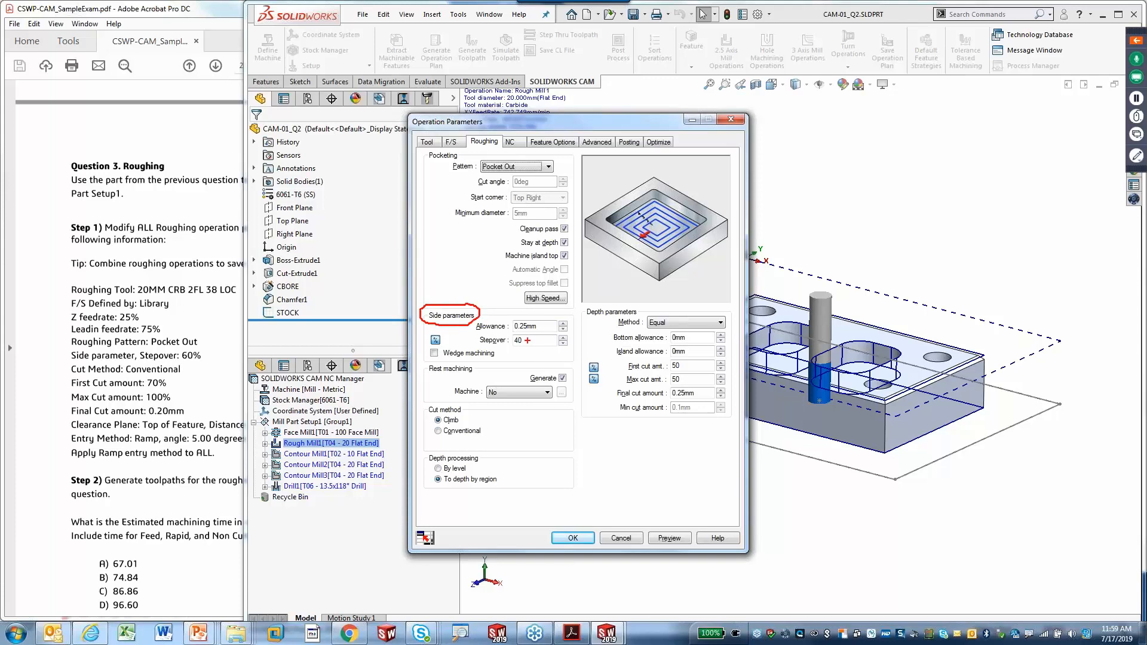
pyautogui.moveTo(526, 336); pyautogui.dragTo(509, 343)
pyautogui.press('Escape')
pyautogui.write('60')
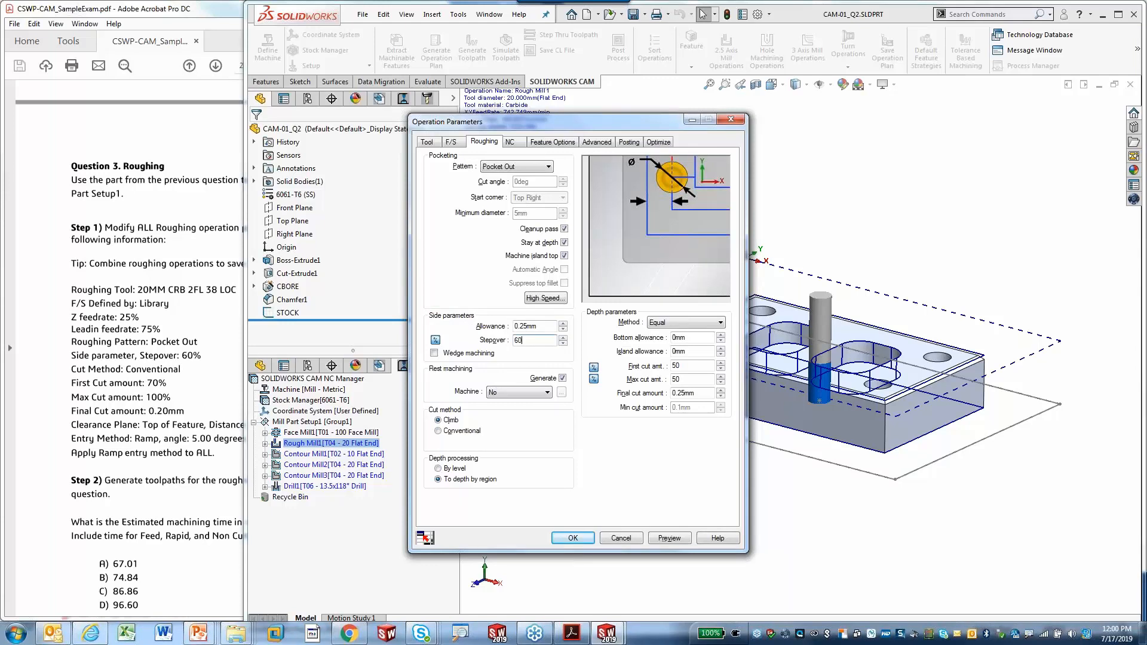
pyautogui.click(436, 340)
pyautogui.click(436, 340)
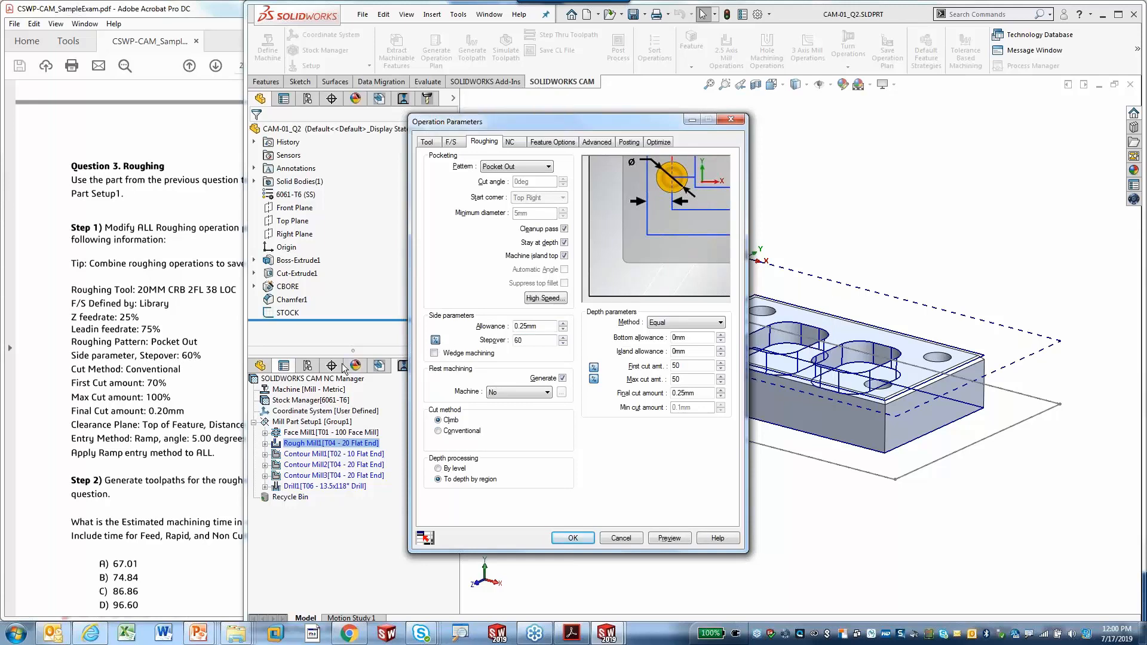
pyautogui.click(542, 340)
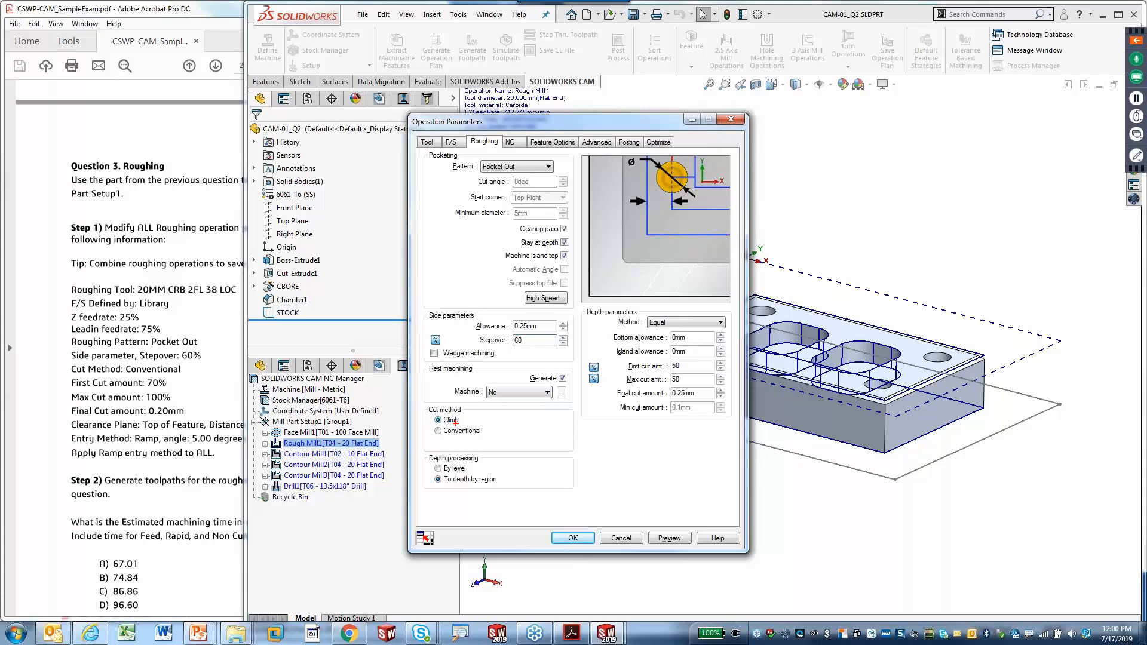
# - Change Rough Mill1's cut method to Conventional
pyautogui.moveTo(471, 421); pyautogui.dragTo(488, 419)
pyautogui.press('Escape')
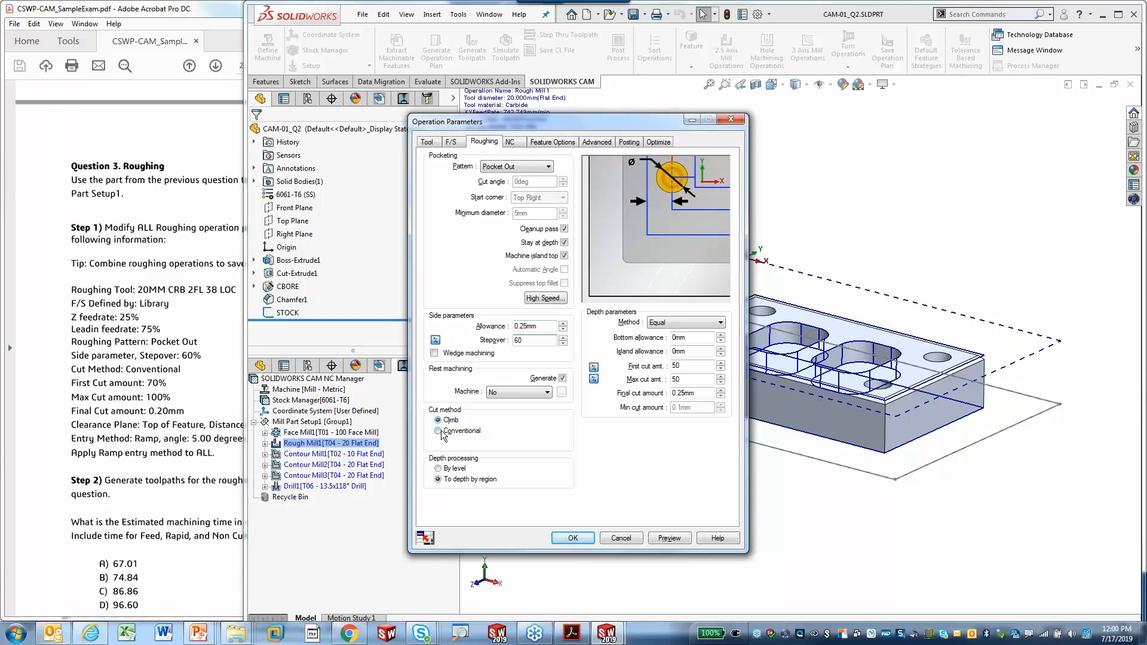
pyautogui.click(440, 431)
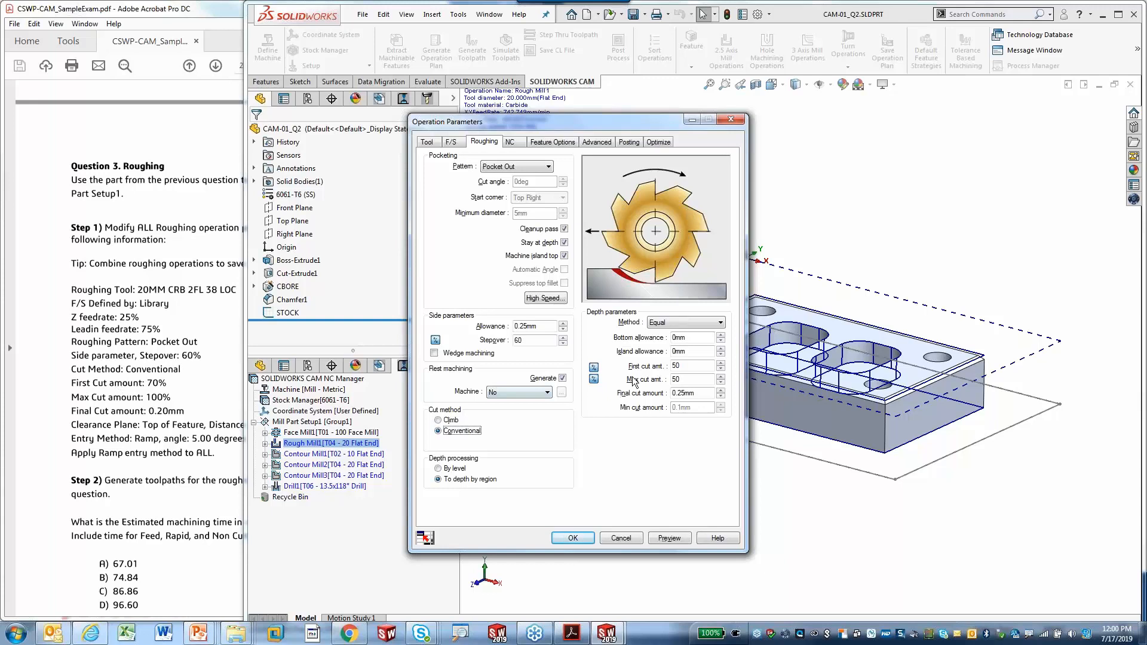
# - Set Rough Mill1's depth parameters: first cut amount 70%, max cut amount 100% and final cut amount 0.2 mm
pyautogui.click(690, 366)
pyautogui.doubleClick(689, 366)
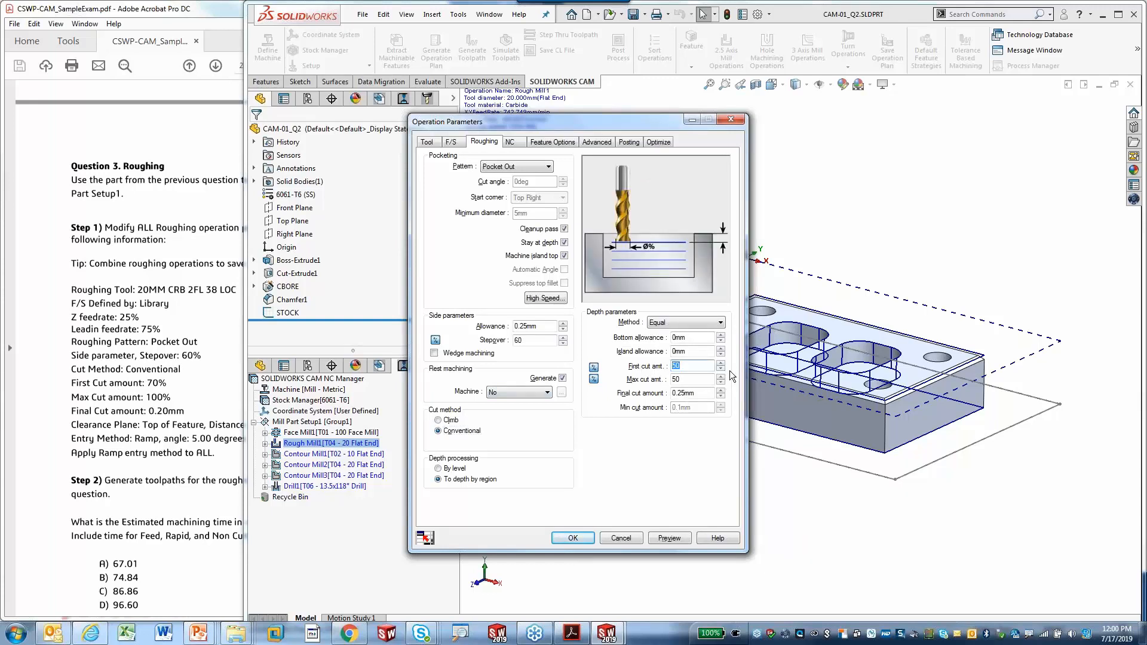
pyautogui.write('7')
pyautogui.click(692, 379)
pyautogui.doubleClick(691, 380)
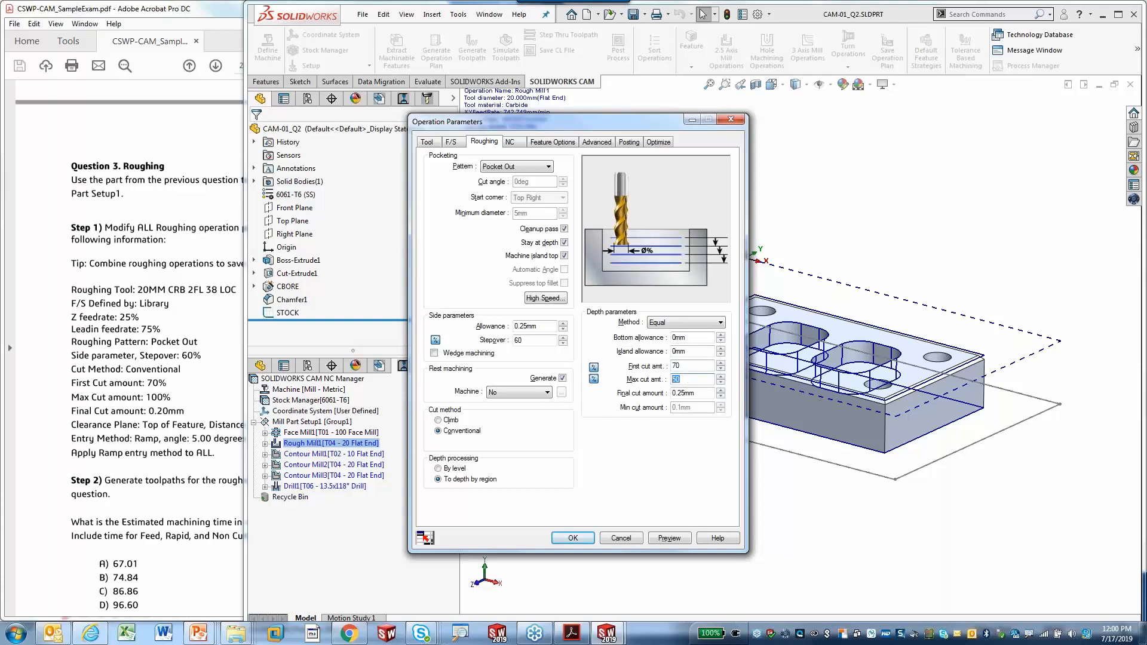
pyautogui.write('100')
pyautogui.doubleClick(708, 394)
pyautogui.write('0.2')
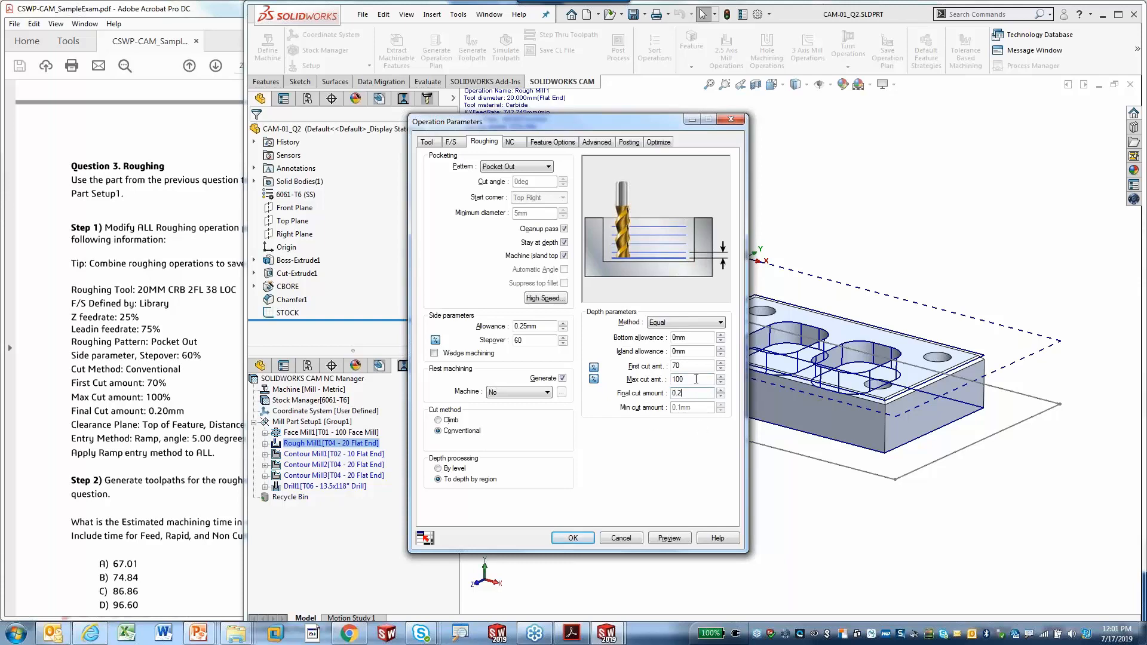
pyautogui.write('mm')
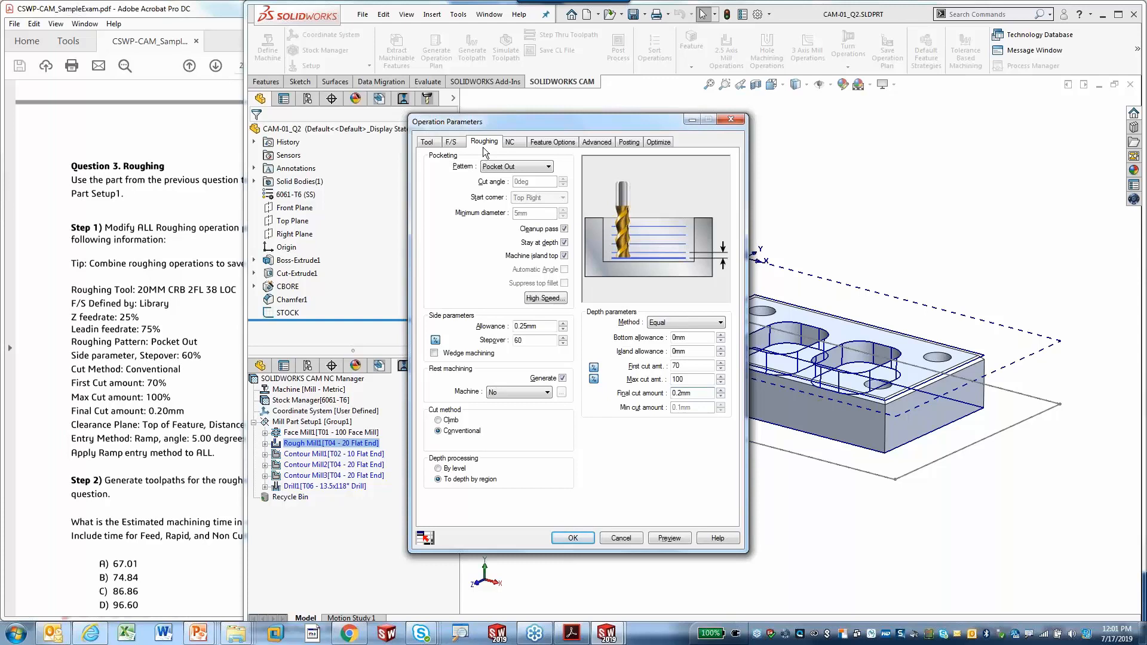
# - Set Rough Mill1's clearance plane distance to 5 mm from Top of Feature, checking the requirement in the exam PDF
pyautogui.click(516, 143)
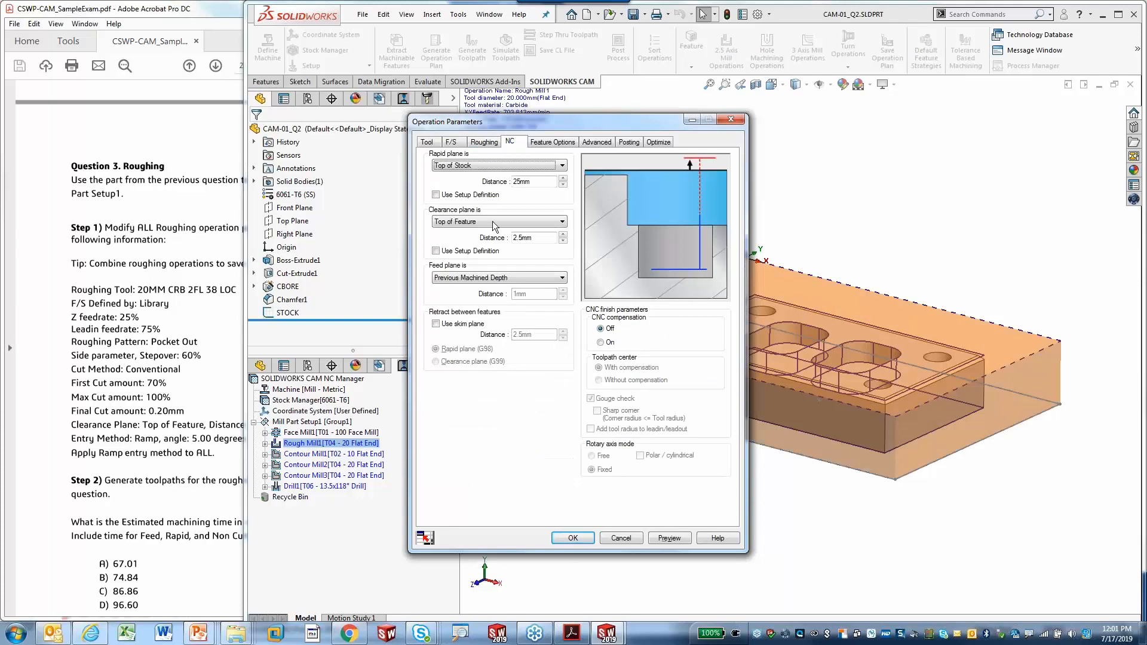
pyautogui.click(182, 13)
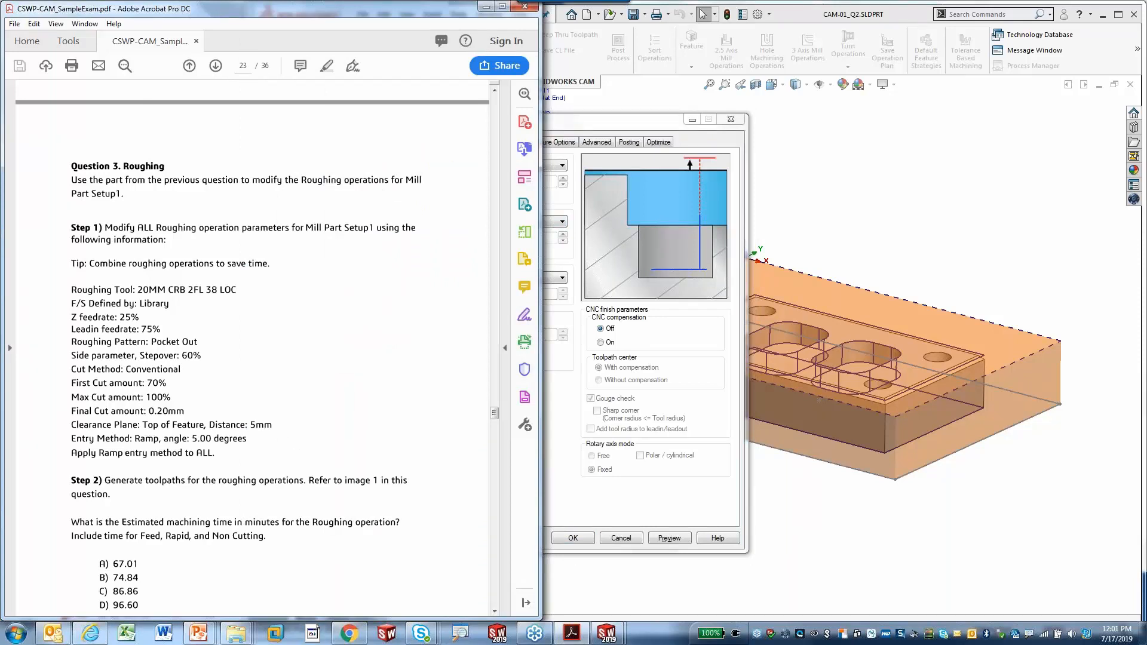
pyautogui.click(620, 117)
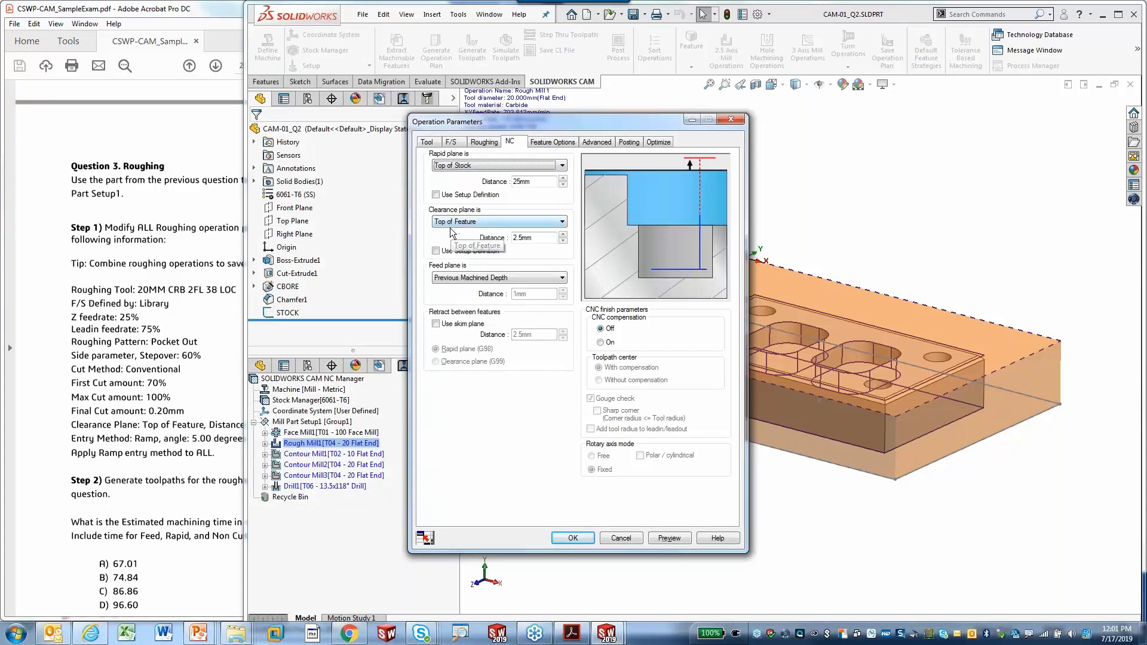
pyautogui.doubleClick(531, 239)
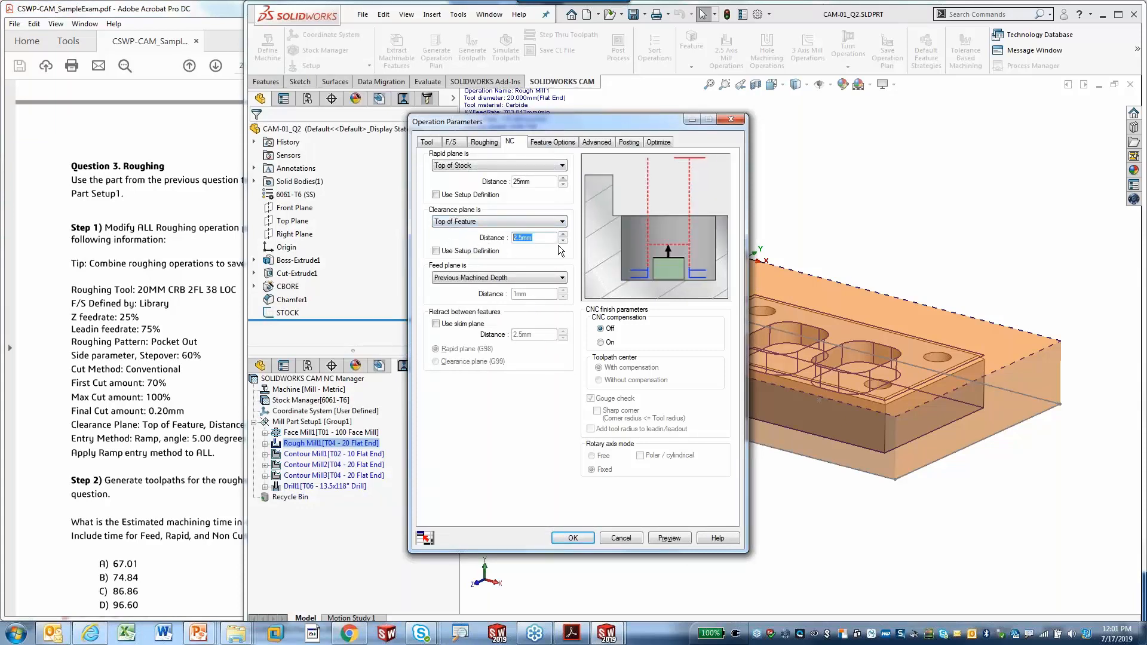
pyautogui.write('5')
pyautogui.click(546, 182)
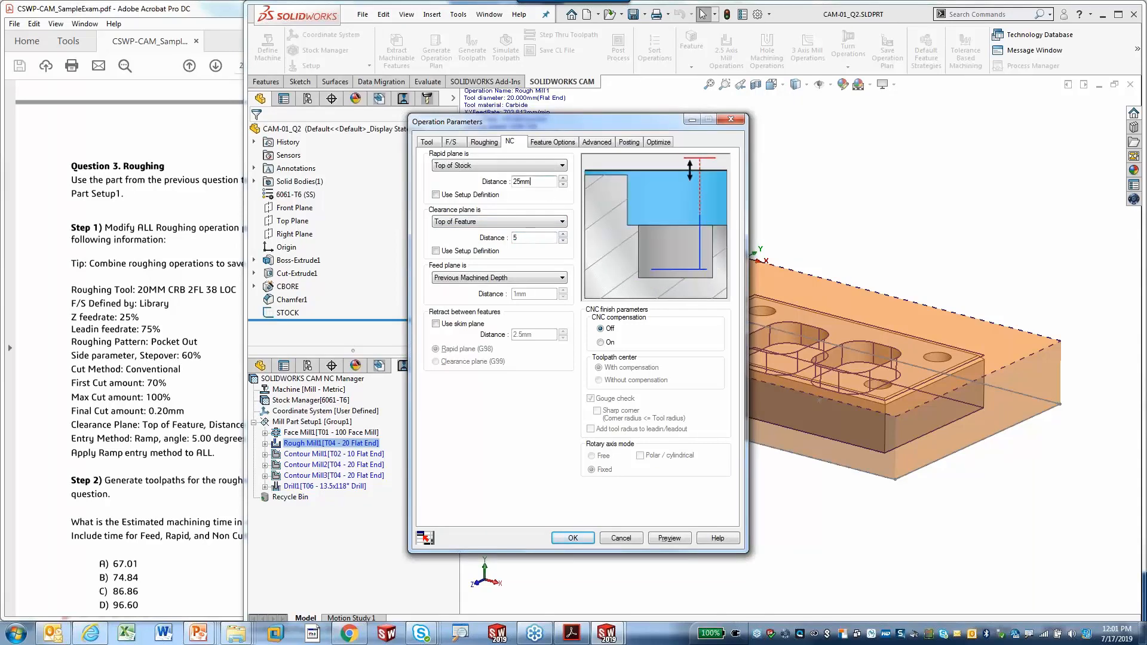
pyautogui.click(537, 238)
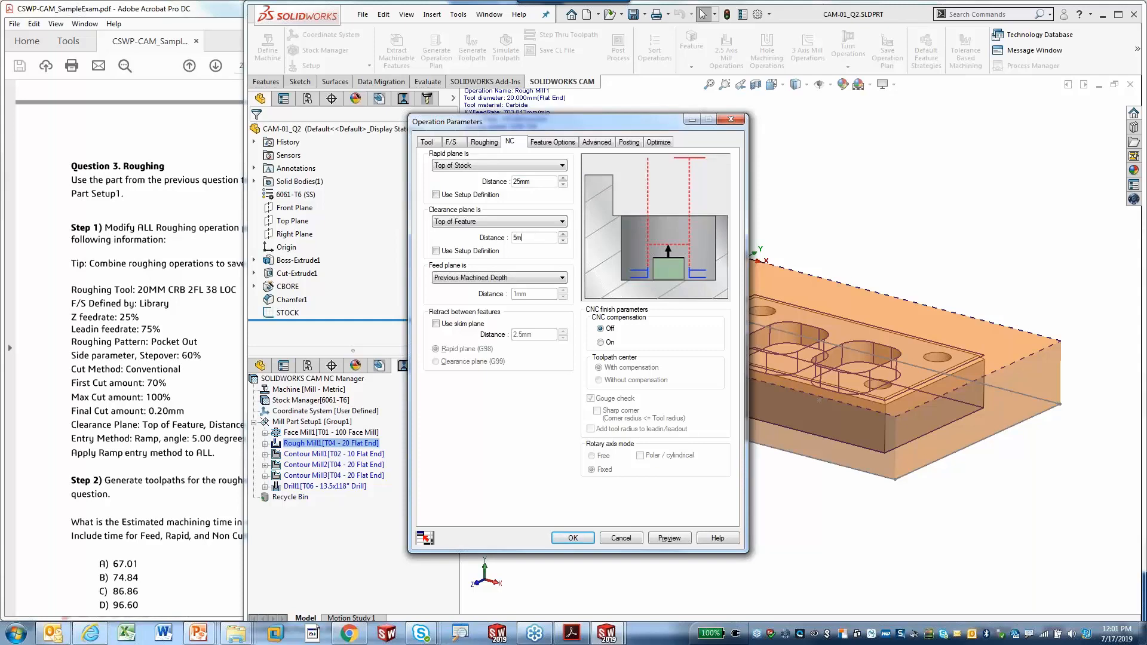
pyautogui.hotkey('shift', 'Tab')
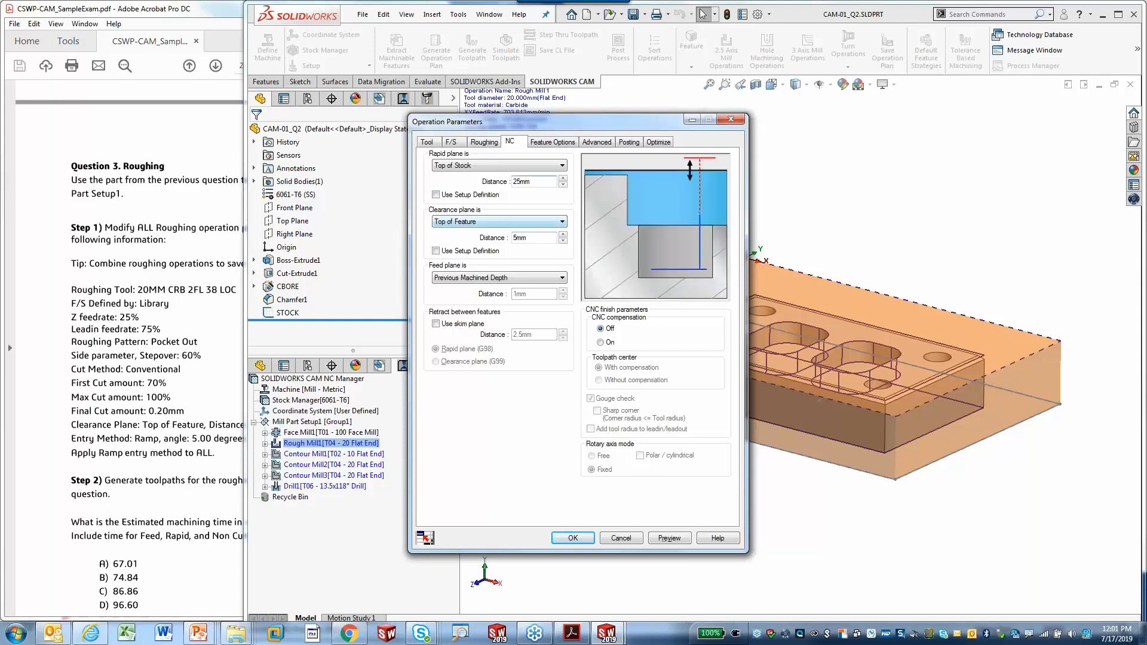
pyautogui.click(202, 433)
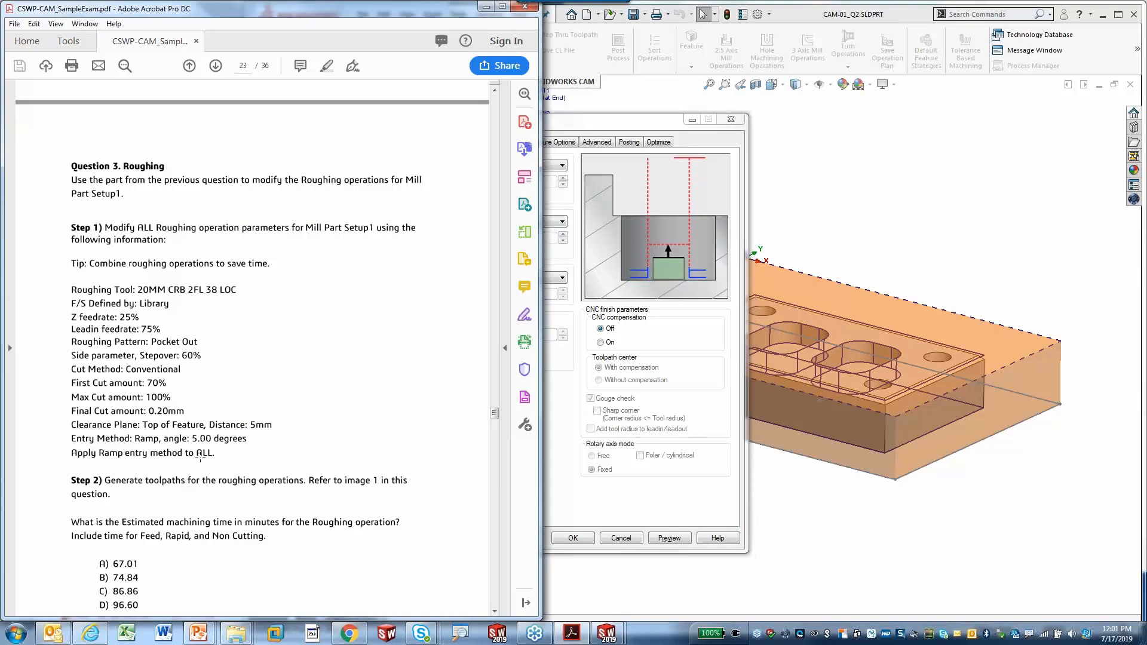
pyautogui.click(647, 123)
pyautogui.click(530, 238)
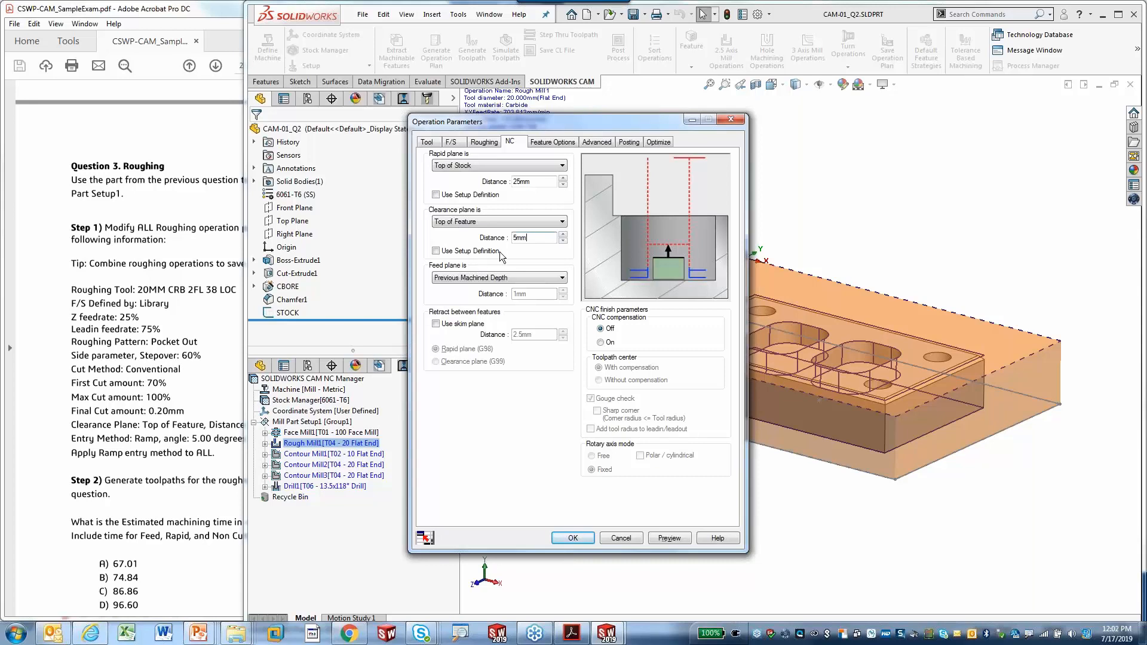
# - Set the entry method of Perimeter-Open Pocket1 to Ramp with a ramp angle of 5 degrees
pyautogui.click(552, 142)
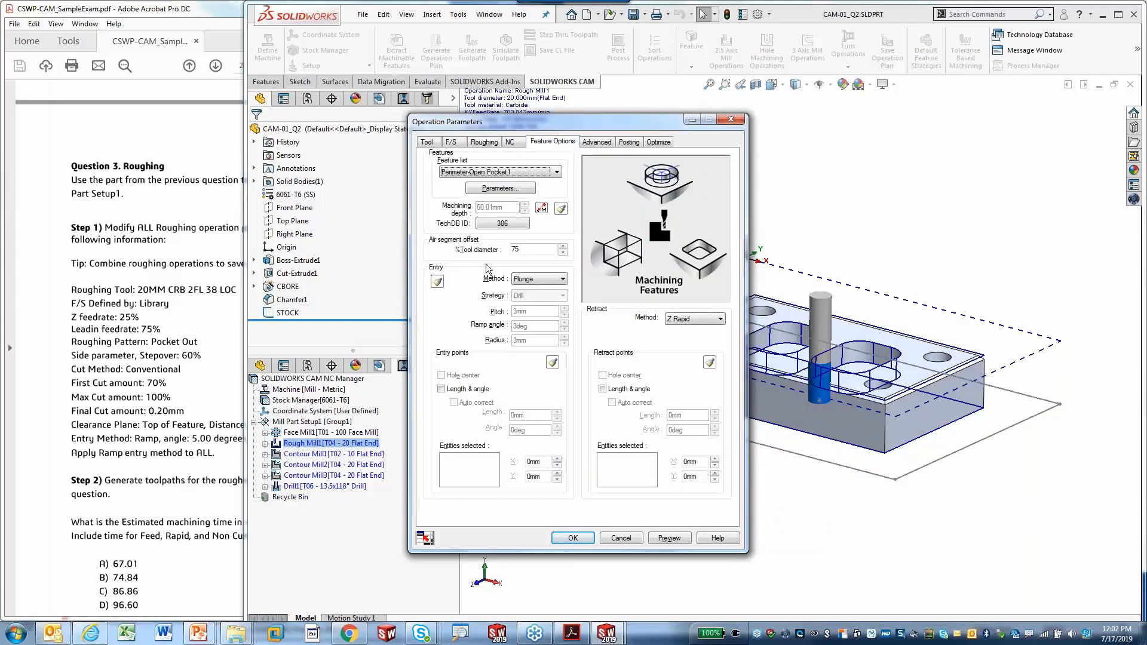
pyautogui.hotkey('ctrl', '1')
pyautogui.moveTo(443, 259)
pyautogui.mouseDown()
pyautogui.moveTo(421, 291)
pyautogui.moveTo(424, 330)
pyautogui.moveTo(532, 345)
pyautogui.moveTo(569, 313)
pyautogui.moveTo(481, 257)
pyautogui.moveTo(446, 257)
pyautogui.mouseUp()
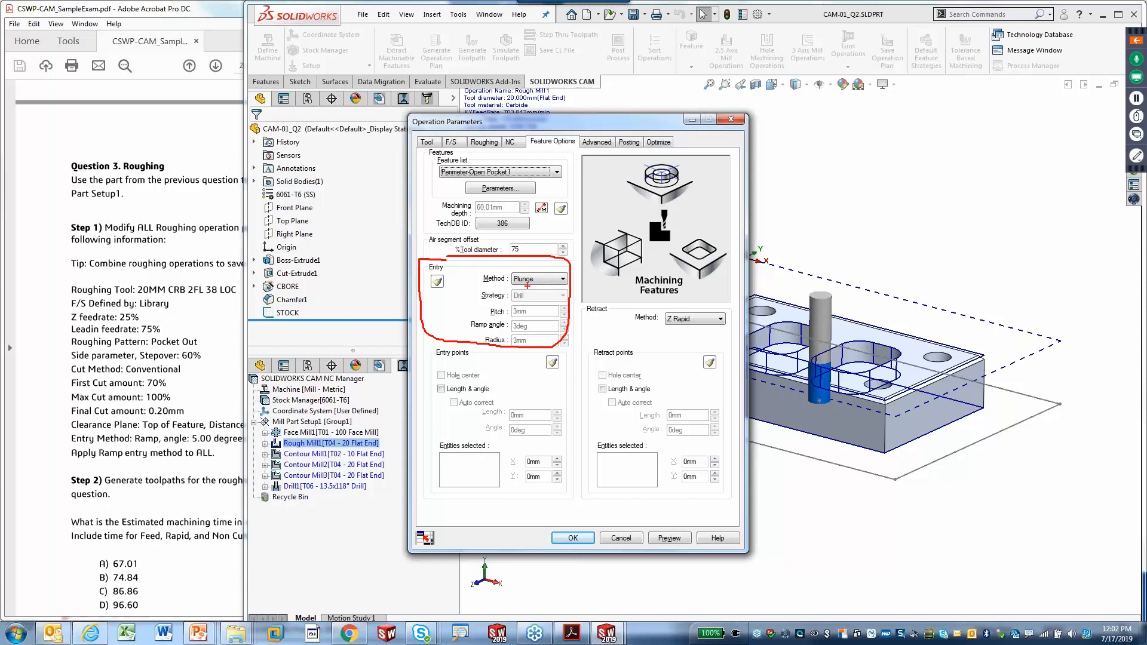
pyautogui.click(538, 279)
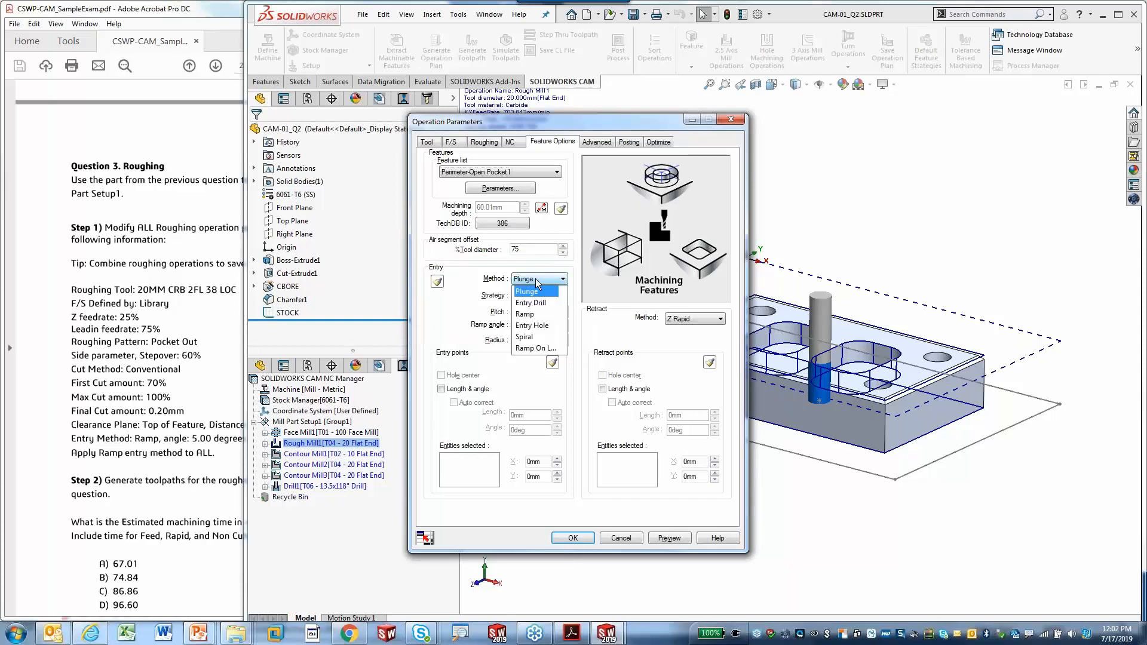
pyautogui.click(538, 314)
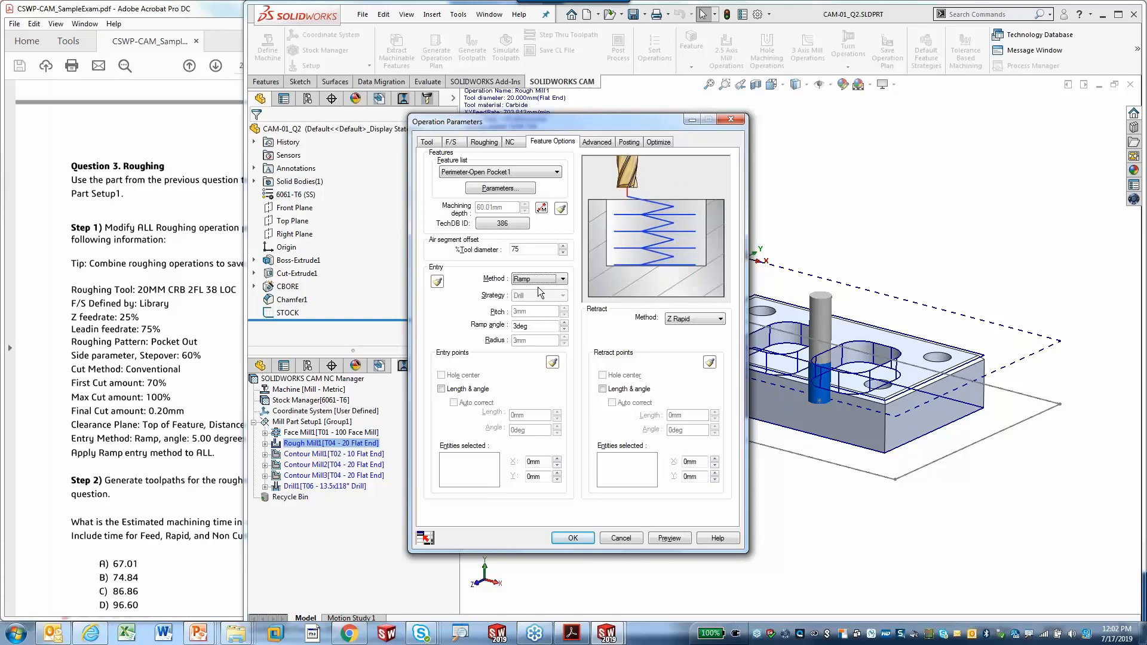
pyautogui.doubleClick(532, 326)
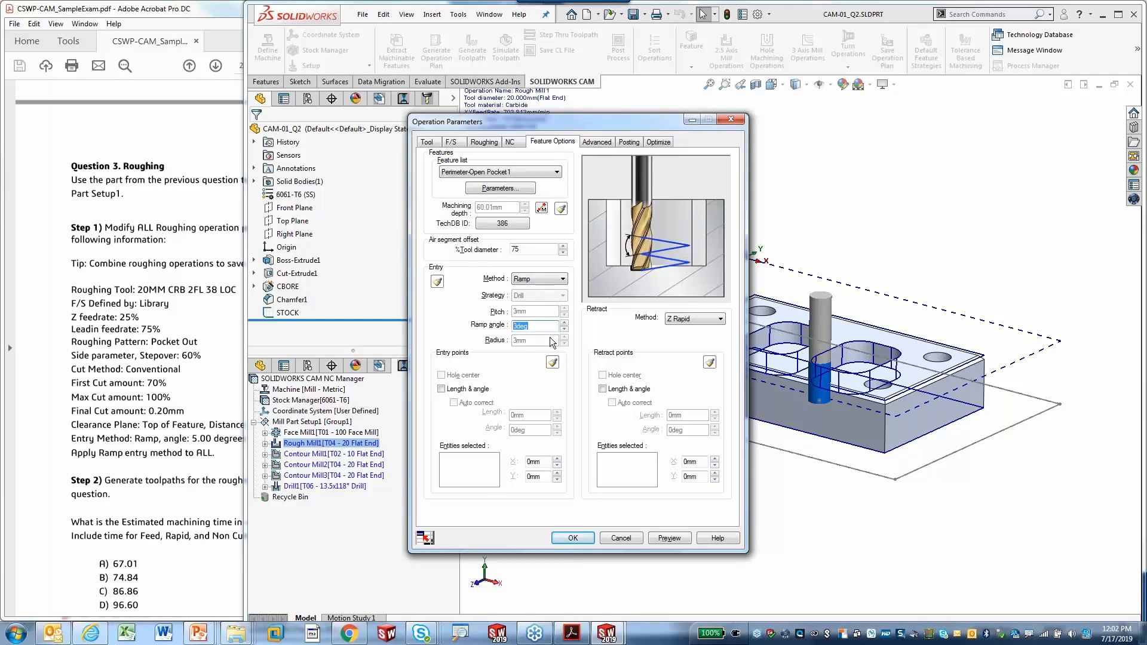
pyautogui.write('5')
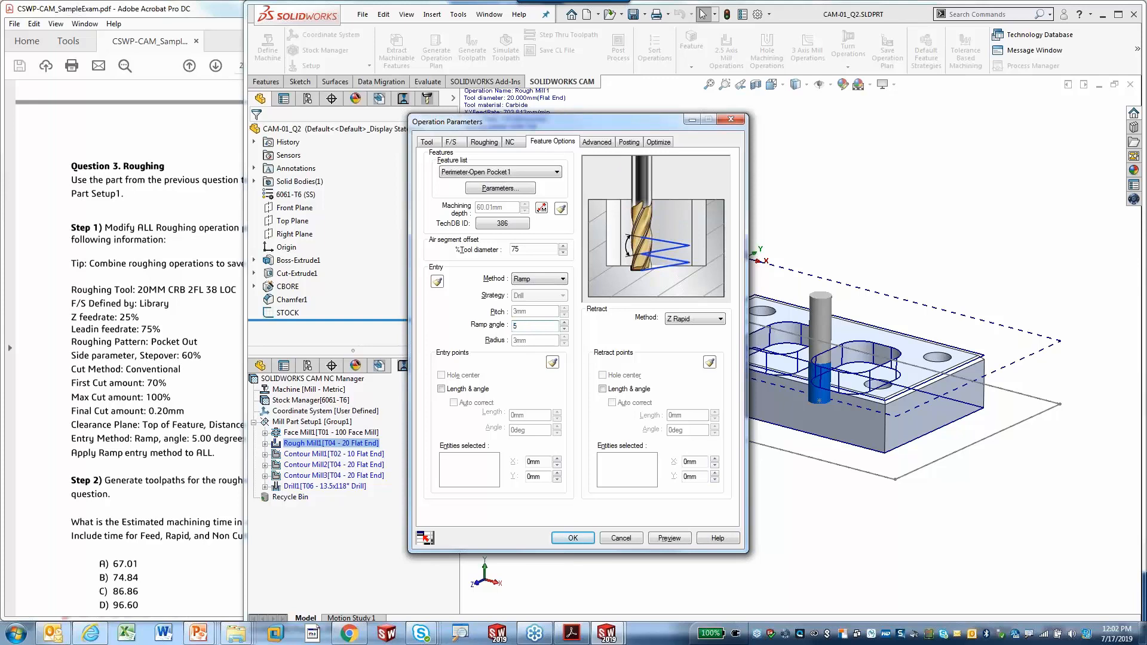
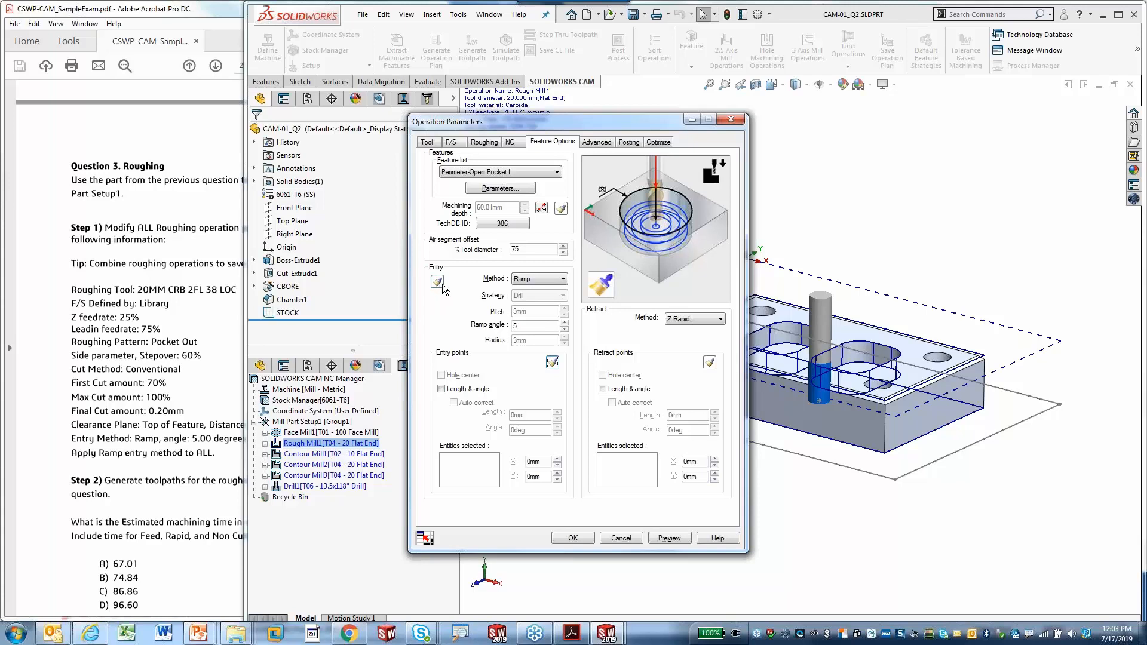
# - Apply the Ramp entry parameters to all features in Rough Mill1
pyautogui.click(441, 285)
pyautogui.click(437, 283)
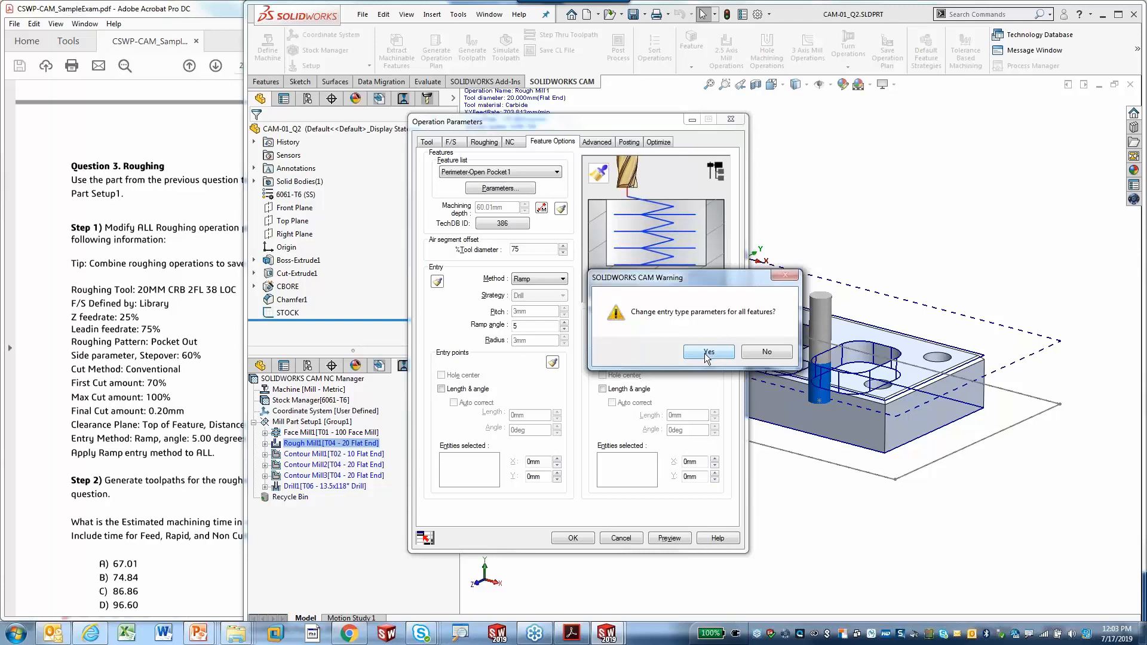
pyautogui.moveTo(690, 274); pyautogui.dragTo(617, 320)
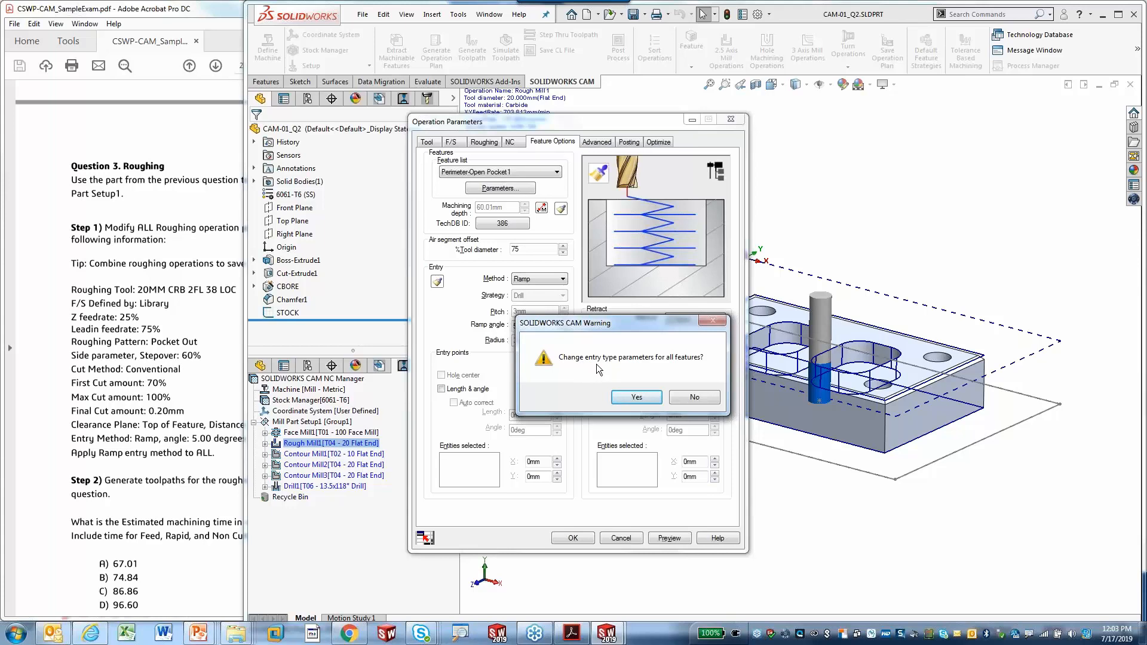
pyautogui.click(636, 398)
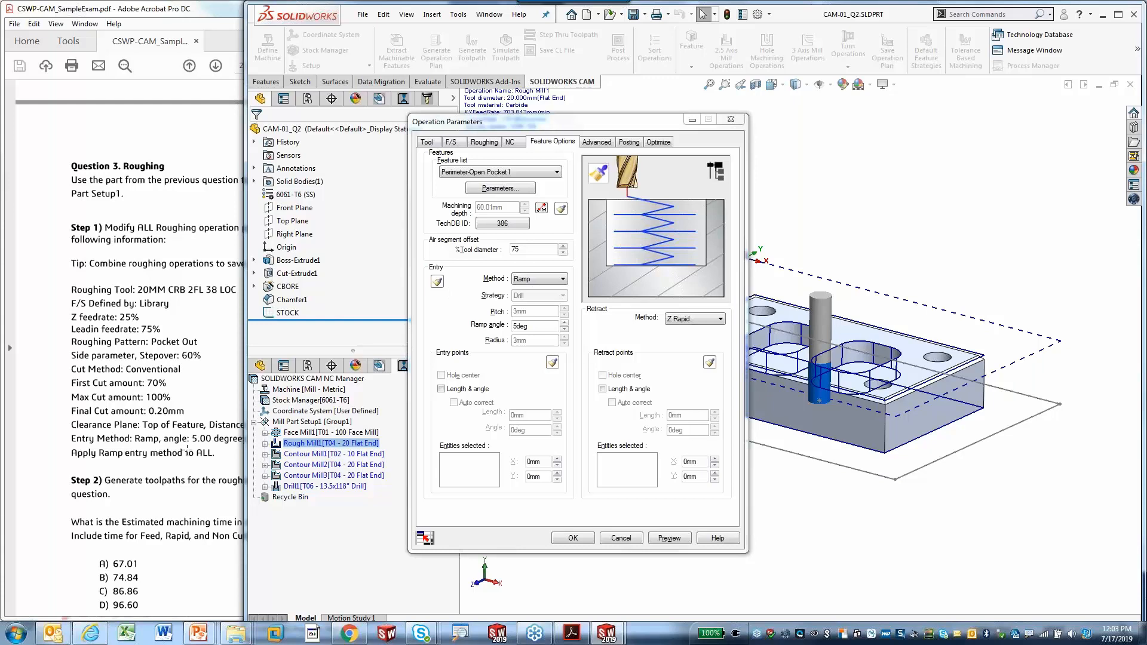
# - Check the settings against Step 1 in the exam PDF and accept Rough Mill1's operation parameters
pyautogui.click(115, 465)
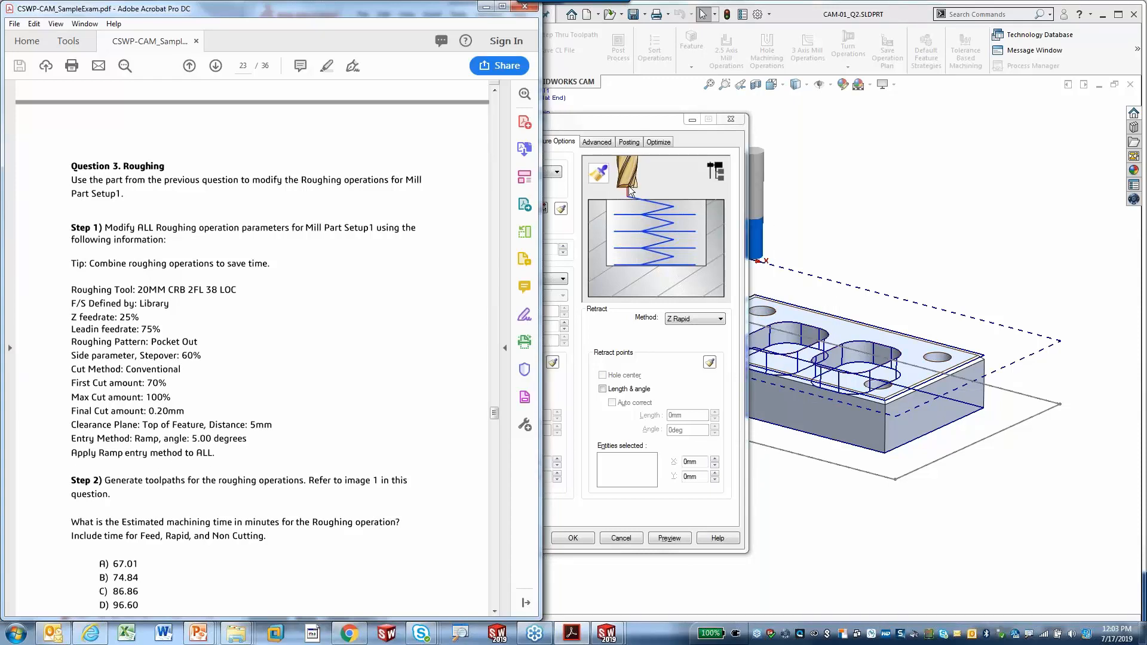
pyautogui.click(644, 127)
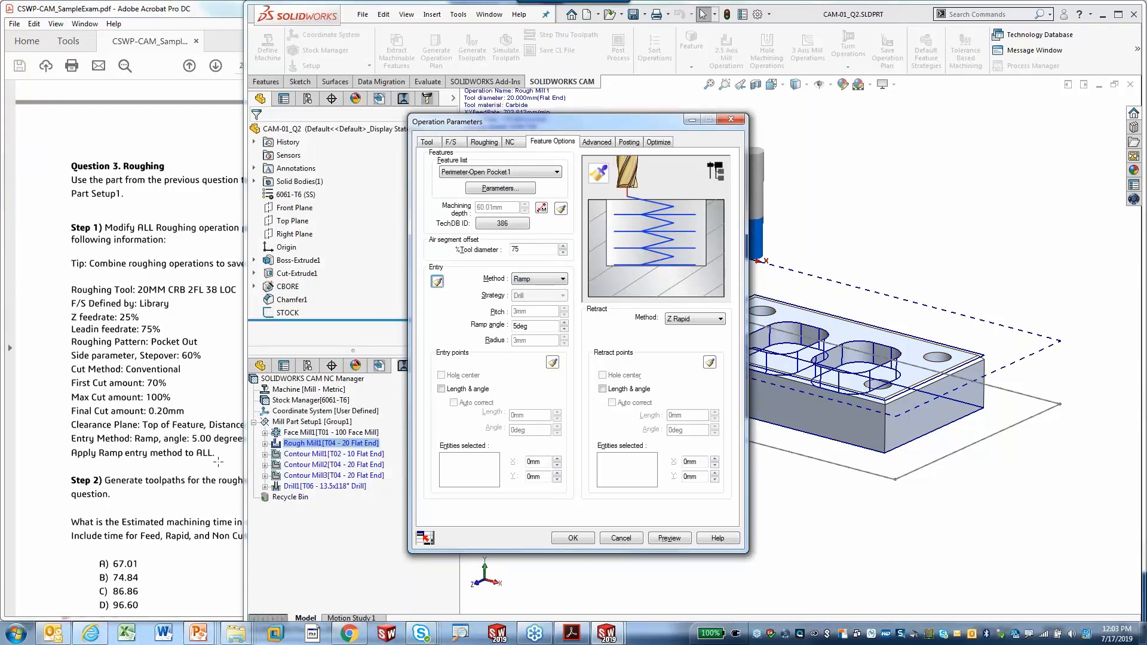
pyautogui.tripleClick(169, 482)
pyautogui.click(192, 503)
pyautogui.click(636, 127)
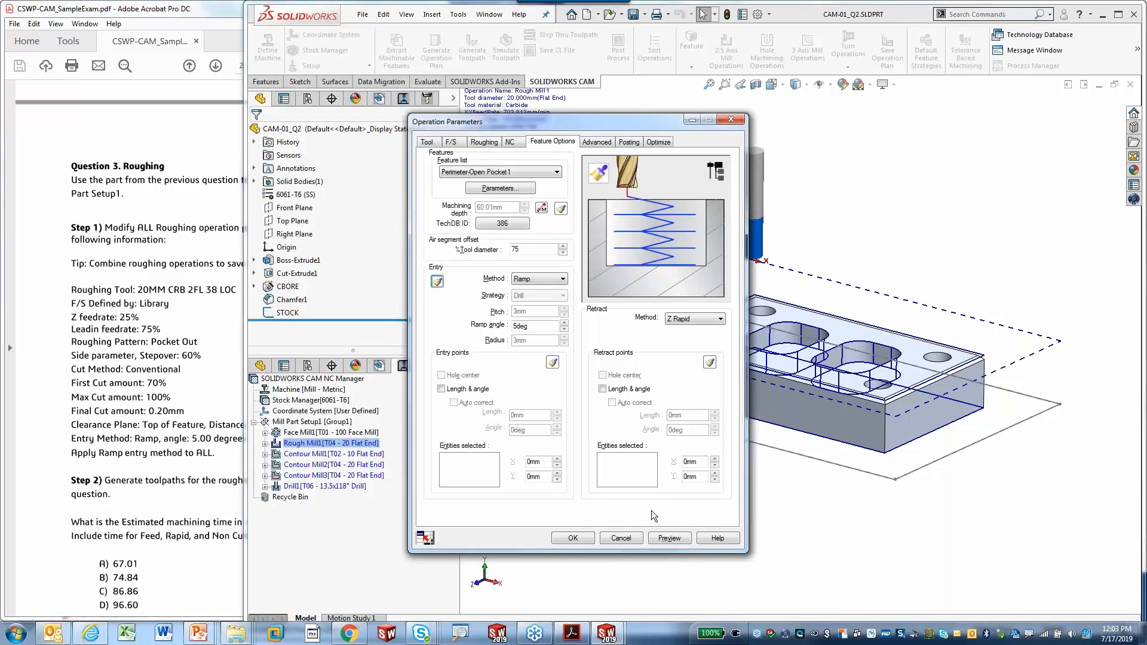
pyautogui.click(572, 539)
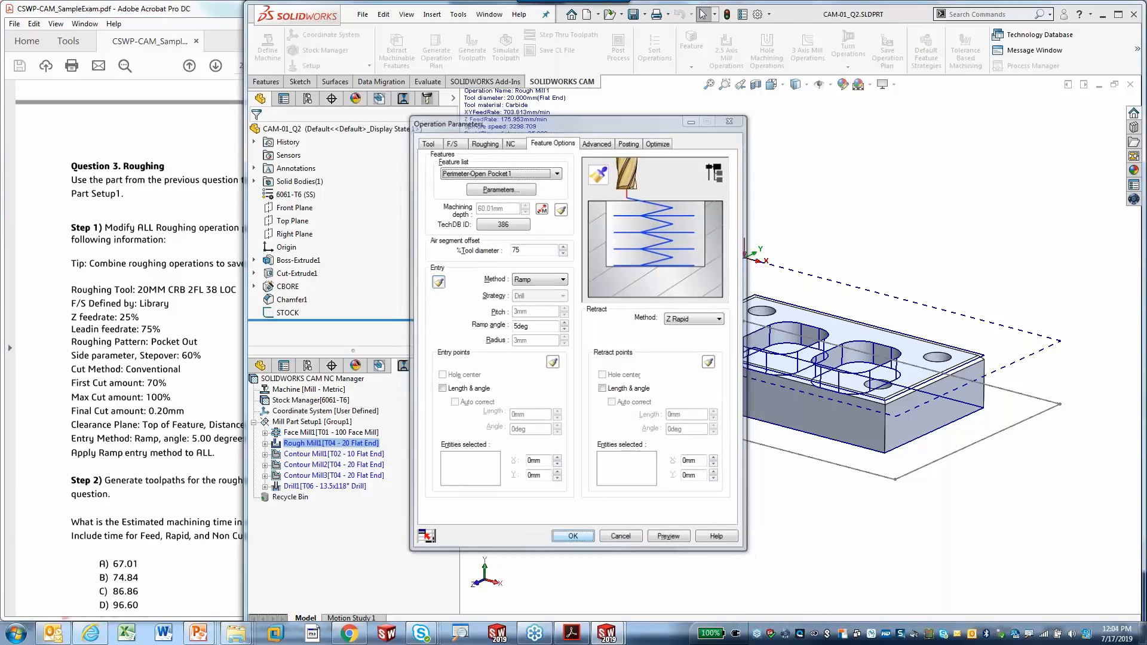
# - Switch to the exam PDF in Adobe Acrobat and read Question 3's Step 2 and its machining-time question
pyautogui.click(203, 12)
pyautogui.scroll(-2, 186, 446)
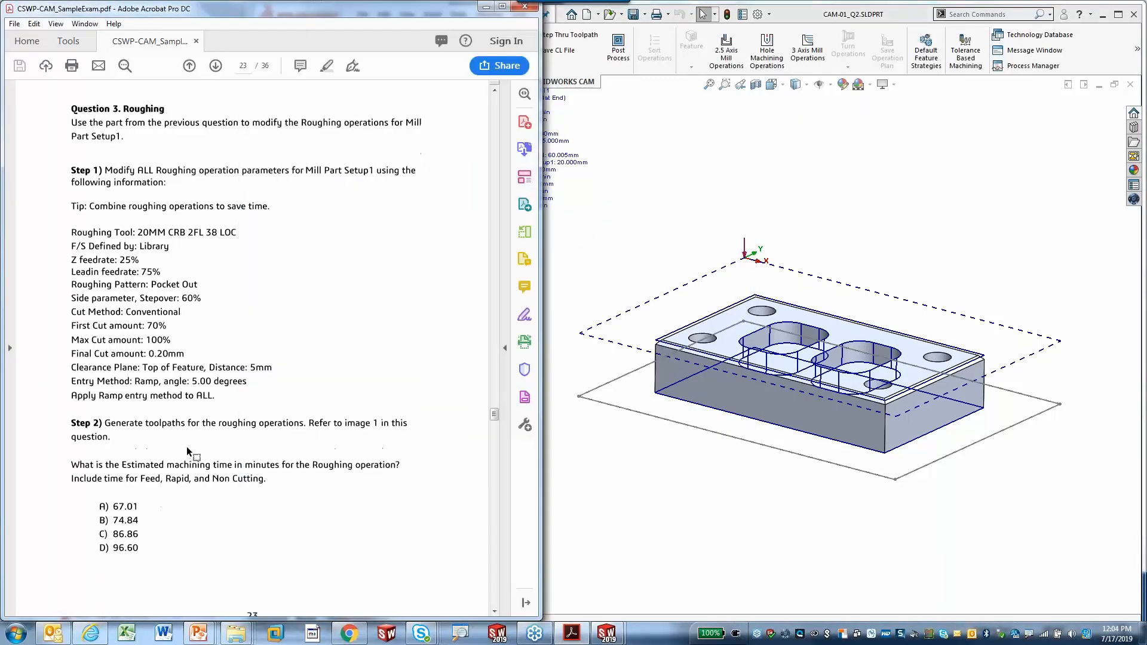
pyautogui.scroll(-1, 187, 446)
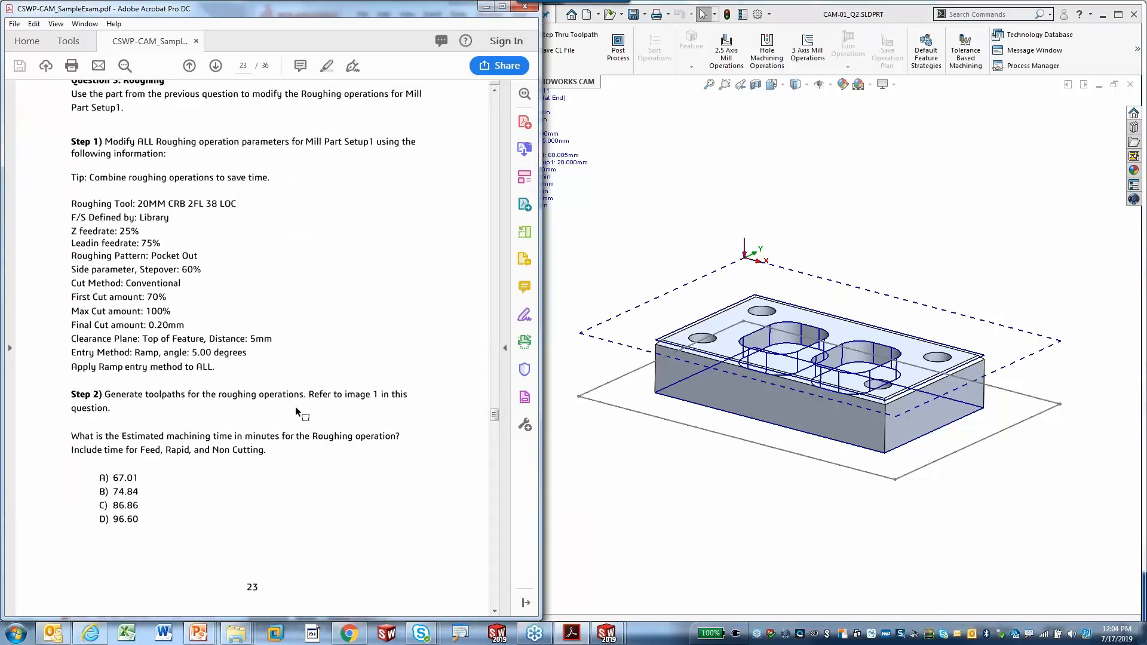
# - Return to the CAM part in SOLIDWORKS and generate the toolpath for Rough Mill1
pyautogui.scroll(-1, 297, 411)
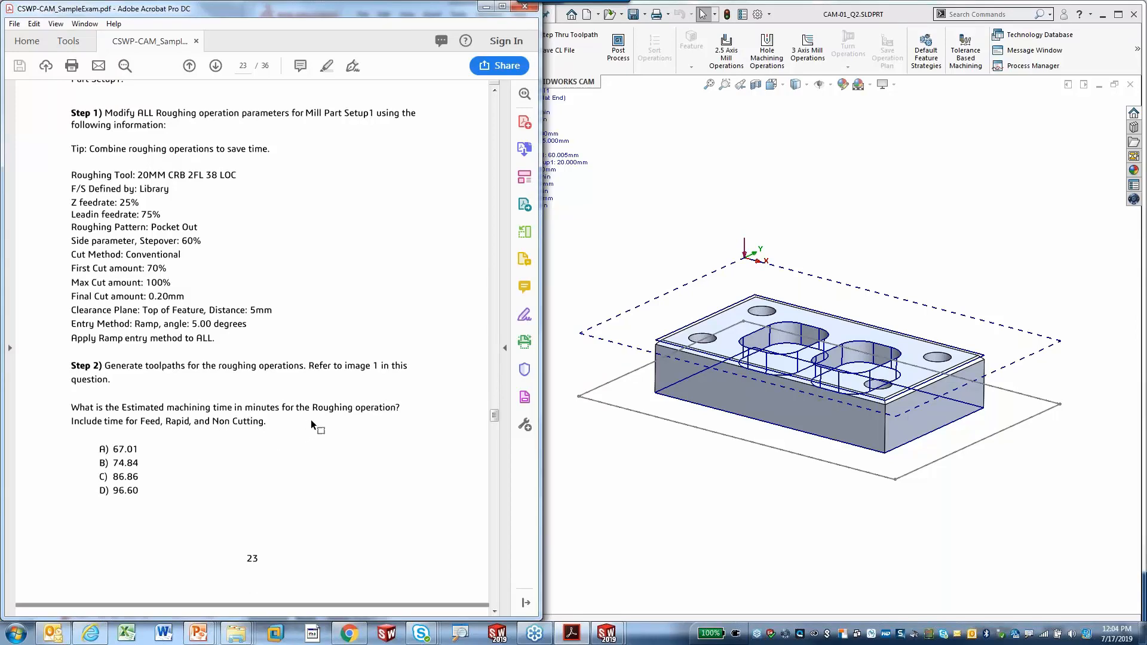
pyautogui.click(844, 19)
pyautogui.rightClick(345, 189)
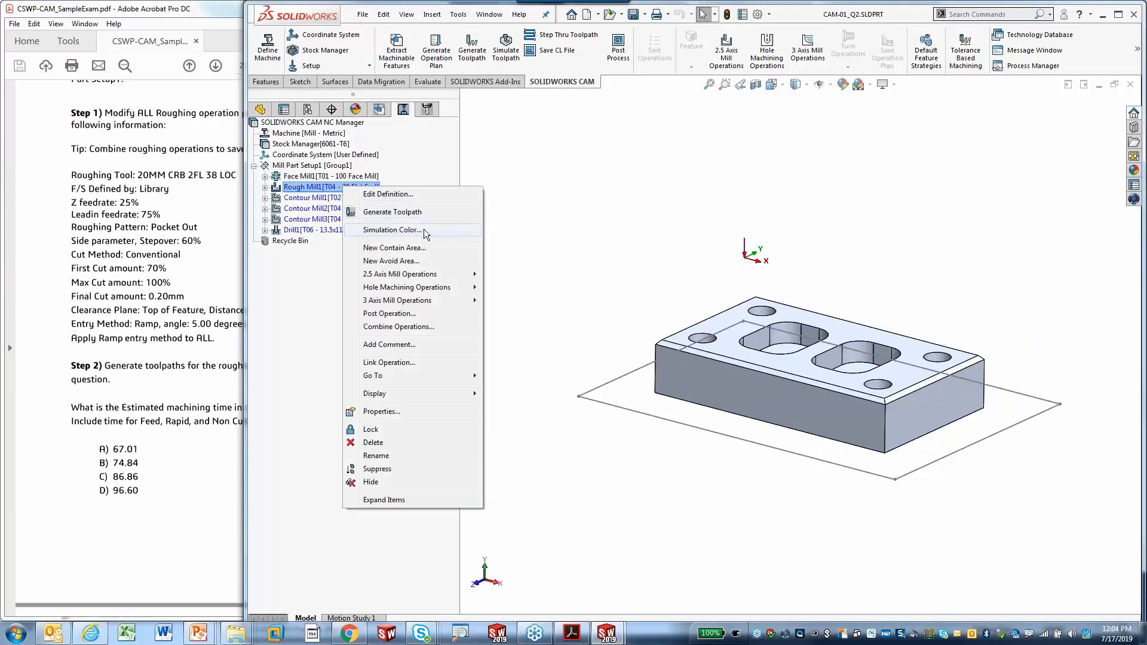
pyautogui.click(405, 212)
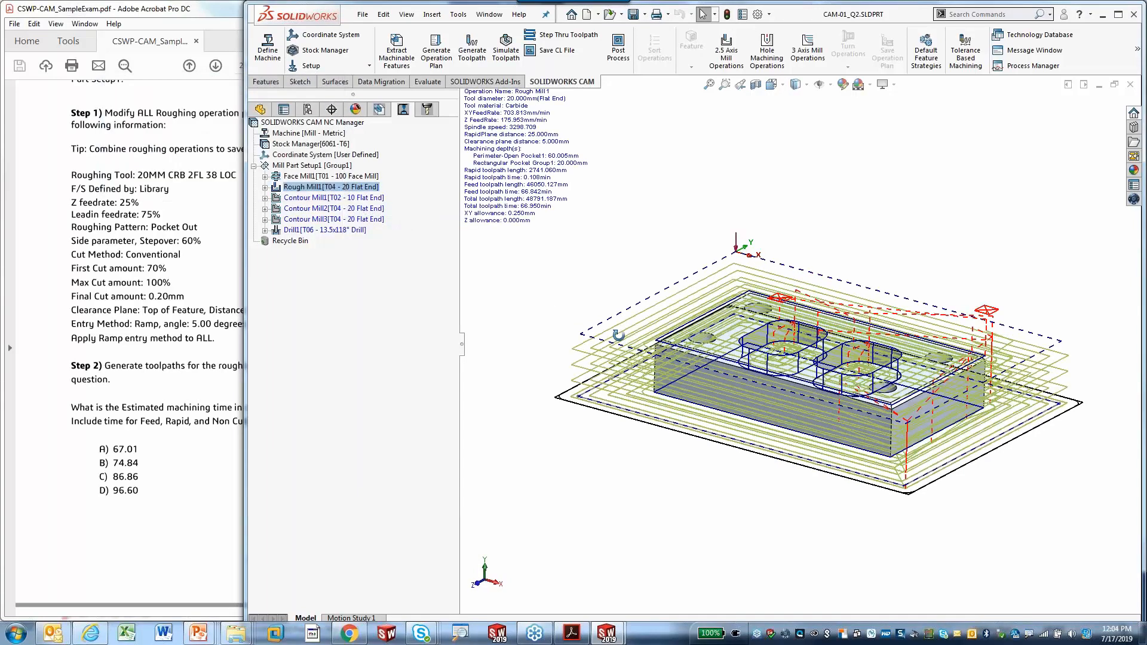
pyautogui.moveTo(612, 394); pyautogui.dragTo(597, 317, button='middle')
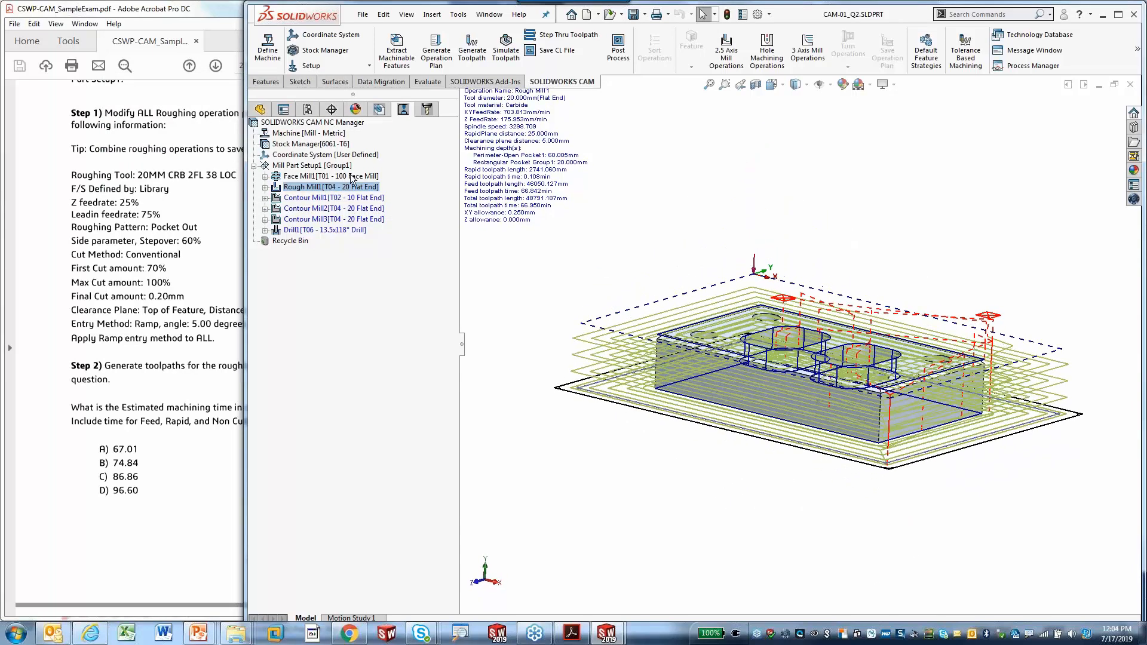
# - Compare the Rough Mill1 toolpath with Image 1 for Question 3 in the exam PDF
pyautogui.click(194, 20)
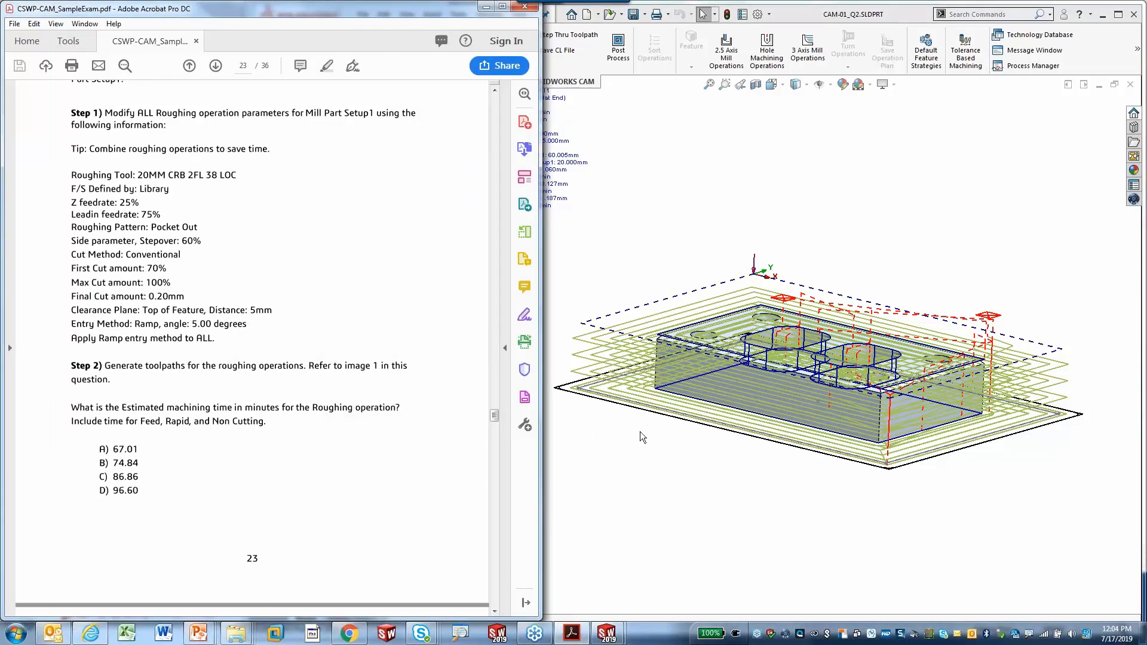
pyautogui.moveTo(495, 417); pyautogui.dragTo(494, 417)
pyautogui.scroll(10, 174, 306)
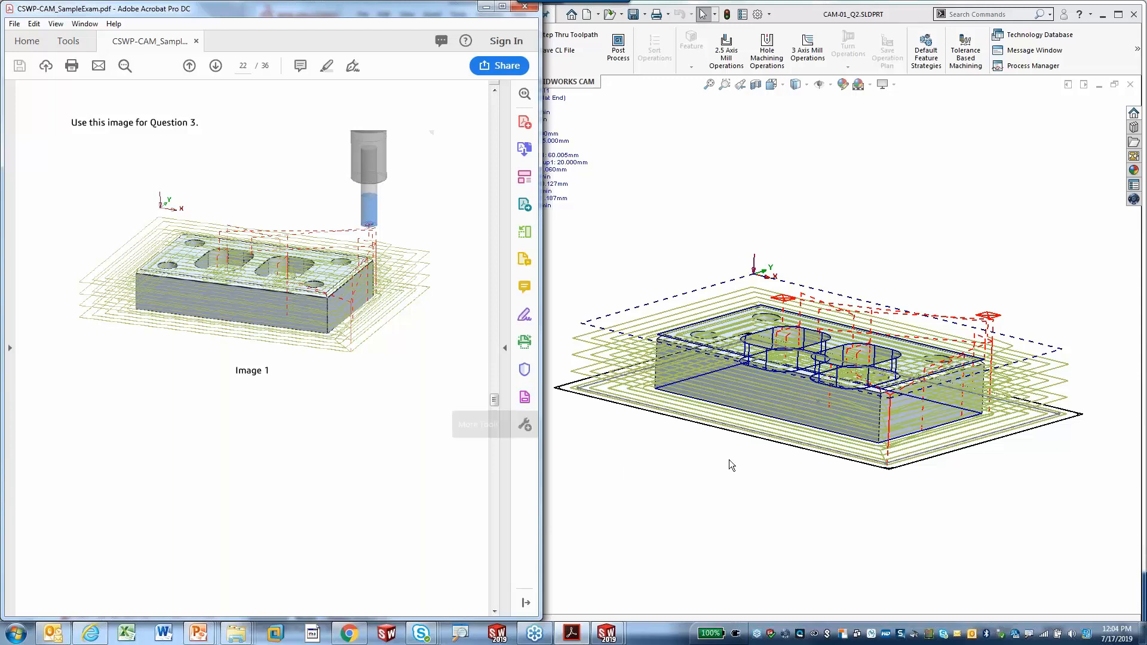
pyautogui.click(618, 395)
pyautogui.moveTo(618, 394); pyautogui.dragTo(622, 364, button='middle')
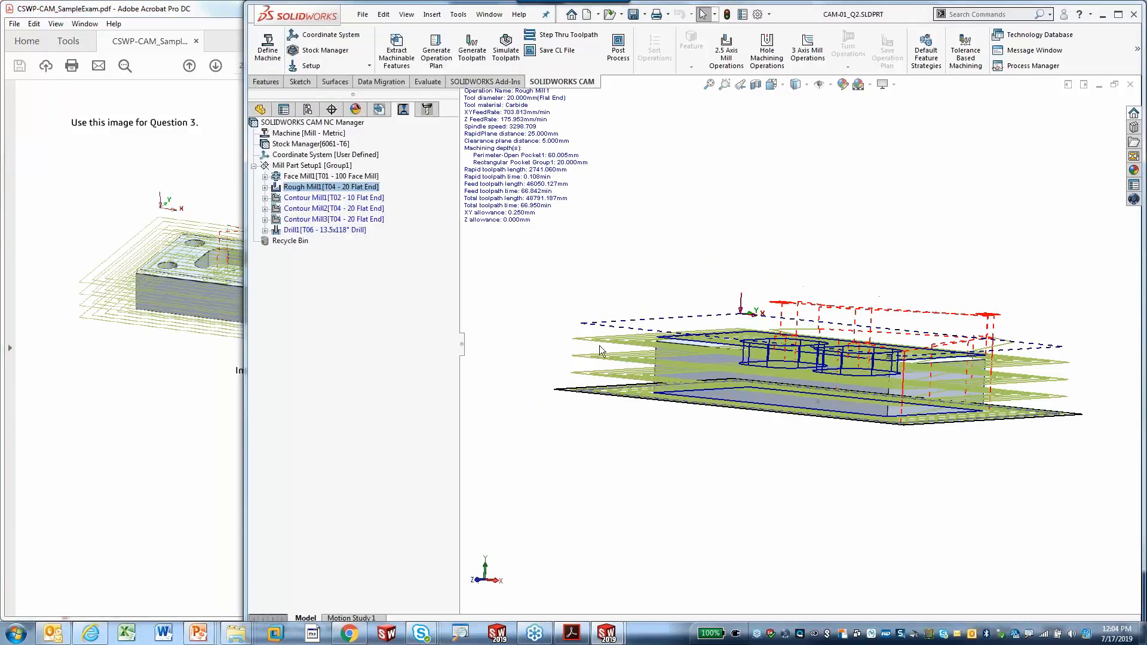
pyautogui.moveTo(692, 399); pyautogui.dragTo(672, 430, button='middle')
# - Check Rough Mill1's total estimated machining time in its operation parameters and match it to Question 3's answer choices
pyautogui.click(184, 419)
pyautogui.scroll(-8, 427, 412)
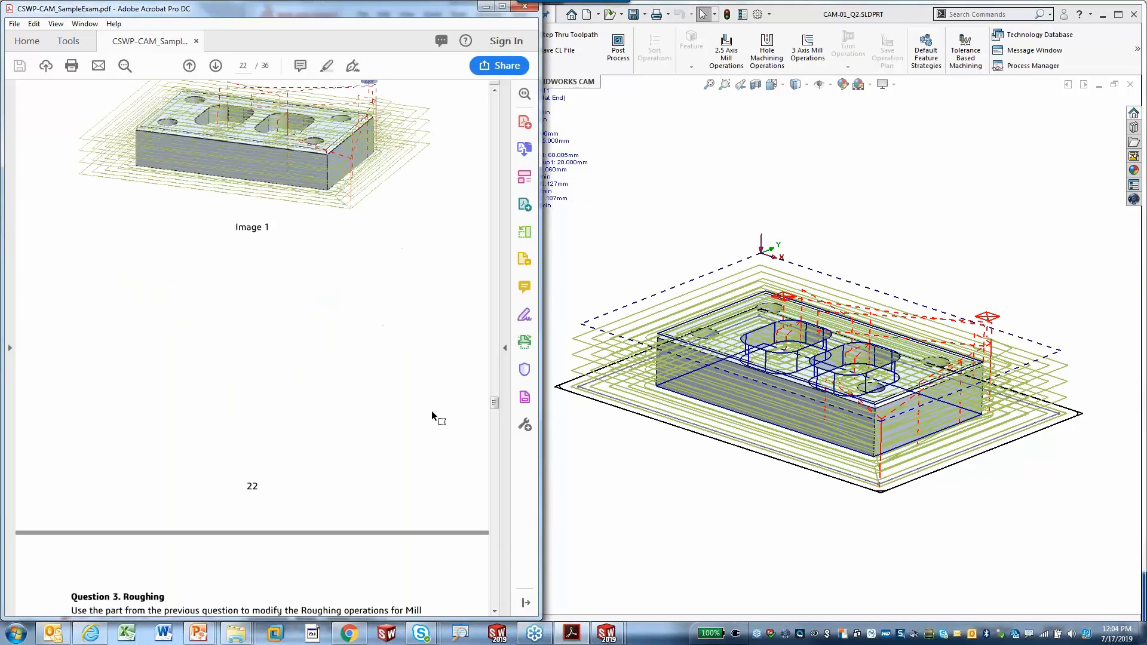
pyautogui.scroll(-10, 422, 414)
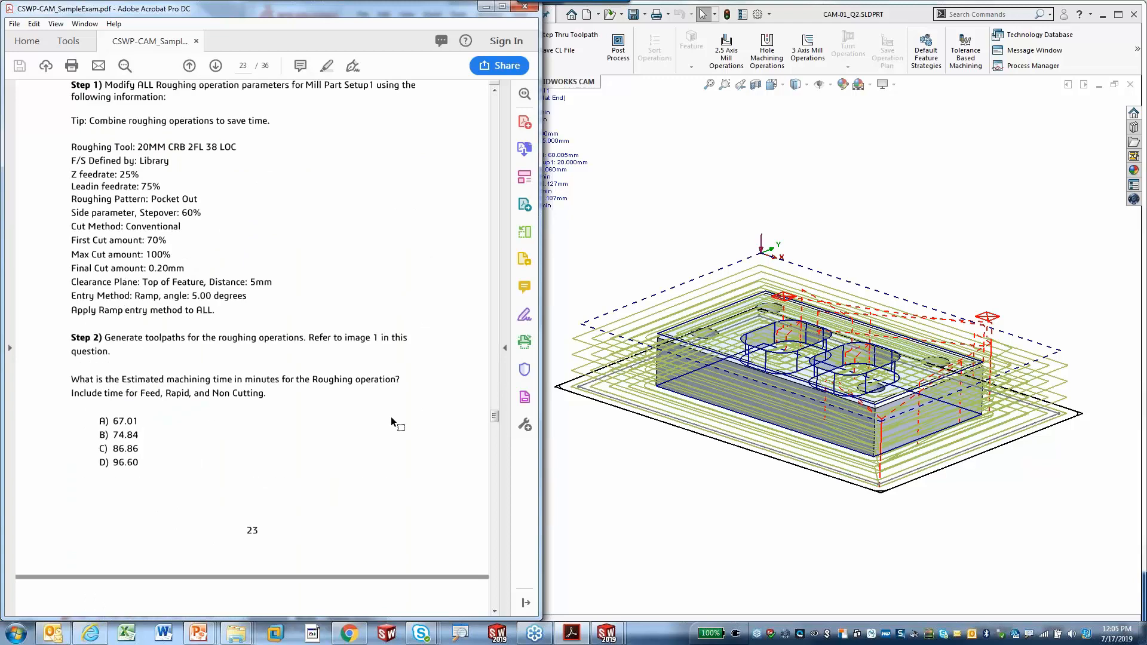
pyautogui.click(673, 439)
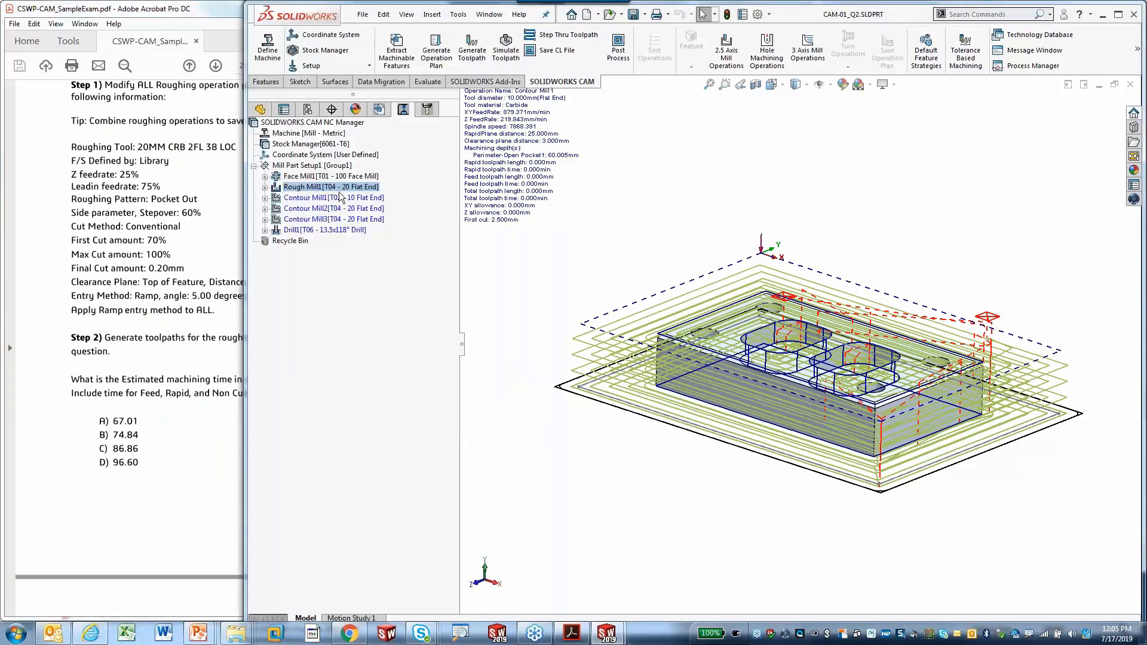
pyautogui.rightClick(321, 189)
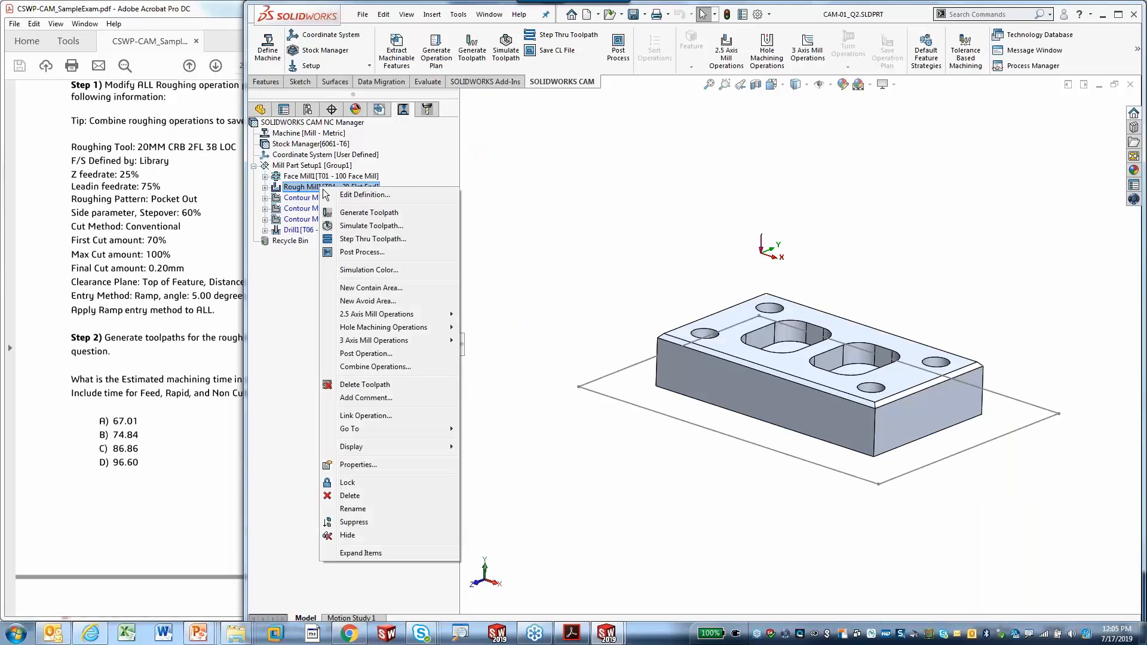
pyautogui.click(396, 195)
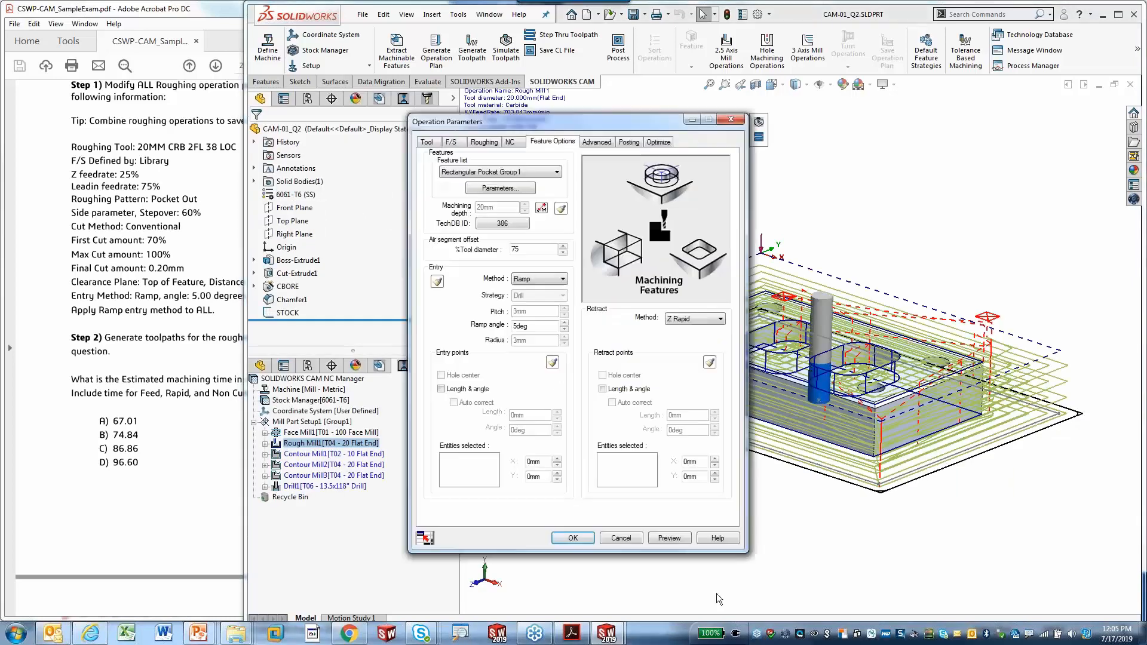
pyautogui.click(667, 145)
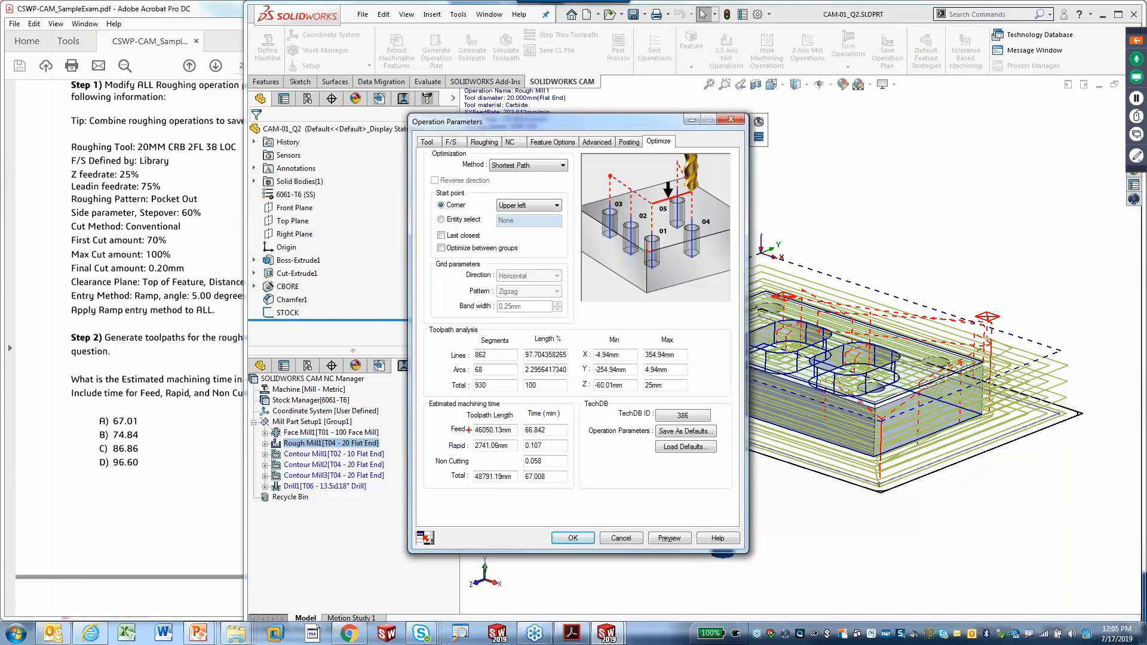
pyautogui.moveTo(556, 476)
pyautogui.mouseDown()
pyautogui.moveTo(521, 472)
pyautogui.moveTo(523, 485)
pyautogui.moveTo(556, 476)
pyautogui.mouseUp()
pyautogui.moveTo(127, 428)
pyautogui.mouseDown()
pyautogui.moveTo(88, 420)
pyautogui.moveTo(137, 410)
pyautogui.moveTo(144, 425)
pyautogui.mouseUp()
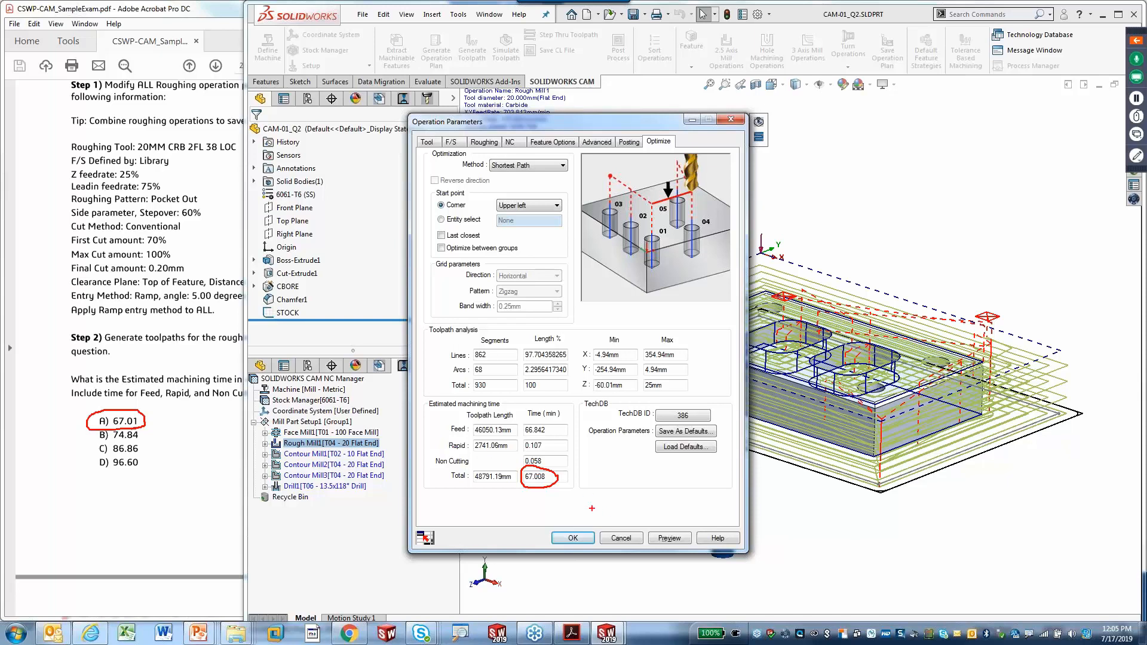
pyautogui.press('Escape')
pyautogui.click(573, 539)
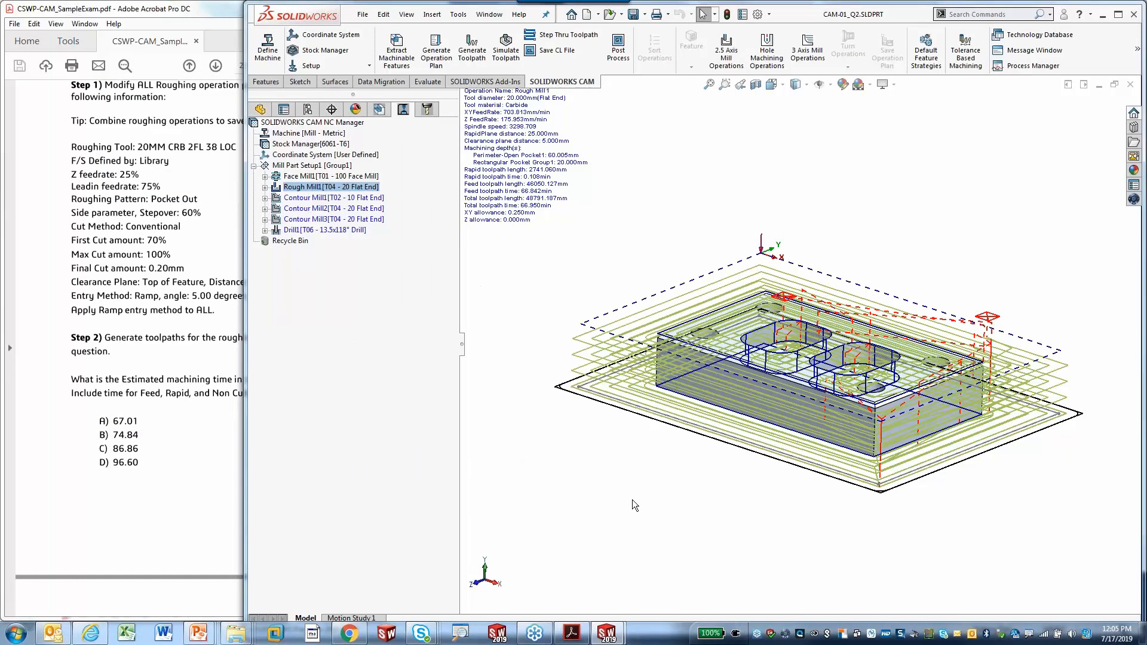
# - Save the part under the new file name CAM-01_Q3.SLDPRT
pyautogui.click(363, 15)
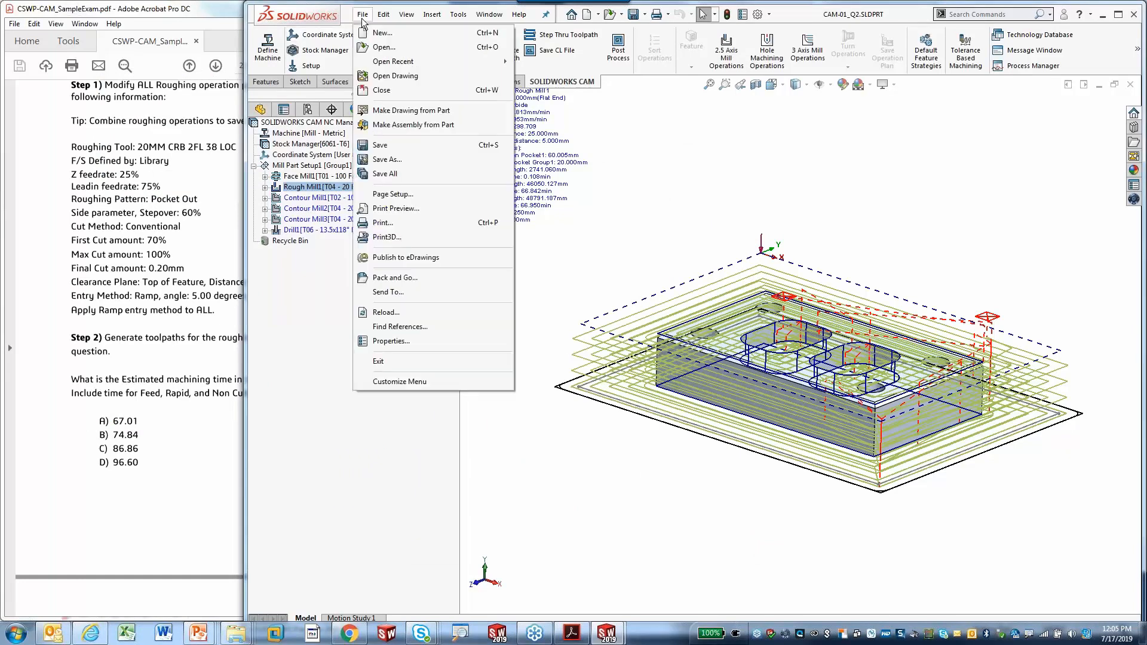
pyautogui.click(403, 159)
pyautogui.click(618, 399)
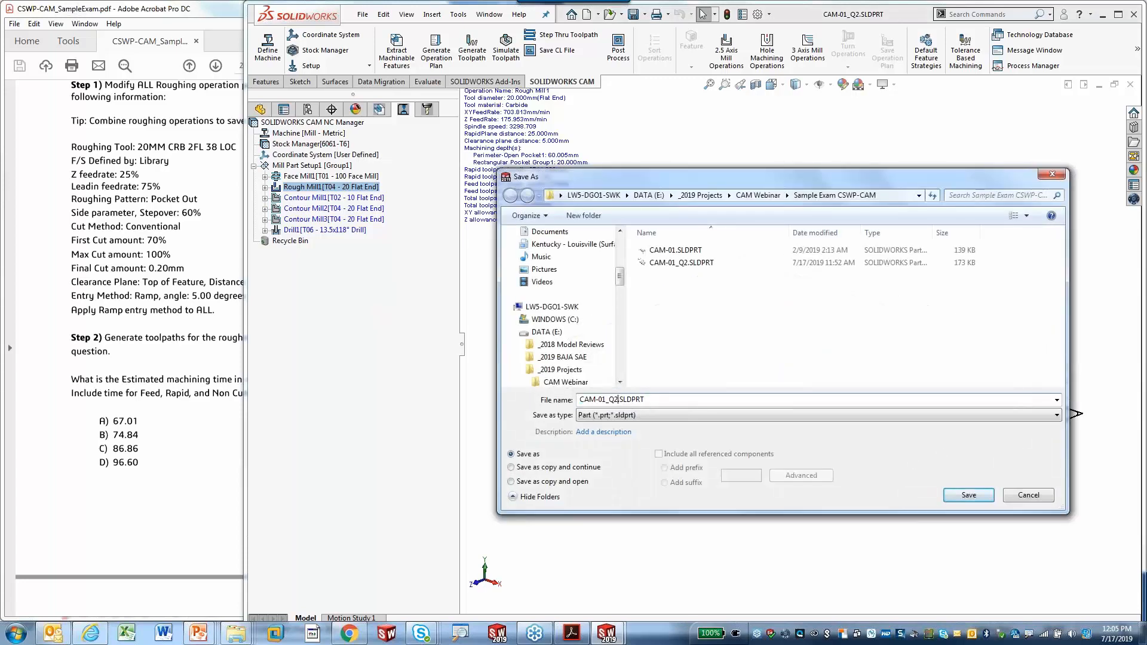
pyautogui.press('BackSpace')
pyautogui.write('3')
pyautogui.click(969, 495)
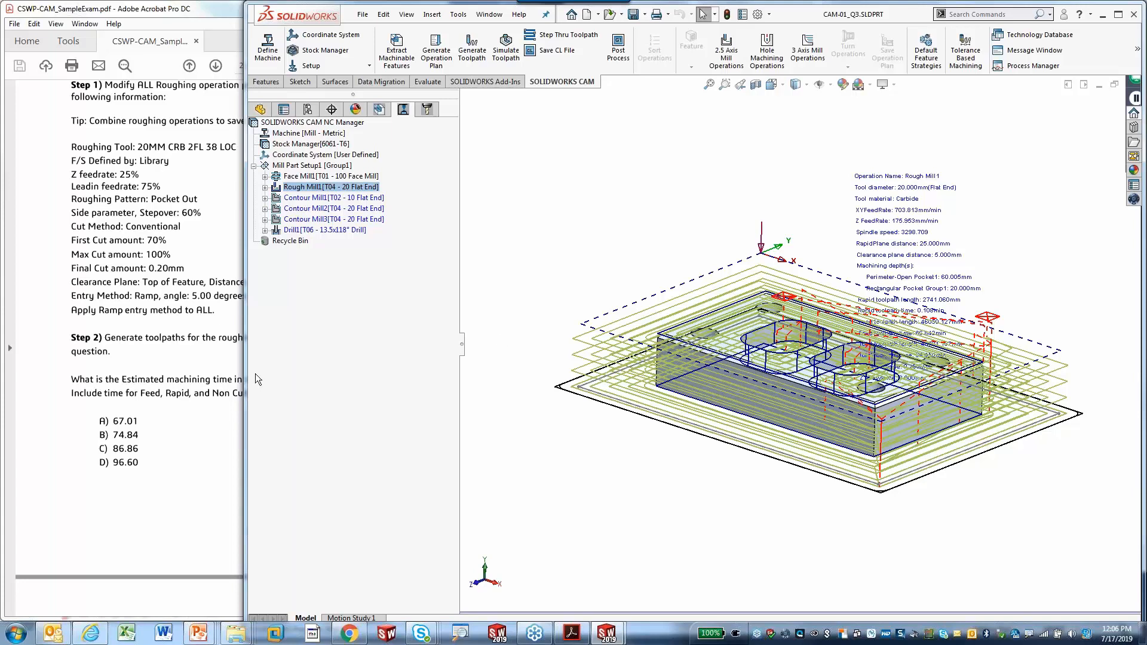
# - Switch to the exam PDF in Adobe Acrobat and read Question 4's finishing parameters, toolpath step and machining-time question
pyautogui.click(189, 358)
pyautogui.scroll(-10, 188, 357)
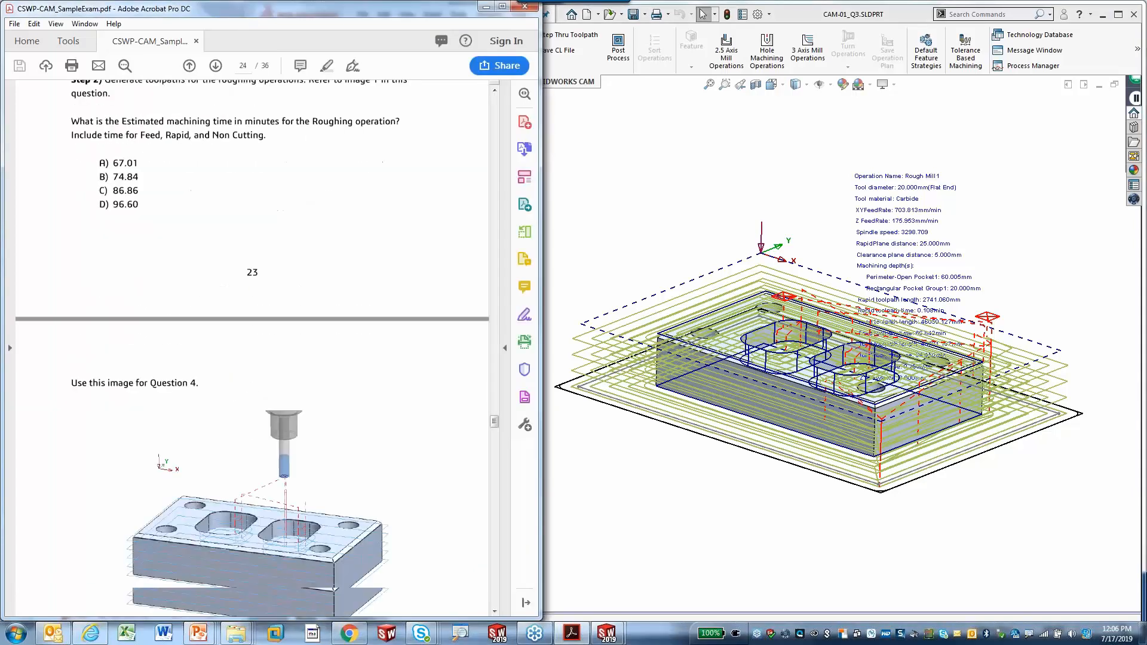
pyautogui.scroll(-10, 207, 363)
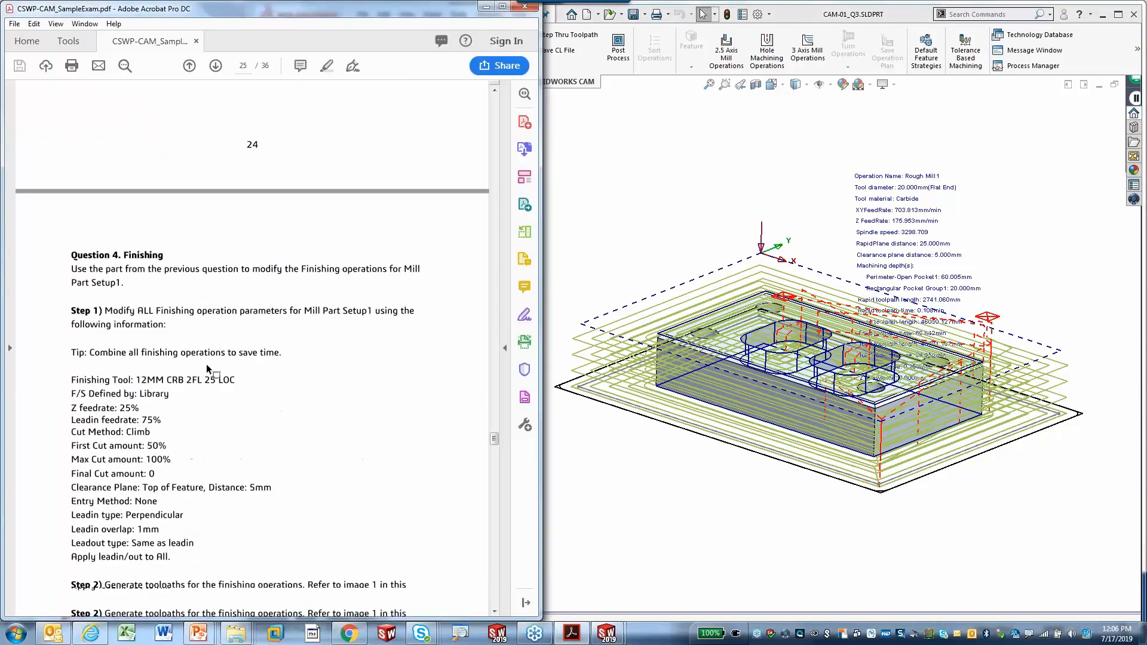
pyautogui.scroll(-1, 206, 364)
pyautogui.scroll(-1, 245, 352)
pyautogui.scroll(1, 308, 263)
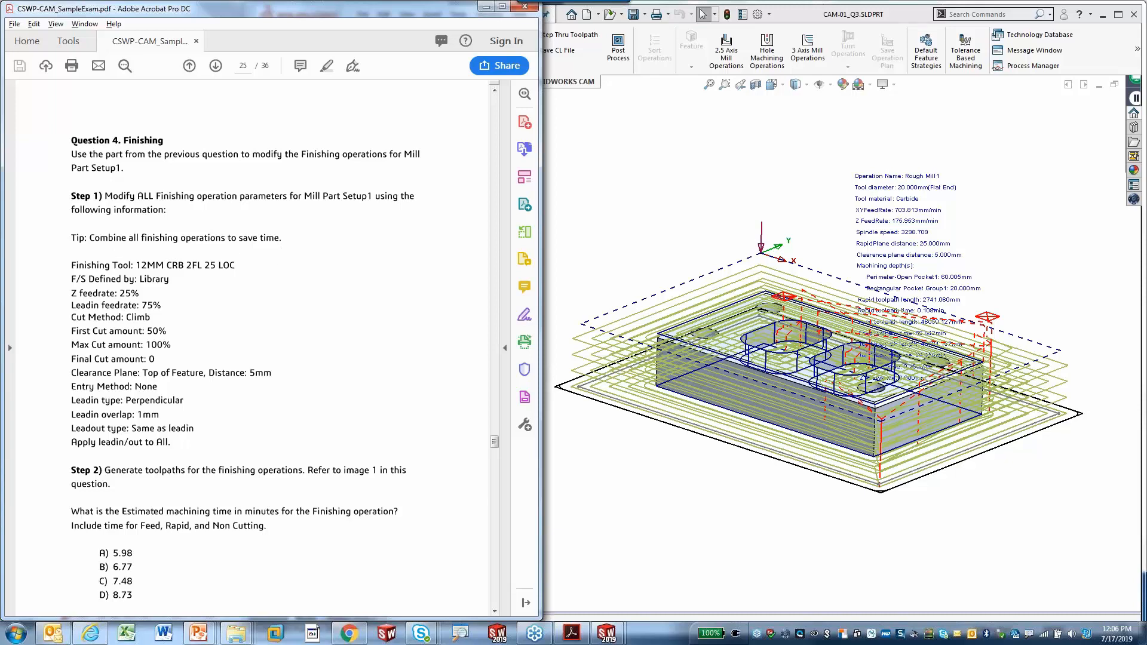
pyautogui.moveTo(62, 261); pyautogui.dragTo(55, 458)
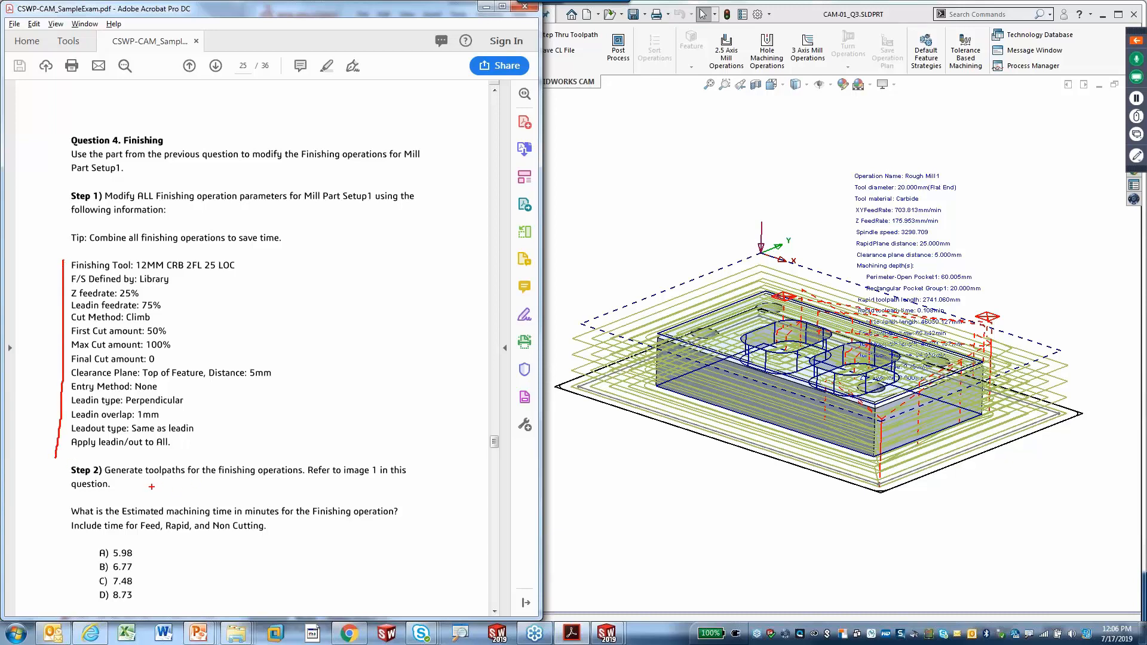
pyautogui.moveTo(140, 487); pyautogui.dragTo(193, 483)
pyautogui.moveTo(123, 519); pyautogui.dragTo(392, 519)
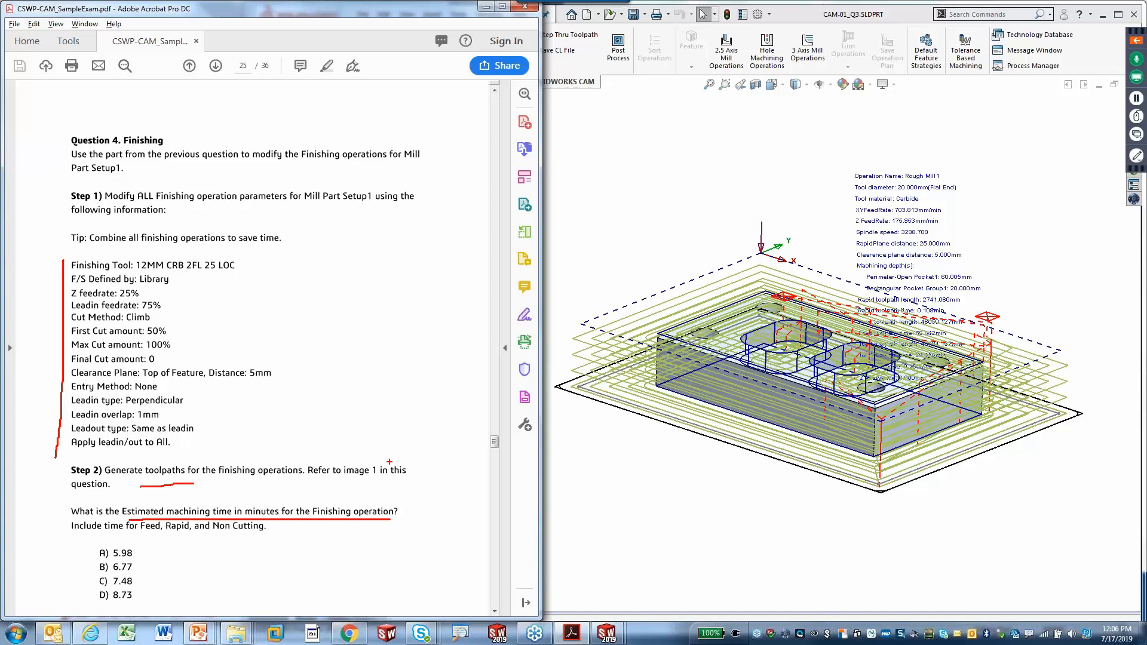
pyautogui.press('Escape')
# - Return to SOLIDWORKS and combine Contour Mill1, Contour Mill2 and Contour Mill3 into one operation, copying parameters from Contour Mill1
pyautogui.click(641, 185)
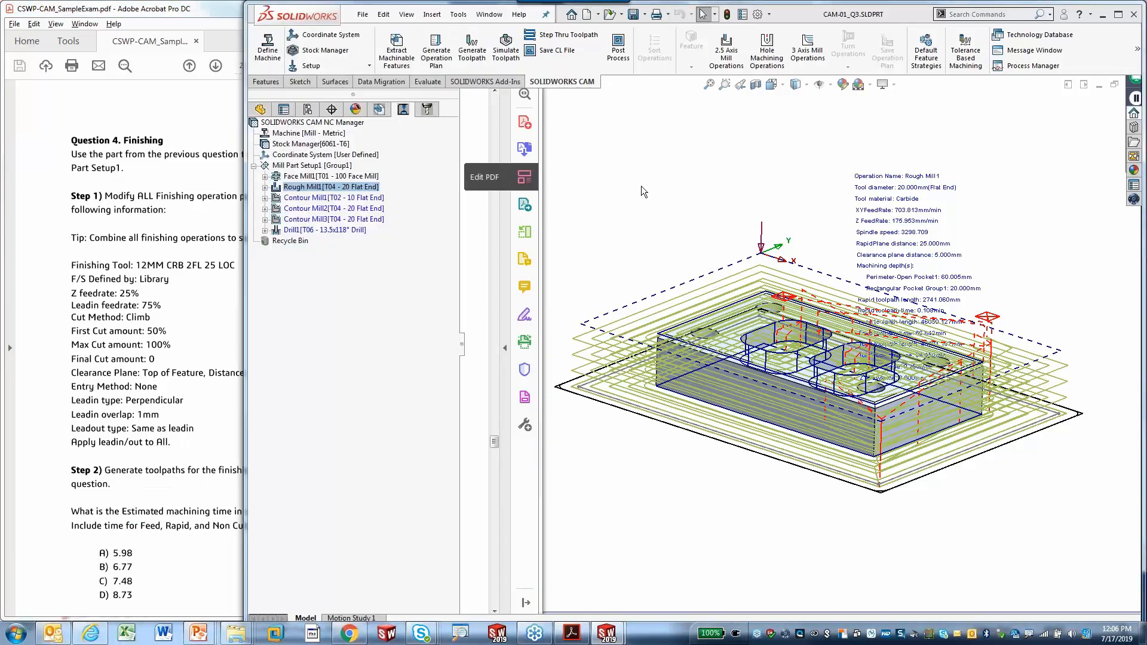
pyautogui.click(316, 207)
pyautogui.click(316, 199)
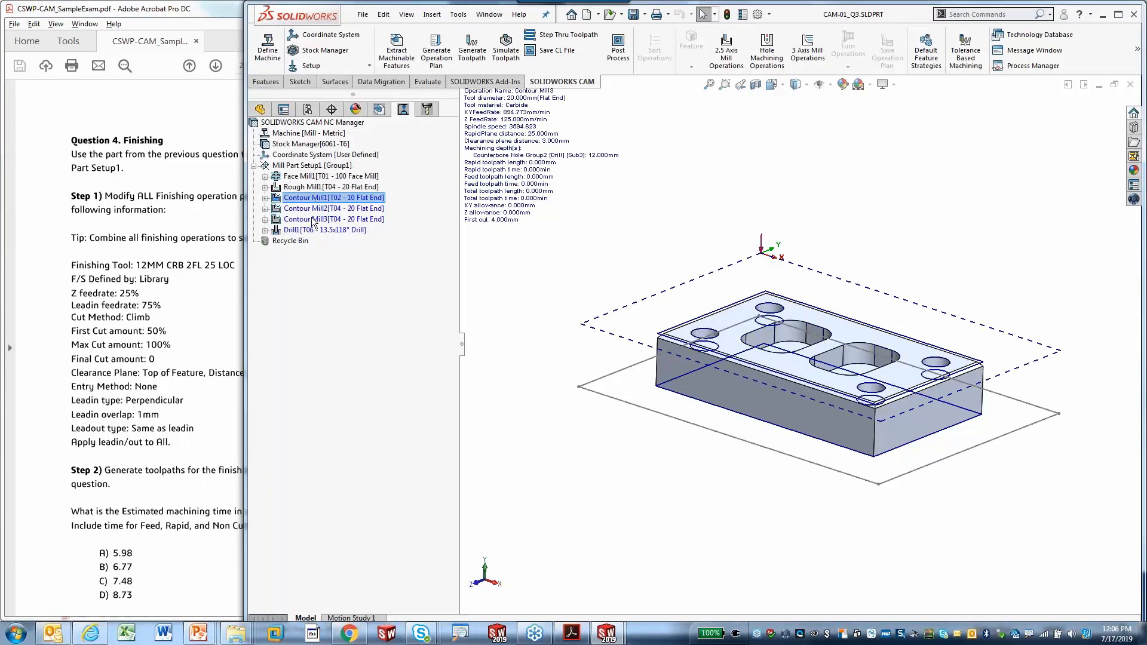
pyautogui.keyDown('shift'); pyautogui.click(312, 219); pyautogui.keyUp('shift')
pyautogui.rightClick(312, 221)
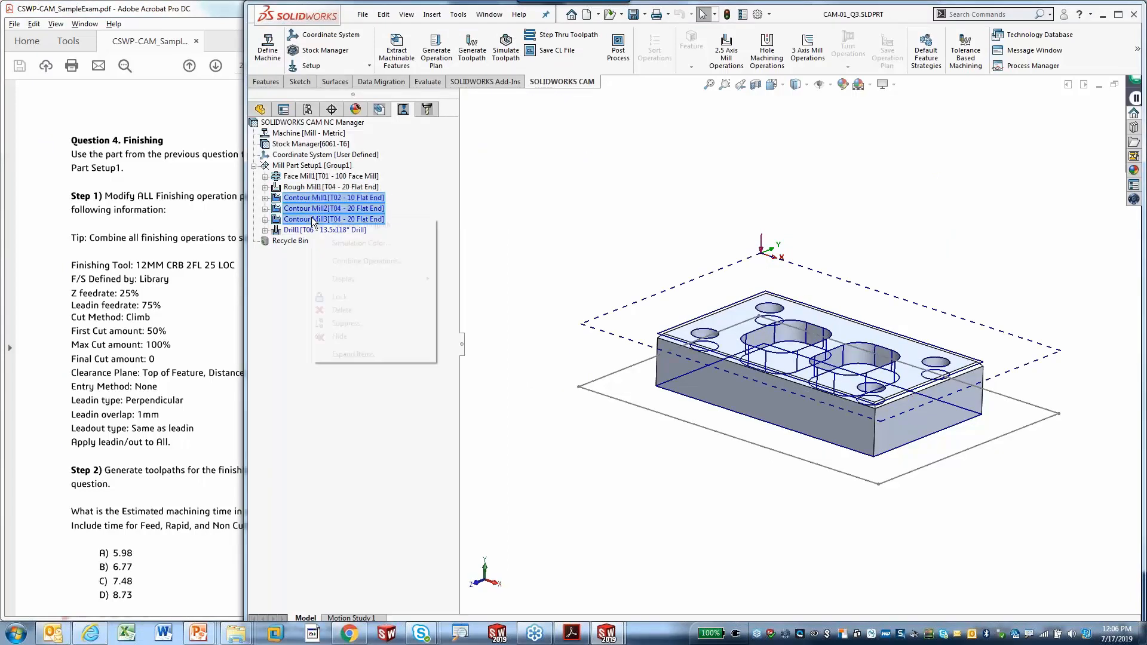
pyautogui.click(367, 261)
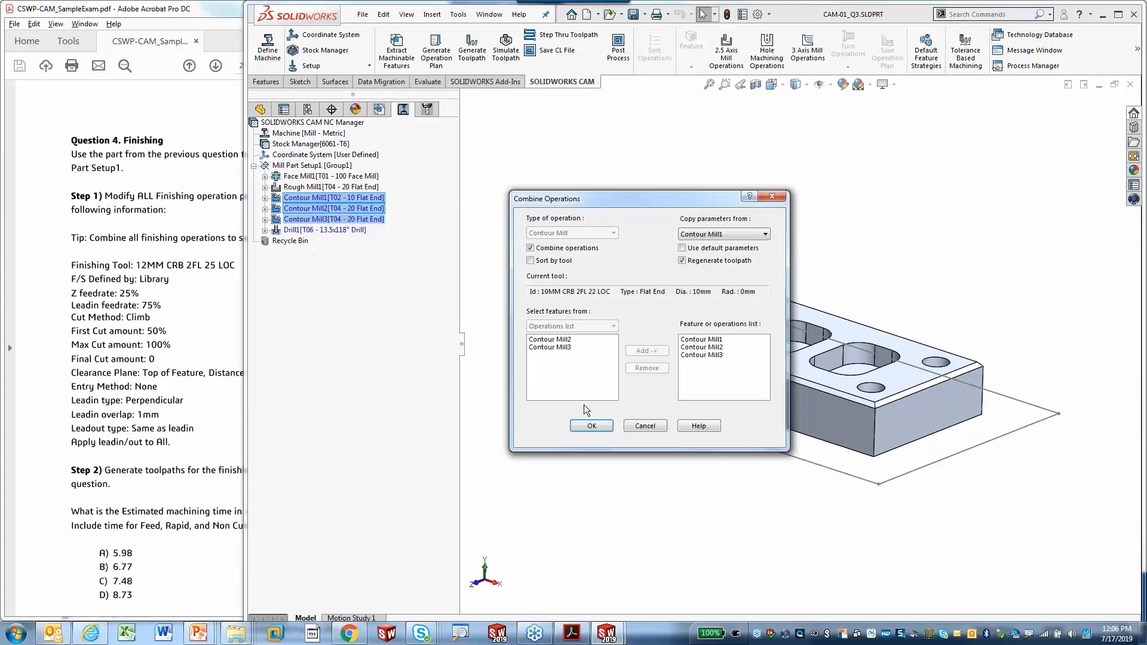
pyautogui.click(592, 426)
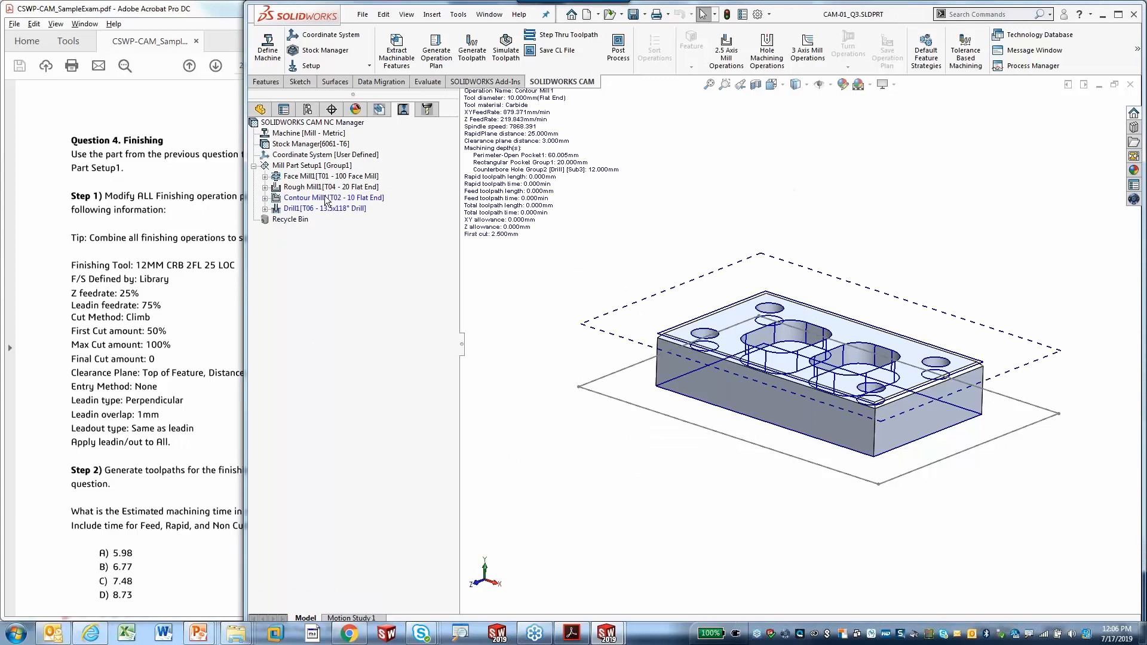
# - Edit the definition of Contour Mill1 and set the lead-in type of Perimeter-Open Pocket1 to Perpendicular
pyautogui.click(333, 202)
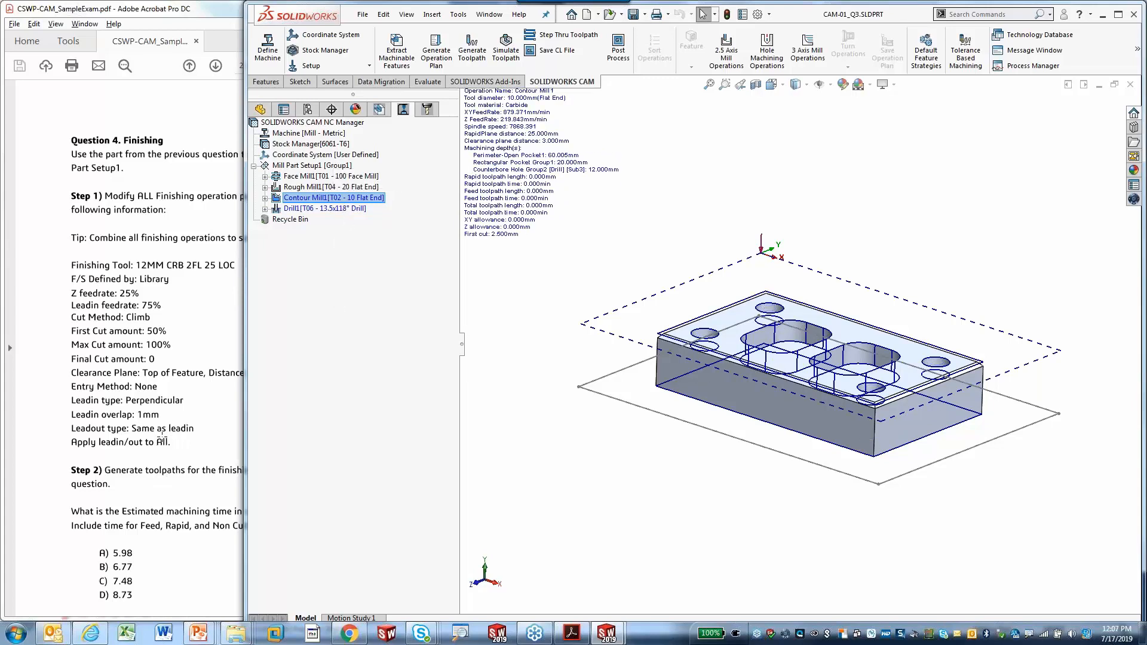
pyautogui.rightClick(348, 202)
pyautogui.click(390, 207)
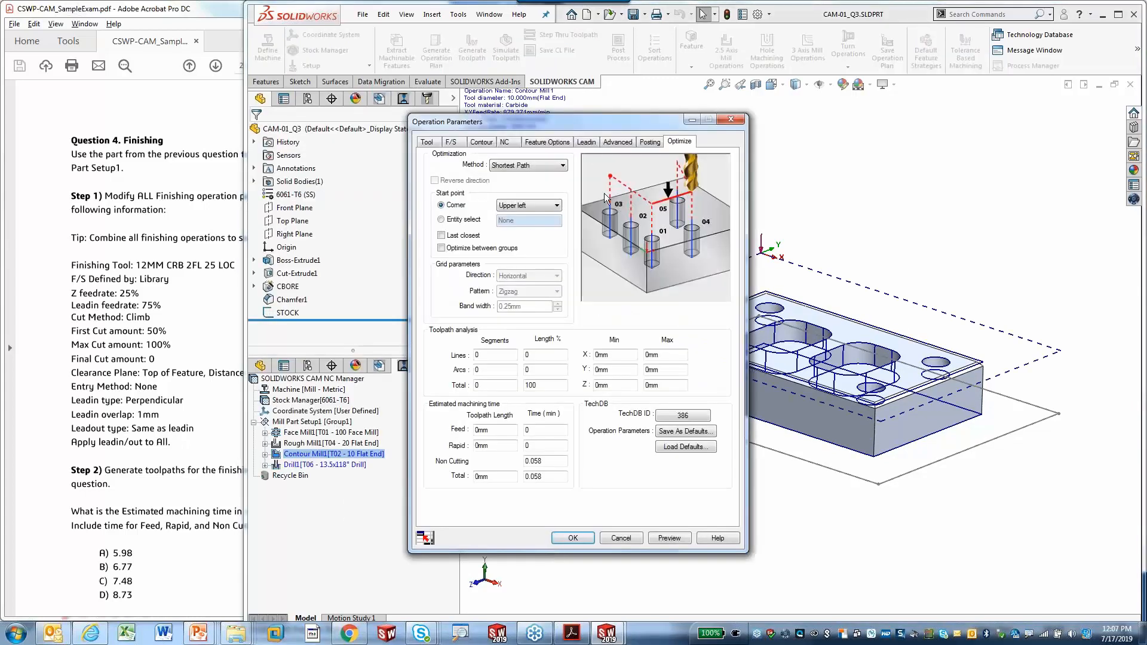
pyautogui.click(586, 142)
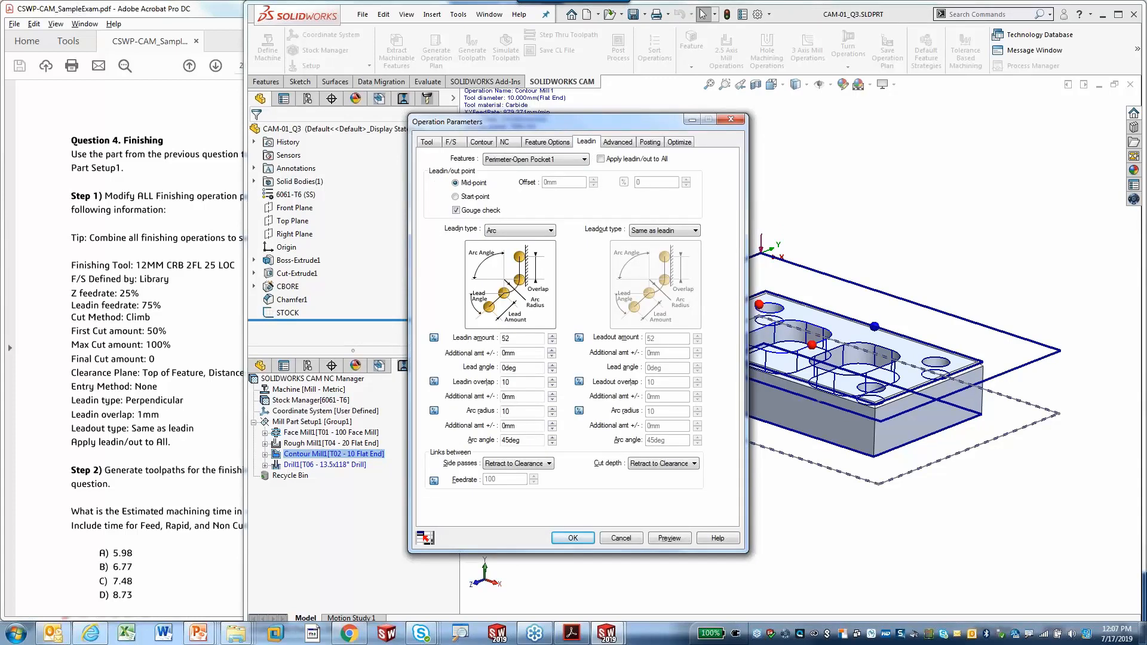
pyautogui.moveTo(72, 395); pyautogui.dragTo(61, 398)
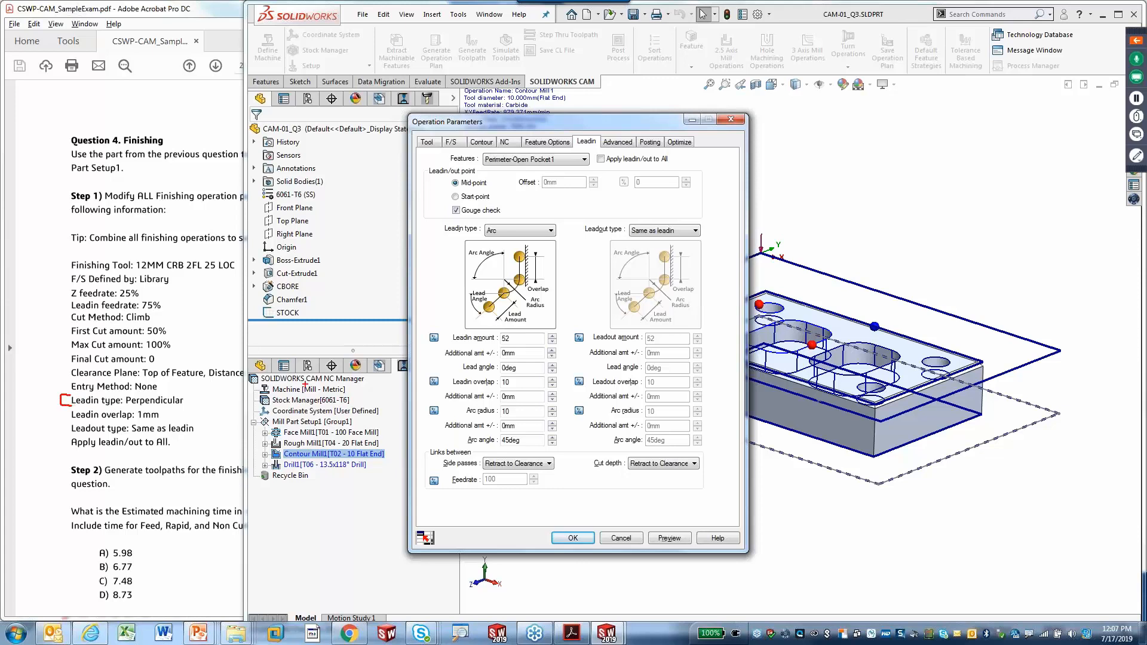
pyautogui.moveTo(76, 408)
pyautogui.mouseDown()
pyautogui.moveTo(57, 419)
pyautogui.moveTo(75, 421)
pyautogui.mouseUp()
pyautogui.press('Escape')
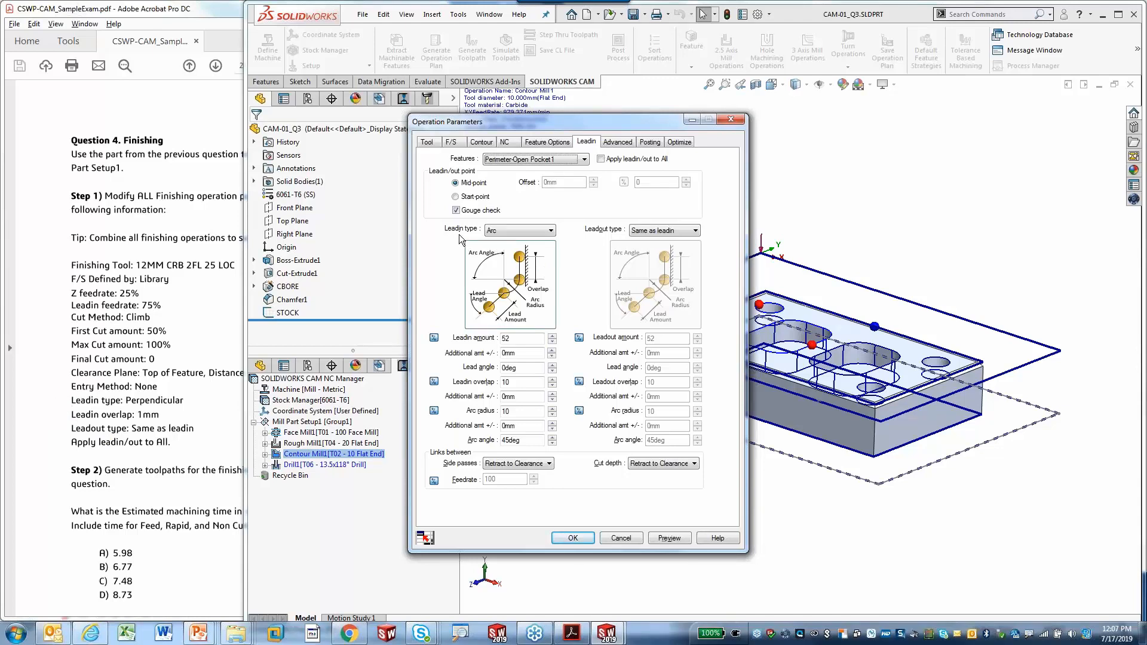
pyautogui.click(517, 232)
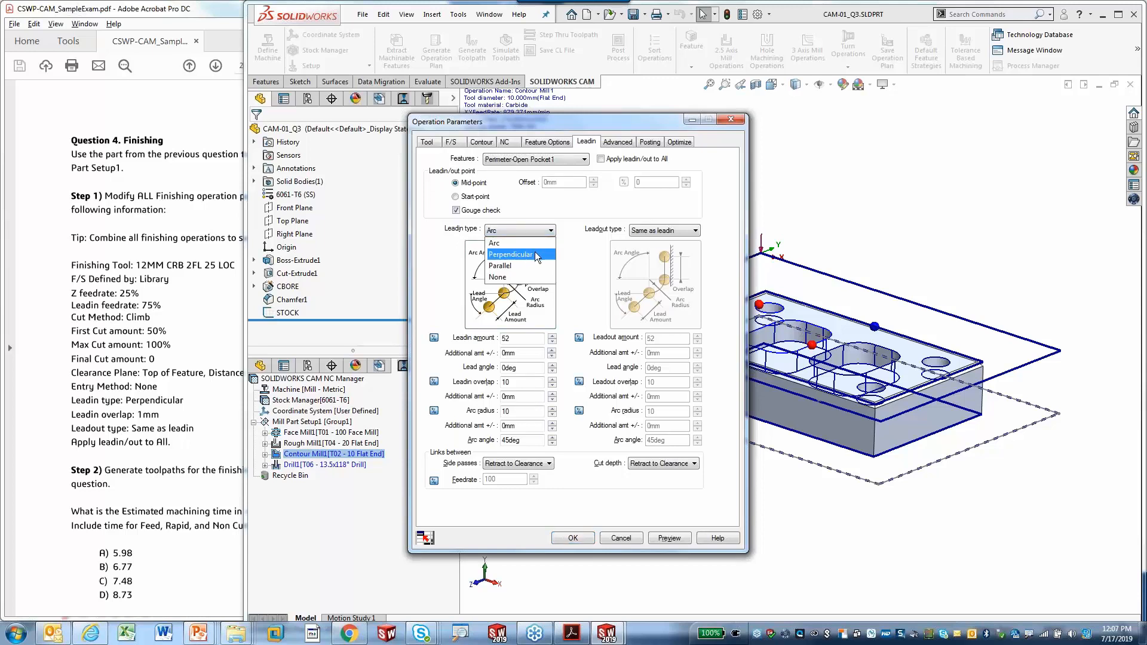
pyautogui.click(535, 254)
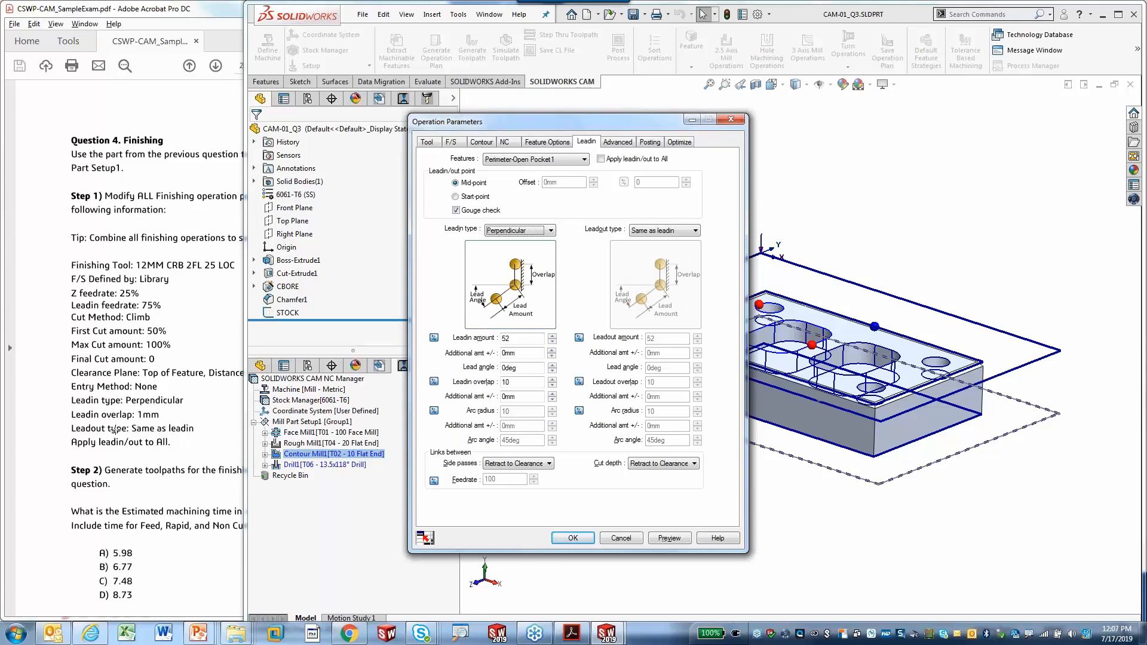
# - Set the lead-in overlap of Perimeter-Open Pocket1 to 1mm and apply the lead-in/out settings to all features of Contour Mill1
pyautogui.click(521, 383)
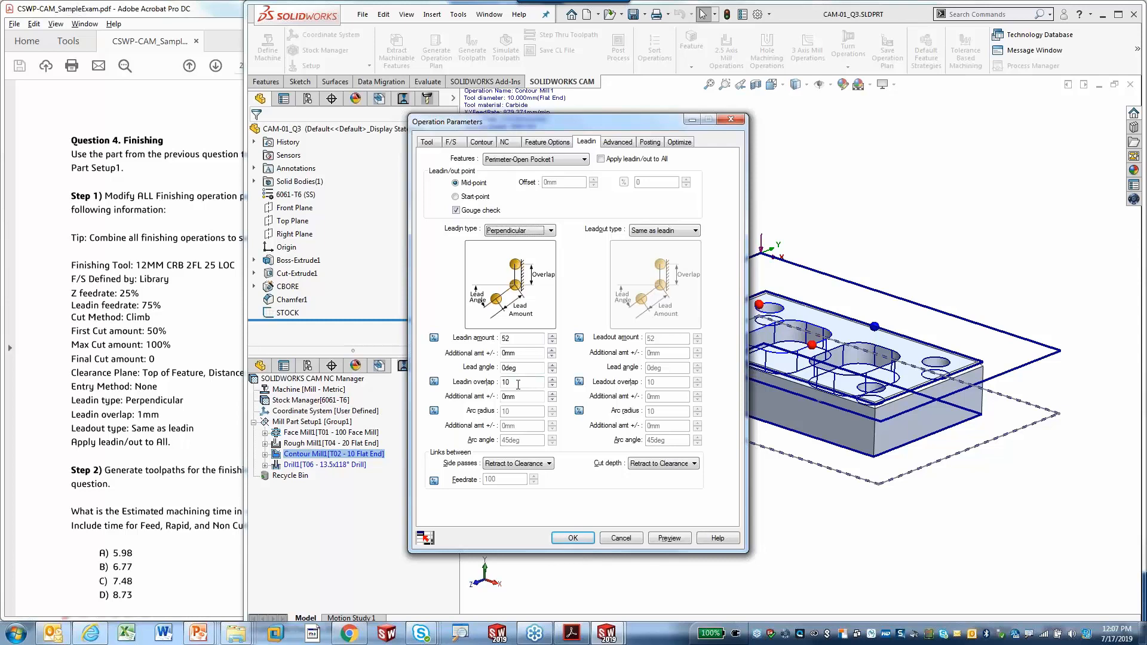
pyautogui.click(434, 382)
pyautogui.moveTo(522, 383); pyautogui.dragTo(487, 384)
pyautogui.write('1mm')
pyautogui.click(601, 160)
pyautogui.click(607, 166)
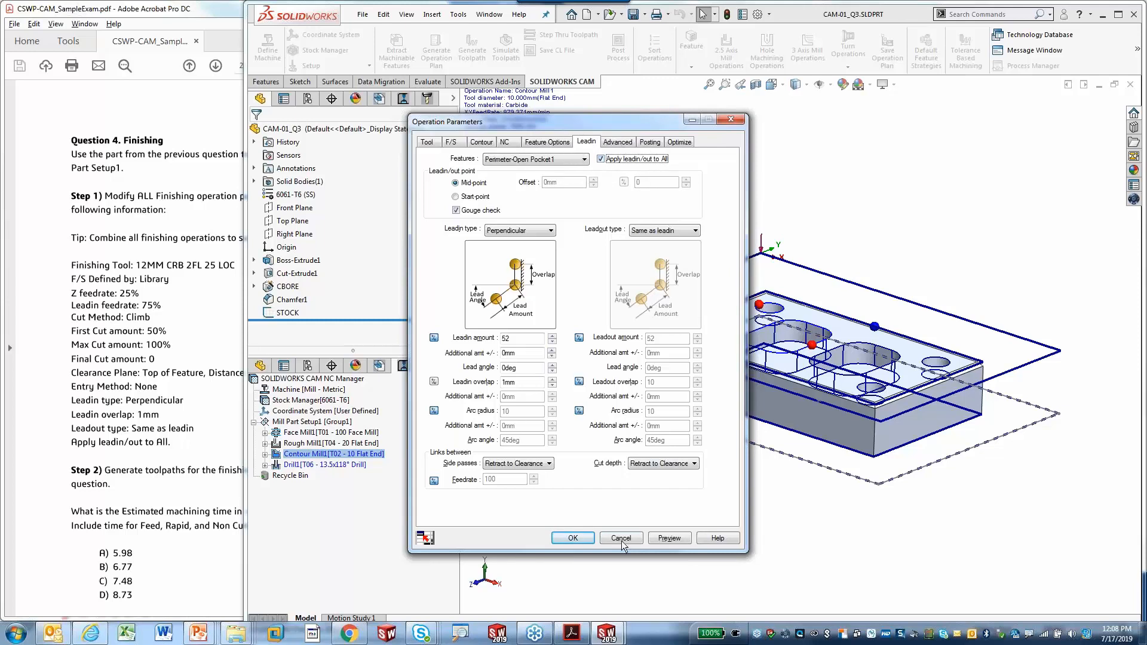
pyautogui.click(572, 539)
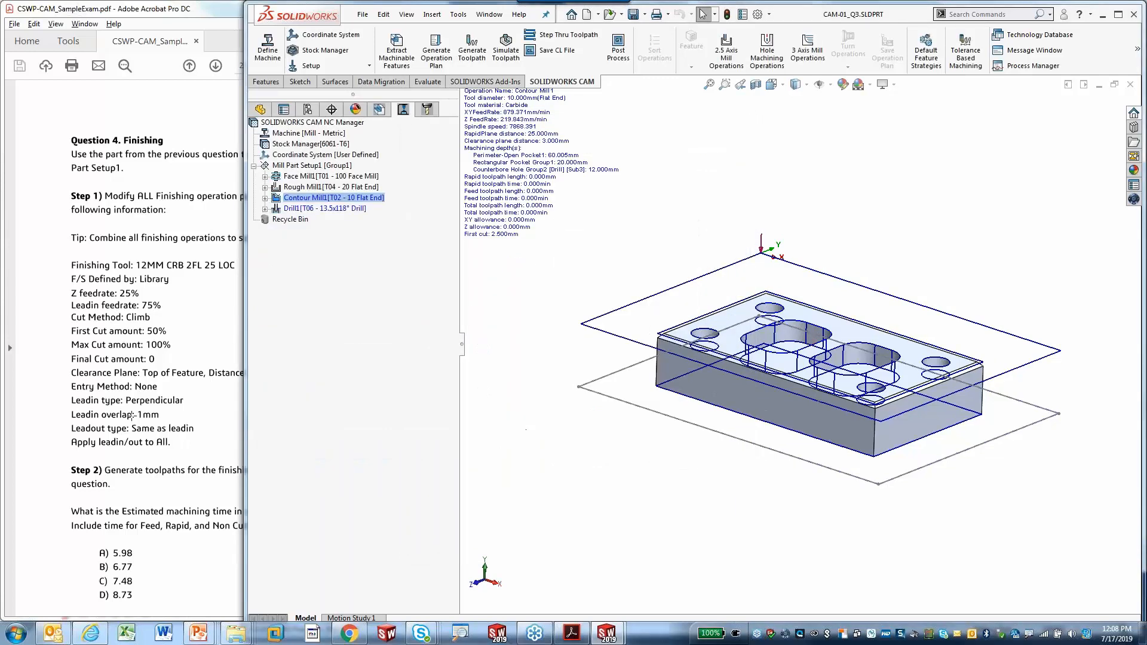
# - Switch to the exam PDF in Adobe Acrobat, read Question 5's chamfer parameters and feed-length question, and bring up the Q5 slide
pyautogui.click(172, 390)
pyautogui.scroll(-5, 172, 390)
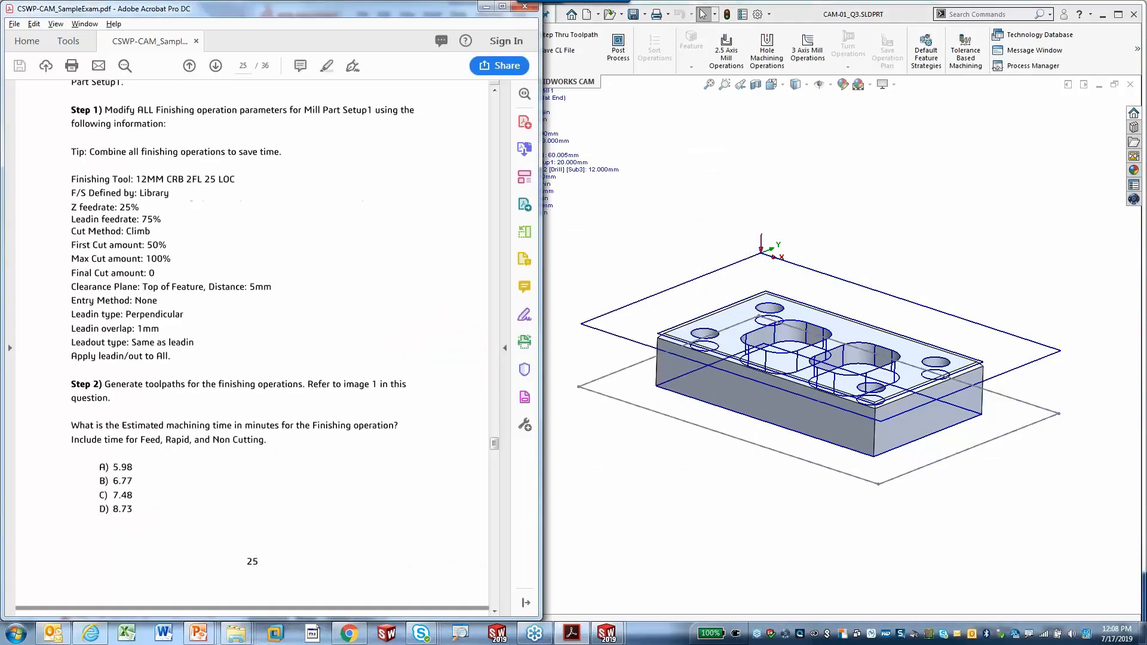
pyautogui.scroll(-15, 252, 346)
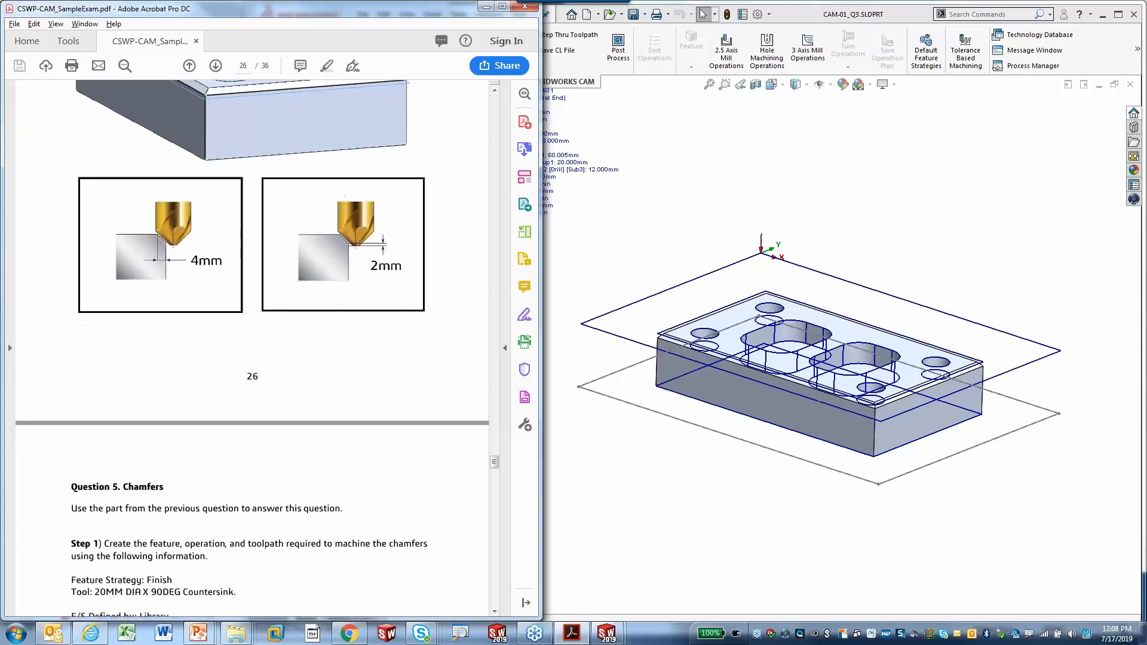
pyautogui.scroll(-2, 252, 346)
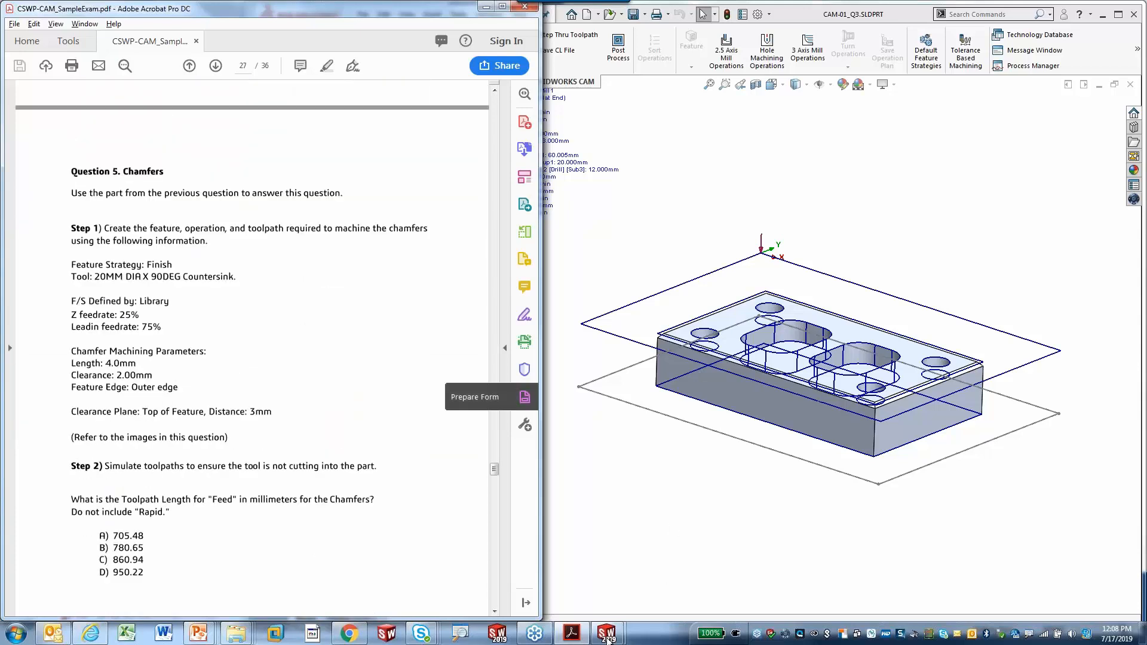
pyautogui.moveTo(602, 633)
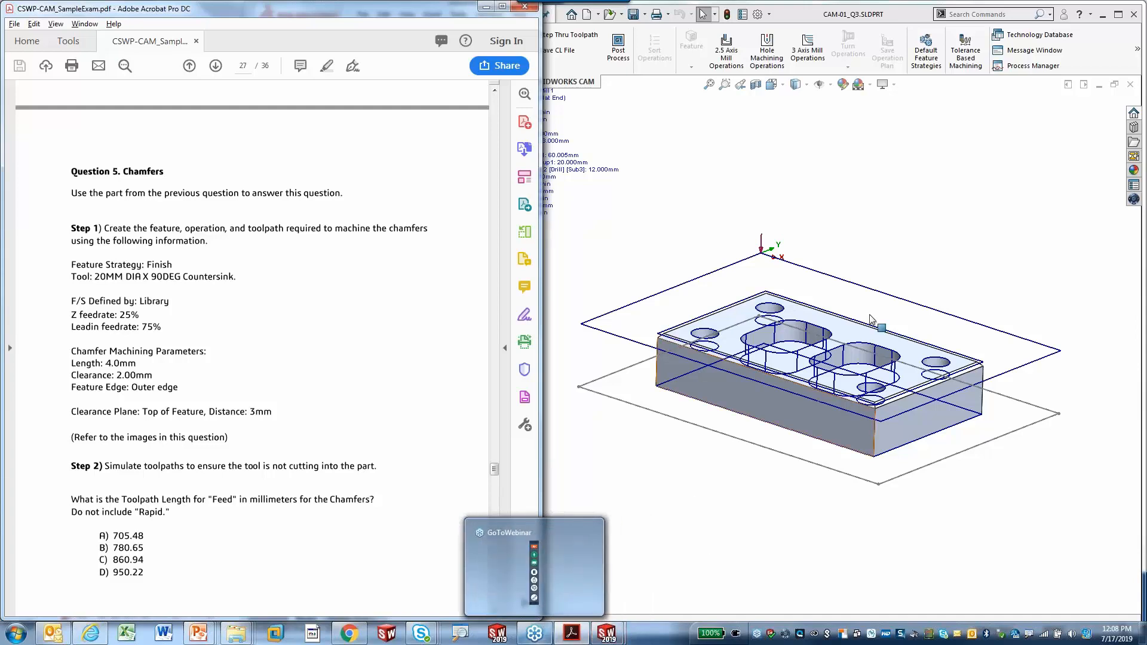
pyautogui.click(1102, 16)
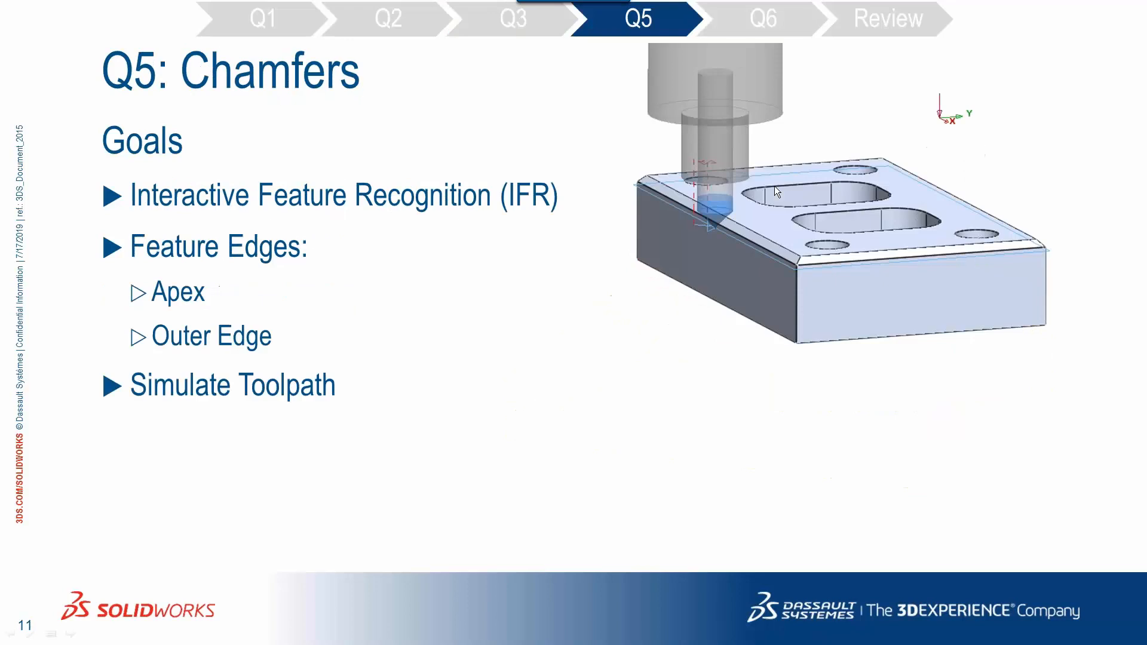
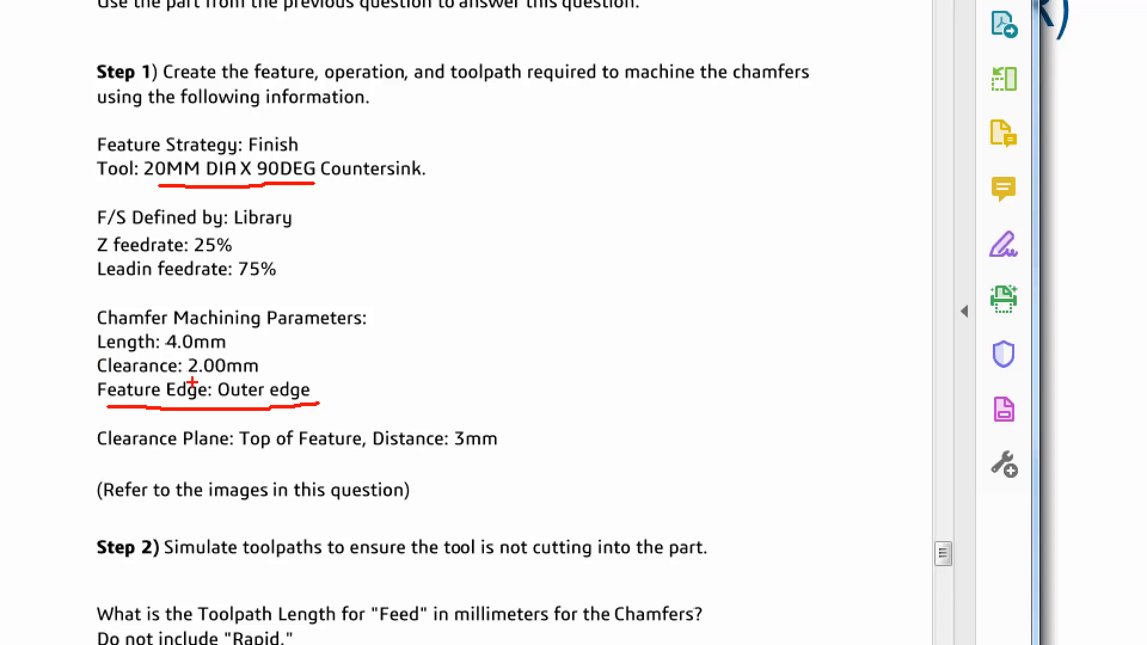
# - Examine Question 5's clearance value and its tool images for the chamfer length and clearance, and return to the parameter list
pyautogui.moveTo(189, 377); pyautogui.dragTo(283, 377)
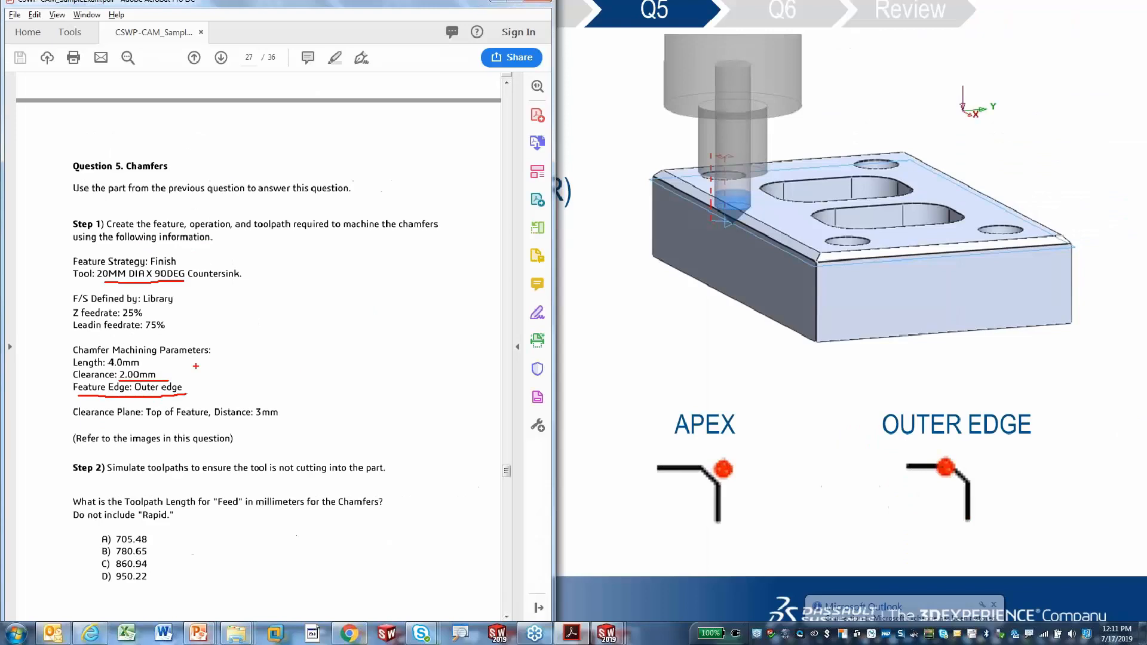
pyautogui.press('Escape')
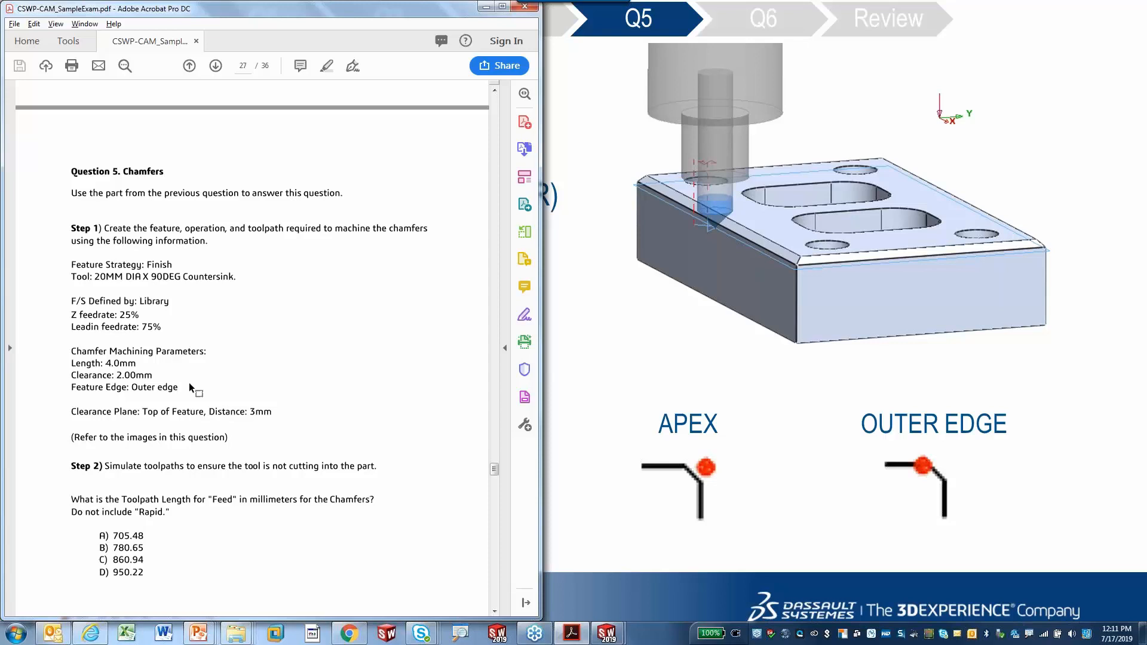
pyautogui.scroll(5, 189, 382)
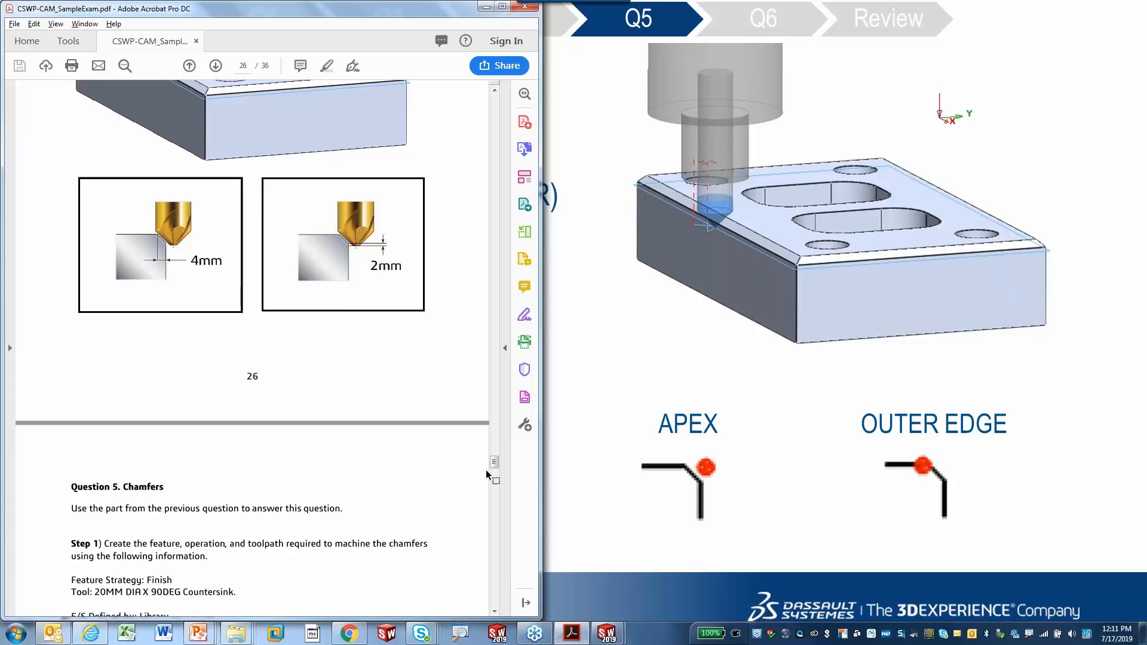
pyautogui.moveTo(608, 632)
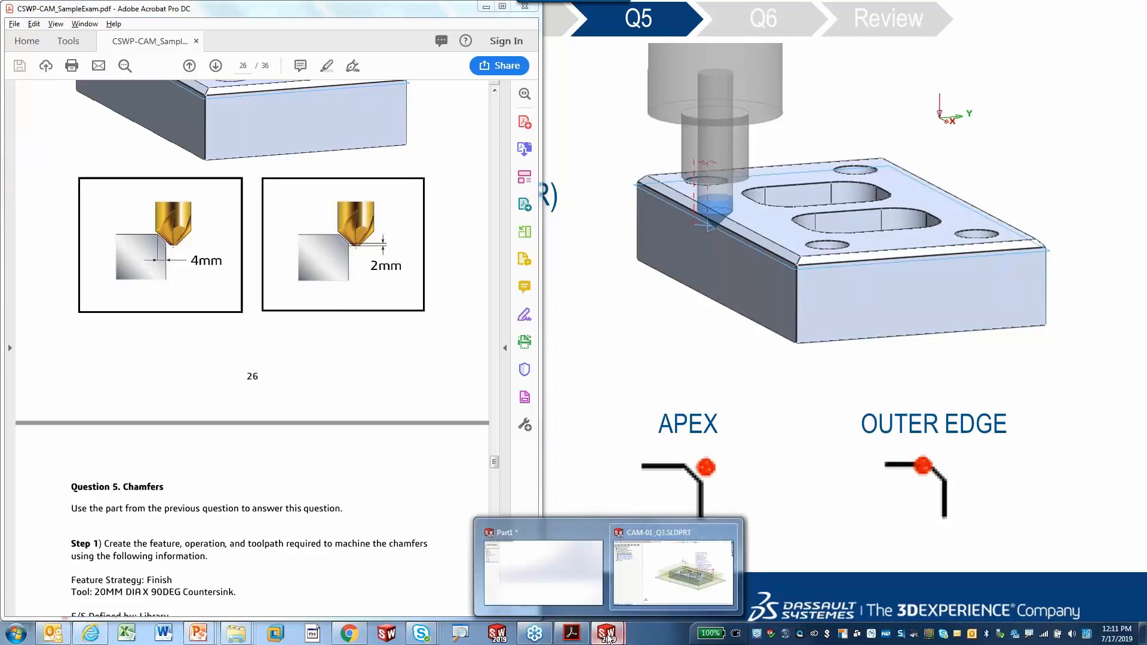
pyautogui.click(420, 499)
pyautogui.scroll(-3, 420, 500)
pyautogui.scroll(-3, 421, 501)
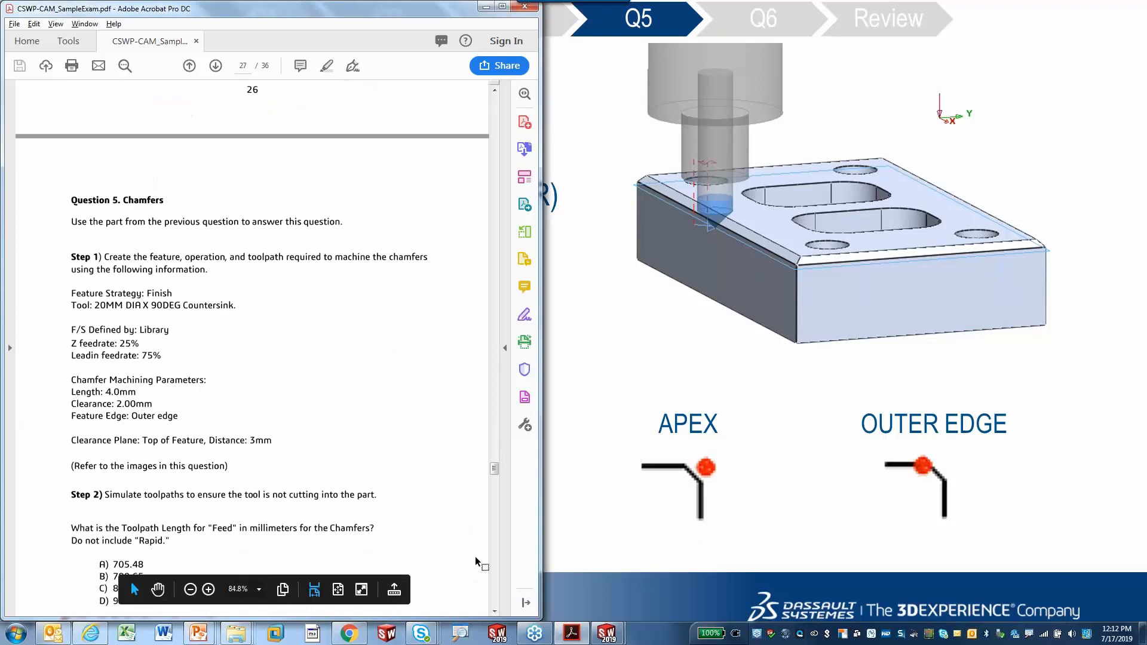
# - Return to CAM-01_Q3 in SOLIDWORKS and start a new 2.5 axis feature of type Boss under Mill Part Setup1 in the CAM feature tree
pyautogui.click(616, 635)
pyautogui.click(669, 586)
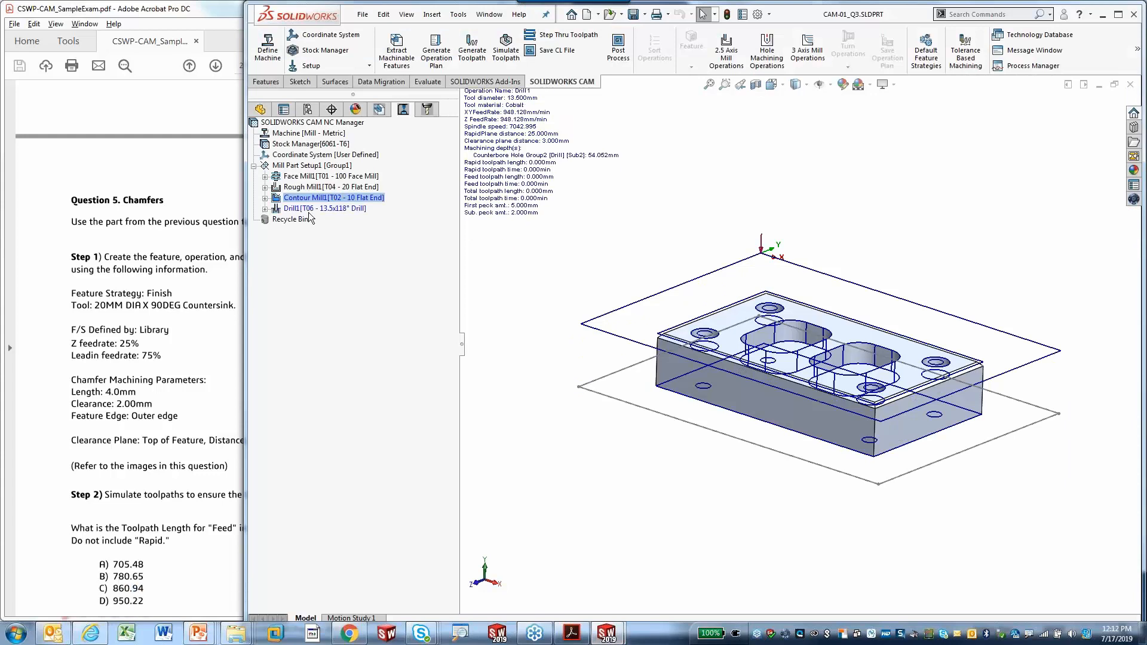
pyautogui.moveTo(326, 208)
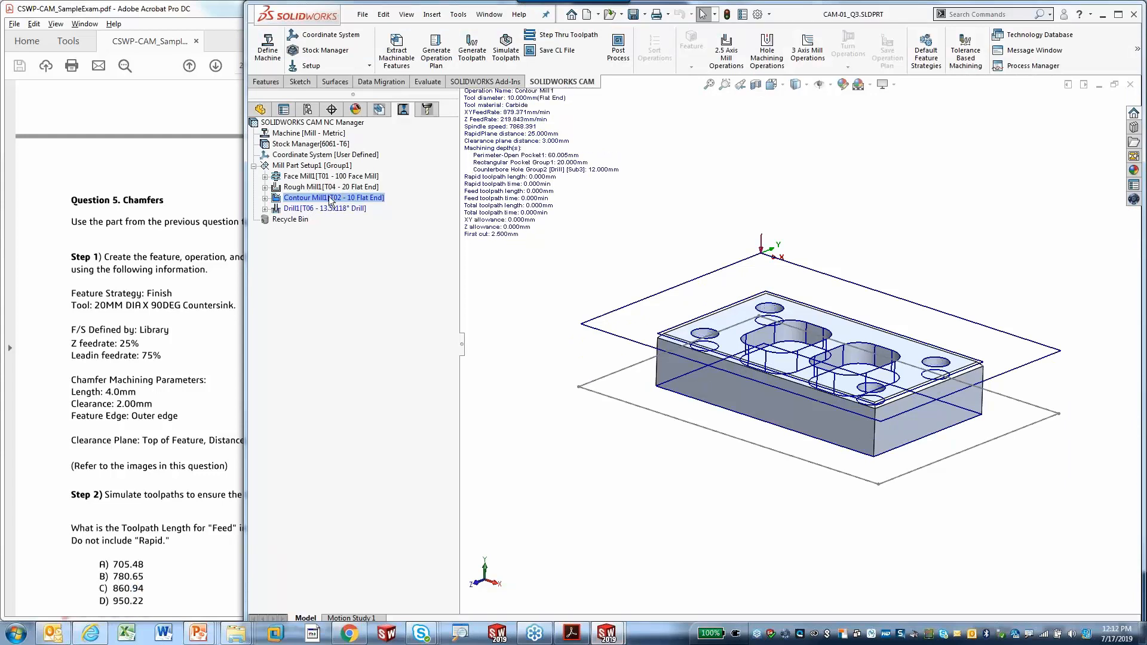
pyautogui.click(380, 110)
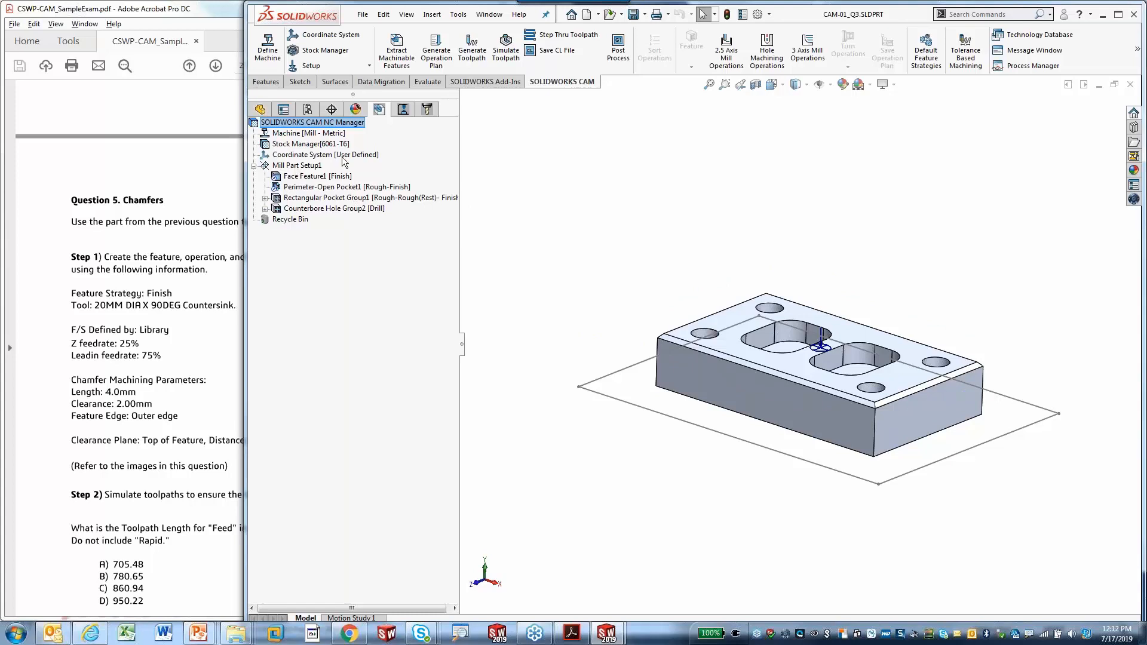
pyautogui.click(377, 114)
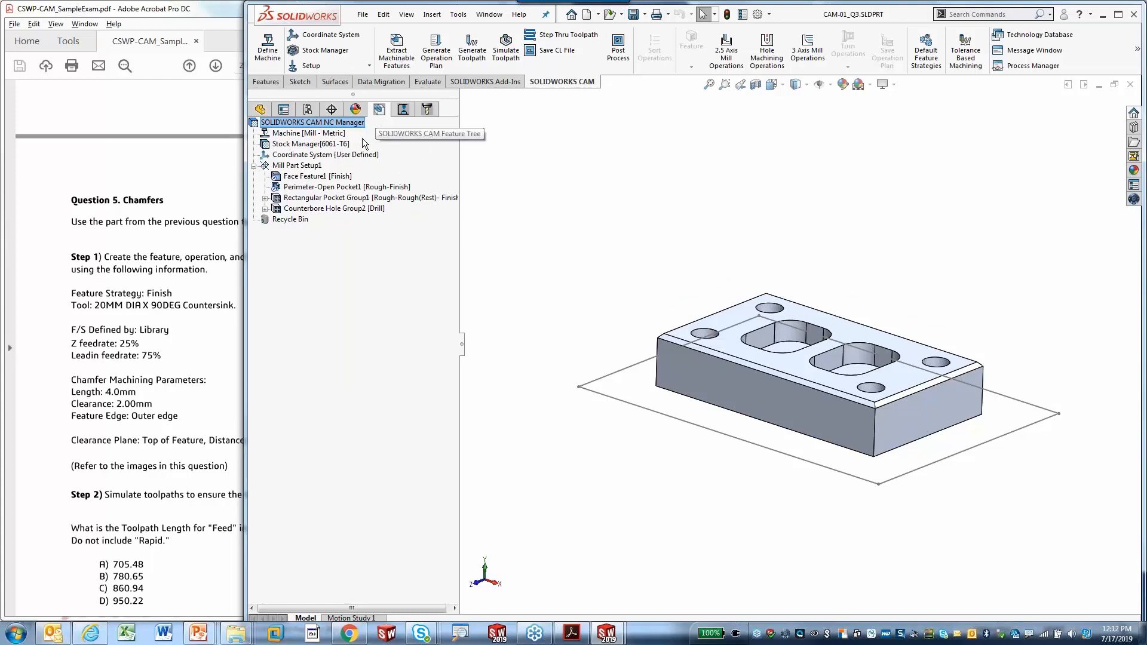
pyautogui.rightClick(303, 169)
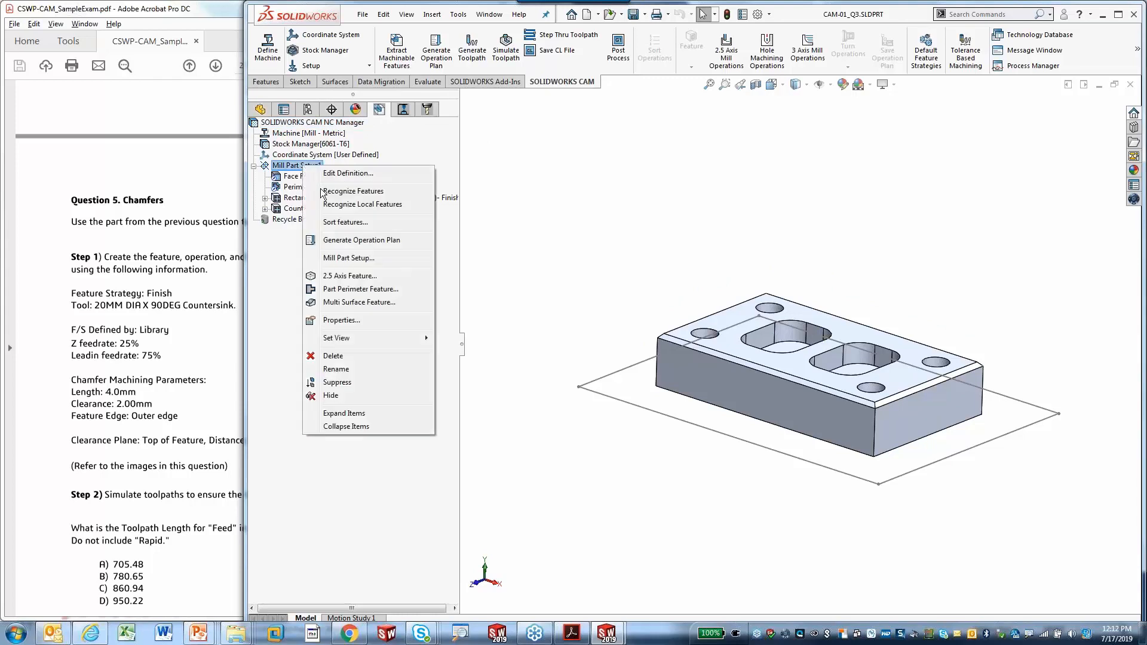
pyautogui.click(376, 278)
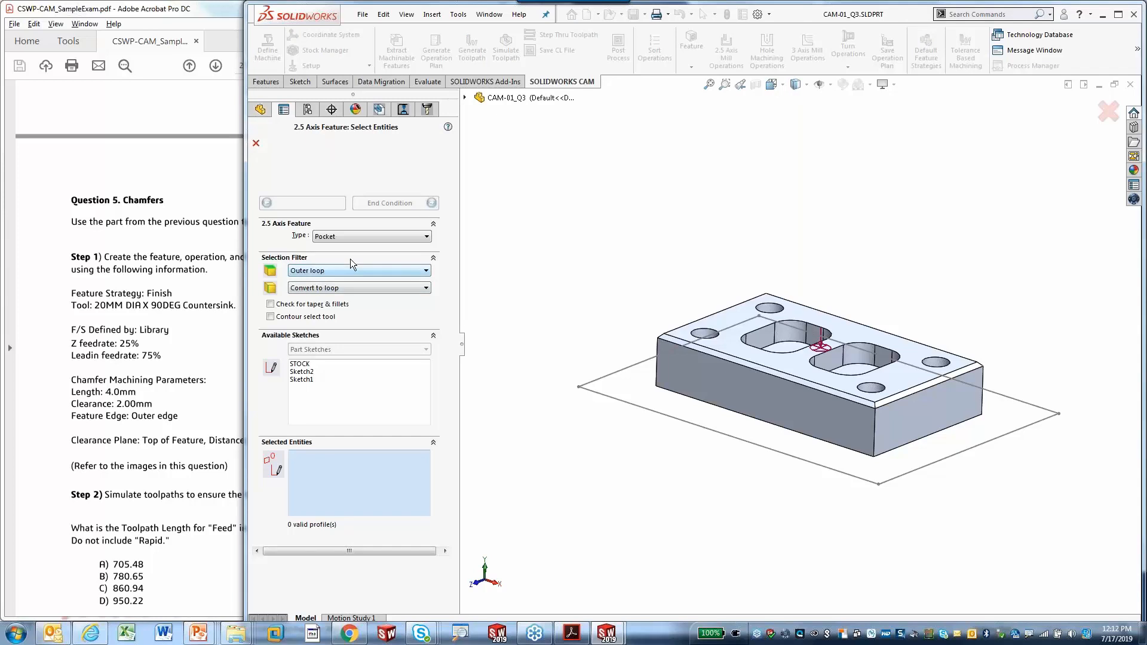
pyautogui.click(378, 237)
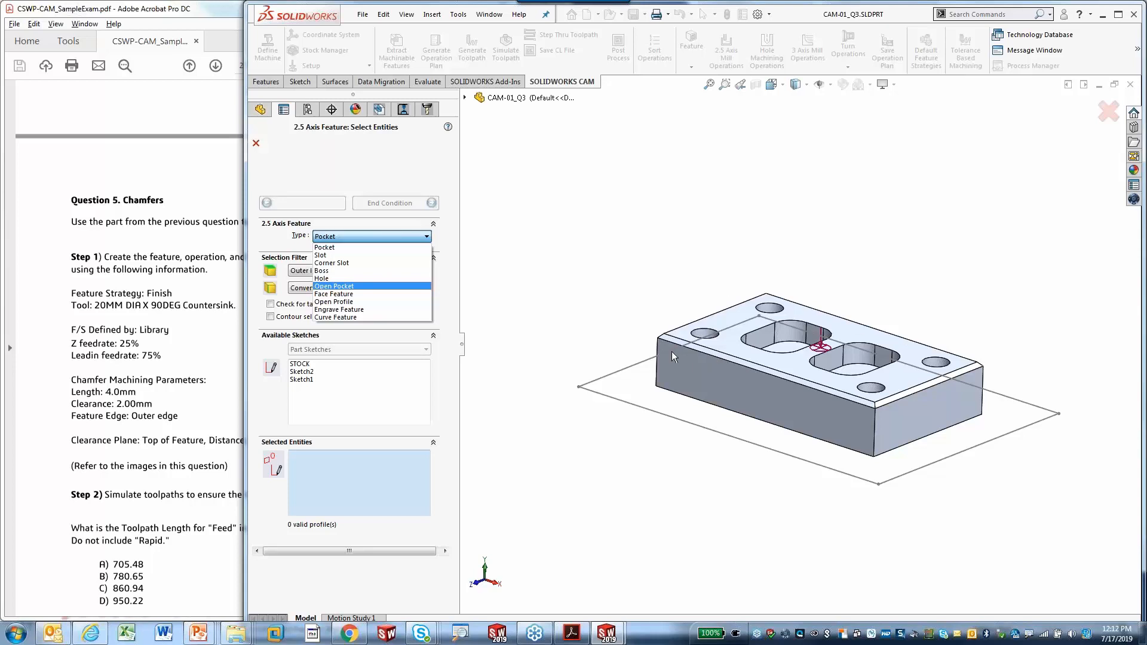
pyautogui.click(337, 272)
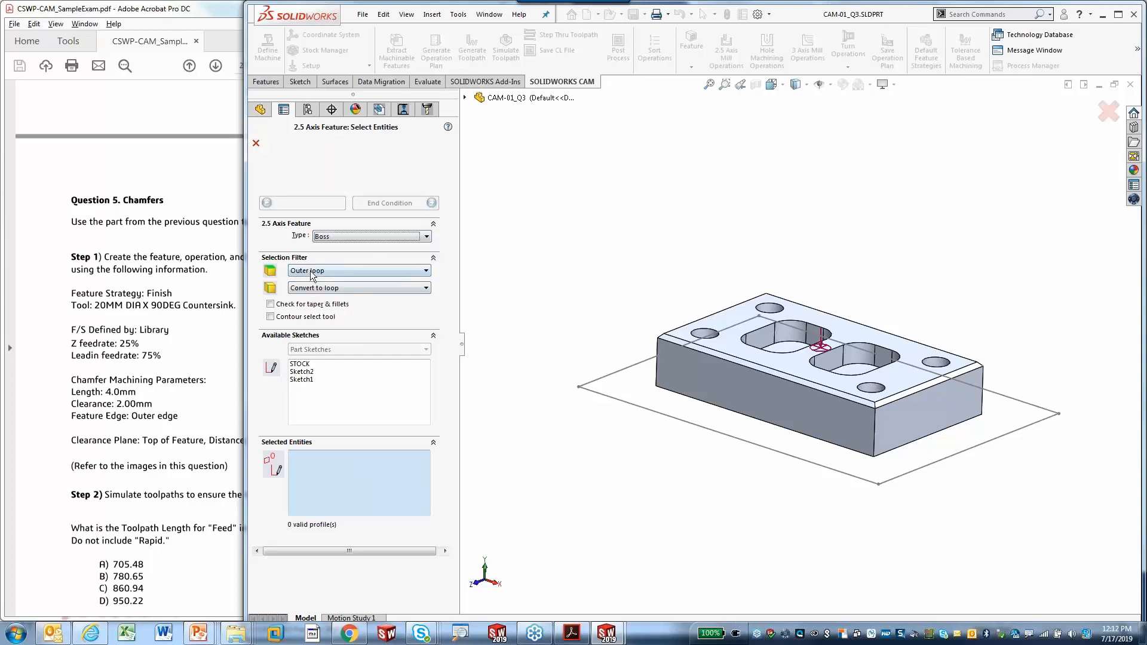
# - Select the top face's outer loop as the profile of the Boss feature and continue to its end conditions
pyautogui.click(358, 272)
pyautogui.click(361, 271)
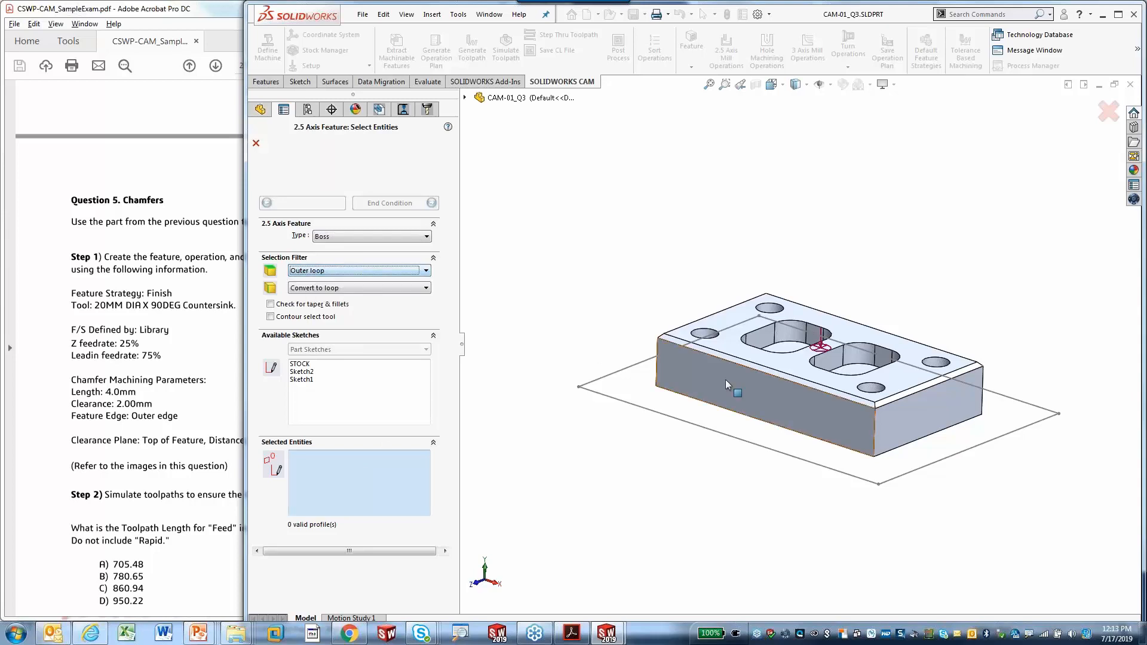
pyautogui.scroll(-2, 578, 428)
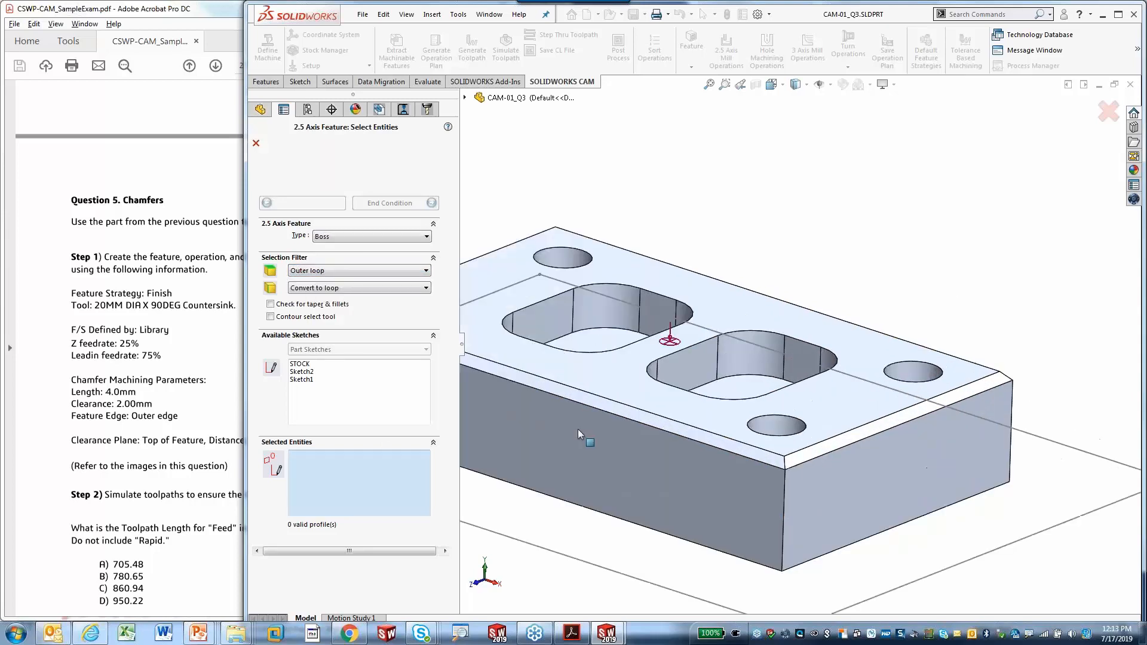
pyautogui.scroll(-1, 538, 353)
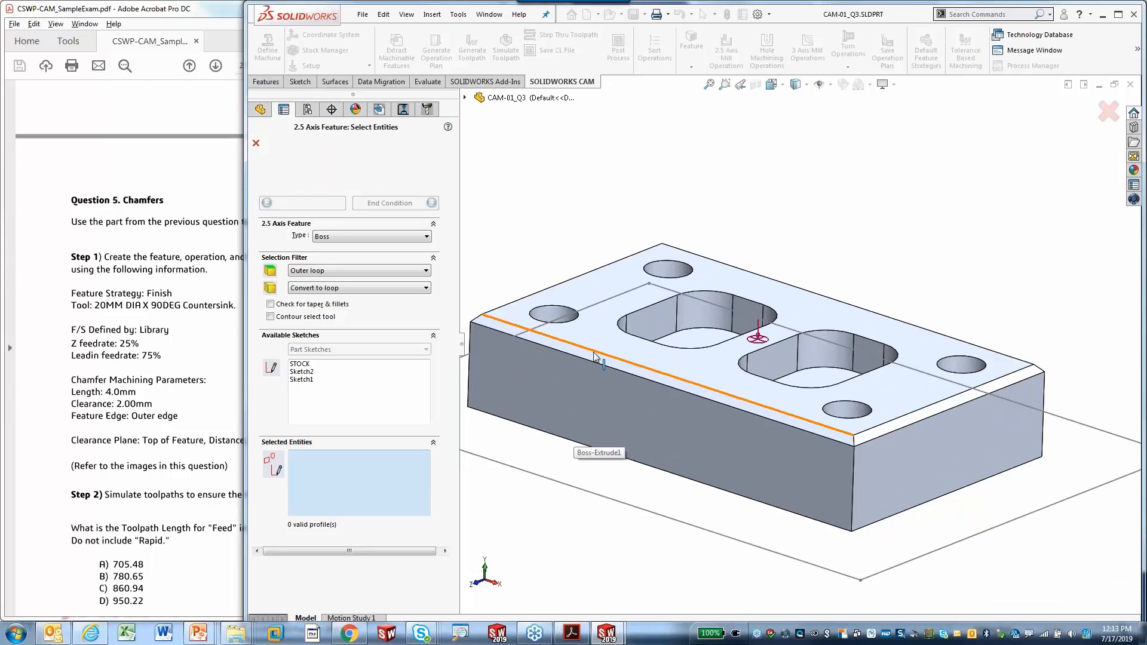
pyautogui.click(595, 356)
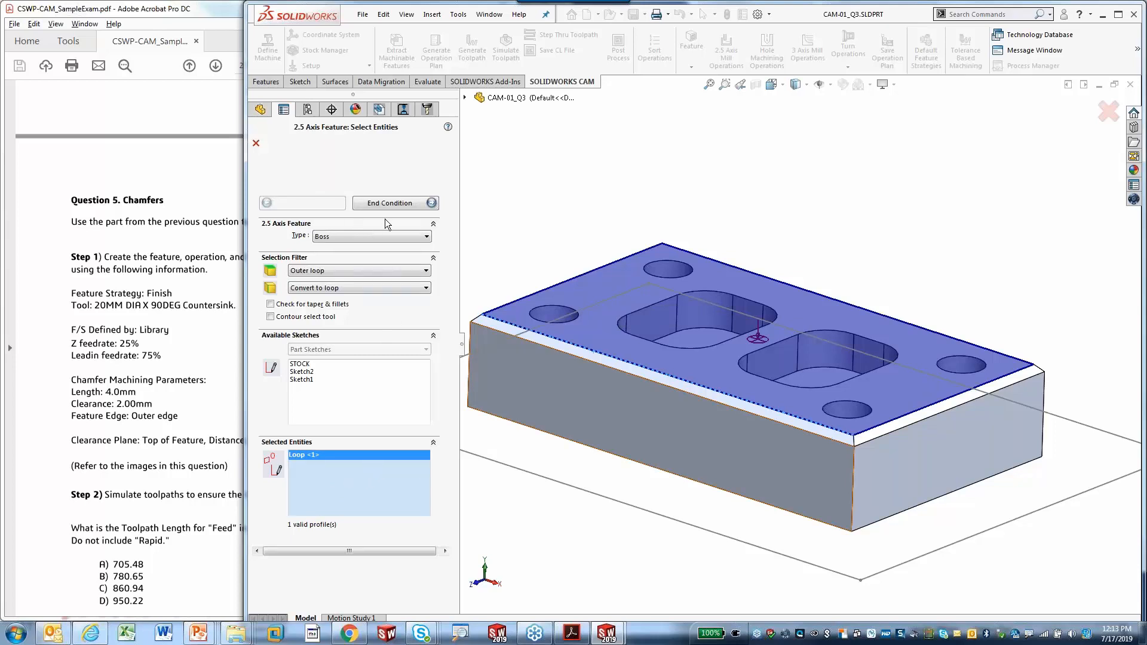
pyautogui.click(412, 205)
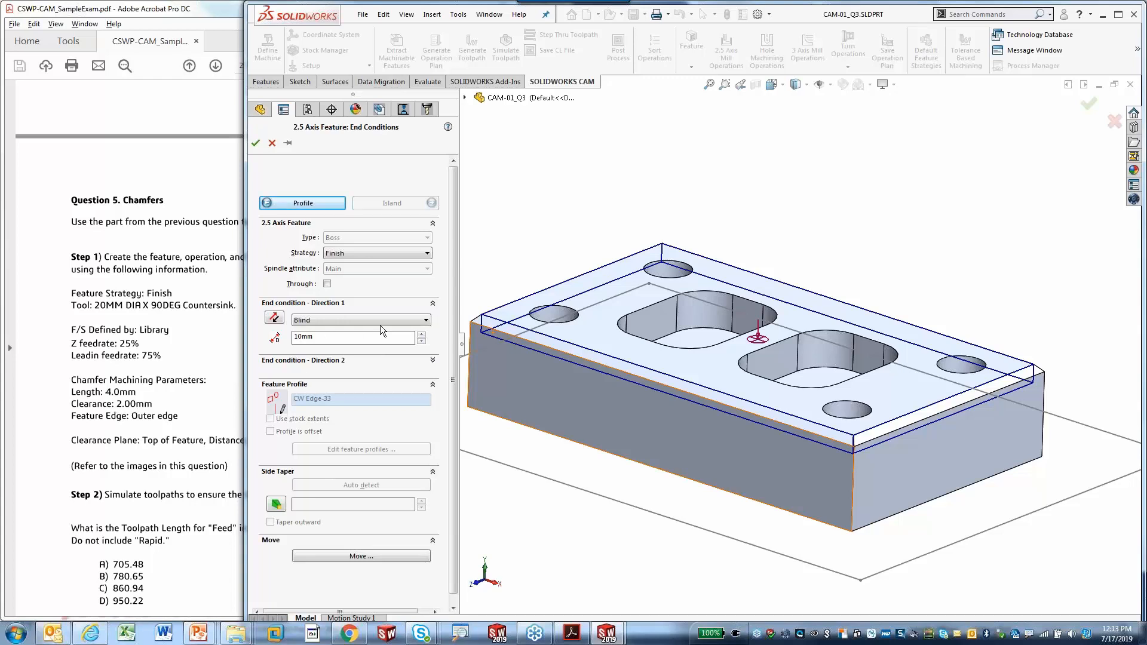
# - Create the boss feature with a blind depth of 6 mm and highlight it on the part
pyautogui.click(330, 341)
pyautogui.moveTo(323, 336); pyautogui.dragTo(267, 338)
pyautogui.write('6mm')
pyautogui.moveTo(633, 503); pyautogui.dragTo(628, 460, button='middle')
pyautogui.scroll(-4, 497, 346)
pyautogui.scroll(4, 853, 359)
pyautogui.moveTo(853, 357); pyautogui.dragTo(805, 385, button='middle')
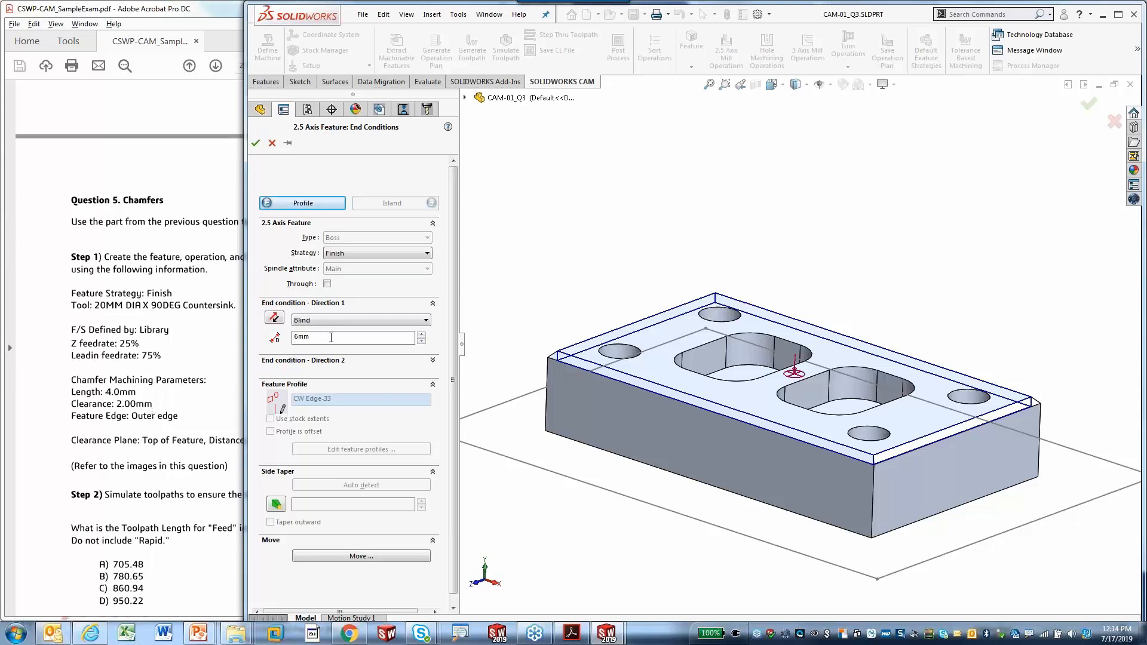
pyautogui.click(256, 144)
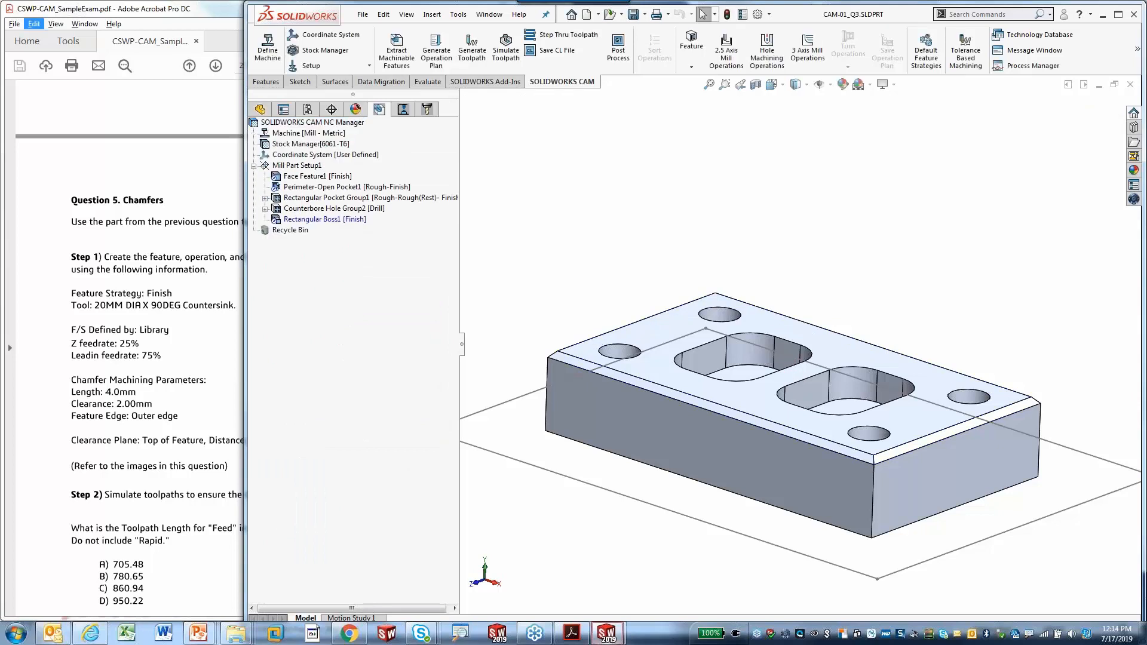
pyautogui.click(313, 220)
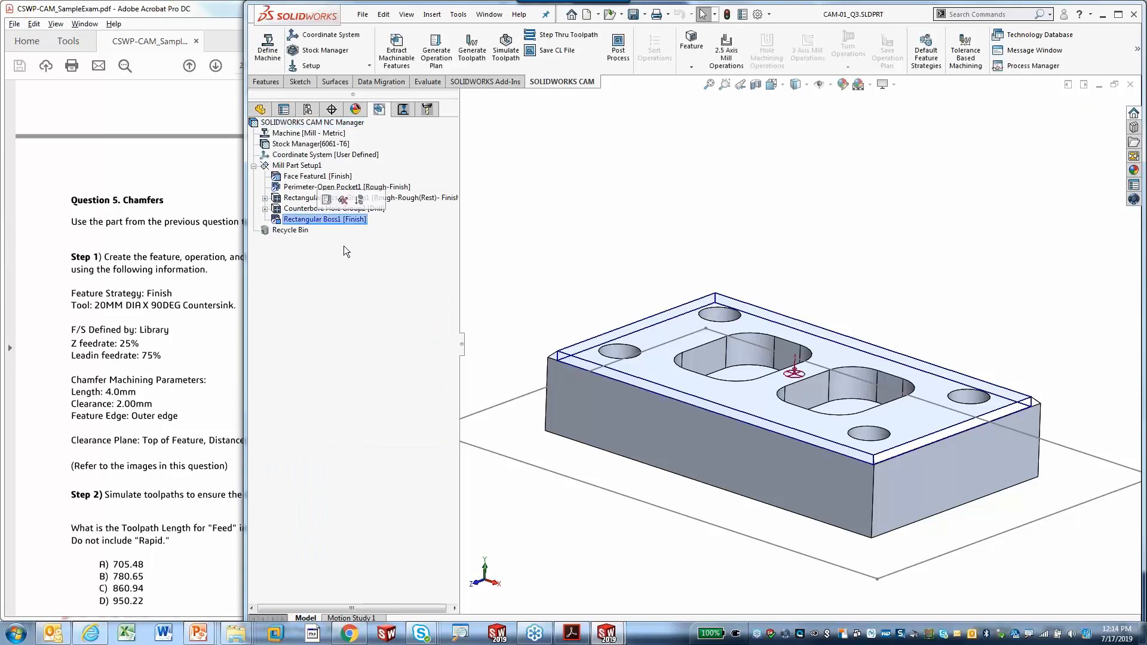
pyautogui.moveTo(679, 377)
pyautogui.mouseDown(button='middle')
pyautogui.moveTo(684, 320)
pyautogui.moveTo(687, 364)
pyautogui.mouseUp(button='middle')
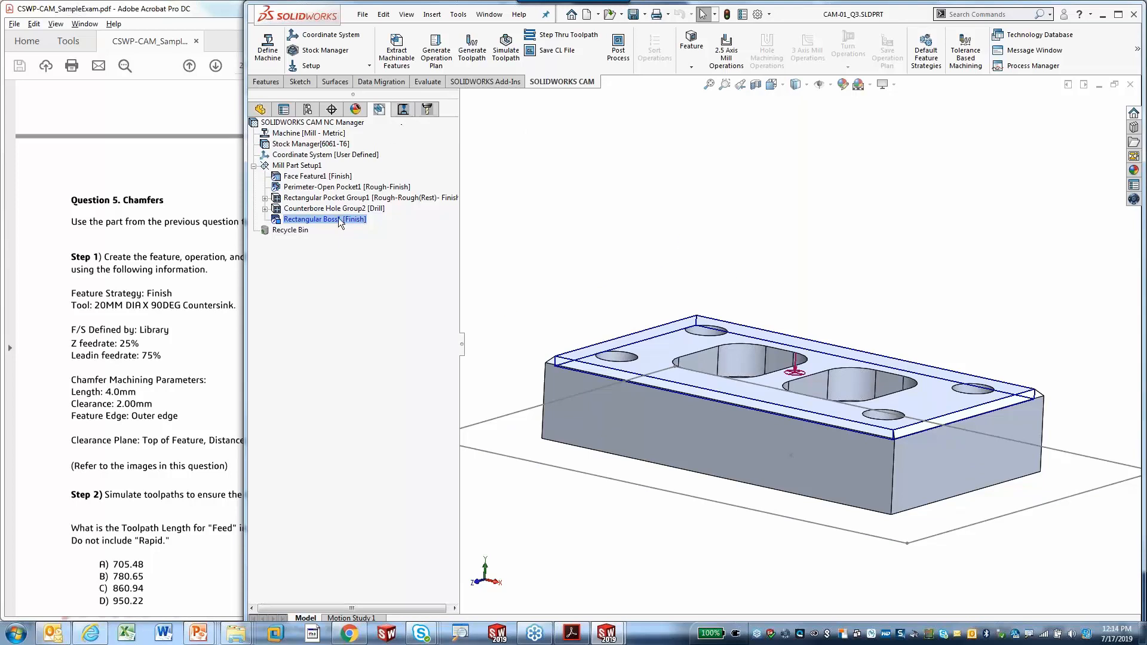
# - Add a Contour Mill operation to Mill Part Setup1 with tool T07 - 20 X 90 Countersink and assign Rectangular Boss1 to it
pyautogui.click(404, 111)
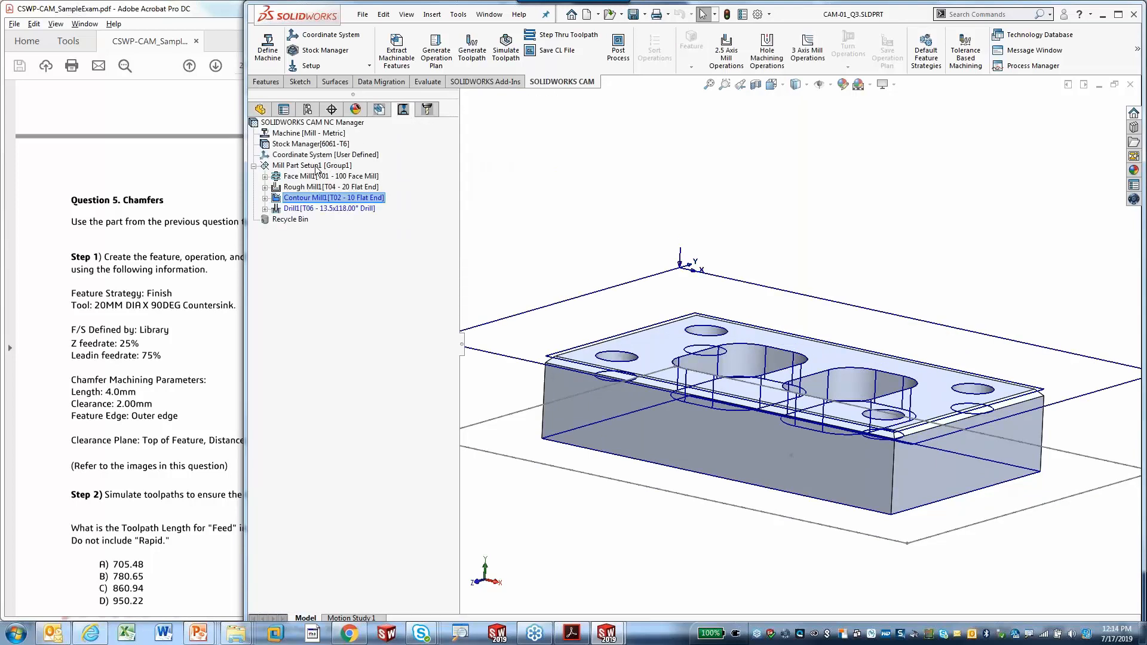
pyautogui.click(403, 110)
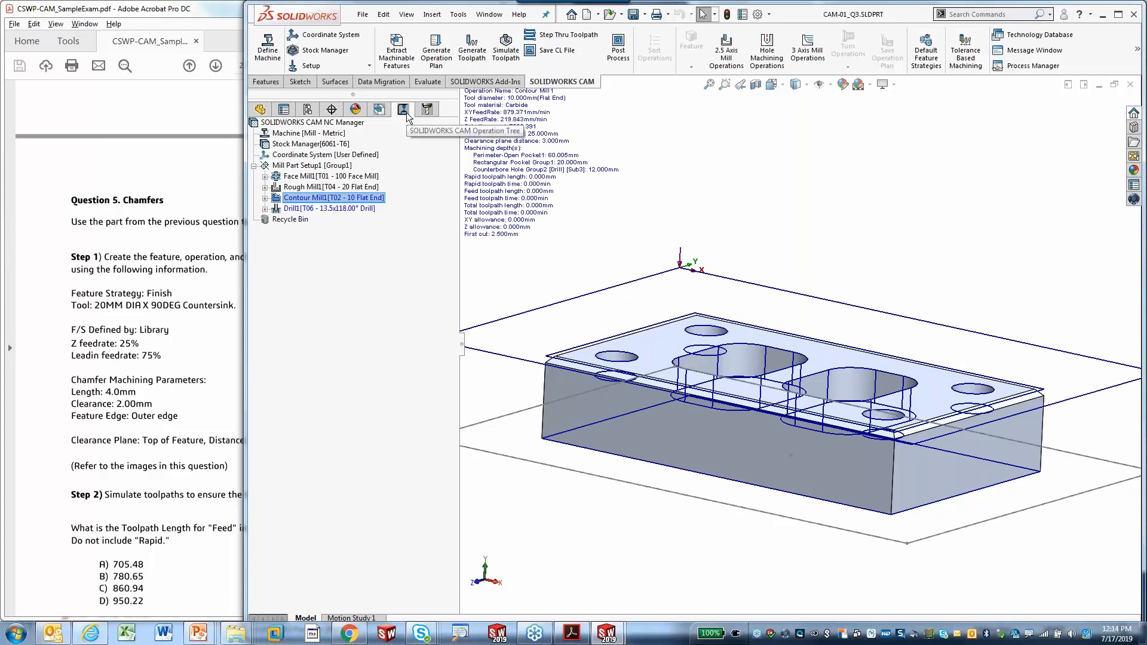
pyautogui.rightClick(307, 169)
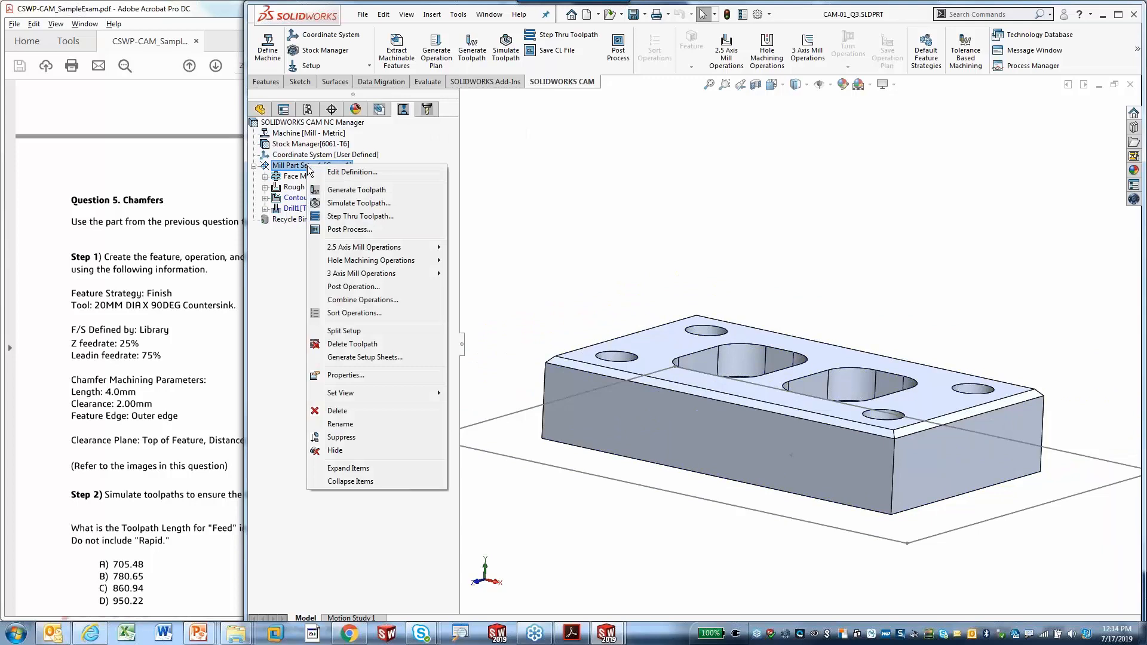
pyautogui.moveTo(389, 248)
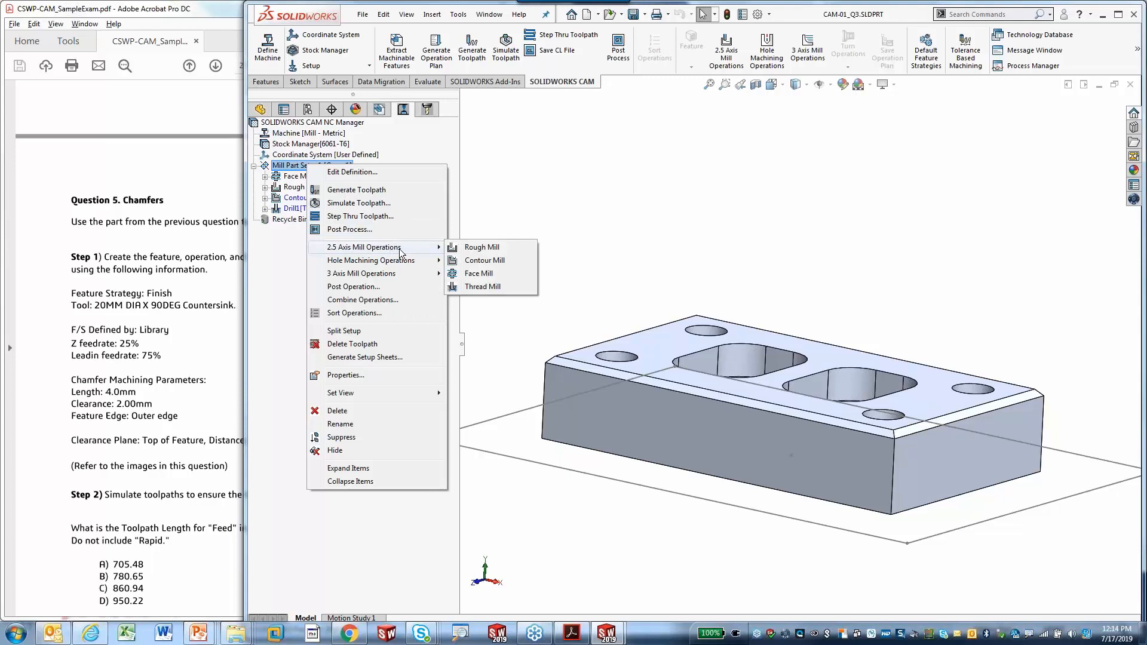
pyautogui.click(511, 261)
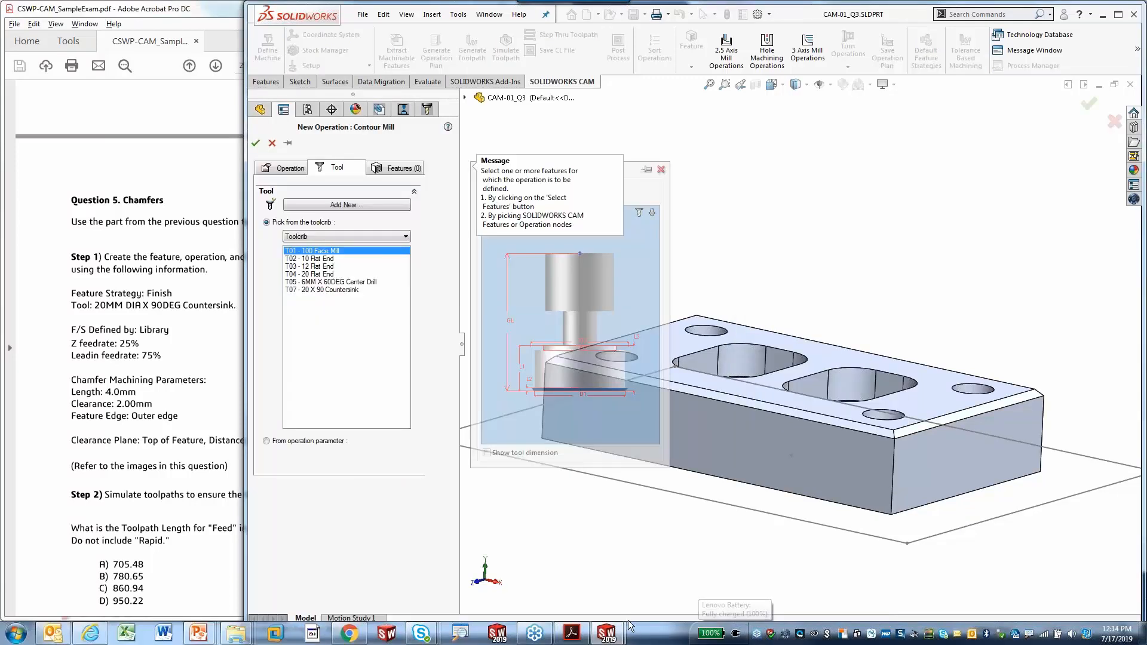
pyautogui.click(327, 290)
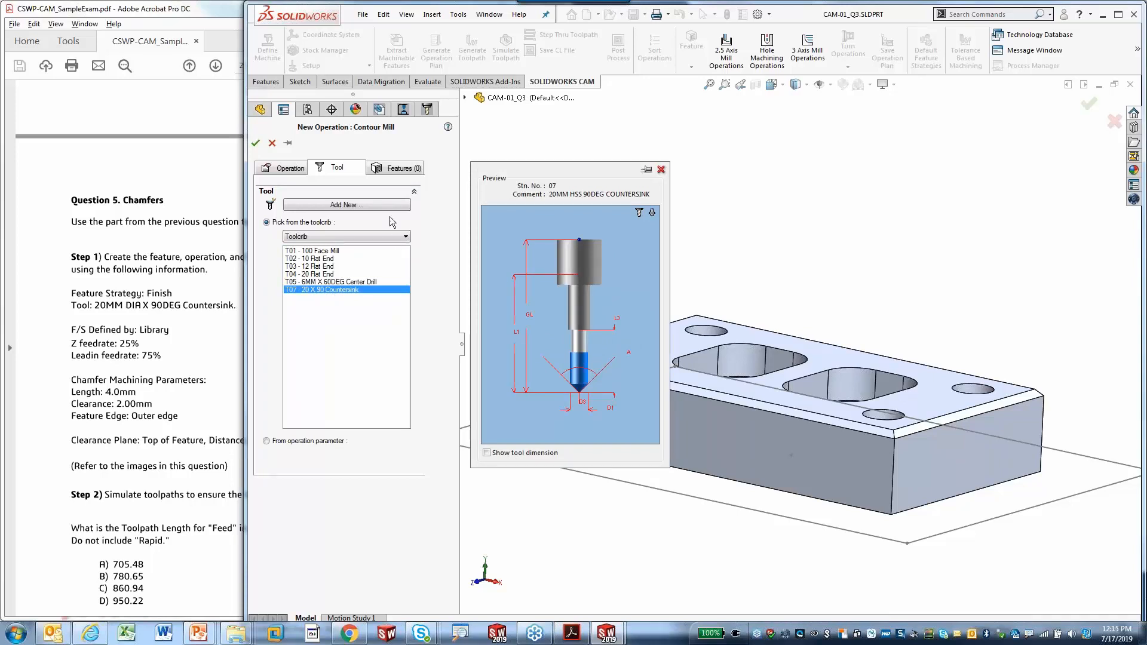
pyautogui.click(397, 170)
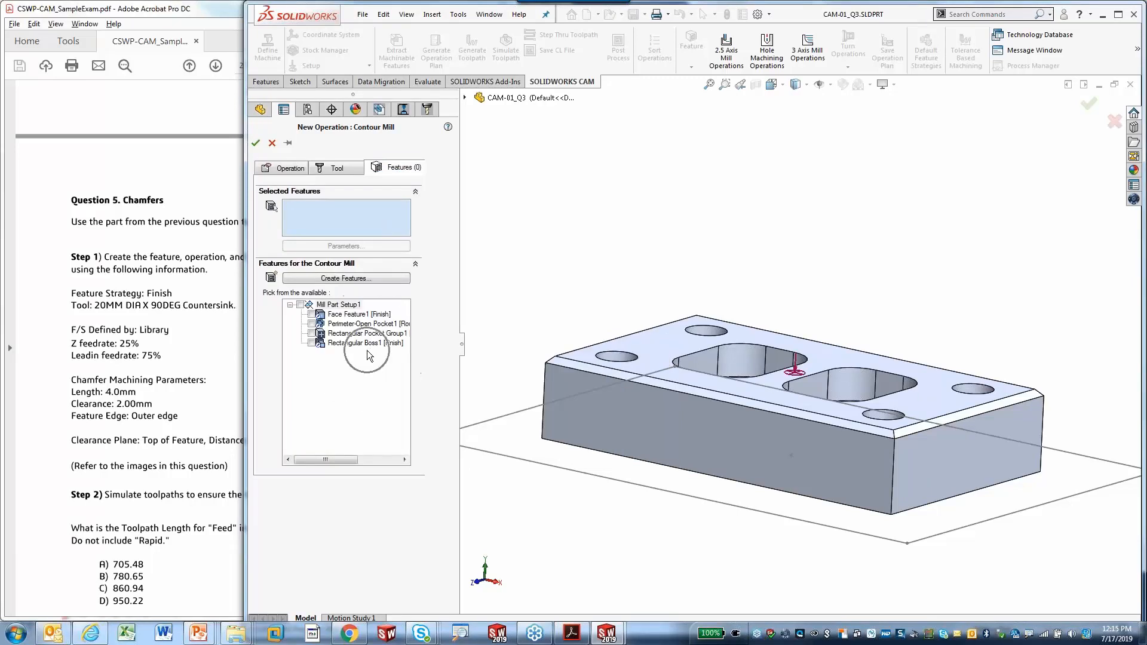
pyautogui.click(312, 344)
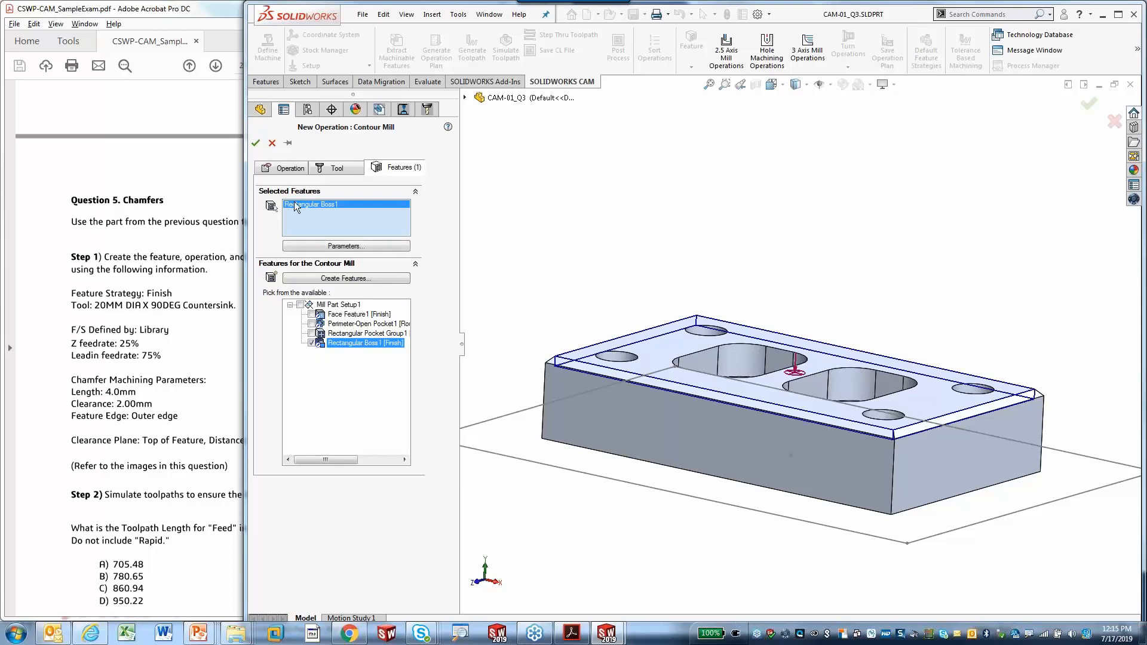
# - Enable editing and naming on creation, create the operation and name it "Chamfer (outer edge)"
pyautogui.click(277, 171)
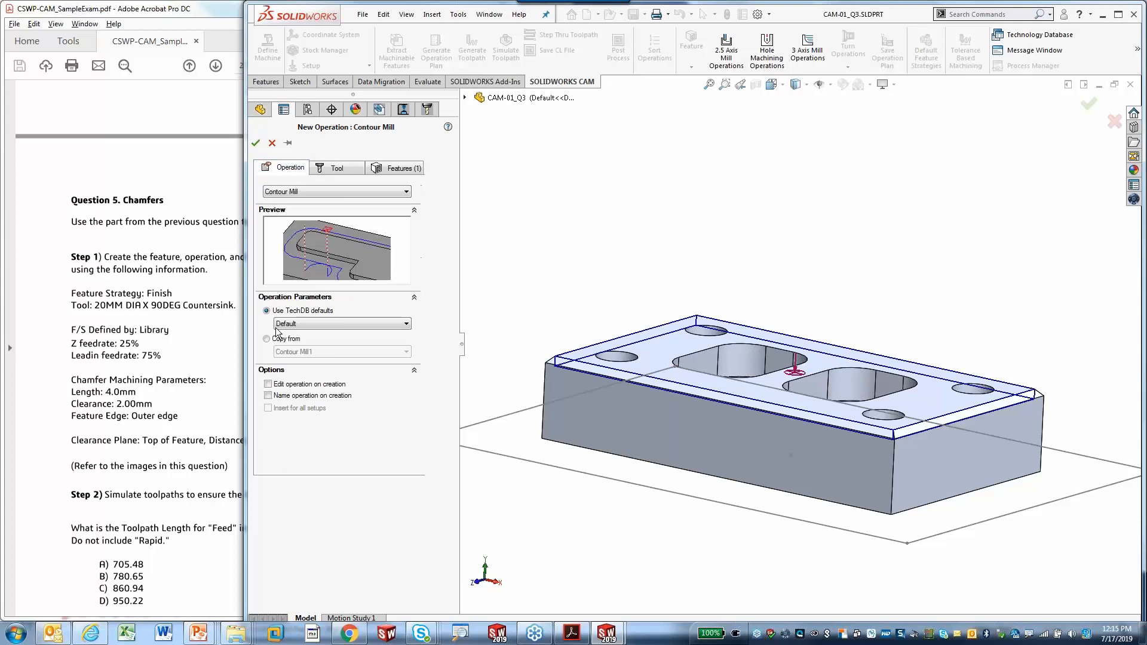
pyautogui.click(269, 385)
pyautogui.click(268, 396)
pyautogui.click(255, 144)
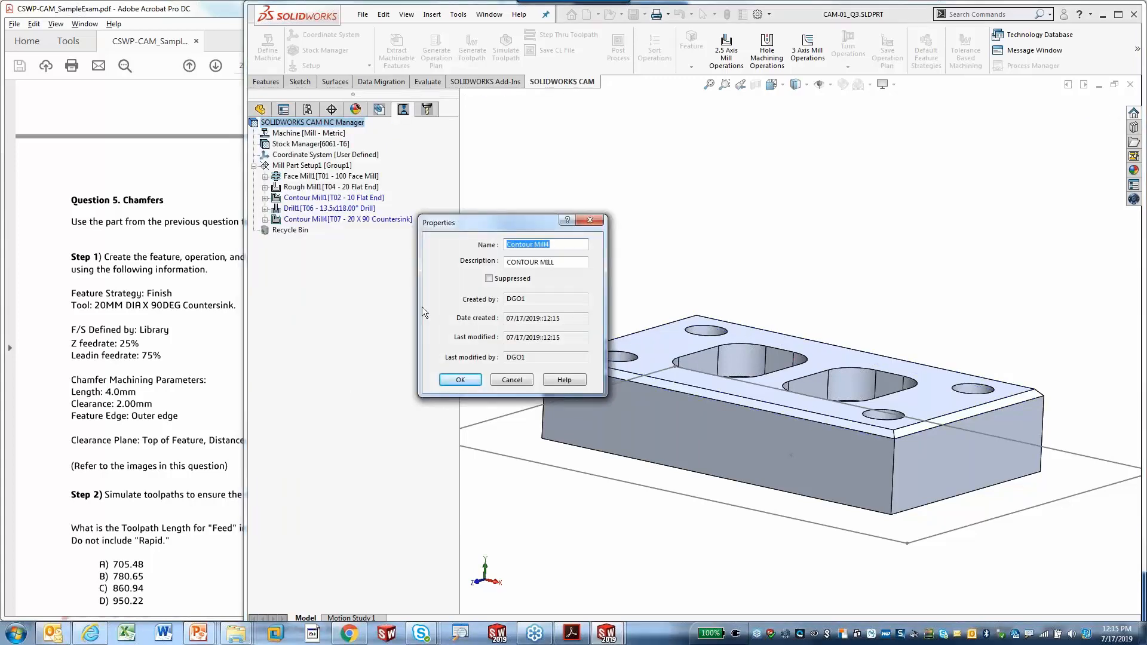
pyautogui.write('Chamfer (outer edge')
pyautogui.click(459, 380)
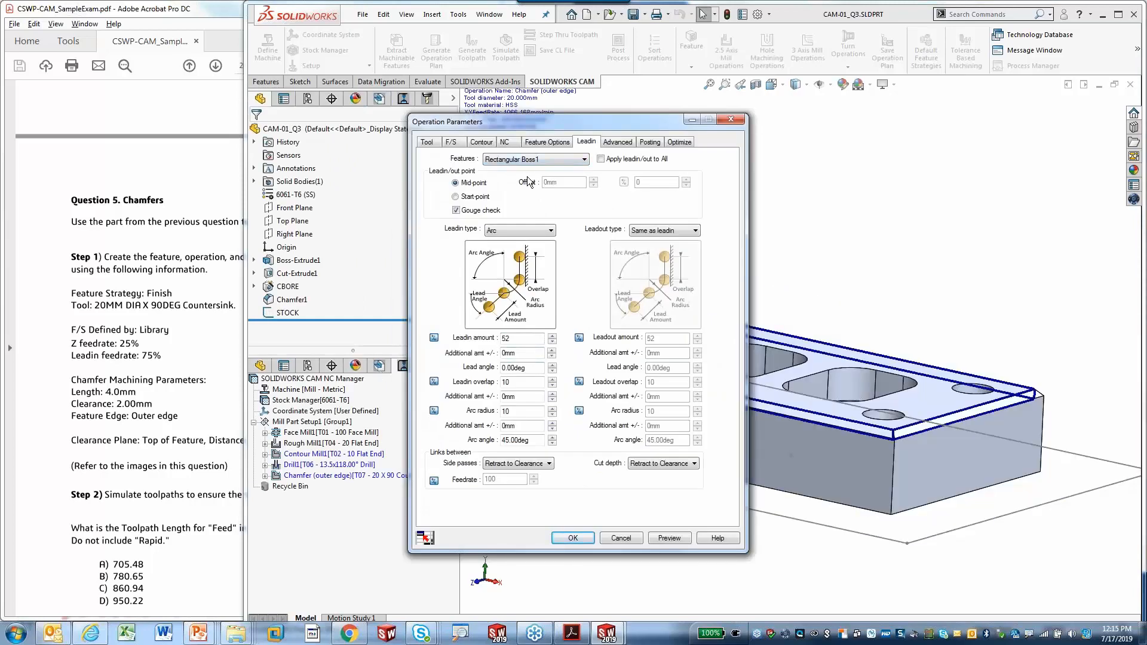
# - Check the countersink tool's dimensions, the feed/speed source and the Z and lead-in feedrate percentages against the exam question
pyautogui.click(427, 142)
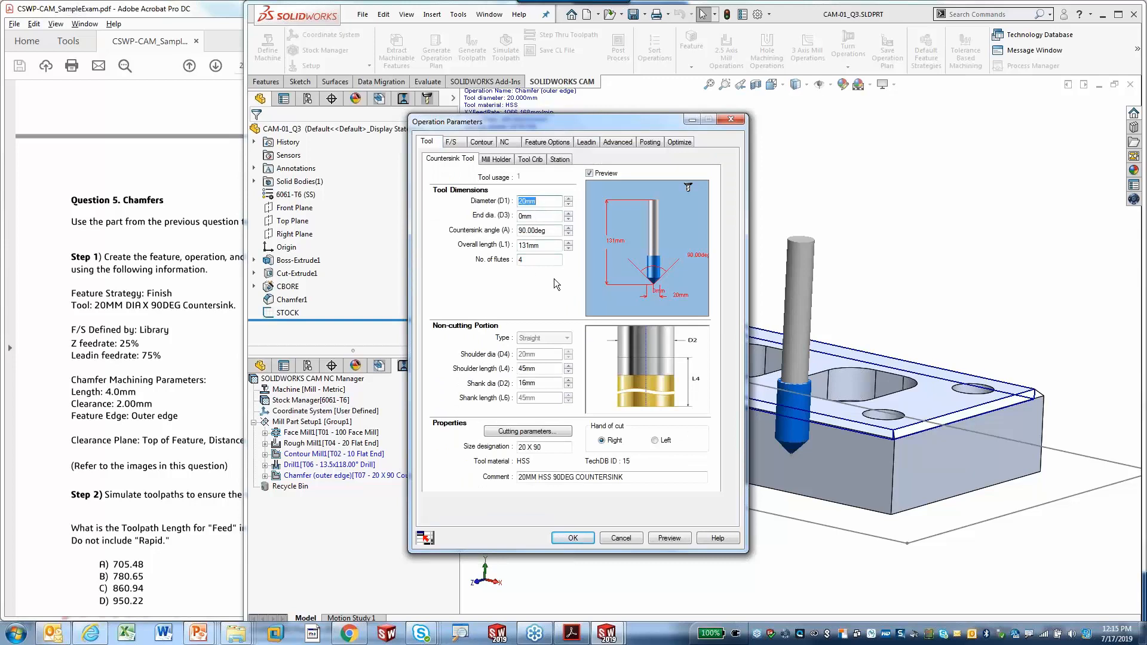
pyautogui.click(459, 142)
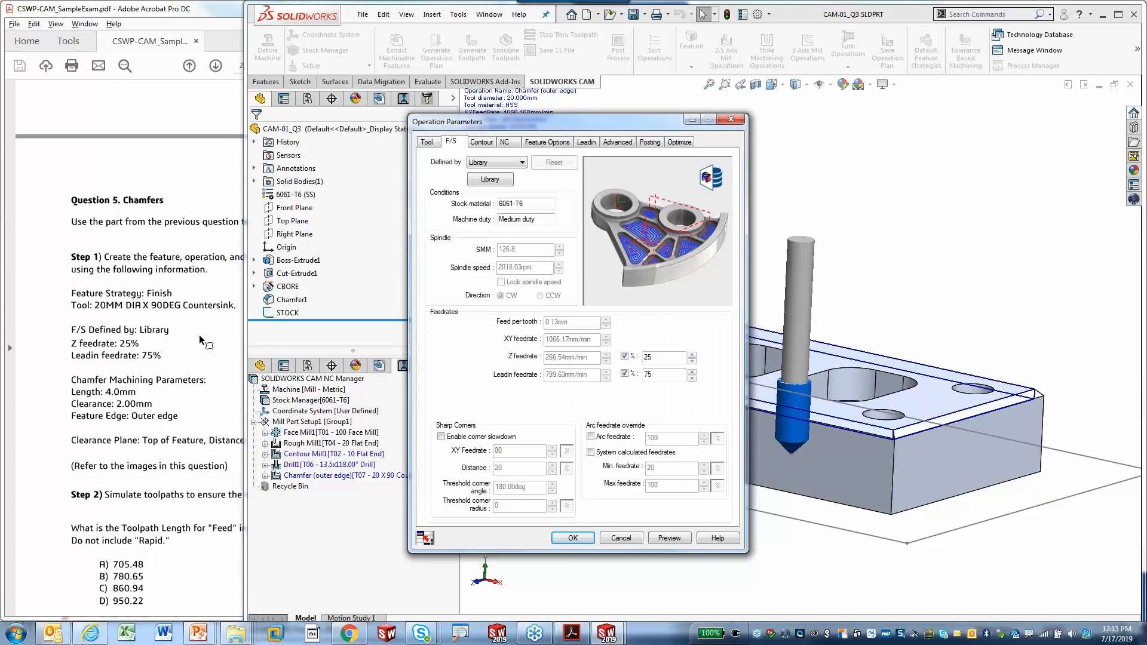
pyautogui.hotkey('ctrl', '2')
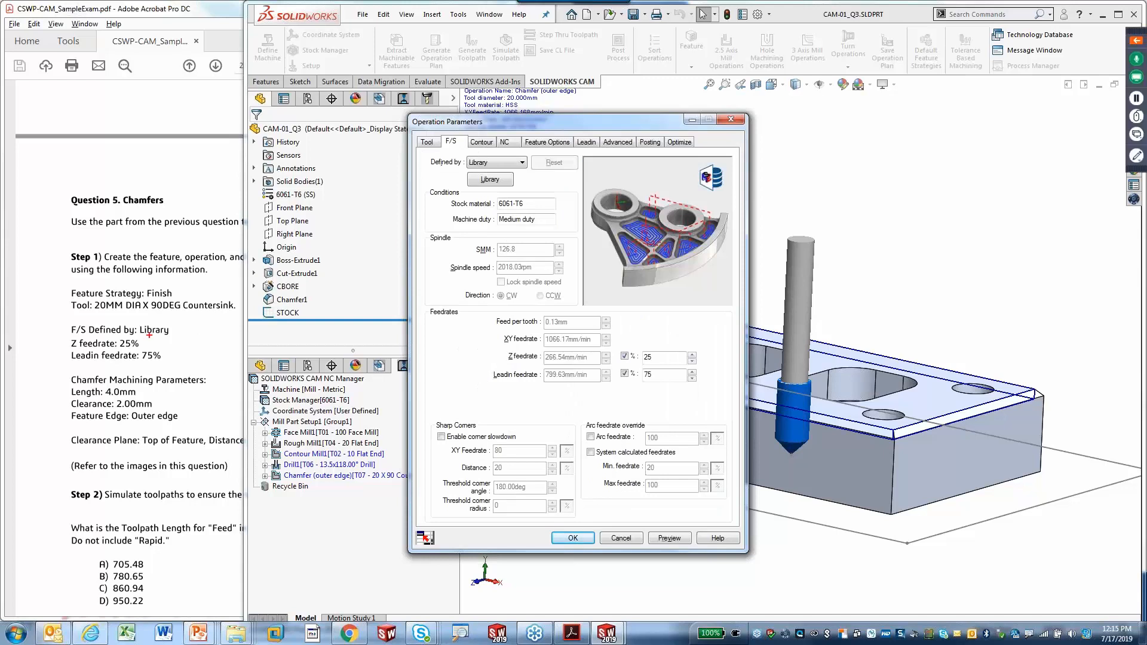
pyautogui.moveTo(136, 339)
pyautogui.mouseDown()
pyautogui.moveTo(178, 321)
pyautogui.moveTo(146, 318)
pyautogui.moveTo(136, 345)
pyautogui.mouseUp()
pyautogui.moveTo(453, 172)
pyautogui.mouseDown()
pyautogui.moveTo(529, 160)
pyautogui.moveTo(442, 150)
pyautogui.moveTo(468, 173)
pyautogui.mouseUp()
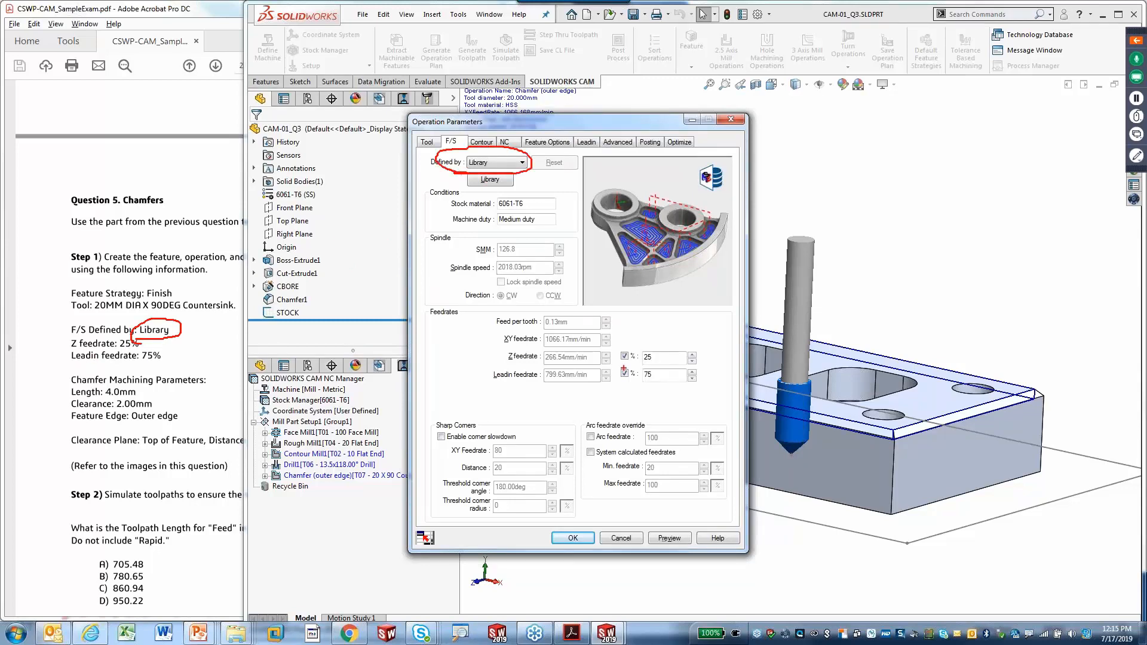
pyautogui.moveTo(616, 342)
pyautogui.mouseDown()
pyautogui.moveTo(650, 344)
pyautogui.moveTo(656, 388)
pyautogui.mouseUp()
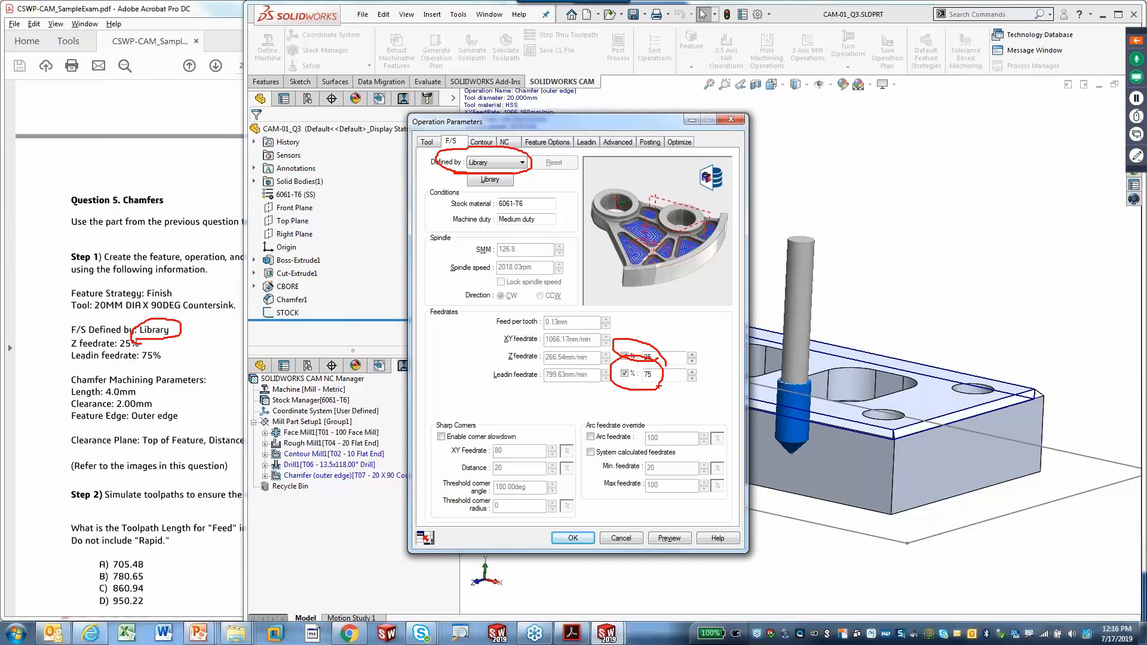
pyautogui.press('Escape')
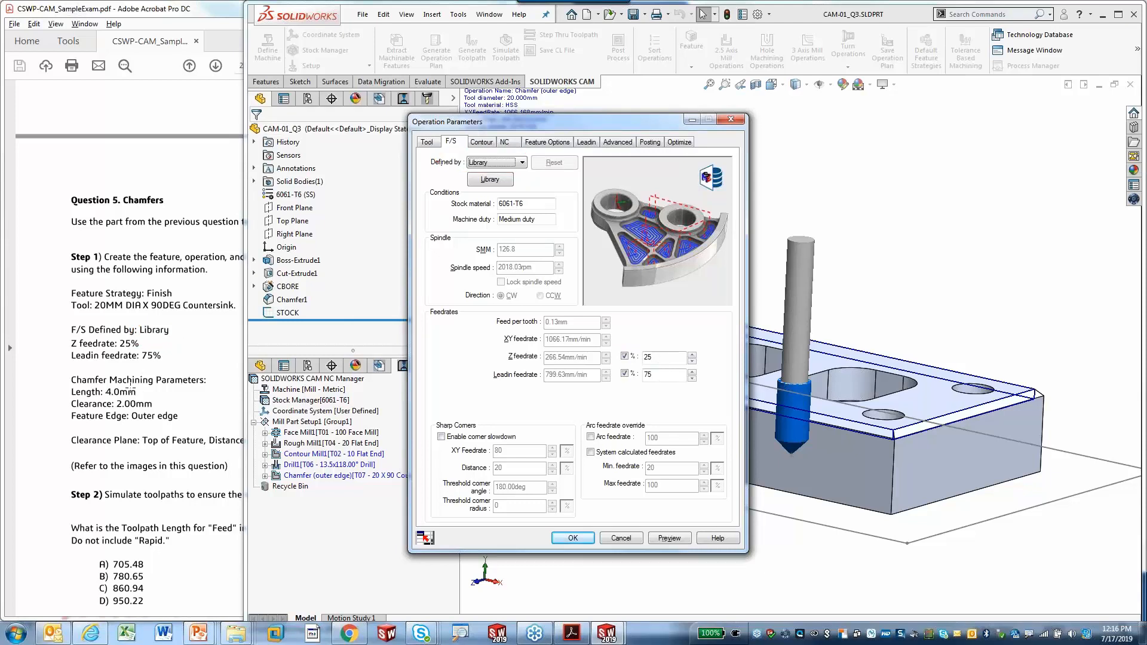
# - Enable chamfer machining in the contour parameters and set the feature edge to Outer edge
pyautogui.click(480, 142)
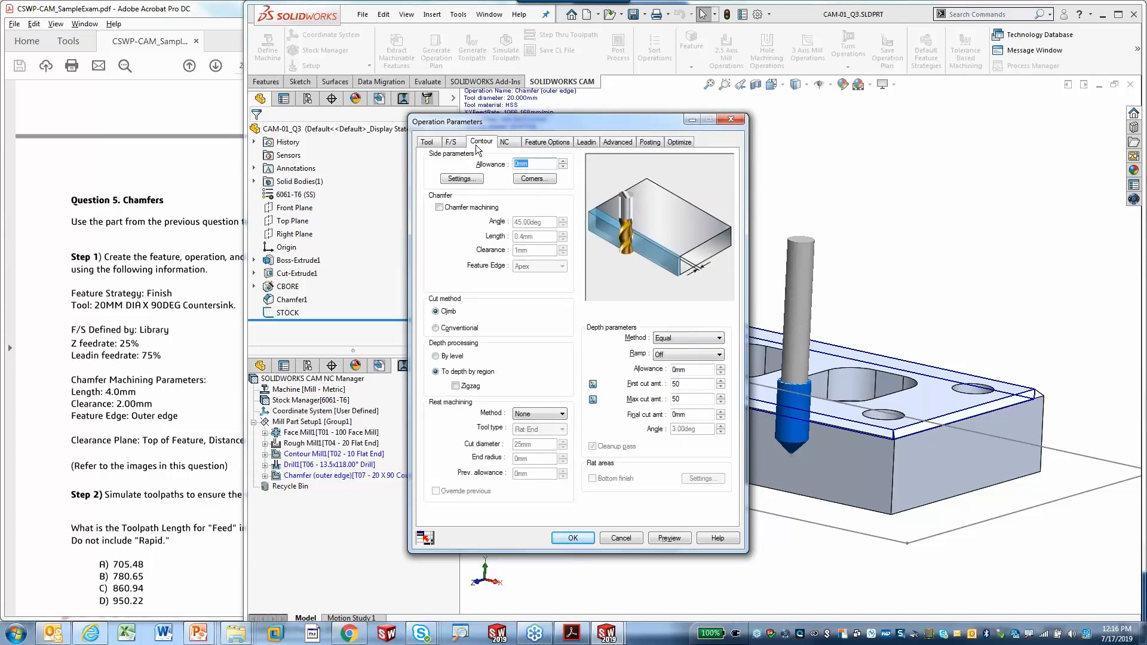
pyautogui.hotkey('ctrl', '2')
pyautogui.moveTo(445, 218)
pyautogui.mouseDown()
pyautogui.moveTo(489, 216)
pyautogui.moveTo(495, 193)
pyautogui.moveTo(421, 194)
pyautogui.moveTo(436, 219)
pyautogui.mouseUp()
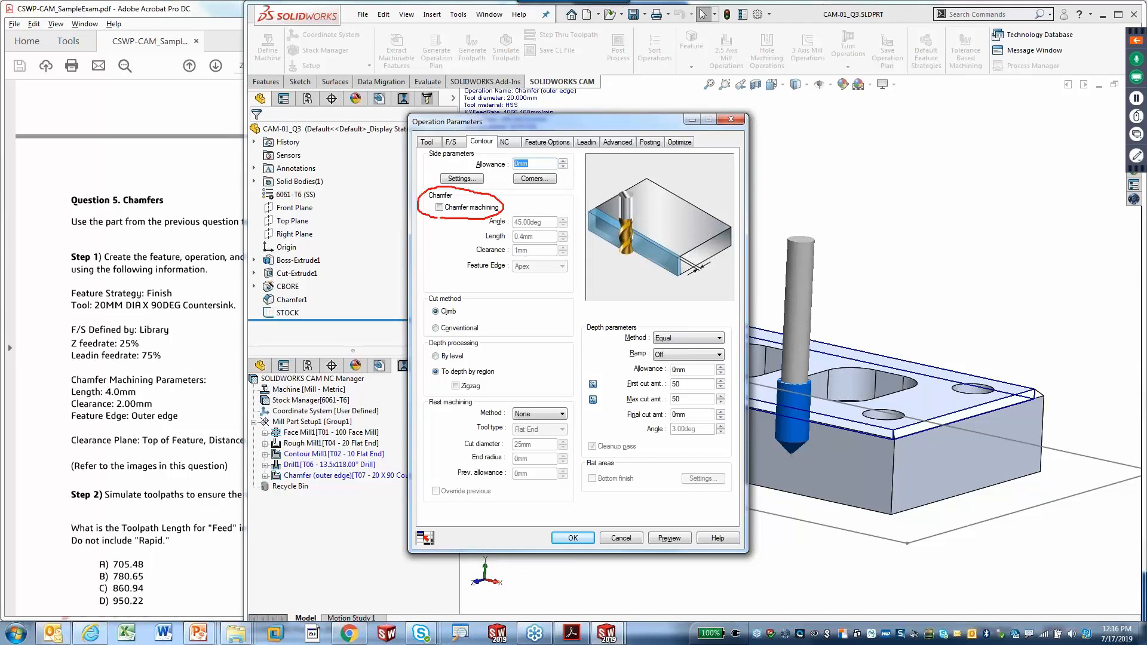
pyautogui.press('Escape')
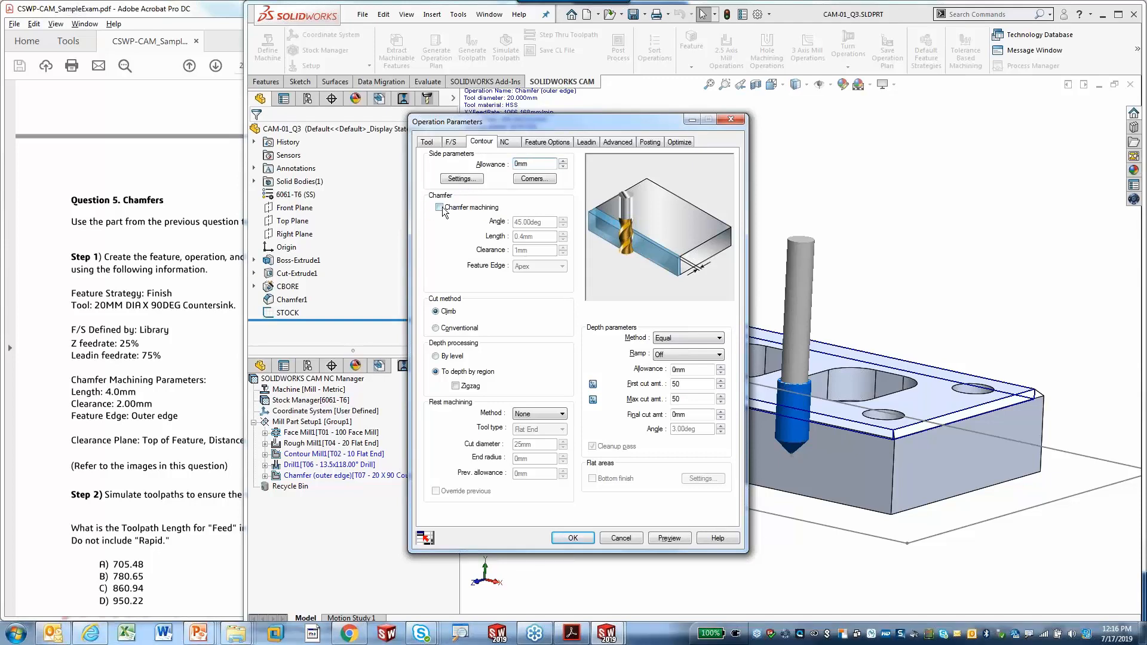
pyautogui.click(440, 207)
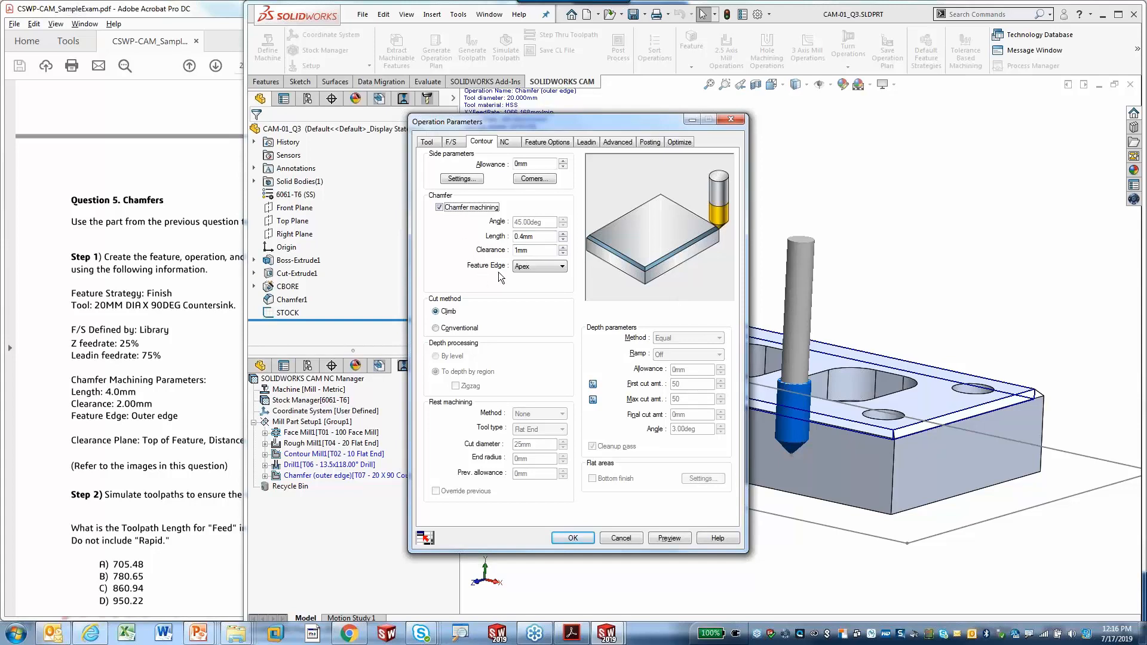
pyautogui.click(541, 267)
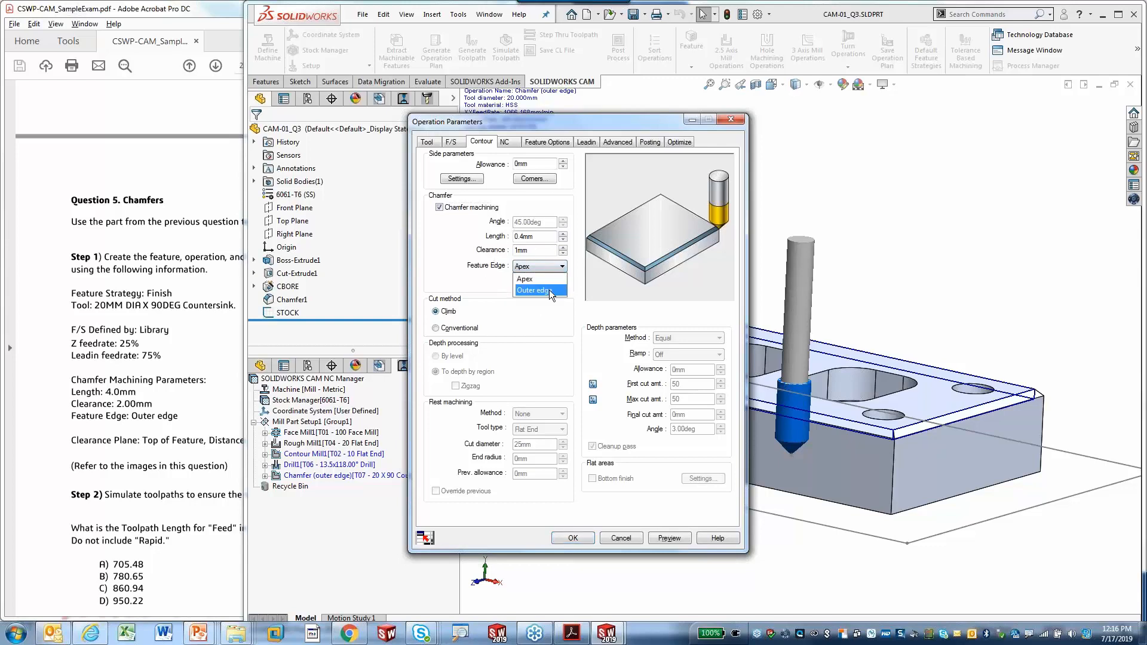
pyautogui.click(549, 289)
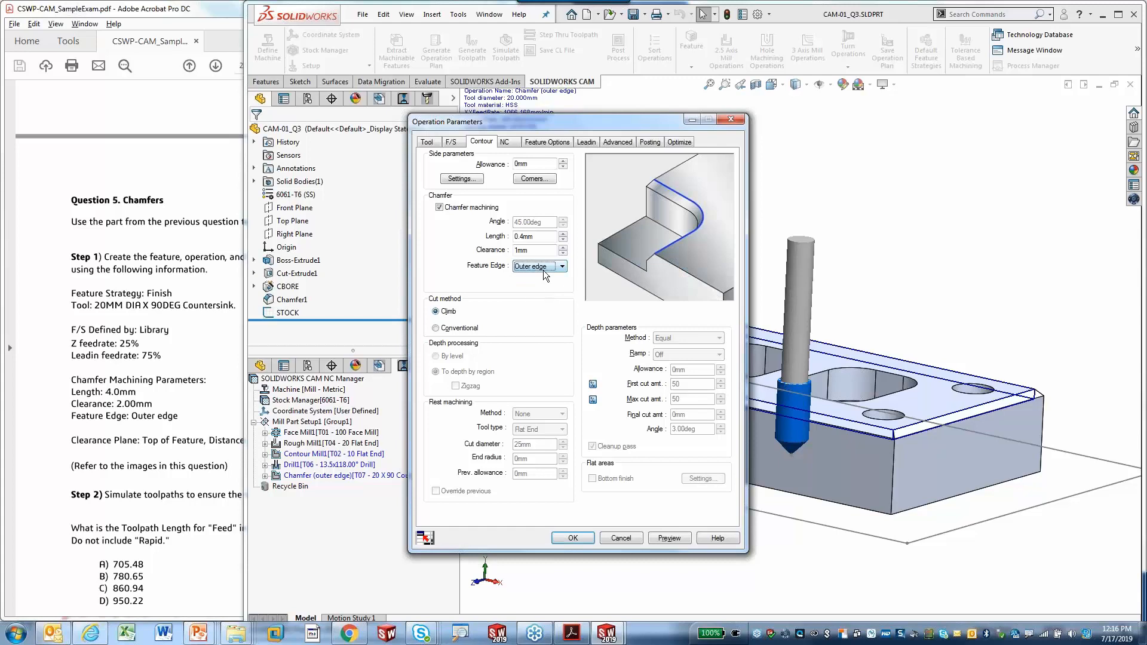
# - Set the chamfer length to 4 mm and the clearance to 2 mm
pyautogui.click(546, 237)
pyautogui.moveTo(546, 237); pyautogui.dragTo(484, 242)
pyautogui.write('4mm')
pyautogui.click(535, 251)
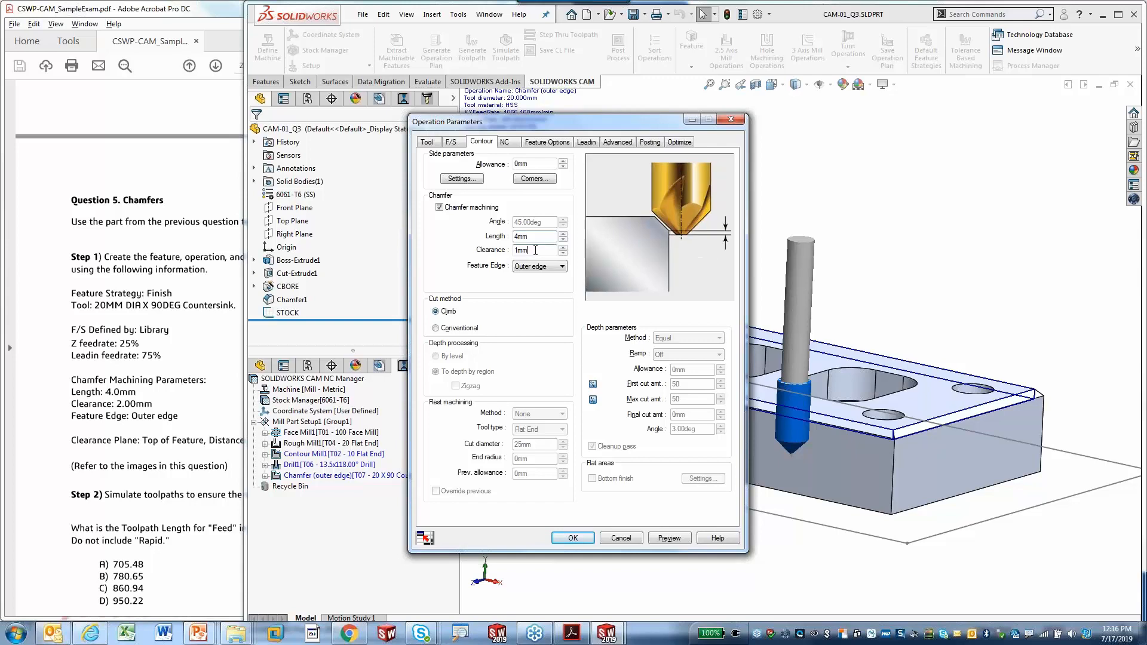
pyautogui.moveTo(536, 250); pyautogui.dragTo(510, 265)
pyautogui.write('2')
pyautogui.click(535, 237)
pyautogui.click(544, 251)
# - Preview the chamfer toolpath and examine it closely at the part's corner
pyautogui.click(680, 540)
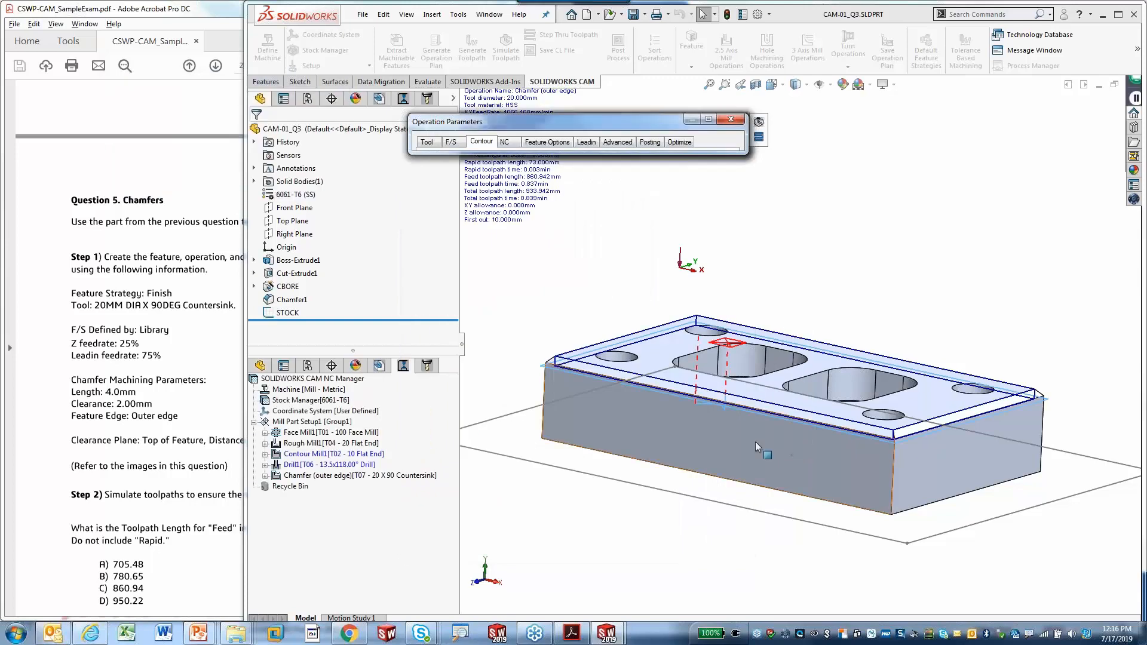
pyautogui.scroll(5, 755, 442)
pyautogui.scroll(-5, 678, 375)
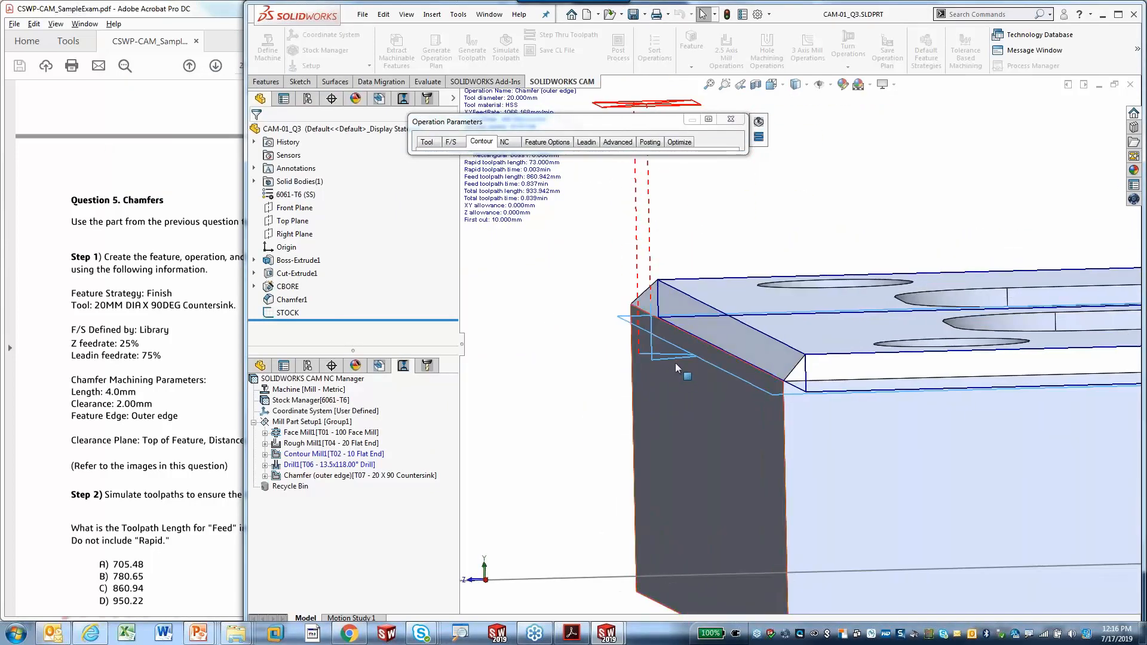
# - Try a chamfer clearance of 3 mm in the contour parameters and accept the operation parameters
pyautogui.moveTo(684, 364)
pyautogui.mouseDown(button='middle')
pyautogui.moveTo(677, 358)
pyautogui.moveTo(689, 365)
pyautogui.mouseUp(button='middle')
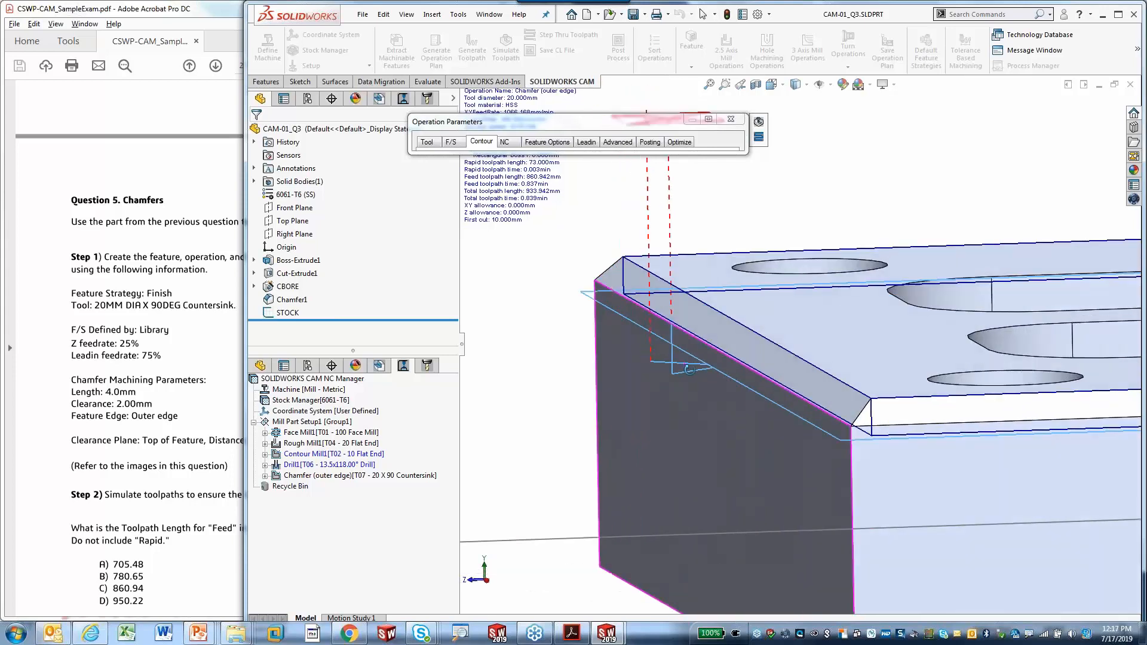
pyautogui.click(709, 120)
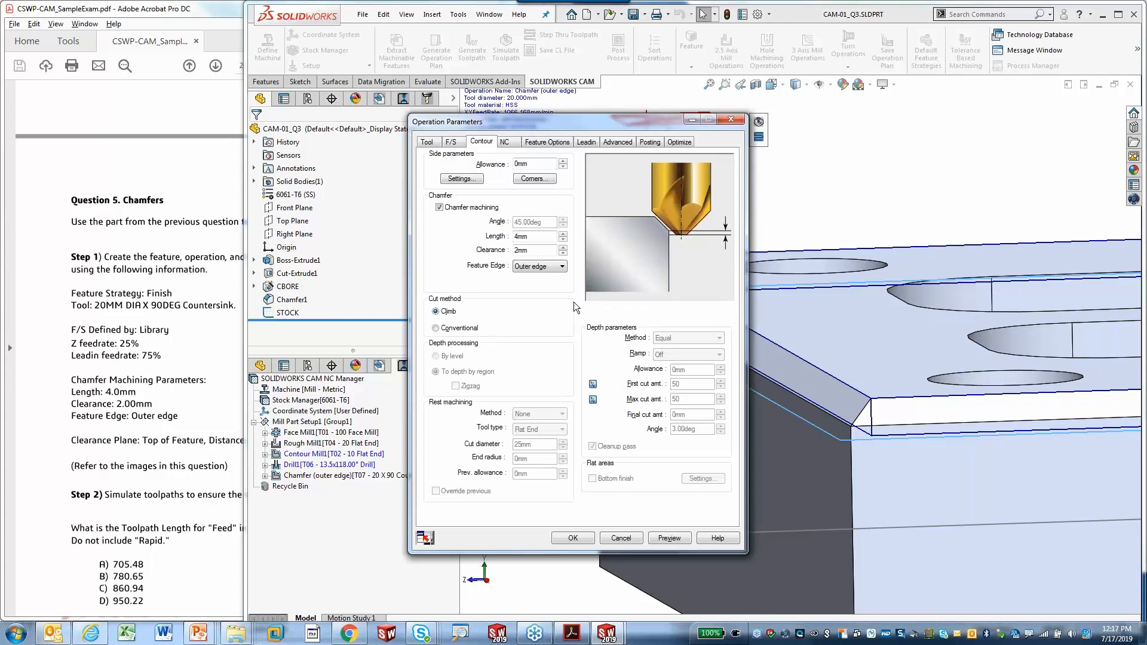
pyautogui.doubleClick(538, 249)
pyautogui.write('3')
pyautogui.press('Tab')
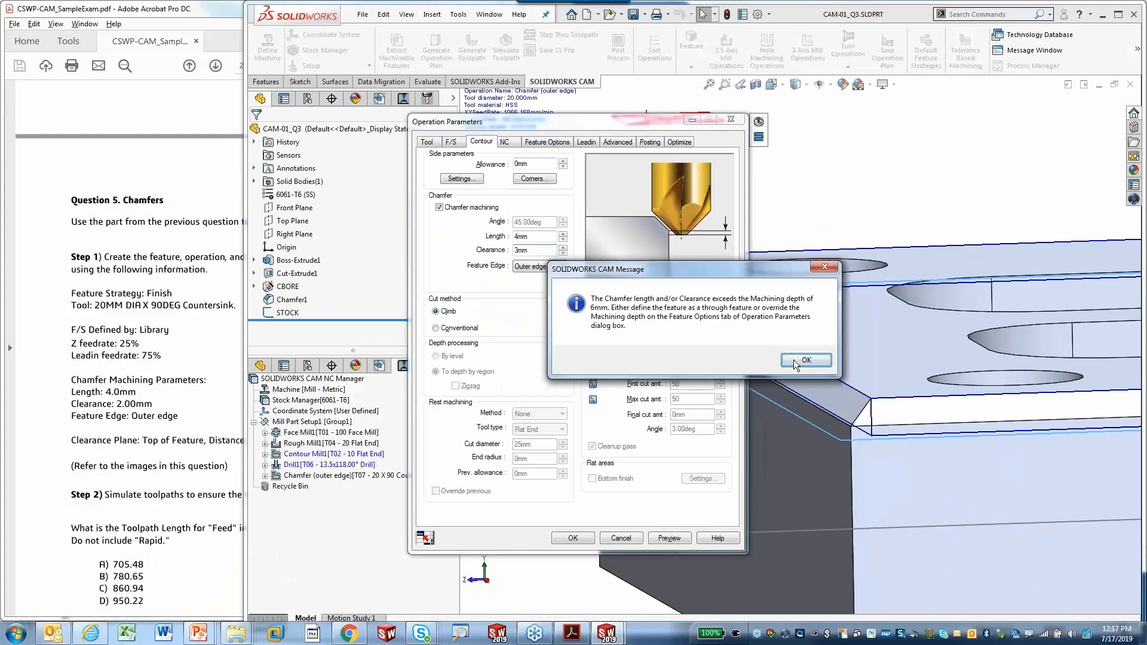
pyautogui.click(806, 360)
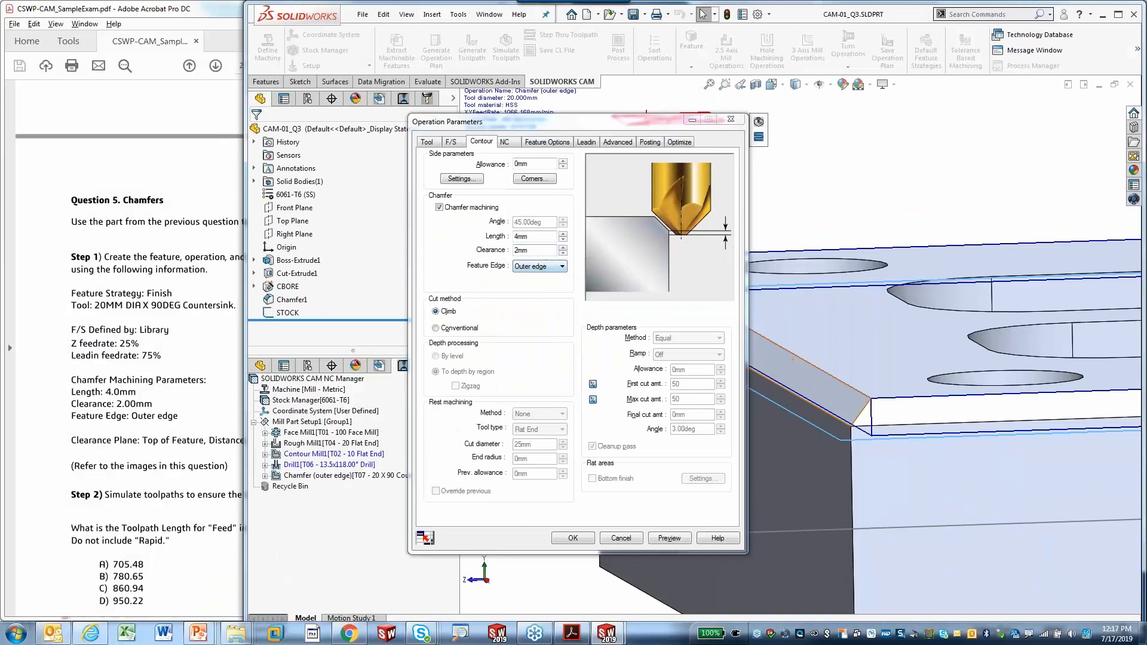
pyautogui.click(572, 537)
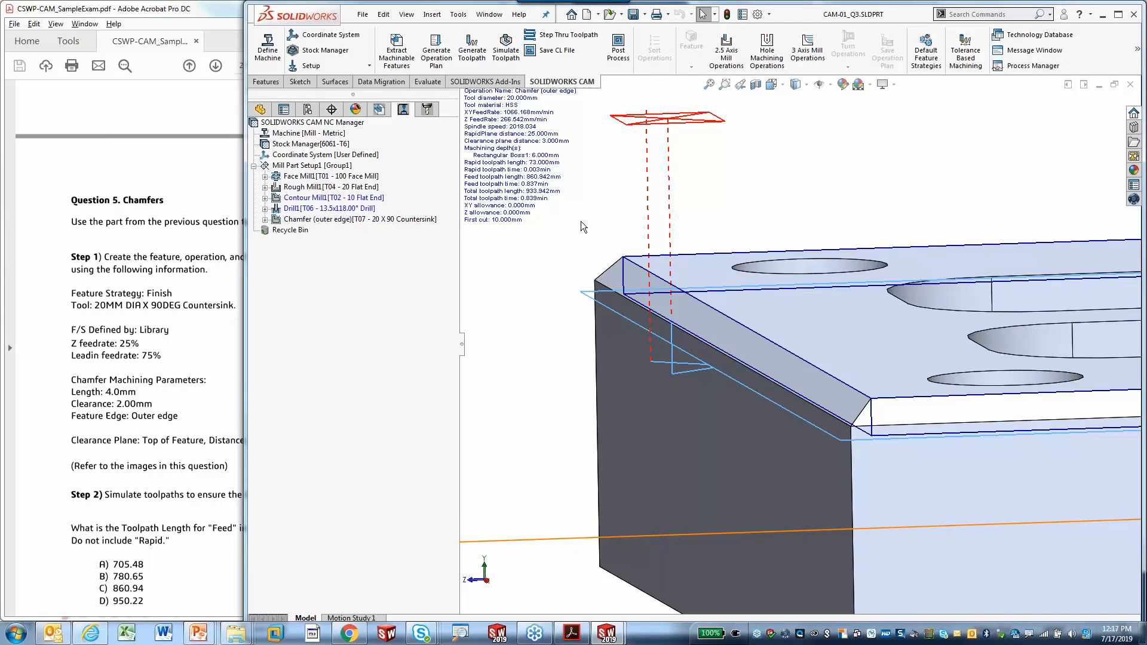
pyautogui.moveTo(578, 248); pyautogui.dragTo(597, 316, button='middle')
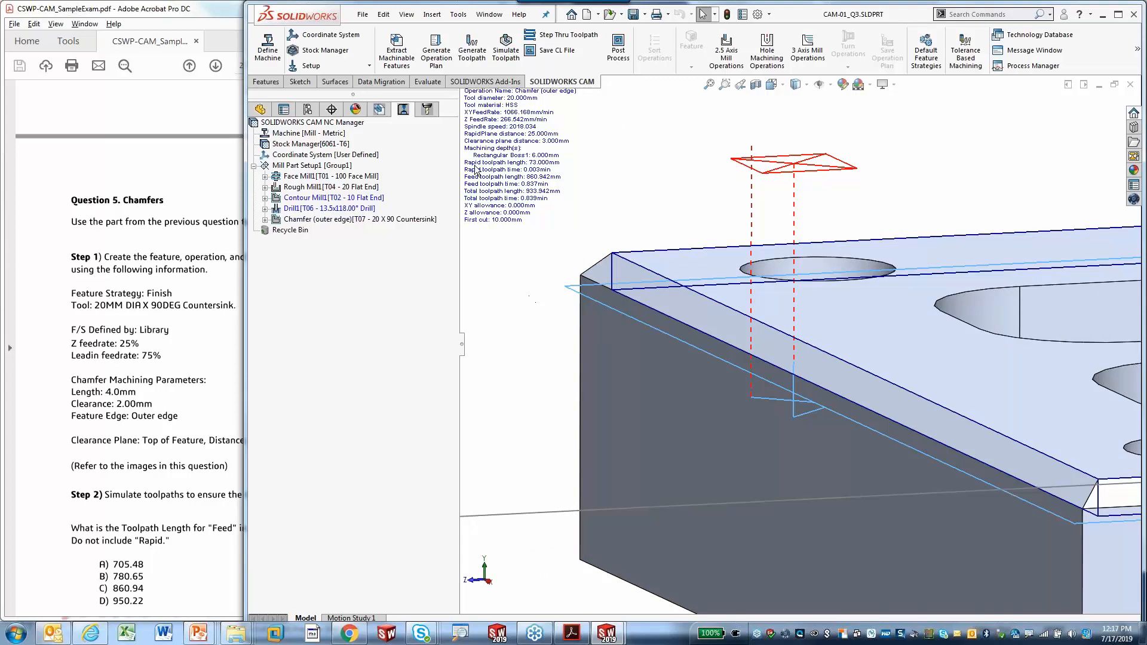
# - Edit the Rectangular Boss1 feature and define its end condition as Through, keeping the outer loop profile
pyautogui.click(379, 110)
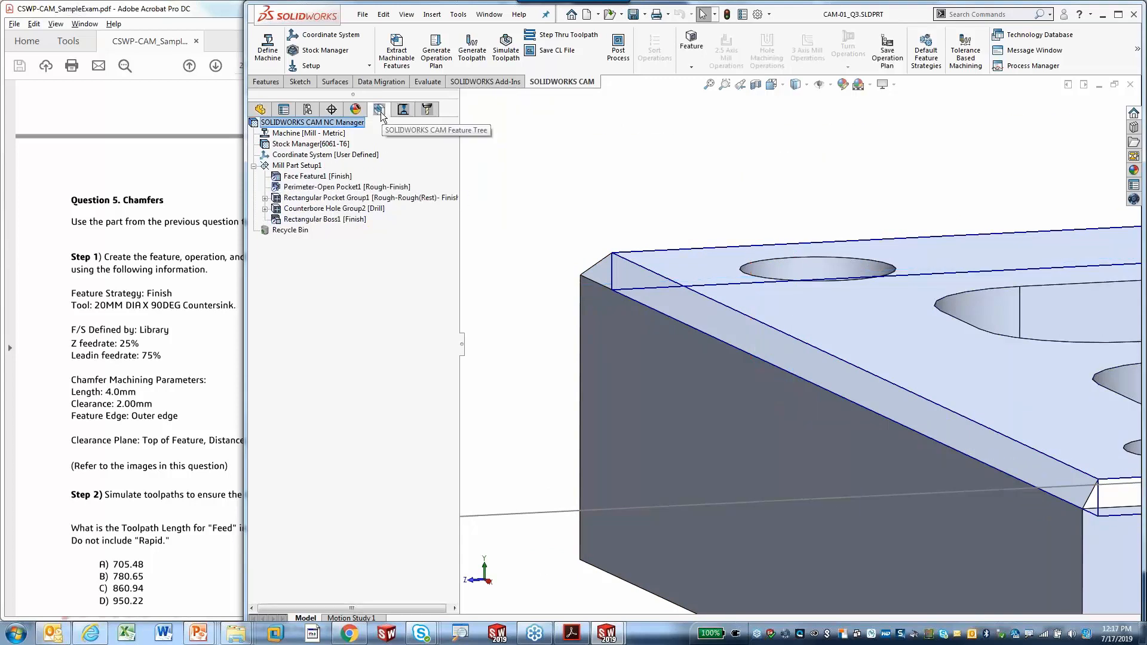
pyautogui.click(326, 220)
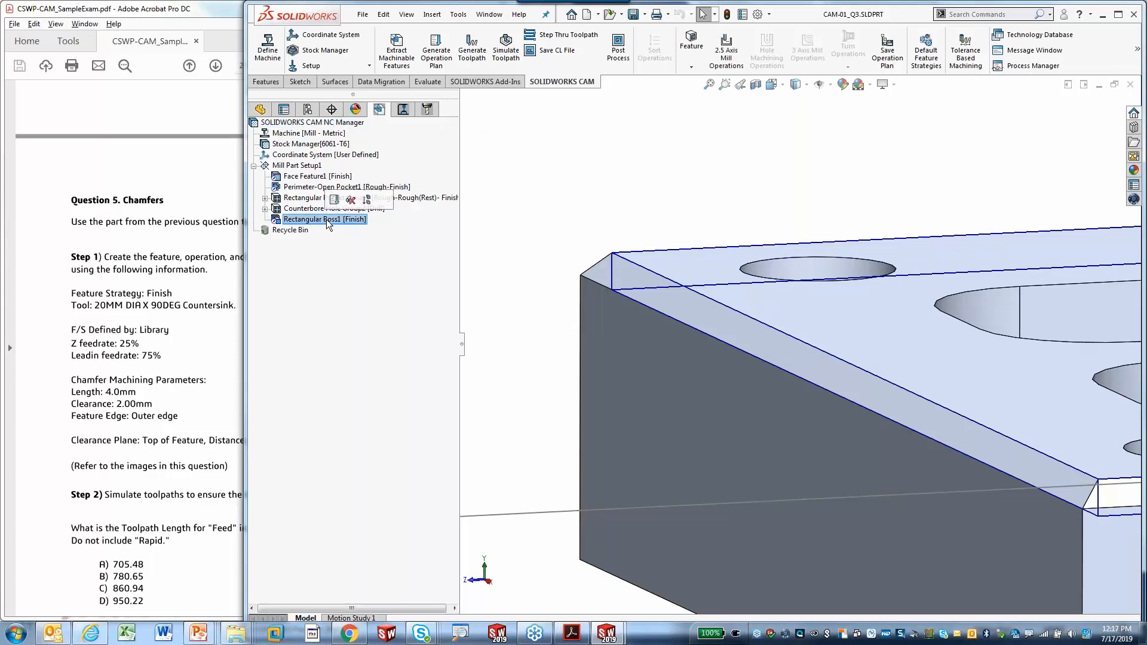
pyautogui.rightClick(328, 220)
pyautogui.click(372, 227)
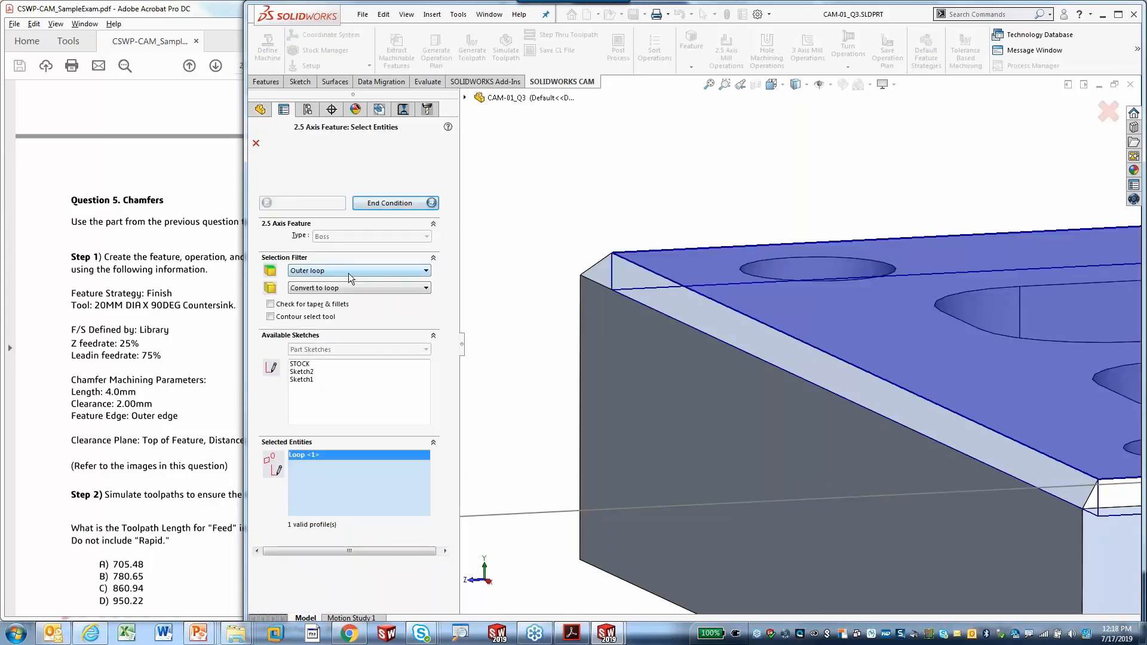
pyautogui.click(390, 205)
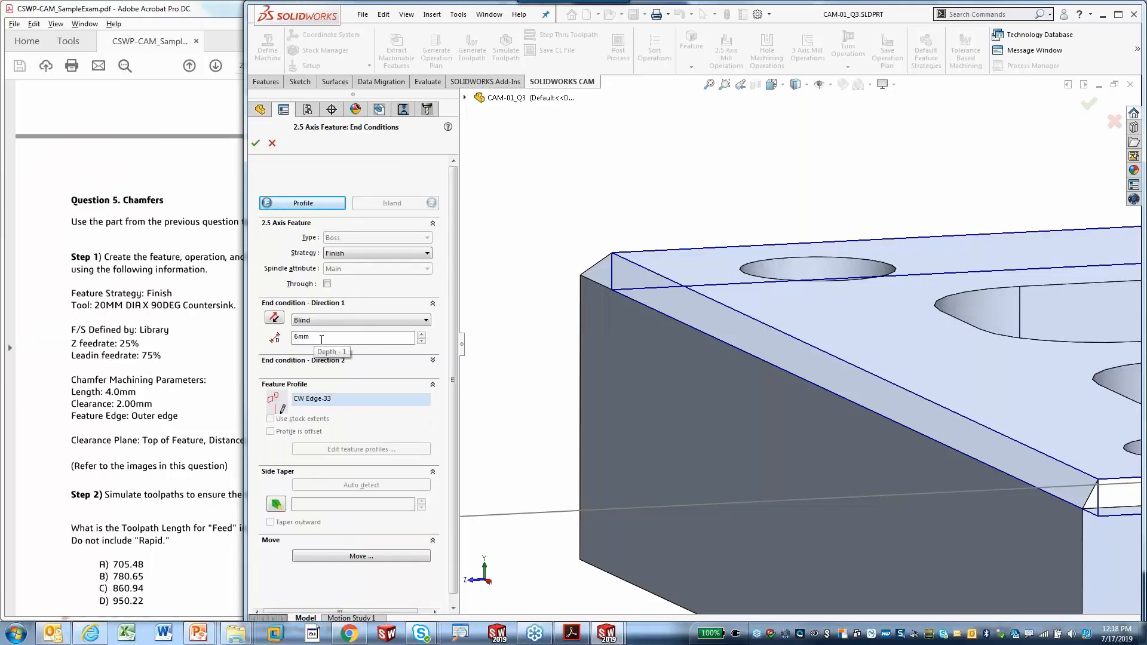
pyautogui.doubleClick(323, 338)
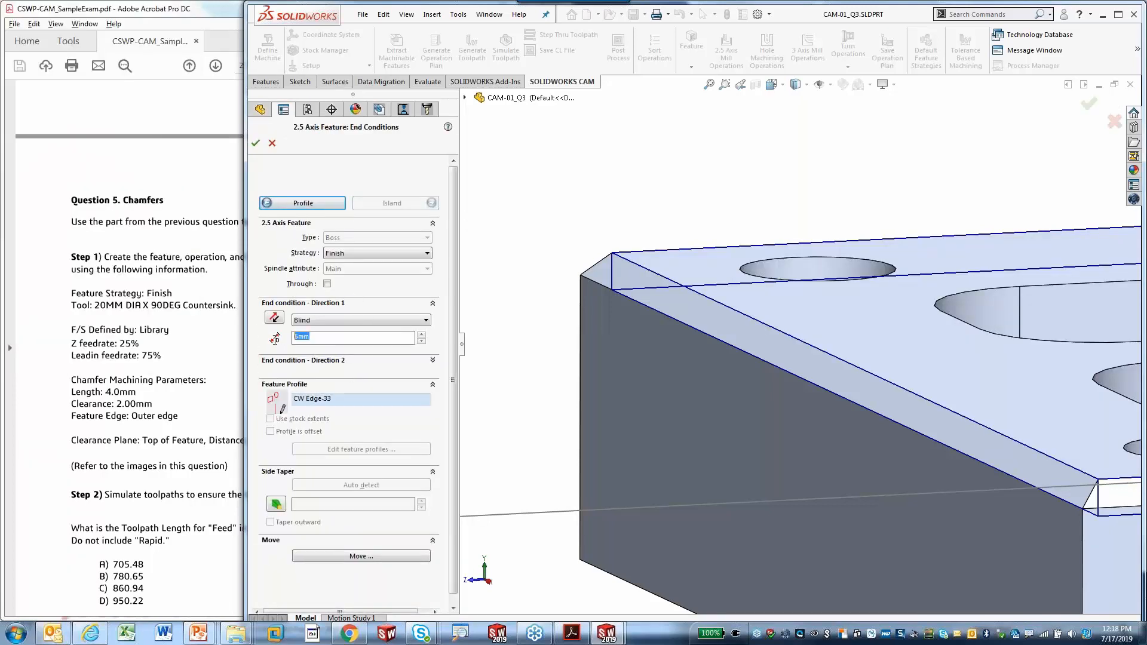
pyautogui.click(331, 340)
pyautogui.moveTo(326, 292)
pyautogui.mouseDown()
pyautogui.moveTo(320, 272)
pyautogui.moveTo(276, 277)
pyautogui.moveTo(320, 295)
pyautogui.mouseUp()
pyautogui.press('Escape')
pyautogui.click(328, 288)
pyautogui.click(255, 144)
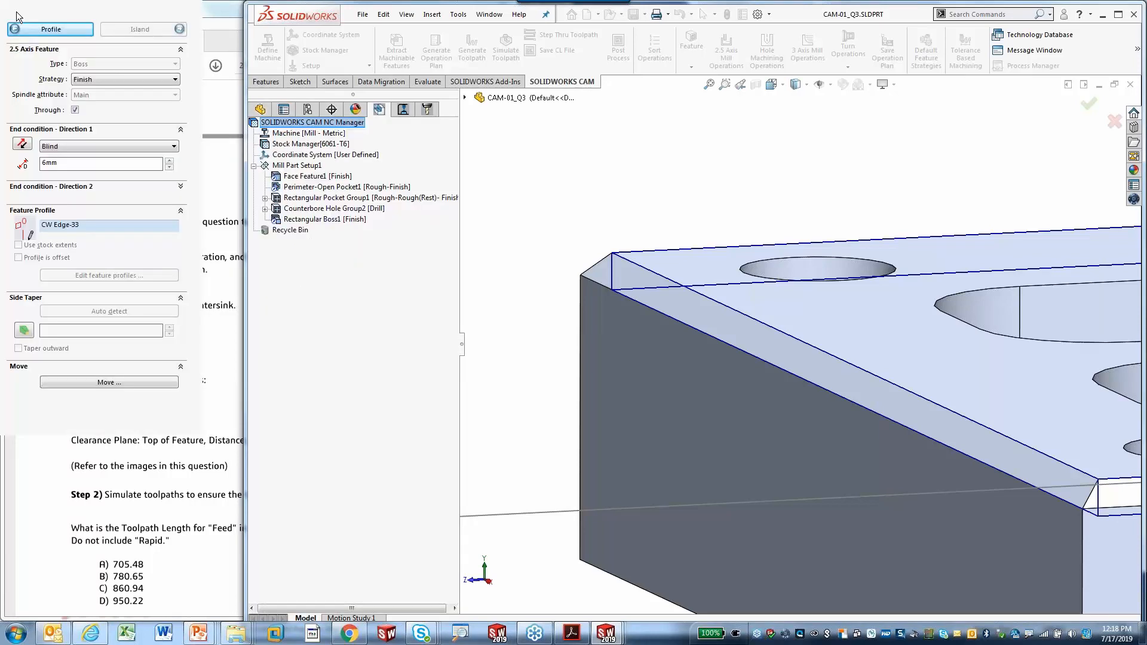
# - Set the chamfer operation's clearance to 6 mm and preview the toolpath at the part's corner
pyautogui.click(403, 111)
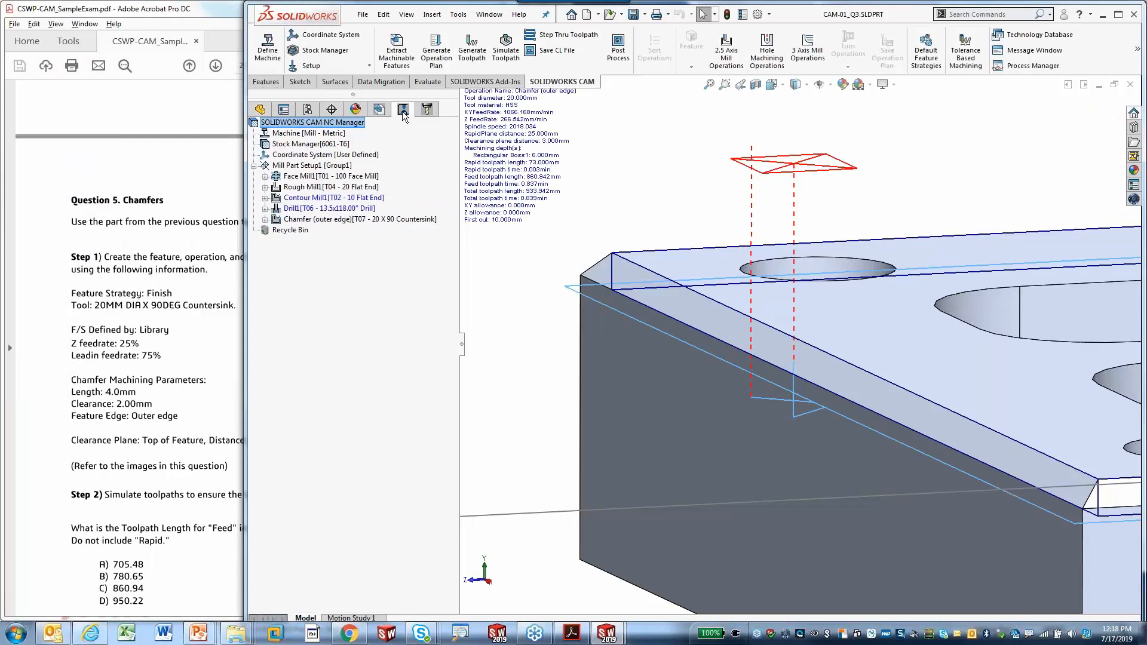
pyautogui.rightClick(319, 220)
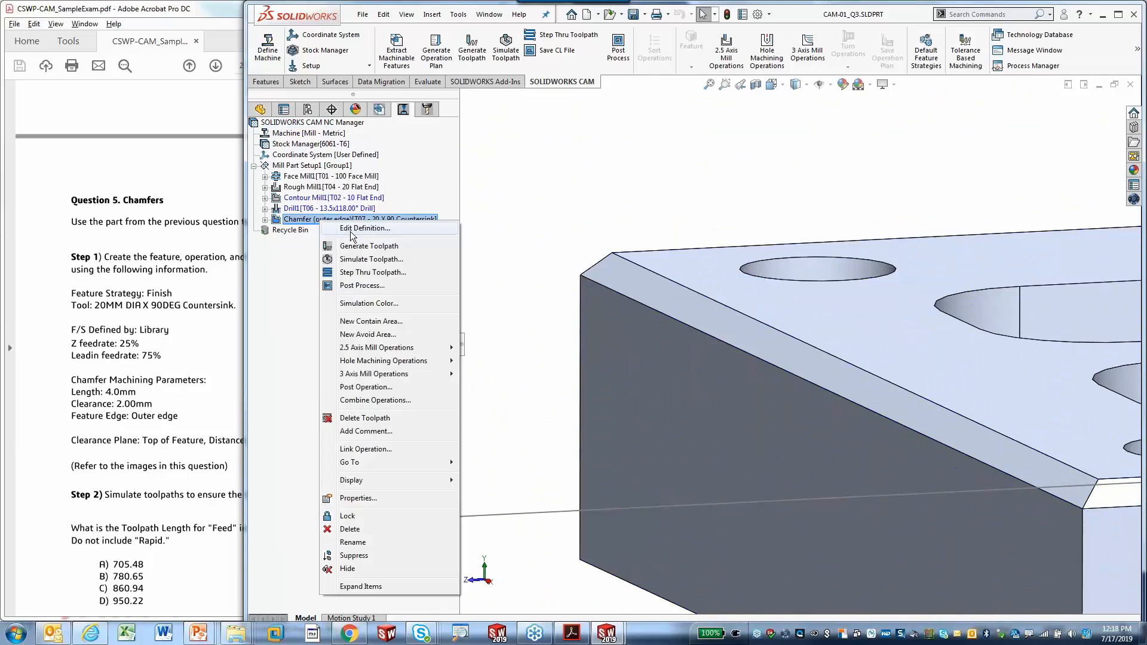
pyautogui.click(351, 231)
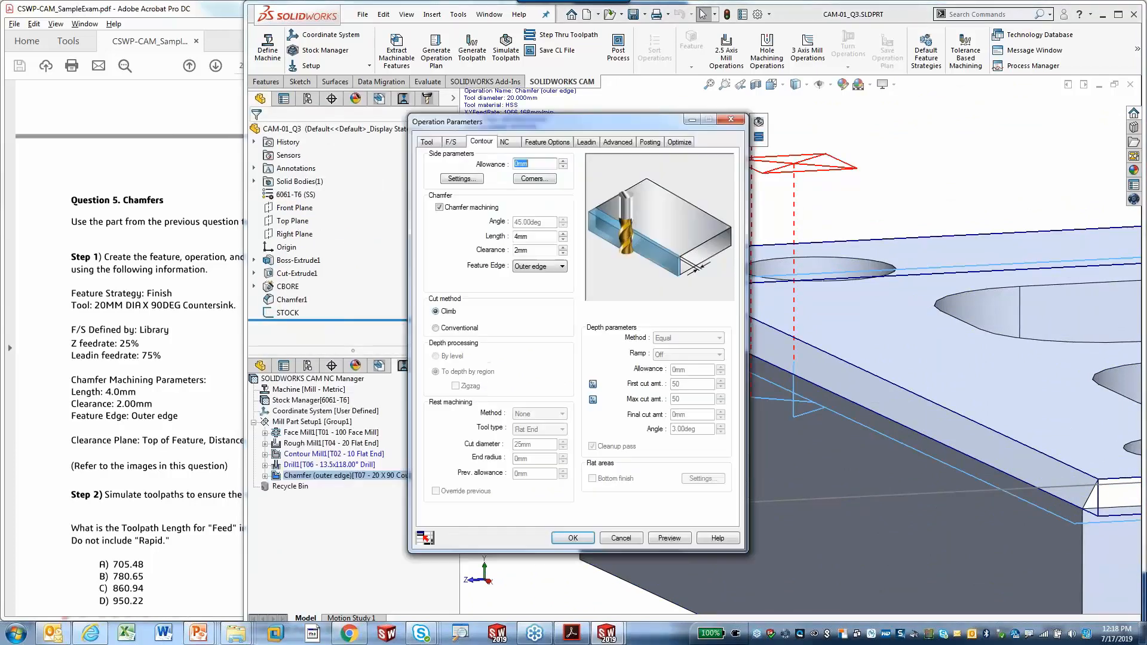
pyautogui.click(506, 142)
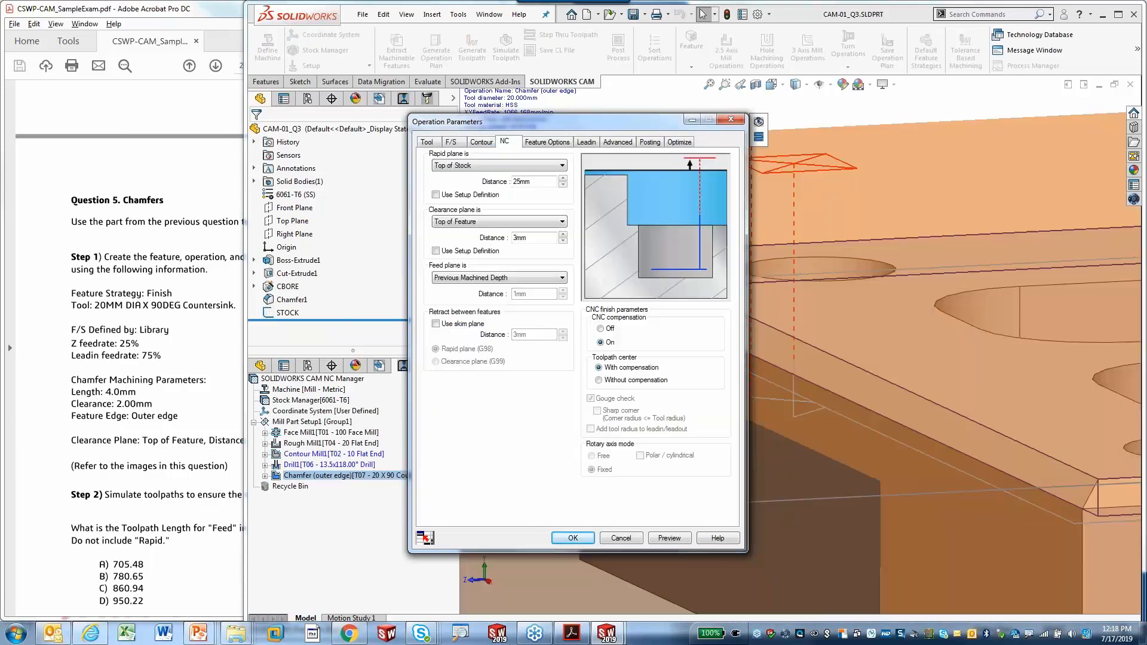
pyautogui.click(482, 142)
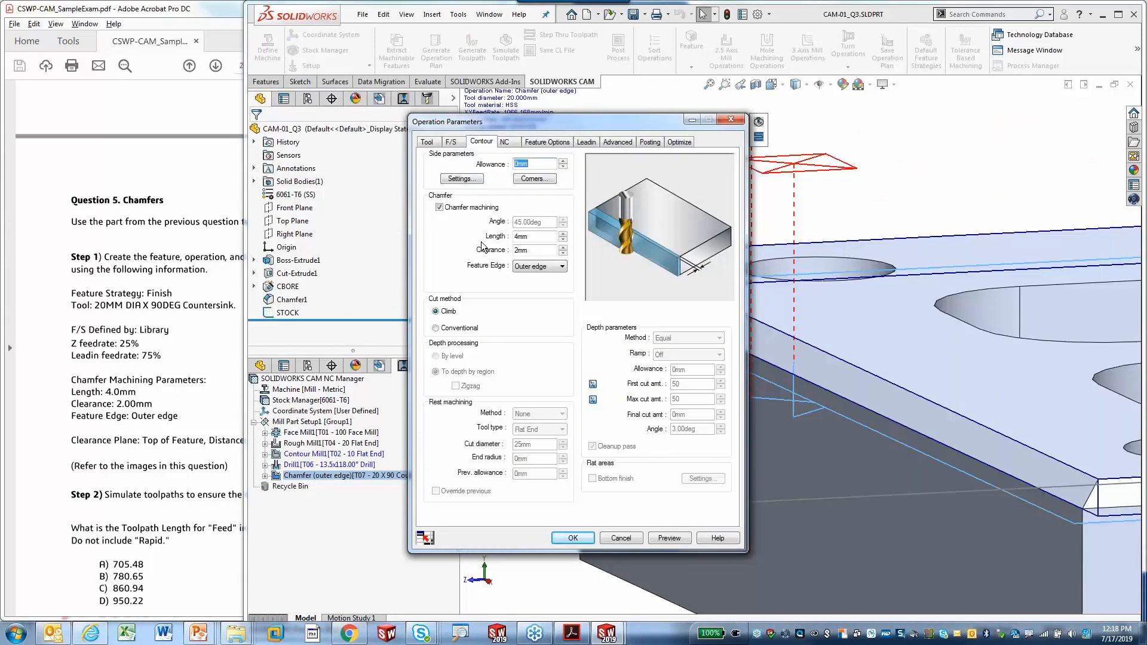
pyautogui.click(532, 250)
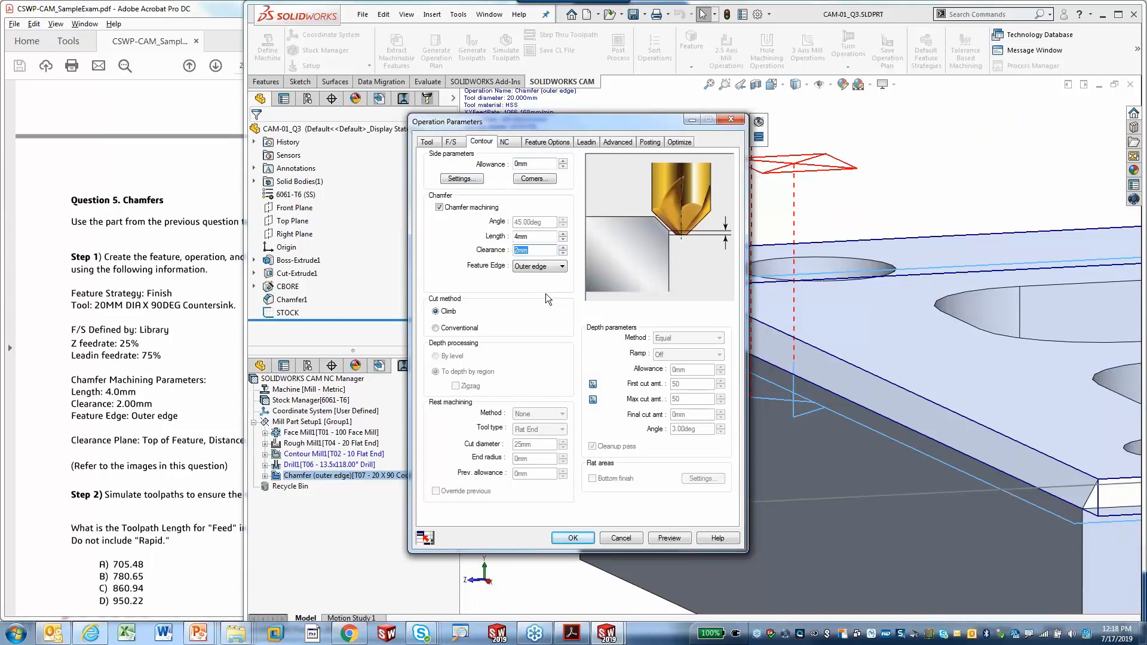
pyautogui.write('6mm')
pyautogui.click(542, 237)
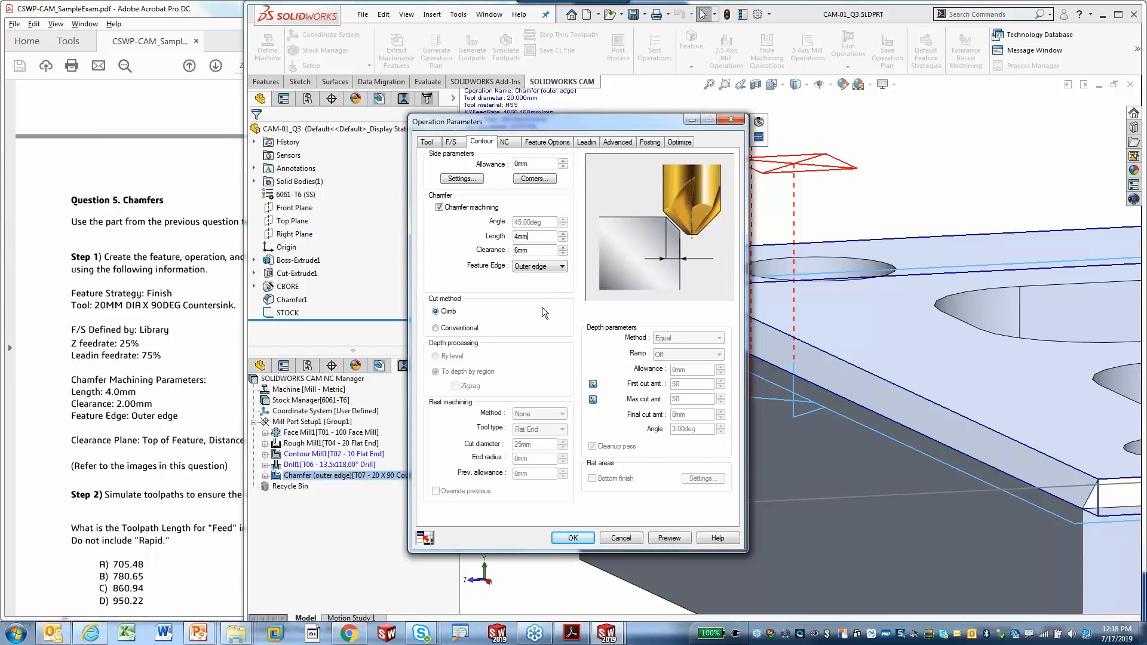
pyautogui.click(669, 538)
pyautogui.moveTo(773, 452); pyautogui.dragTo(734, 439, button='middle')
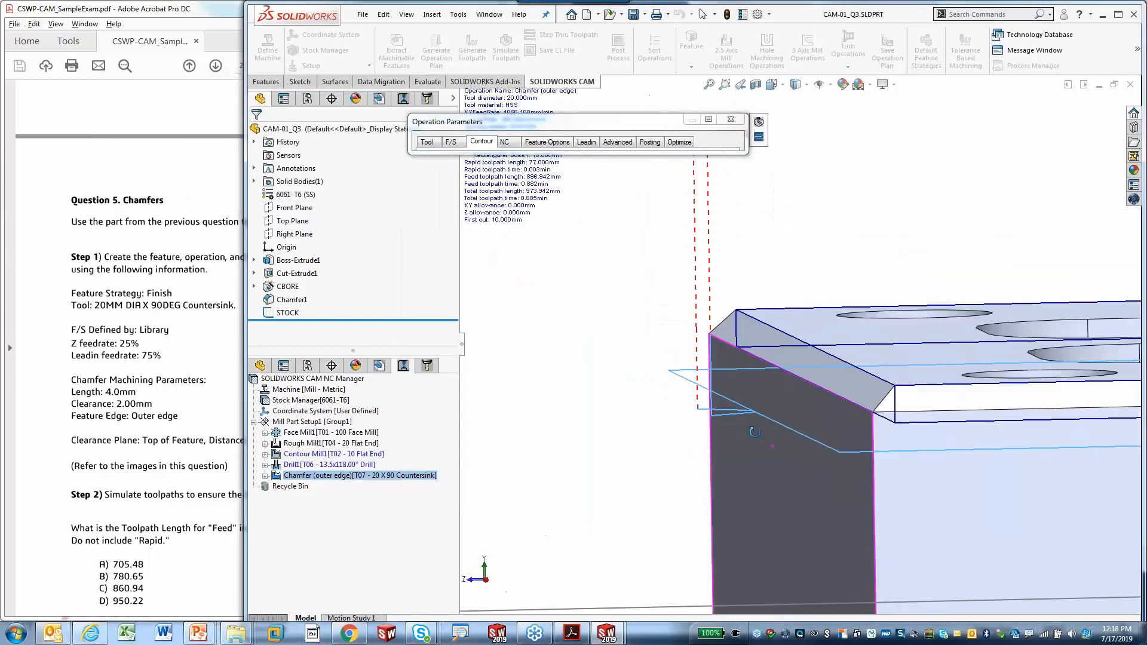
# - Set the chamfer clearance to 2 mm in the contour parameters
pyautogui.click(709, 119)
pyautogui.moveTo(658, 120); pyautogui.dragTo(576, 117)
pyautogui.click(450, 246)
pyautogui.write('2')
pyautogui.click(448, 233)
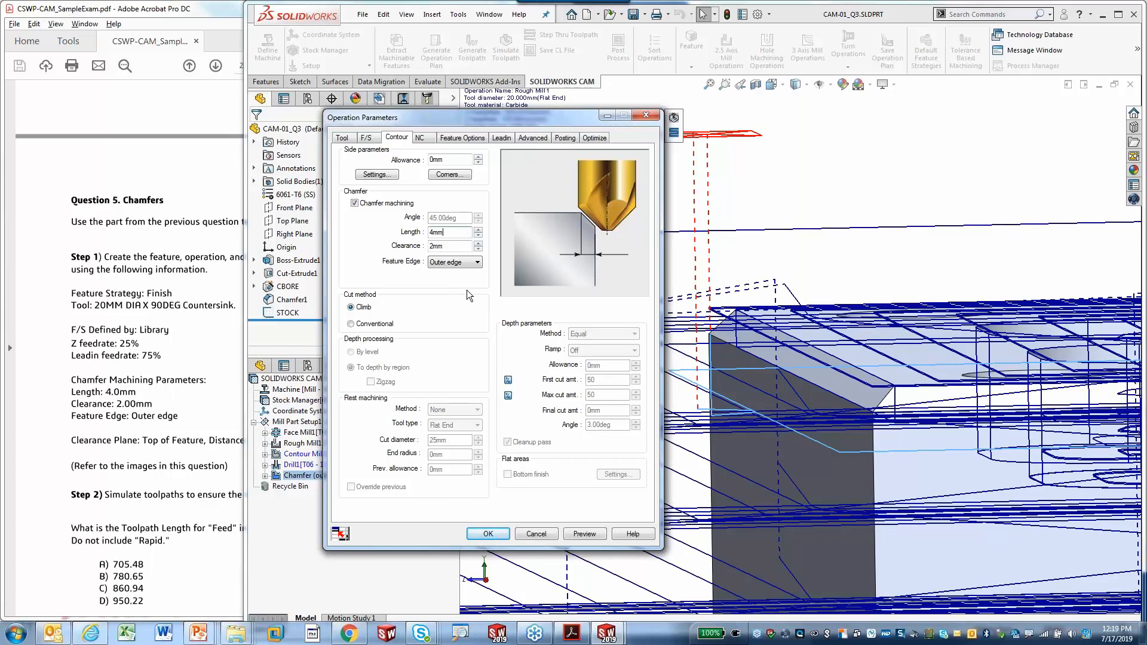
pyautogui.click(458, 246)
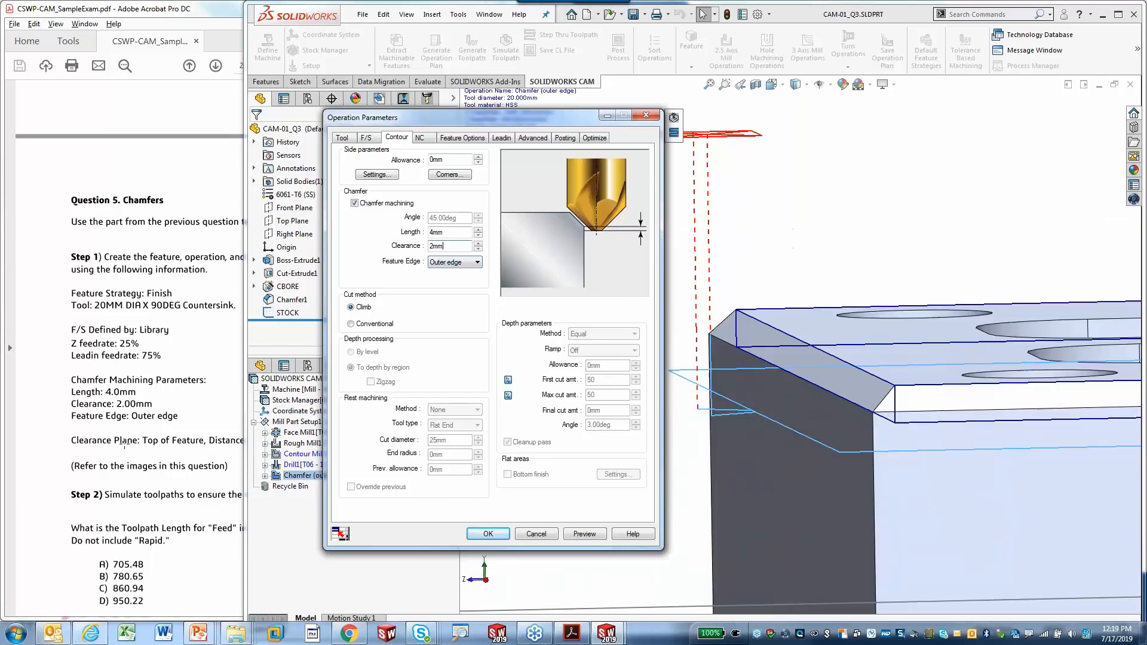
# - Check the clearance plane reference and distance against the exam question, and accept the chamfer operation parameters
pyautogui.click(154, 20)
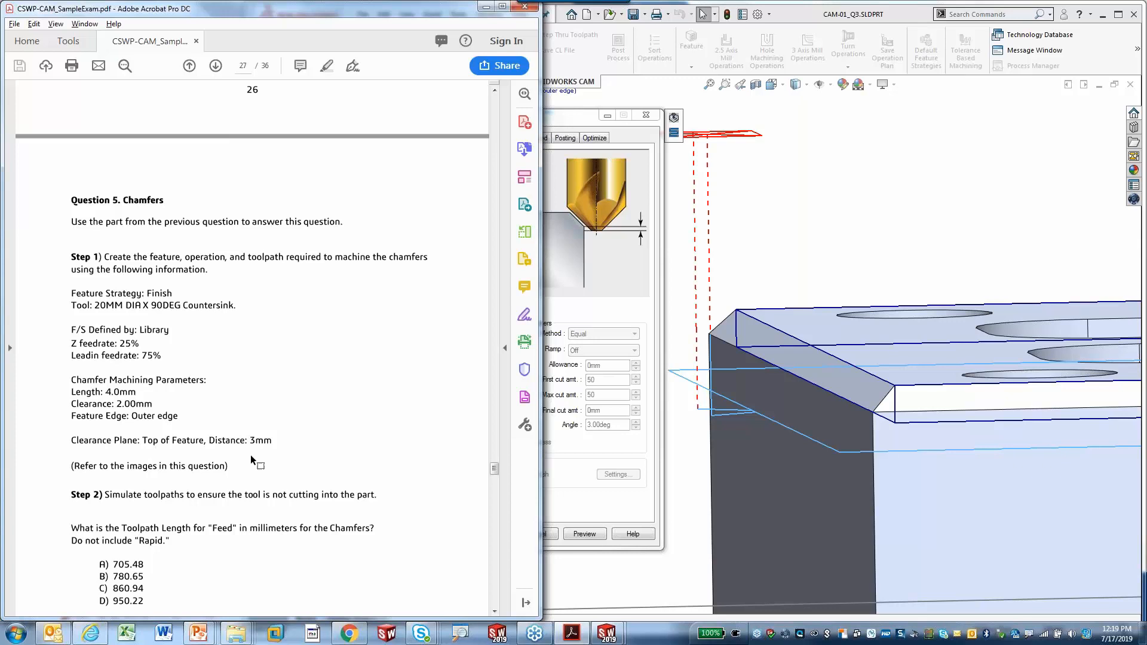
pyautogui.click(575, 117)
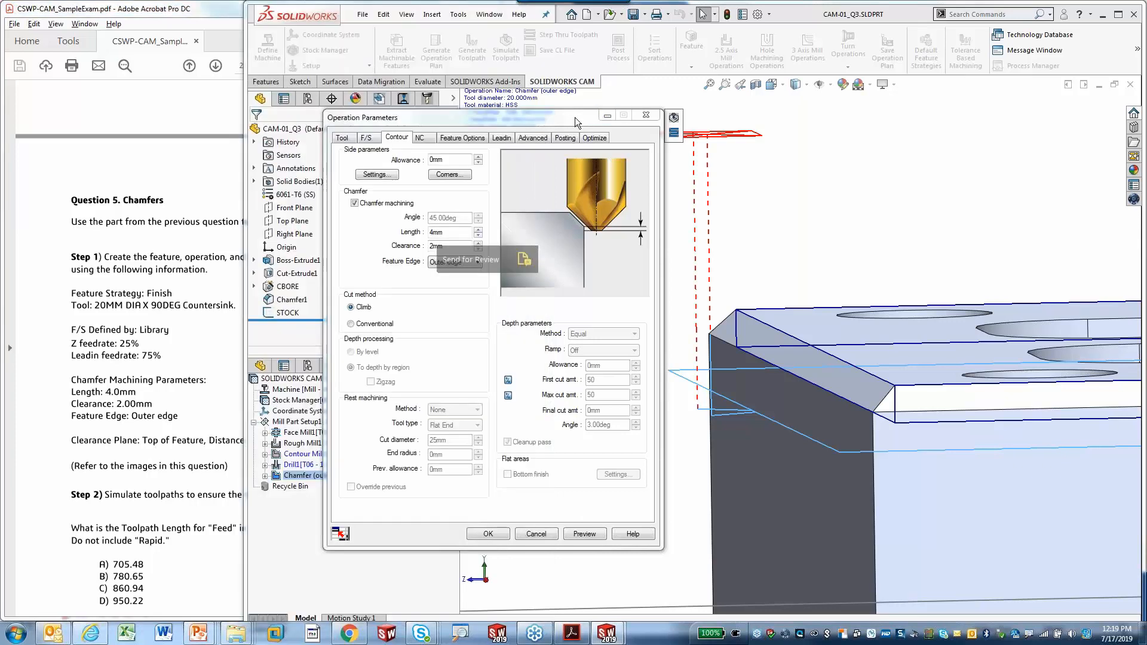
pyautogui.click(421, 138)
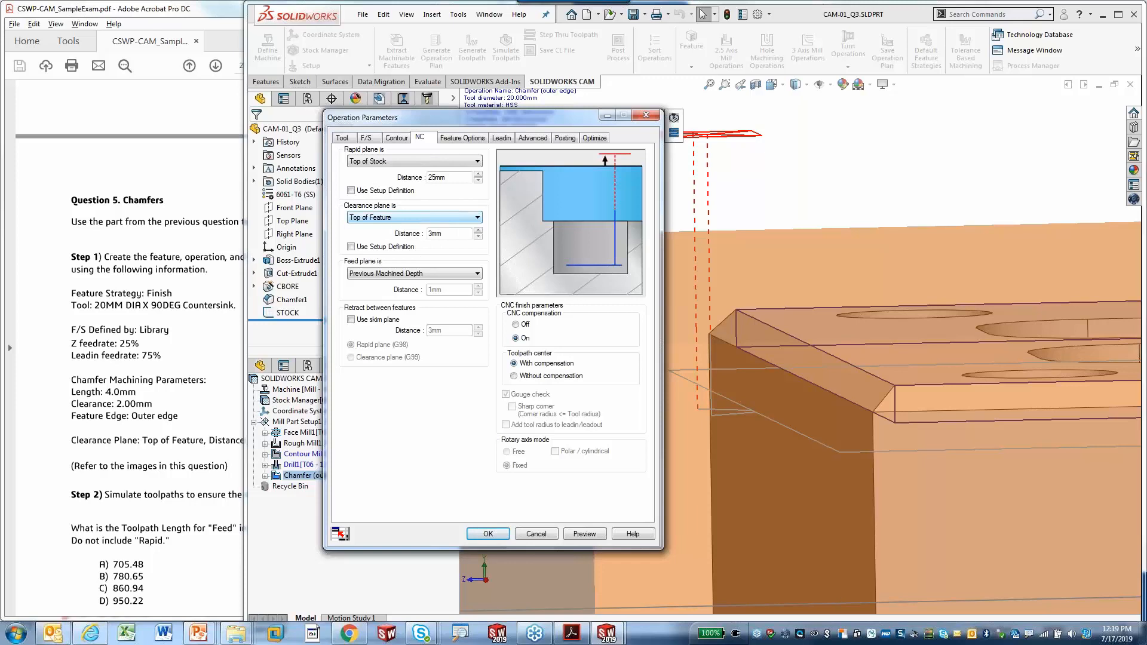
pyautogui.click(197, 411)
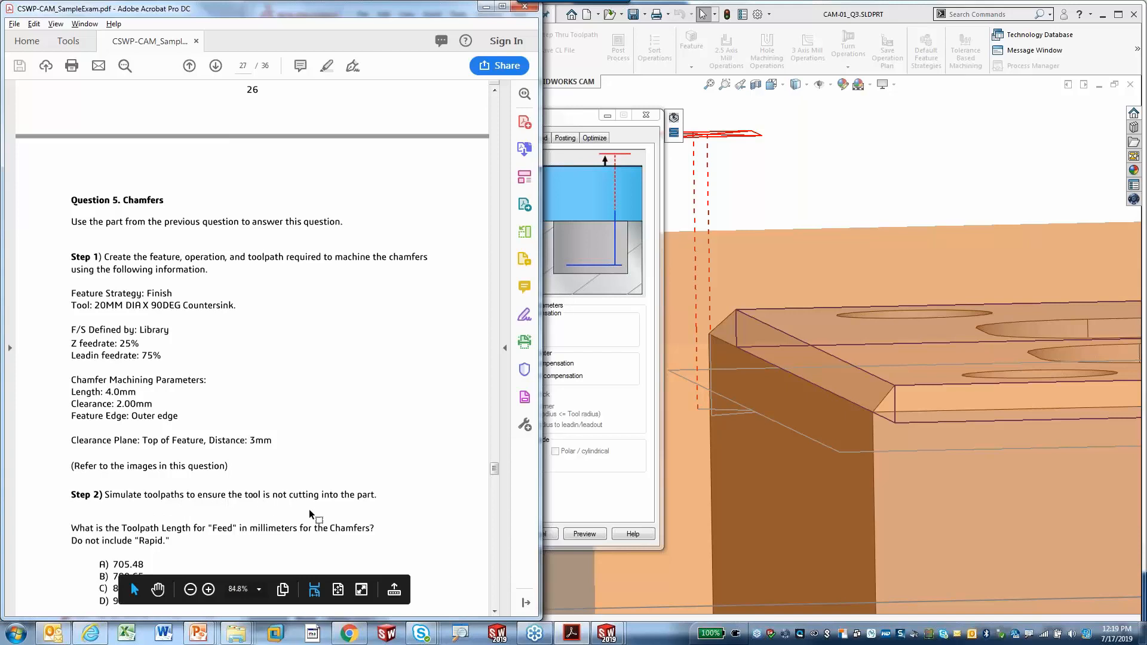
pyautogui.click(577, 113)
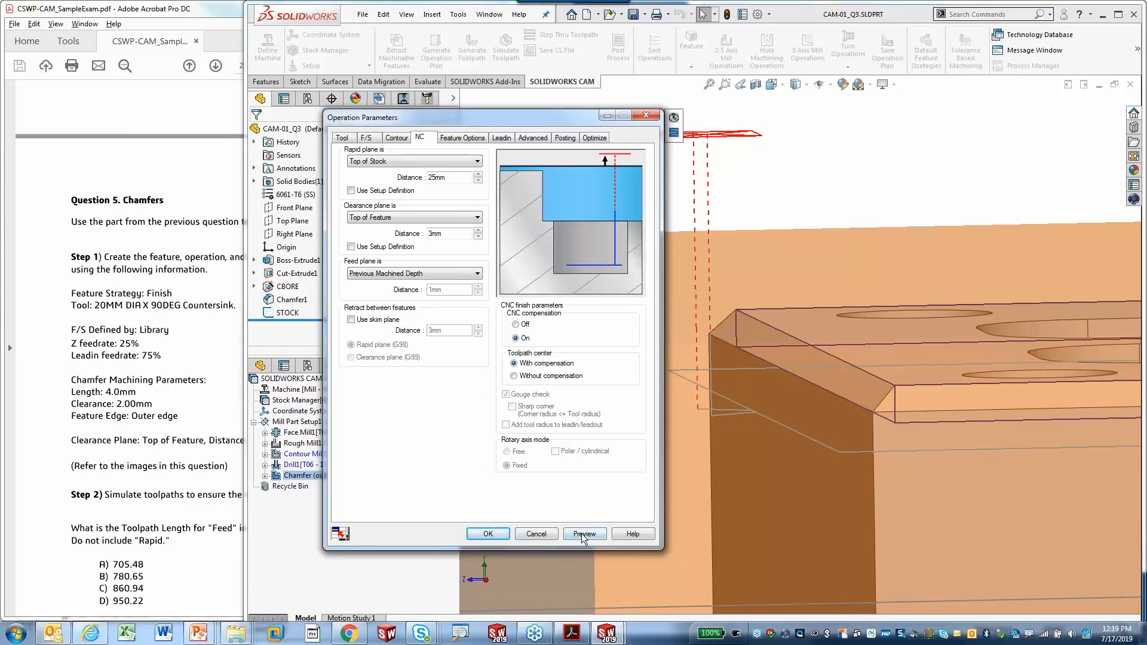
pyautogui.click(488, 533)
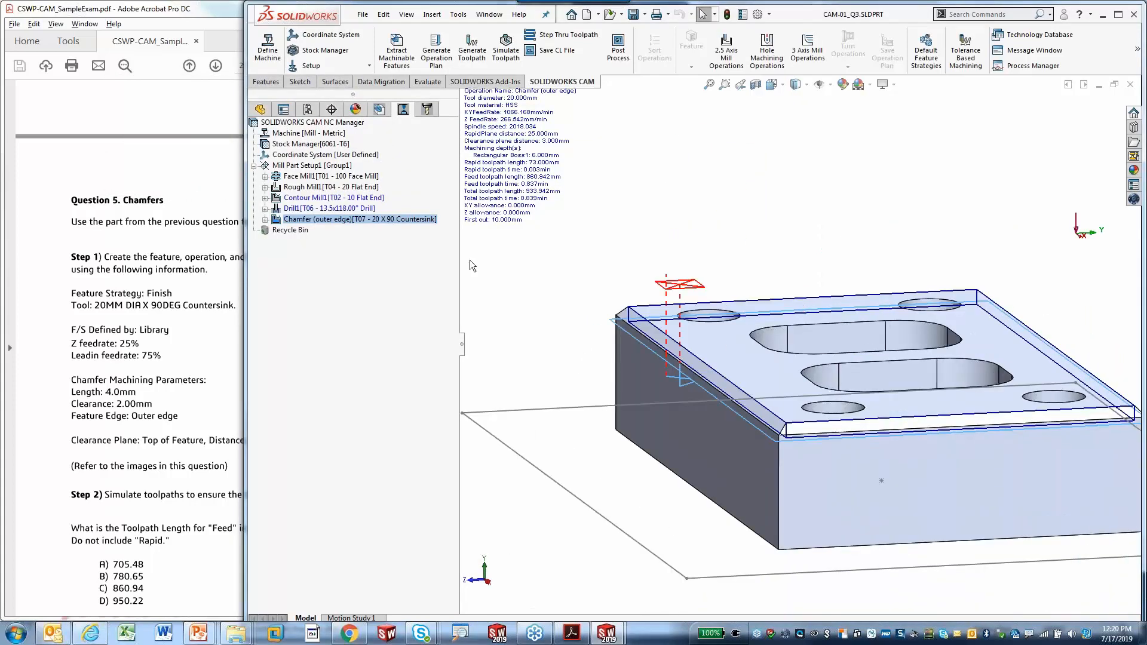
pyautogui.rightClick(342, 221)
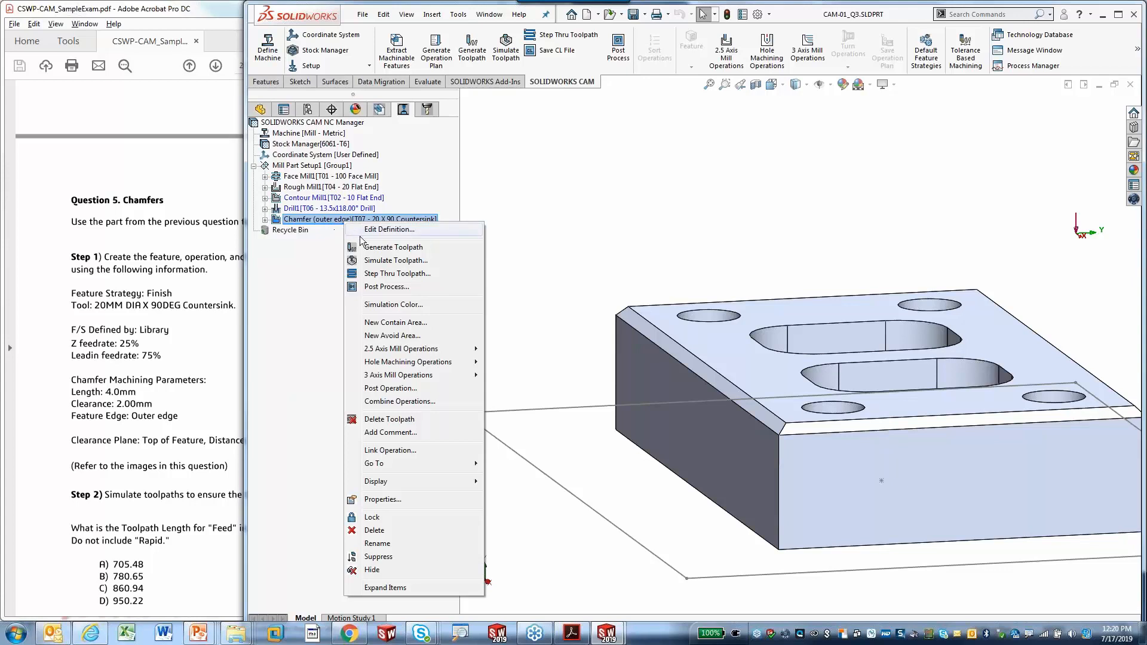
pyautogui.click(404, 276)
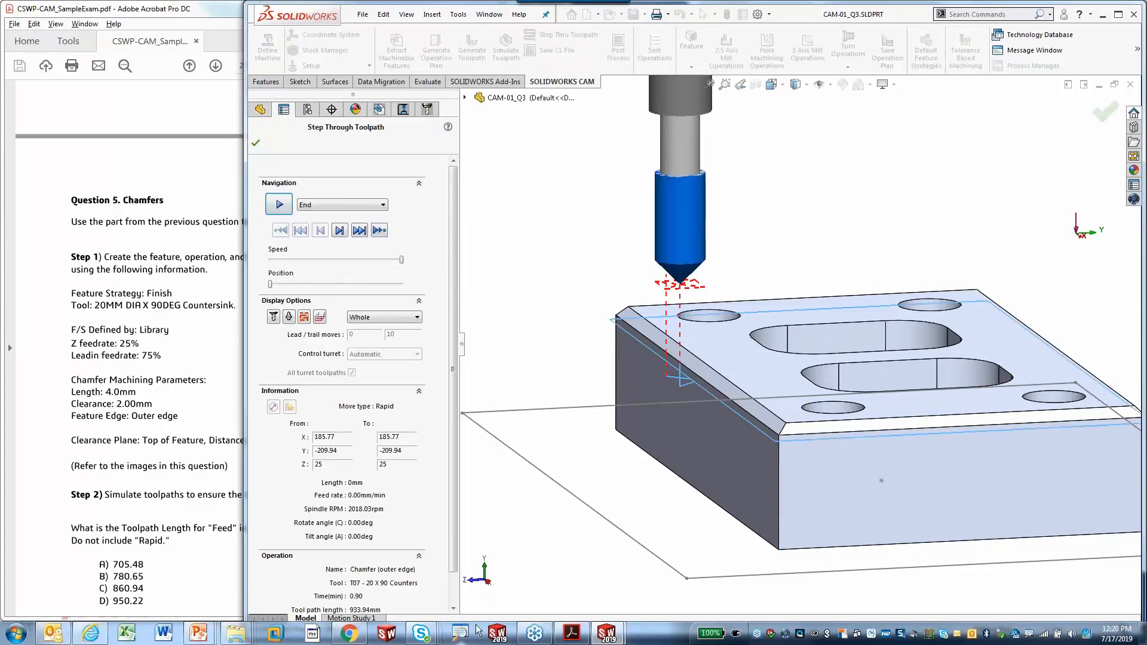
pyautogui.press('Escape')
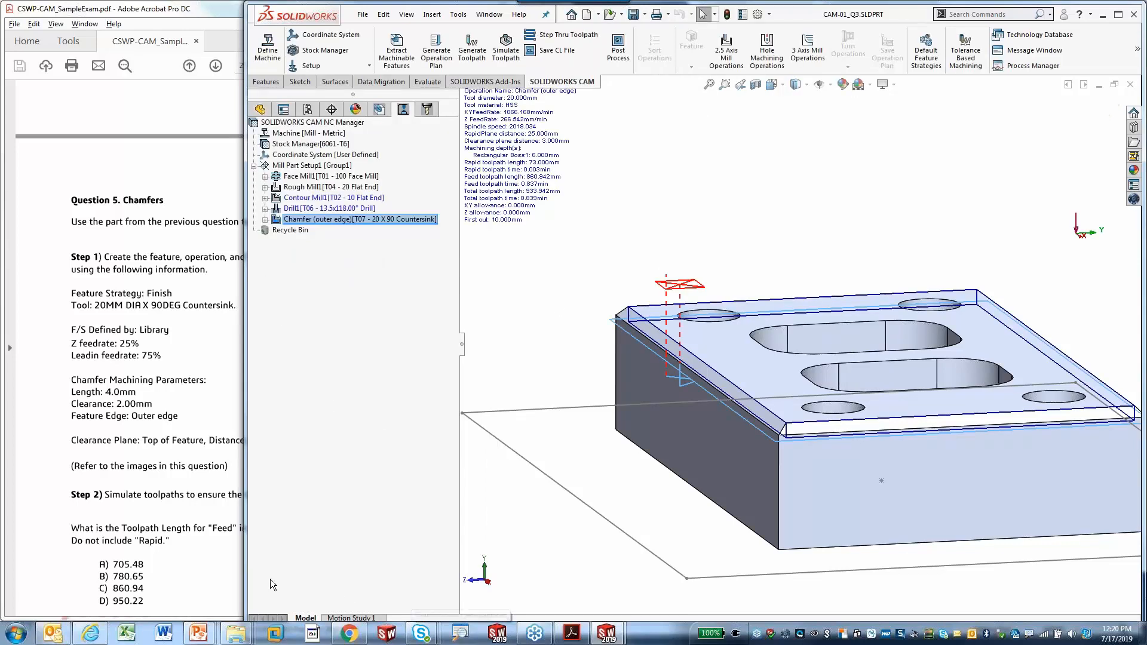
# - Simulate the outer-edge chamfer toolpath with the colour-coded difference display on, and inspect the cut edges from several angles
pyautogui.click(363, 219)
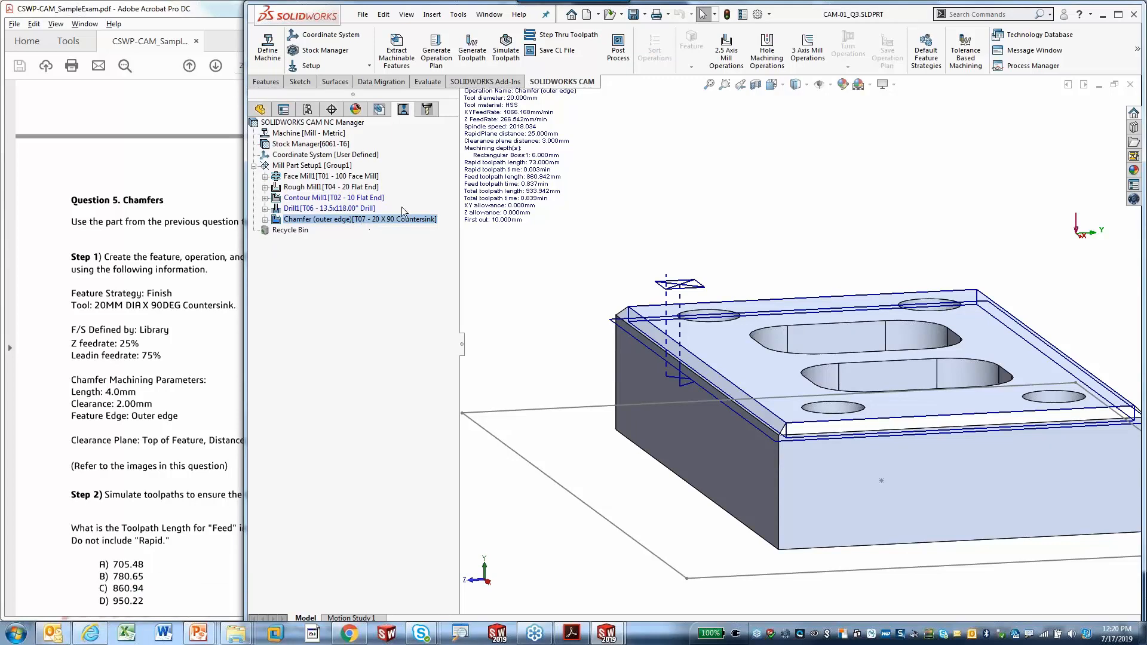
pyautogui.rightClick(371, 219)
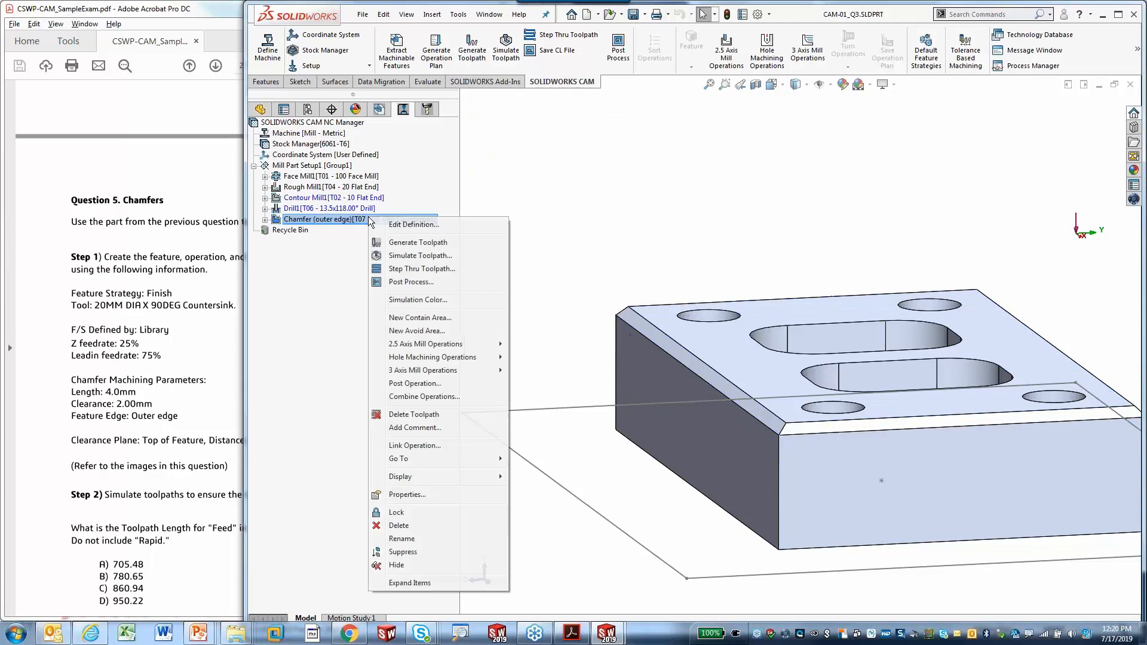
pyautogui.click(419, 256)
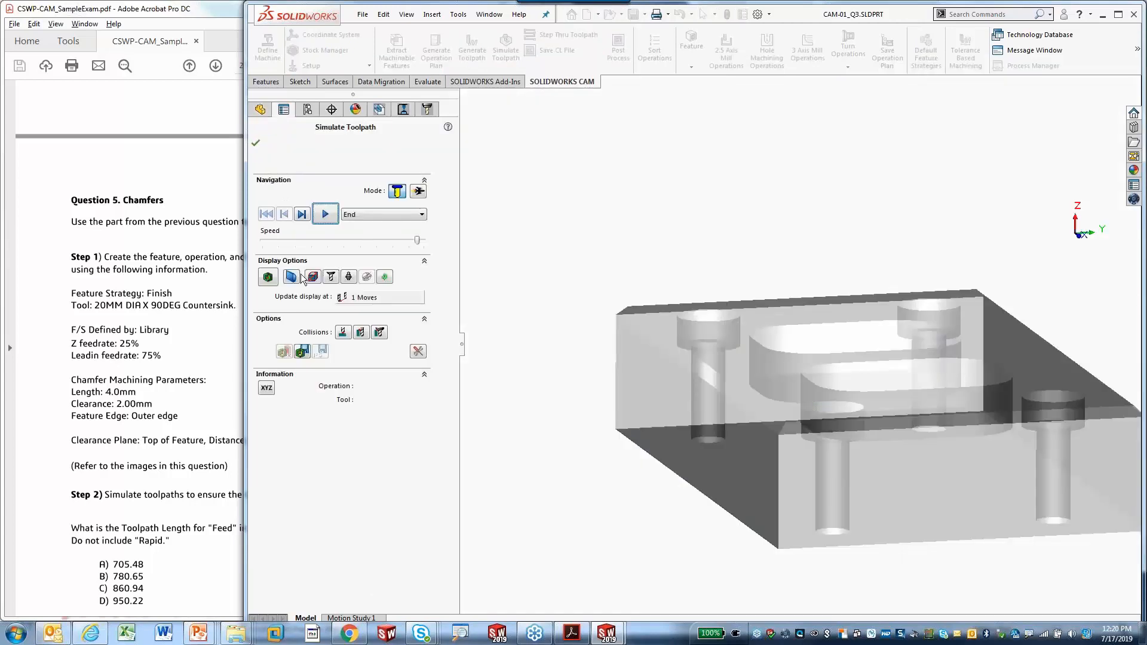
pyautogui.click(272, 282)
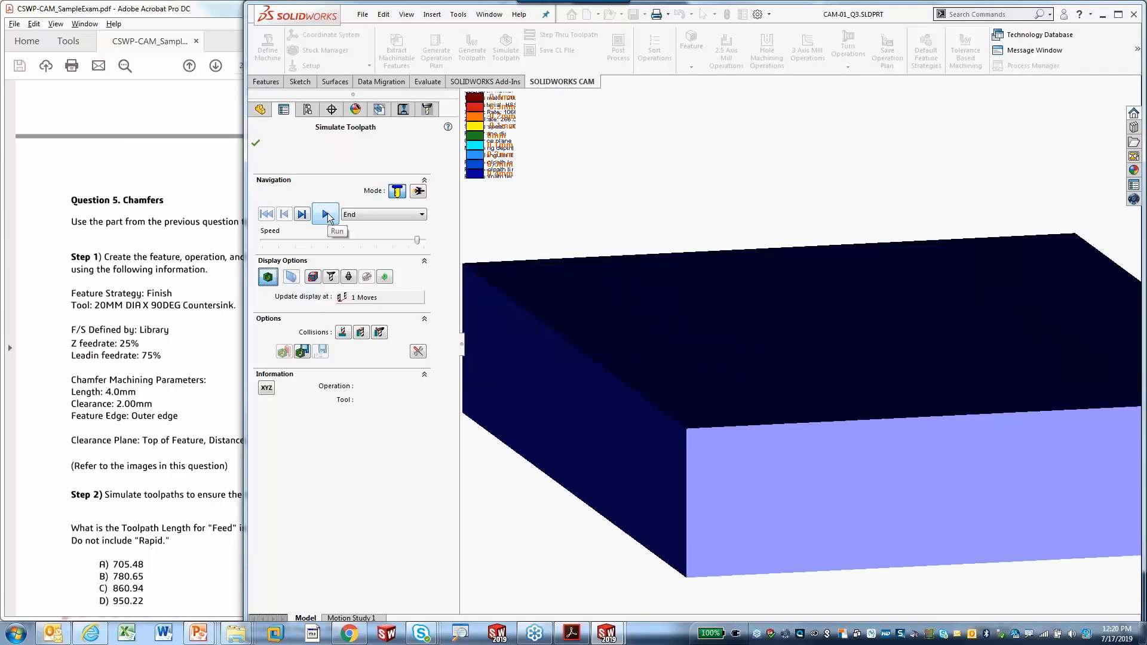
pyautogui.click(327, 214)
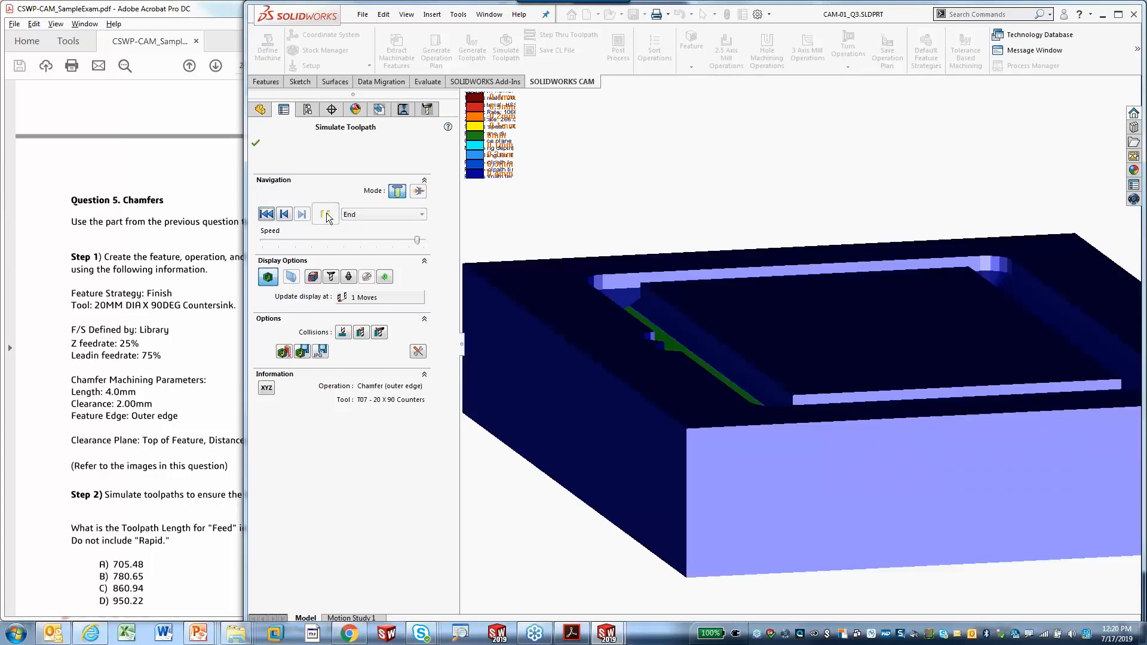
pyautogui.moveTo(600, 288)
pyautogui.mouseDown(button='middle')
pyautogui.moveTo(605, 336)
pyautogui.moveTo(651, 334)
pyautogui.moveTo(640, 331)
pyautogui.mouseUp(button='middle')
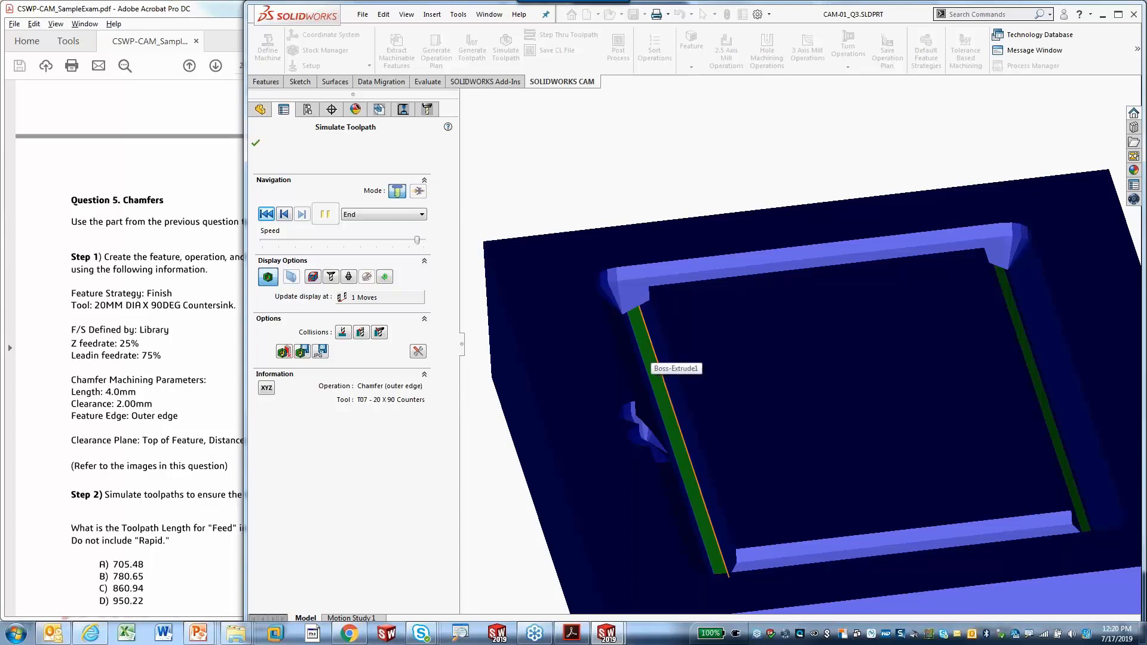
pyautogui.moveTo(650, 351); pyautogui.dragTo(645, 311, button='middle')
pyautogui.click(257, 146)
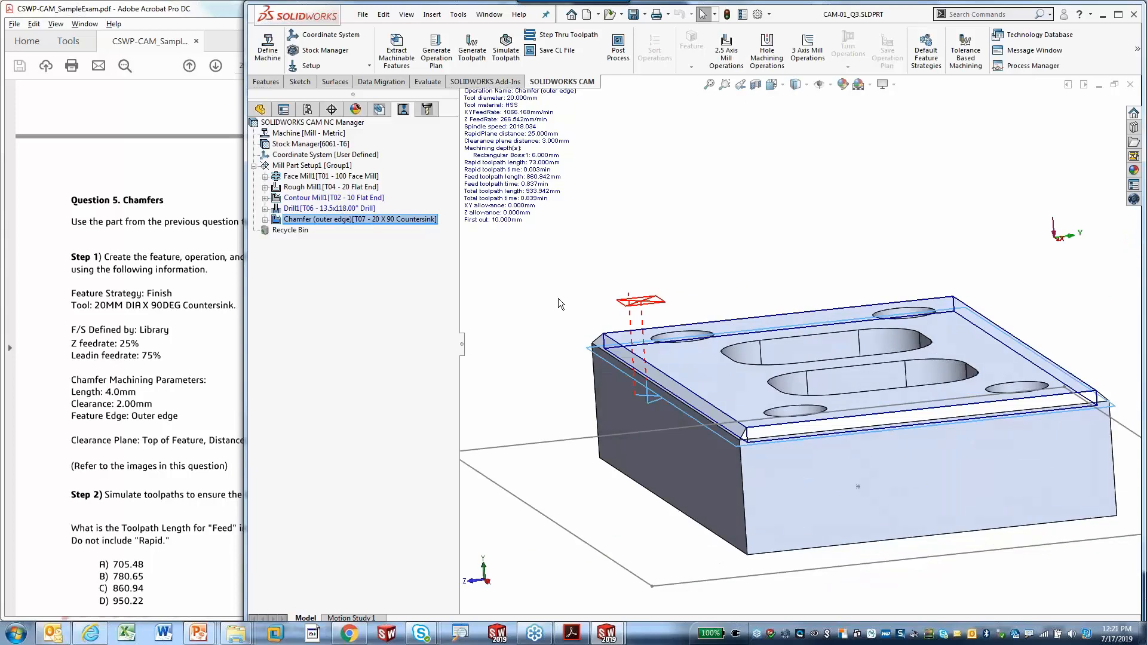
# - Read Step 2 of Question 5 in the exam PDF to find which chamfer toolpath length is asked for
pyautogui.moveTo(159, 466); pyautogui.dragTo(231, 467)
pyautogui.scroll(-2, 120, 424)
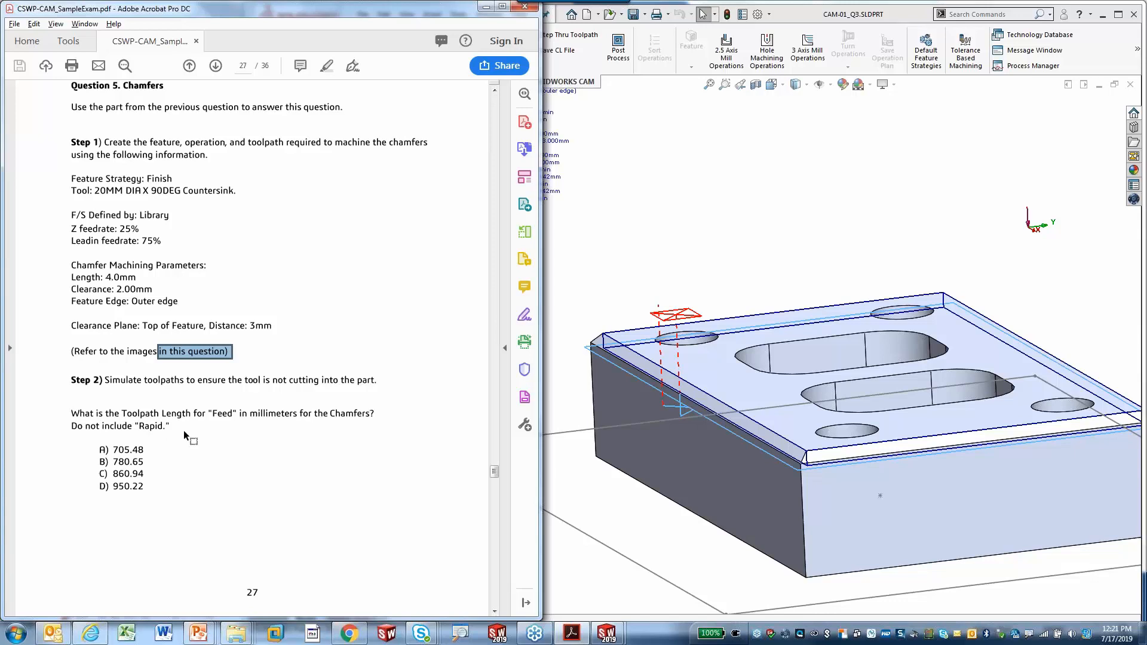
pyautogui.click(229, 430)
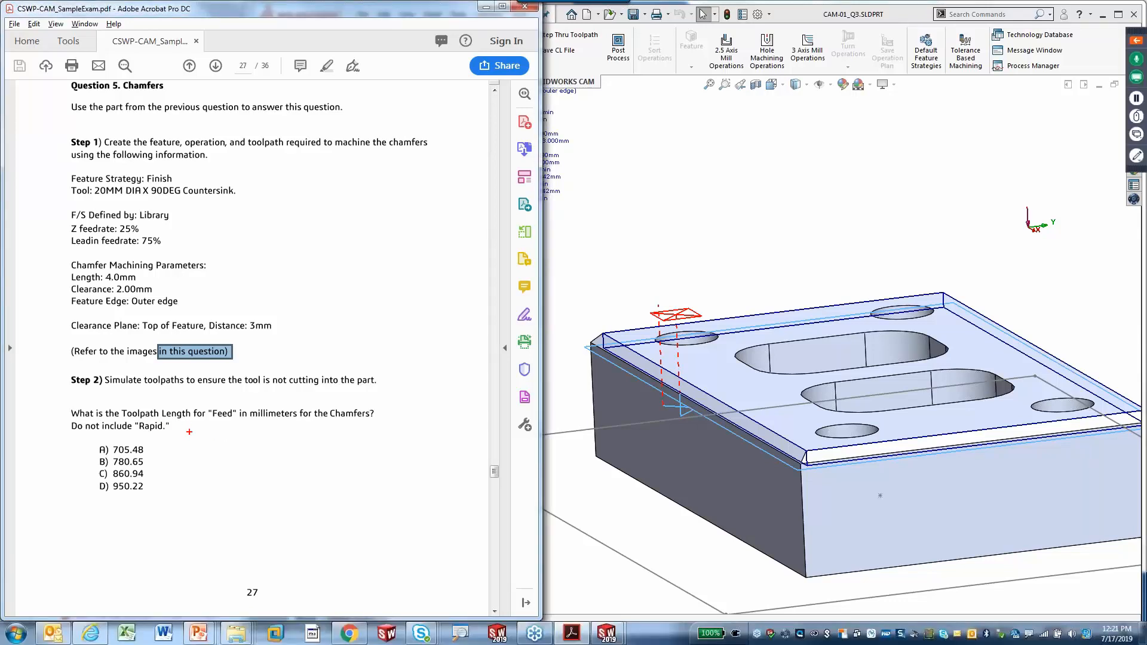
pyautogui.moveTo(205, 421); pyautogui.dragTo(292, 426)
pyautogui.moveTo(78, 435); pyautogui.dragTo(167, 431)
pyautogui.press('Escape')
pyautogui.click(663, 243)
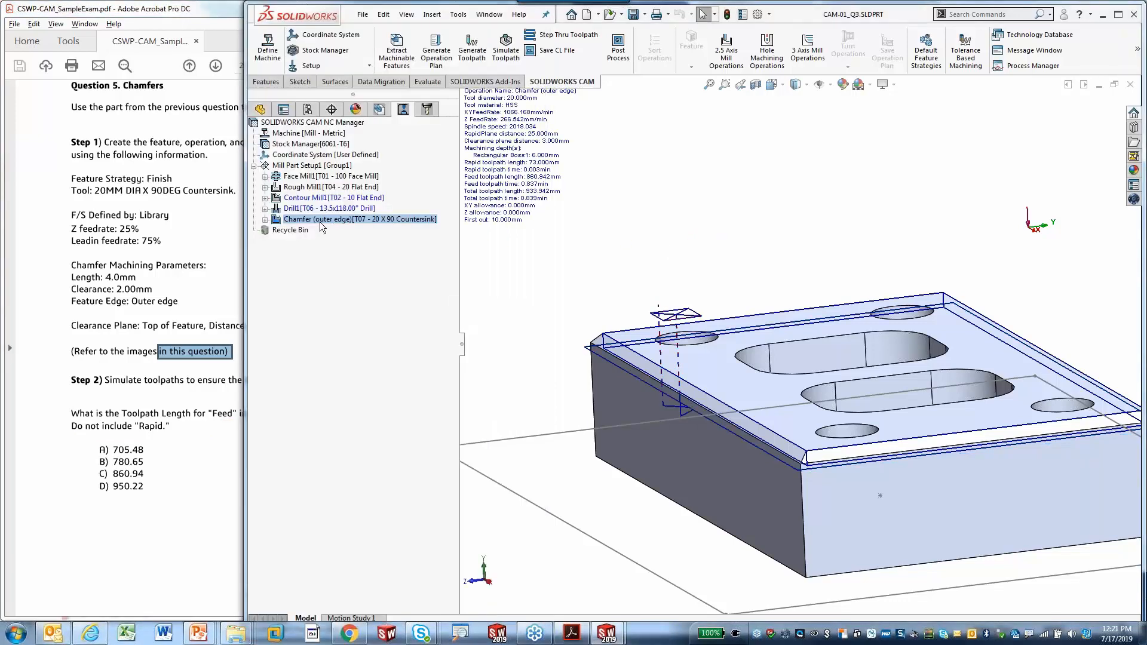
# - Check the chamfer operation's feed toolpath length in its estimated machining time, and match it to an answer choice
pyautogui.rightClick(319, 221)
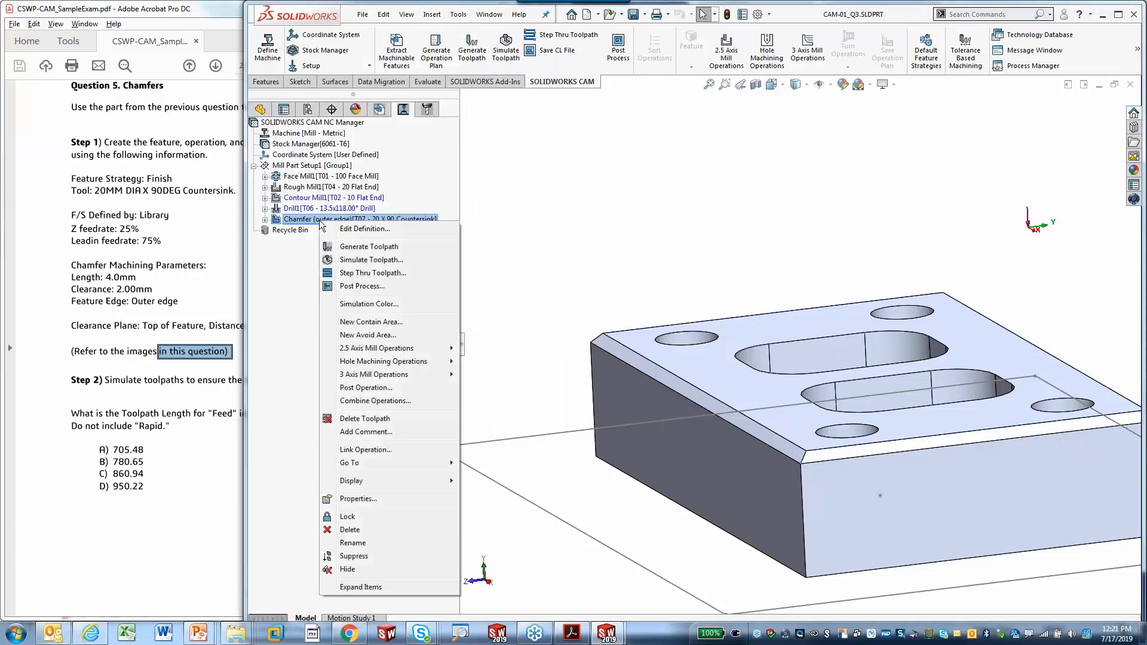
pyautogui.click(371, 230)
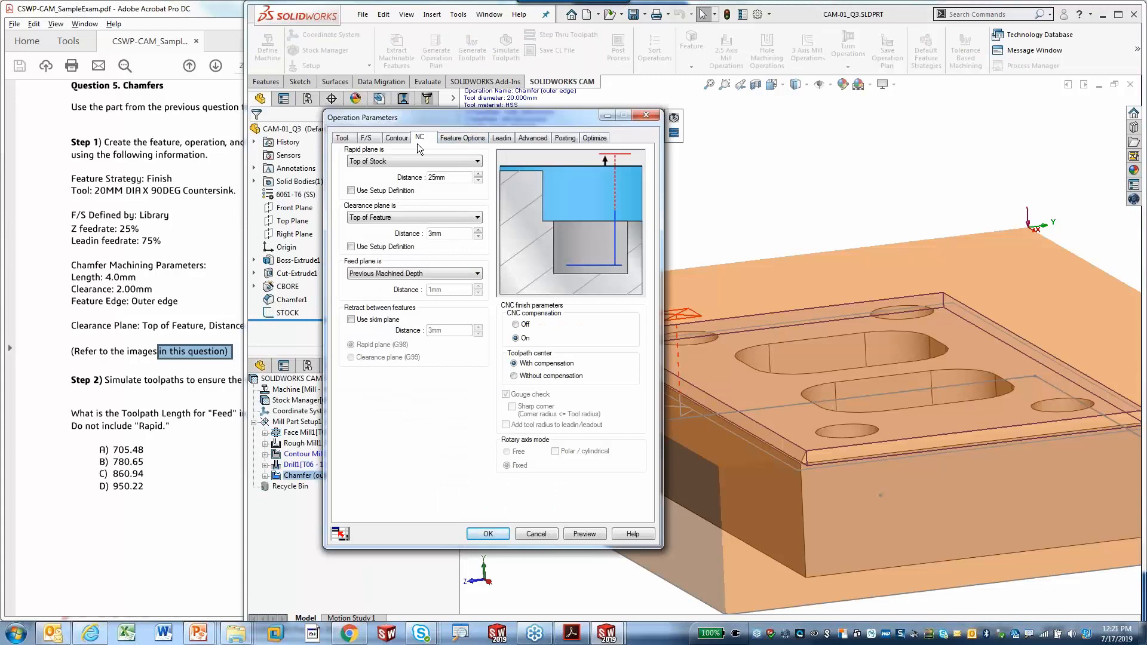
pyautogui.click(593, 138)
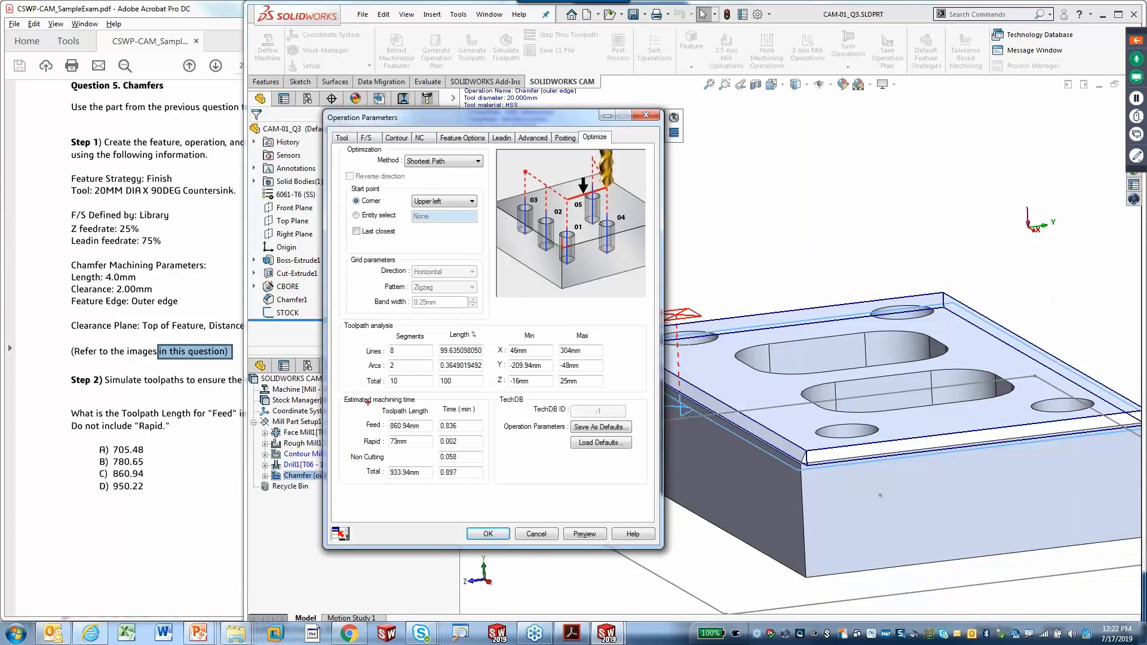
pyautogui.moveTo(384, 417); pyautogui.dragTo(425, 416)
pyautogui.moveTo(397, 433)
pyautogui.mouseDown()
pyautogui.moveTo(431, 430)
pyautogui.moveTo(393, 416)
pyautogui.moveTo(383, 427)
pyautogui.mouseUp()
pyautogui.moveTo(153, 478)
pyautogui.mouseDown()
pyautogui.moveTo(95, 481)
pyautogui.moveTo(90, 470)
pyautogui.moveTo(149, 466)
pyautogui.moveTo(154, 481)
pyautogui.mouseUp()
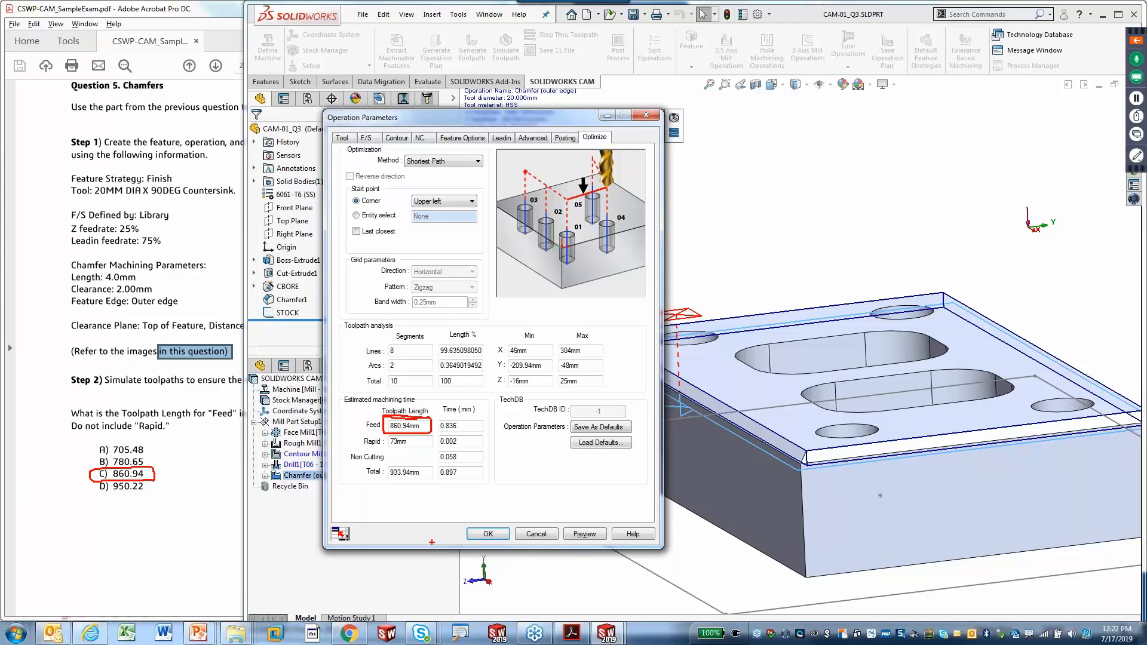
pyautogui.press('Escape')
pyautogui.click(488, 532)
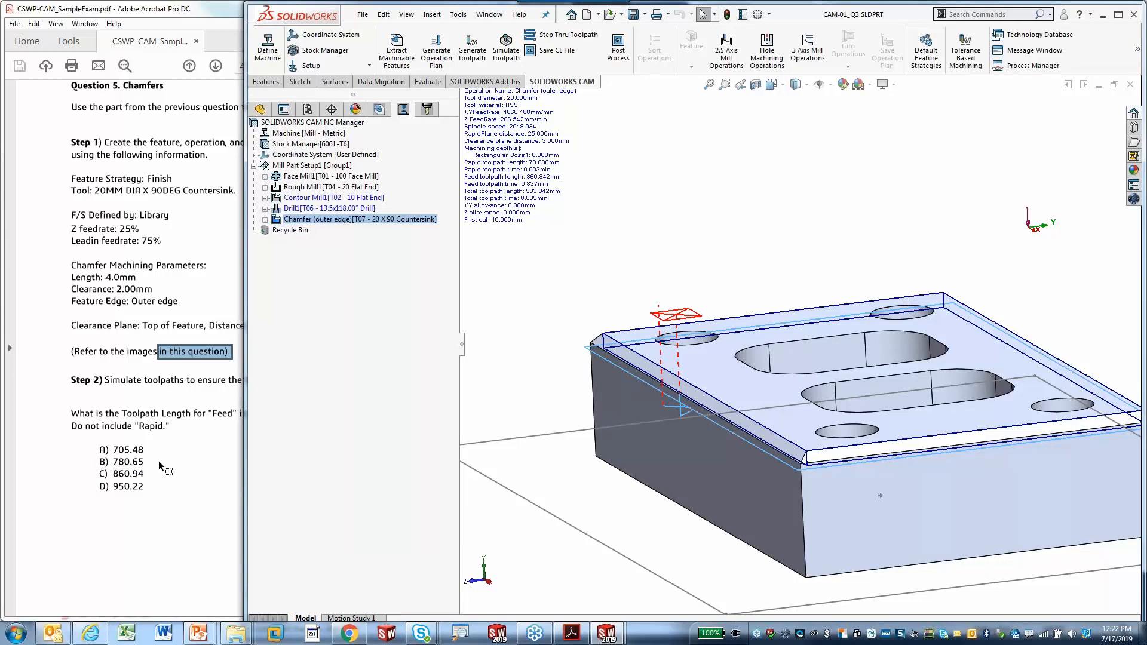
# - Move on in the exam PDF to Question 6, the counterbore drilling operations
pyautogui.click(158, 459)
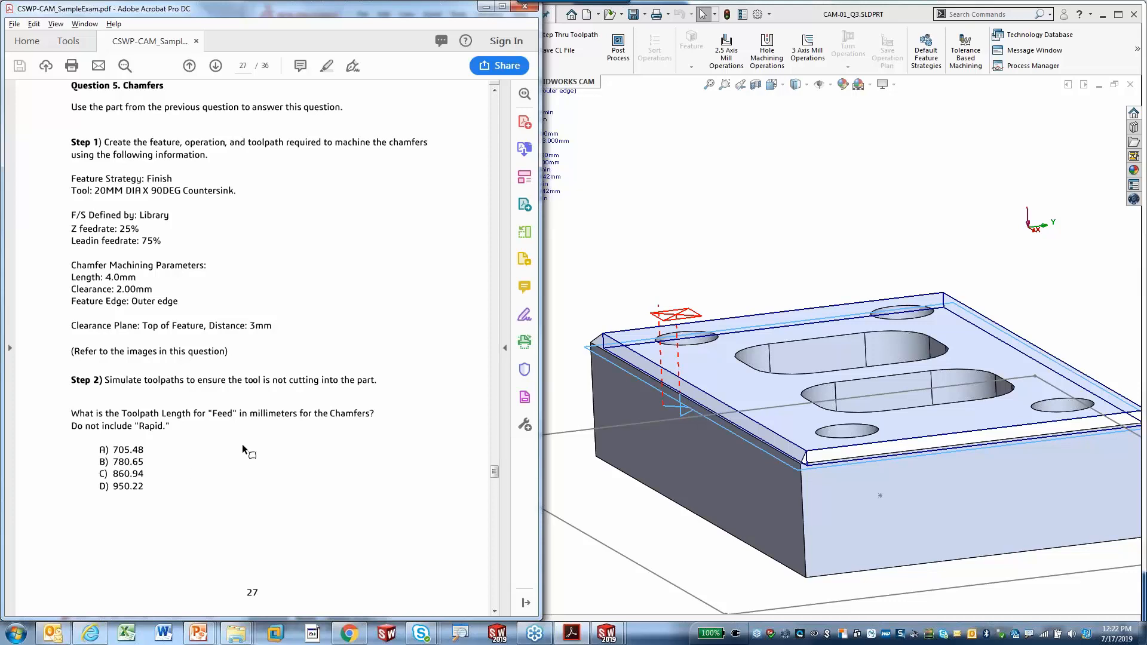
pyautogui.scroll(-8, 242, 443)
pyautogui.scroll(-12, 242, 444)
pyautogui.scroll(-1, 267, 416)
pyautogui.scroll(2, 264, 339)
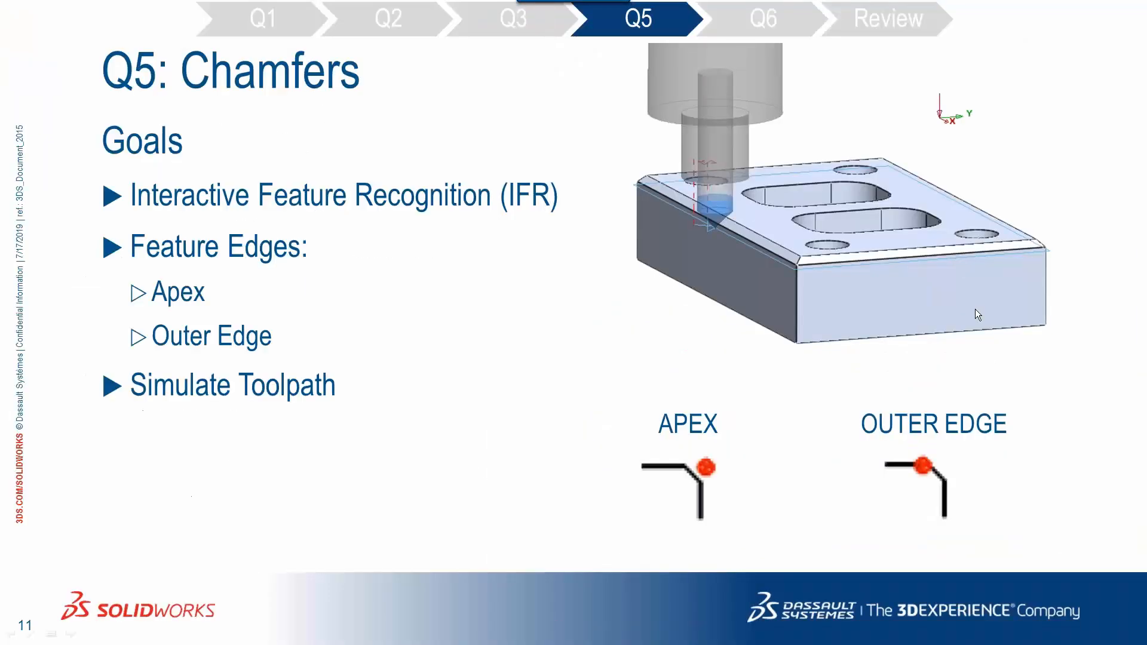
pyautogui.click(975, 309)
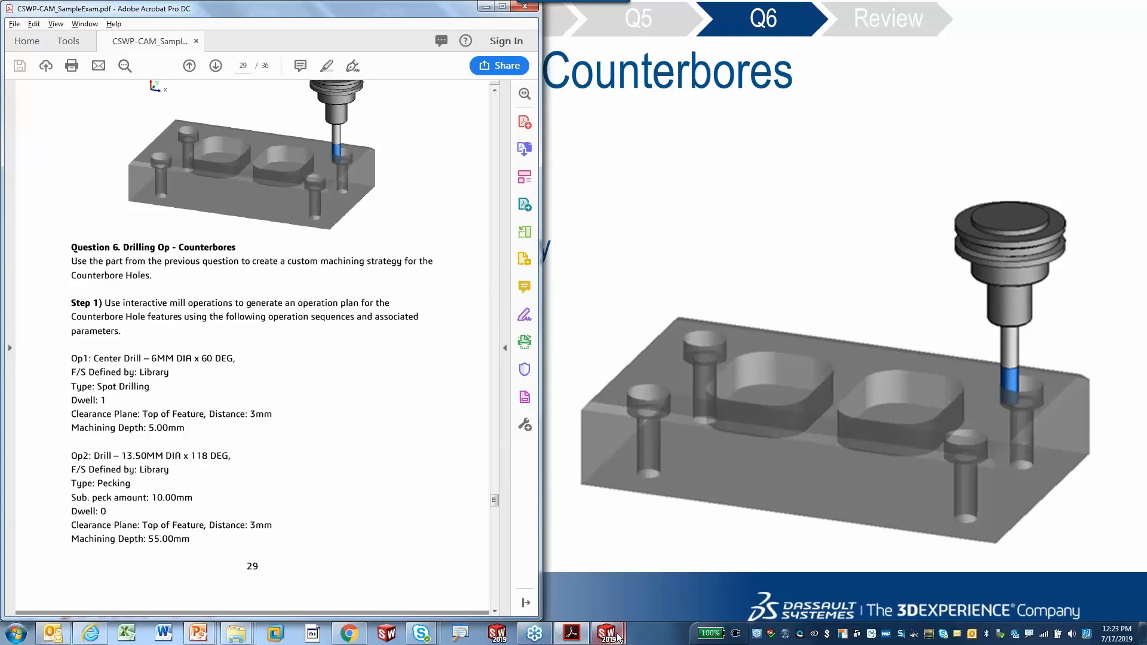
# - Switch back to SOLIDWORKS and save the part under the name CAM-01_Q4.SLDPRT
pyautogui.moveTo(607, 633)
pyautogui.click(685, 581)
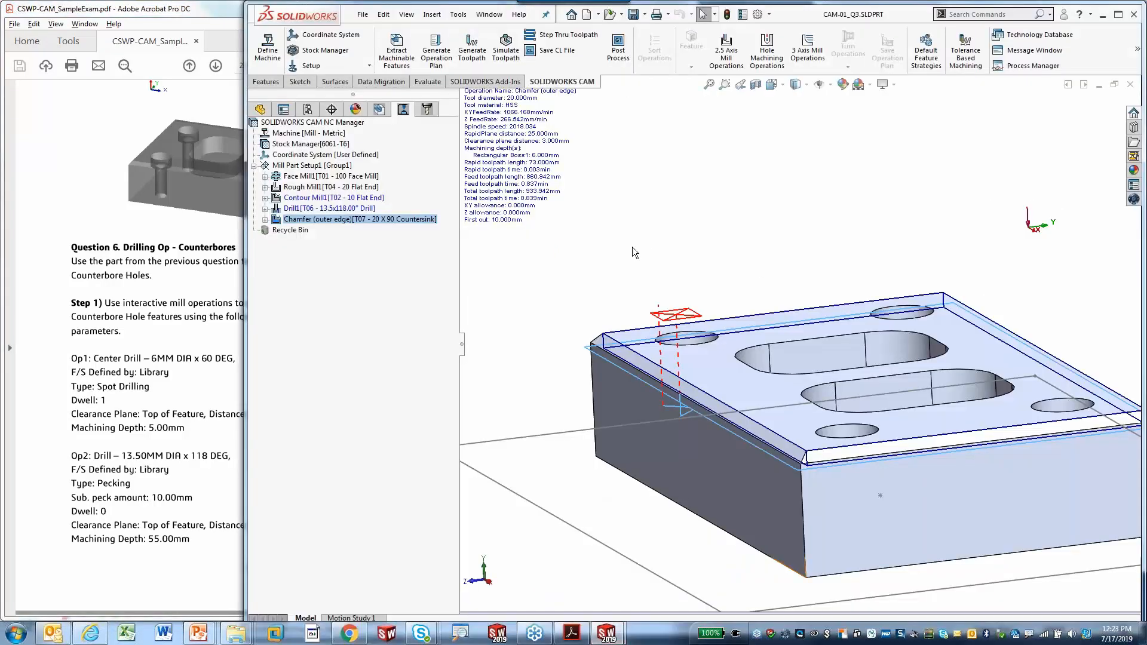
pyautogui.click(362, 14)
pyautogui.click(387, 159)
pyautogui.click(619, 400)
pyautogui.press('BackSpace')
pyautogui.write('4')
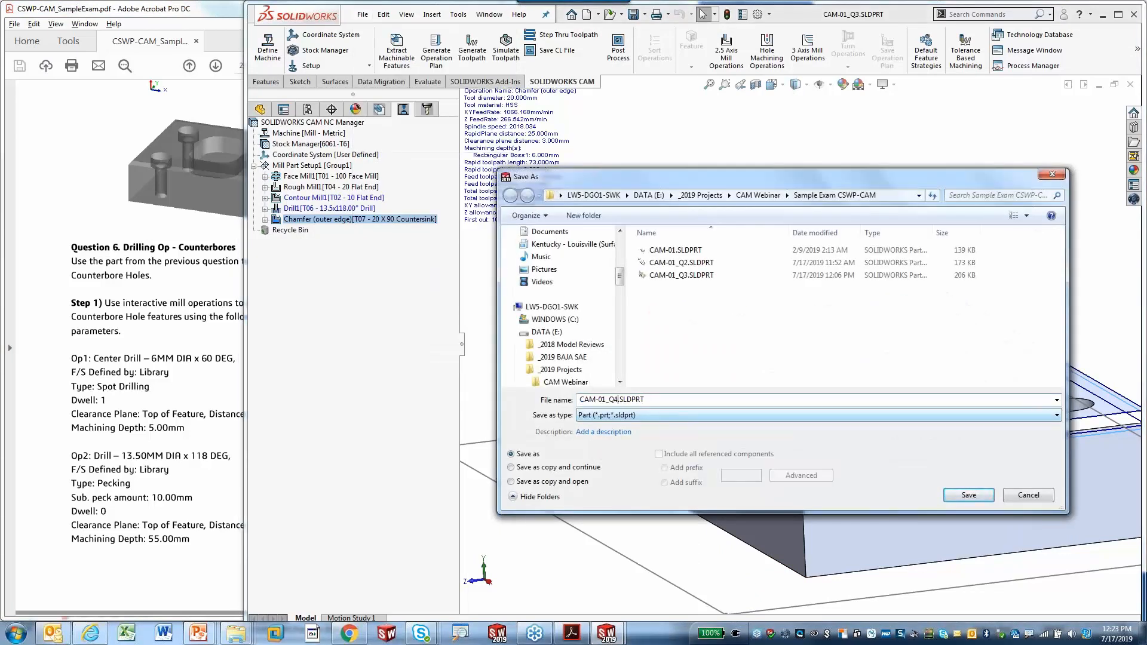
pyautogui.click(979, 501)
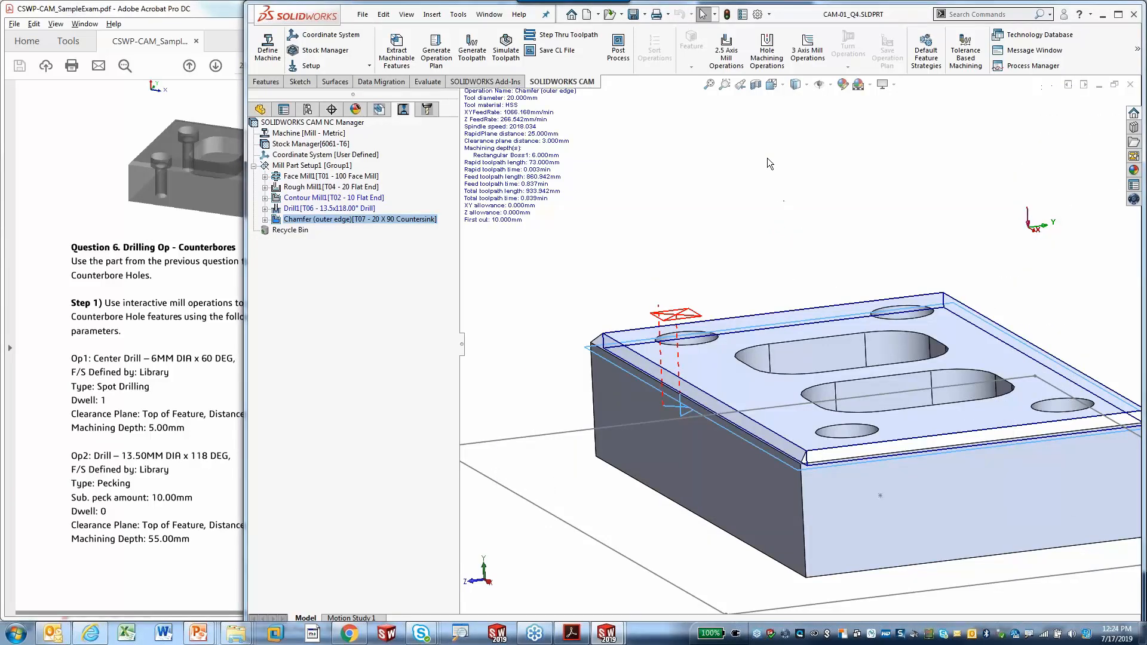
# - Save the part again under the name CAM-01_Q5.SLDPRT
pyautogui.click(362, 15)
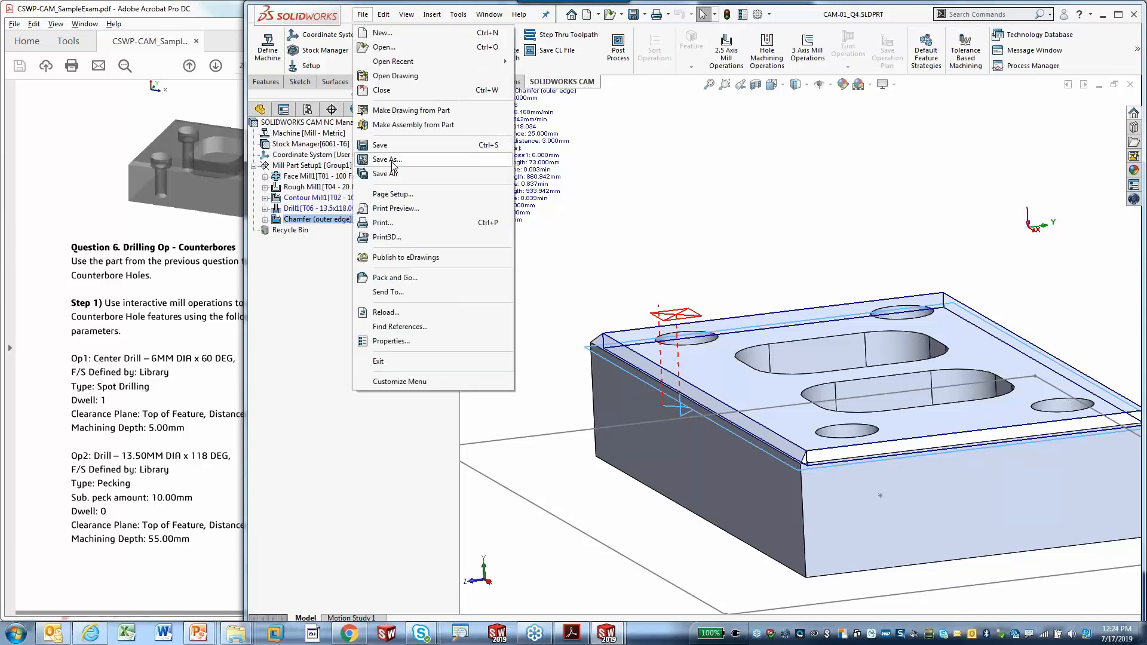
pyautogui.click(385, 159)
pyautogui.click(617, 400)
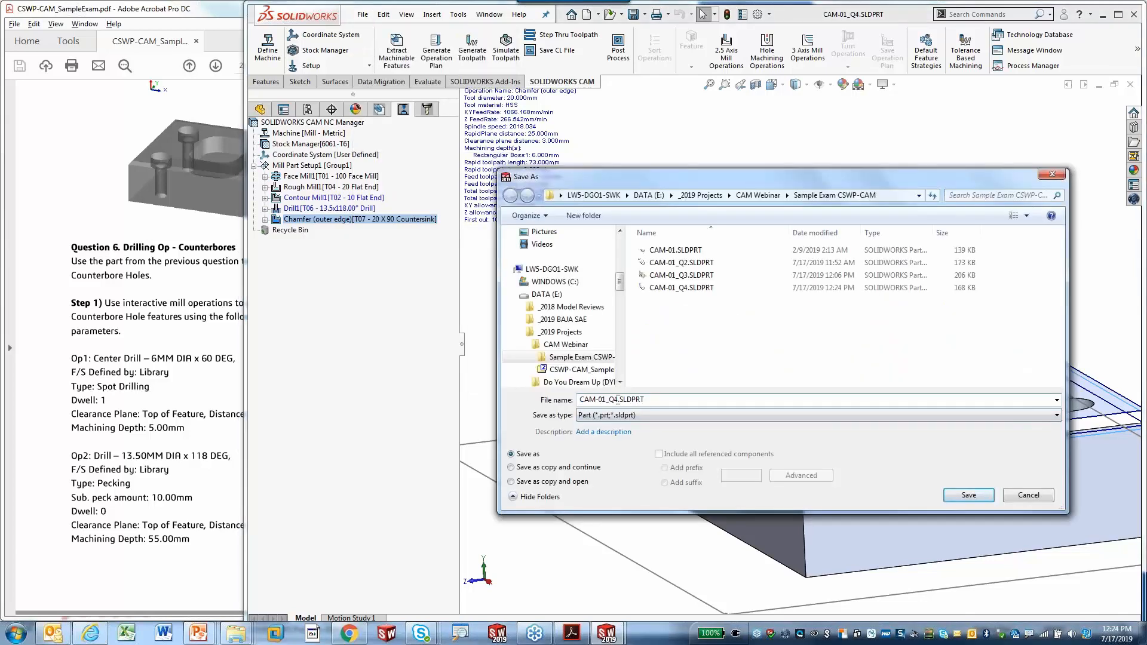
pyautogui.press('BackSpace')
pyautogui.write('5')
pyautogui.click(970, 496)
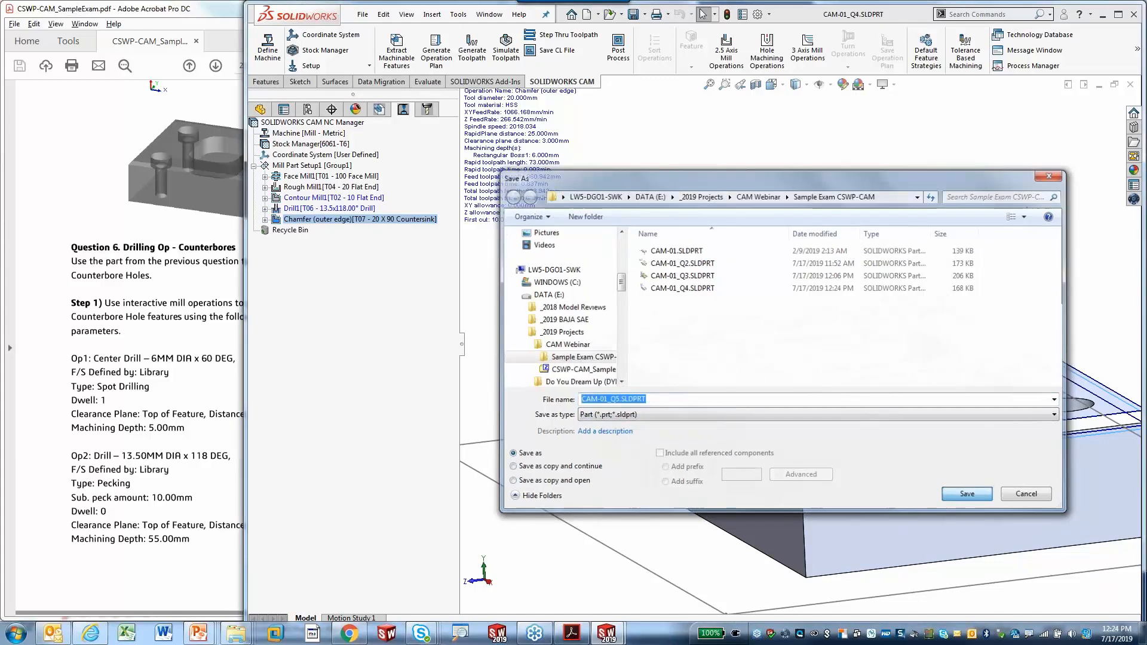
# - Show the part's machinable features and highlight the counterbore hole group that Question 6 refers to
pyautogui.click(166, 290)
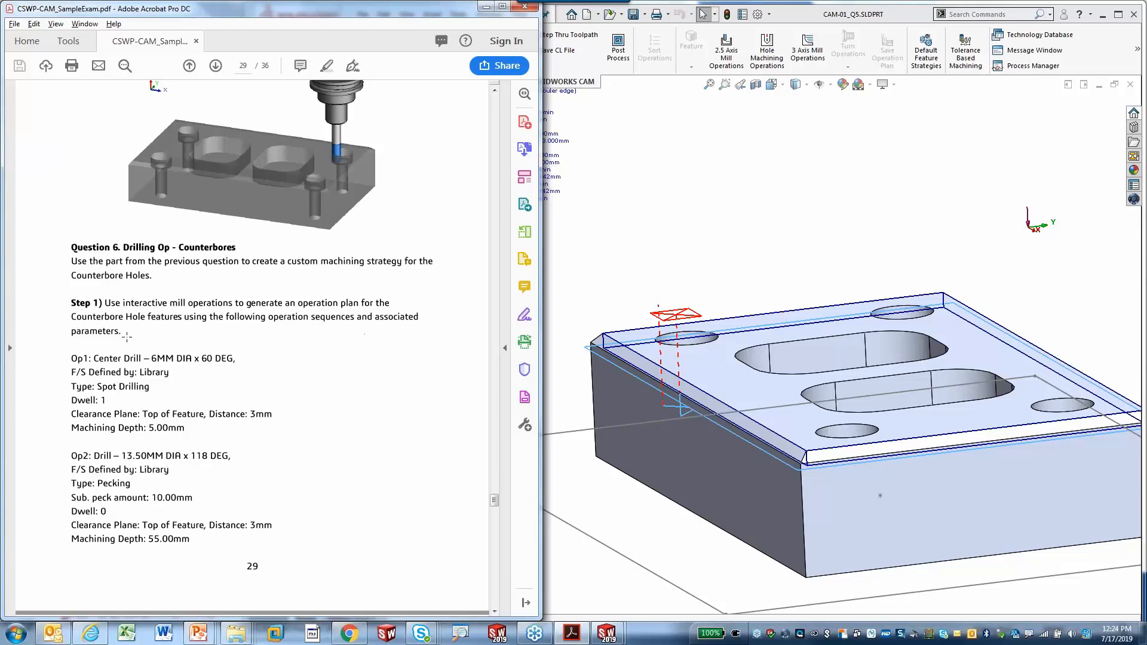
pyautogui.click(857, 19)
pyautogui.click(379, 110)
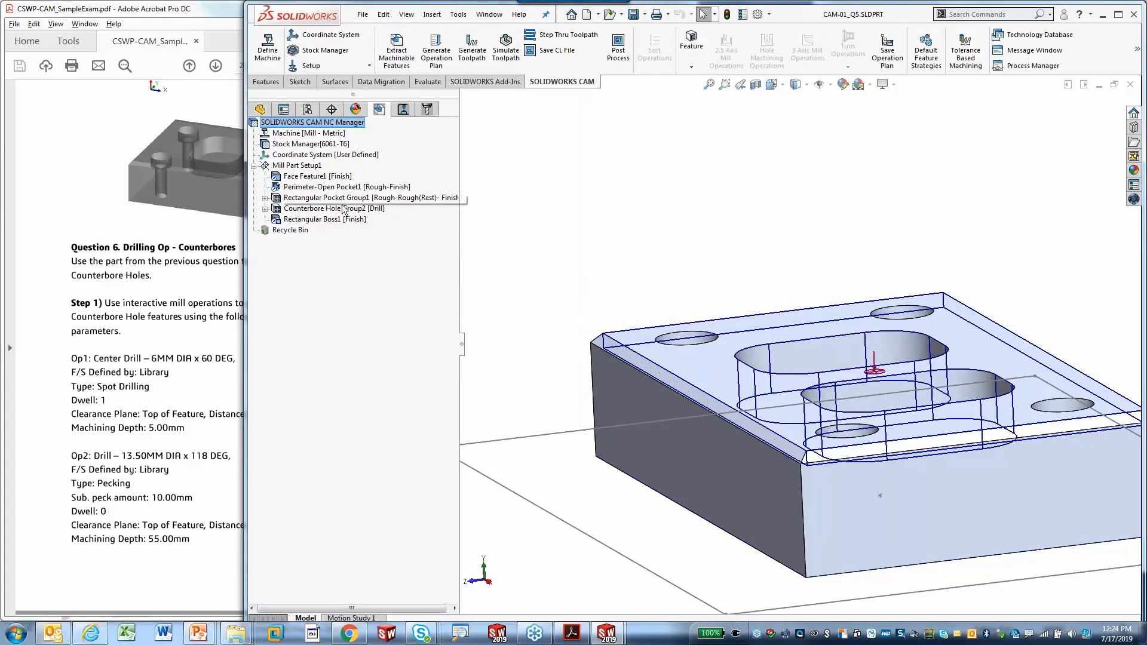
pyautogui.click(311, 208)
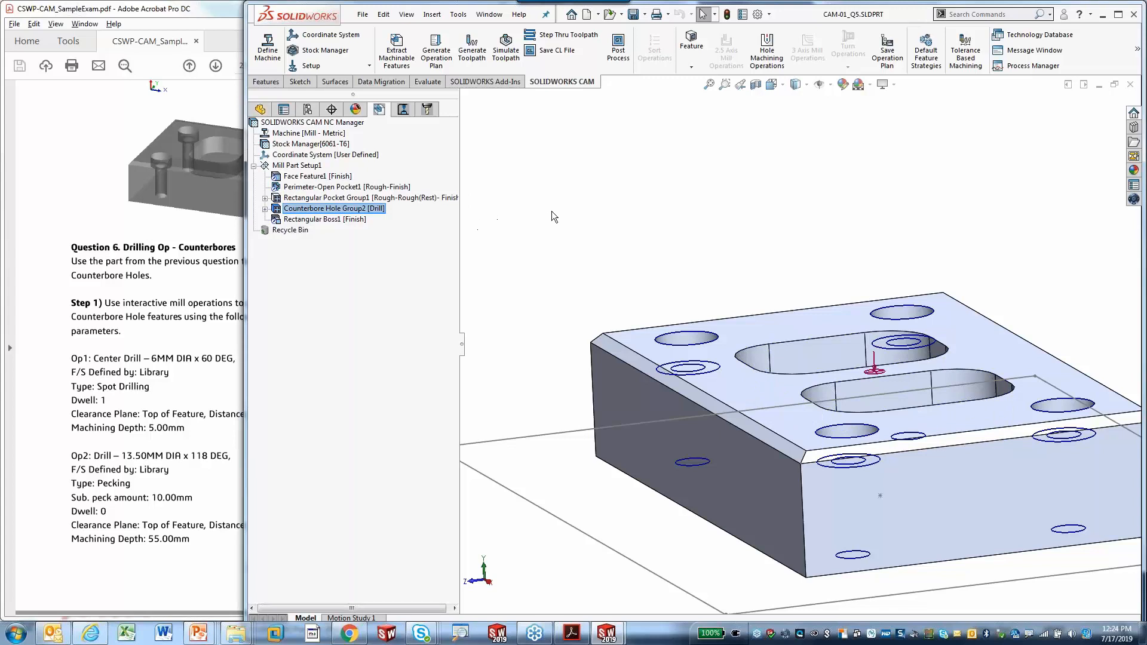
# - Read the Question 6 parameters for the center drill, drill and hole contour mill operations in the exam PDF
pyautogui.click(128, 346)
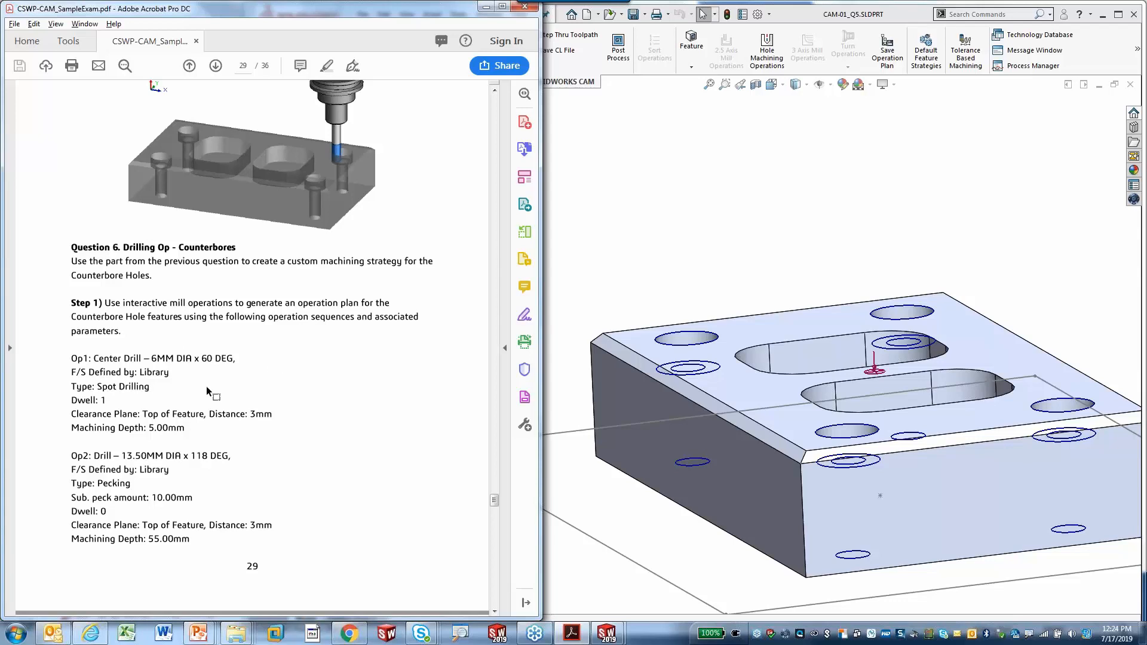
pyautogui.scroll(-1, 215, 393)
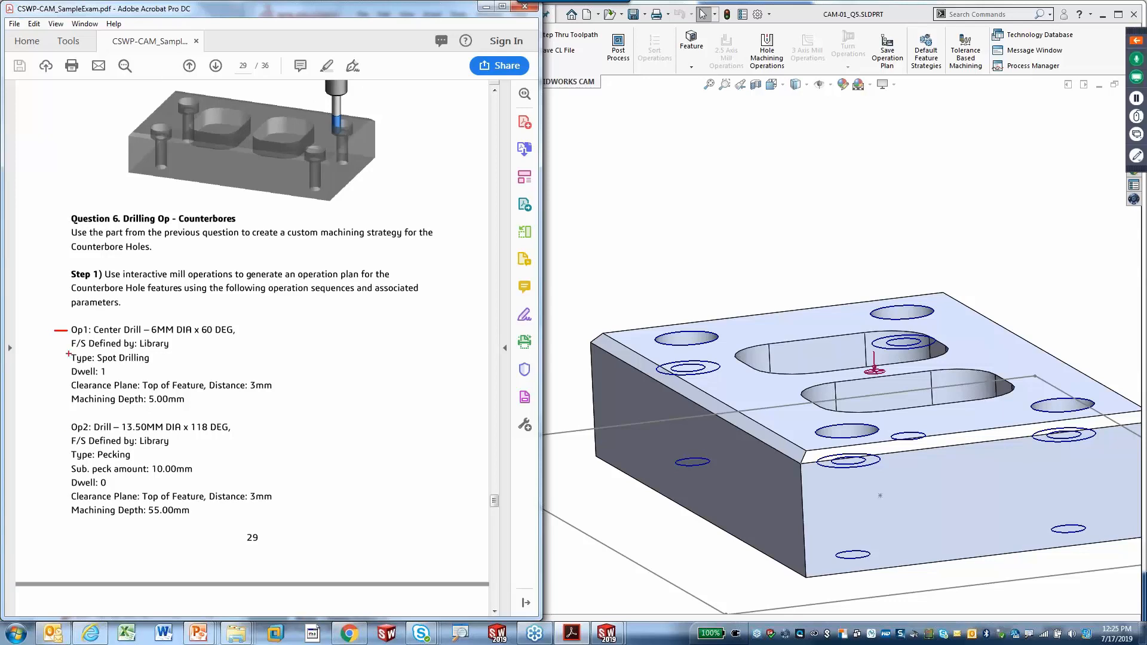
pyautogui.moveTo(67, 427); pyautogui.dragTo(55, 427)
pyautogui.scroll(-5, 46, 339)
pyautogui.scroll(-1, 63, 397)
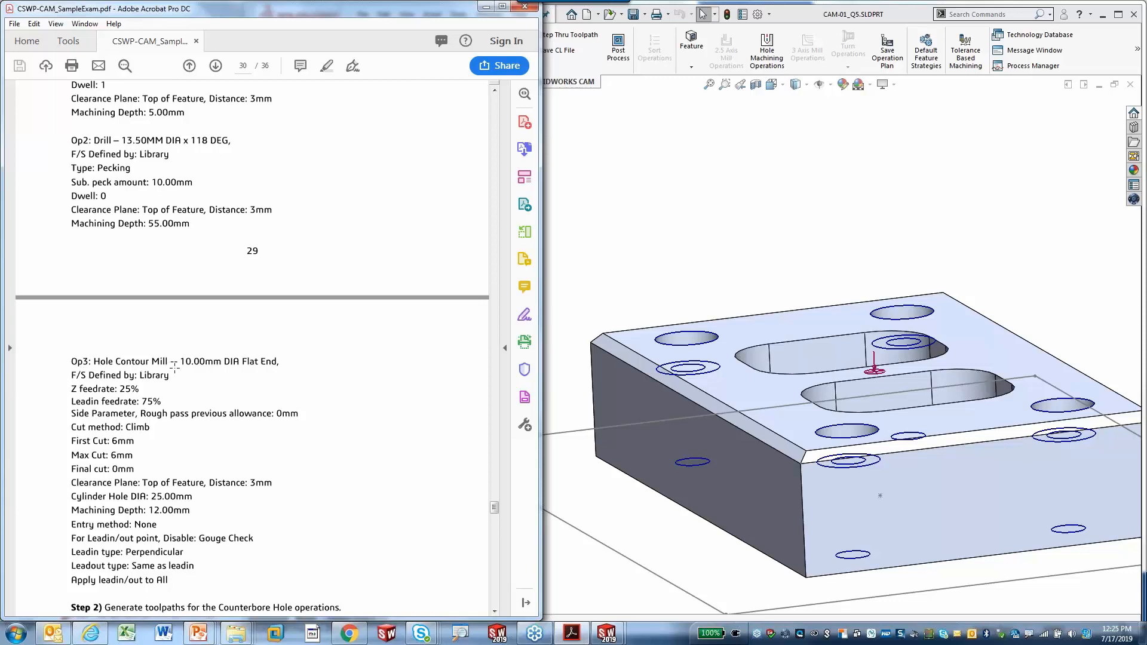
pyautogui.scroll(-2, 177, 372)
pyautogui.scroll(-1, 179, 383)
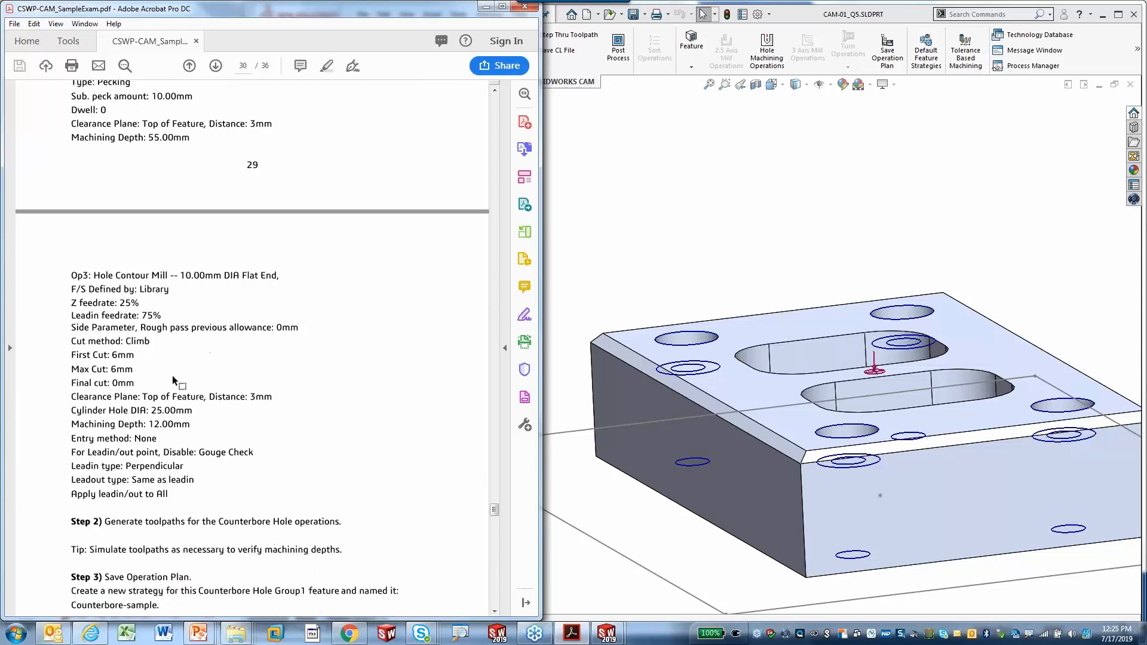
pyautogui.scroll(1, 168, 489)
pyautogui.scroll(1, 168, 490)
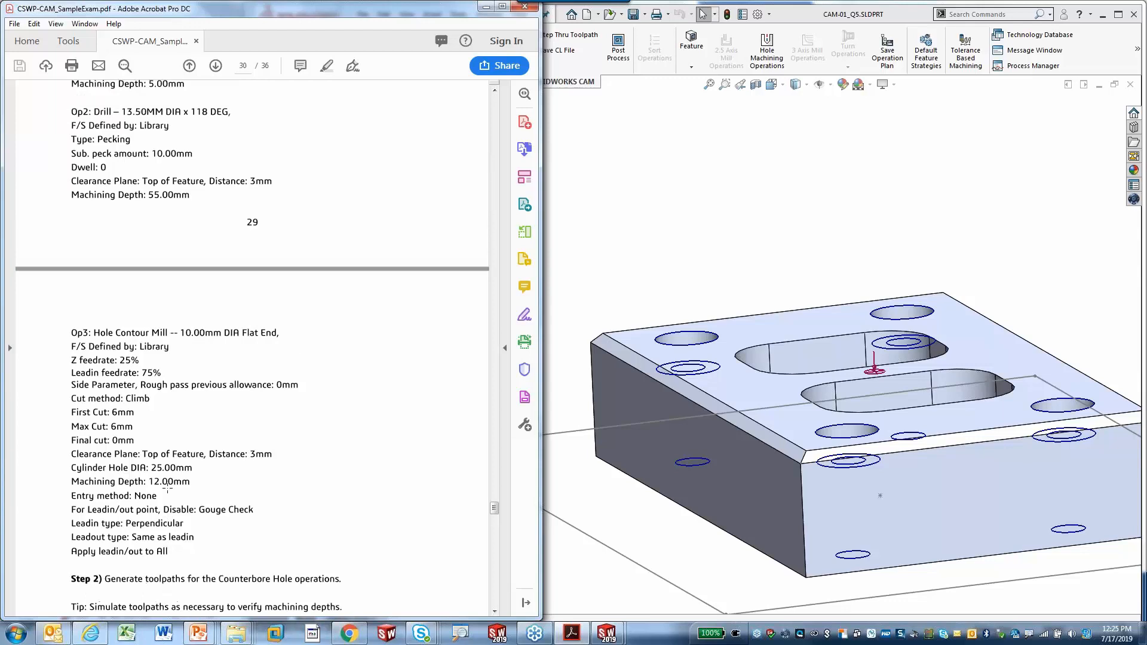
pyautogui.scroll(9, 143, 437)
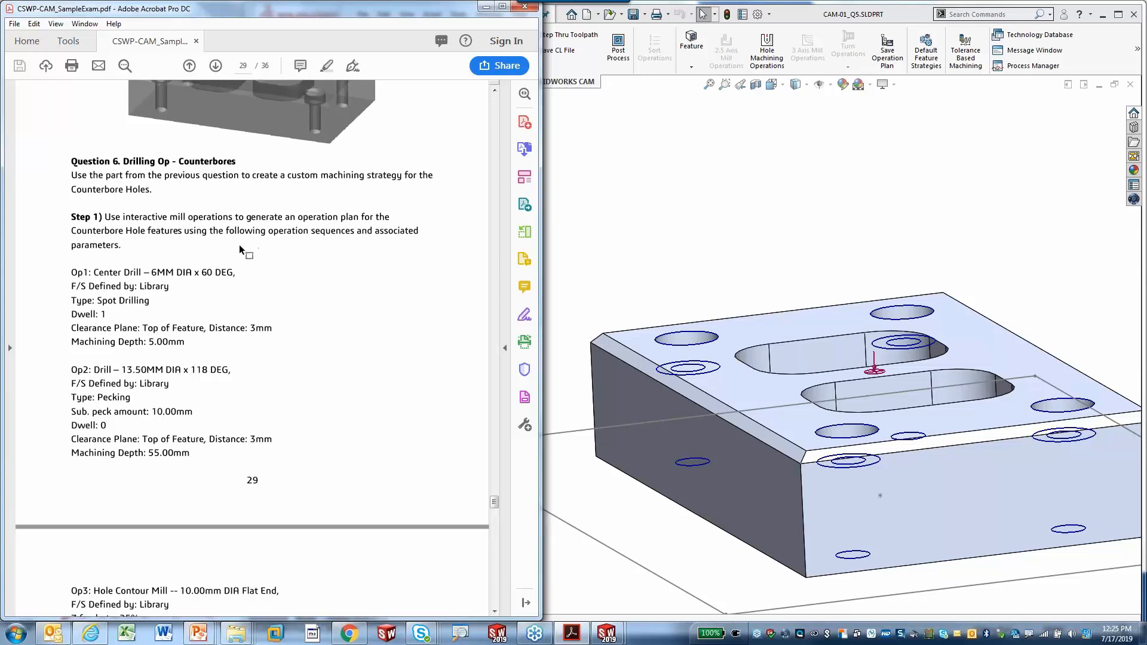
# - Start a Center Drill hole machining operation in Mill Part Setup1 using the 6MM X 60DEG center drill from the tool crib
pyautogui.click(703, 224)
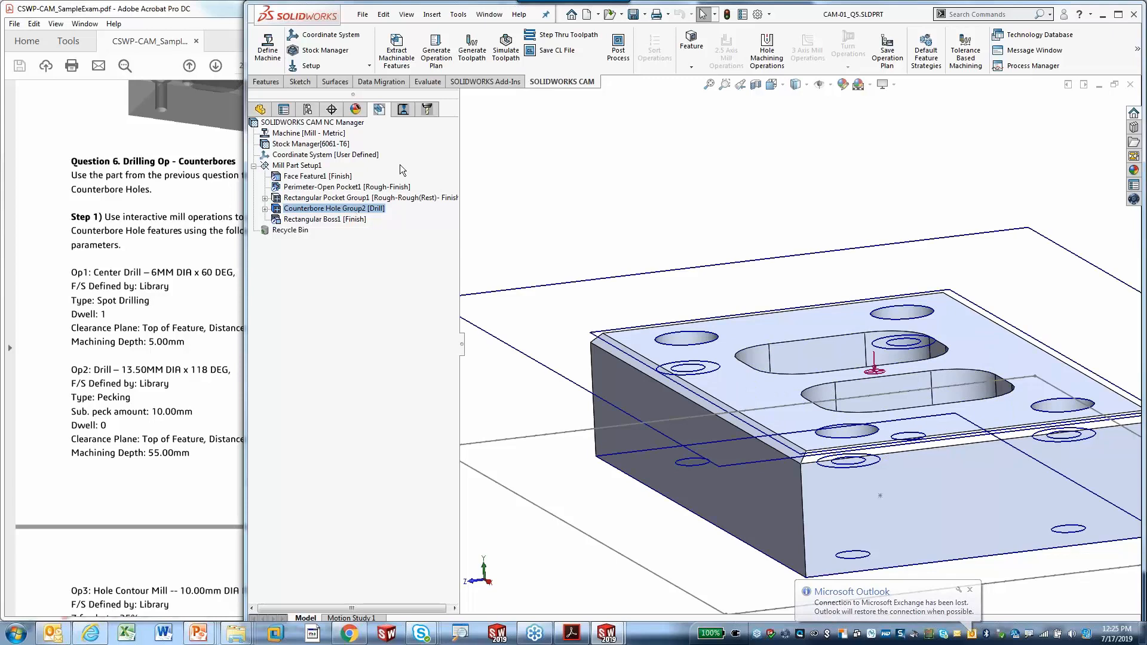
pyautogui.click(403, 116)
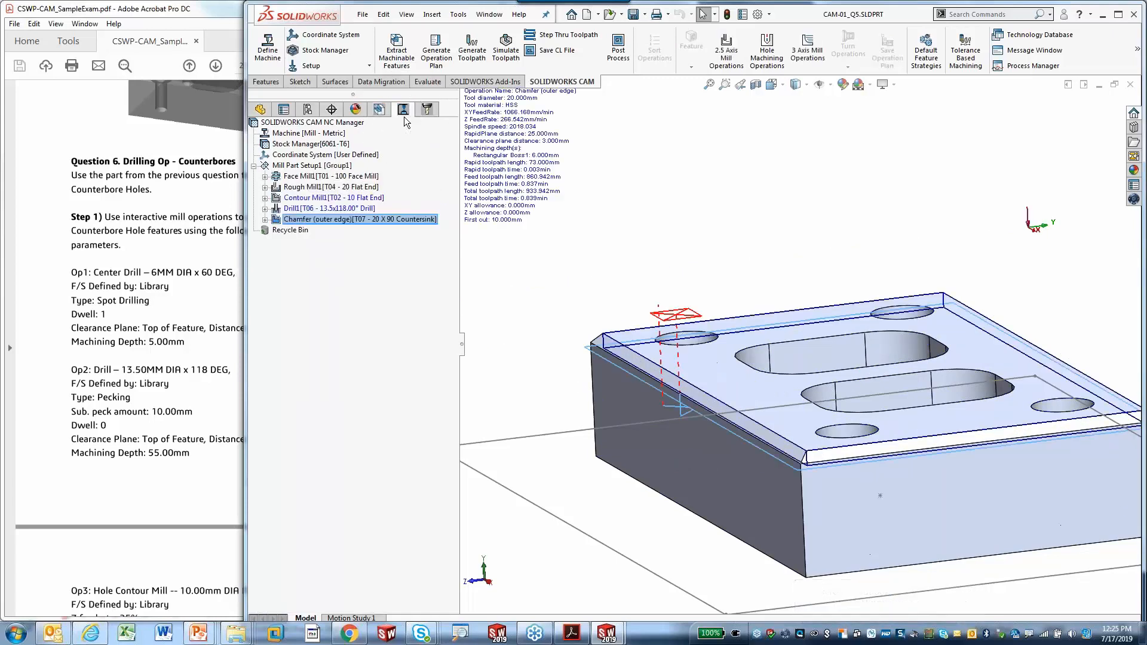
pyautogui.rightClick(305, 166)
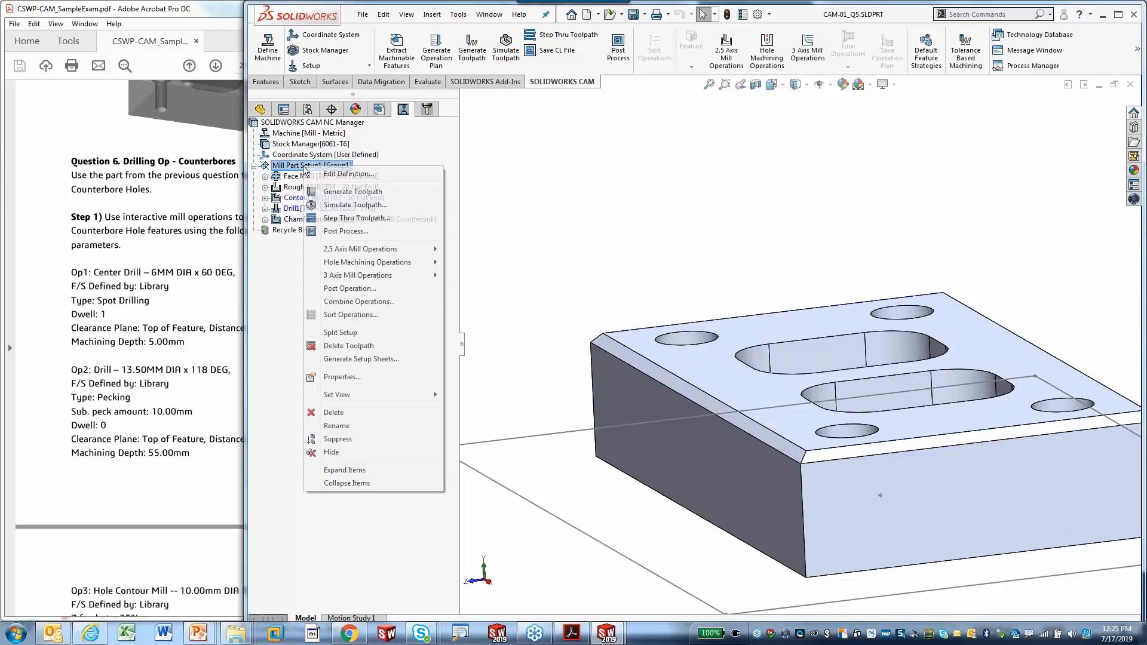
pyautogui.moveTo(400, 267)
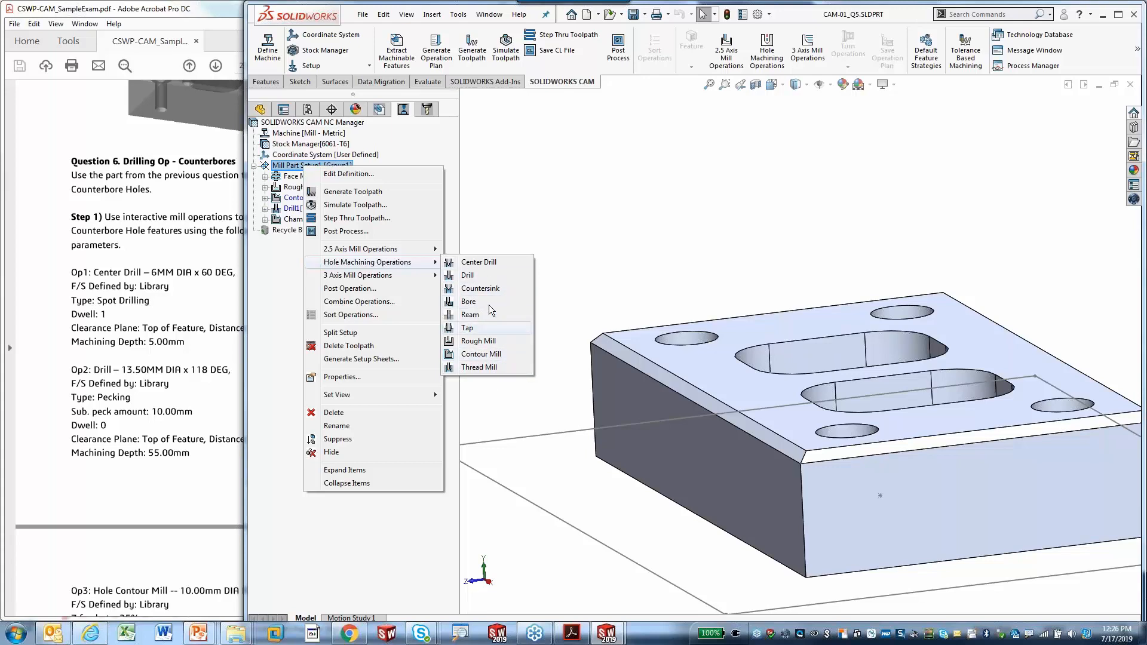
pyautogui.click(507, 263)
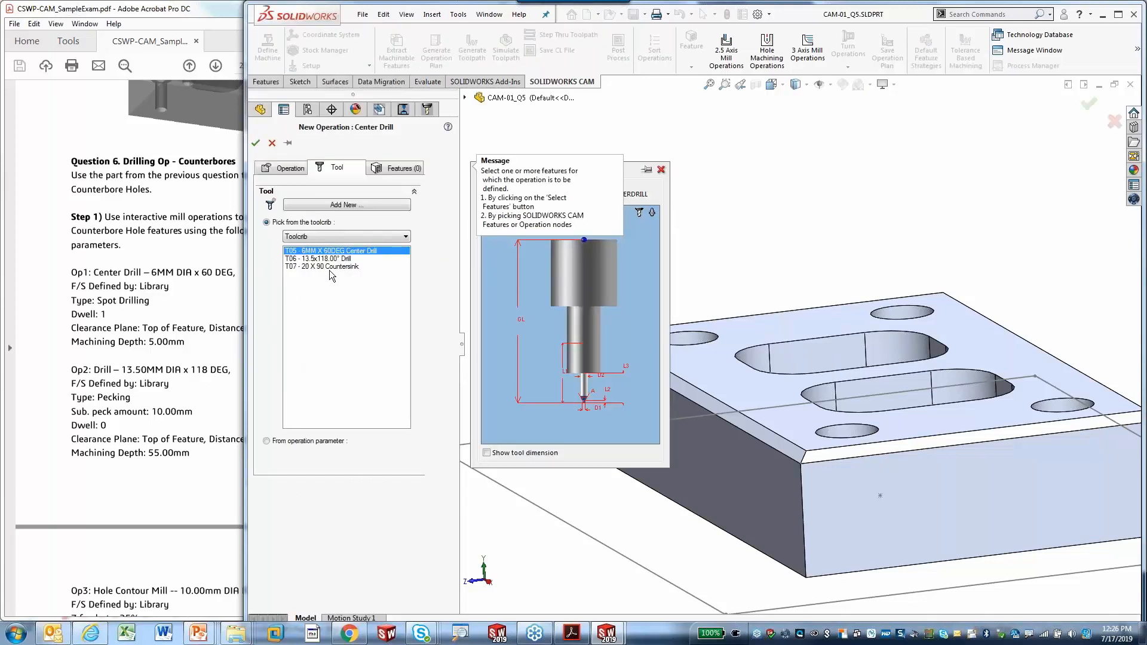
pyautogui.moveTo(153, 286); pyautogui.dragTo(227, 277)
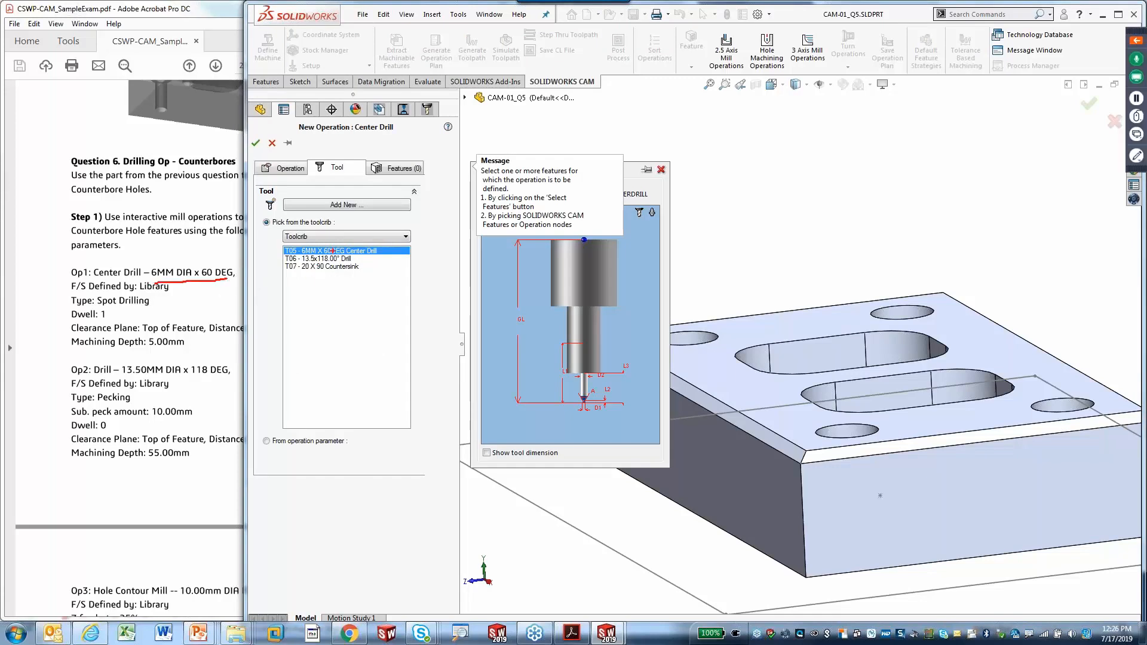
pyautogui.press('Escape')
pyautogui.click(355, 250)
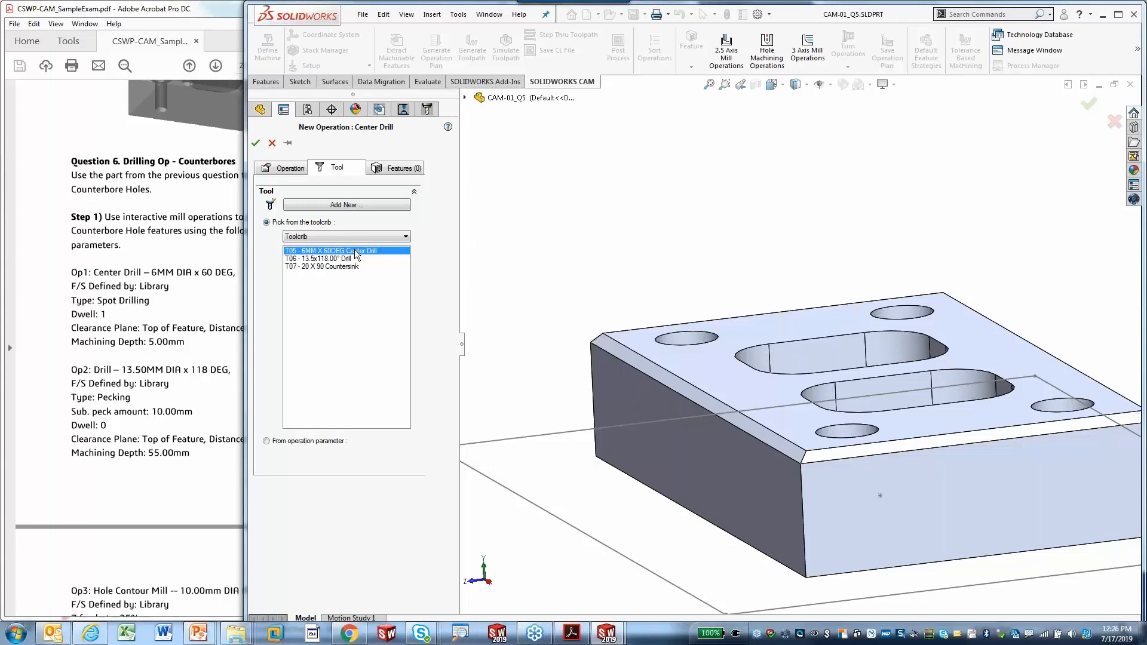
# - Assign the counterbore hole group to the center drill, turn off naming the operation on creation, and create the operation
pyautogui.click(401, 170)
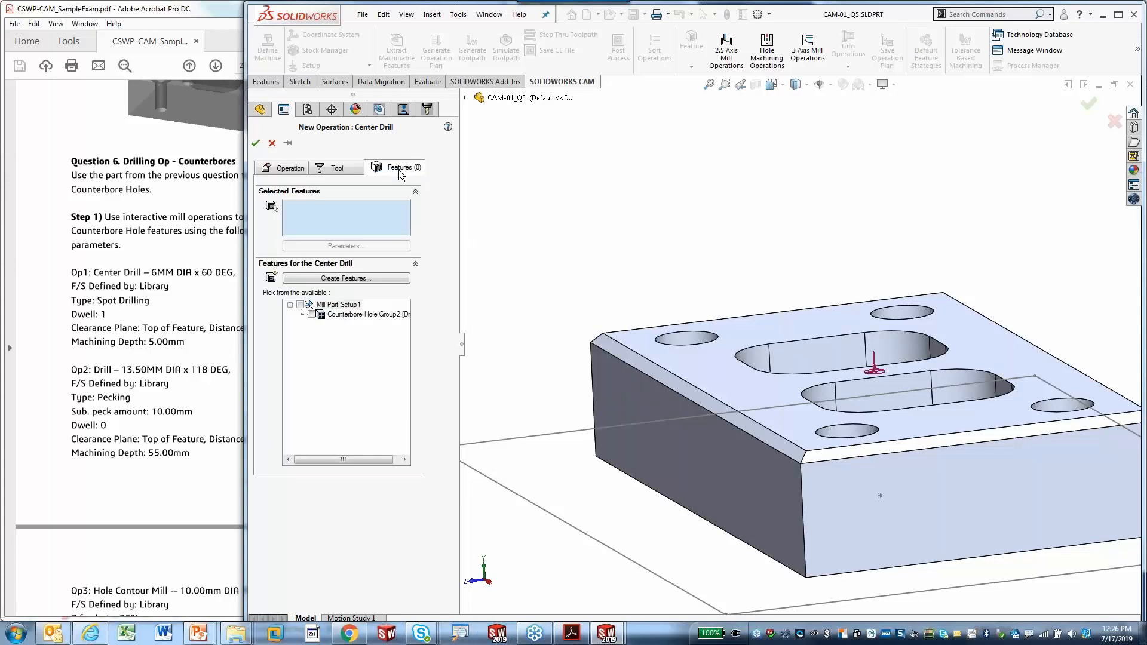
pyautogui.click(312, 315)
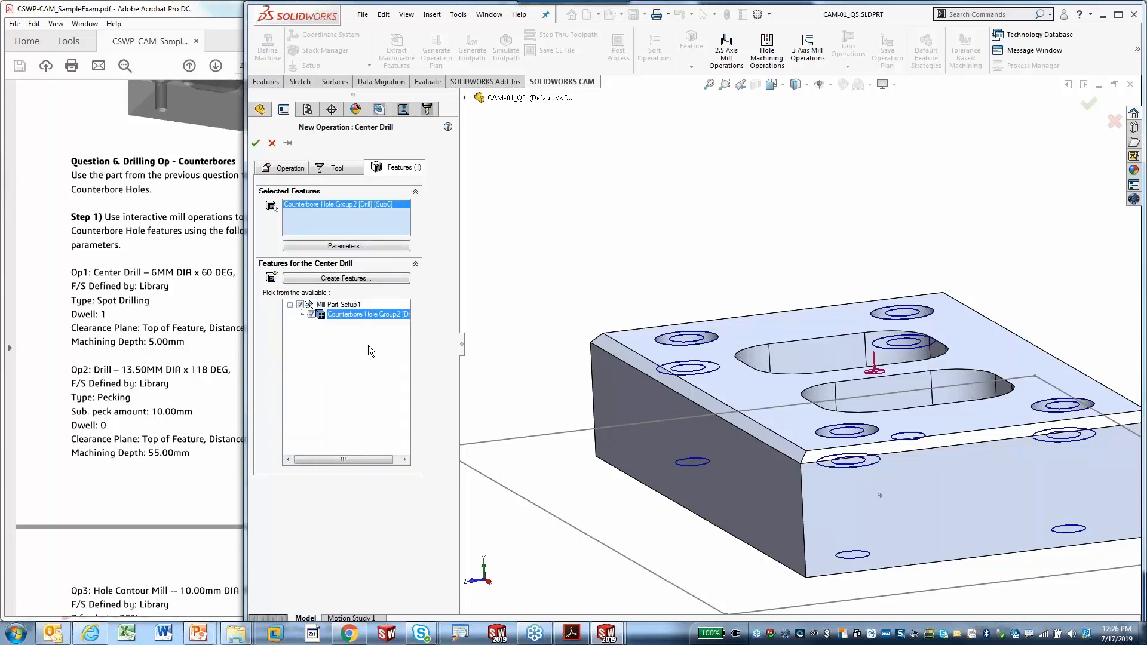
pyautogui.click(293, 172)
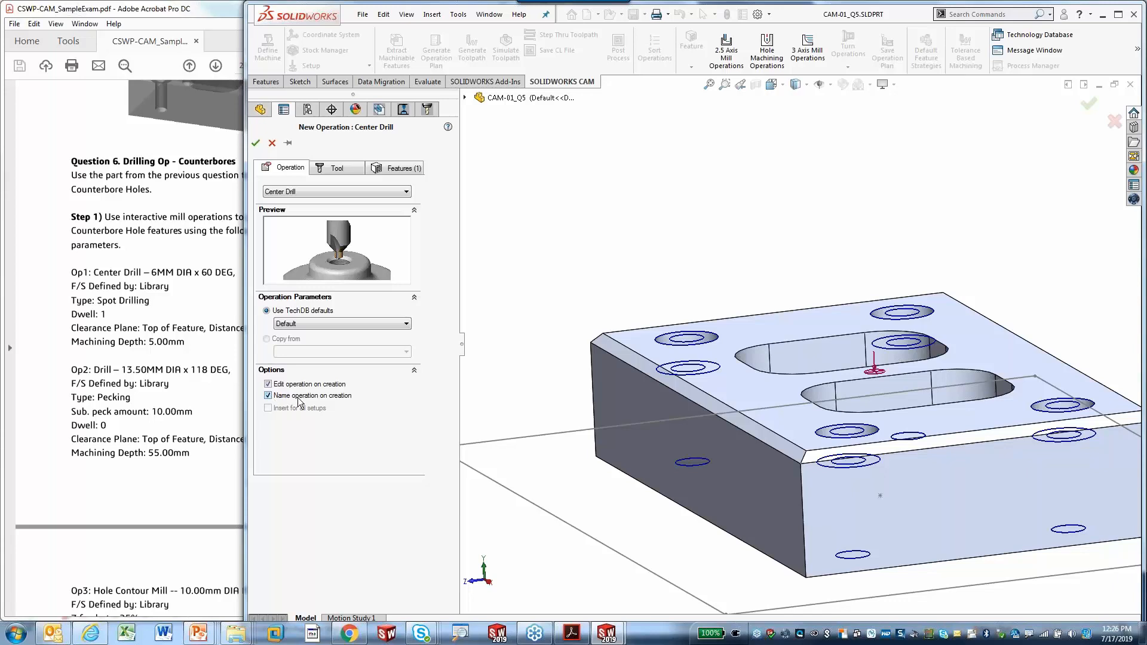
pyautogui.click(267, 396)
pyautogui.click(256, 143)
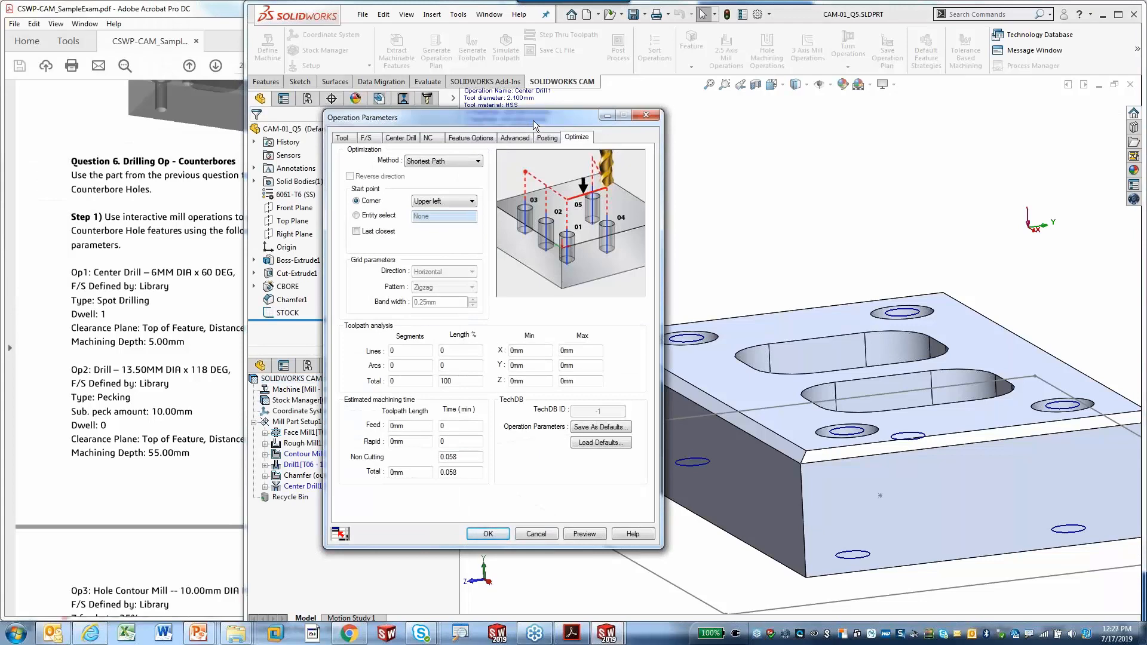
# - Check the center drill's tool dimensions and feed/speed definition against the Op1 requirements in the exam PDF
pyautogui.click(343, 140)
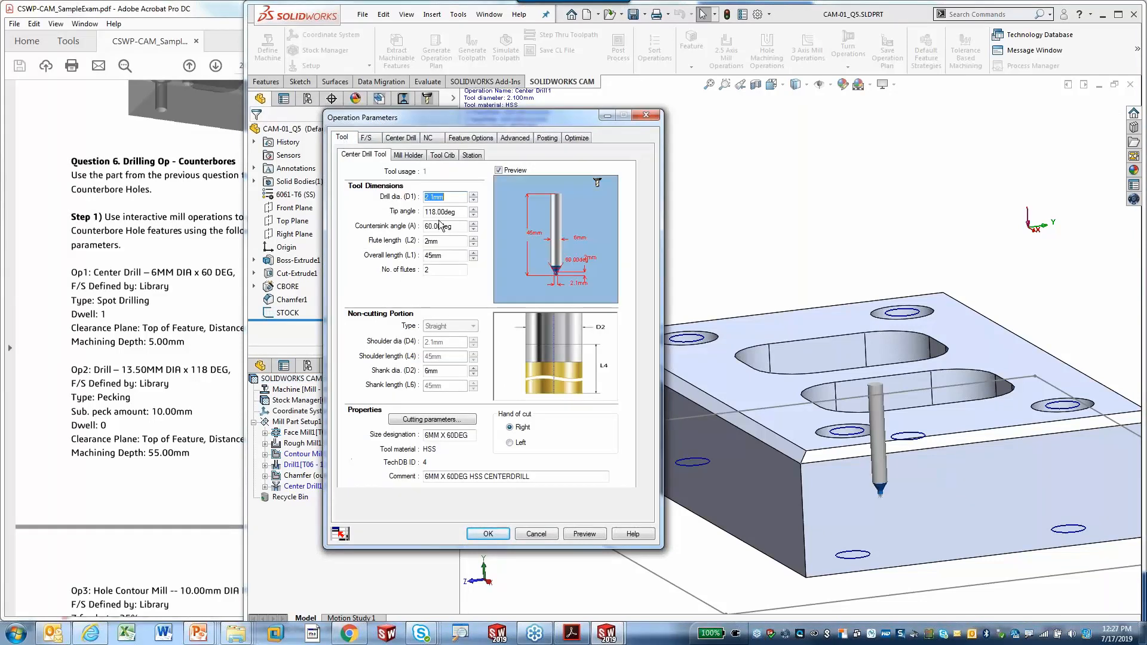
pyautogui.click(446, 270)
pyautogui.doubleClick(439, 371)
pyautogui.click(365, 138)
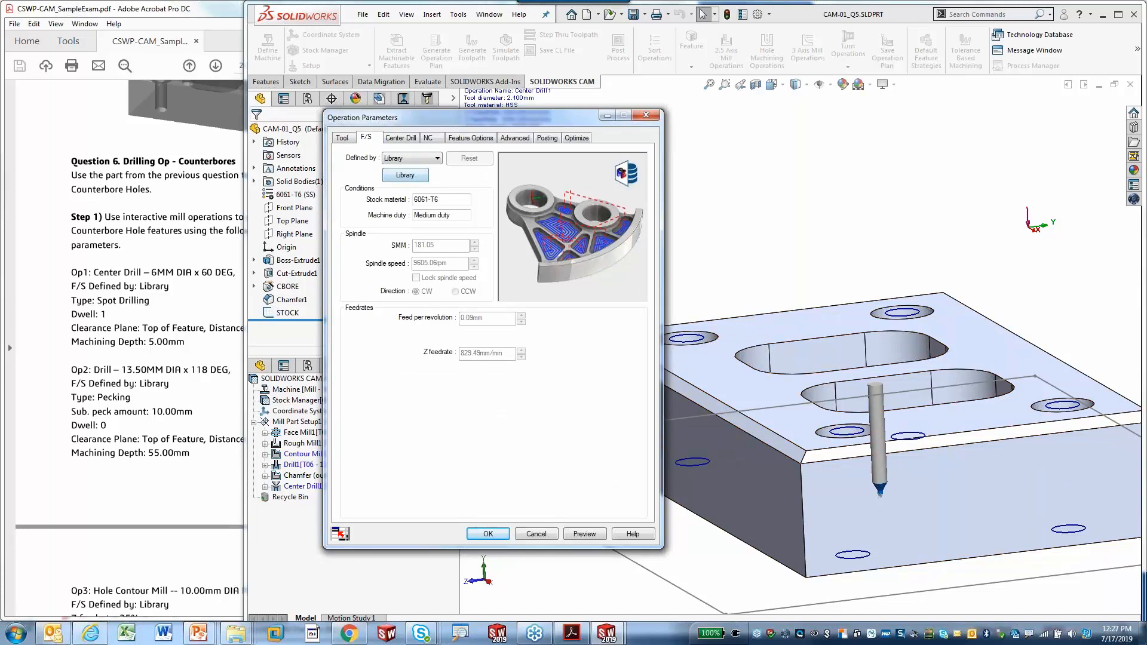
pyautogui.hotkey('ctrl', '2')
pyautogui.moveTo(70, 273); pyautogui.dragTo(68, 343)
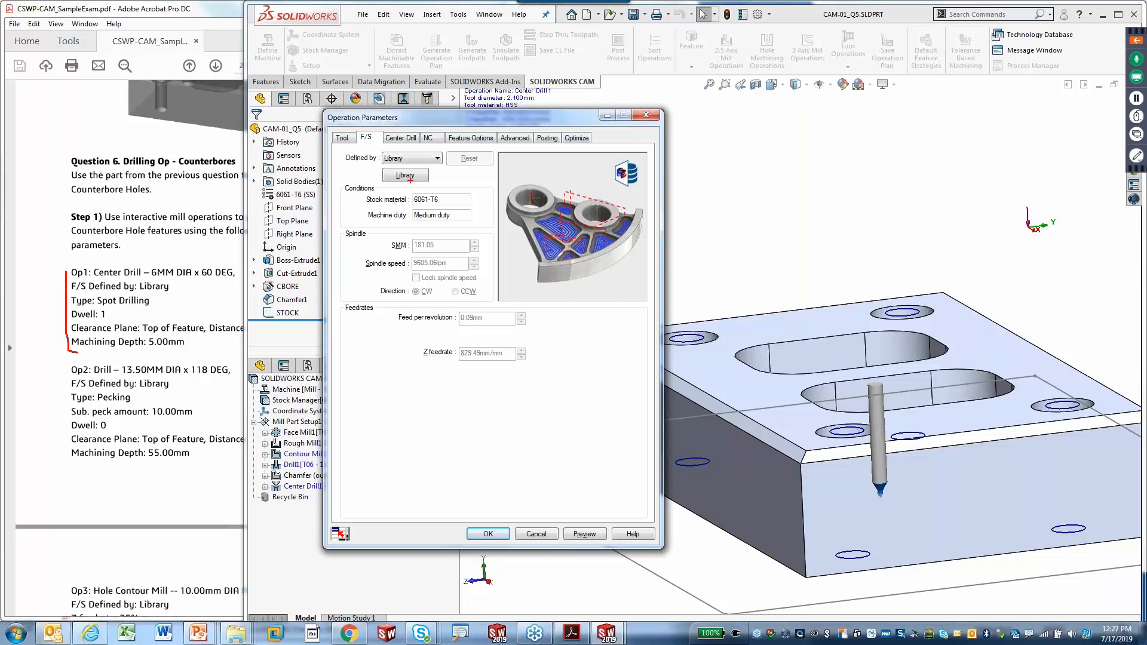
pyautogui.press('Escape')
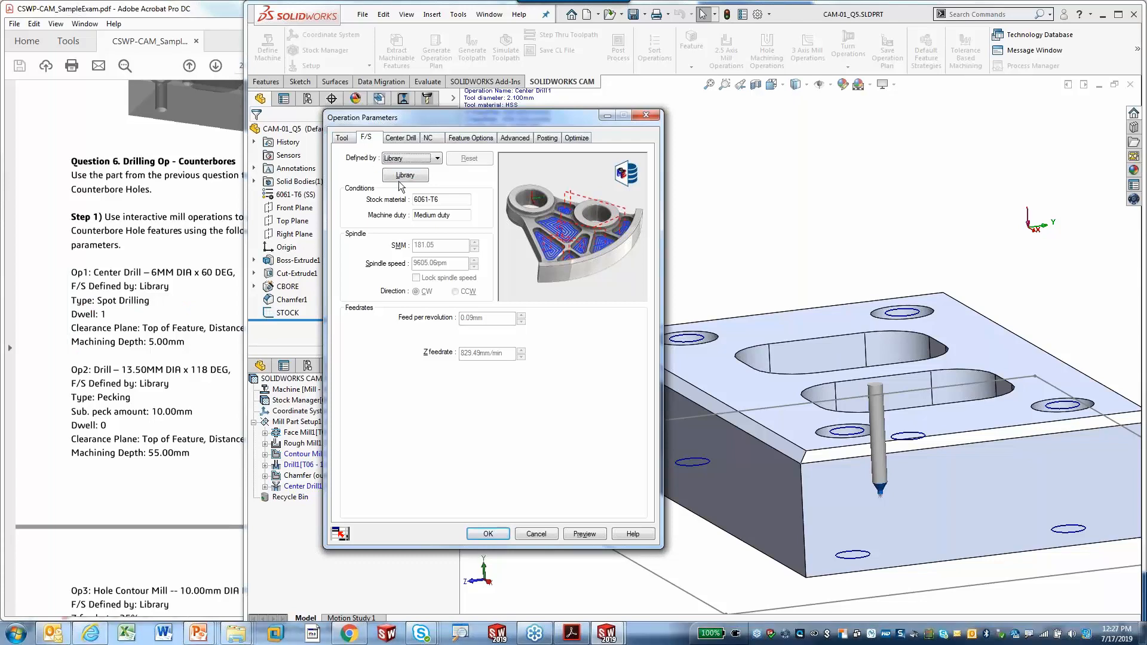
# - Keep the center drill's cycle type at Spot Drilling with a dwell of 1
pyautogui.click(401, 137)
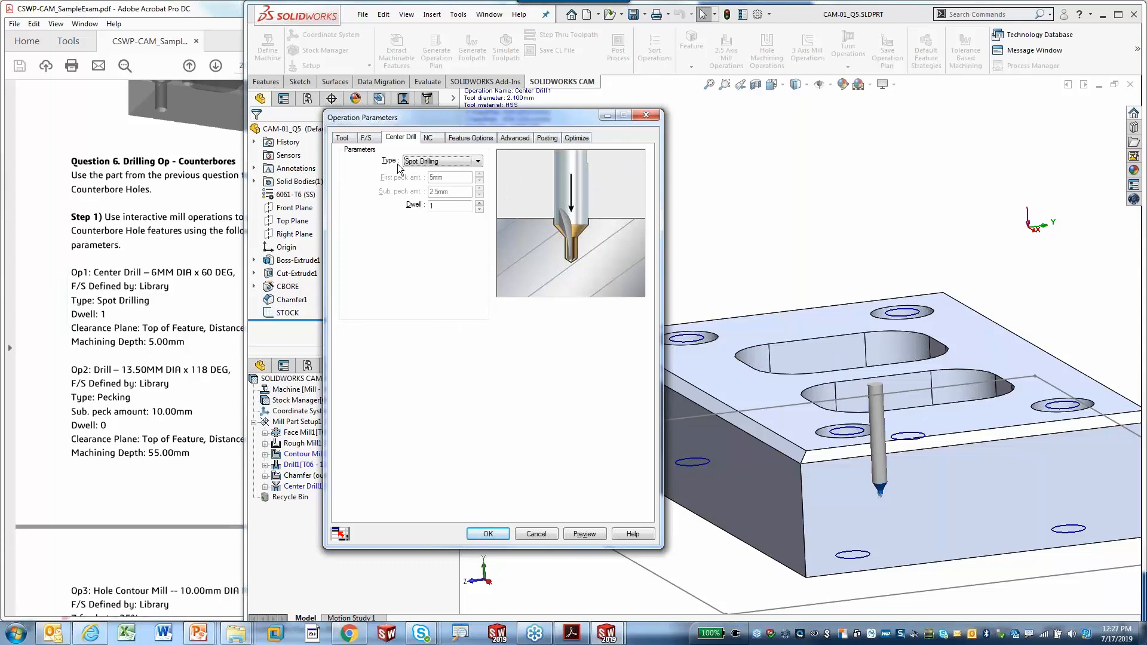
pyautogui.click(470, 162)
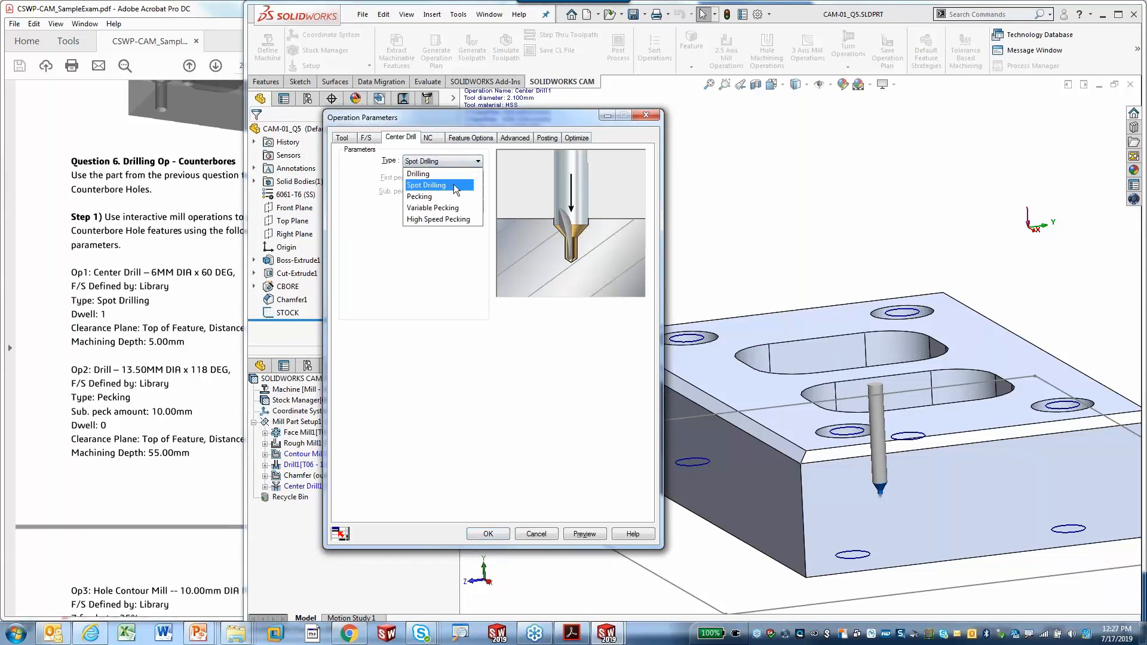
pyautogui.click(469, 166)
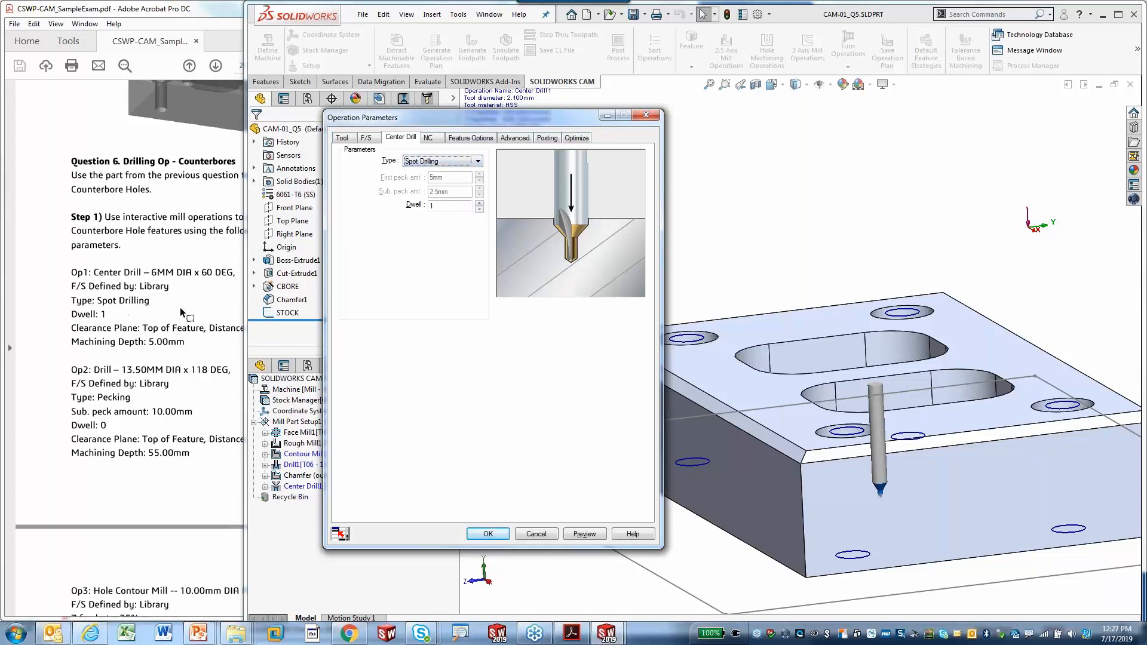
pyautogui.click(436, 206)
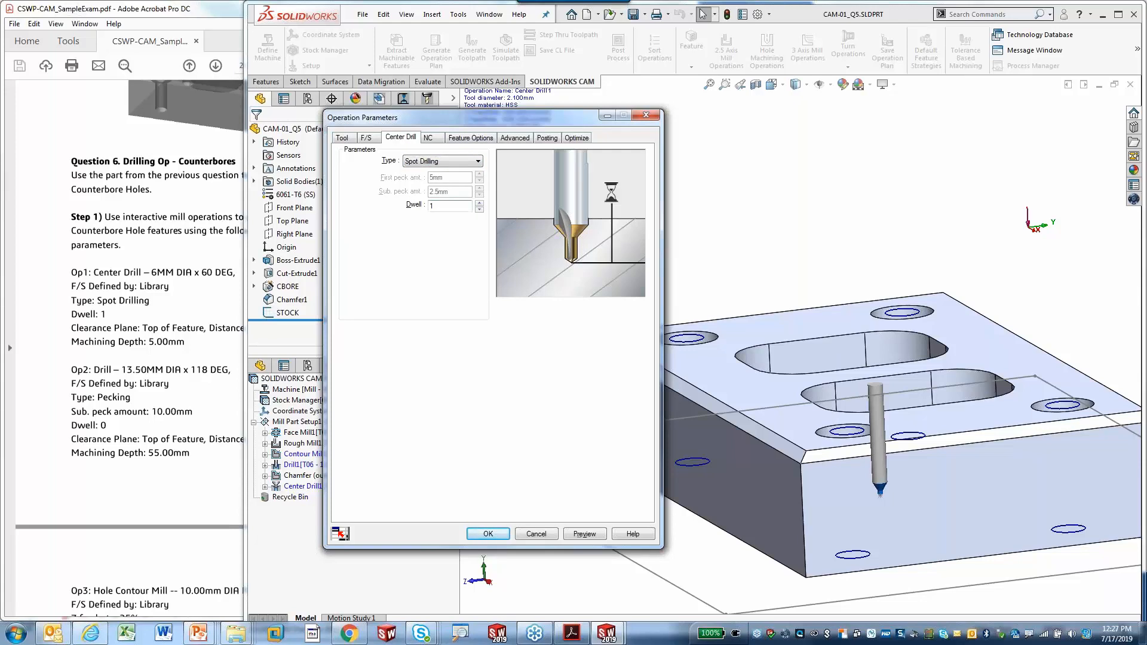
# - Set the center drill's clearance plane to Top of Feature with a distance of 3 mm, as the exam PDF specifies
pyautogui.click(139, 339)
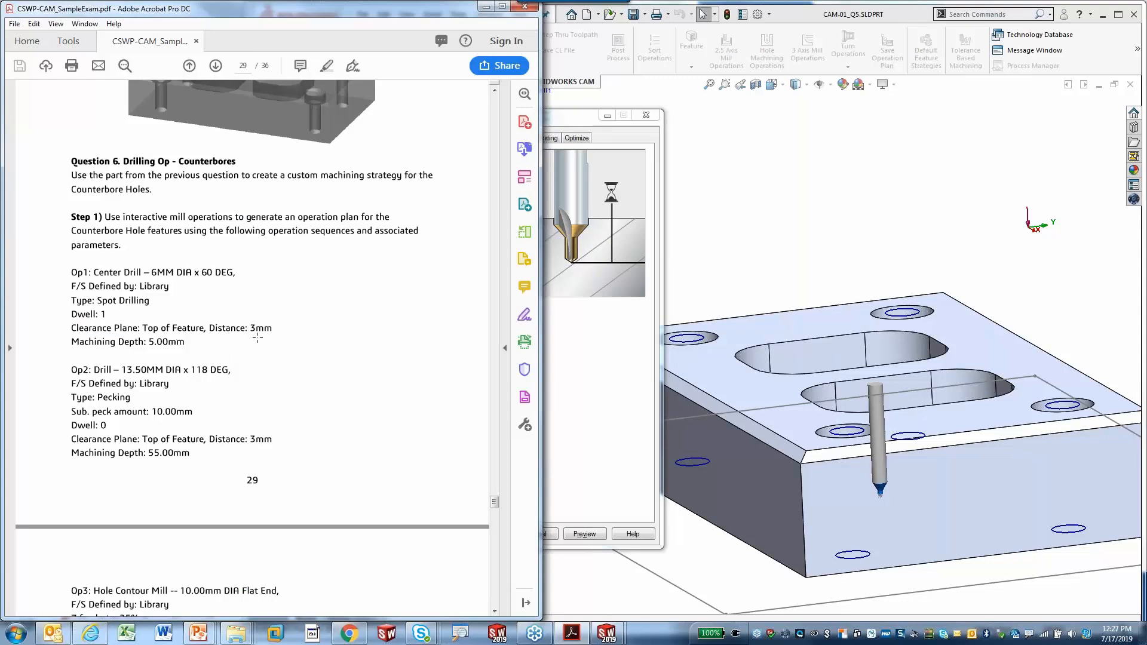
pyautogui.click(614, 331)
pyautogui.click(428, 142)
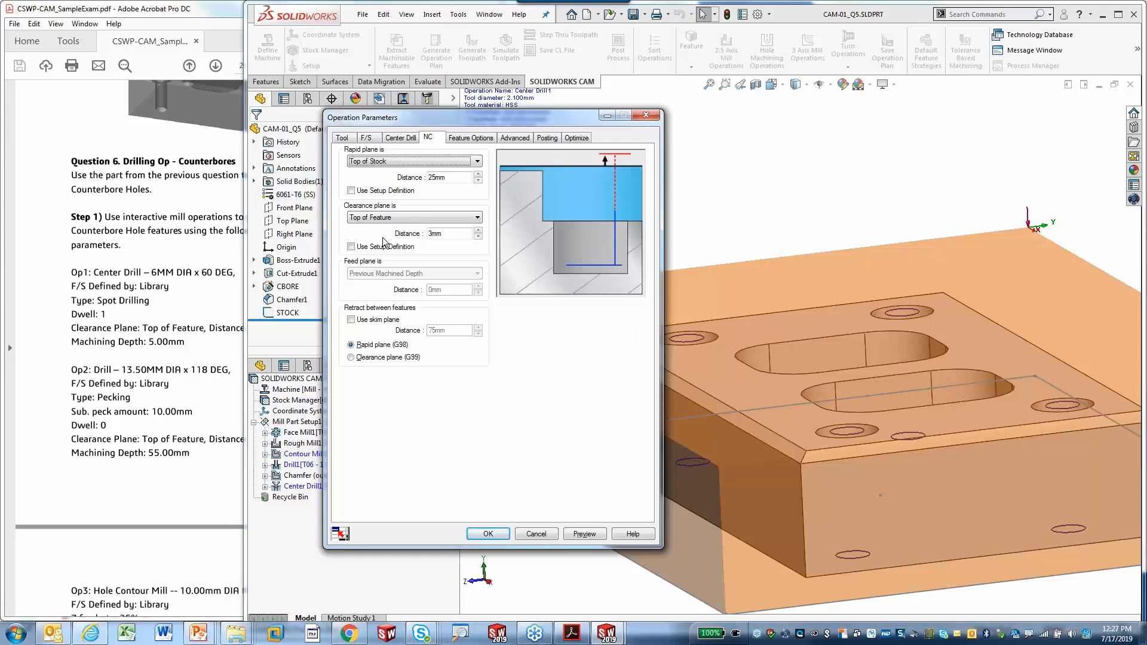
pyautogui.click(407, 219)
pyautogui.click(412, 229)
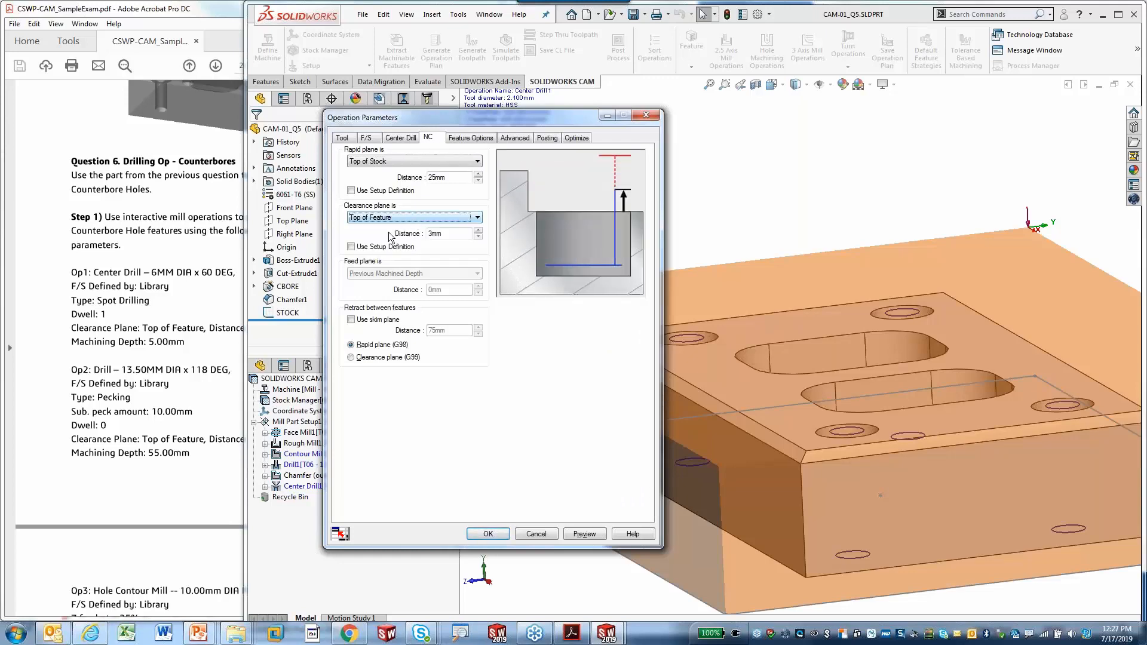
pyautogui.click(451, 235)
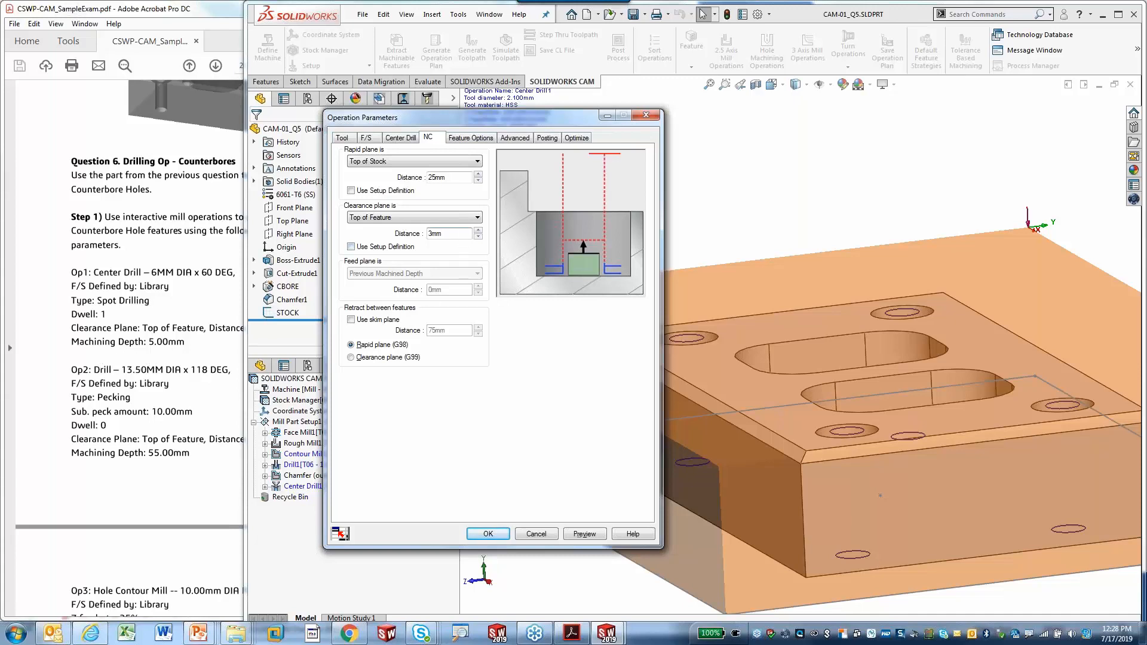
# - In the counterbore group's machinable hole parameters, set the hole end step and the hole diameter reference to Cylinder1
pyautogui.click(477, 138)
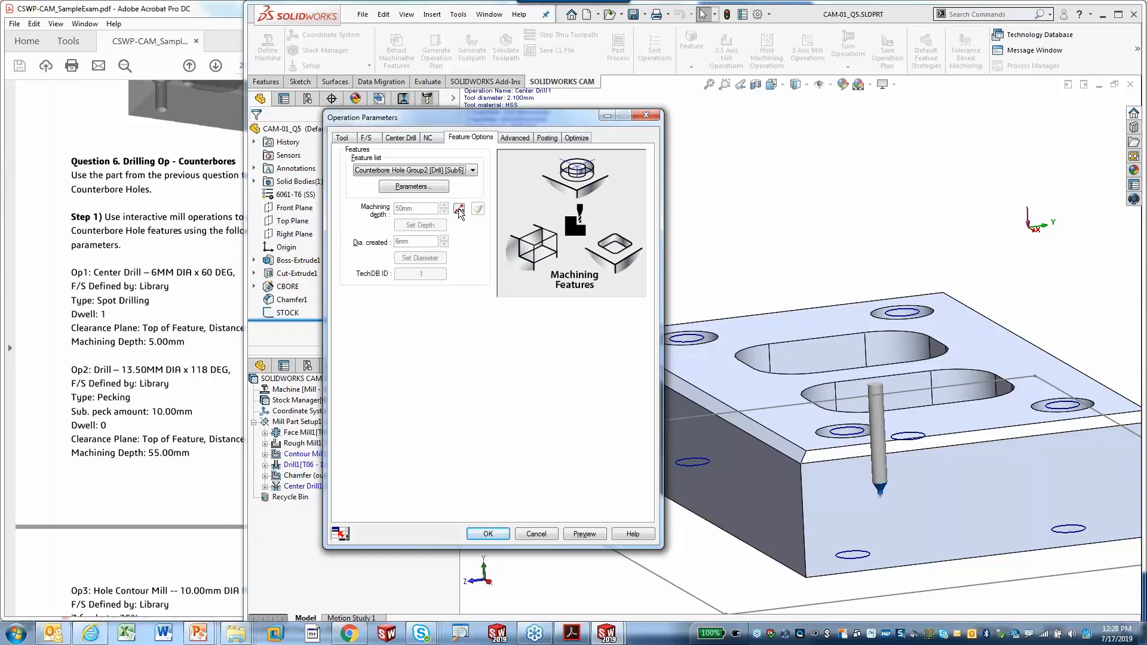
pyautogui.click(432, 185)
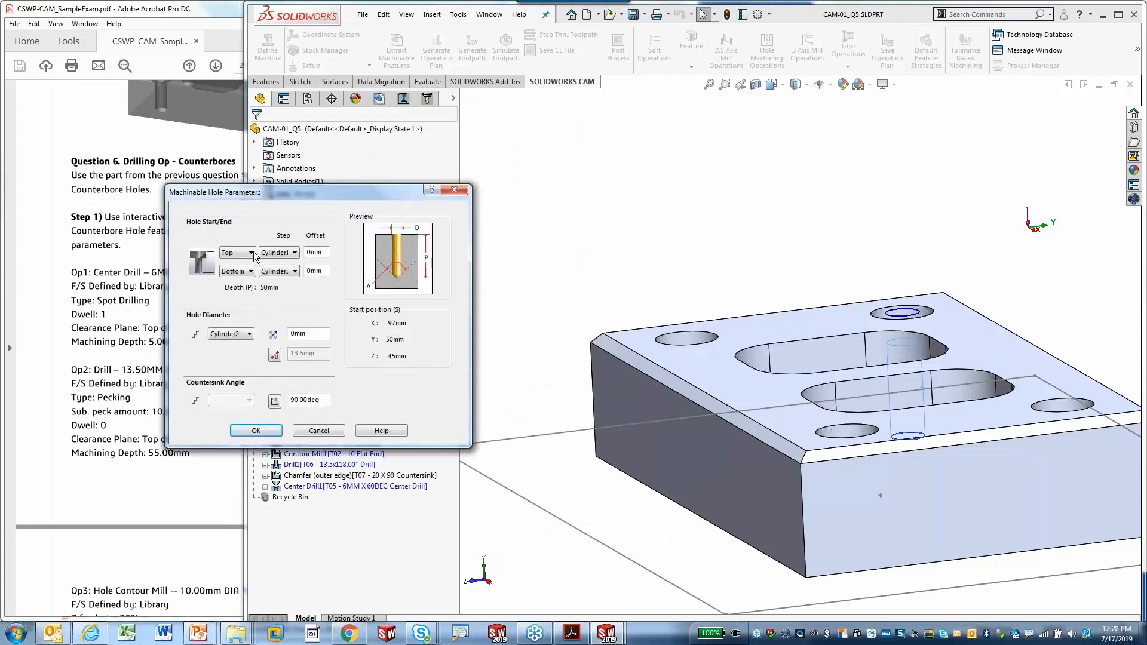
pyautogui.click(249, 254)
pyautogui.click(249, 254)
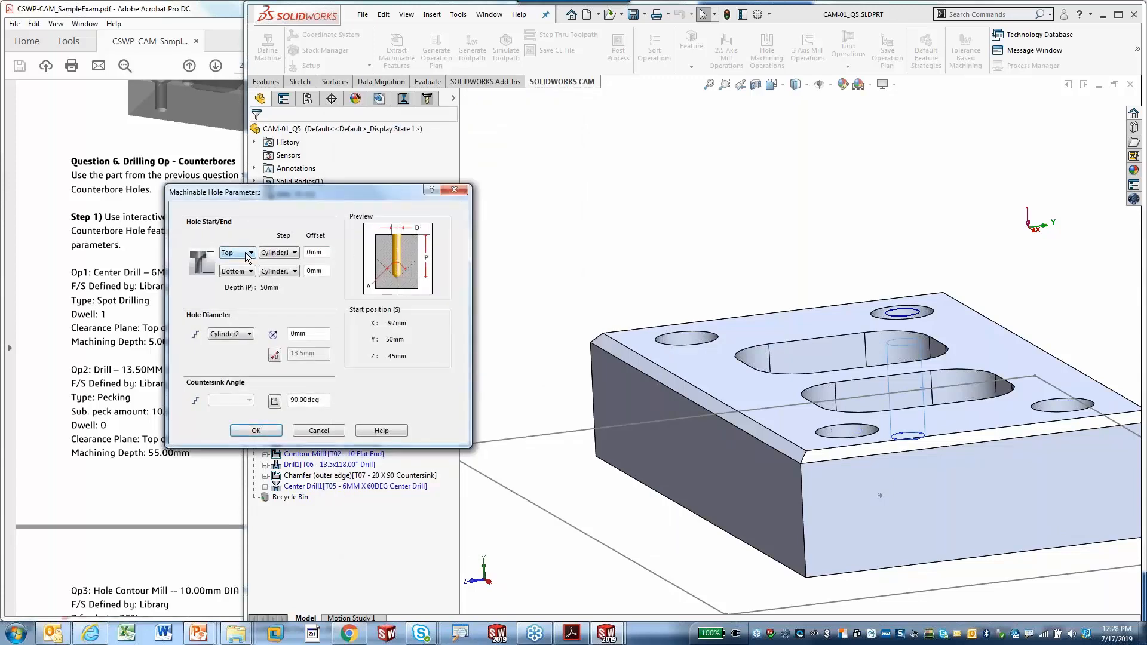
pyautogui.click(294, 253)
pyautogui.click(294, 253)
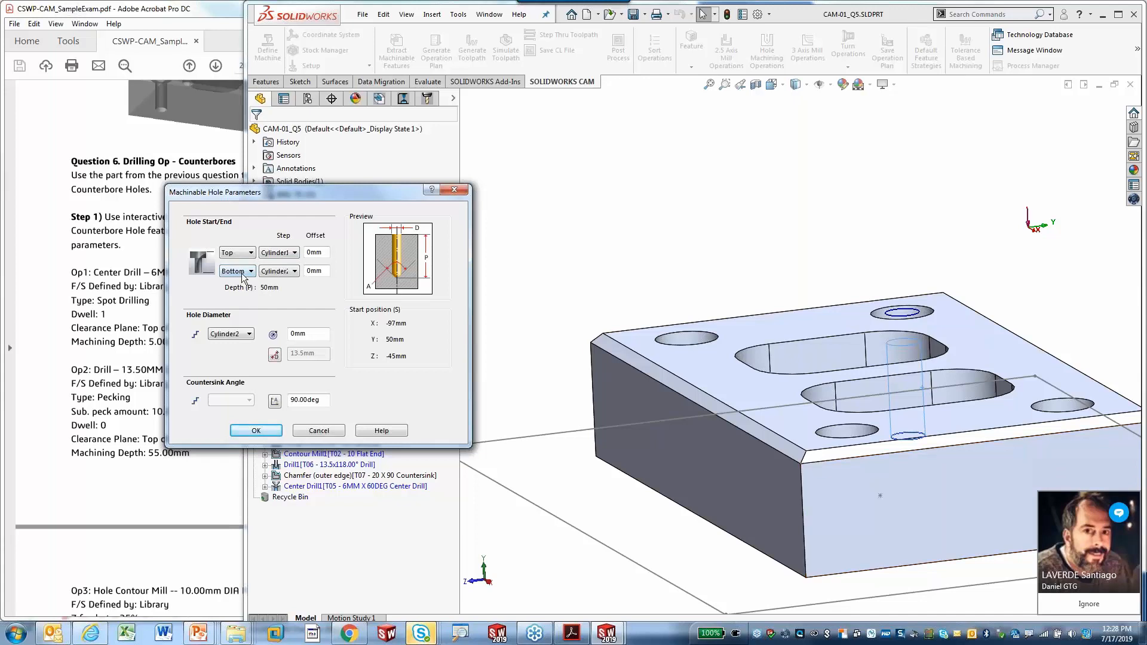
pyautogui.click(281, 271)
pyautogui.click(278, 283)
pyautogui.moveTo(280, 192); pyautogui.dragTo(330, 190)
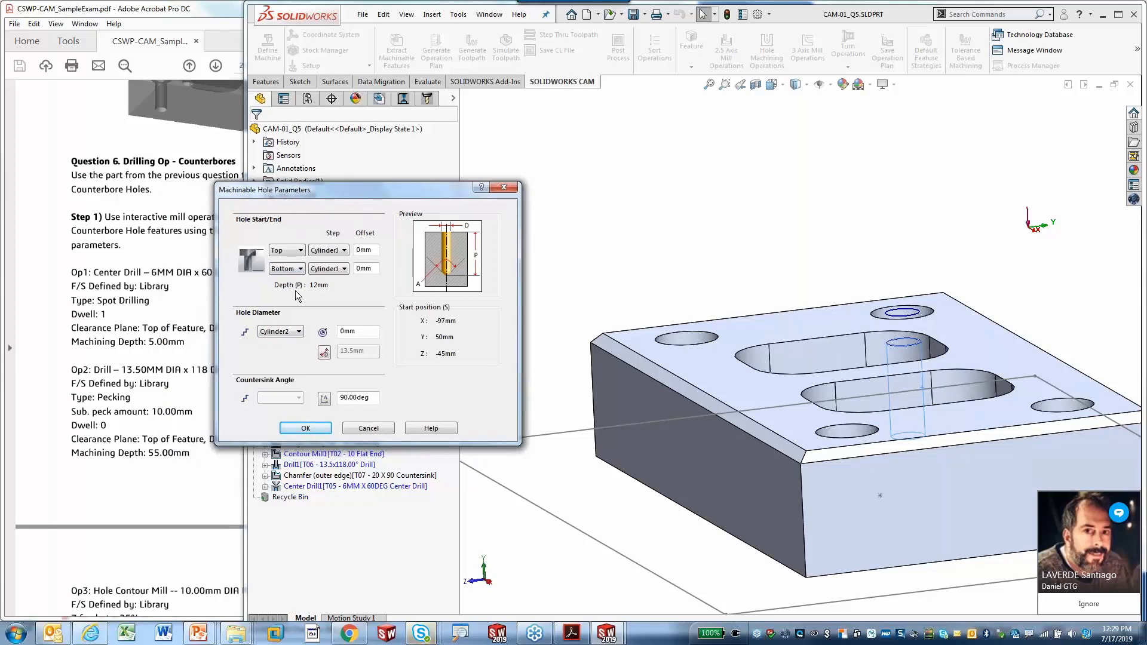
pyautogui.click(286, 331)
pyautogui.click(290, 345)
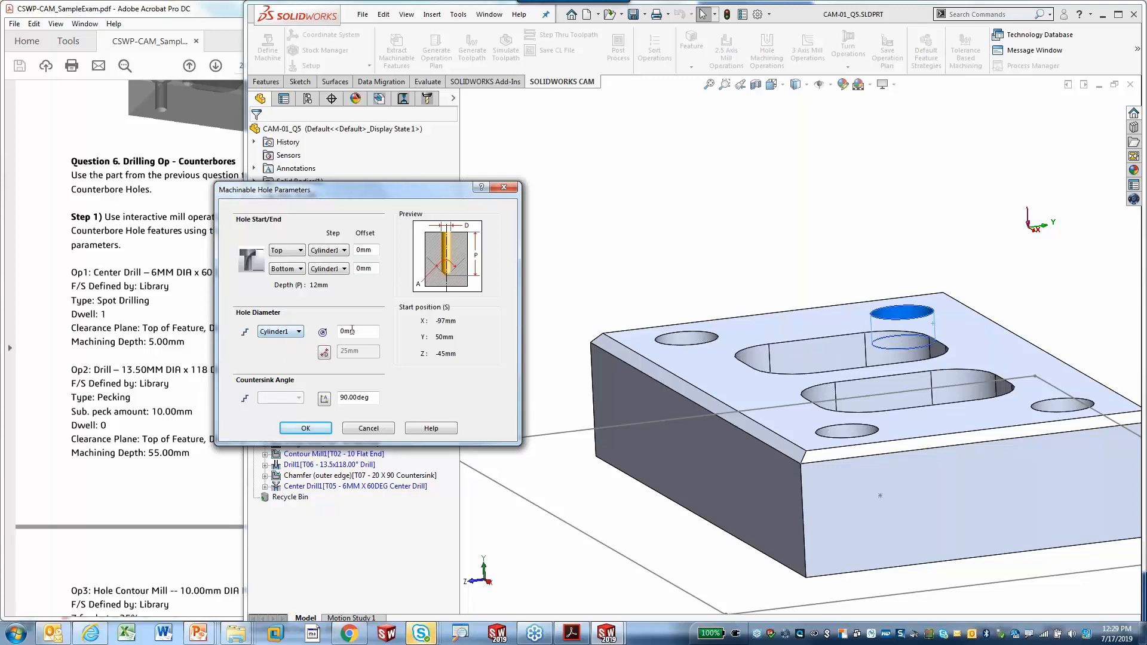
# - Try defining the hole end from the bottom of Cylinder1 with a 7 mm offset
pyautogui.click(299, 269)
pyautogui.click(284, 279)
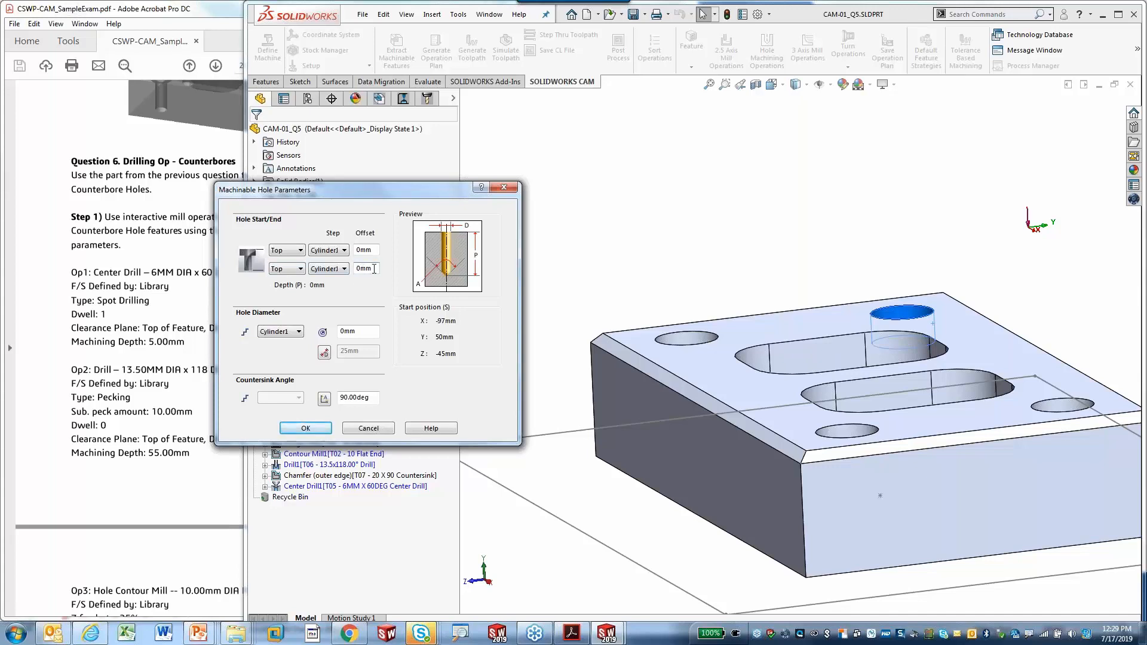
pyautogui.click(300, 269)
pyautogui.click(285, 287)
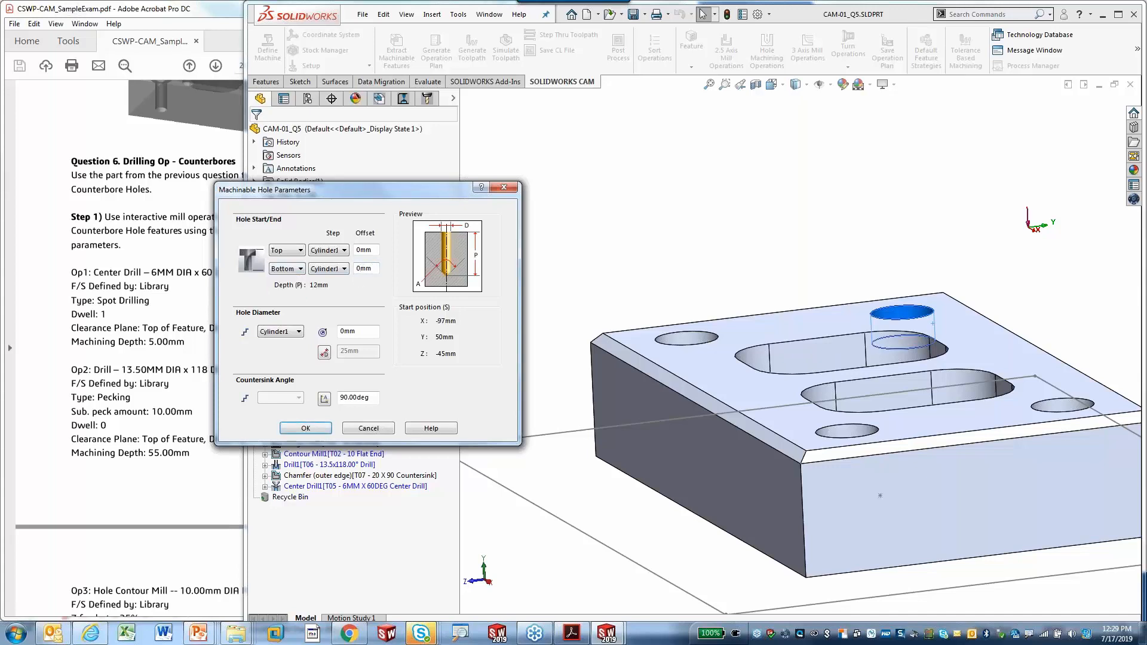
pyautogui.doubleClick(369, 268)
pyautogui.write('7')
pyautogui.click(371, 251)
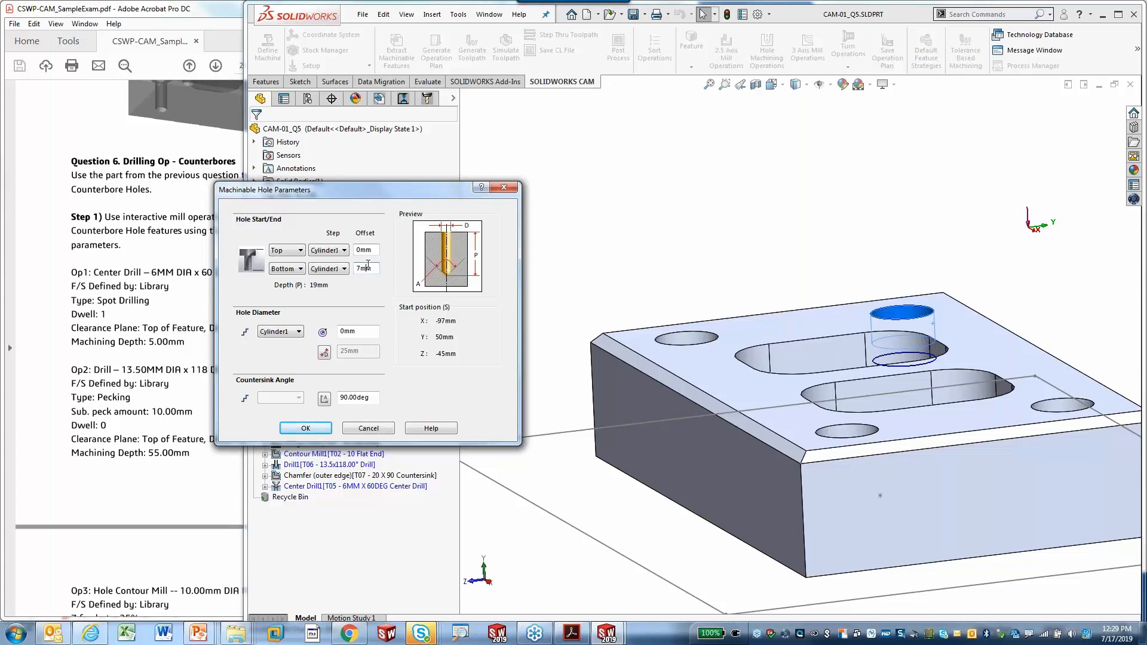
# - Define the hole end from the top of Cylinder1 with a 5 mm offset and inspect the resulting depth on the model
pyautogui.doubleClick(373, 270)
pyautogui.click(300, 269)
pyautogui.click(284, 279)
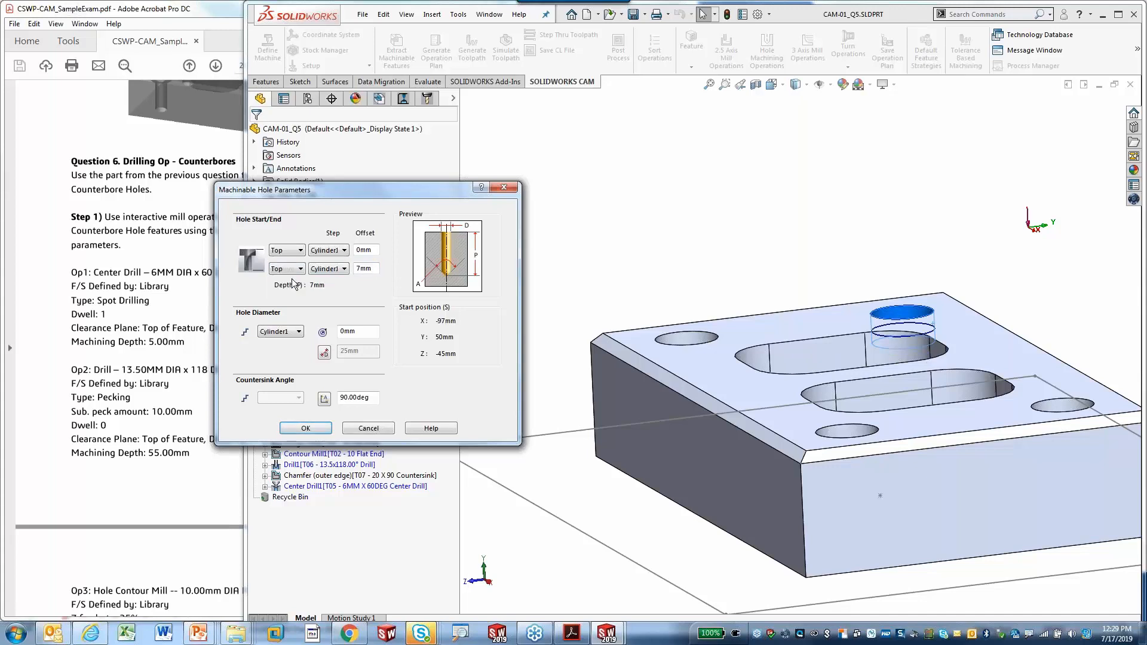
pyautogui.press('Tab')
pyautogui.write('5')
pyautogui.press('Tab')
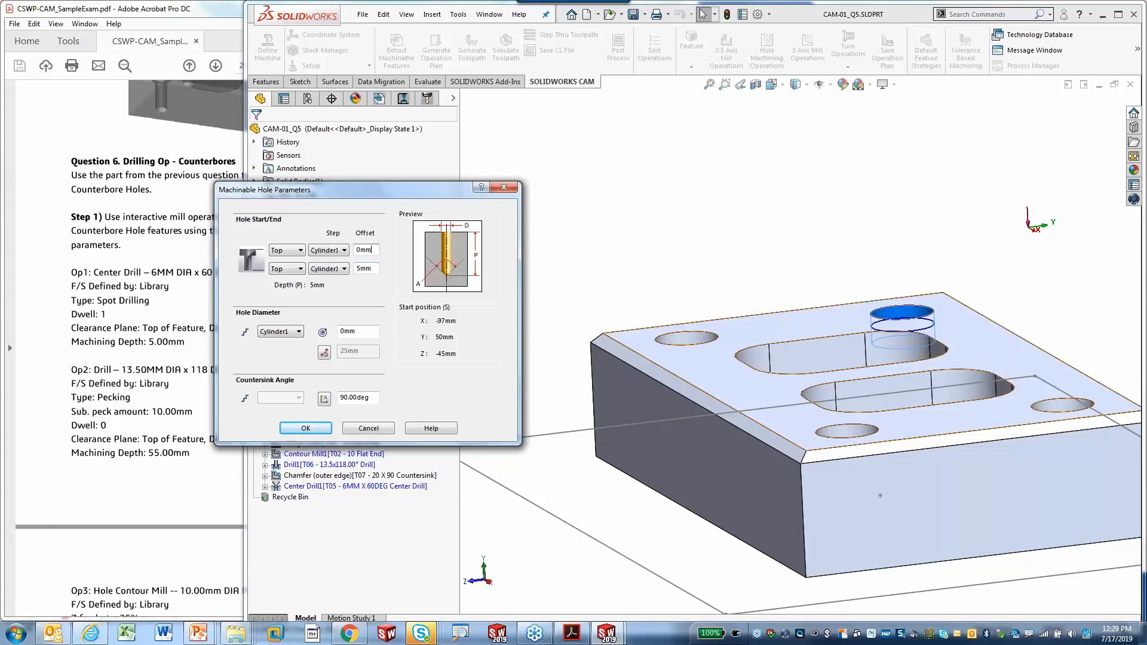
pyautogui.scroll(-5, 893, 332)
pyautogui.moveTo(867, 337); pyautogui.dragTo(862, 342, button='middle')
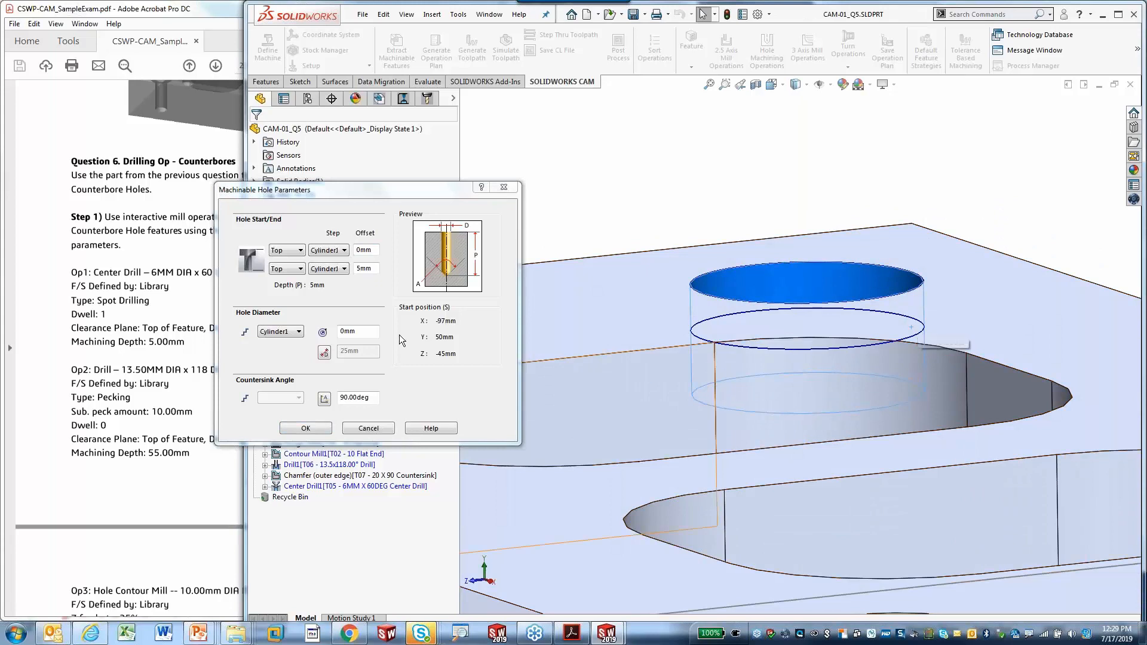
# - Accept the machinable hole parameters and apply the center drill's operation parameters
pyautogui.click(318, 429)
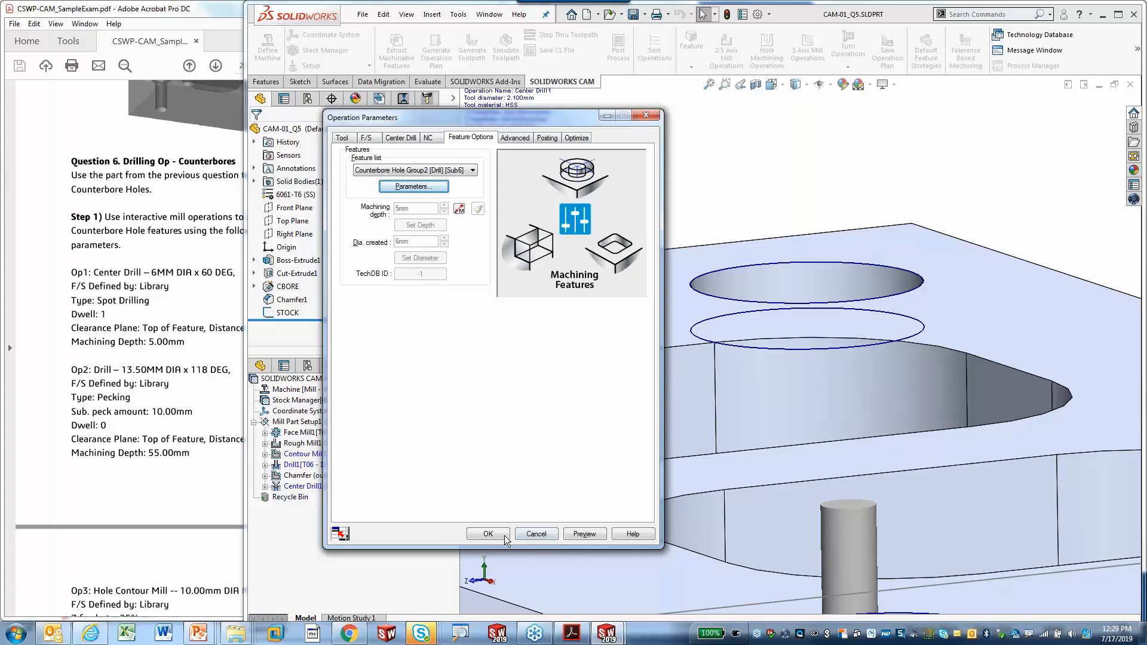
pyautogui.click(488, 534)
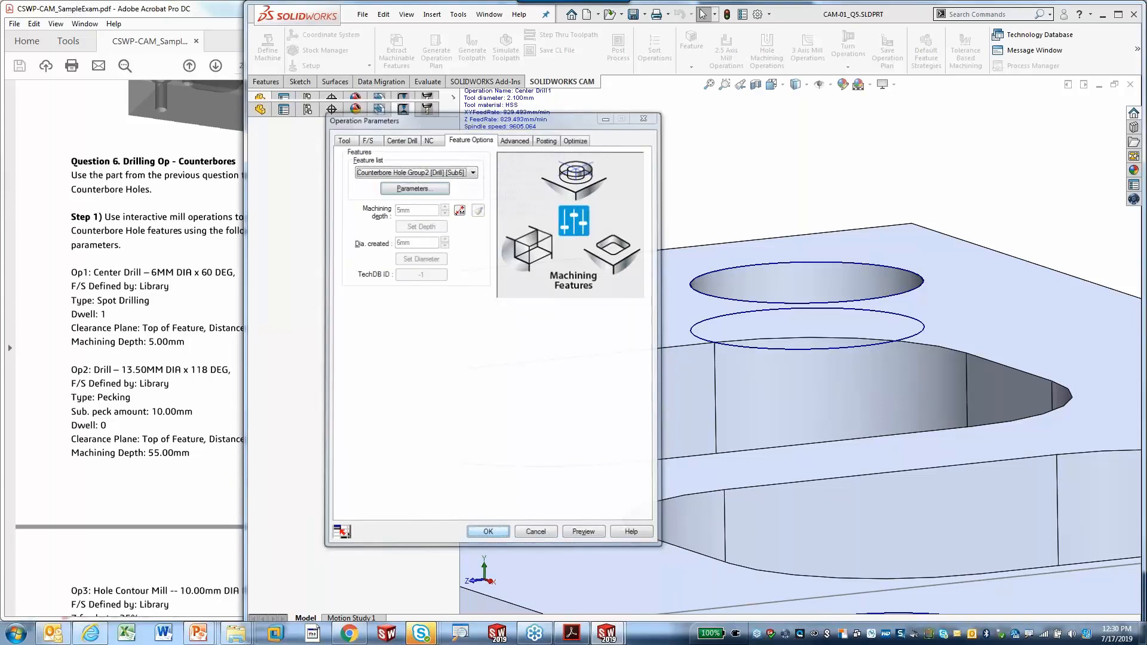
pyautogui.click(314, 231)
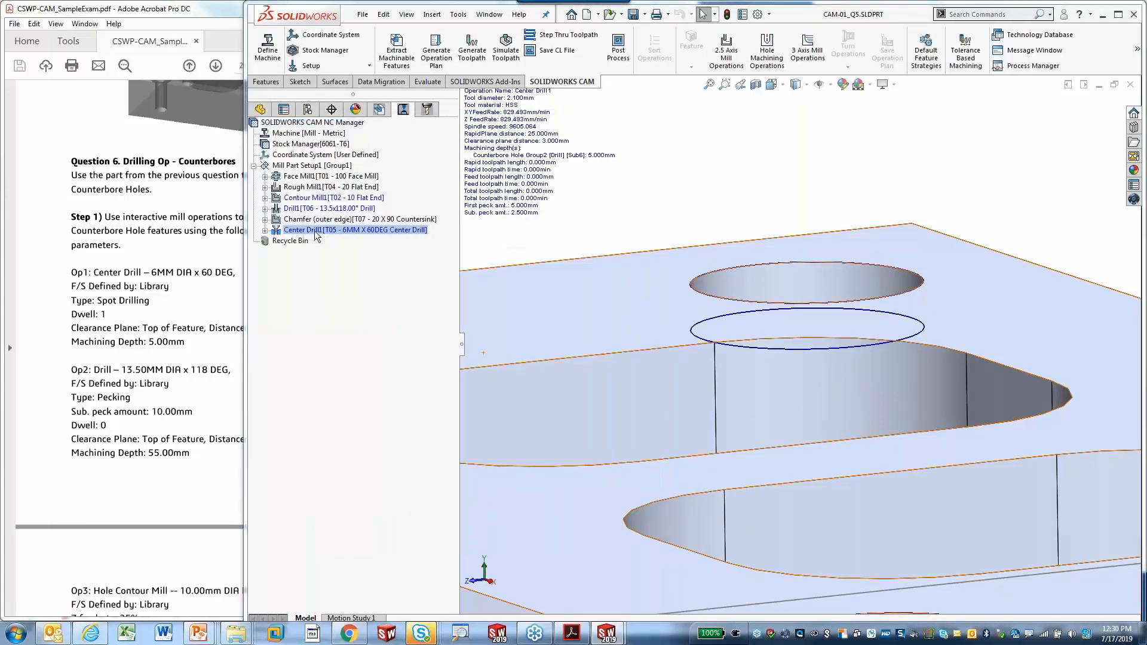
# - Following Op2 in the exam PDF, add a Drill operation using tool T06 (13.5x118° Drill) on Counterbore Hole Group2
pyautogui.click(55, 387)
pyautogui.scroll(-3, 55, 387)
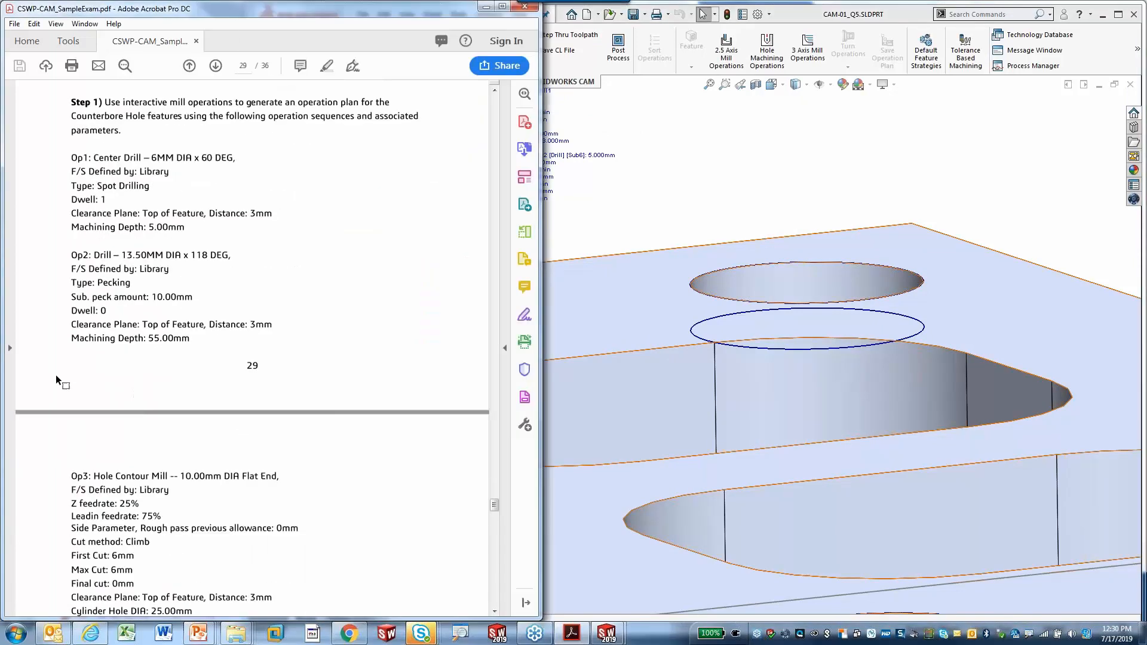
pyautogui.scroll(-1, 55, 374)
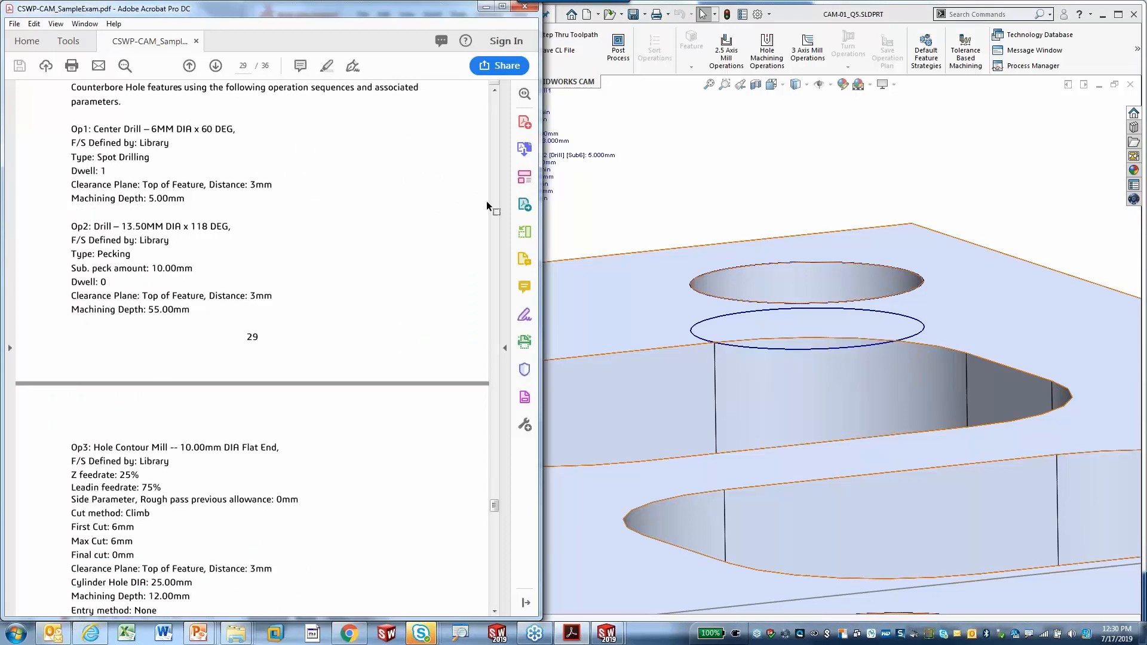
pyautogui.click(715, 203)
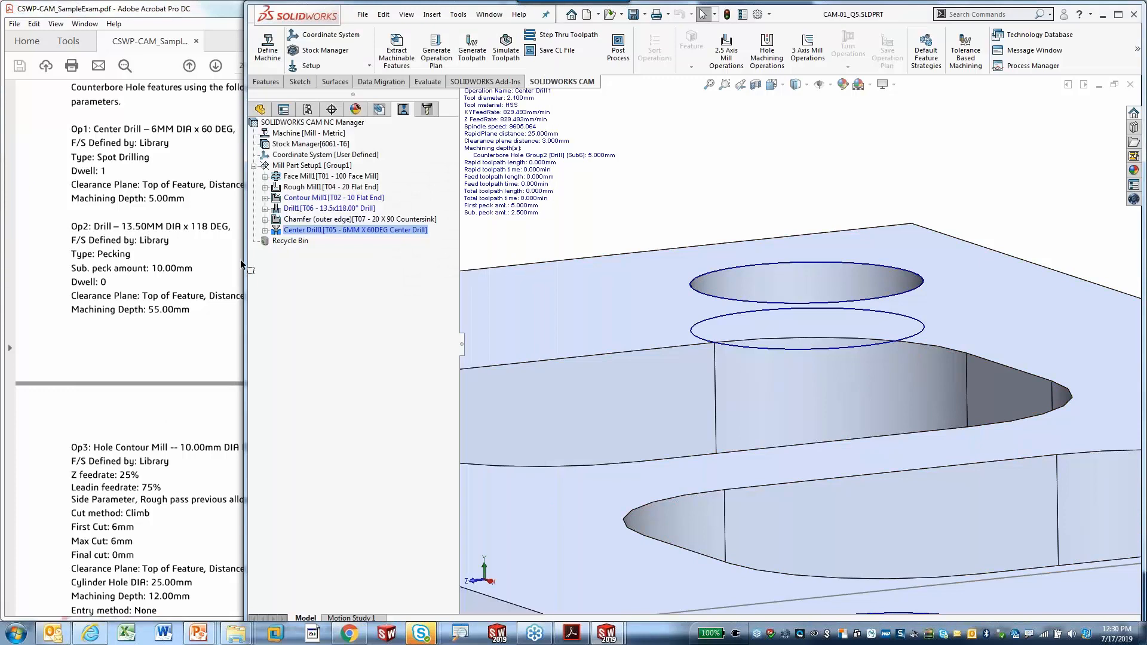
pyautogui.rightClick(303, 165)
pyautogui.moveTo(375, 266)
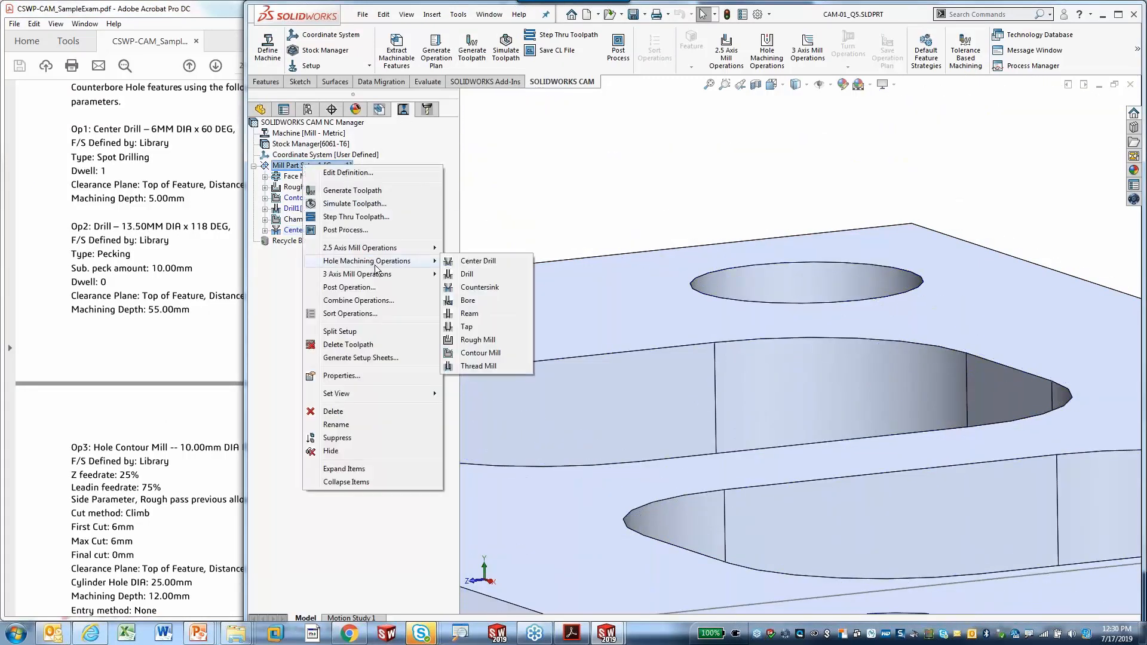
pyautogui.click(481, 274)
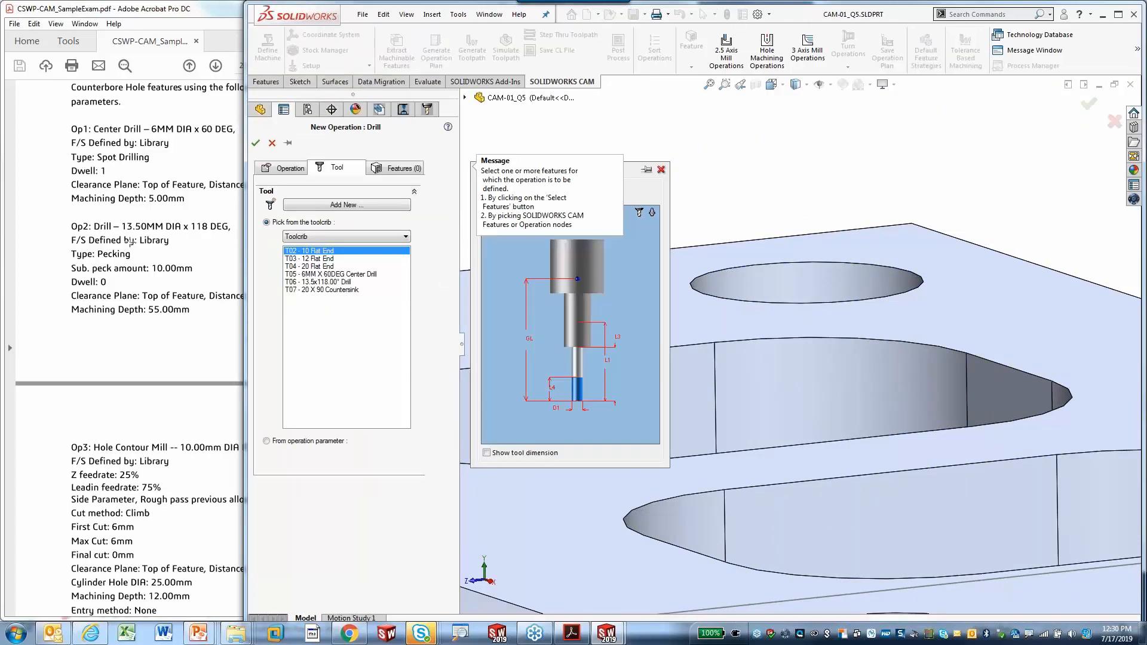
pyautogui.click(326, 282)
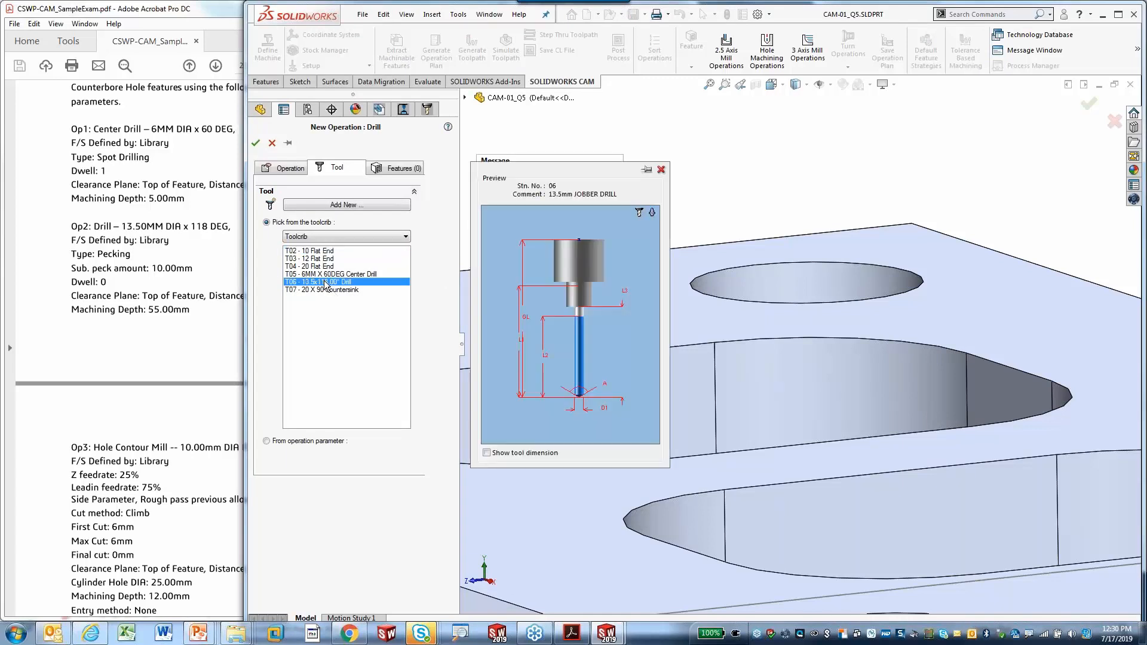
pyautogui.click(397, 170)
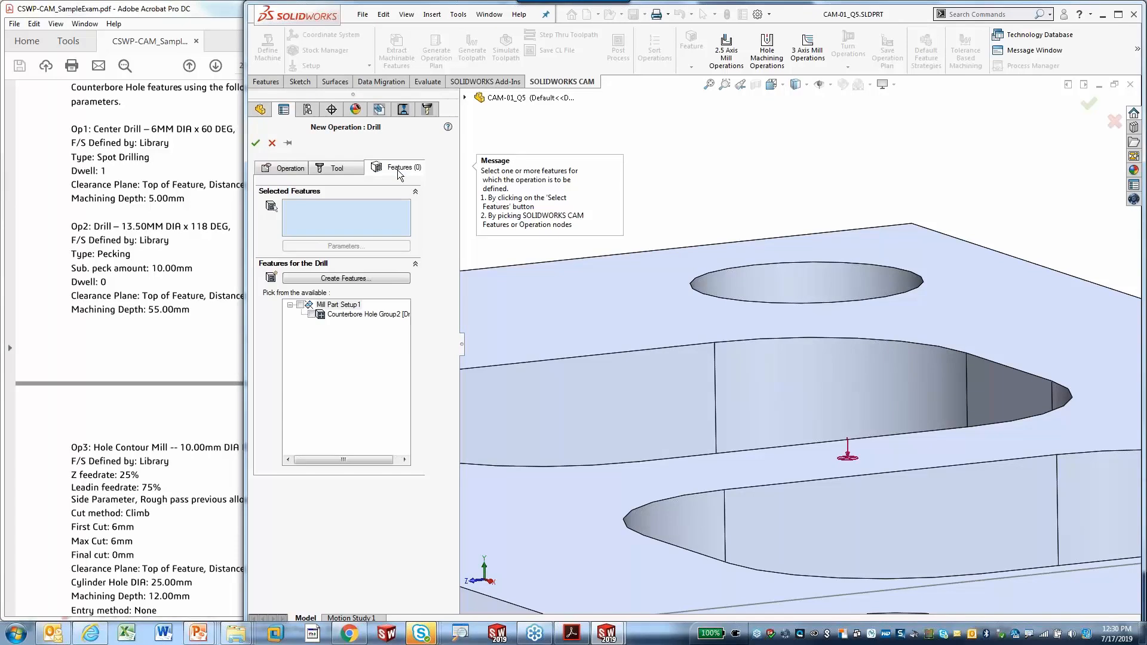
pyautogui.click(311, 314)
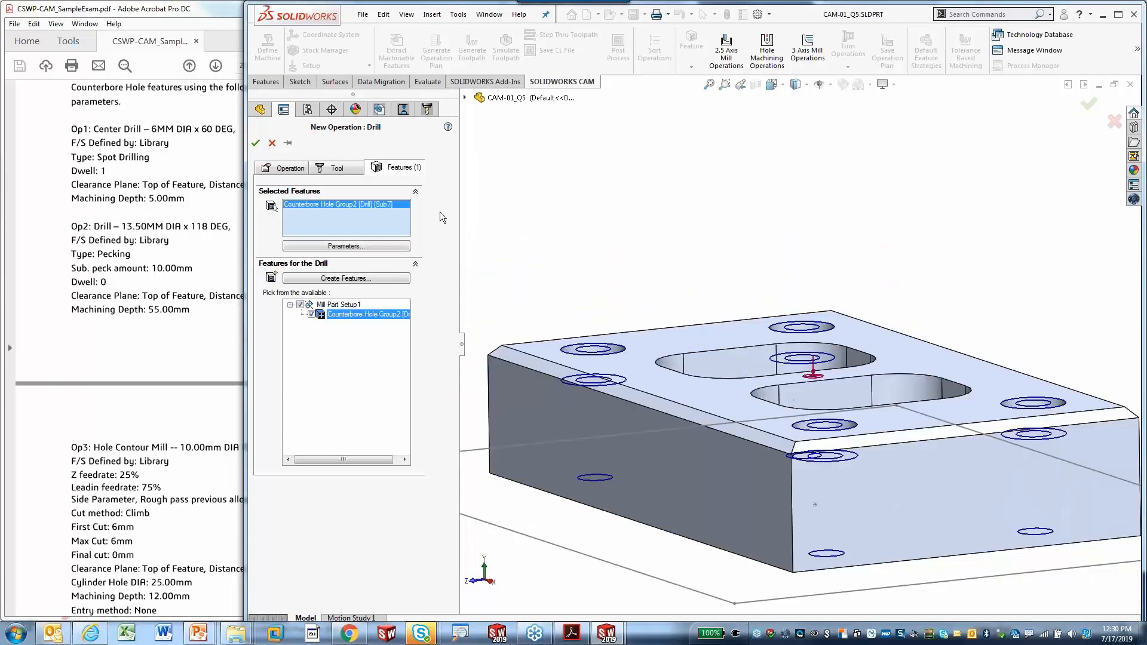
pyautogui.click(255, 144)
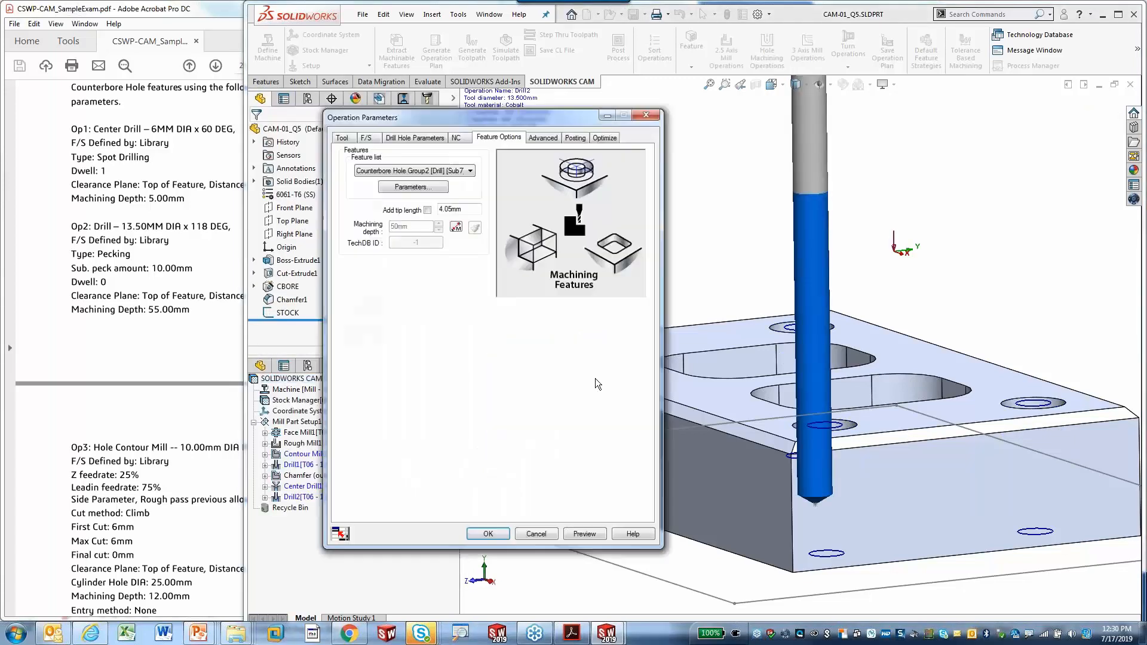
# - With feeds and speeds defined by Library and the Pecking type, set the drill's subsequent peck amount to 10 mm
pyautogui.click(342, 138)
pyautogui.click(365, 138)
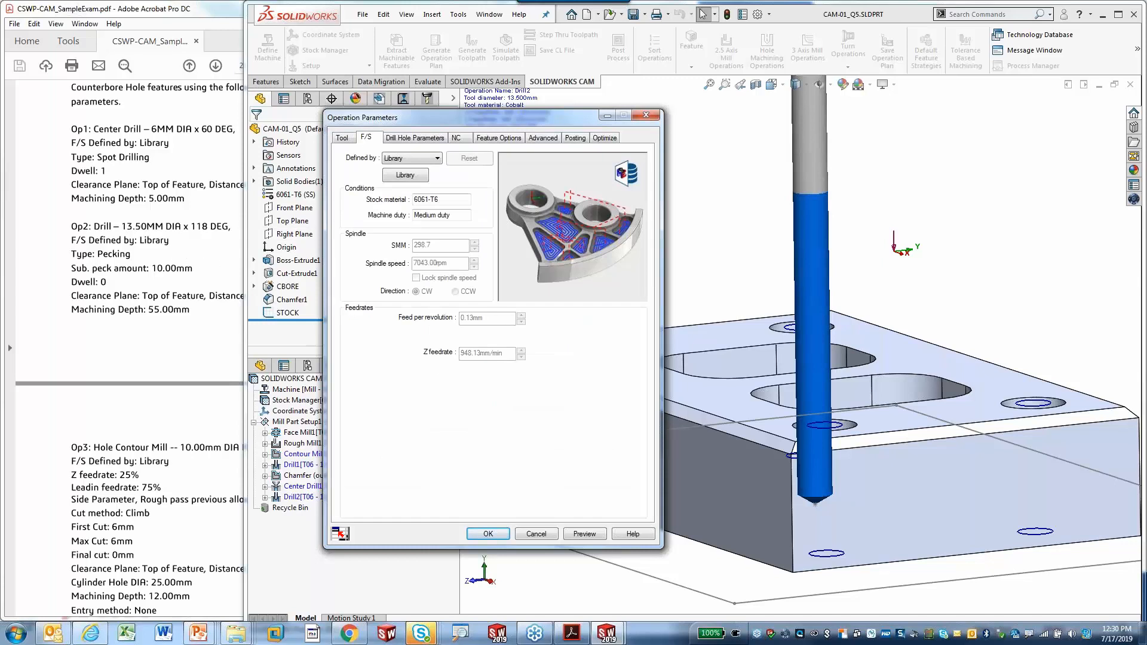
pyautogui.click(420, 159)
pyautogui.click(417, 138)
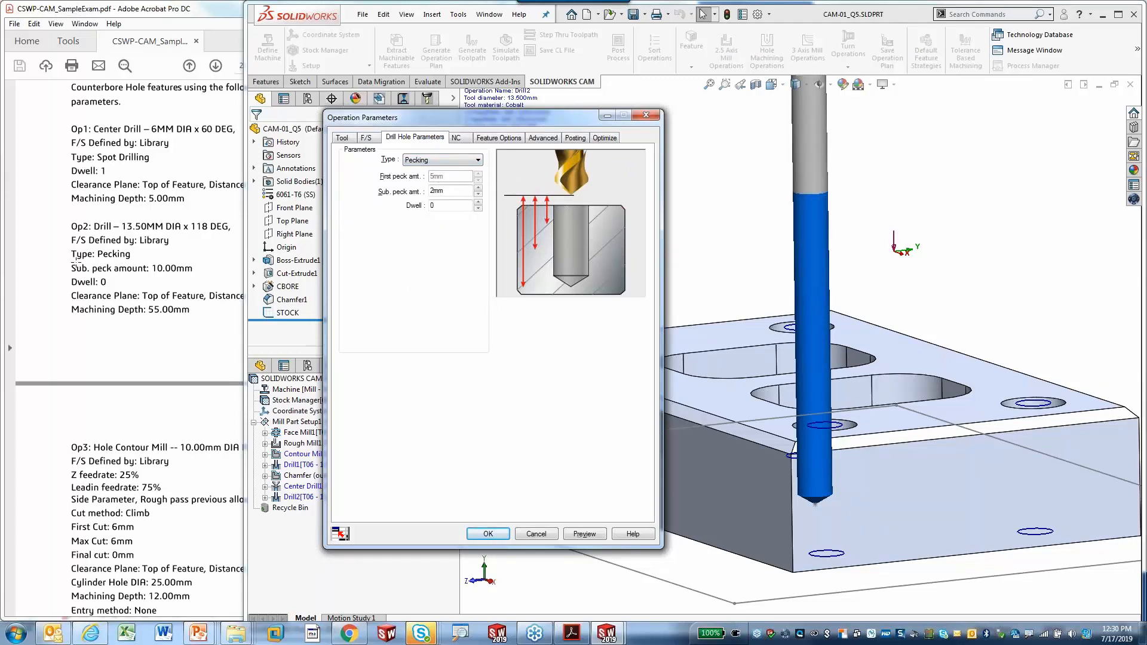
pyautogui.moveTo(64, 223)
pyautogui.mouseDown()
pyautogui.moveTo(85, 328)
pyautogui.moveTo(187, 336)
pyautogui.mouseUp()
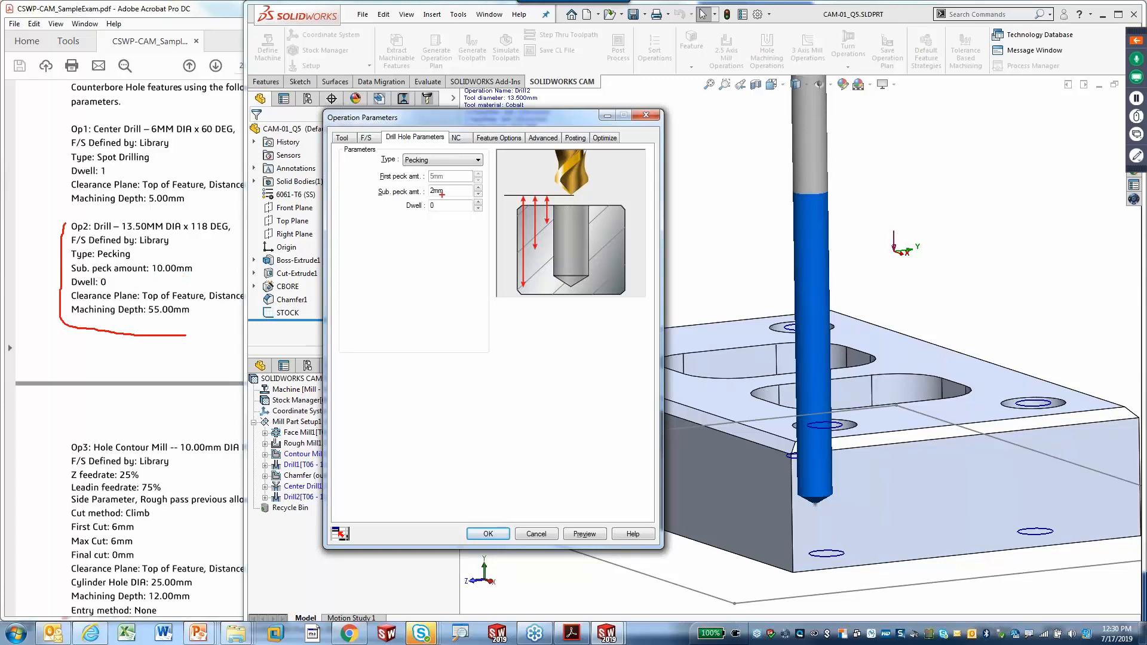
pyautogui.press('Escape')
pyautogui.click(197, 263)
pyautogui.click(594, 362)
pyautogui.doubleClick(446, 190)
pyautogui.write('10')
# - Check the drill's dwell and its clearance plane reference and distance against the Op2 requirements in the exam PDF
pyautogui.click(447, 206)
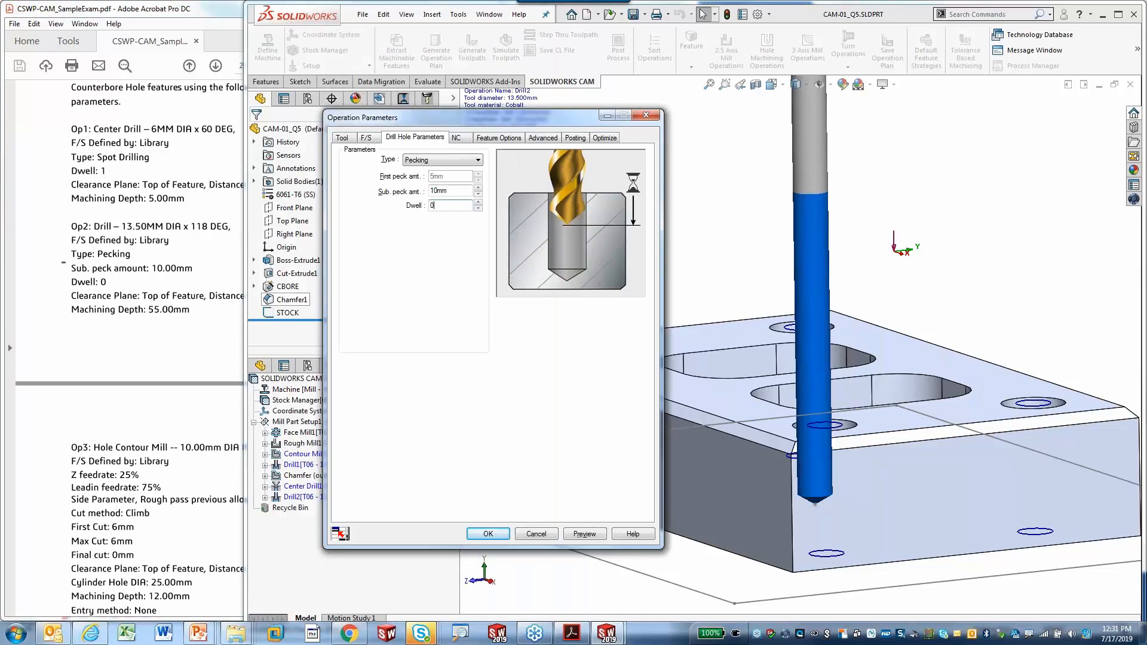
pyautogui.click(113, 341)
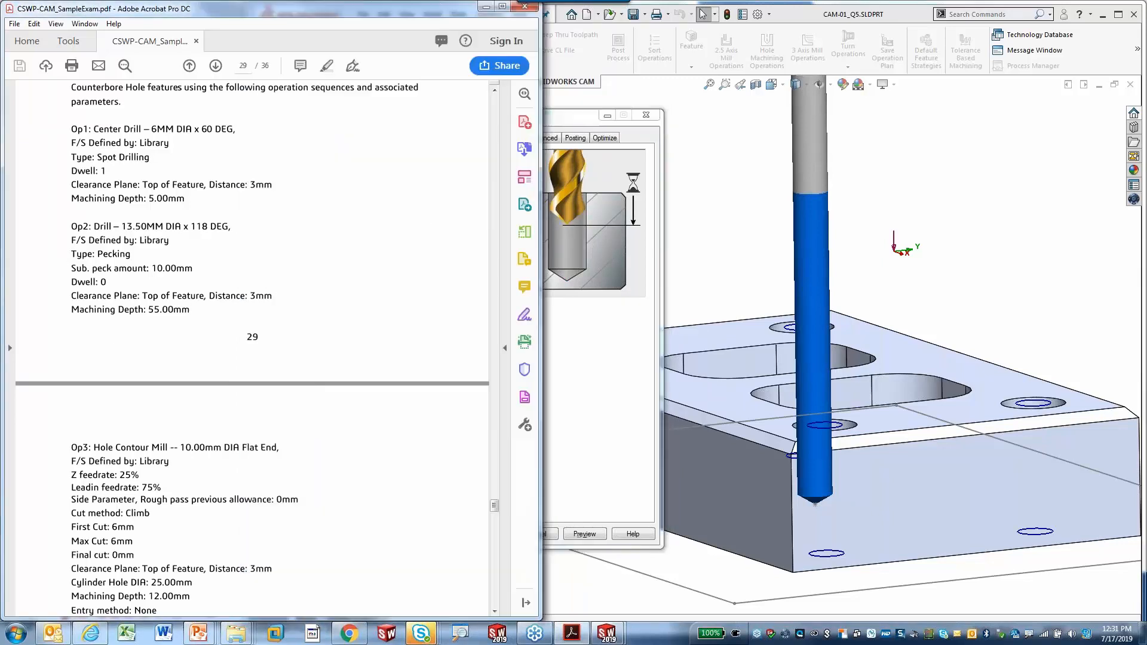
pyautogui.click(589, 352)
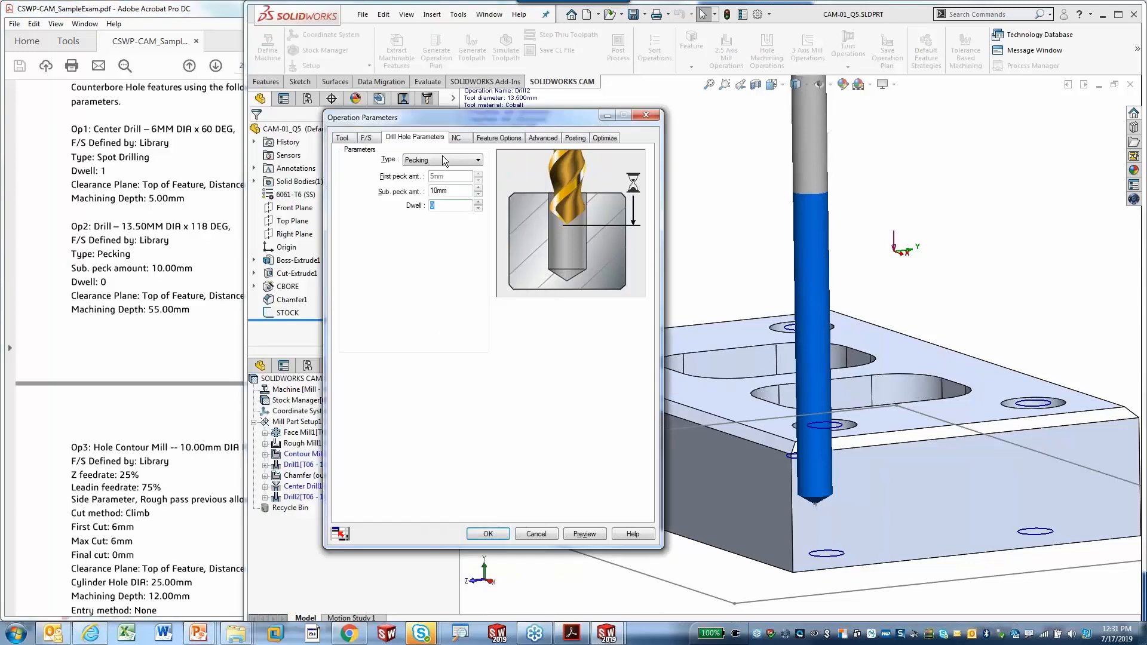
pyautogui.click(456, 137)
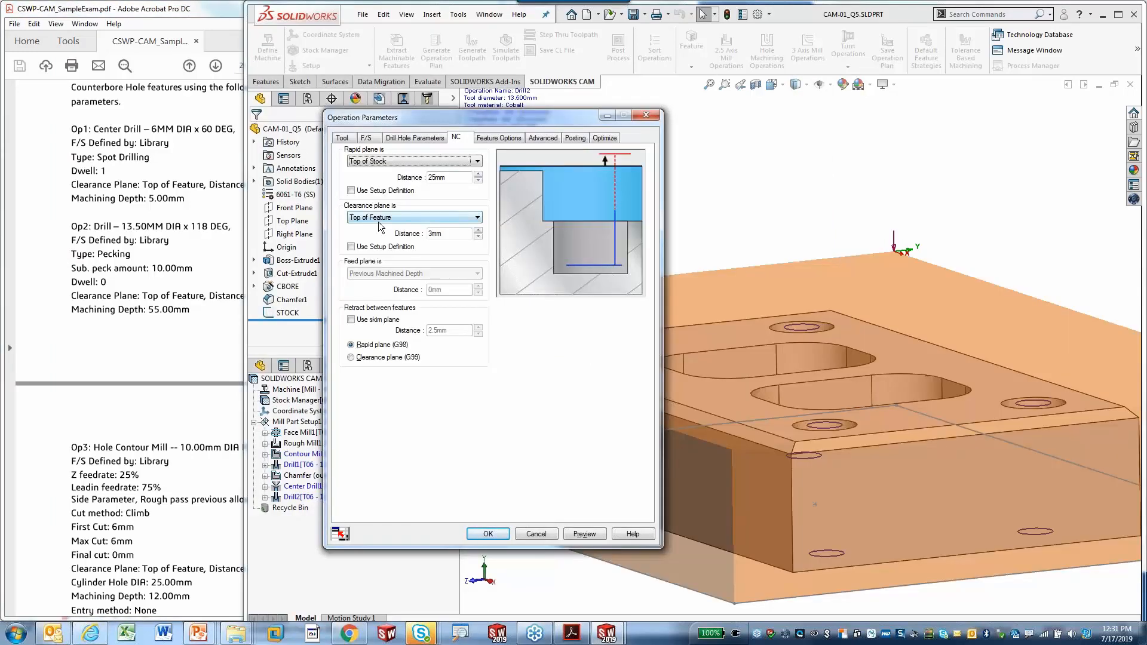
pyautogui.click(458, 234)
# - In the drill's machinable hole parameters, offset the hole end 5 mm from the bottom of Cylinder2
pyautogui.click(511, 138)
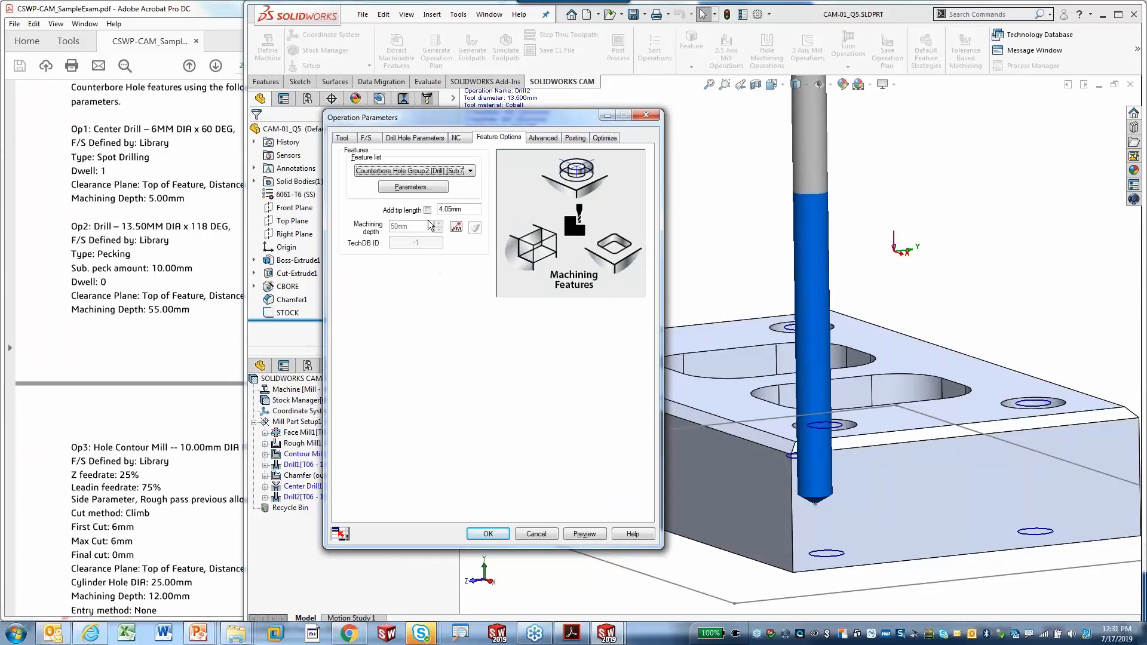
pyautogui.click(439, 189)
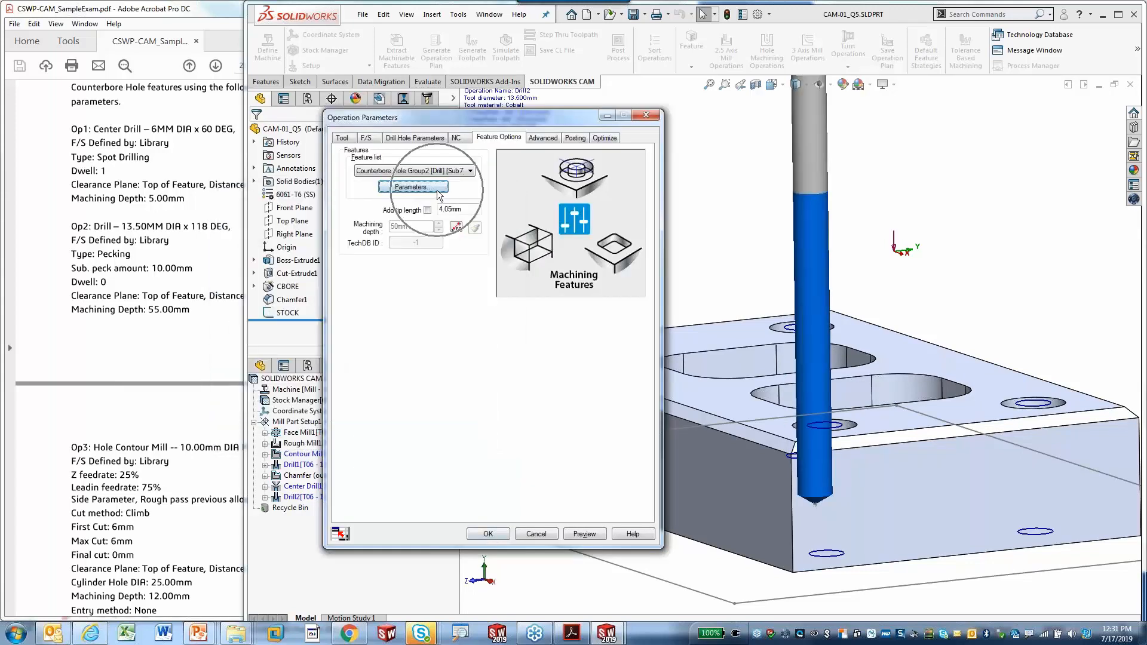
pyautogui.click(437, 190)
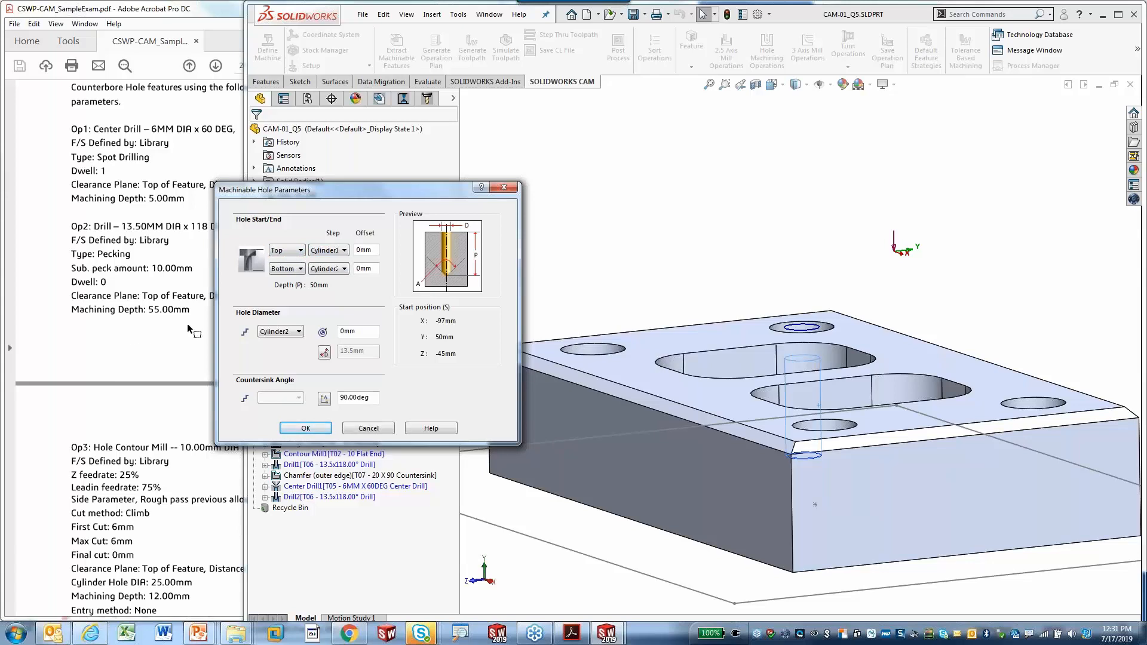
pyautogui.click(300, 274)
pyautogui.click(302, 277)
pyautogui.click(330, 272)
pyautogui.click(330, 273)
pyautogui.moveTo(665, 279); pyautogui.dragTo(657, 310, button='middle')
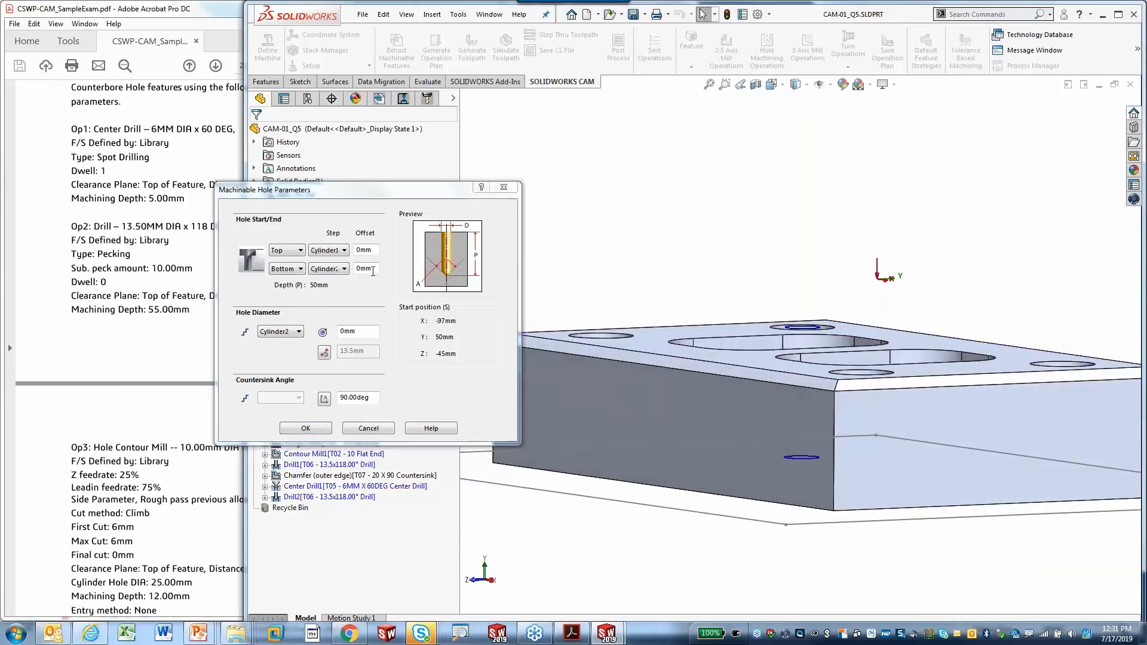
pyautogui.doubleClick(373, 269)
pyautogui.write('5')
pyautogui.click(371, 250)
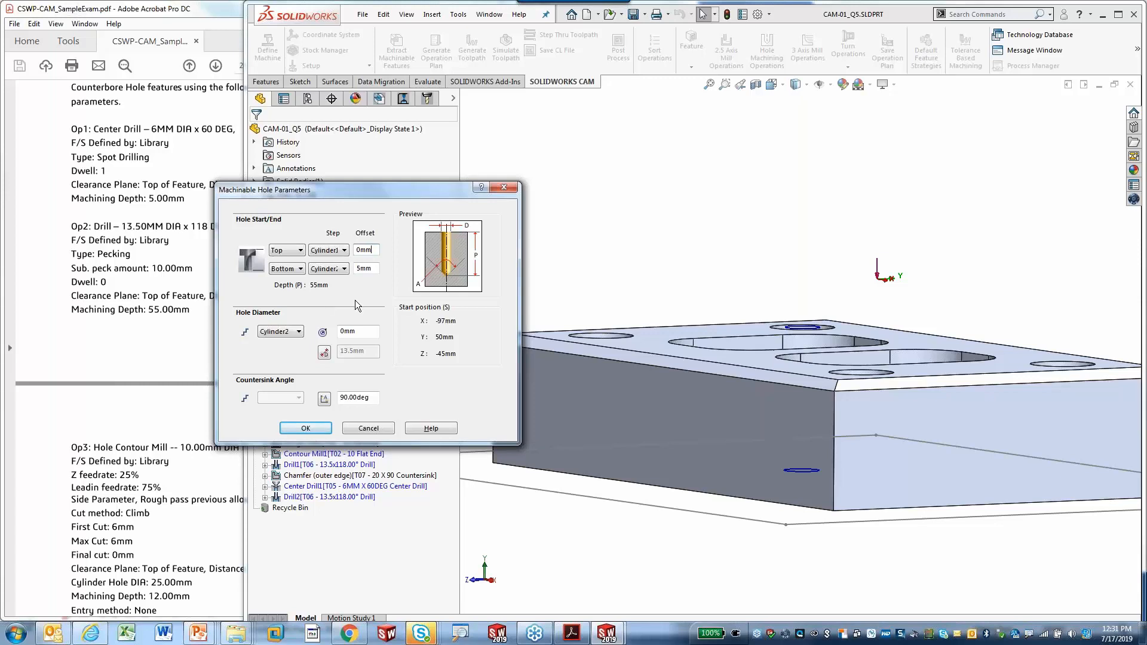
# - Review the resulting hole depth on the model, then accept the hole parameters and apply the drill operation's settings
pyautogui.moveTo(326, 297)
pyautogui.mouseDown()
pyautogui.moveTo(338, 290)
pyautogui.moveTo(329, 278)
pyautogui.moveTo(280, 273)
pyautogui.moveTo(296, 298)
pyautogui.moveTo(326, 298)
pyautogui.mouseUp()
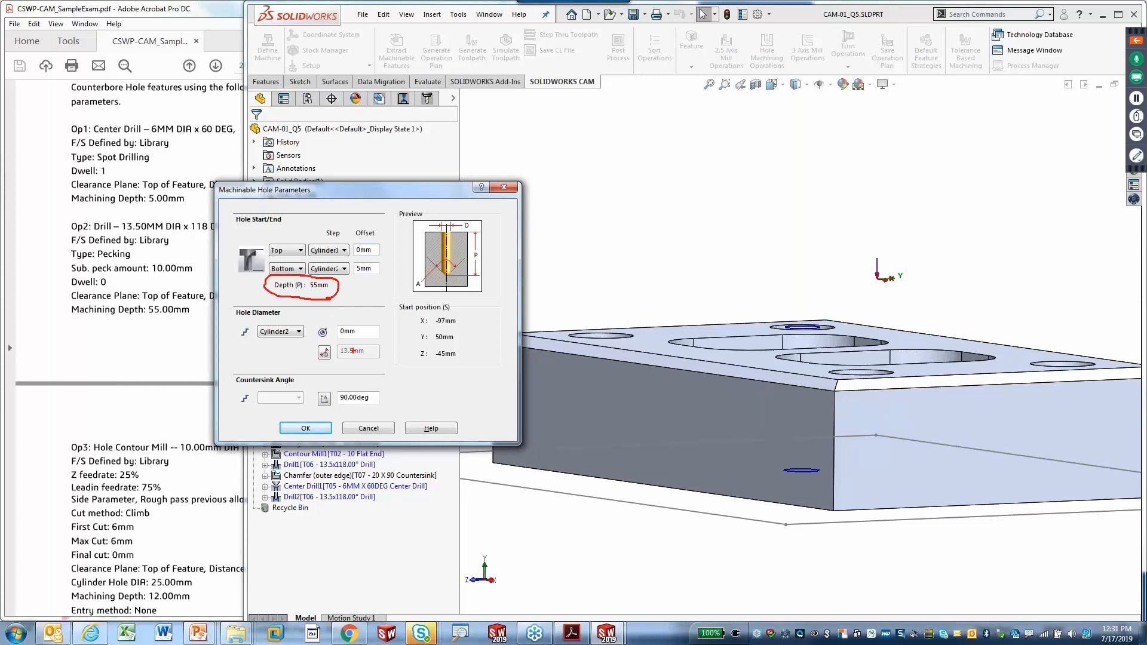
pyautogui.press('Escape')
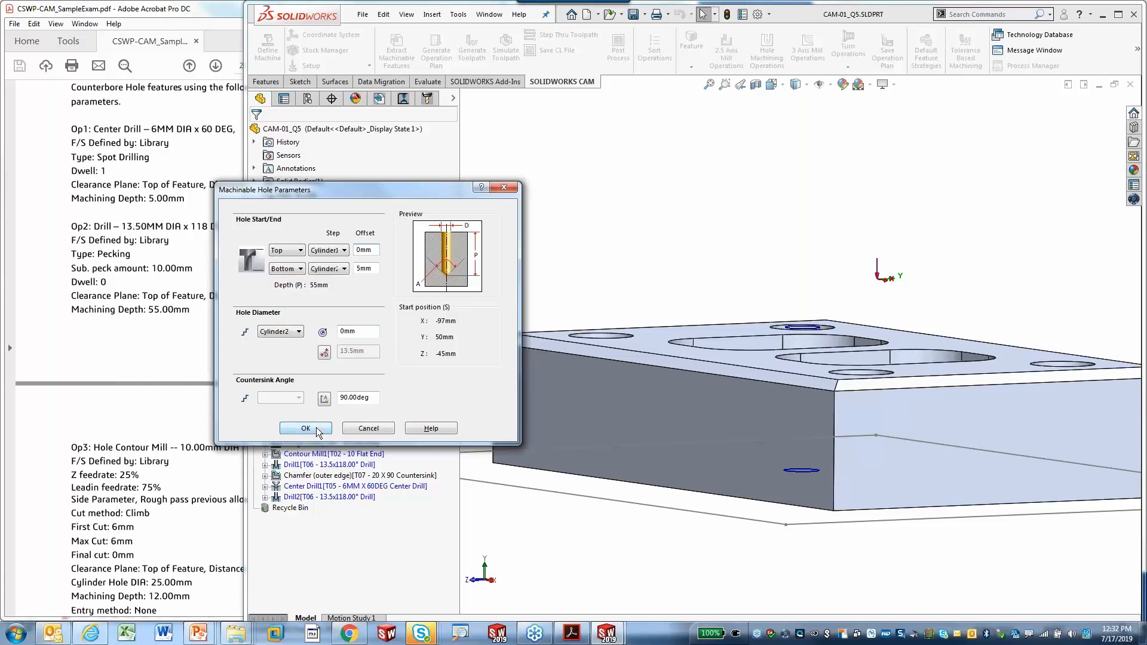
pyautogui.moveTo(786, 439); pyautogui.dragTo(826, 431, button='middle')
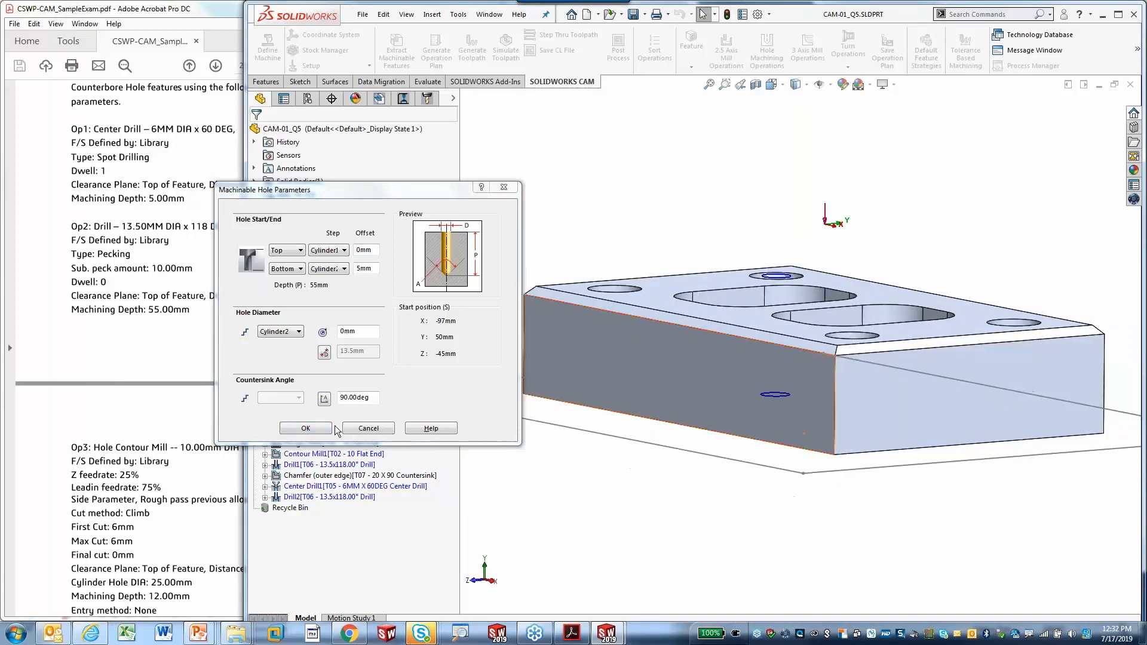
pyautogui.press('Return')
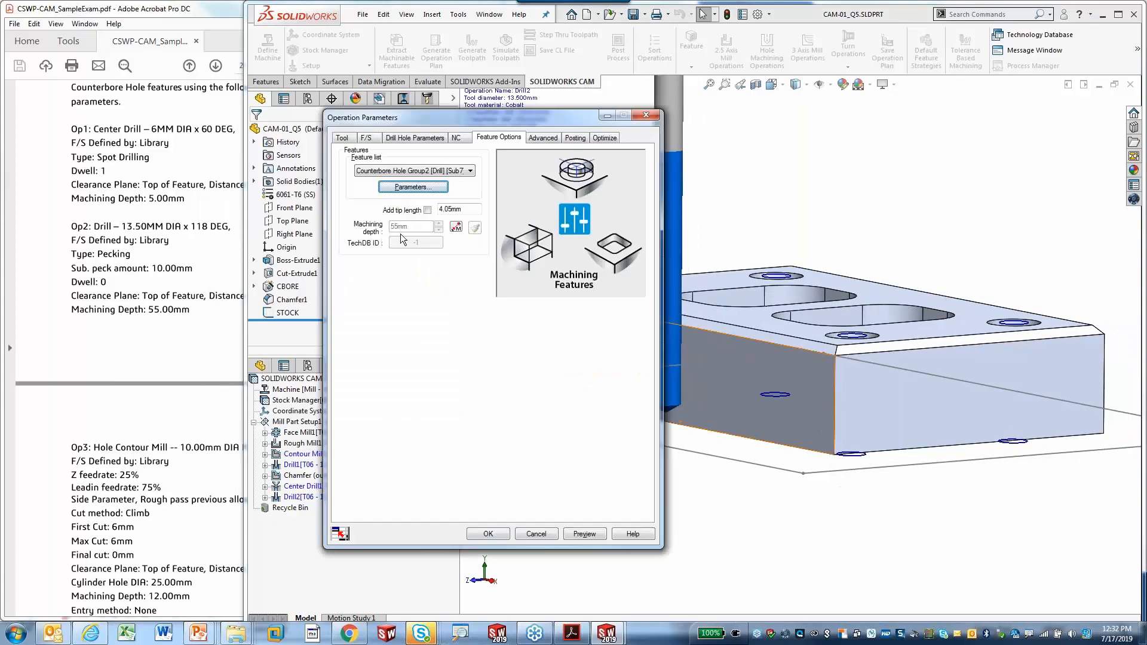
pyautogui.moveTo(406, 215)
pyautogui.mouseDown()
pyautogui.moveTo(385, 220)
pyautogui.moveTo(407, 237)
pyautogui.moveTo(408, 220)
pyautogui.mouseUp()
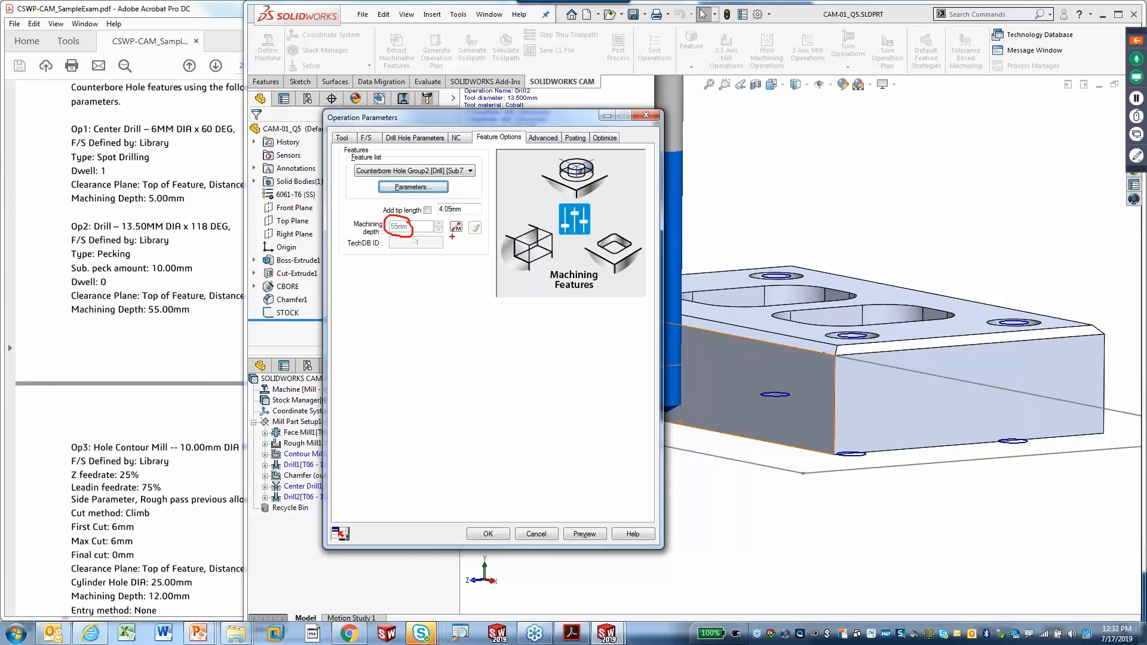
pyautogui.press('Escape')
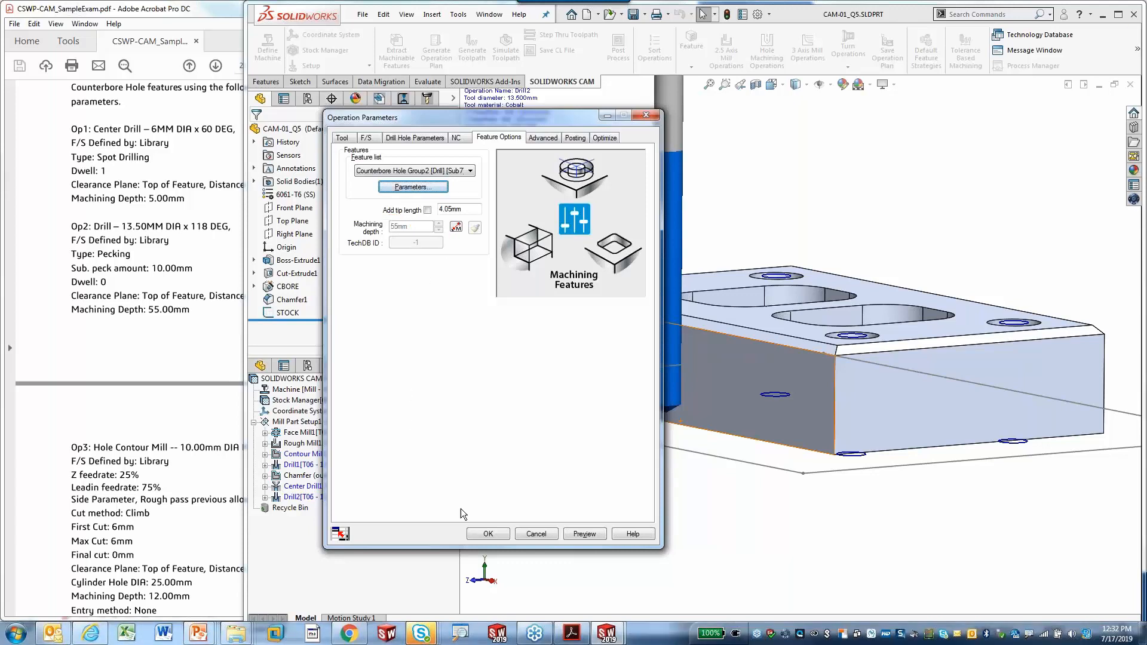
pyautogui.click(488, 533)
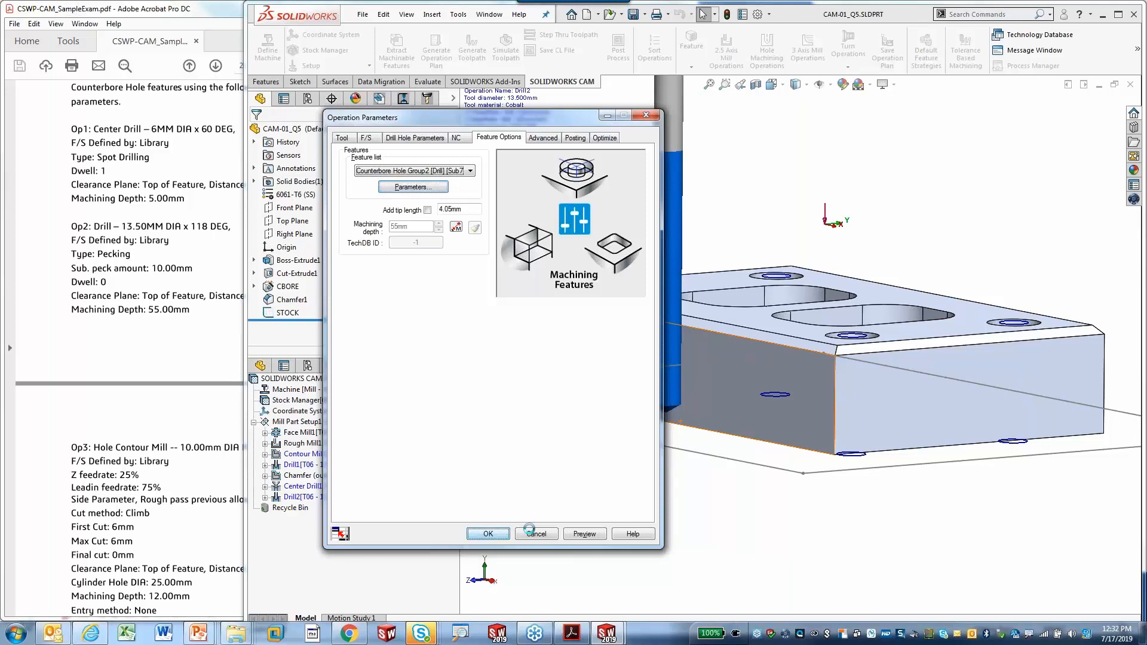
# - Read the Op3 Hole Contour Mill requirements in the exam PDF and return to the part in SOLIDWORKS
pyautogui.click(70, 371)
pyautogui.scroll(-5, 59, 435)
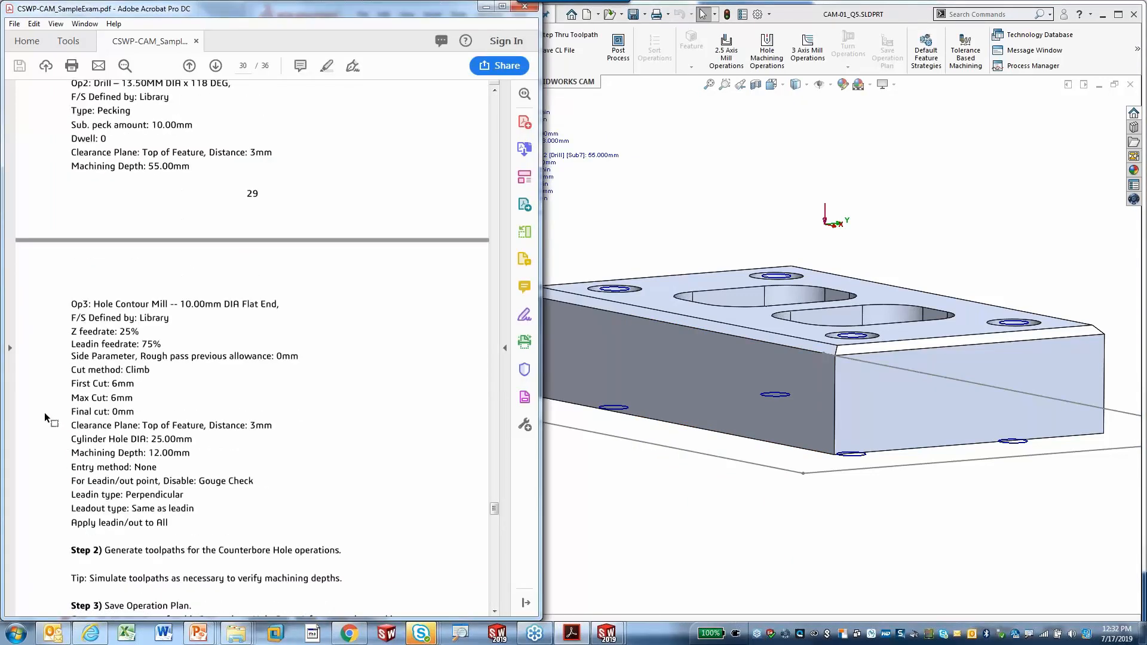
pyautogui.scroll(-2, 41, 411)
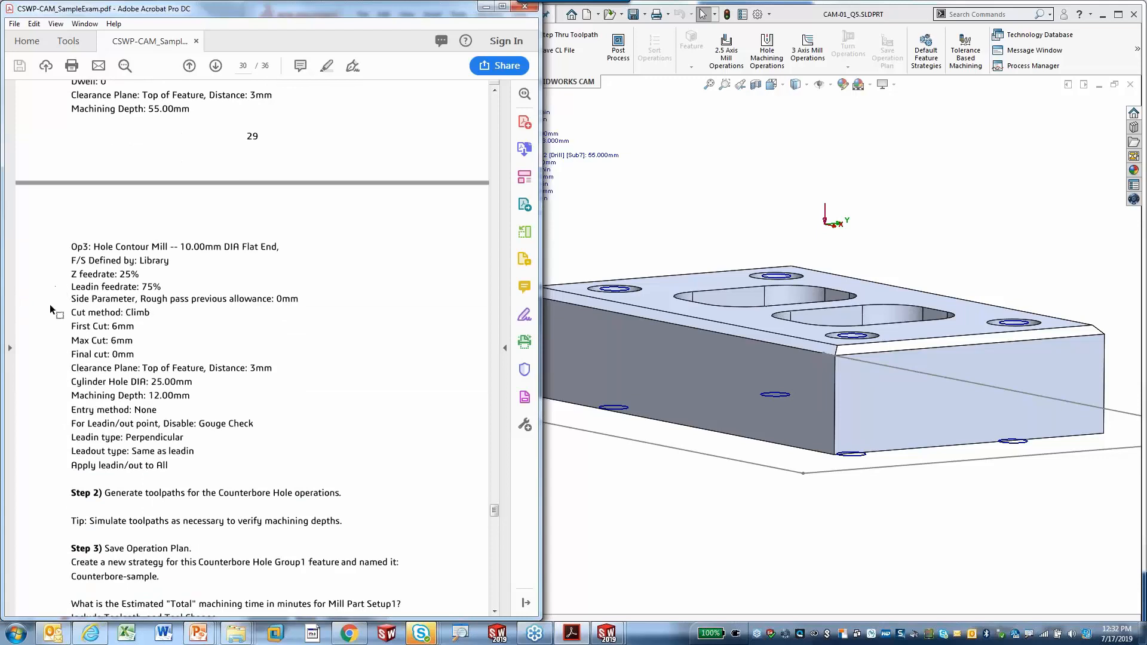
pyautogui.click(710, 234)
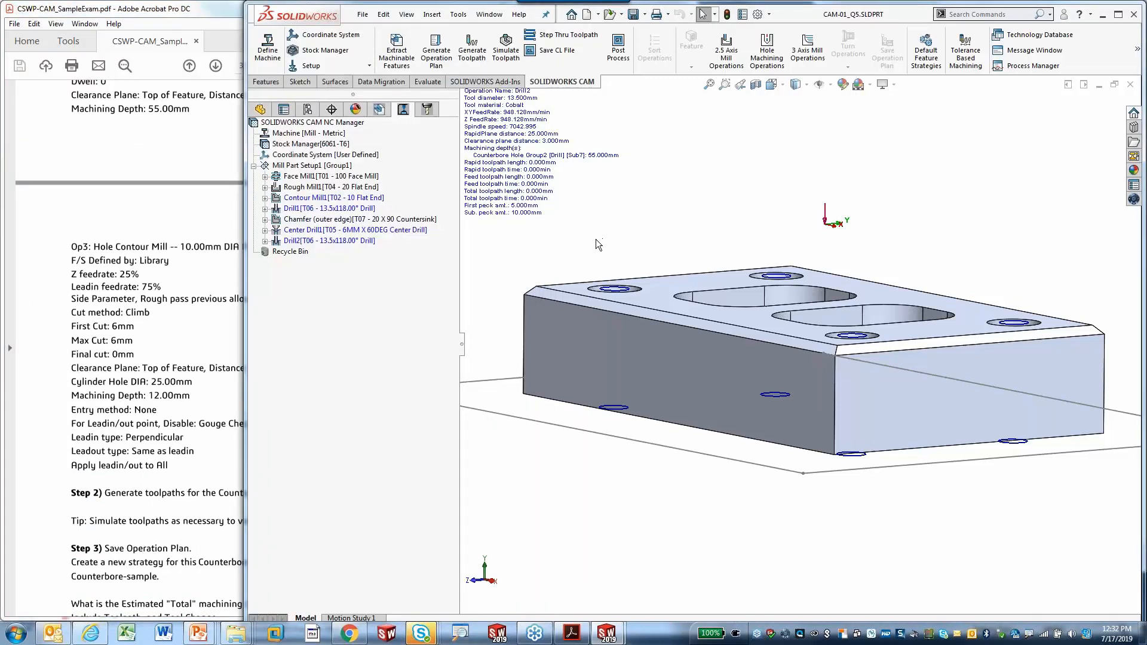
pyautogui.moveTo(710, 234); pyautogui.dragTo(614, 364, button='middle')
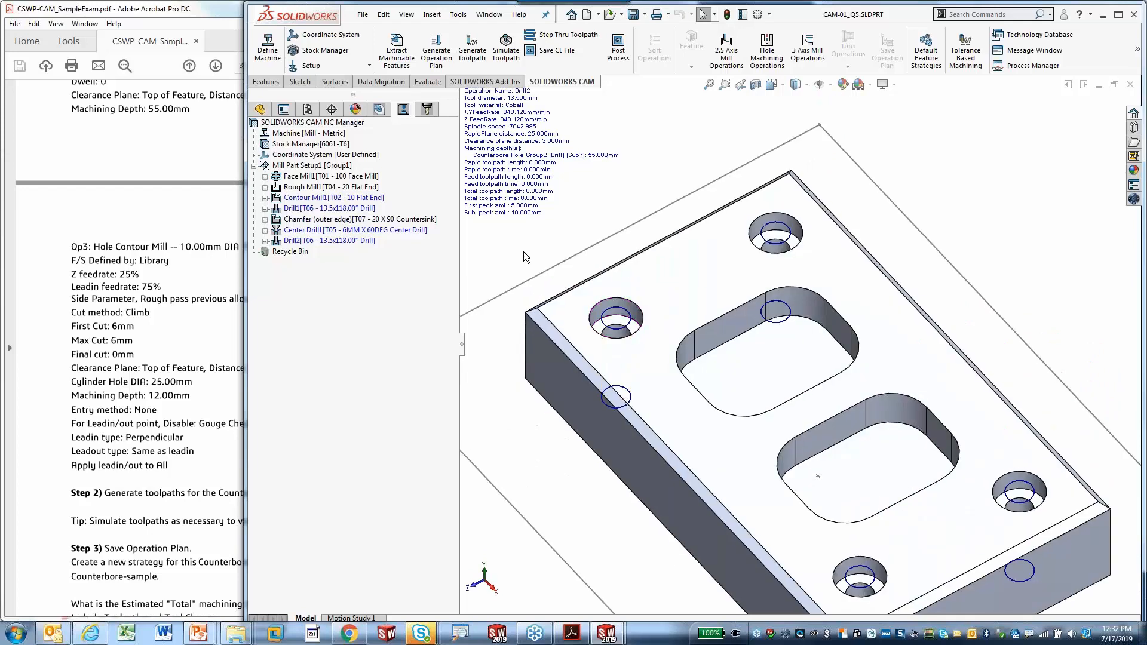
# - Start a new hole Contour Mill operation in Mill Part Setup1 using the T02 - 10 Flat End tool
pyautogui.rightClick(299, 167)
pyautogui.moveTo(371, 267)
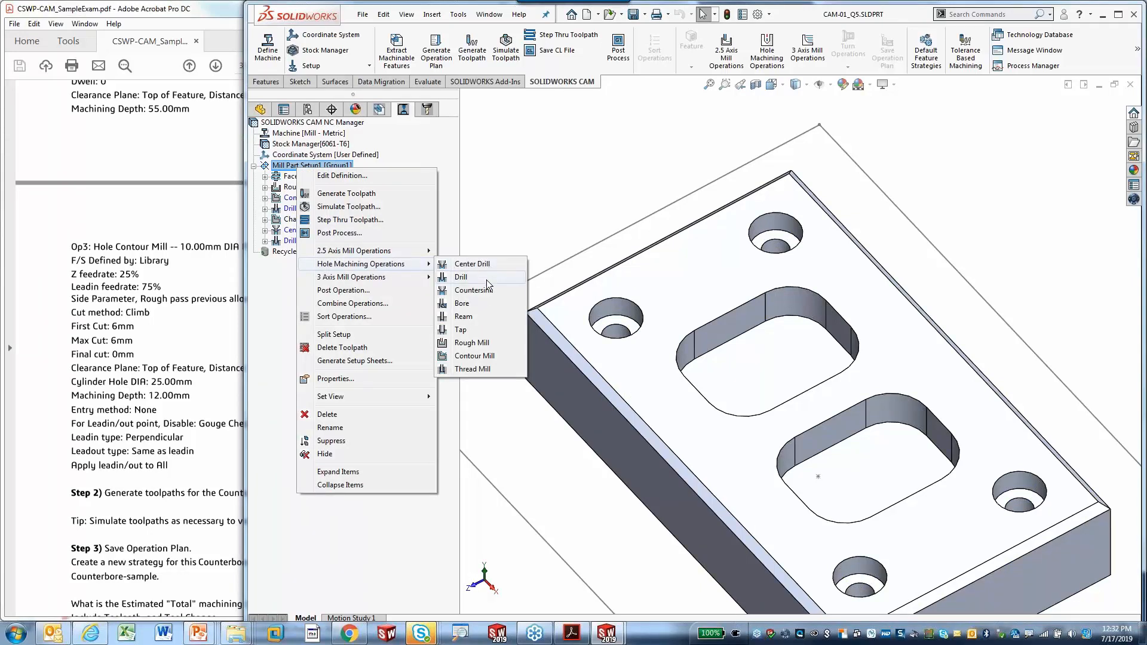
pyautogui.click(498, 356)
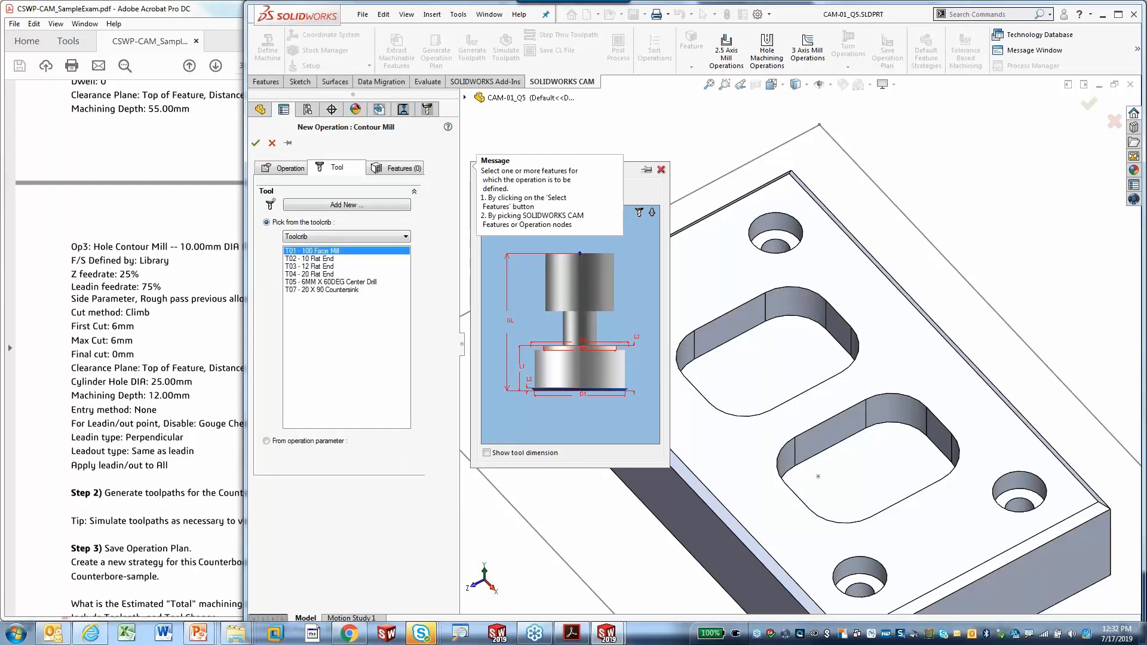
pyautogui.click(198, 5)
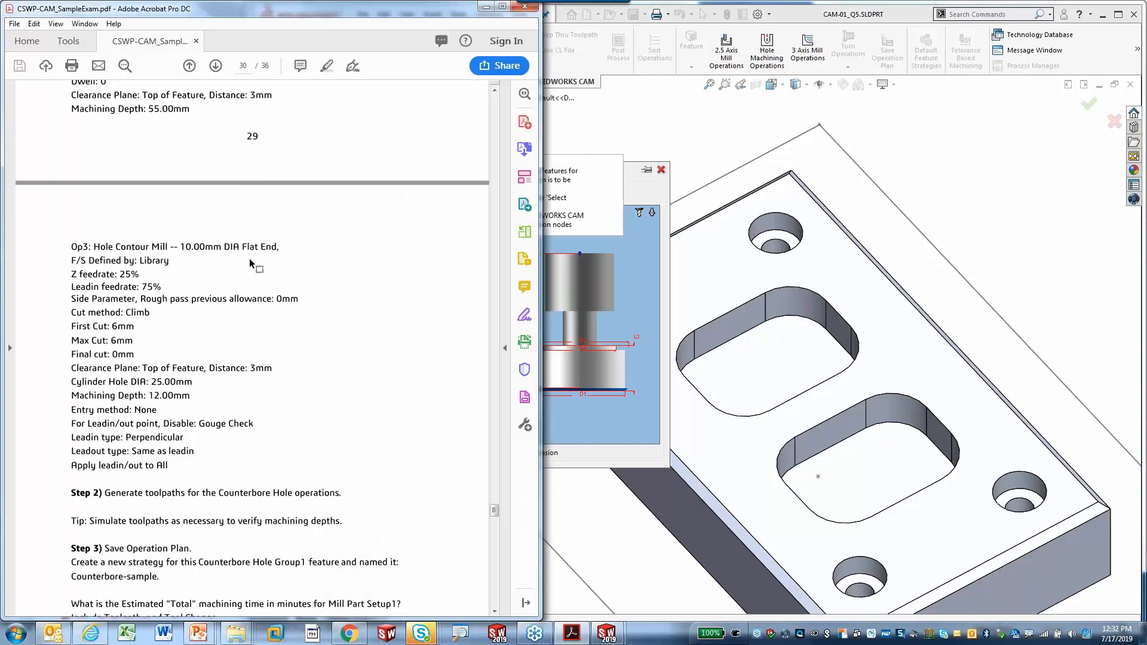
pyautogui.click(569, 175)
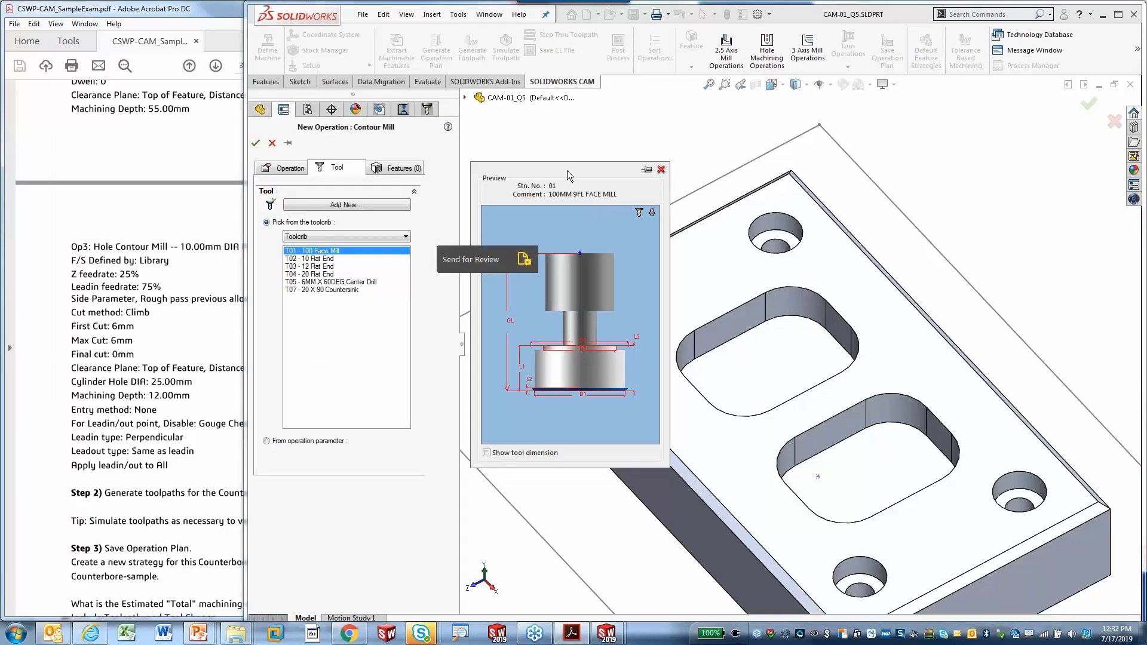
pyautogui.click(328, 259)
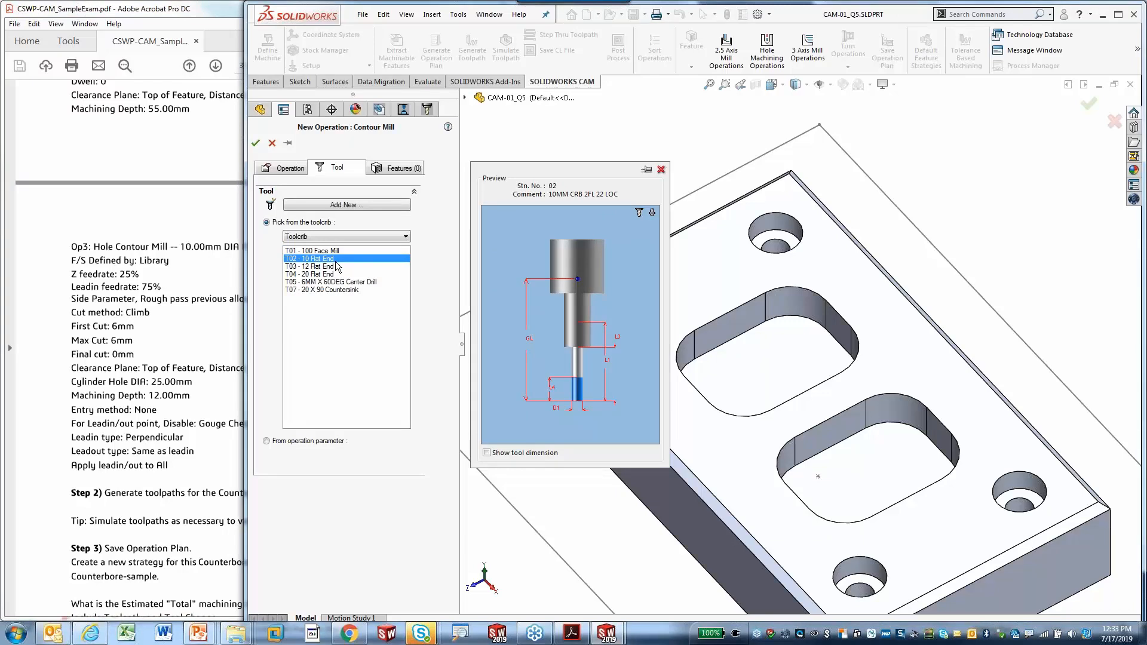
# - Assign Counterbore Hole Group2 to the contour mill and create the operation
pyautogui.click(400, 169)
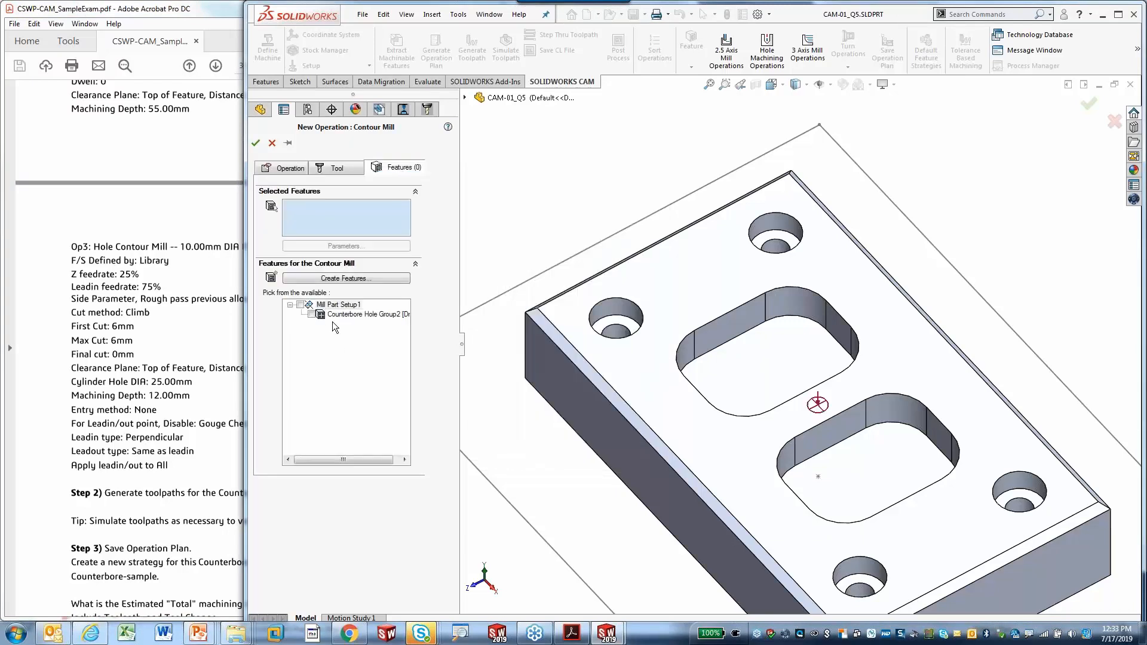
pyautogui.click(311, 314)
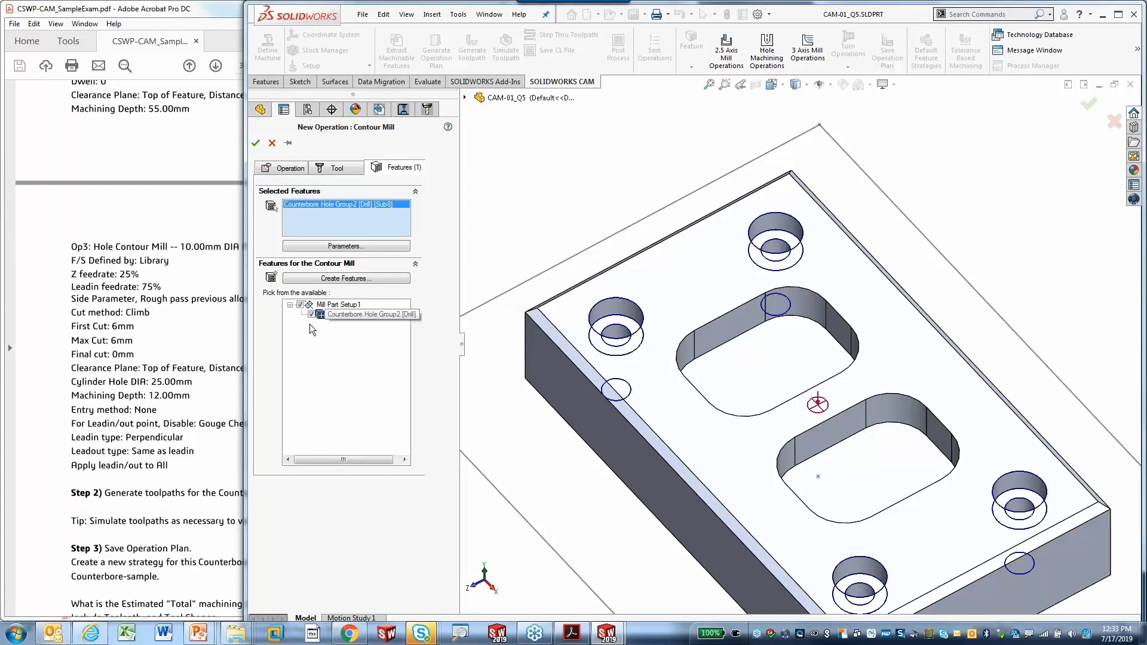
pyautogui.click(255, 144)
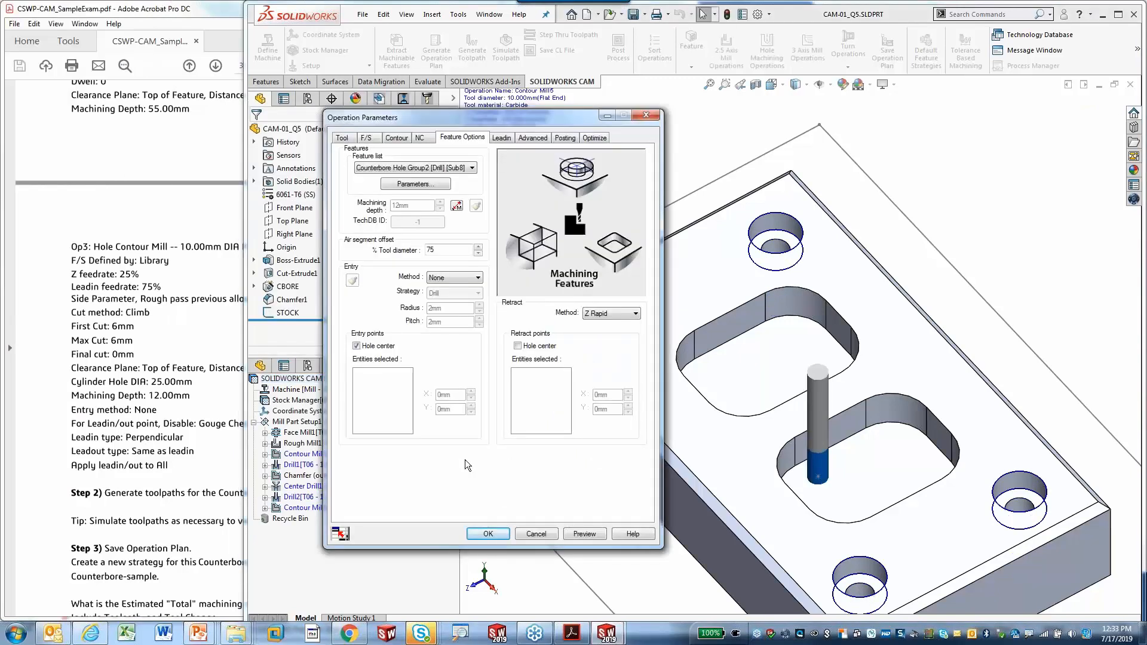
# - Check the contour mill's tool, feed/speed source, and Z and leadin feedrates against the Op3 requirements in the exam PDF
pyautogui.click(345, 139)
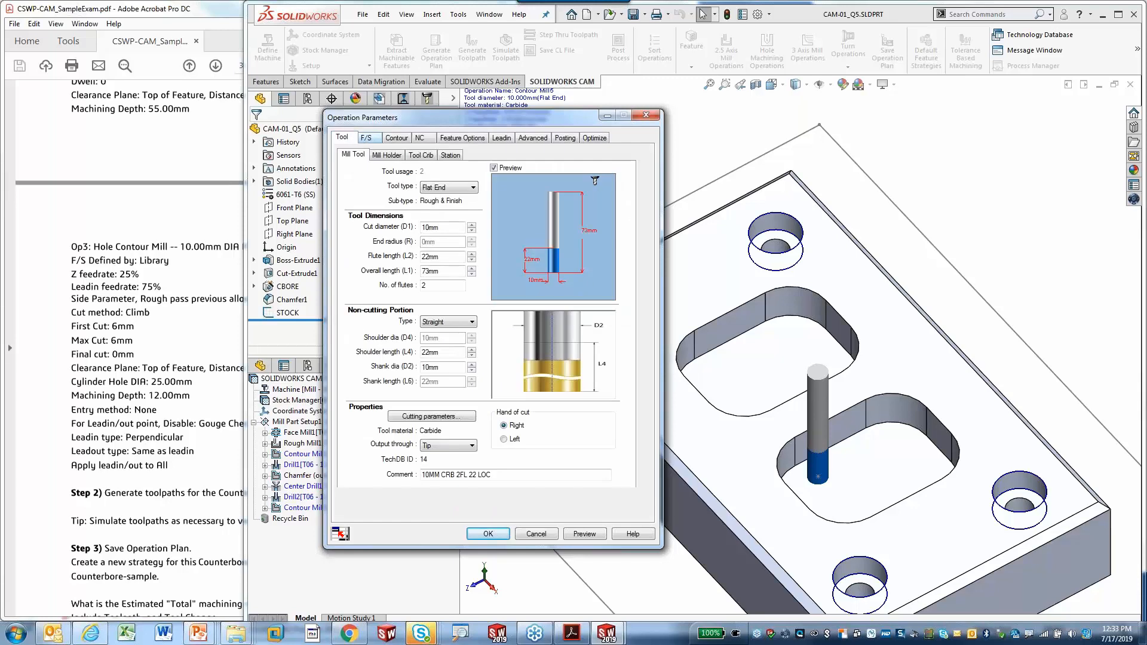
pyautogui.click(367, 138)
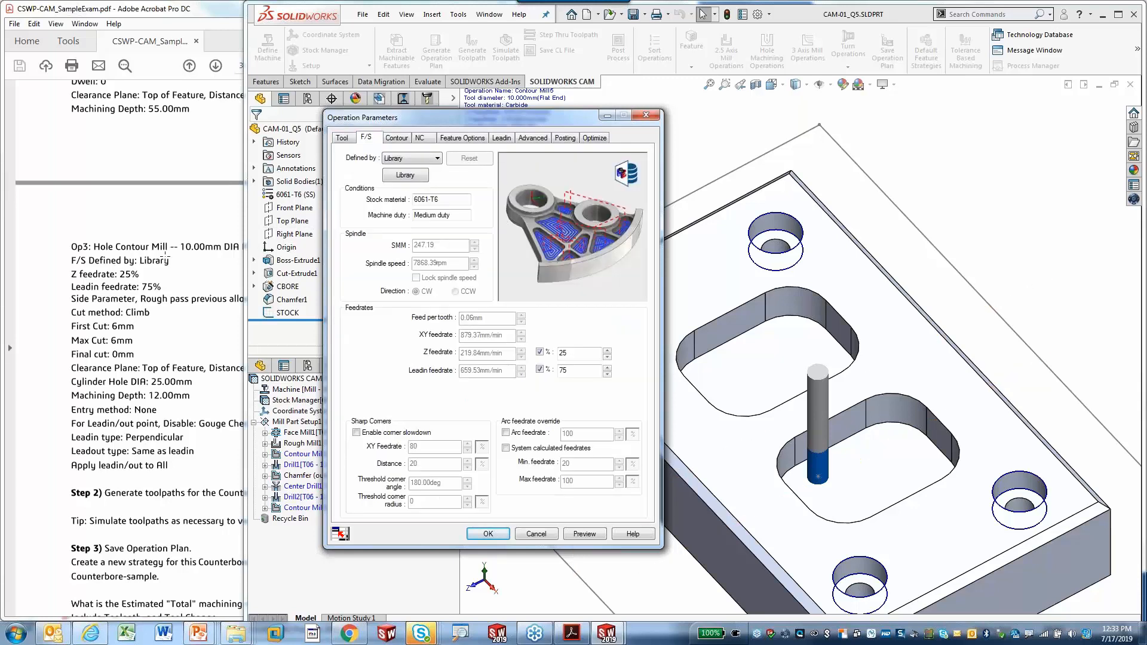
pyautogui.click(216, 10)
pyautogui.moveTo(210, 12); pyautogui.dragTo(165, 10)
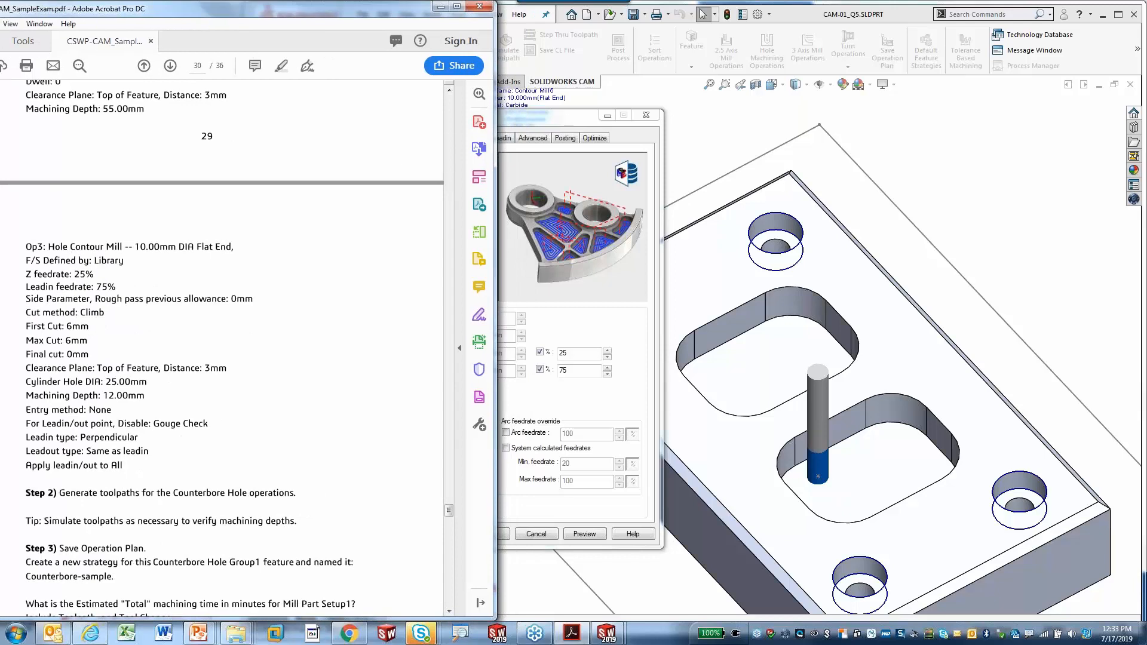
pyautogui.click(566, 117)
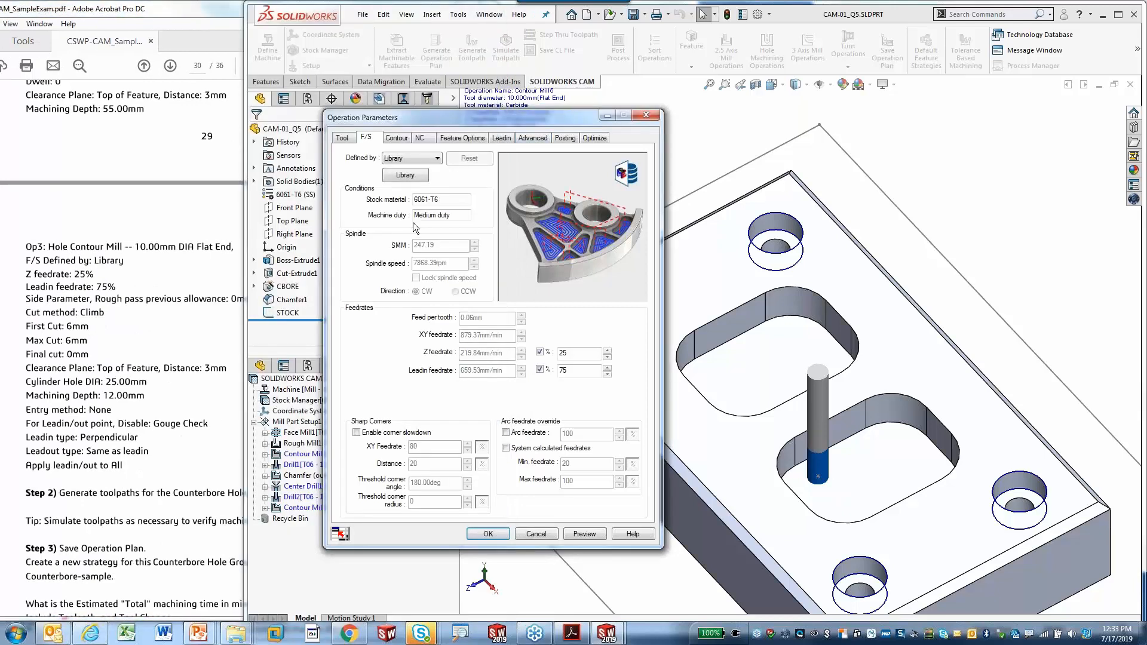
pyautogui.click(575, 355)
pyautogui.hotkey('ctrl', 'alt', 'p')
pyautogui.moveTo(580, 348)
pyautogui.mouseDown()
pyautogui.moveTo(547, 341)
pyautogui.moveTo(548, 353)
pyautogui.moveTo(575, 345)
pyautogui.mouseUp()
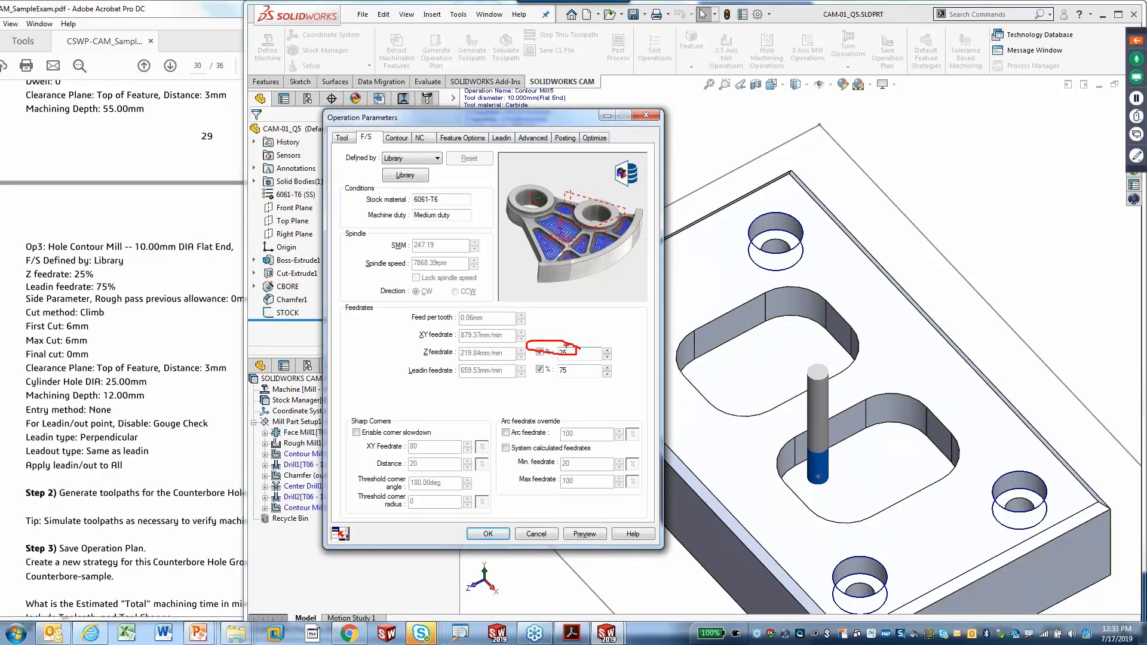
pyautogui.press('Escape')
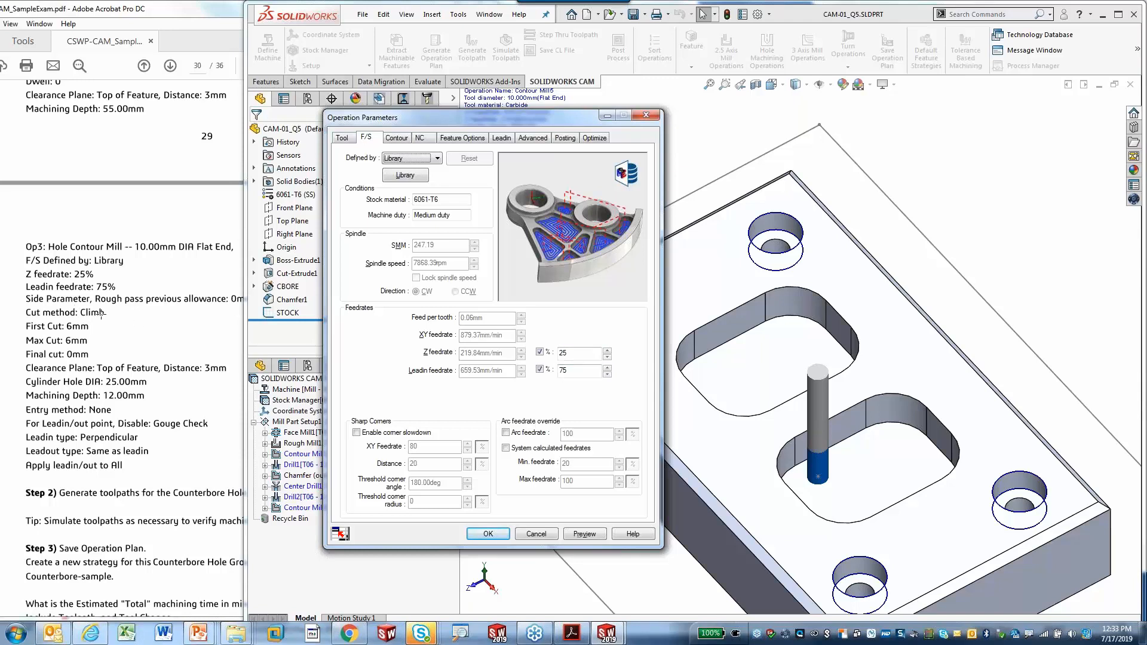
# - Compare the contour mill's side allowance, cut method and depth cut amounts with the Op3 requirements in the exam PDF
pyautogui.click(393, 138)
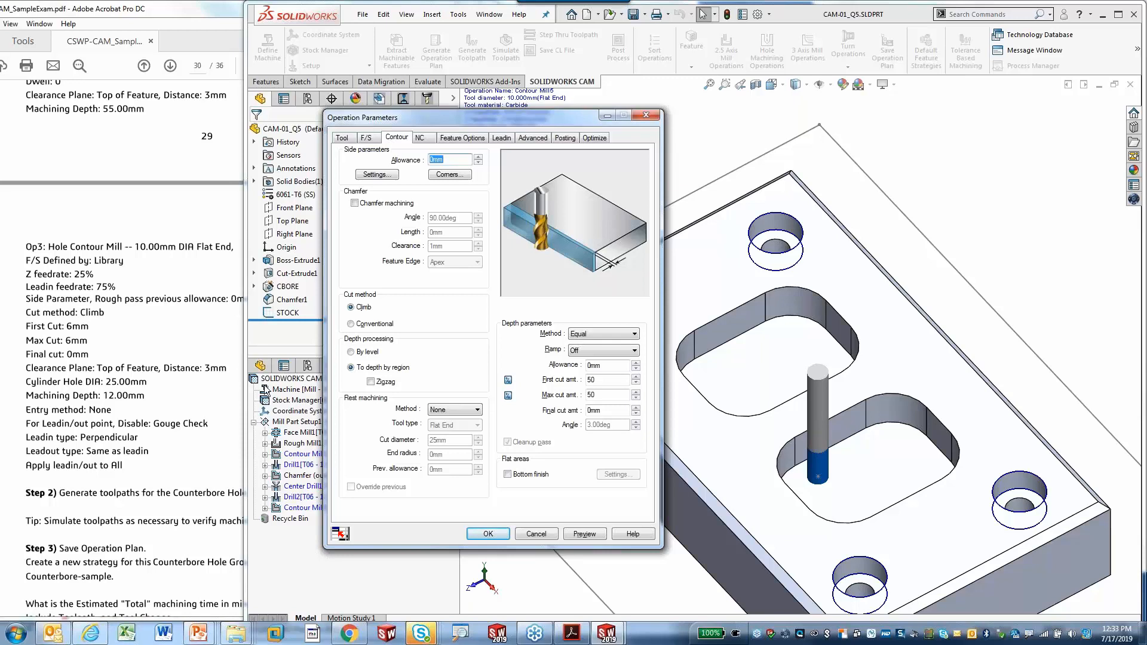
pyautogui.tripleClick(129, 303)
pyautogui.click(198, 316)
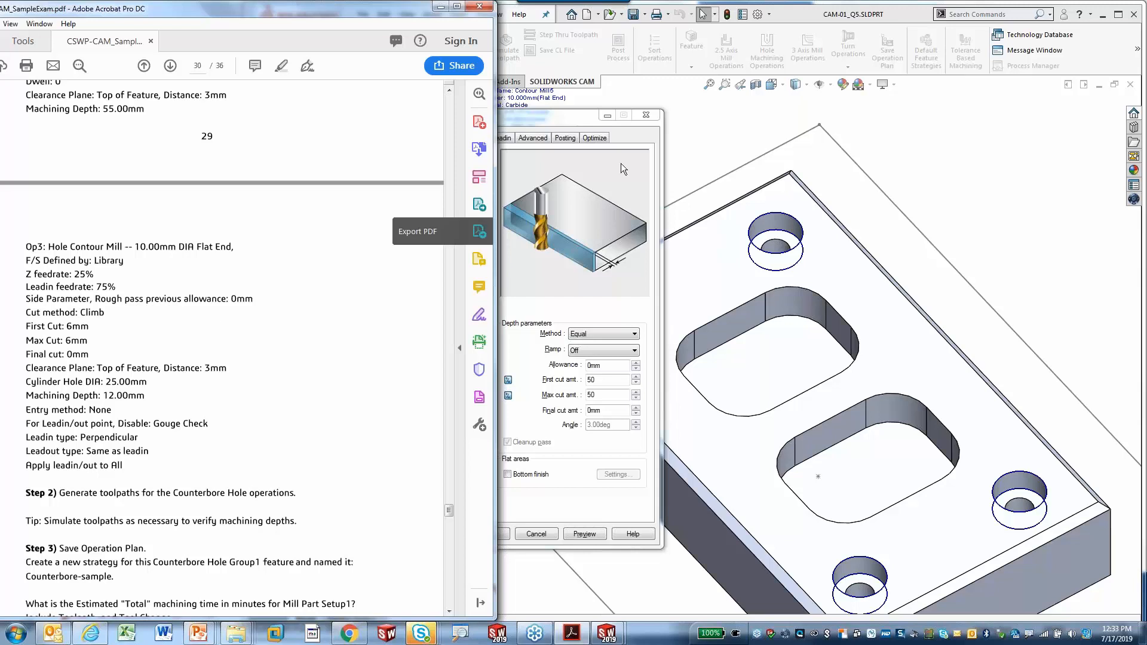
pyautogui.click(588, 116)
pyautogui.moveTo(590, 116); pyautogui.dragTo(602, 120)
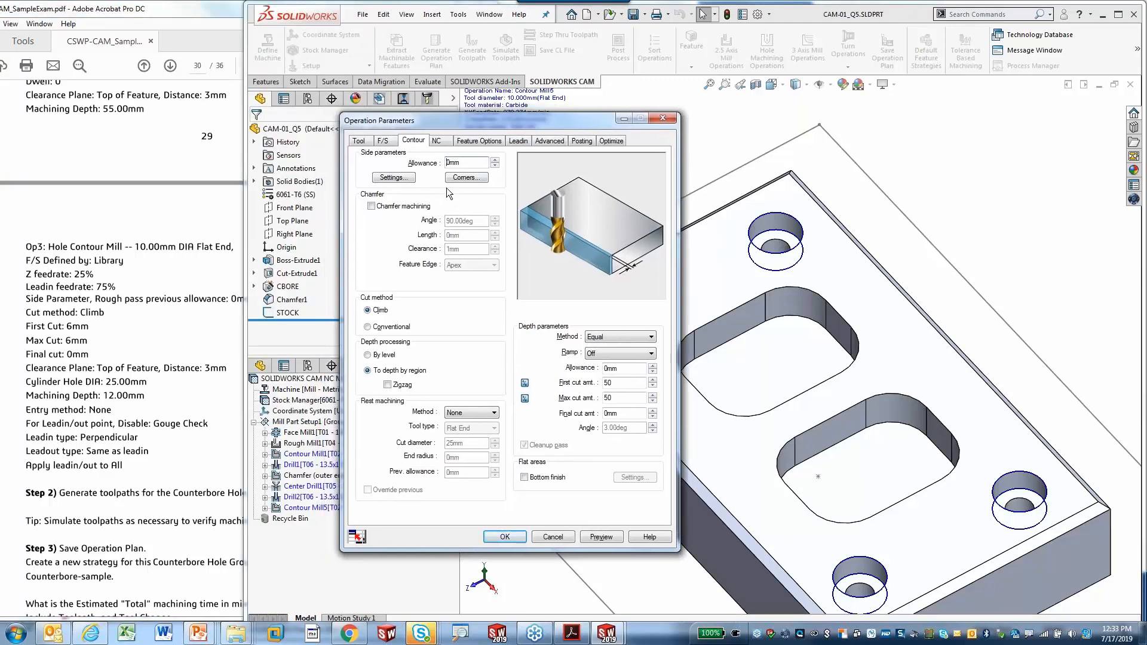
pyautogui.click(462, 165)
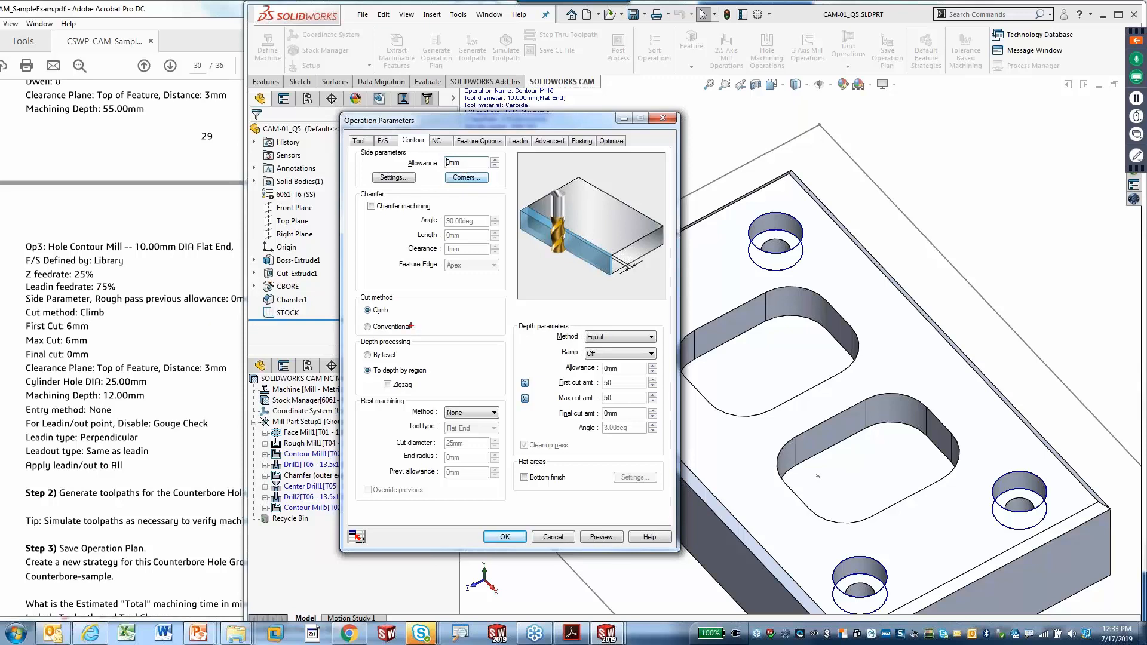
pyautogui.moveTo(392, 314)
pyautogui.mouseDown()
pyautogui.moveTo(361, 315)
pyautogui.moveTo(362, 292)
pyautogui.moveTo(386, 315)
pyautogui.mouseUp()
pyautogui.moveTo(74, 326)
pyautogui.mouseDown()
pyautogui.moveTo(107, 321)
pyautogui.moveTo(84, 302)
pyautogui.moveTo(98, 327)
pyautogui.mouseUp()
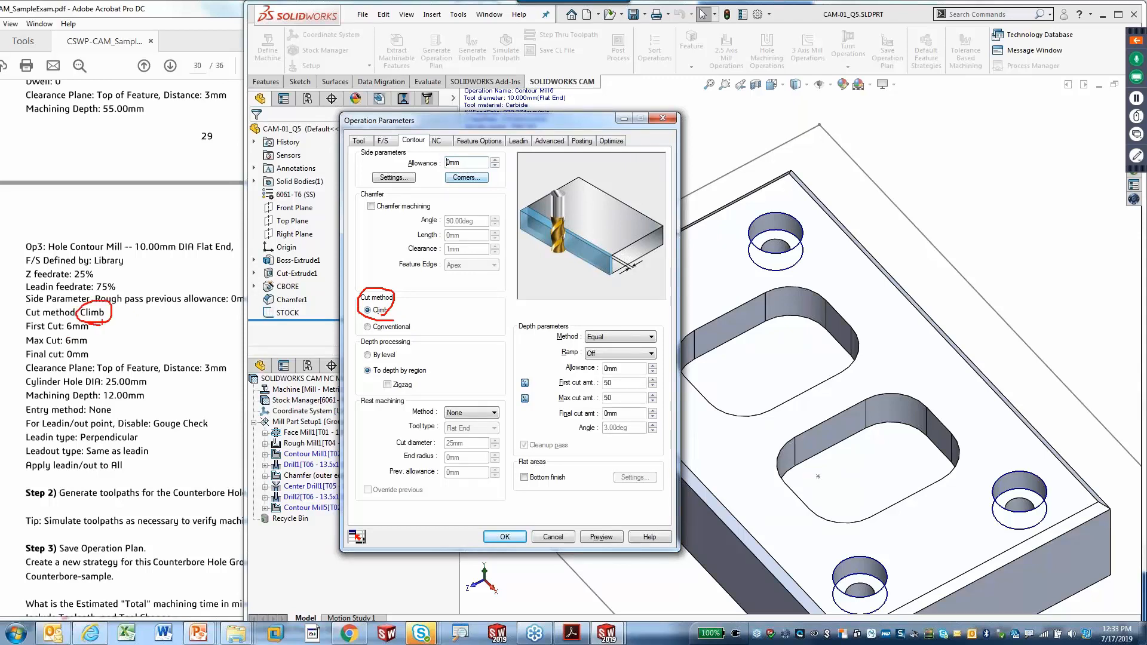
pyautogui.moveTo(616, 385)
pyautogui.mouseDown()
pyautogui.moveTo(575, 370)
pyautogui.moveTo(574, 391)
pyautogui.moveTo(618, 386)
pyautogui.mouseUp()
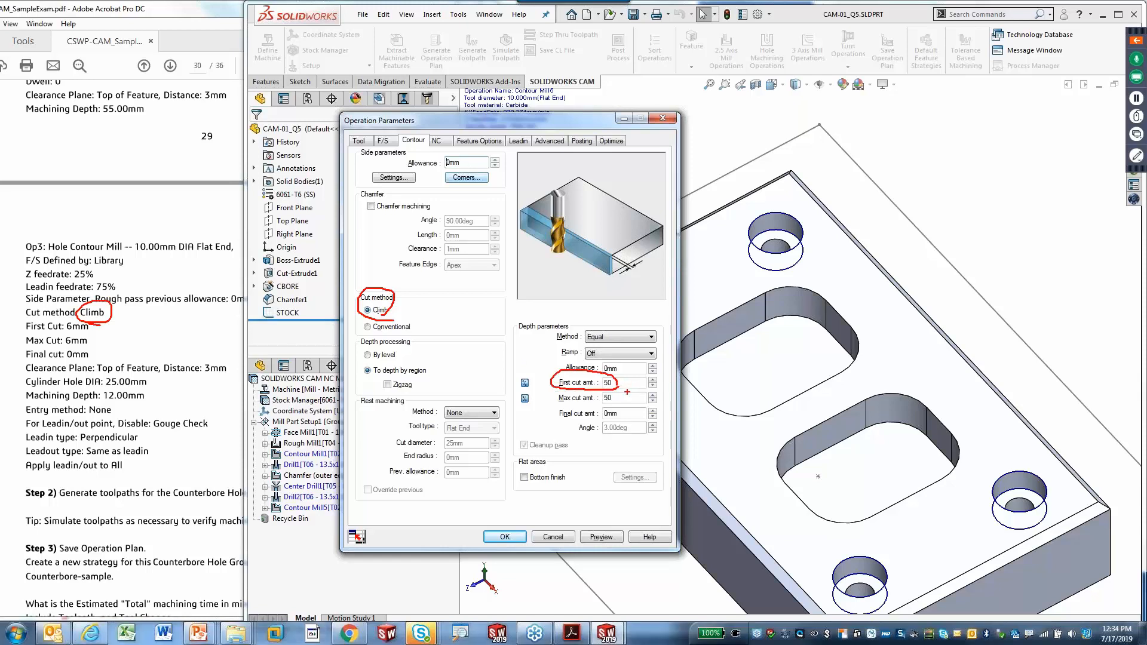
pyautogui.press('Escape')
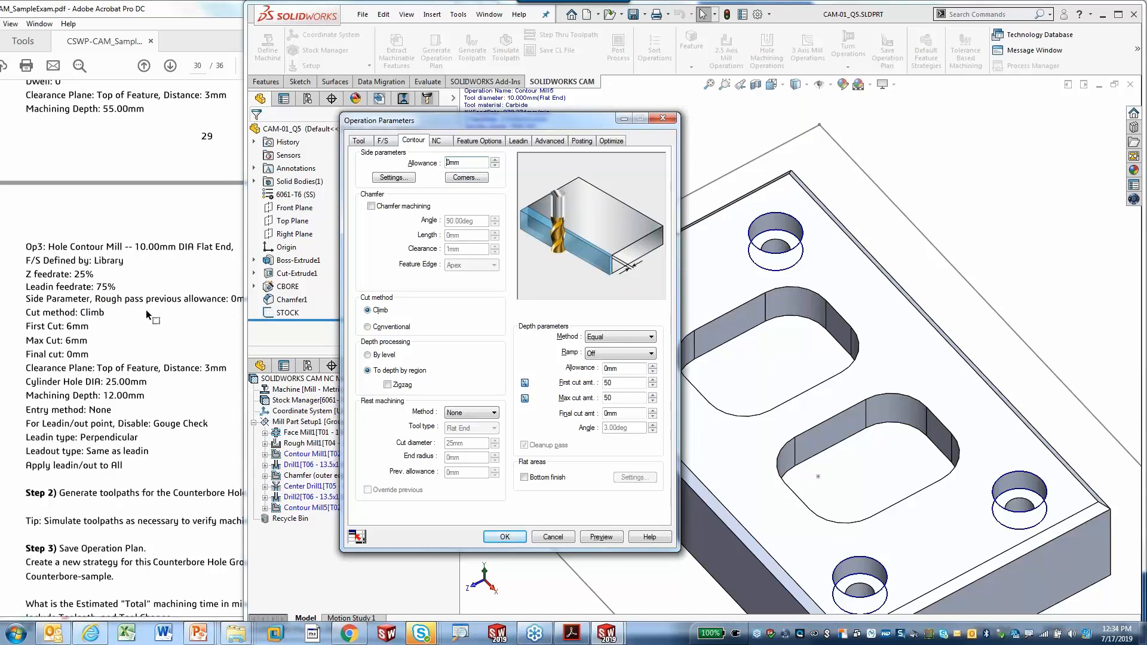
# - Switch the first and max cut amounts from tool percentage to absolute distances and set both to 6 mm
pyautogui.click(524, 383)
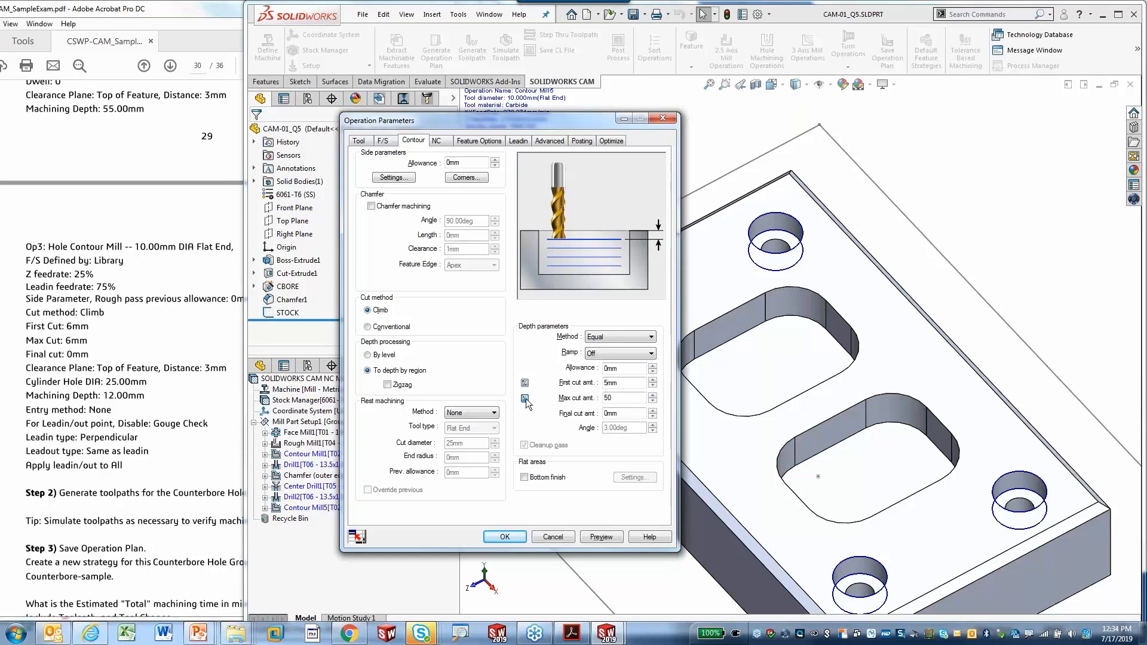
pyautogui.click(525, 398)
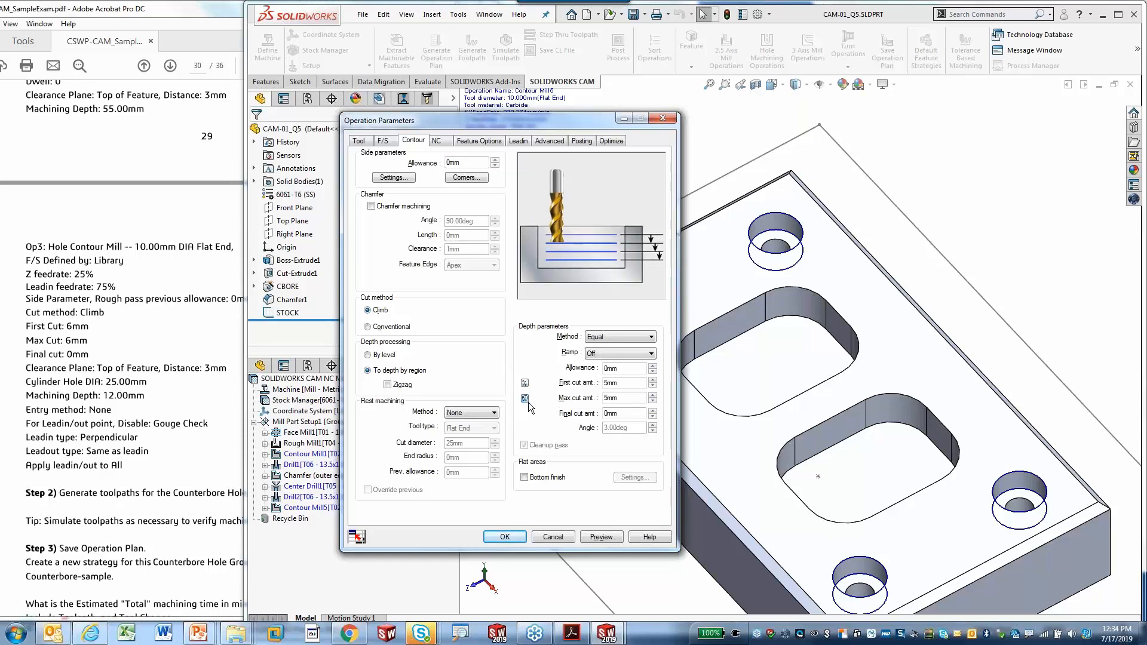
pyautogui.click(626, 384)
pyautogui.doubleClick(624, 385)
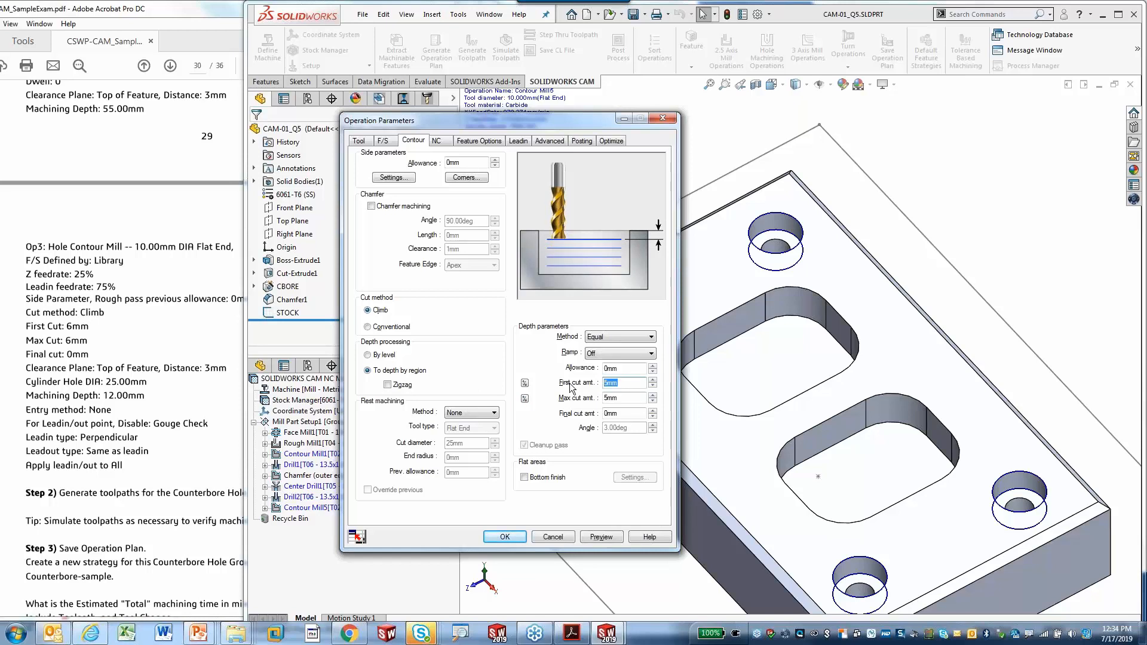
pyautogui.write('6mm')
pyautogui.click(629, 399)
pyautogui.doubleClick(629, 399)
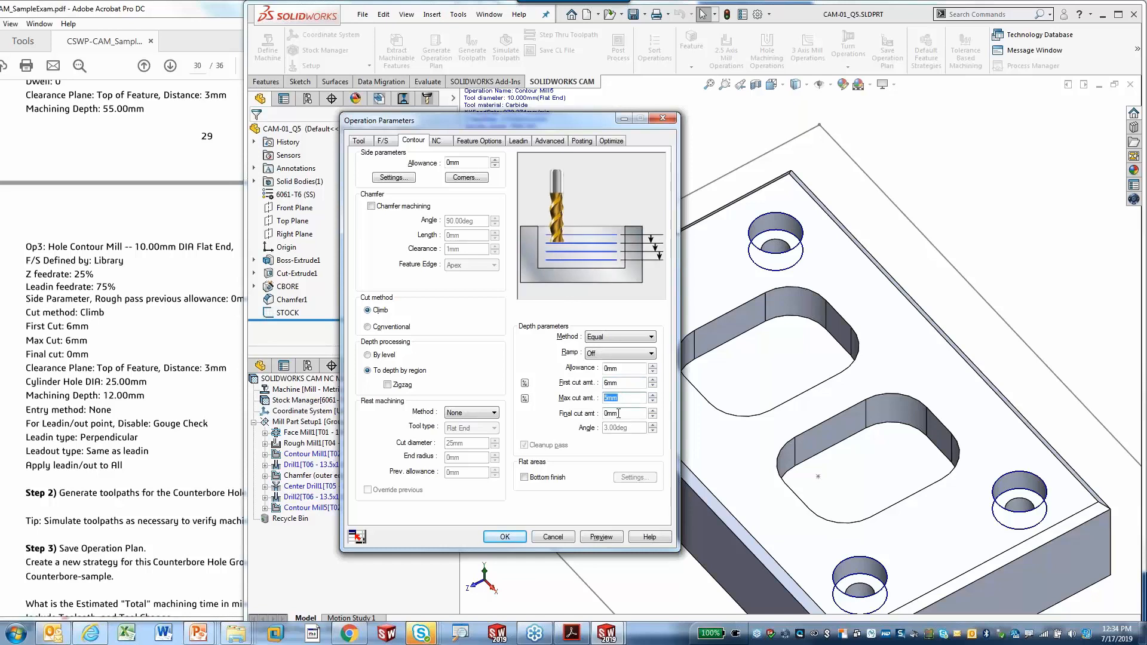
pyautogui.write('6mm')
pyautogui.click(634, 382)
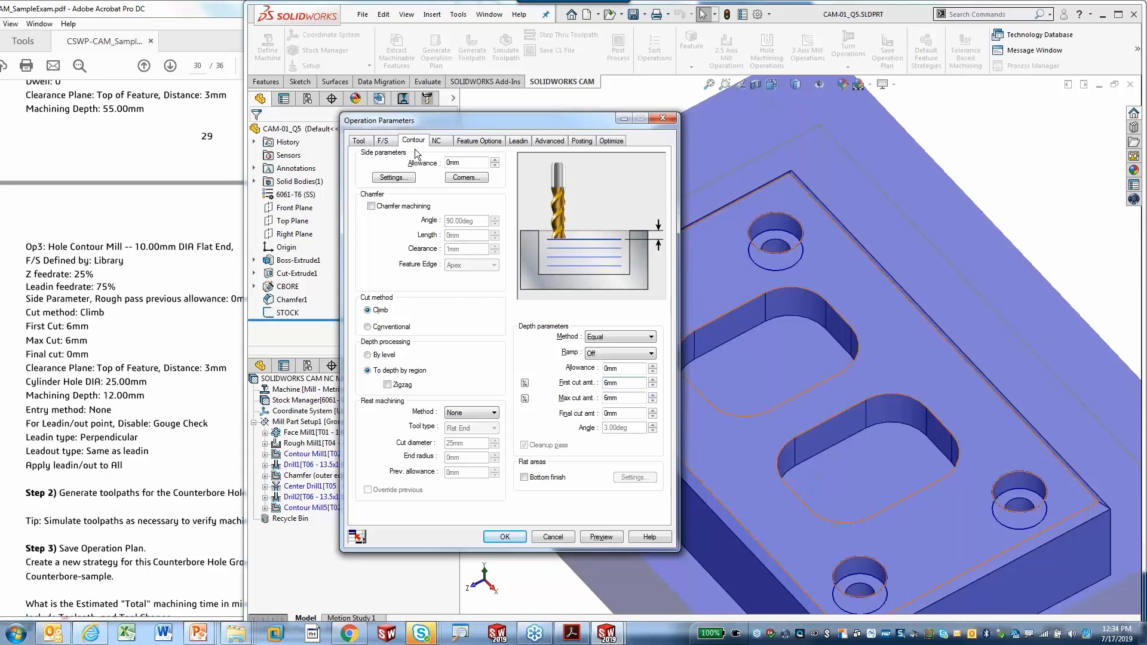
# - Check the contour mill's clearance plane, machining depth and entry method, and the diameter reference in its machinable hole parameters
pyautogui.click(436, 141)
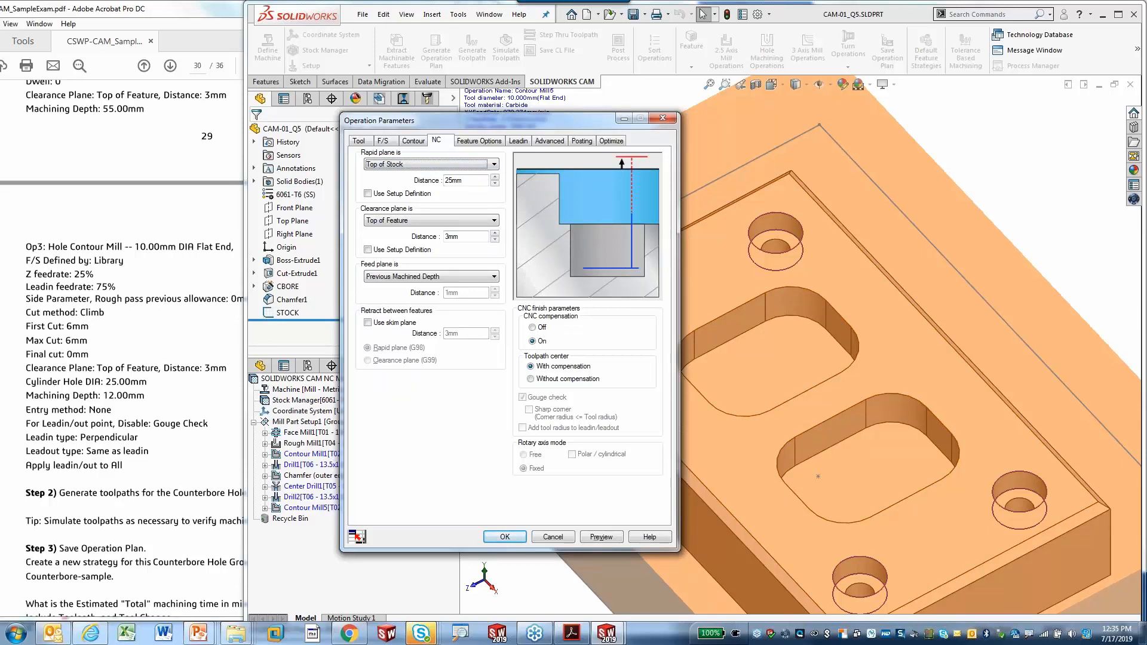
pyautogui.click(479, 140)
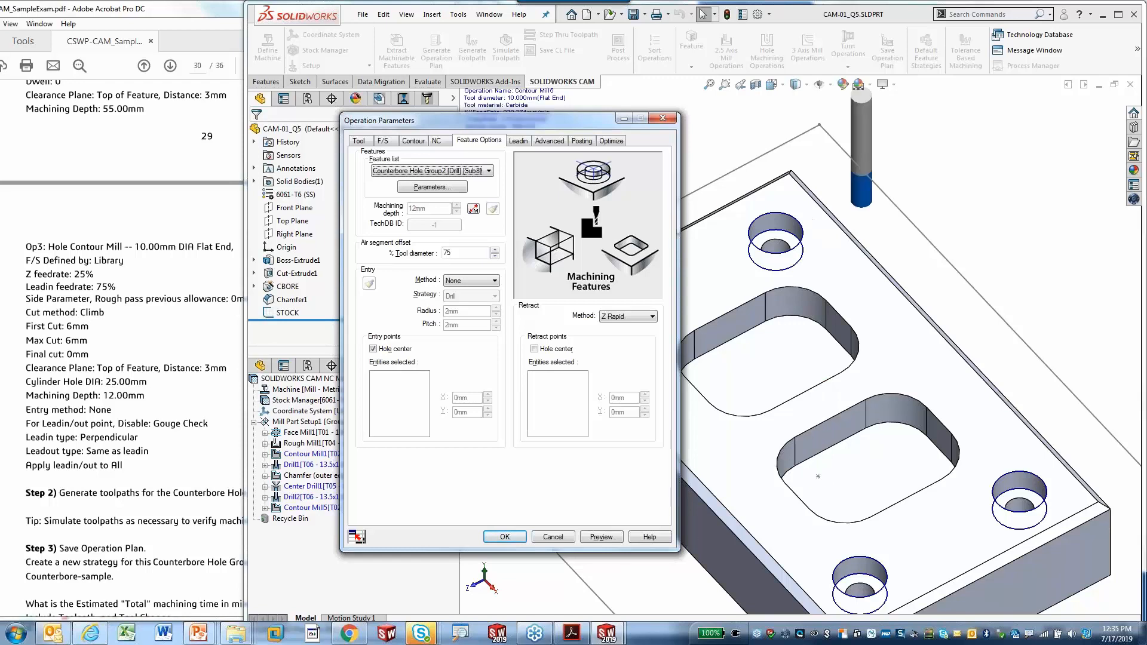
pyautogui.click(451, 190)
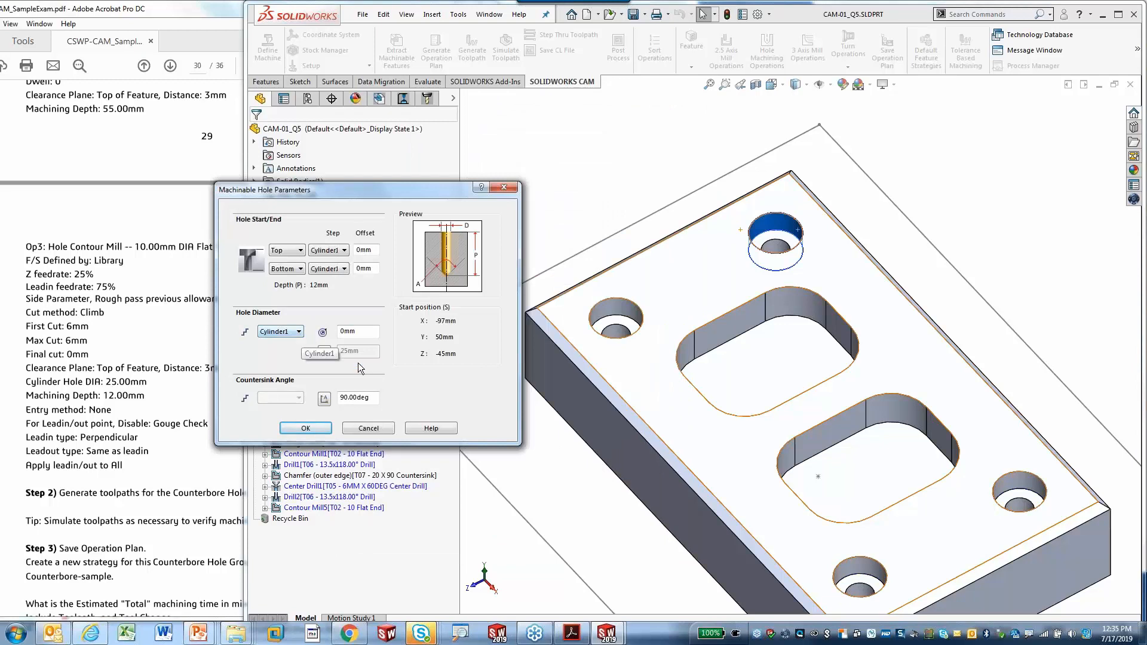
pyautogui.moveTo(281, 344)
pyautogui.mouseDown()
pyautogui.moveTo(306, 324)
pyautogui.moveTo(262, 321)
pyautogui.moveTo(284, 345)
pyautogui.mouseUp()
pyautogui.moveTo(355, 362)
pyautogui.mouseDown()
pyautogui.moveTo(379, 359)
pyautogui.moveTo(328, 341)
pyautogui.moveTo(345, 371)
pyautogui.mouseUp()
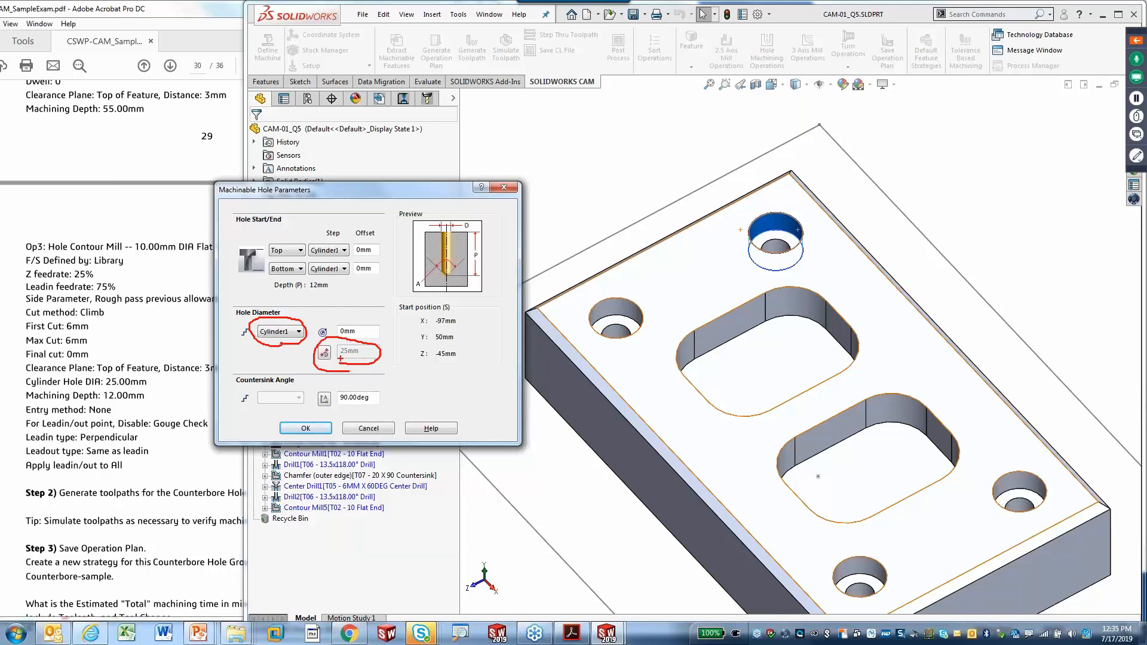
# - Try Cylinder2 as the hole diameter reference, inspect it on the model, and restore Cylinder1
pyautogui.click(298, 331)
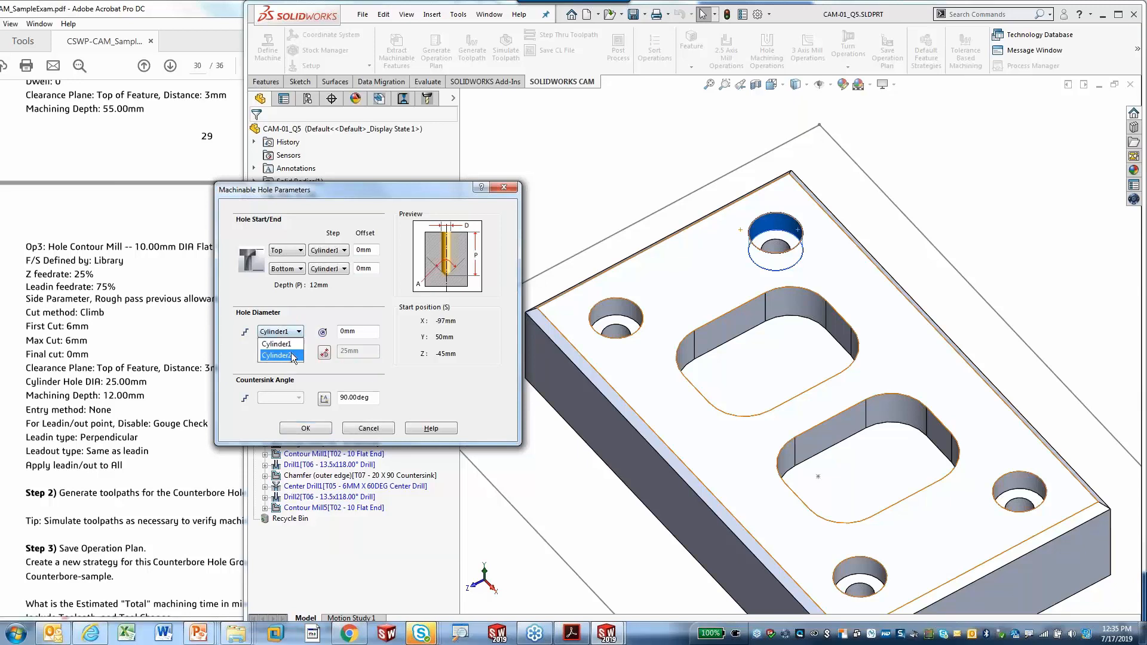
pyautogui.click(292, 356)
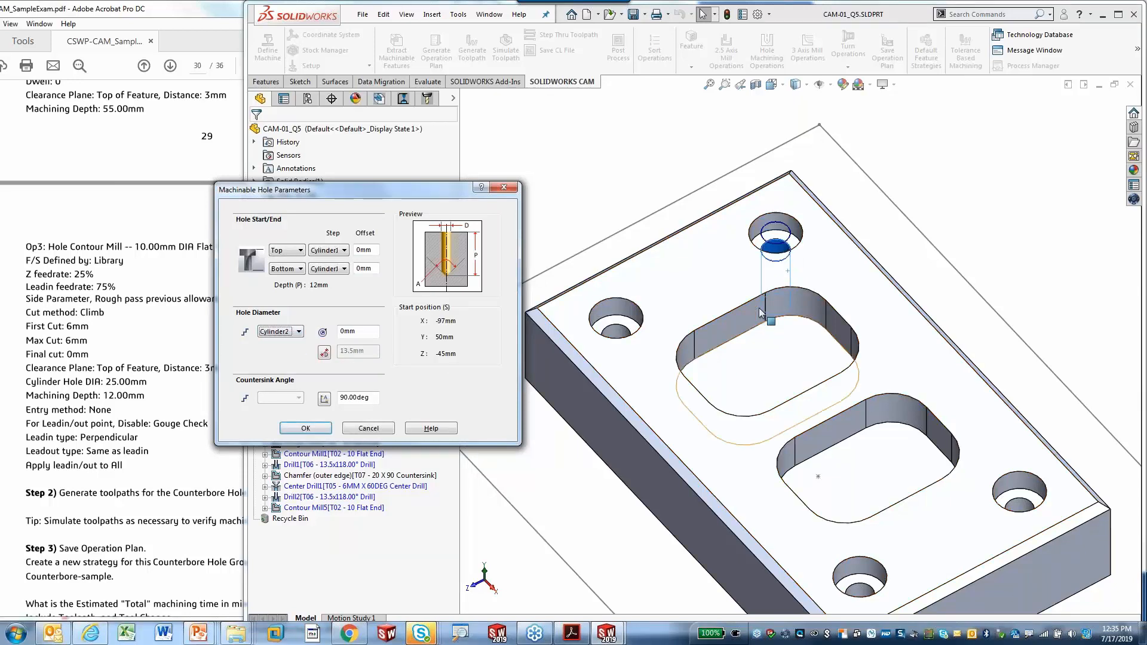
pyautogui.scroll(-8, 772, 233)
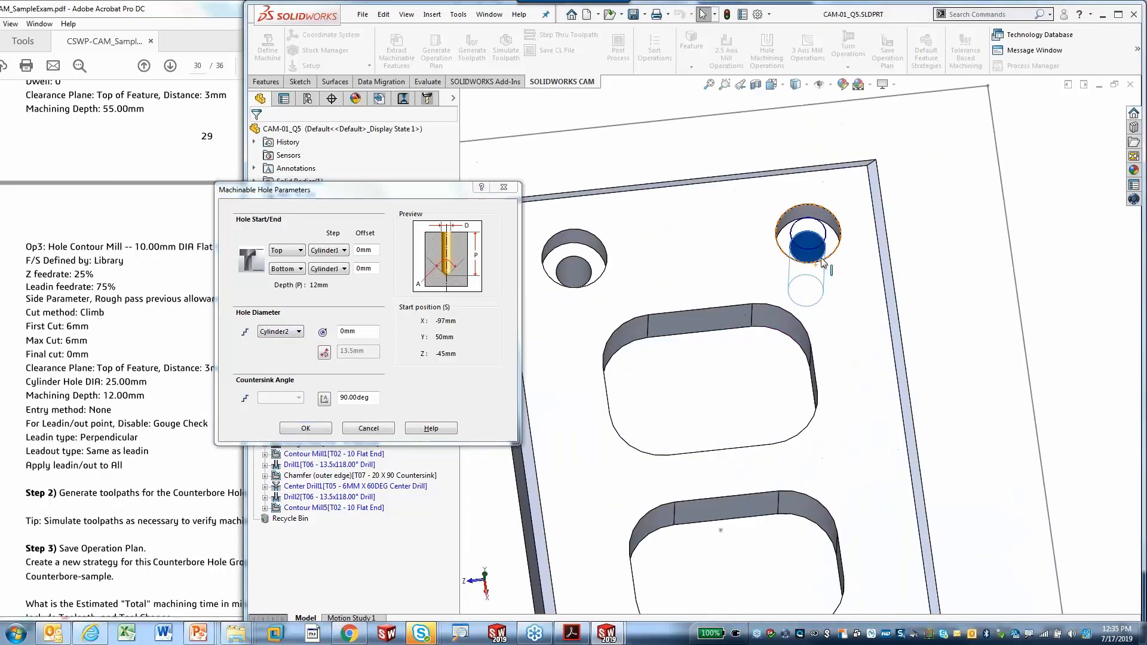
pyautogui.moveTo(788, 263); pyautogui.dragTo(738, 302, button='middle')
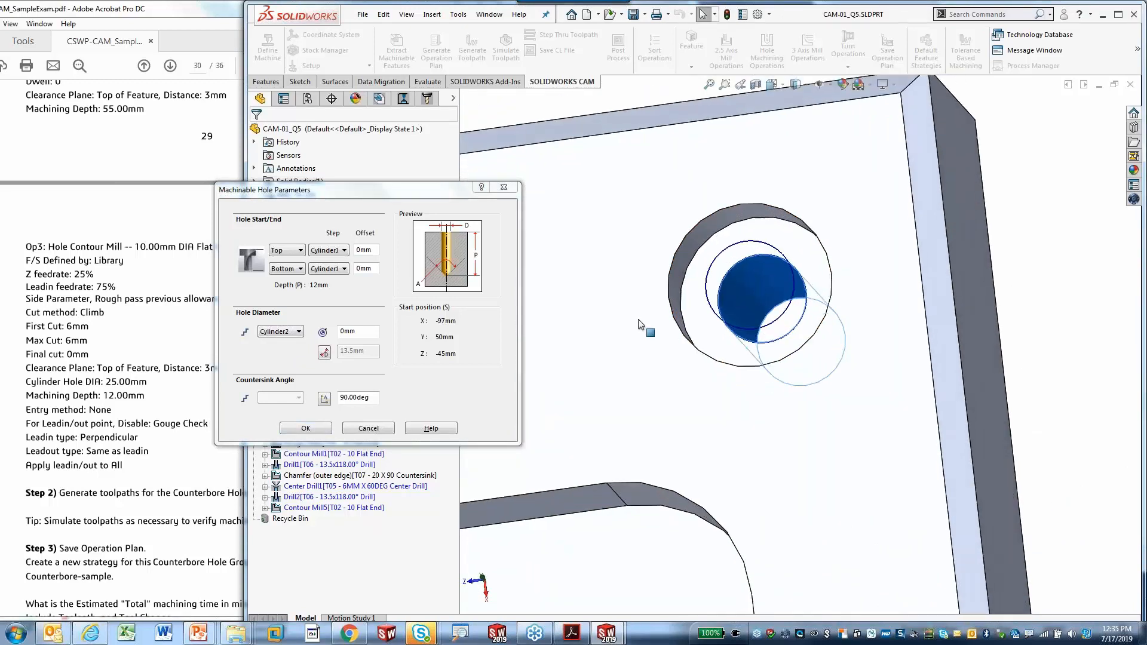
pyautogui.click(287, 332)
pyautogui.click(279, 342)
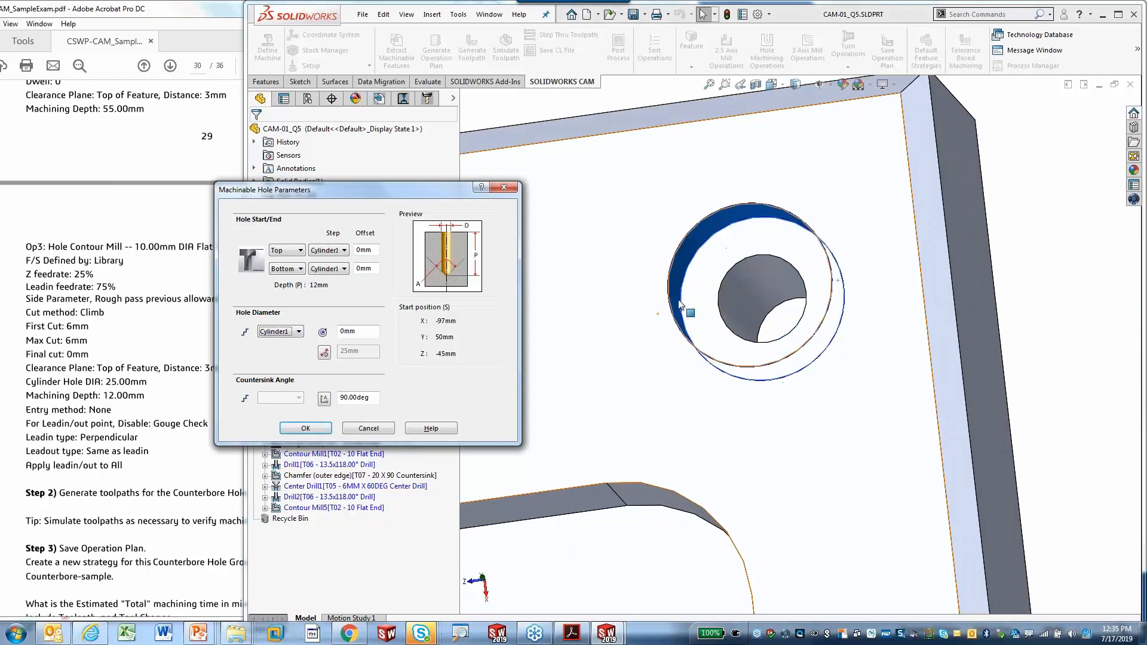
# - Verify the counterbore cylinder's machining depth in the machinable hole parameters, accept them, and check the contour mill's entry method against Op3
pyautogui.moveTo(741, 262); pyautogui.dragTo(717, 295, button='middle')
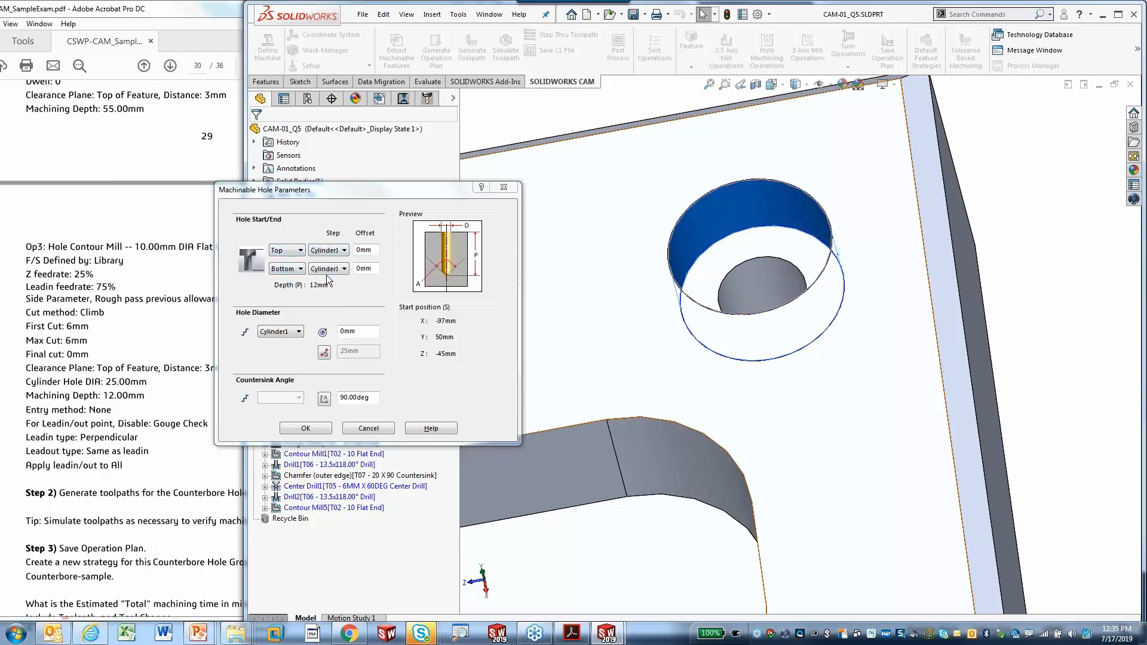
pyautogui.moveTo(335, 291)
pyautogui.mouseDown()
pyautogui.moveTo(270, 289)
pyautogui.moveTo(324, 275)
pyautogui.moveTo(339, 292)
pyautogui.mouseUp()
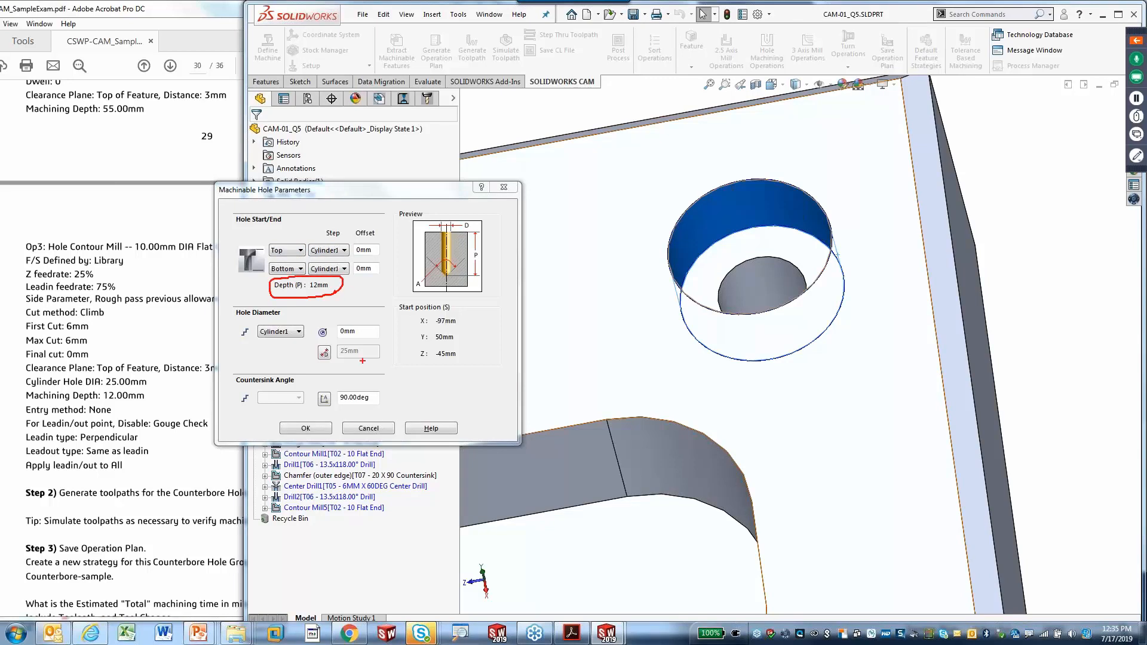
pyautogui.press('Escape')
pyautogui.click(305, 428)
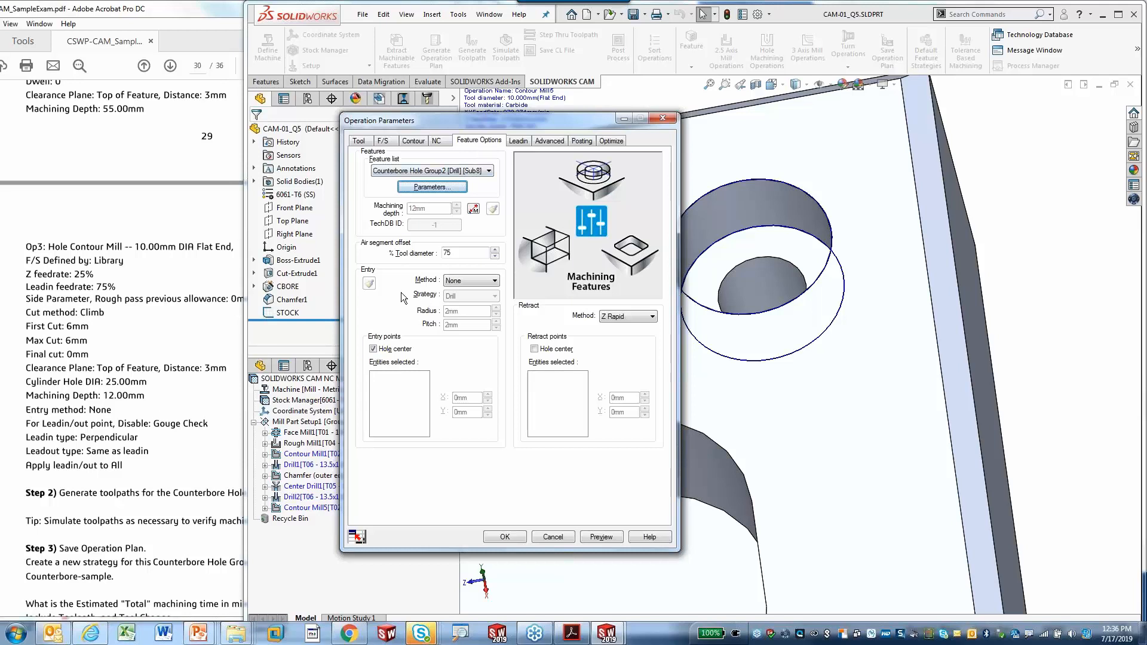
pyautogui.moveTo(444, 289)
pyautogui.mouseDown()
pyautogui.moveTo(488, 286)
pyautogui.moveTo(440, 266)
pyautogui.moveTo(445, 289)
pyautogui.mouseUp()
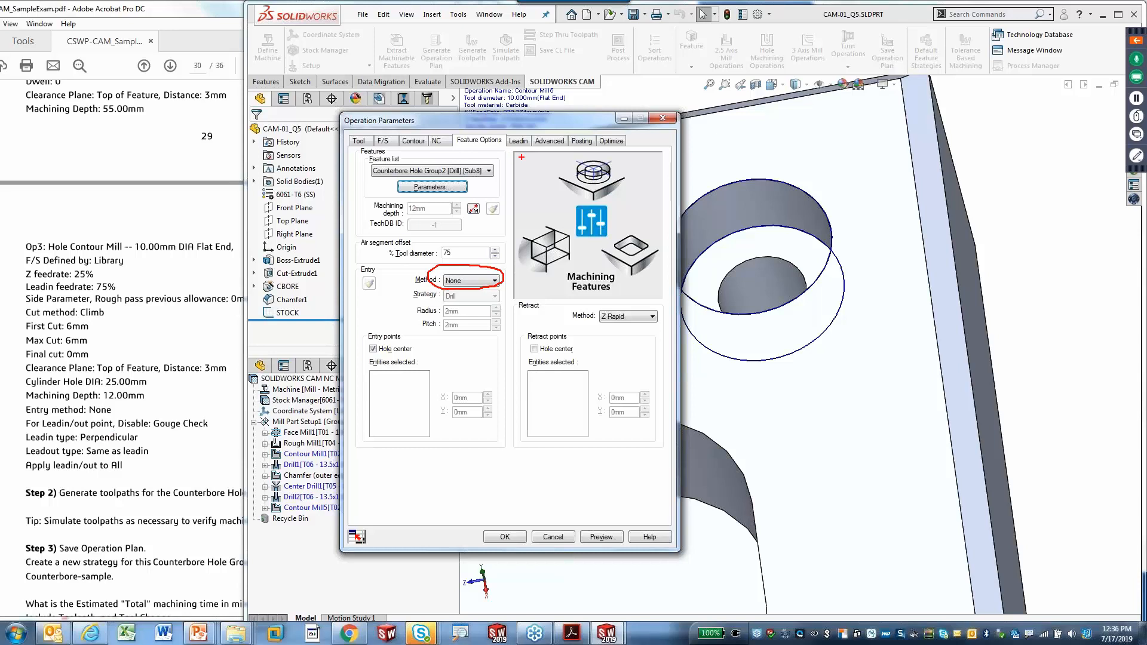
pyautogui.press('Escape')
# - Disable Gouge check for the contour mill's leadin/out point, as the Op3 requirements specify
pyautogui.click(521, 141)
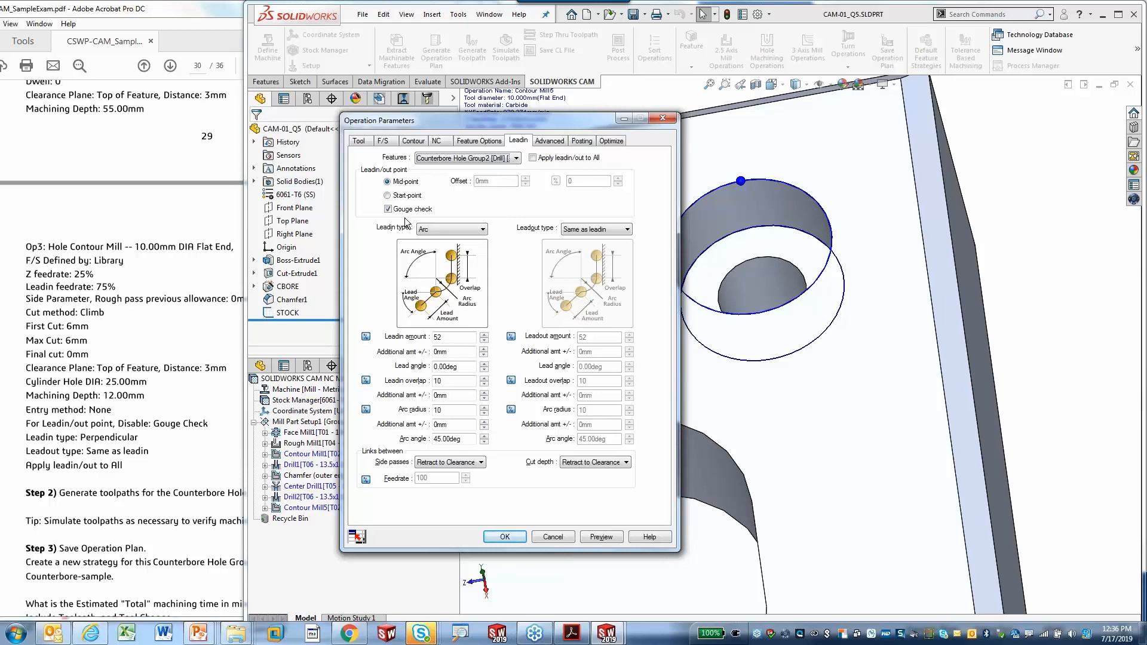
pyautogui.moveTo(412, 220)
pyautogui.mouseDown()
pyautogui.moveTo(439, 209)
pyautogui.moveTo(377, 206)
pyautogui.moveTo(402, 219)
pyautogui.mouseUp()
pyautogui.moveTo(163, 433)
pyautogui.mouseDown()
pyautogui.moveTo(216, 426)
pyautogui.moveTo(145, 417)
pyautogui.moveTo(170, 437)
pyautogui.mouseUp()
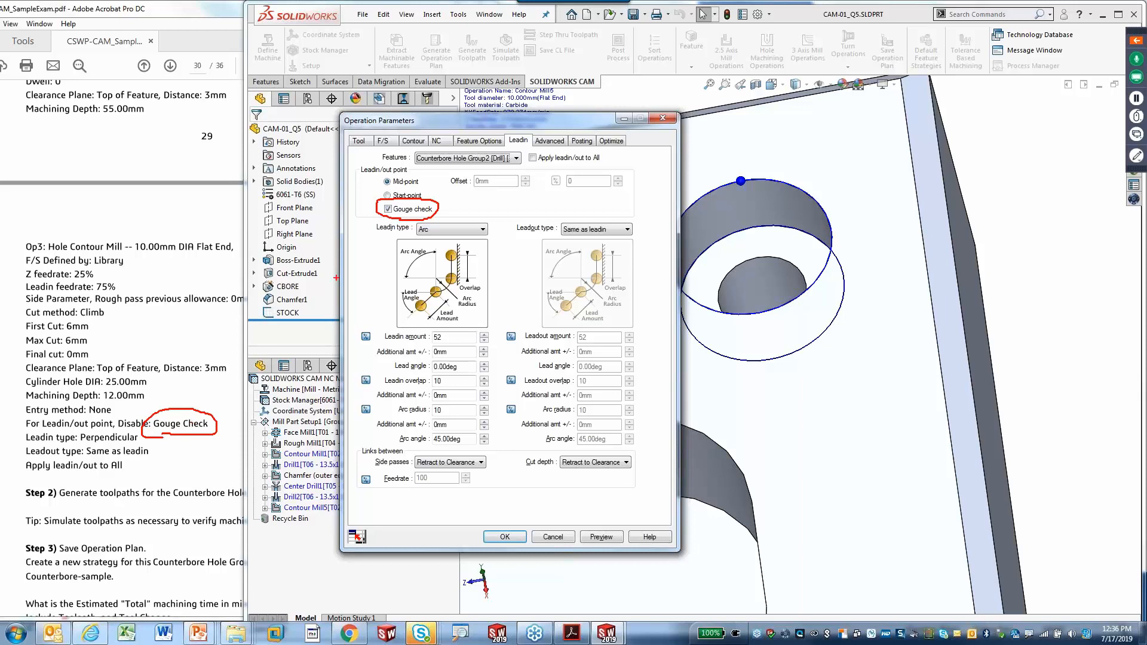
pyautogui.click(388, 208)
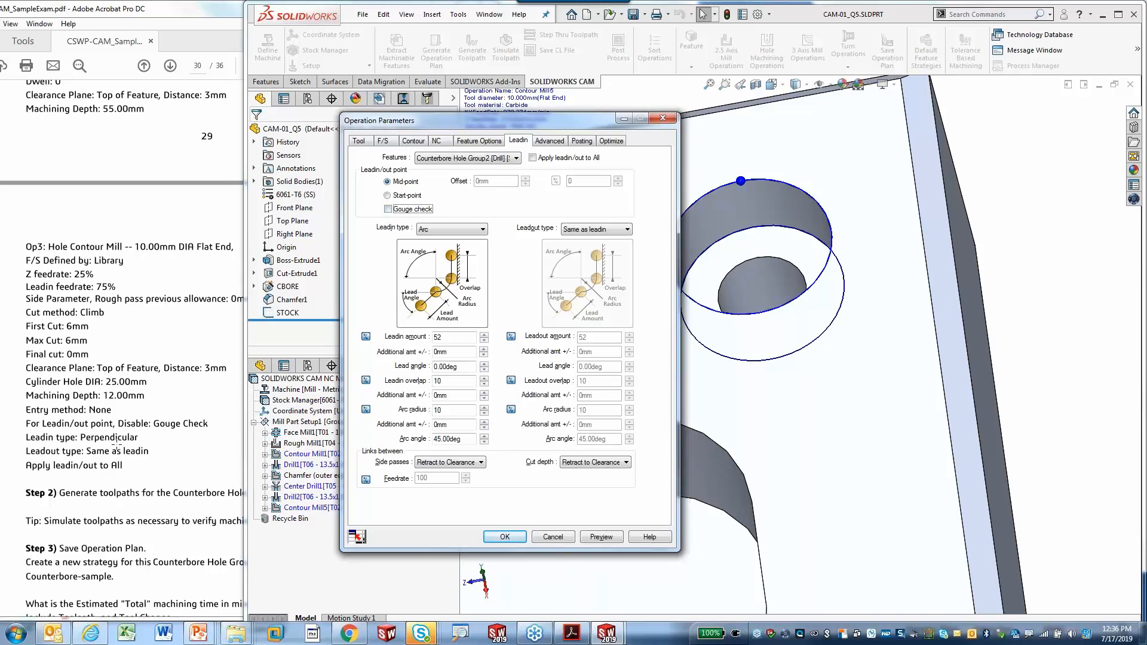
# - Set the contour mill's leadin type to Perpendicular to match the exam requirement
pyautogui.hotkey('ctrl', '2')
pyautogui.moveTo(144, 440)
pyautogui.mouseDown()
pyautogui.moveTo(88, 424)
pyautogui.moveTo(146, 446)
pyautogui.mouseUp()
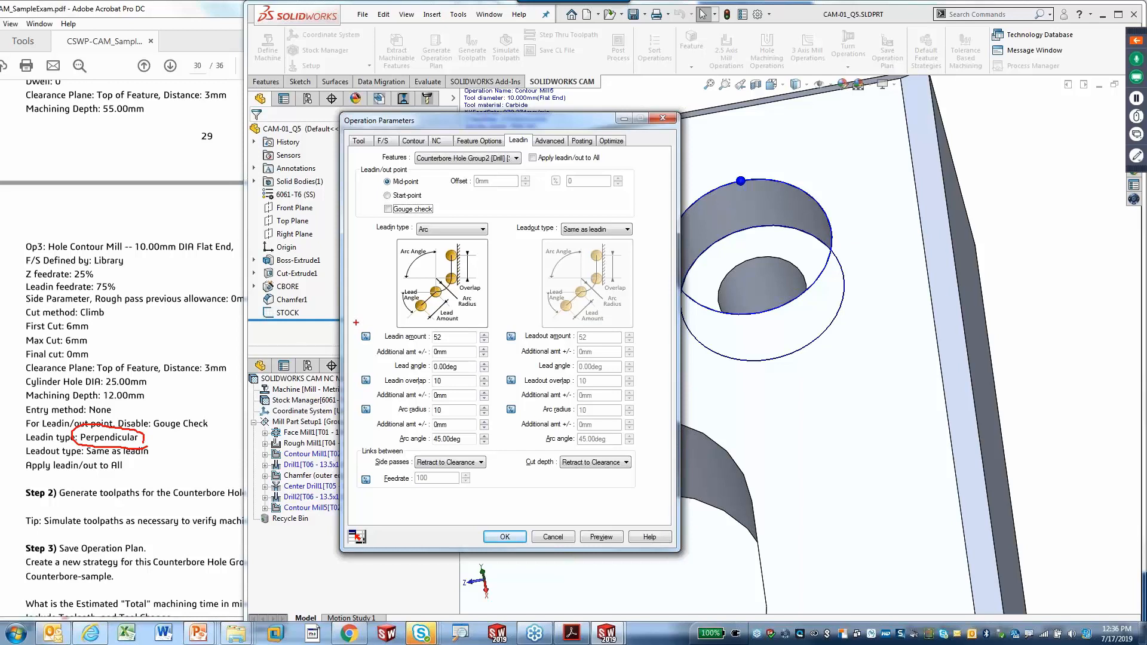
pyautogui.moveTo(405, 235)
pyautogui.mouseDown()
pyautogui.moveTo(488, 237)
pyautogui.moveTo(399, 222)
pyautogui.moveTo(450, 239)
pyautogui.mouseUp()
pyautogui.press('Escape')
pyautogui.click(439, 229)
pyautogui.click(450, 259)
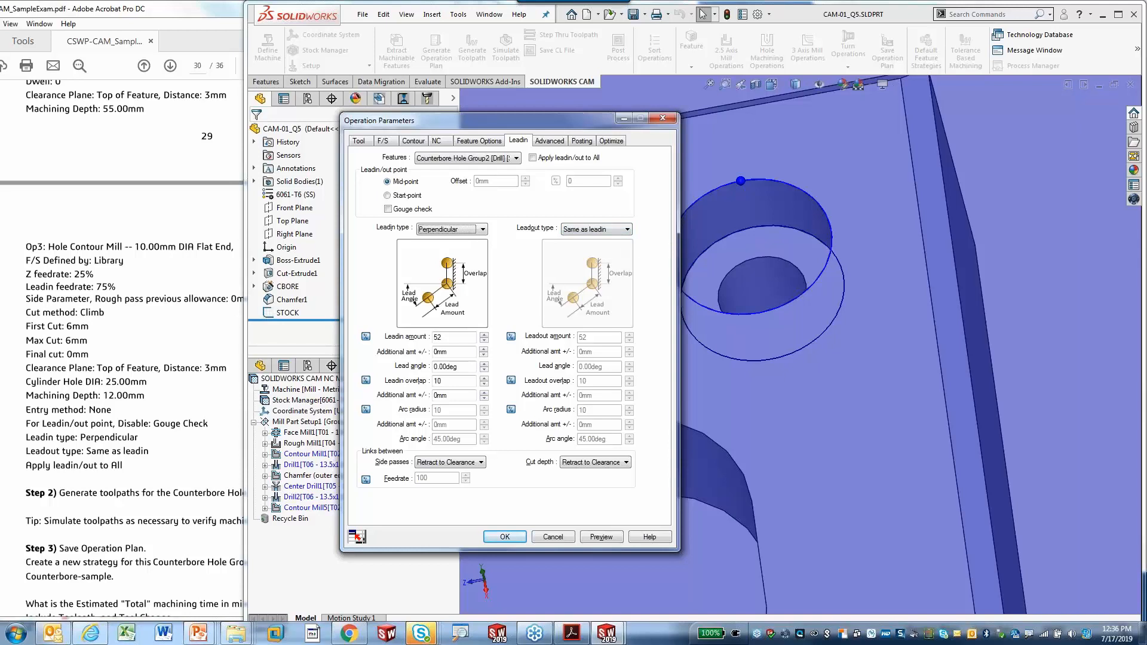
# - Apply the leadin/out settings to all features and accept the contour mill's operation parameters
pyautogui.moveTo(135, 472)
pyautogui.mouseDown()
pyautogui.moveTo(50, 458)
pyautogui.moveTo(36, 479)
pyautogui.moveTo(100, 478)
pyautogui.mouseUp()
pyautogui.moveTo(533, 168)
pyautogui.mouseDown()
pyautogui.moveTo(624, 157)
pyautogui.moveTo(538, 148)
pyautogui.moveTo(538, 170)
pyautogui.mouseUp()
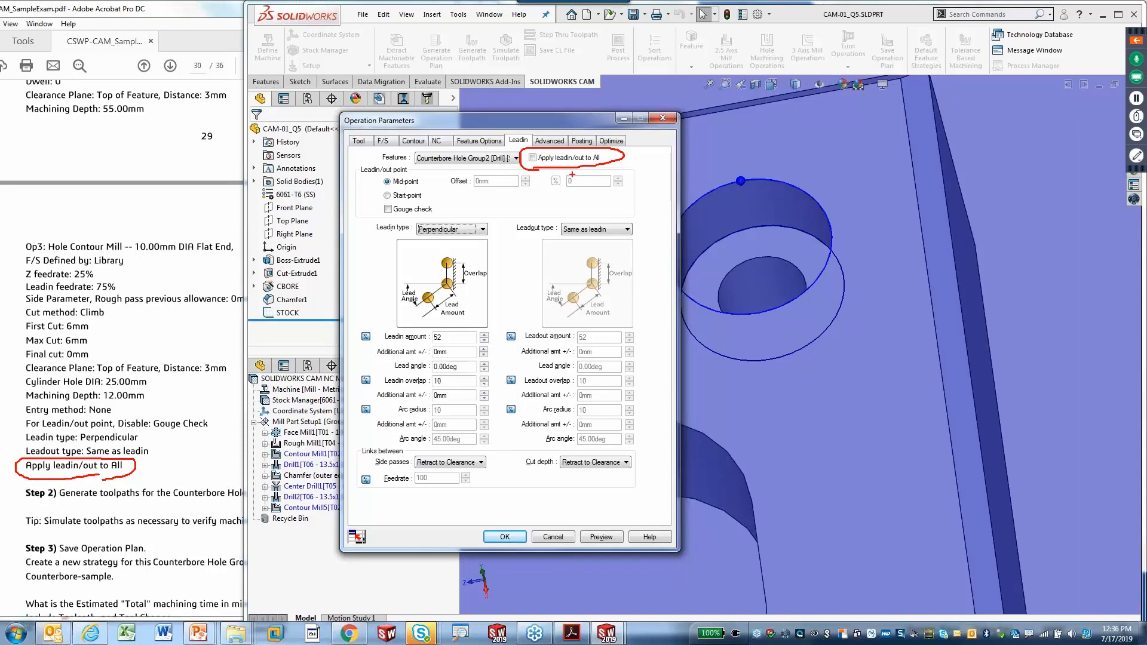
pyautogui.press('Escape')
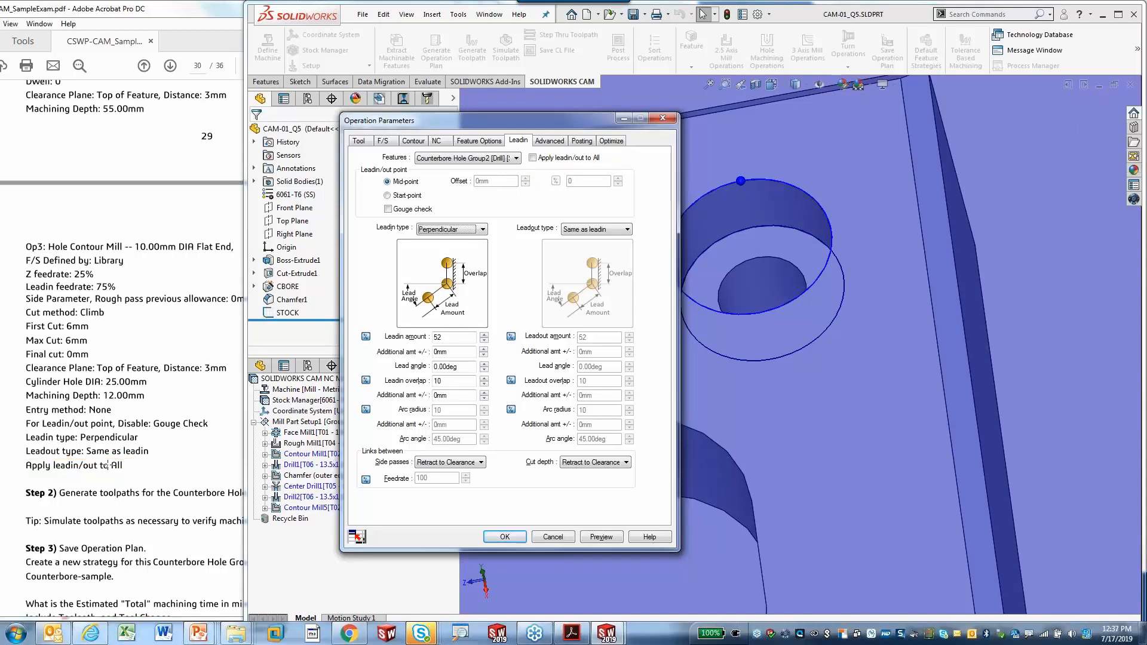
pyautogui.click(534, 159)
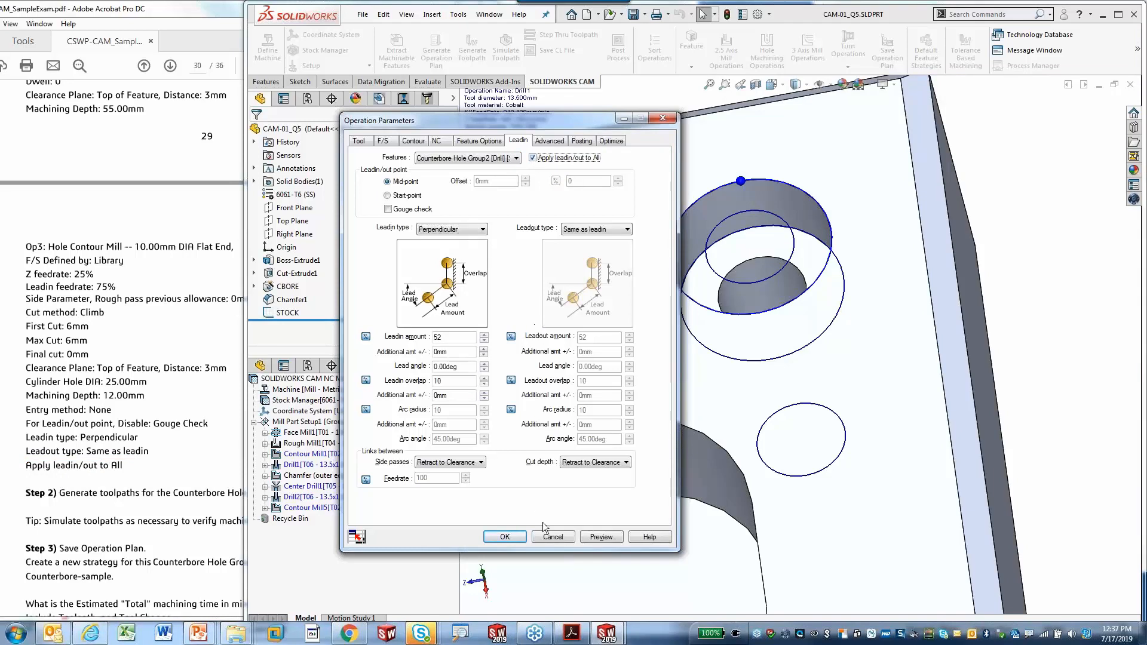
pyautogui.click(508, 538)
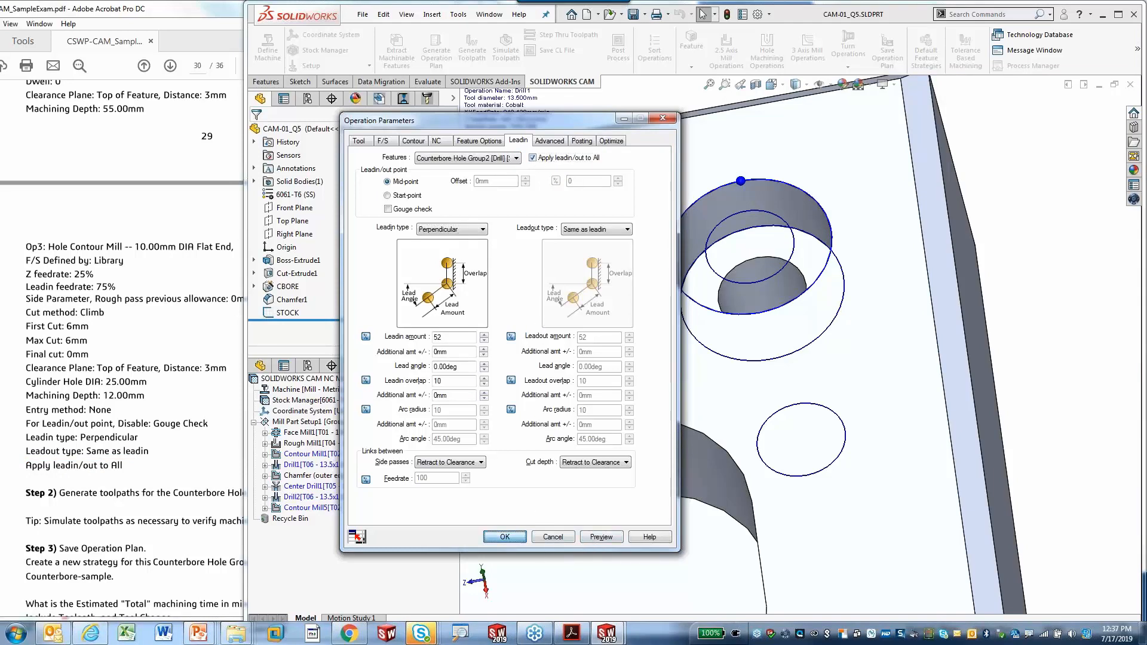
# - Follow Step 2 of the exam PDF and generate toolpaths for Center Drill1, Drill2 and Contour Mill5
pyautogui.scroll(7, 701, 393)
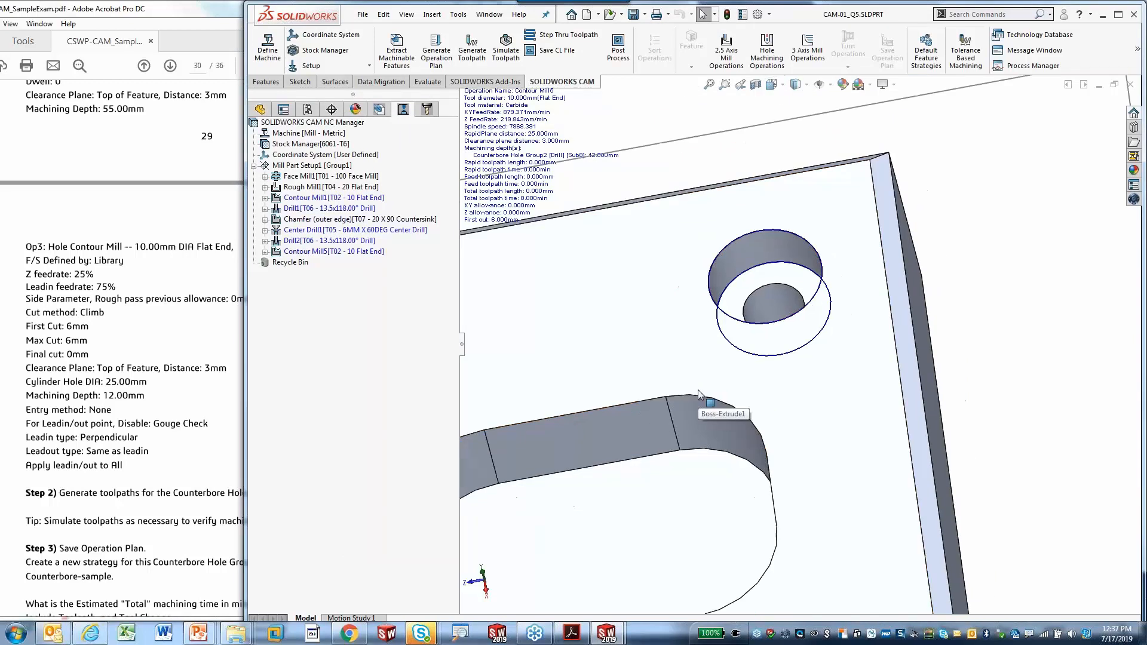
pyautogui.click(571, 632)
pyautogui.scroll(-2, 146, 496)
pyautogui.scroll(-2, 145, 496)
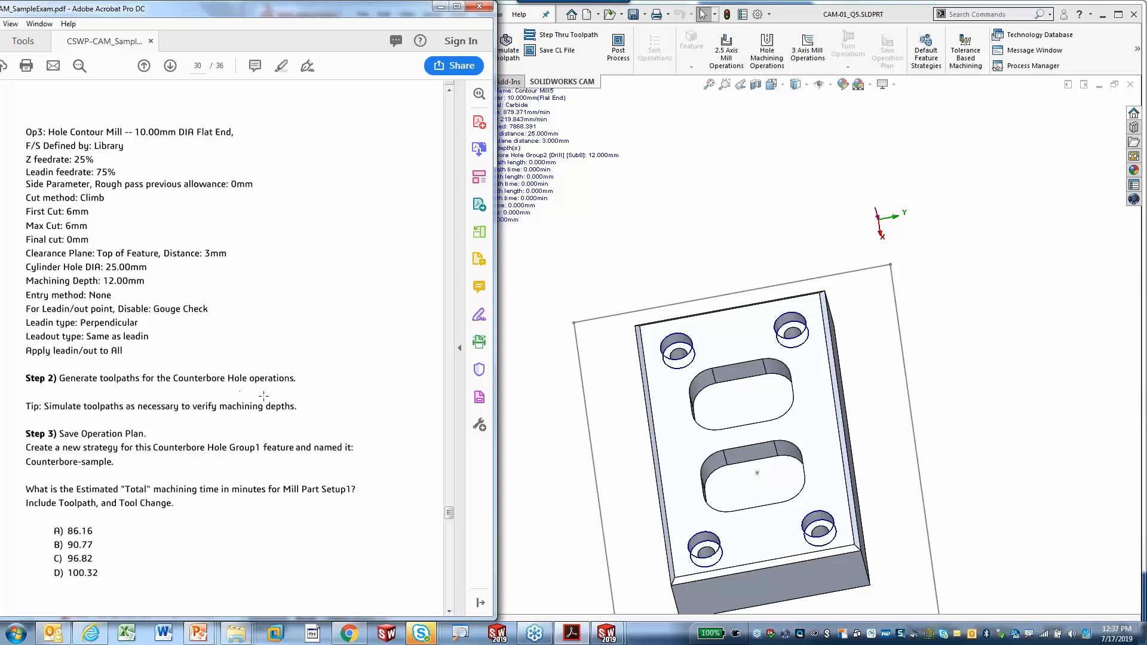
pyautogui.scroll(-1, 157, 438)
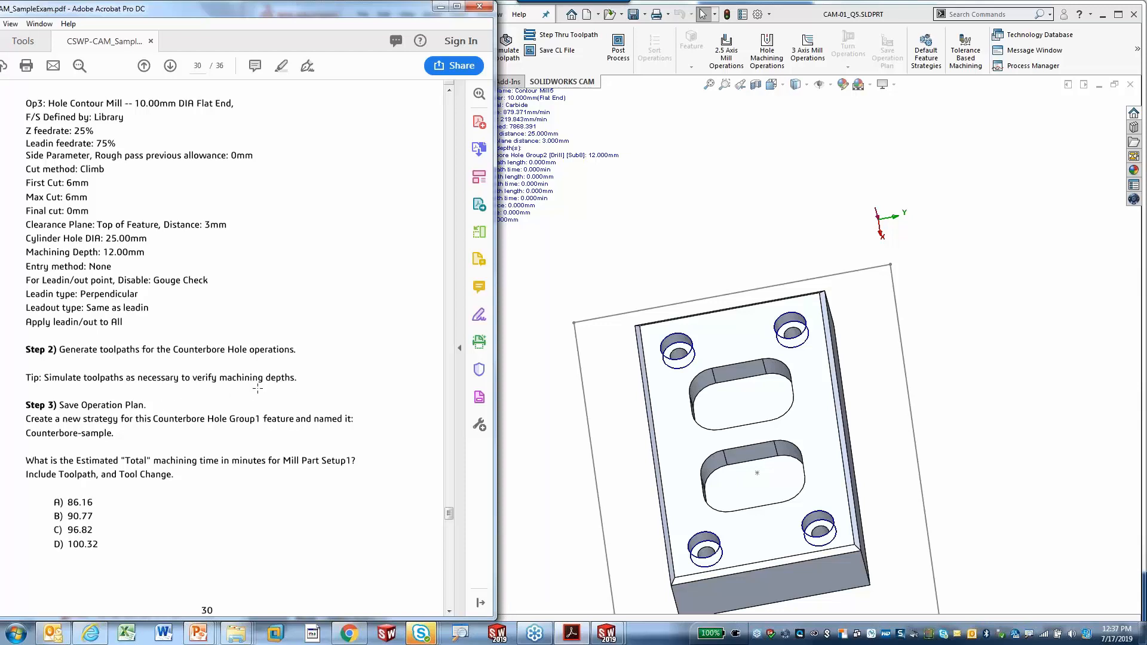
pyautogui.click(670, 245)
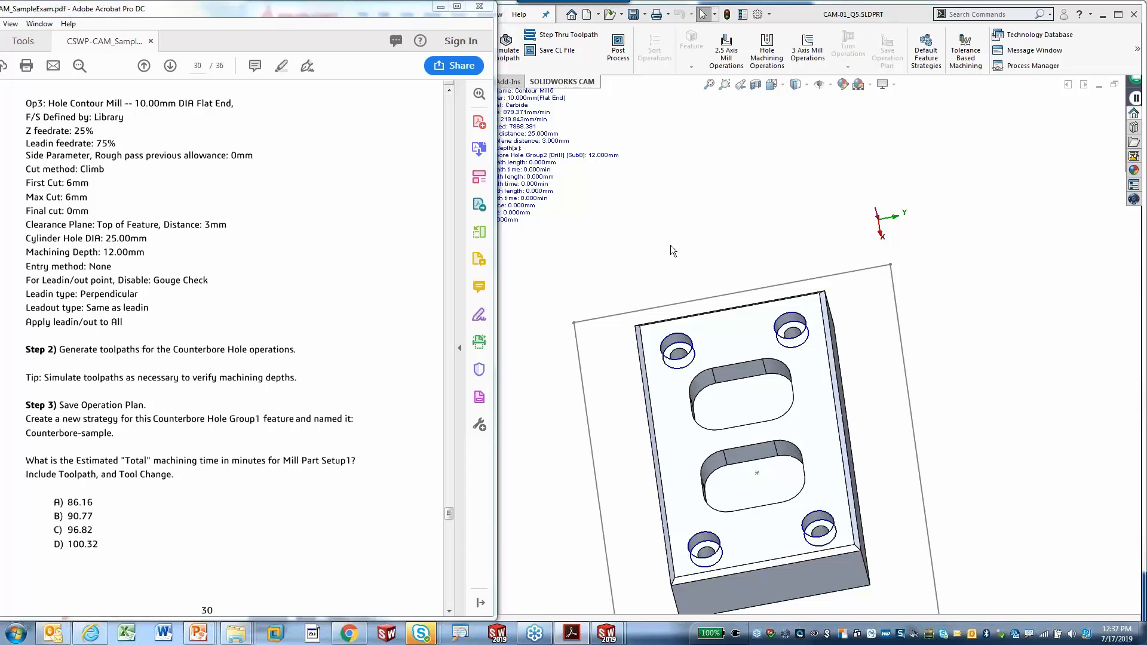
pyautogui.click(325, 230)
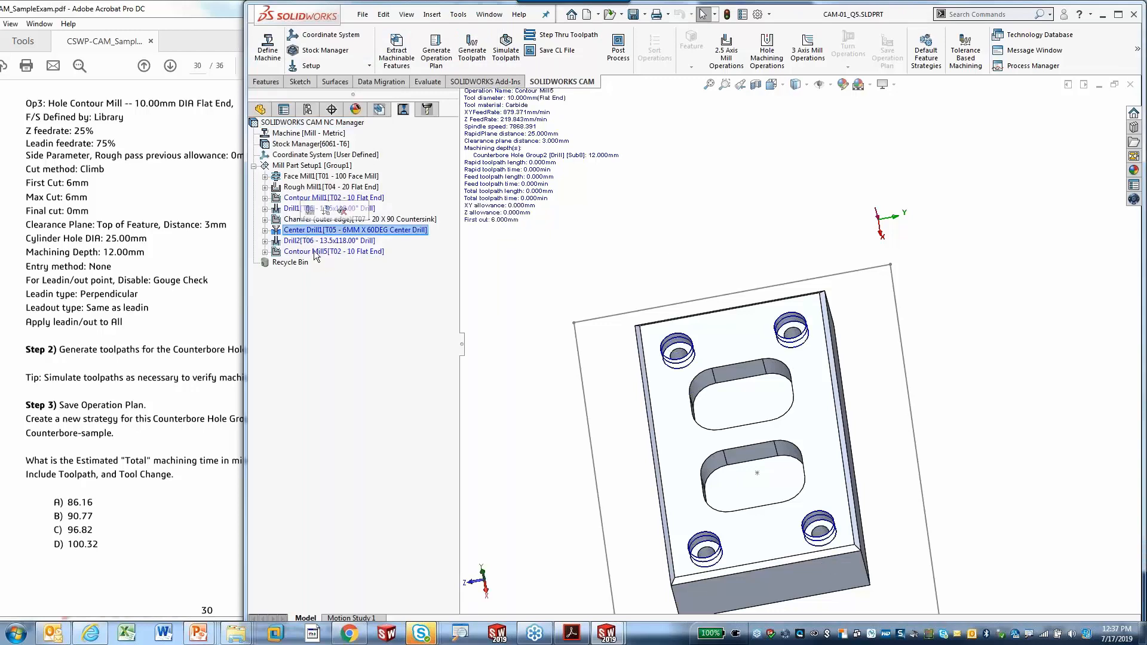
pyautogui.keyDown('shift'); pyautogui.click(314, 251); pyautogui.keyUp('shift')
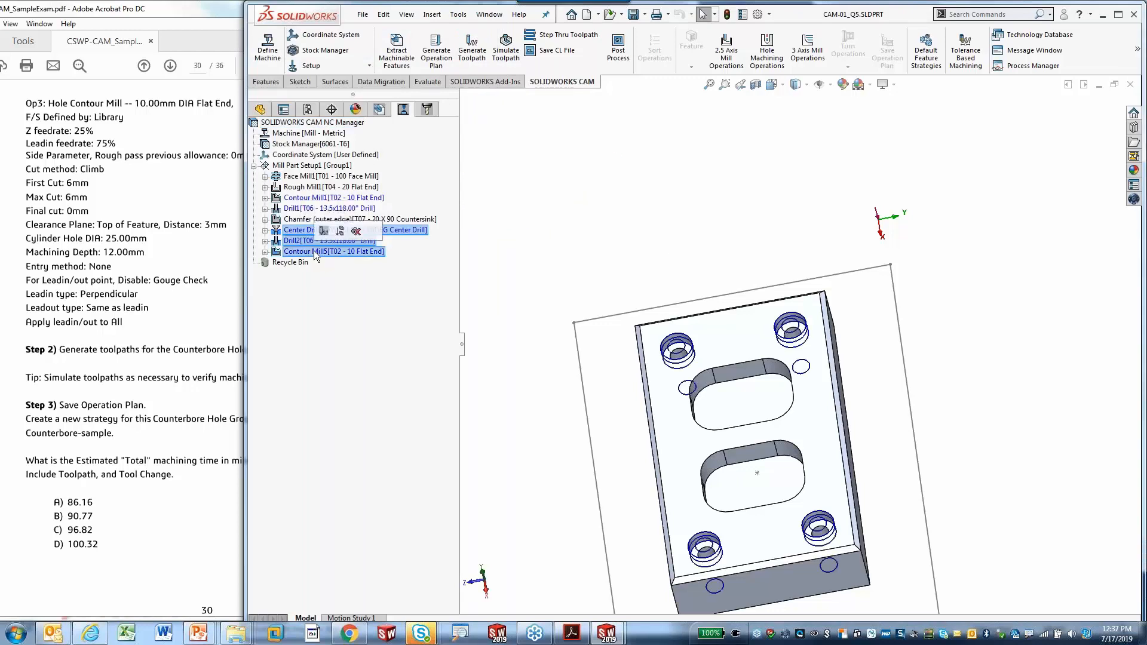
pyautogui.rightClick(313, 251)
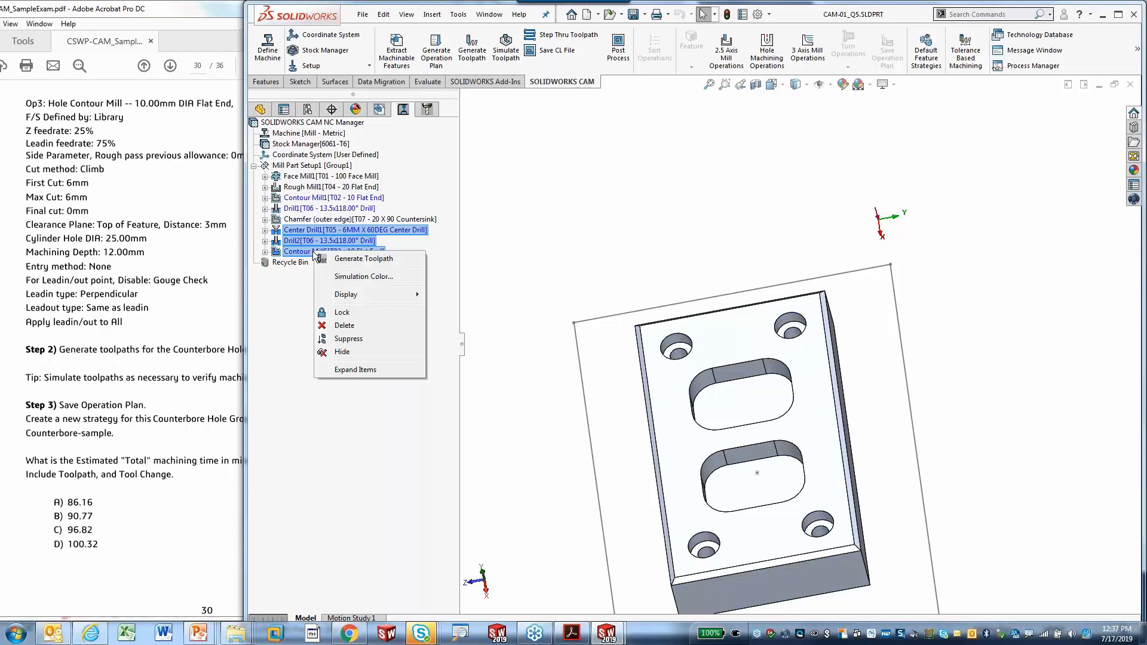
pyautogui.click(365, 259)
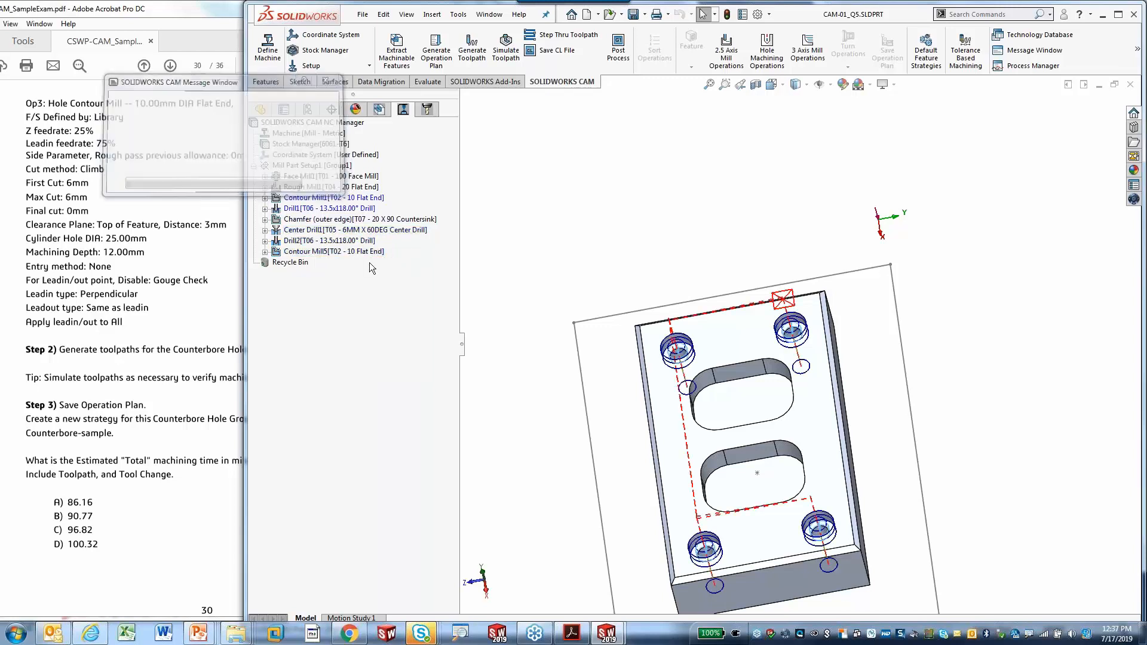
# - Inspect the generated toolpaths of the counterbore center drill, drill and contour mill on the part
pyautogui.moveTo(750, 460); pyautogui.dragTo(801, 377, button='middle')
pyautogui.scroll(-3, 657, 427)
pyautogui.scroll(2, 529, 274)
pyautogui.click(332, 232)
pyautogui.click(333, 252)
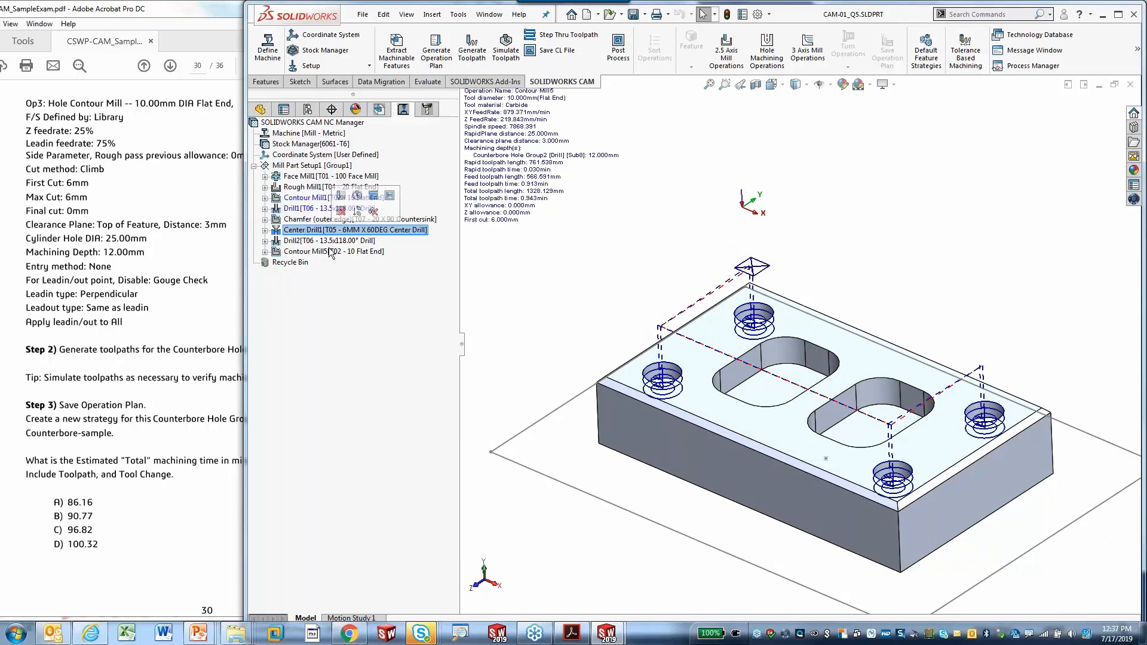
pyautogui.keyDown('shift'); pyautogui.click(332, 251); pyautogui.keyUp('shift')
pyautogui.rightClick(324, 234)
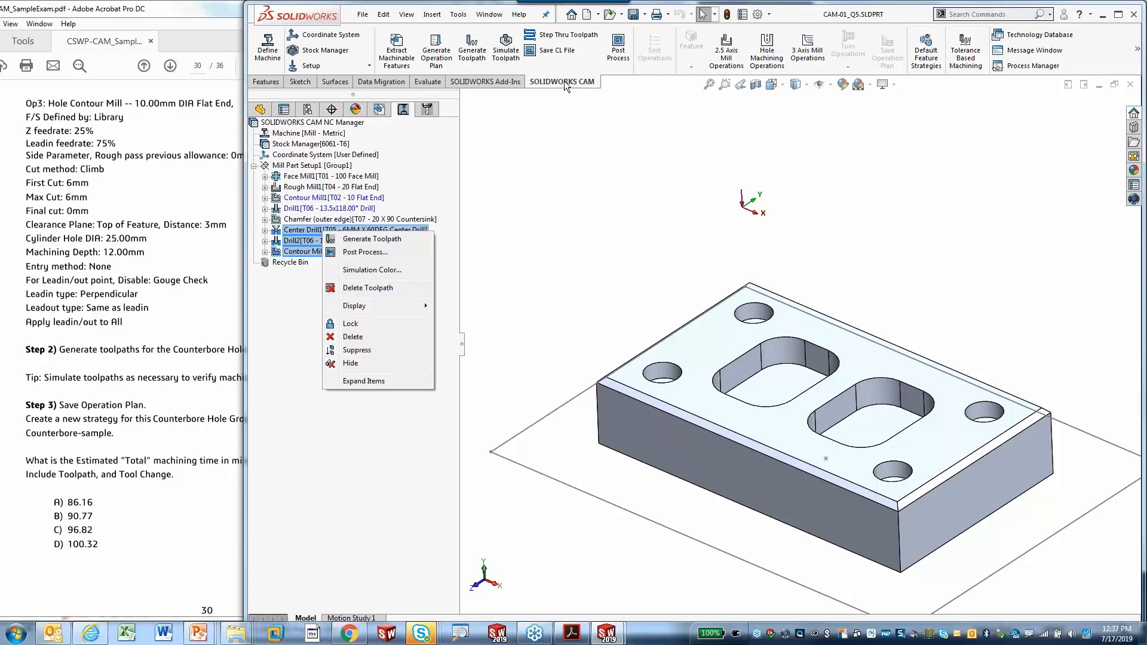
# - Simulate the toolpaths, skipping through the first operations and running to the end, and show the difference comparison with the design part
pyautogui.click(506, 51)
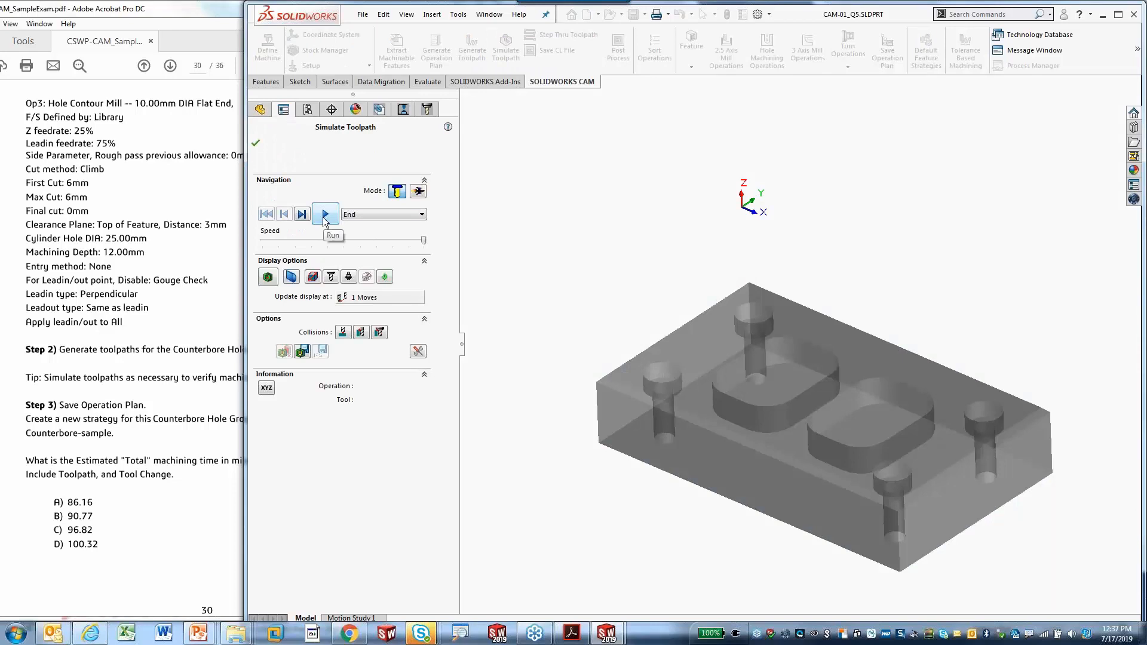
pyautogui.click(305, 216)
pyautogui.click(307, 218)
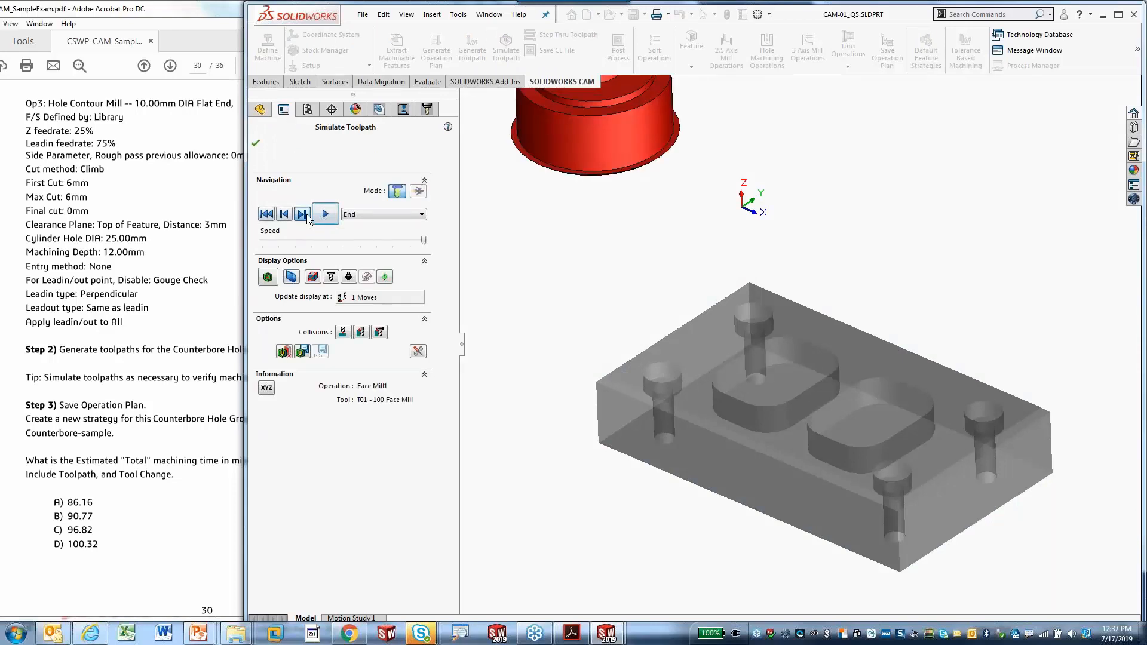
pyautogui.click(307, 217)
pyautogui.click(307, 218)
pyautogui.click(326, 215)
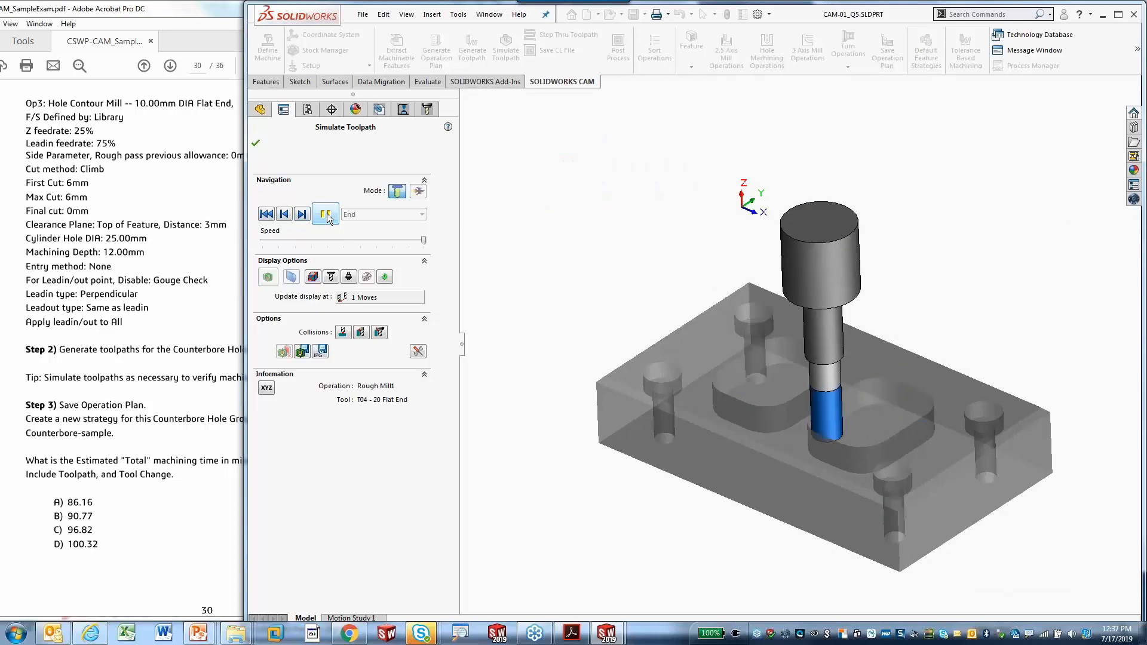
pyautogui.click(268, 276)
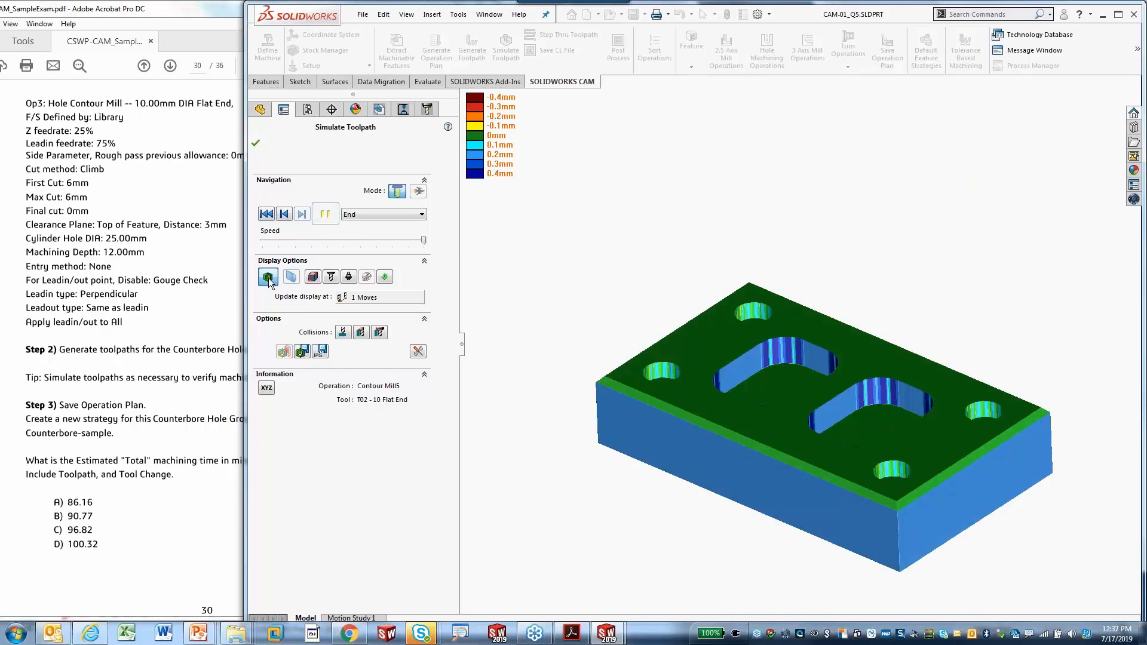
# - Examine the simulated counterbore holes up close from above, and close the toolpath simulation
pyautogui.moveTo(634, 303); pyautogui.dragTo(639, 357, button='middle')
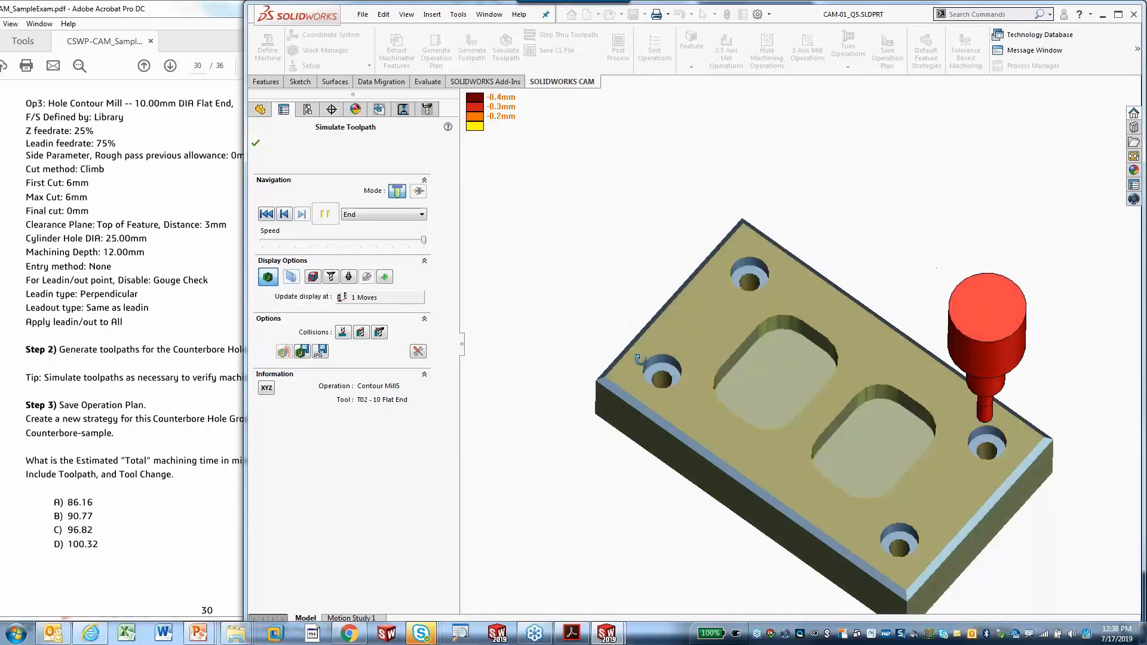
pyautogui.scroll(-3, 673, 373)
pyautogui.moveTo(737, 387); pyautogui.dragTo(719, 397, button='middle')
pyautogui.scroll(-1, 669, 369)
pyautogui.scroll(-1, 716, 364)
pyautogui.scroll(1, 716, 364)
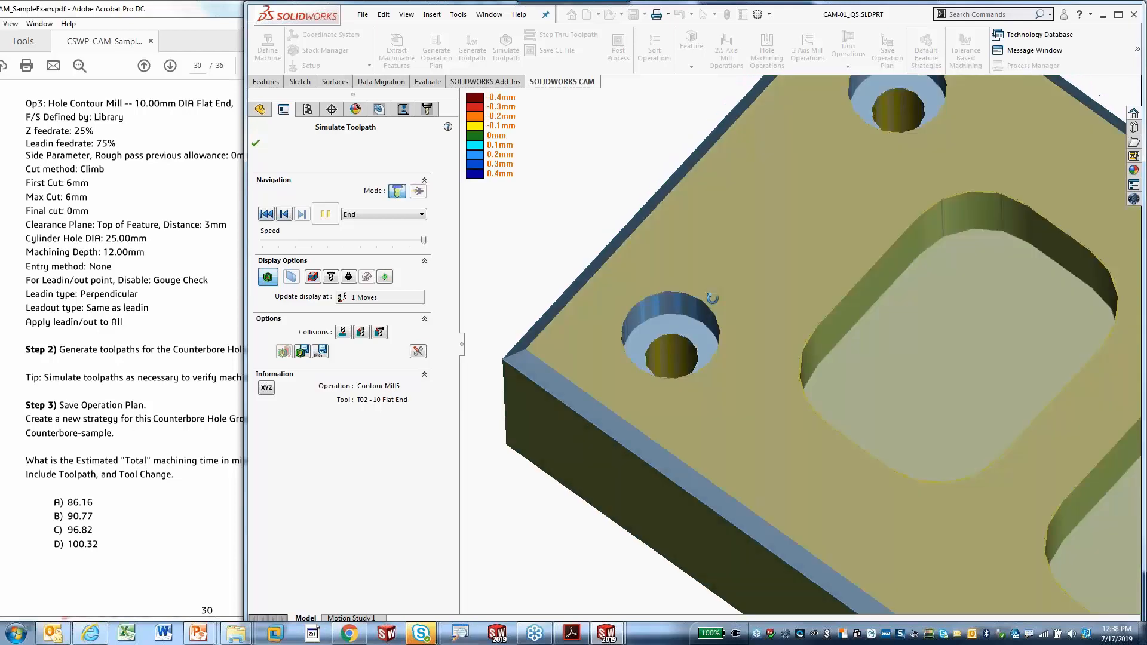
pyautogui.press('f')
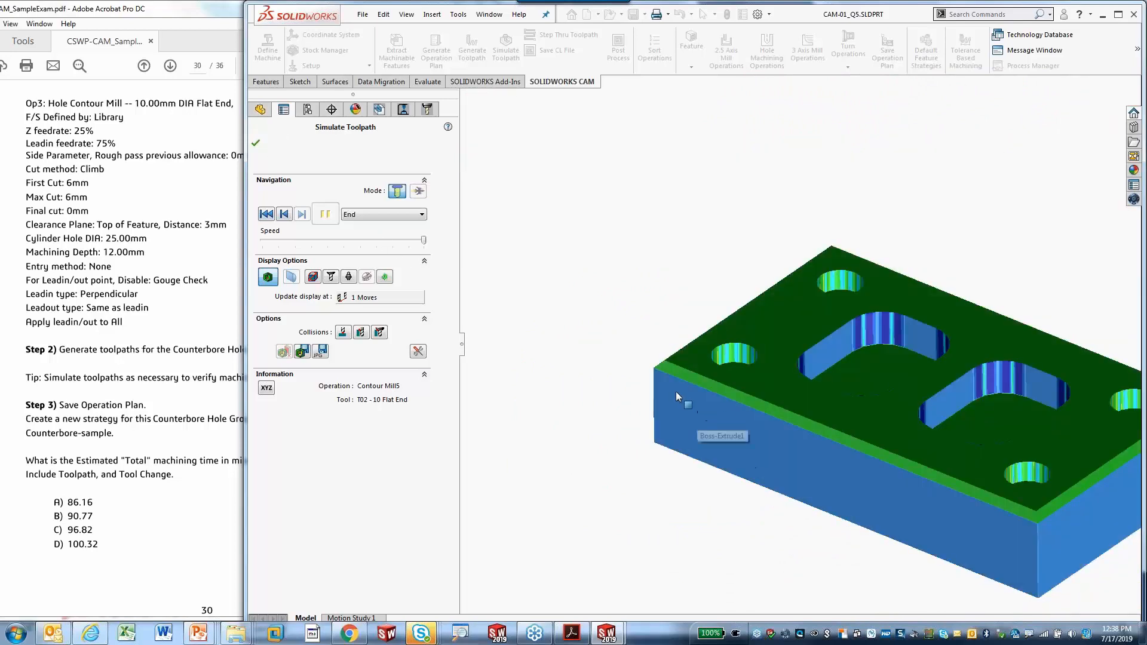
pyautogui.click(256, 144)
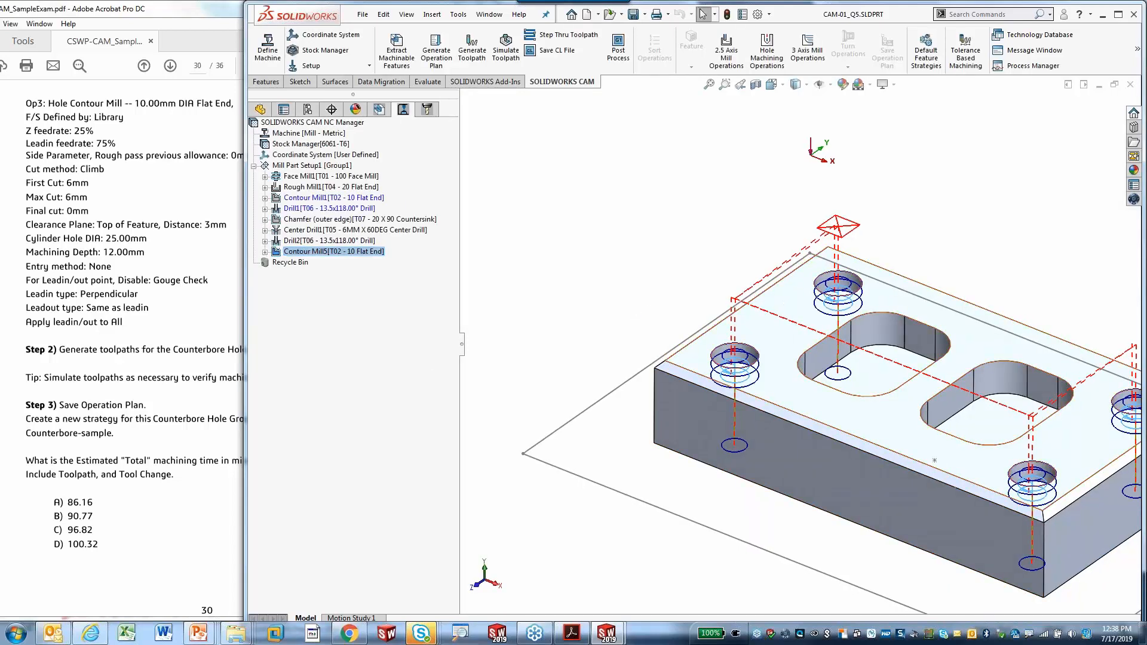
# - Follow Step 3 of the exam PDF and start saving the operation plan of the counterbore hole group to the database
pyautogui.click(177, 323)
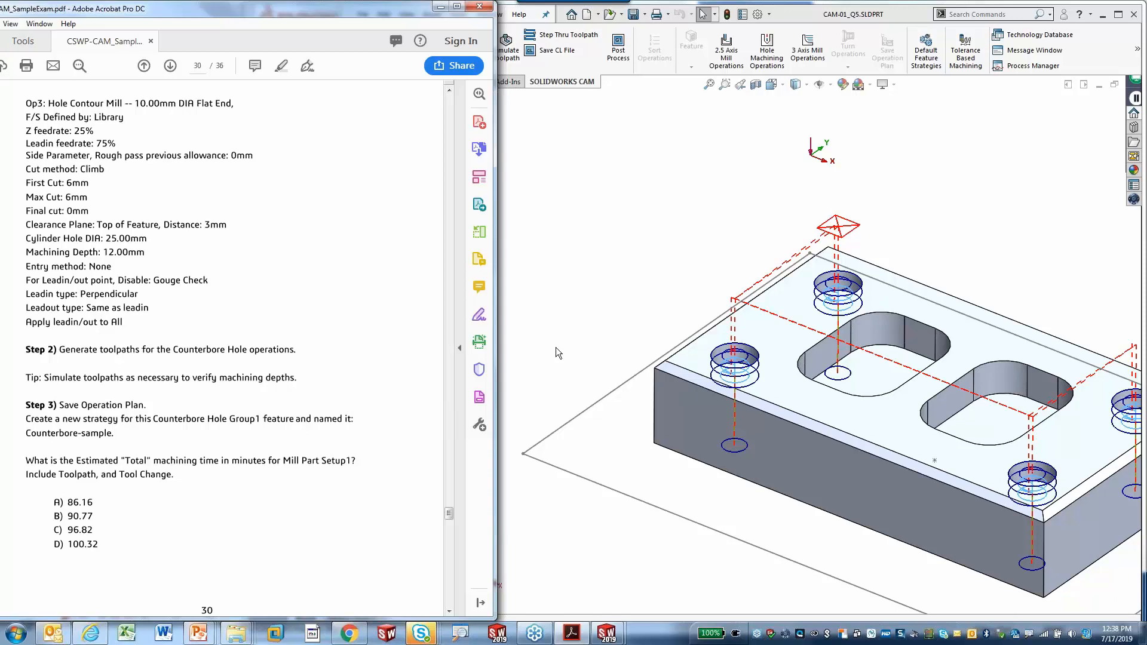
pyautogui.click(568, 324)
pyautogui.click(140, 448)
pyautogui.click(630, 255)
pyautogui.click(379, 111)
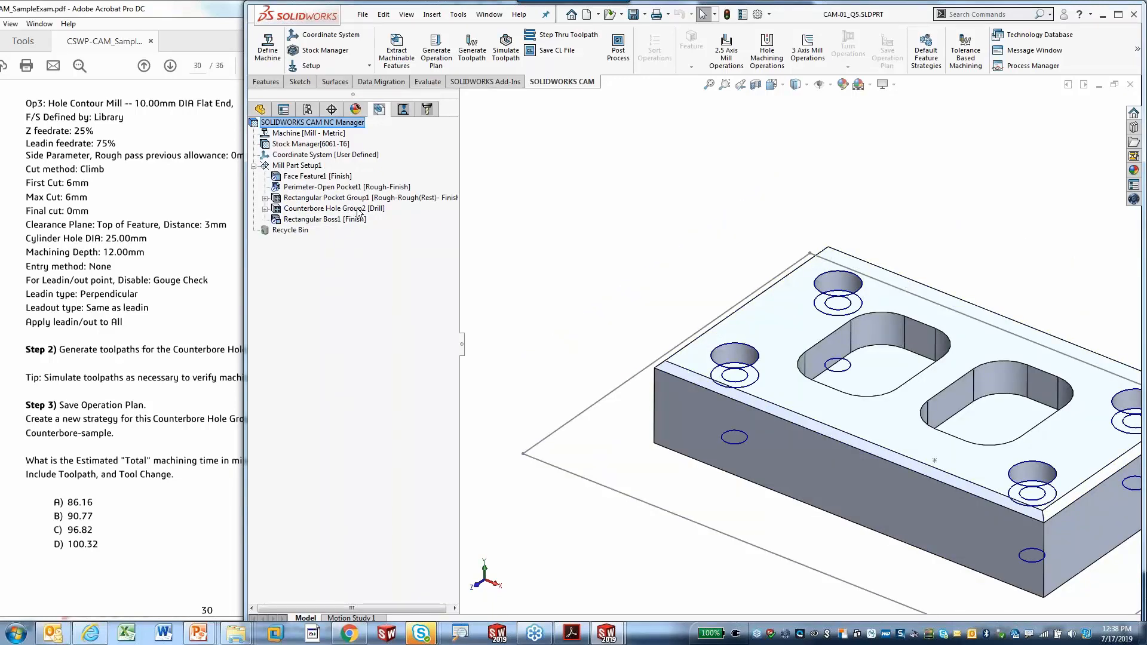
pyautogui.click(359, 209)
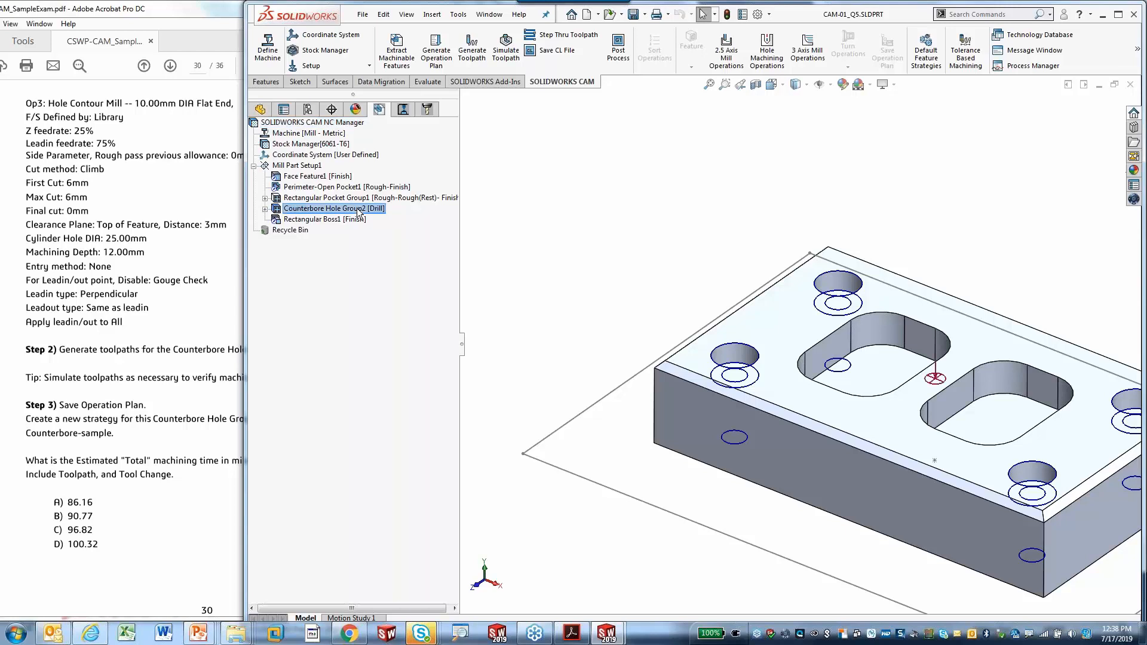
pyautogui.rightClick(359, 209)
pyautogui.rightClick(332, 209)
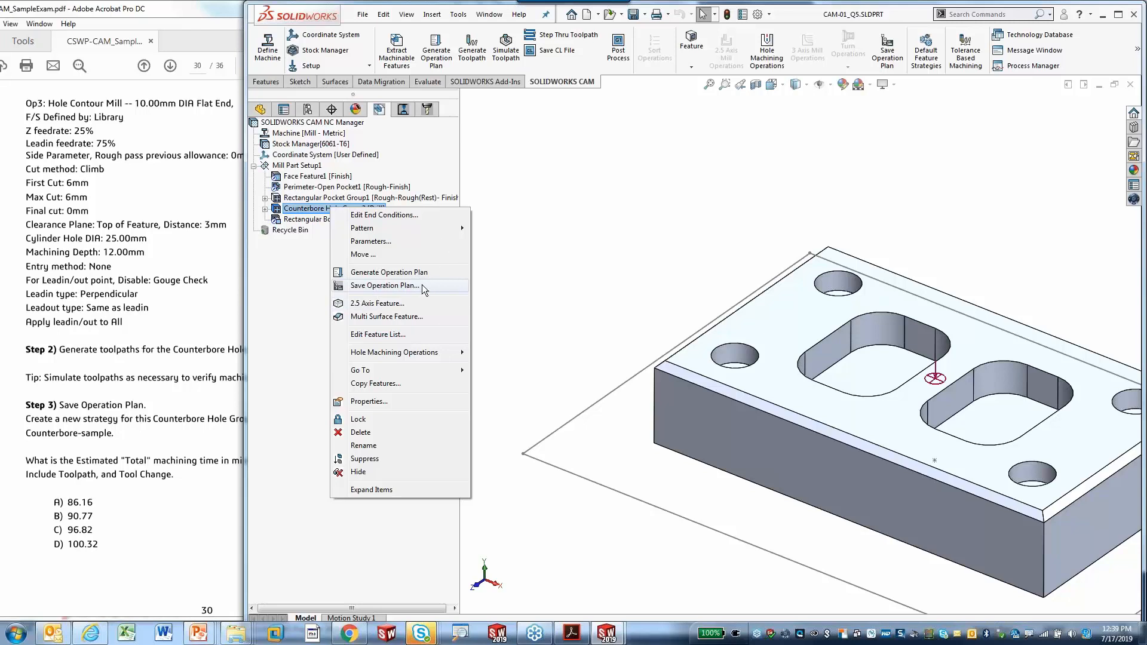
pyautogui.click(385, 285)
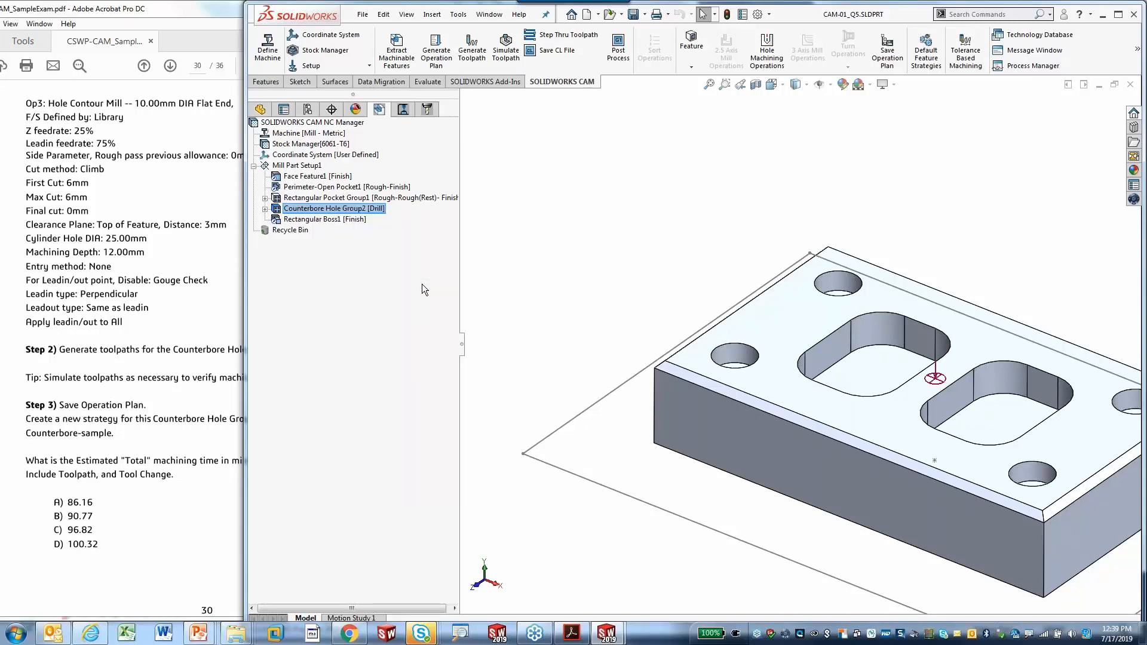
pyautogui.rightClick(375, 211)
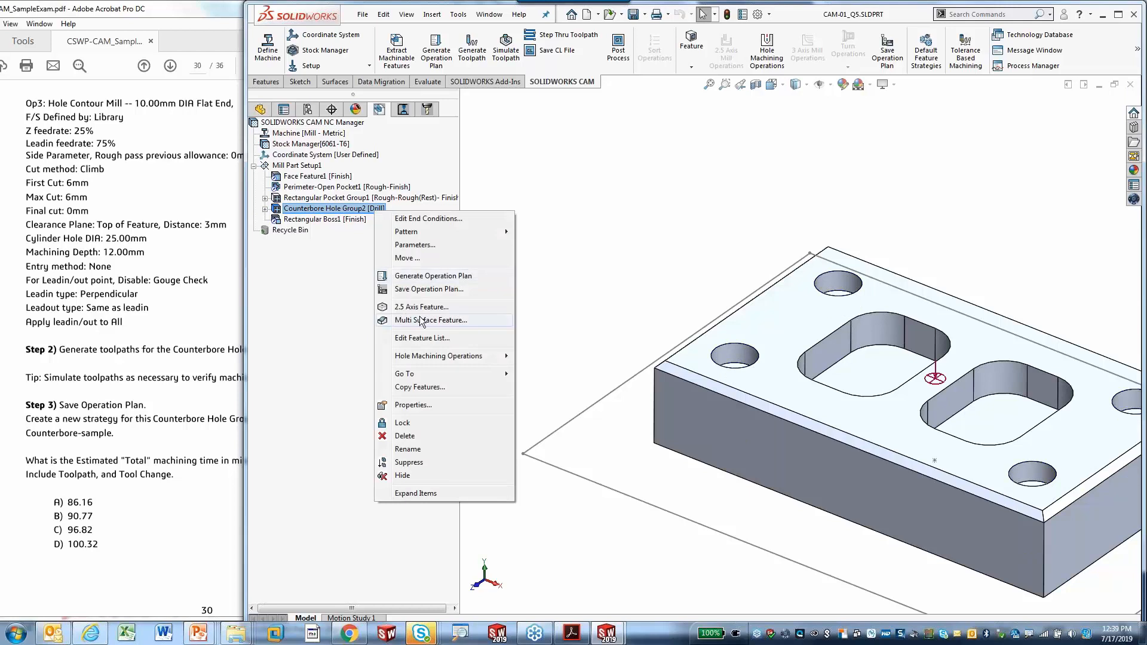
pyautogui.click(397, 289)
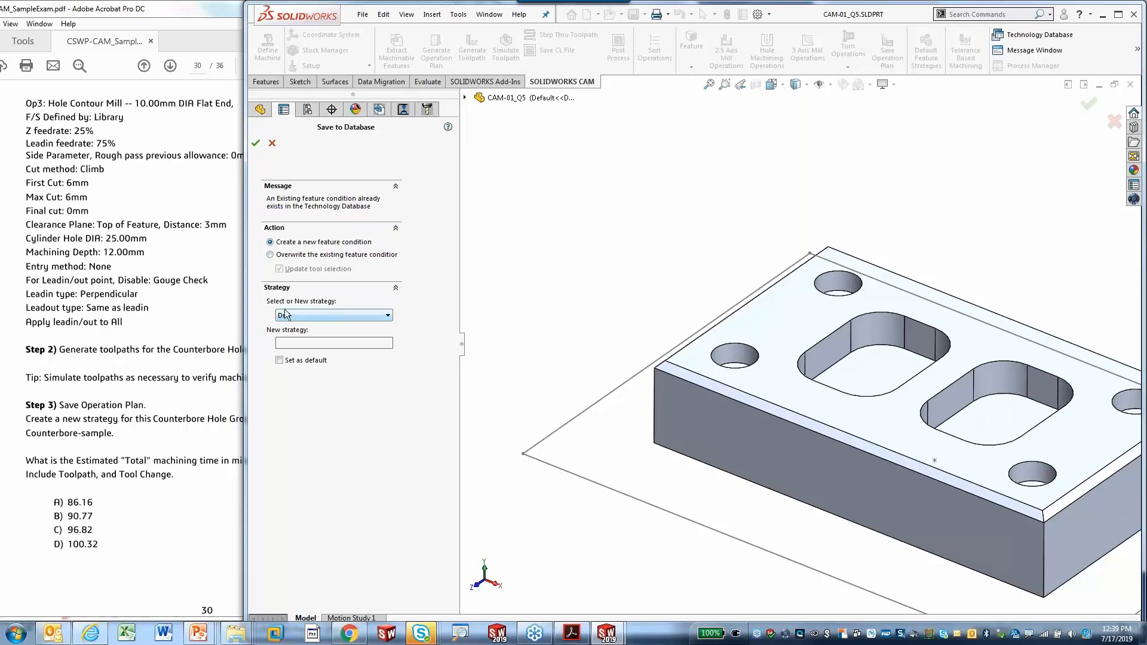
# - Save the counterbore operation plan as a new feature condition under a new strategy named Counterbore-SampleExam
pyautogui.click(364, 317)
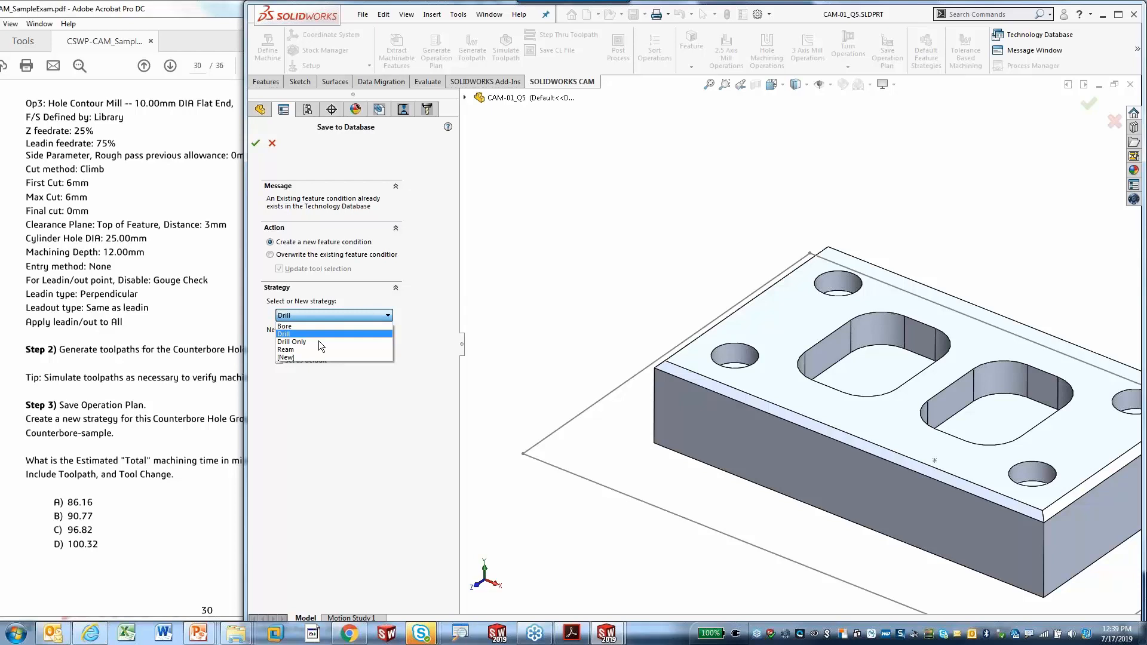
pyautogui.click(297, 356)
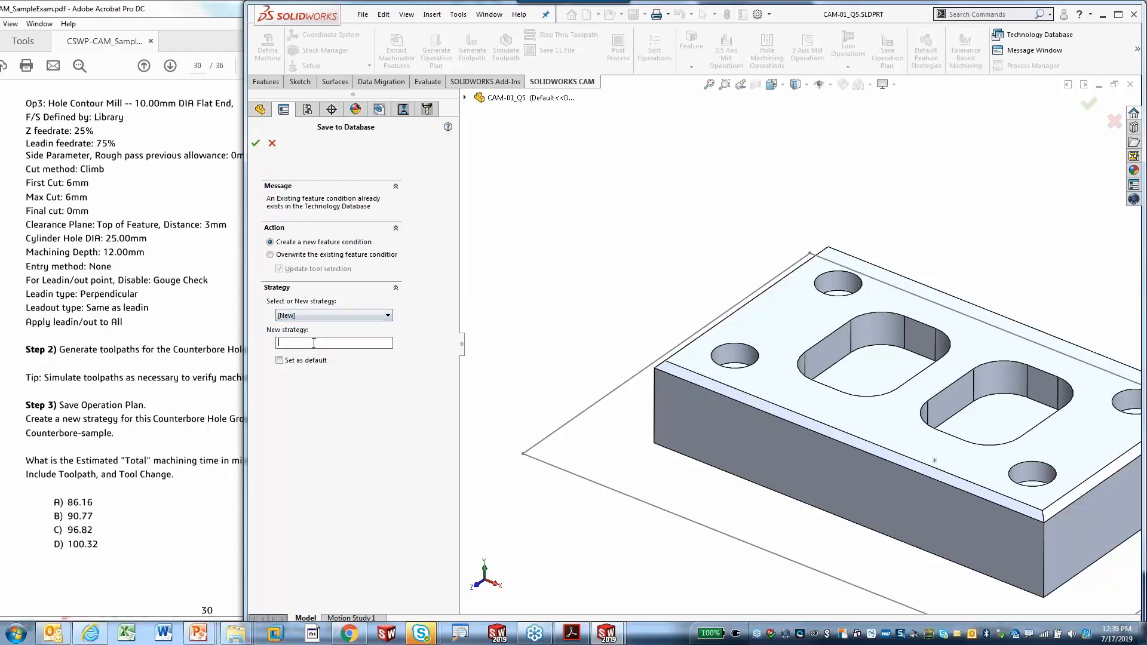
pyautogui.write('Counterbore-SampleExam')
pyautogui.click(257, 142)
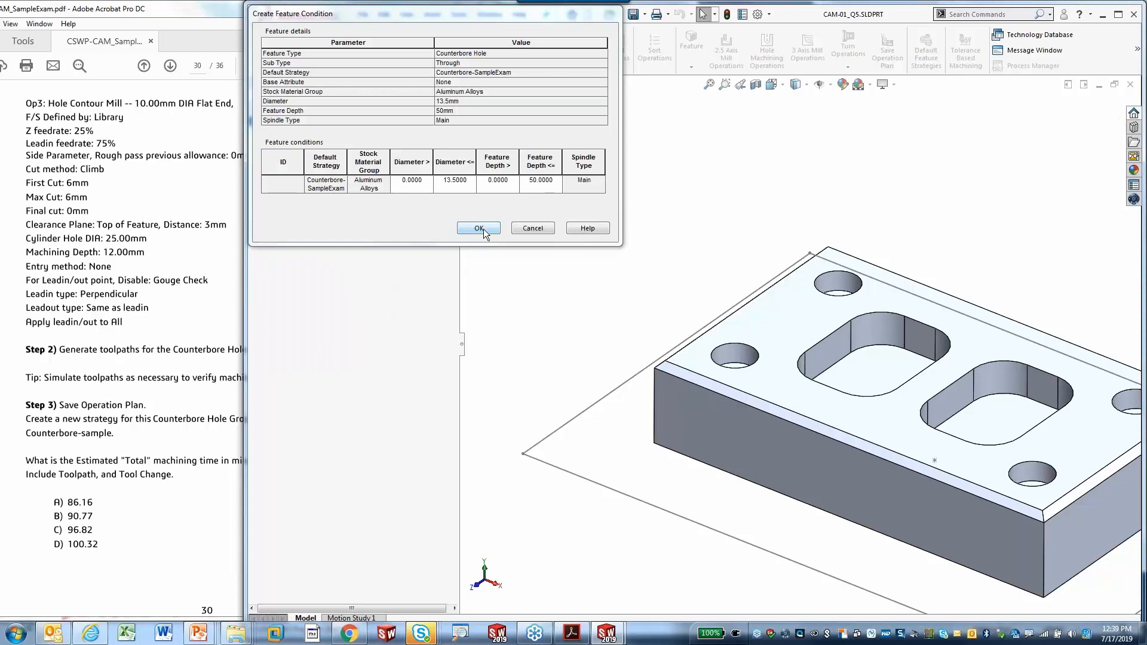
pyautogui.click(482, 228)
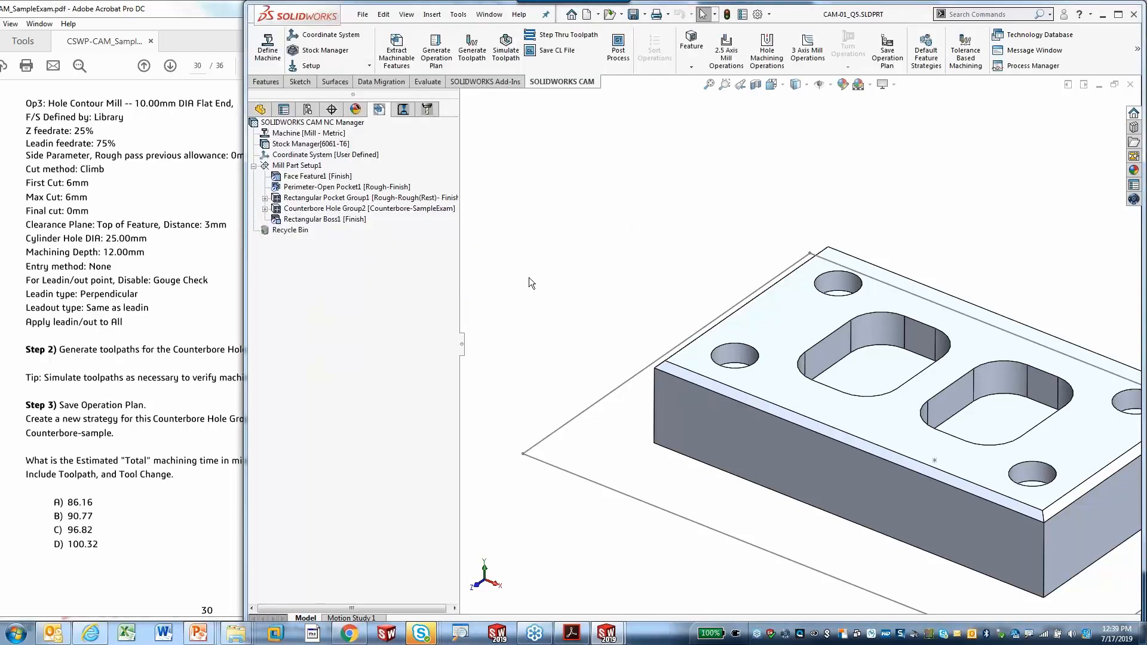
# - Check the strategy name in the exam PDF and inspect the toolpaths of Contour Mill5 and Center Drill1 on the part
pyautogui.click(132, 434)
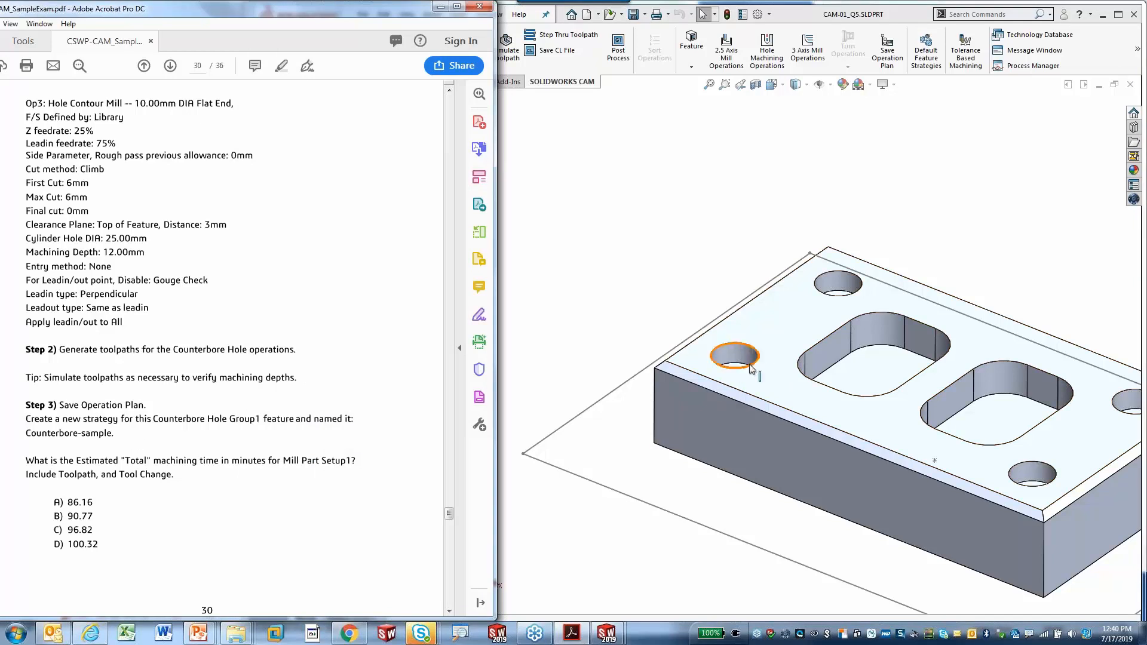
pyautogui.click(765, 374)
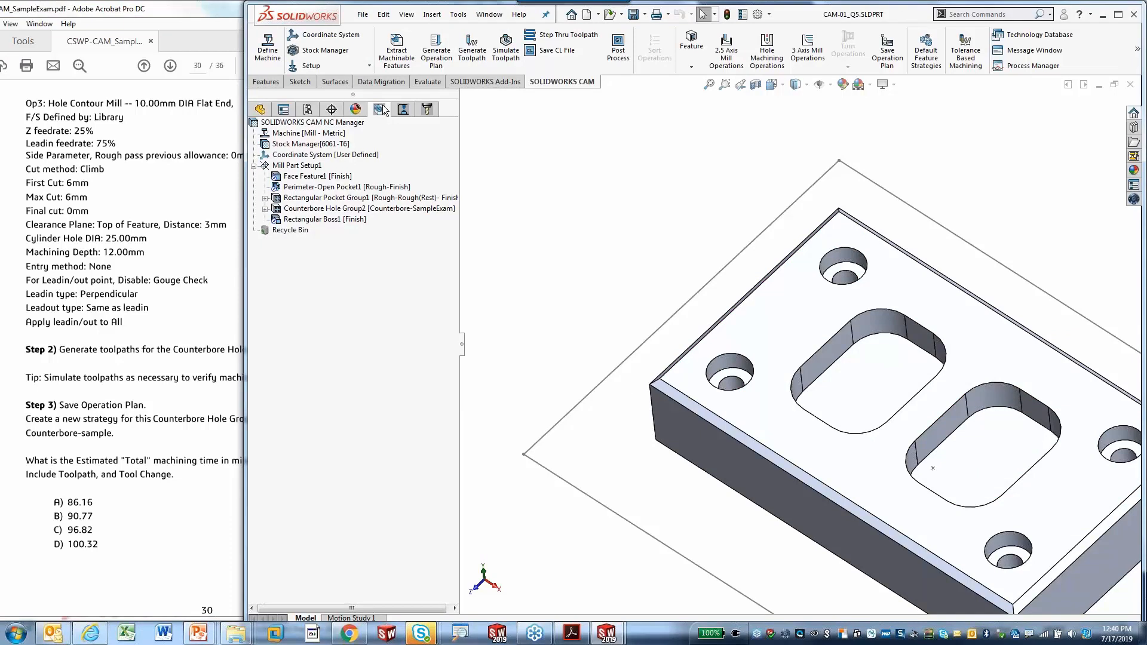
pyautogui.click(403, 110)
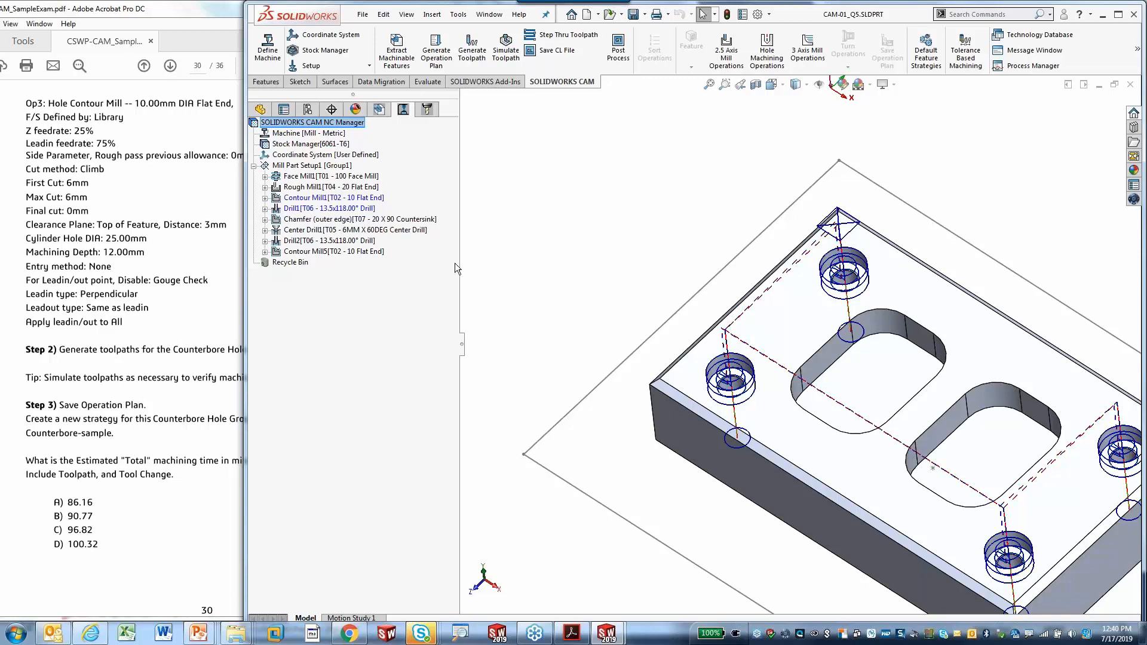
pyautogui.click(326, 252)
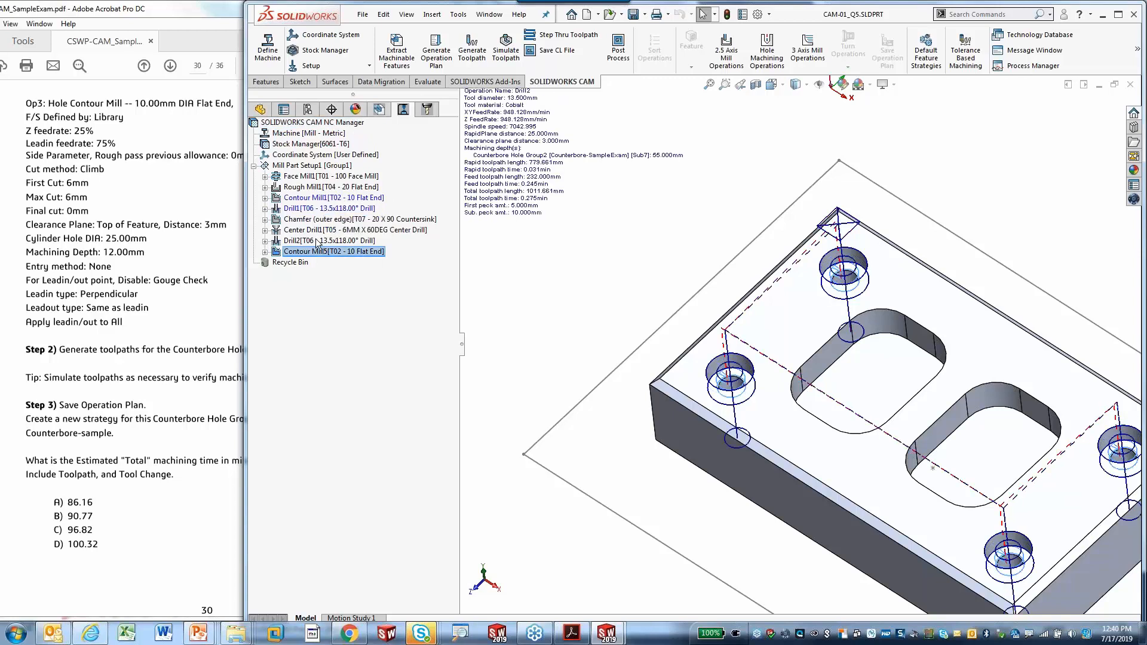
pyautogui.click(323, 231)
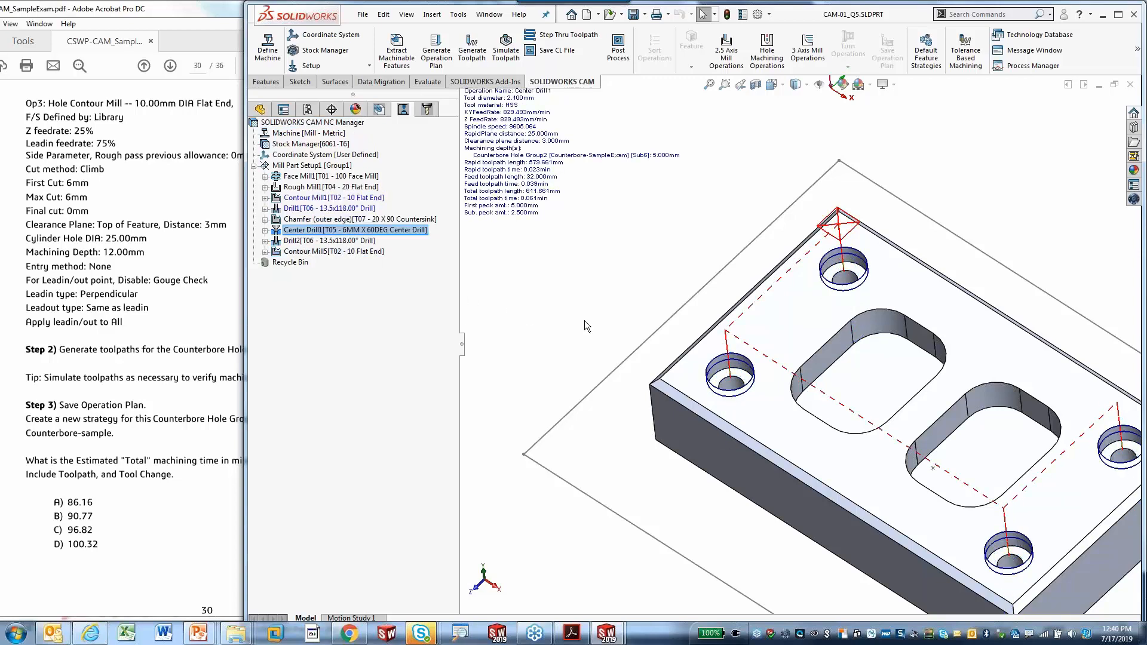
pyautogui.moveTo(585, 323); pyautogui.dragTo(595, 258, button='middle')
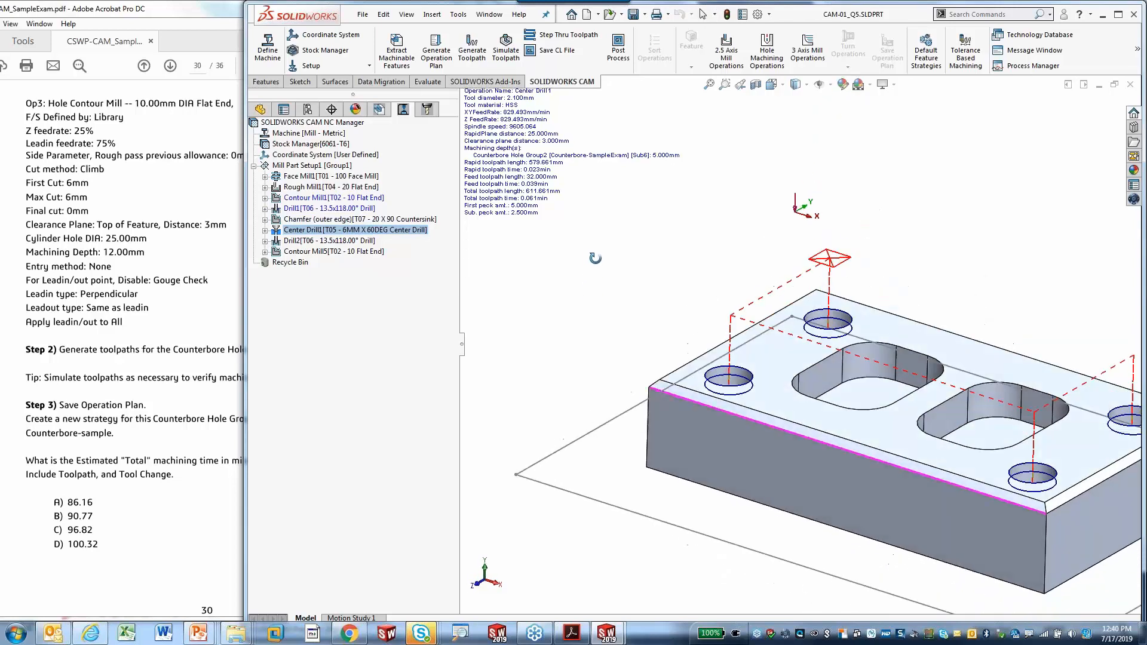
# - Read the exam's machining-time question and examine the toolpath statistics of Mill Part Setup1, marking the estimated machining time
pyautogui.click(162, 446)
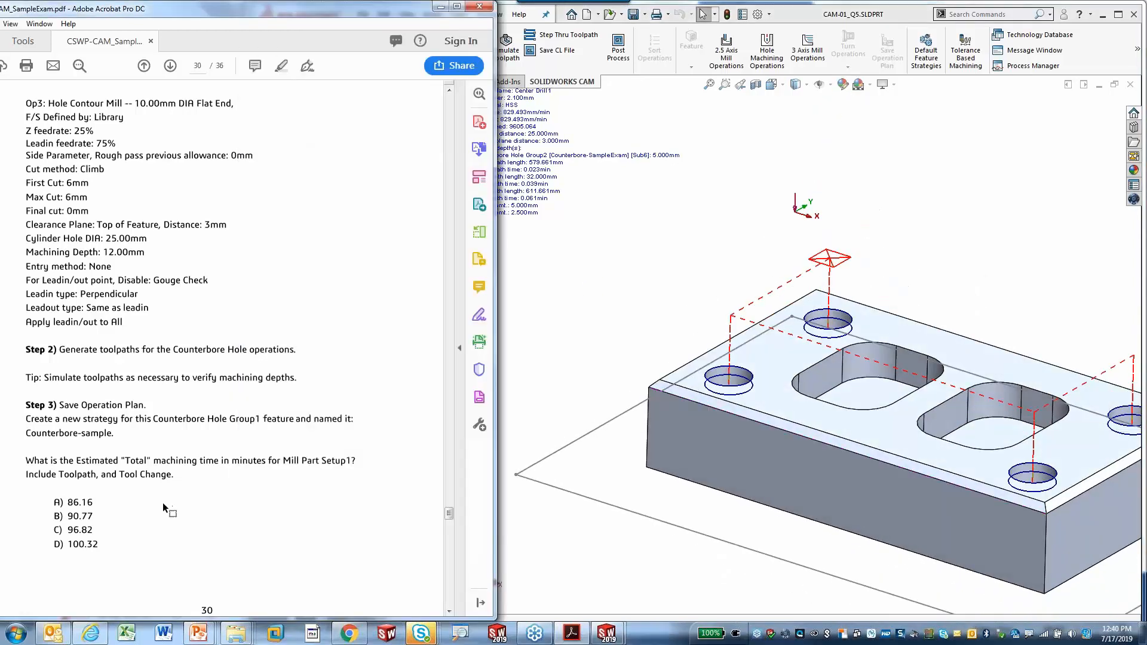
pyautogui.scroll(-1, 260, 480)
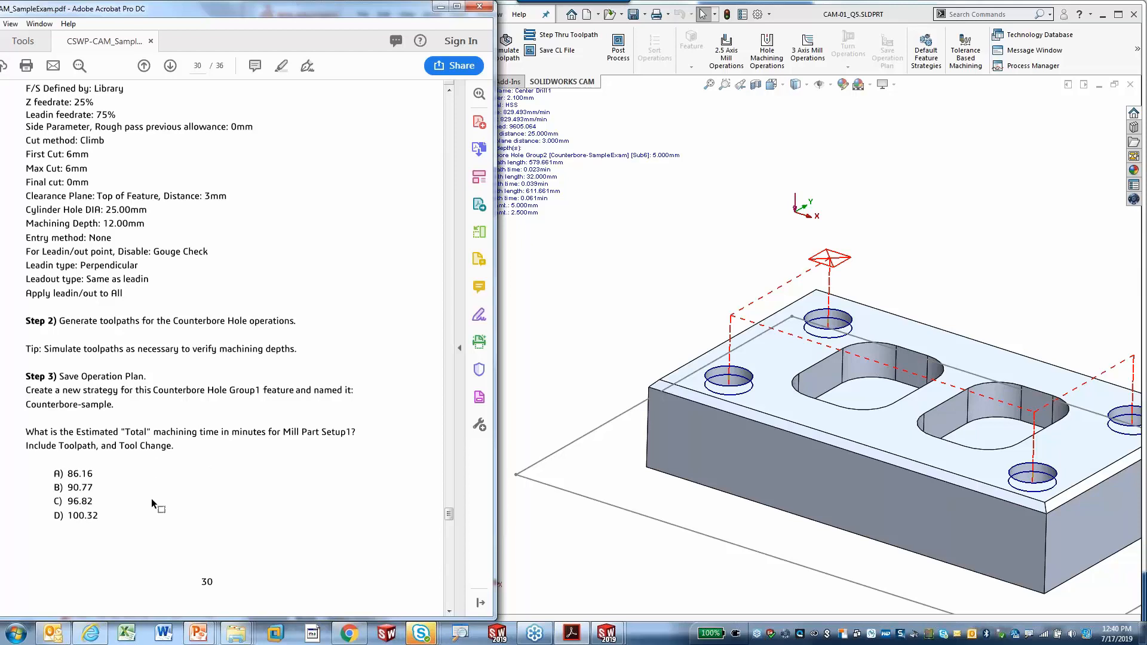
pyautogui.click(581, 332)
pyautogui.click(328, 251)
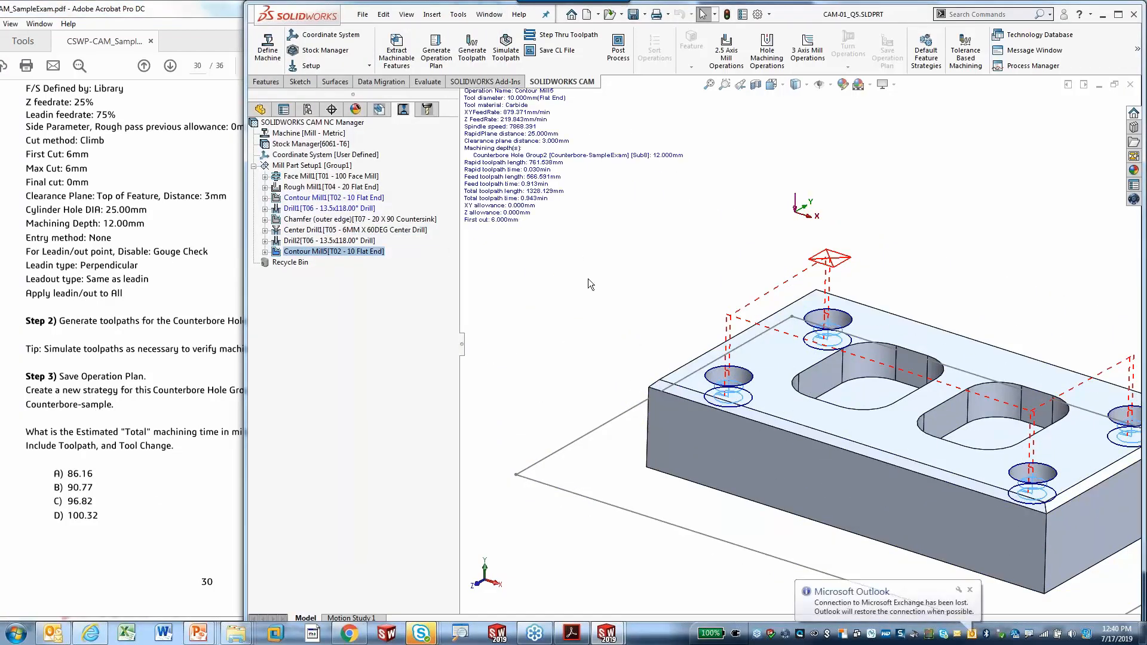
pyautogui.rightClick(312, 168)
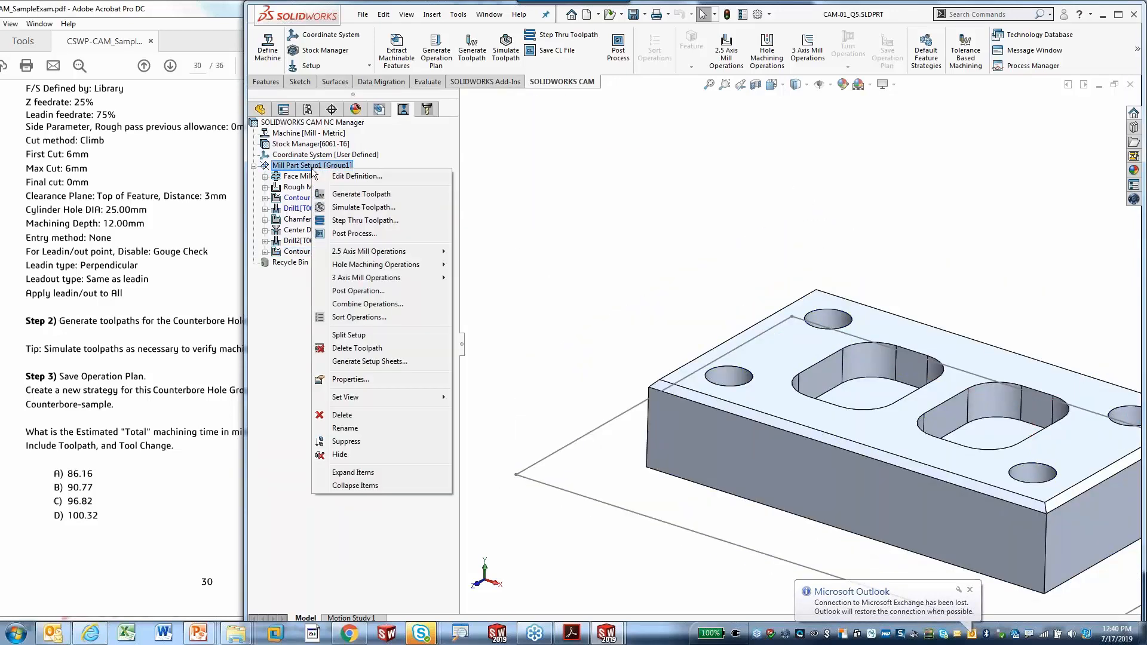
pyautogui.click(379, 178)
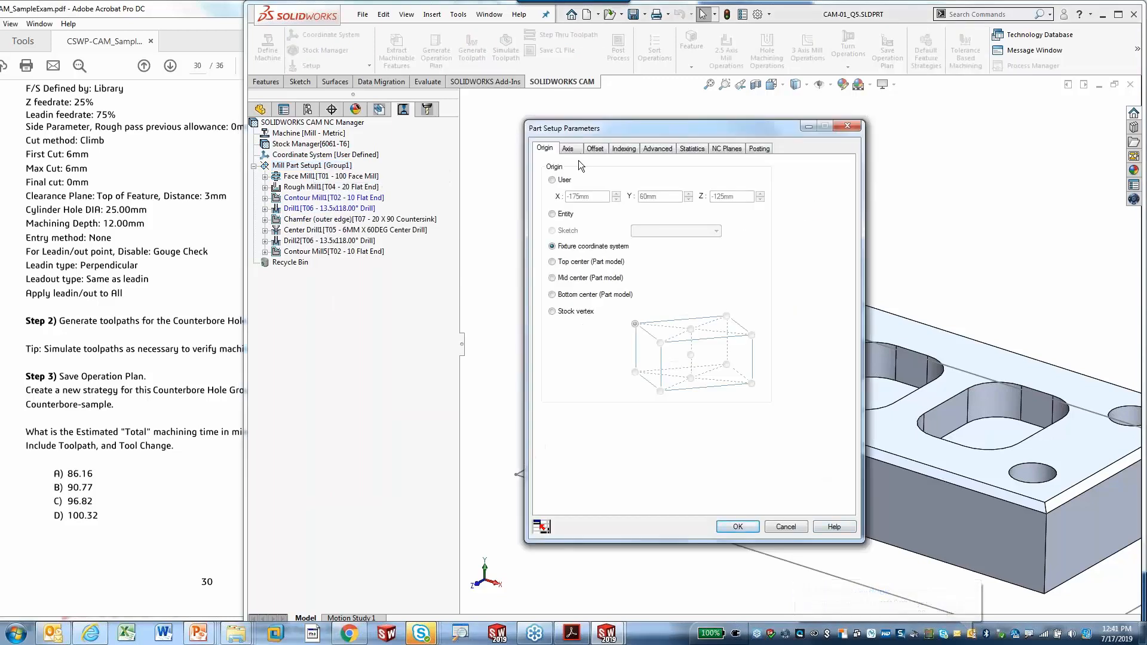
pyautogui.click(692, 148)
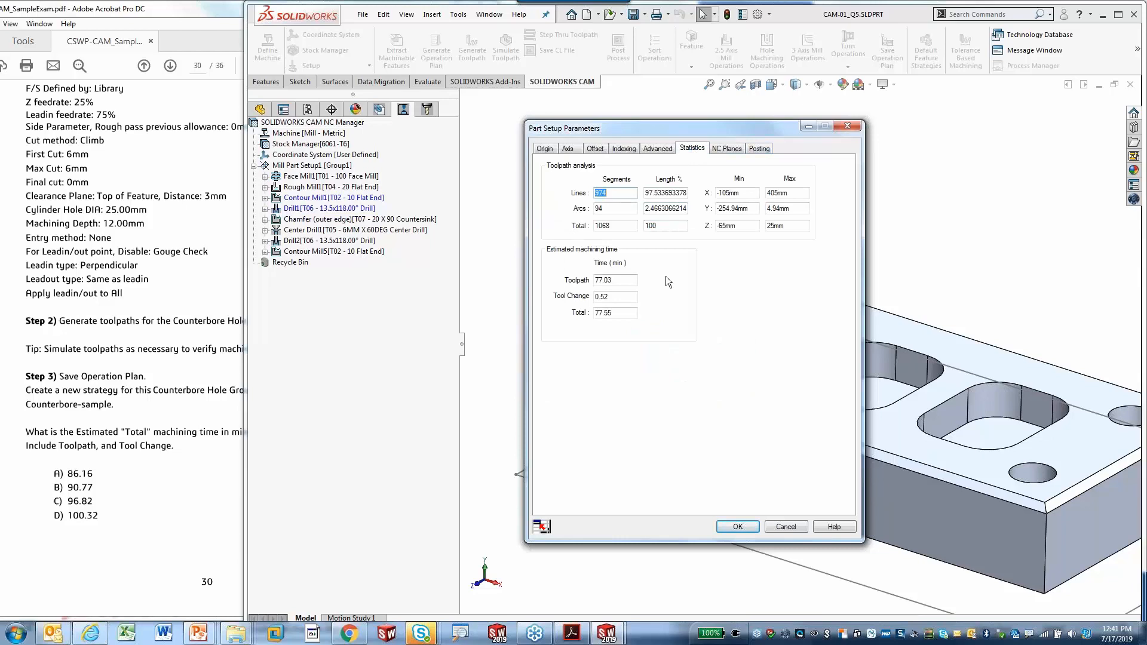
pyautogui.click(1136, 156)
pyautogui.moveTo(615, 234)
pyautogui.mouseDown()
pyautogui.moveTo(545, 236)
pyautogui.moveTo(539, 313)
pyautogui.moveTo(625, 336)
pyautogui.moveTo(665, 251)
pyautogui.moveTo(618, 236)
pyautogui.mouseUp()
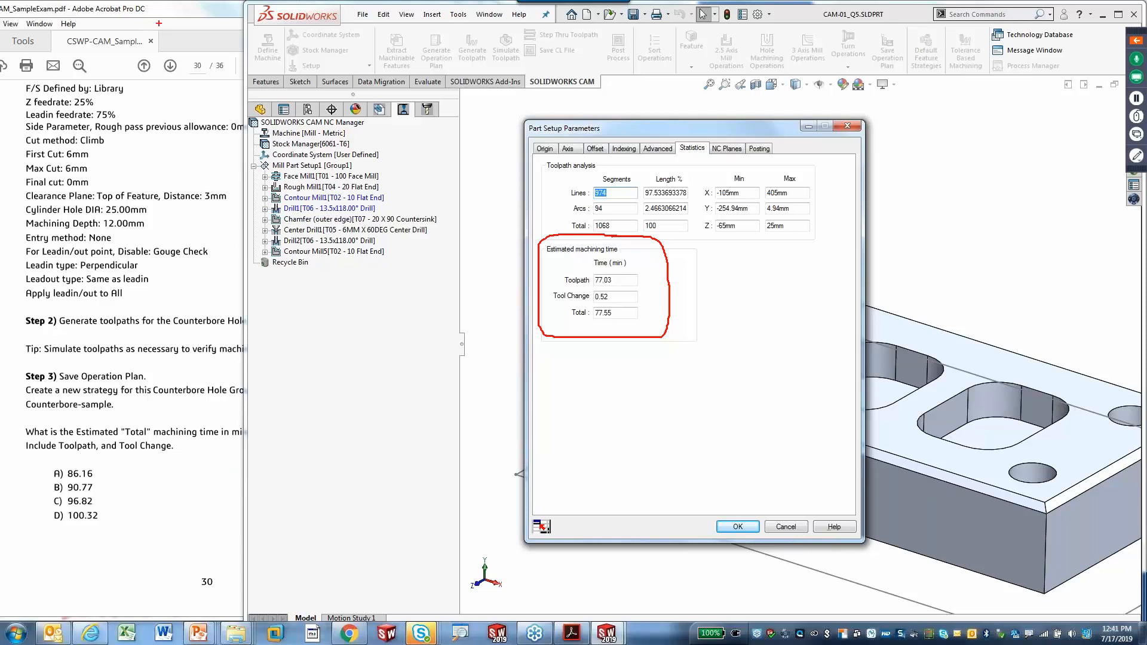
pyautogui.press('Escape')
# - Return to the exam PDF, review the answer choices and continue to the END OF TEST page
pyautogui.click(158, 23)
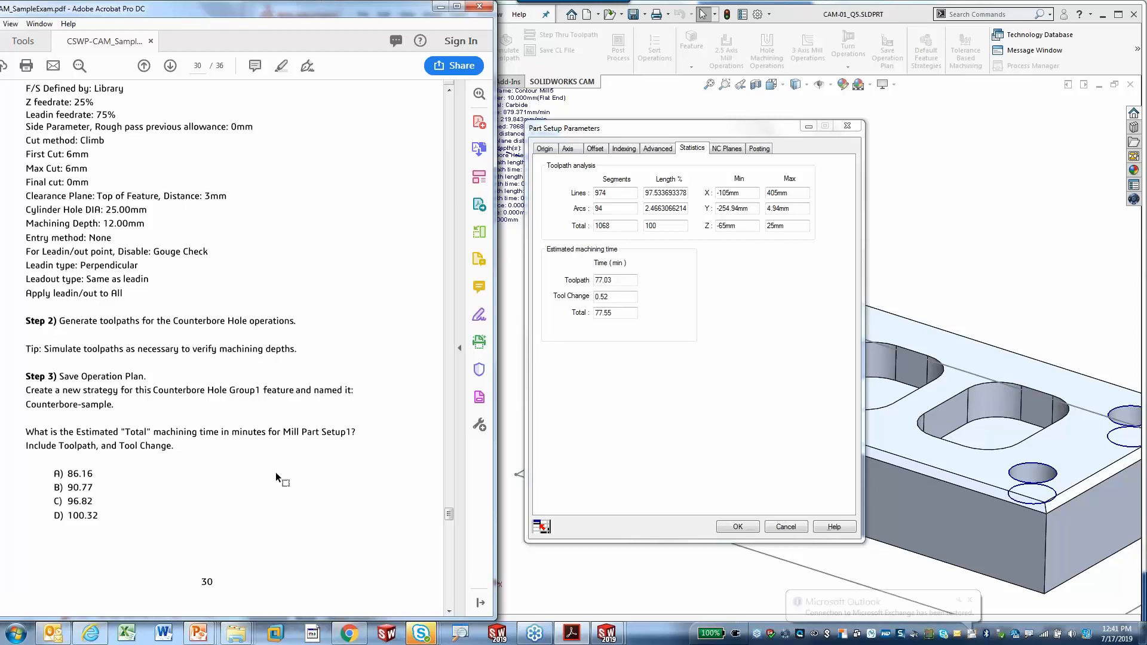
pyautogui.scroll(-3, 275, 472)
pyautogui.scroll(-1, 274, 471)
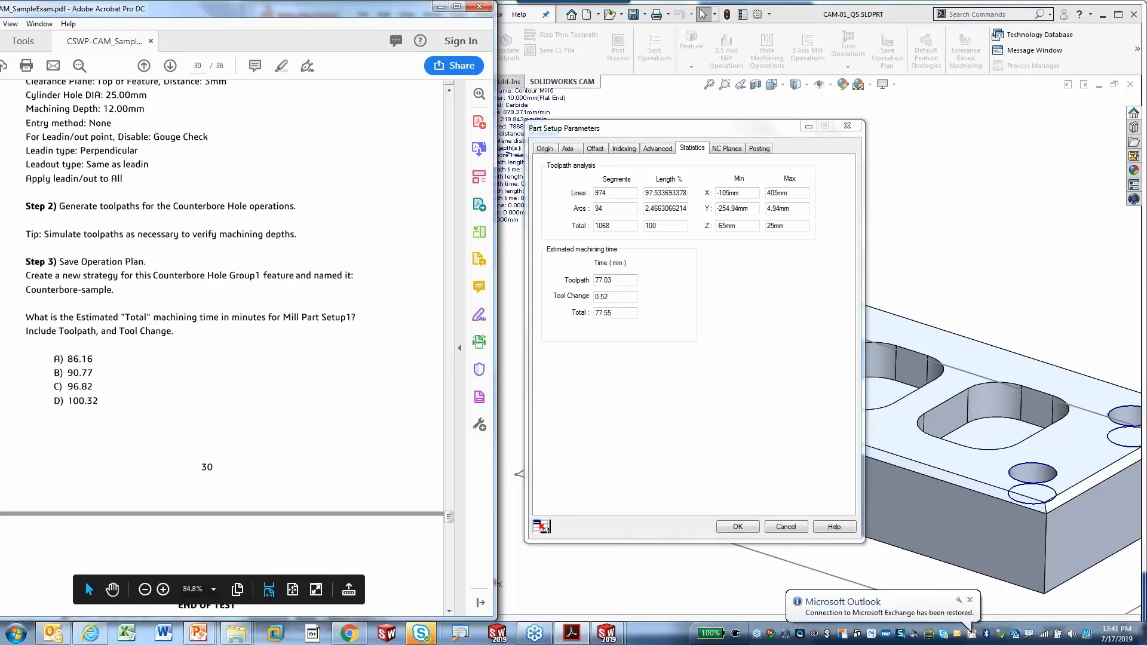
pyautogui.scroll(-9, 231, 420)
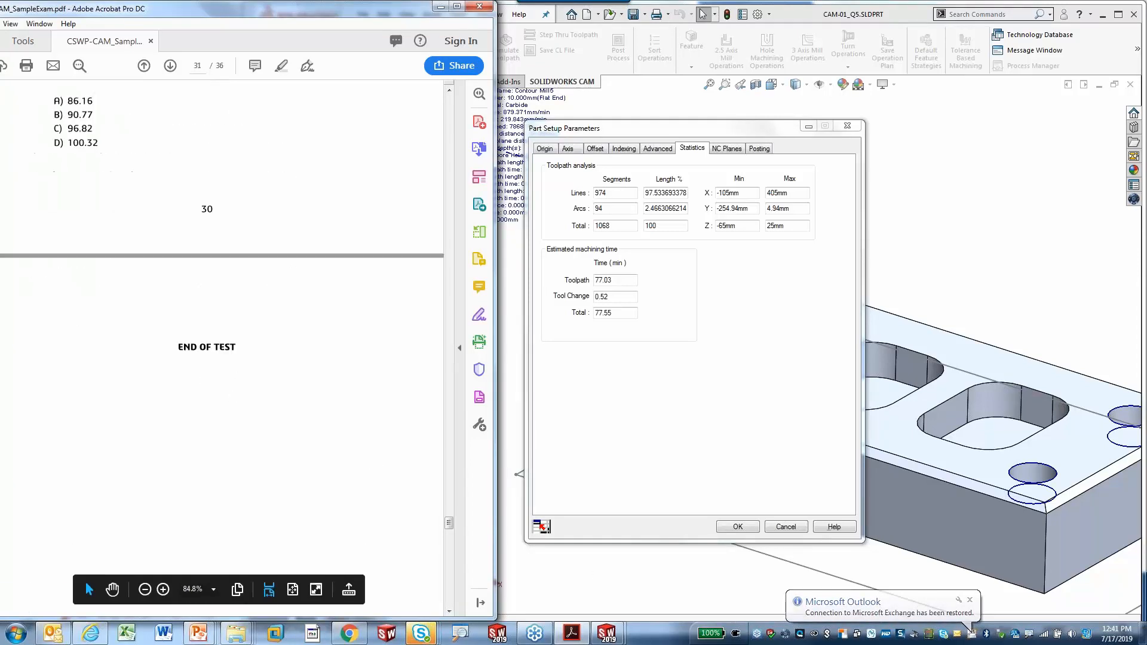
pyautogui.moveTo(568, 634)
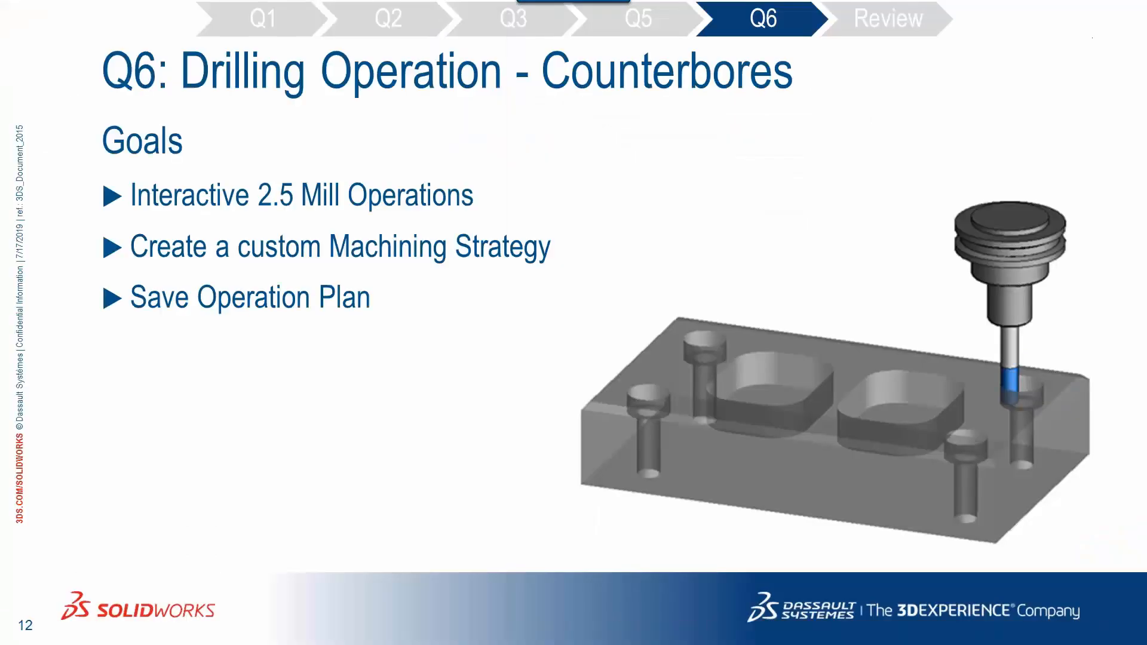
pyautogui.press('Right')
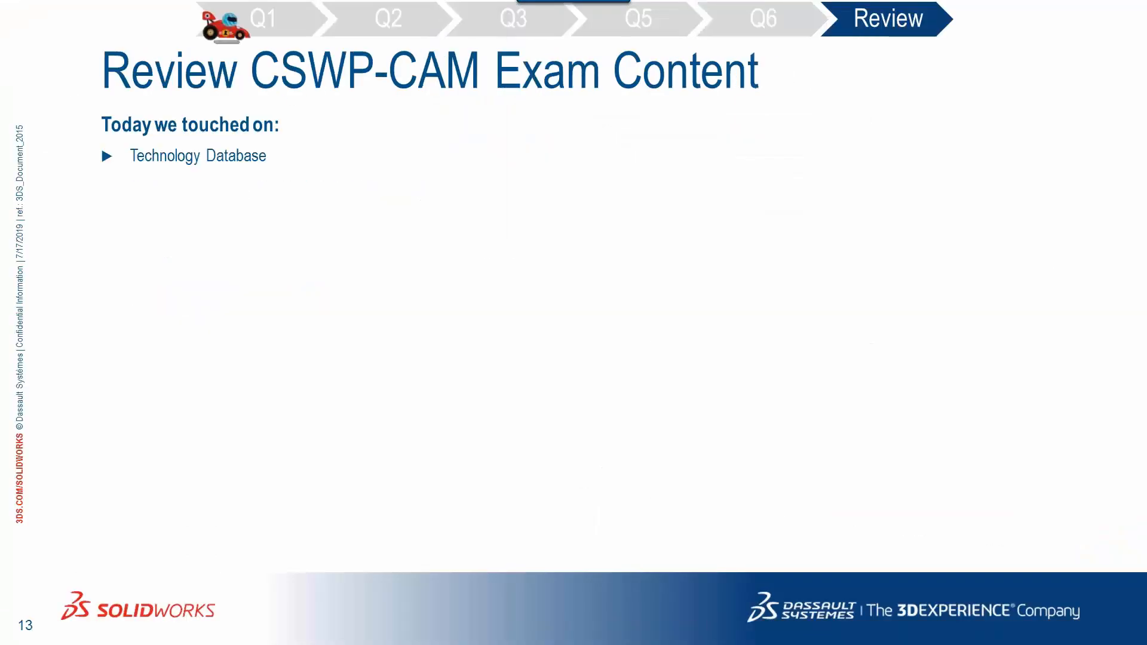